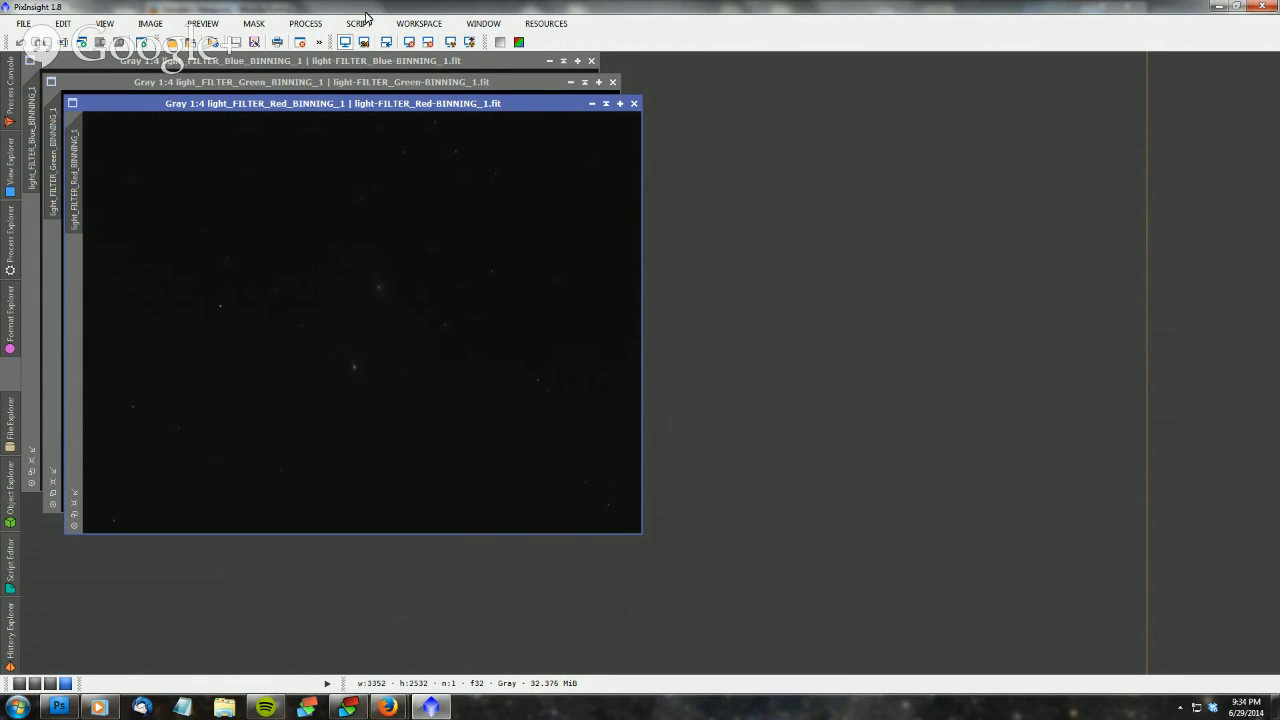
Launch the BatchPreprocessing script and look through its darks, flats and lights settings
click(360, 26)
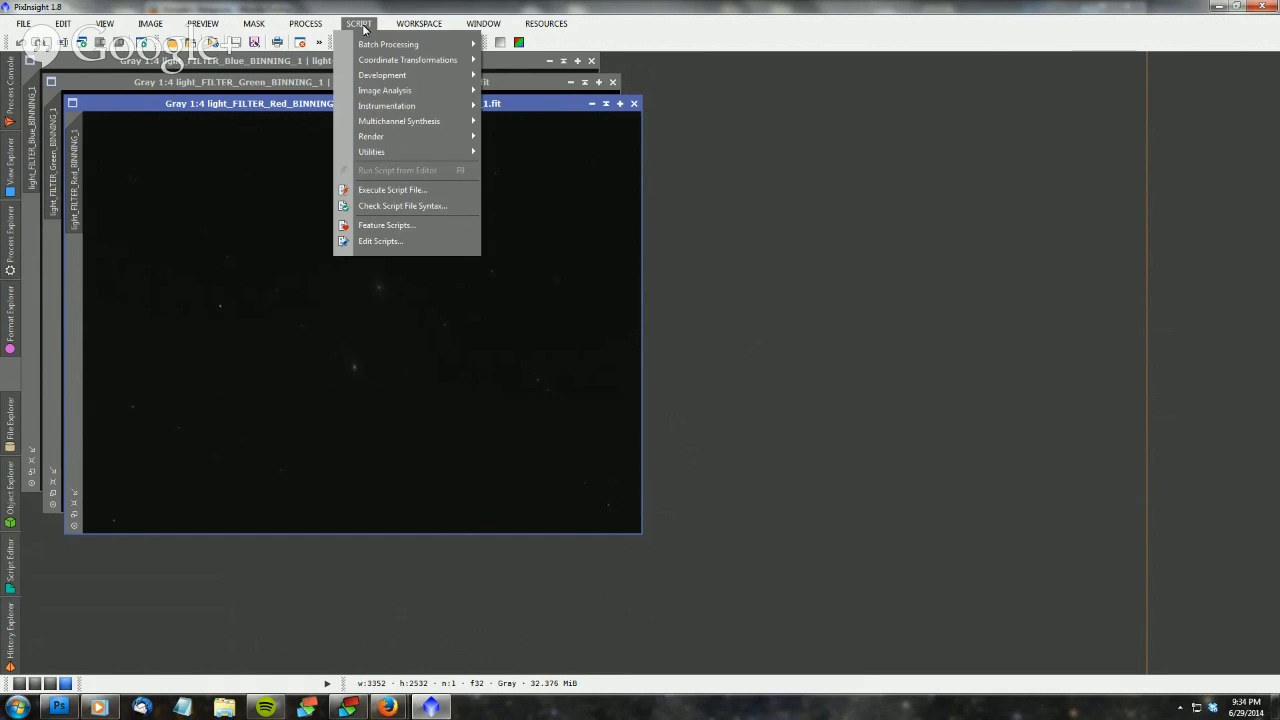
mouse_move(377, 48)
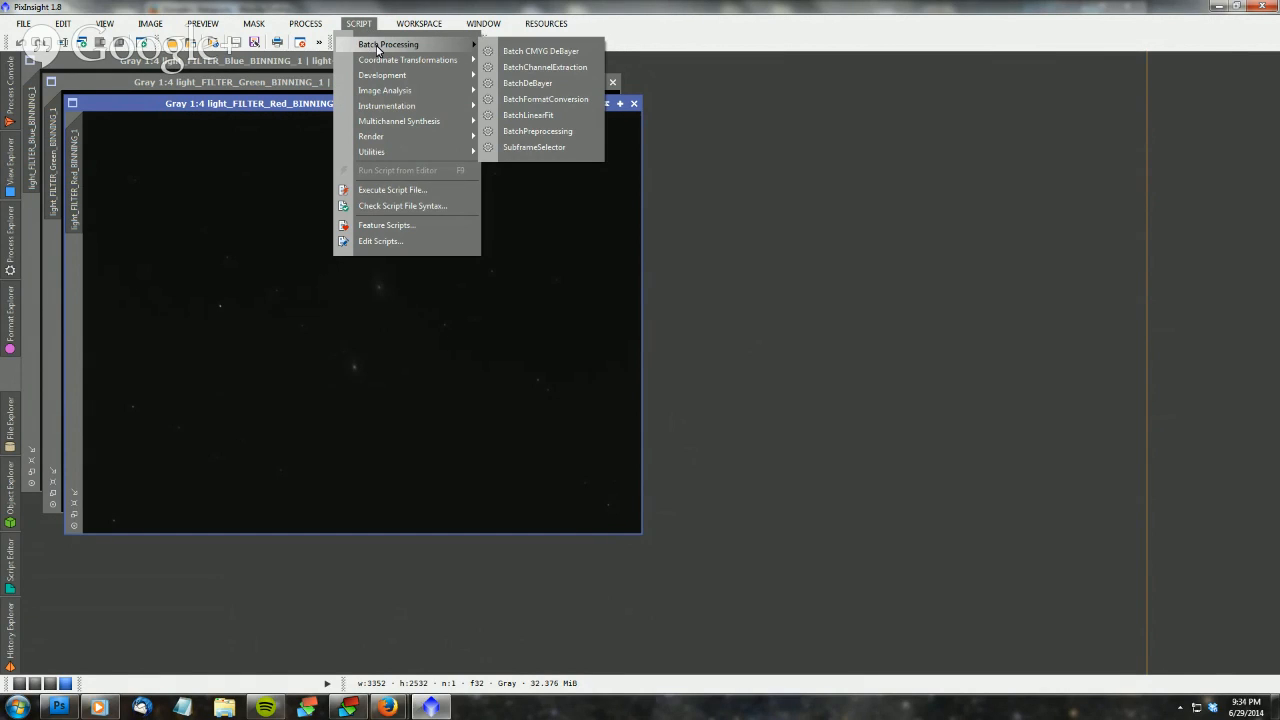
click(557, 131)
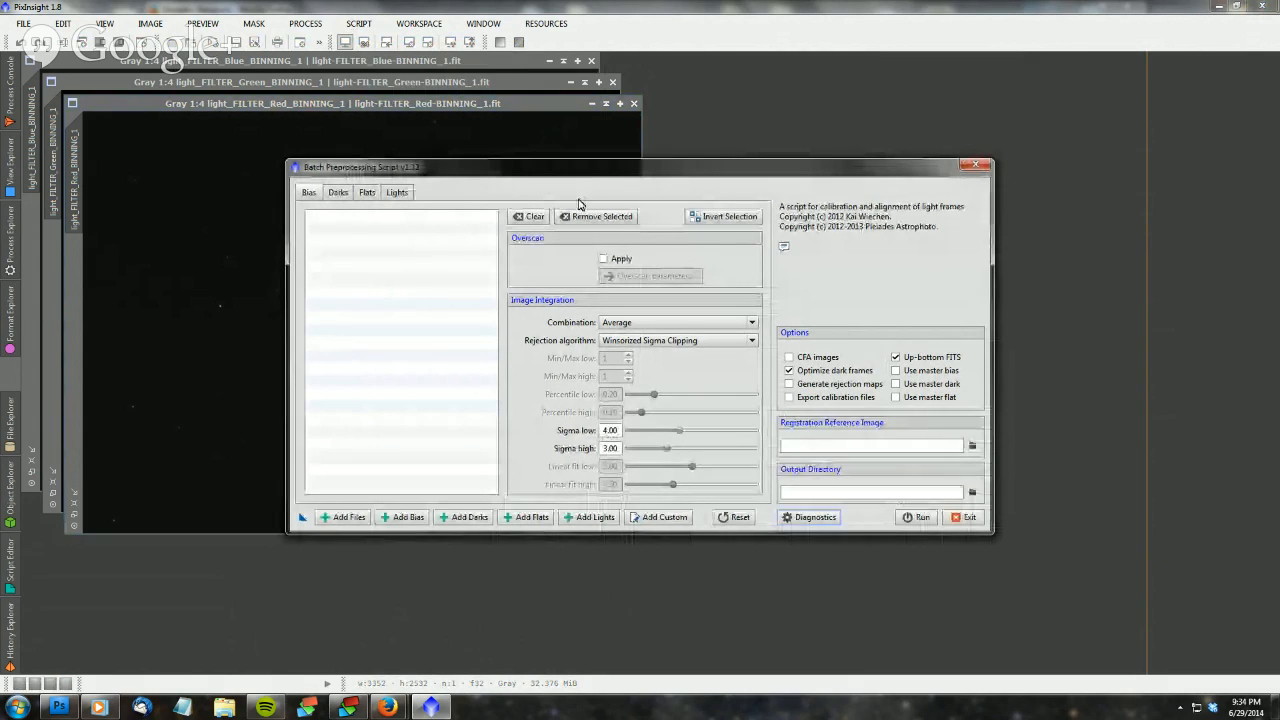
click(338, 193)
click(368, 193)
click(397, 192)
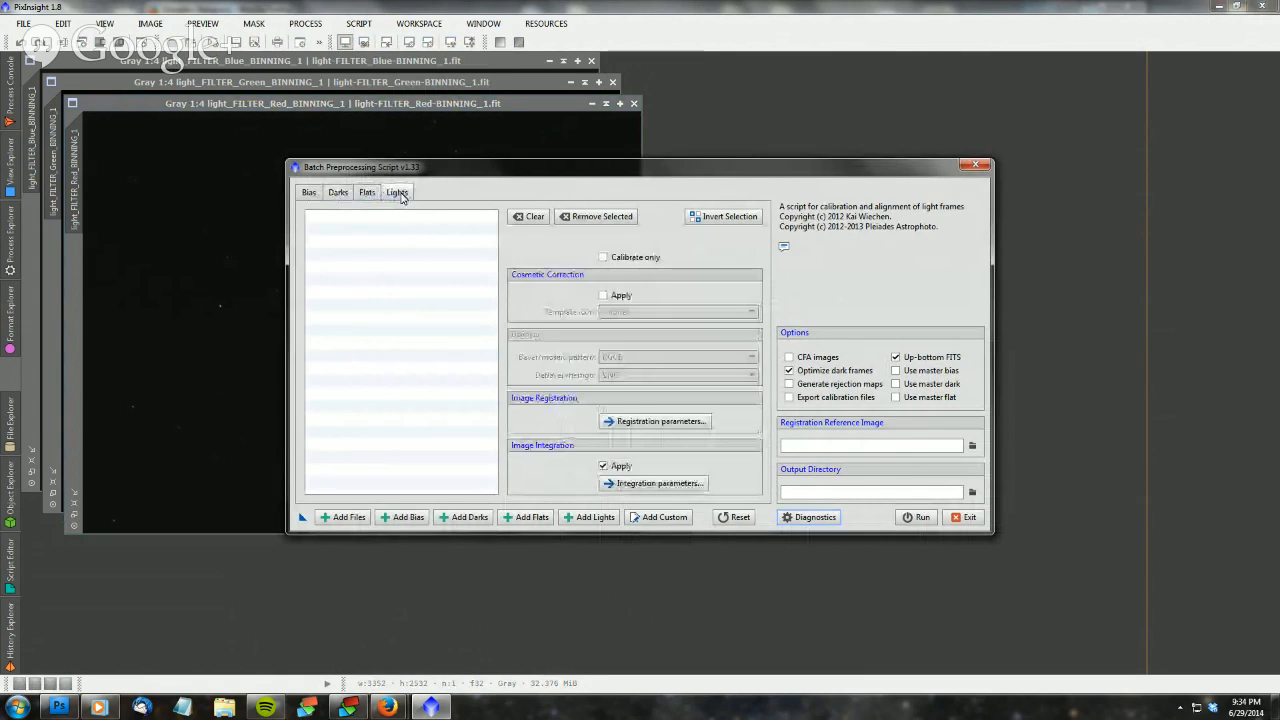
Add Master Bias 2 from the bias 5-12-14 folder under Astrophotos as the bias frame
click(309, 194)
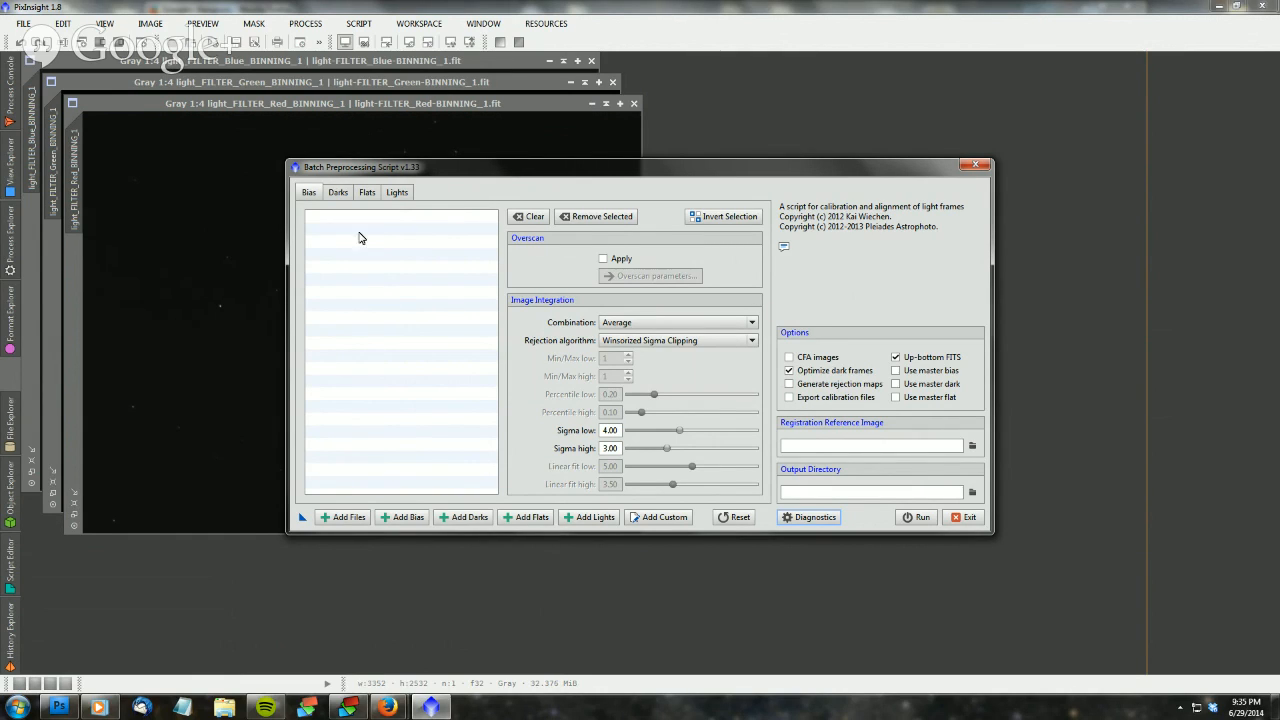
click(407, 519)
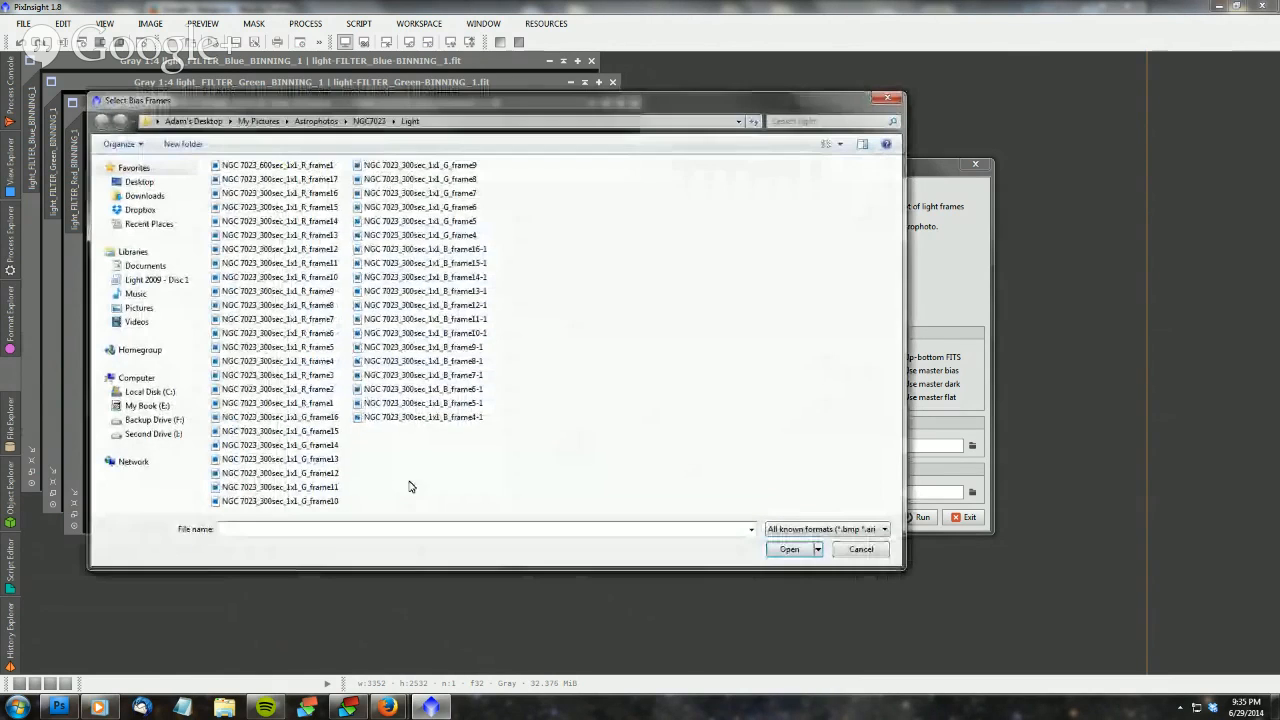
click(325, 123)
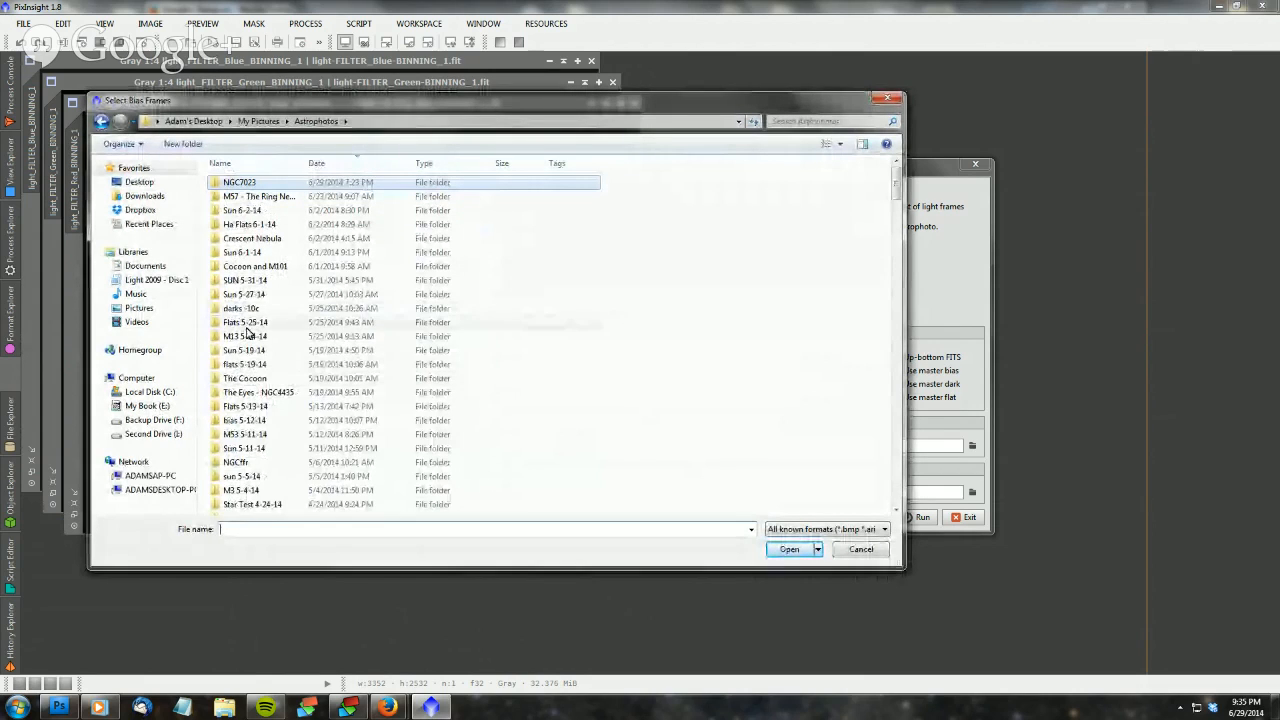
double_click(245, 420)
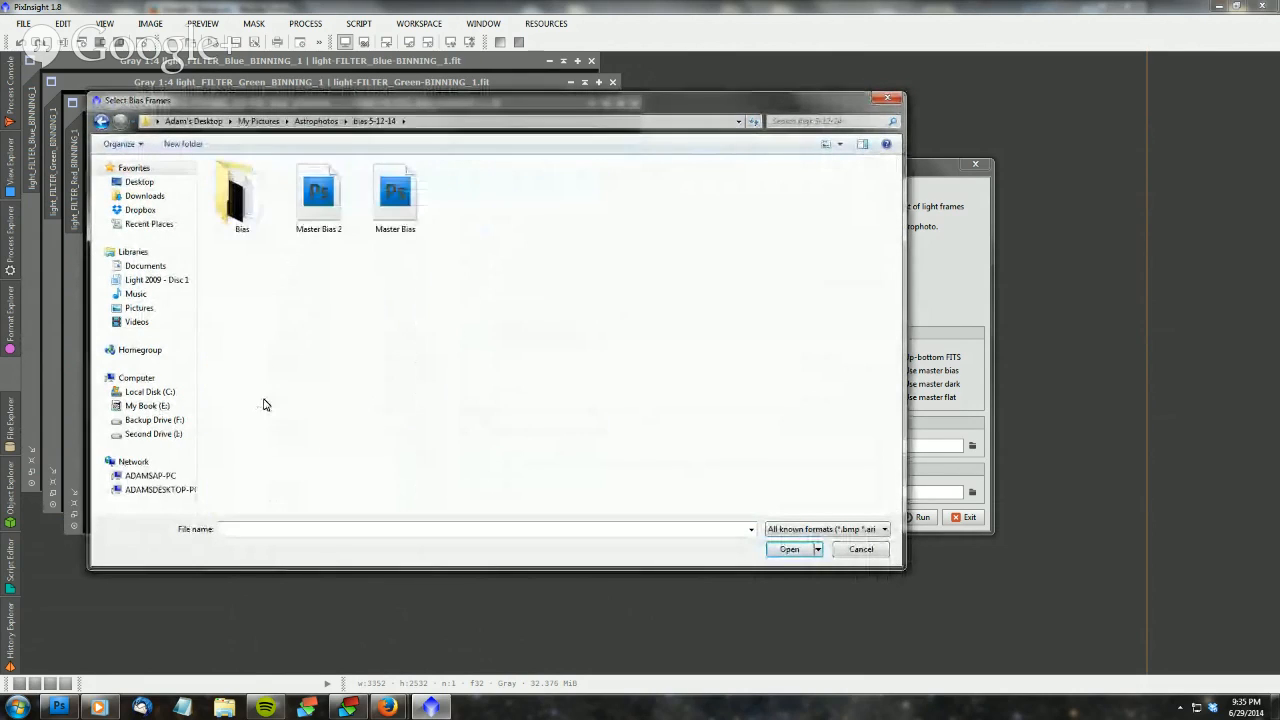
double_click(340, 208)
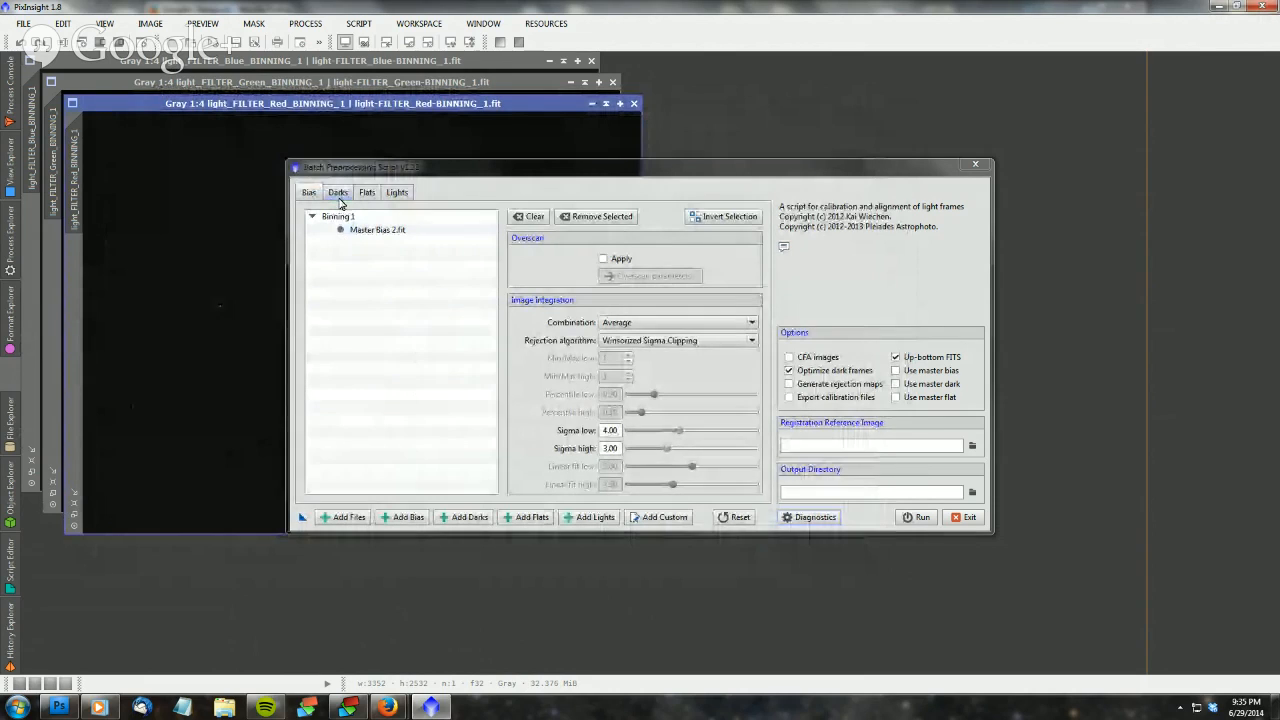
Add dark-BINNING_1-EXPTIME_1200 from the master folder of M13 5-24-14 as the dark frame and check its entry
click(339, 193)
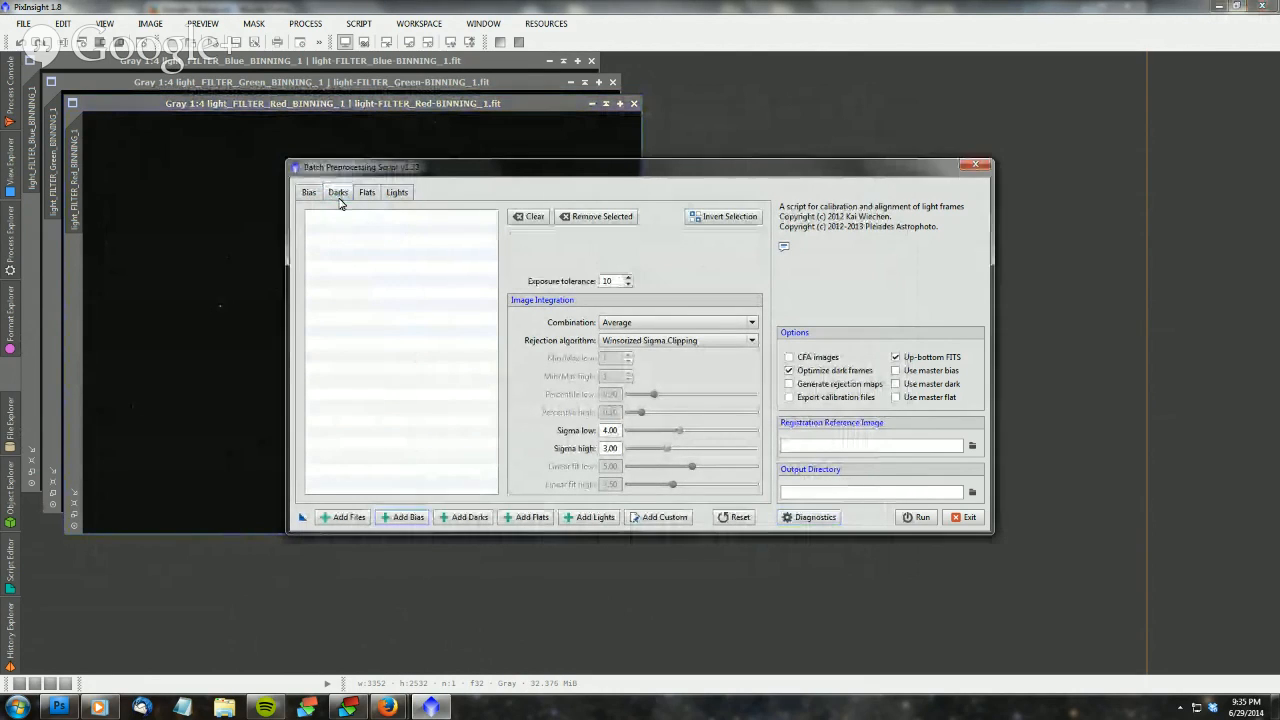
click(467, 516)
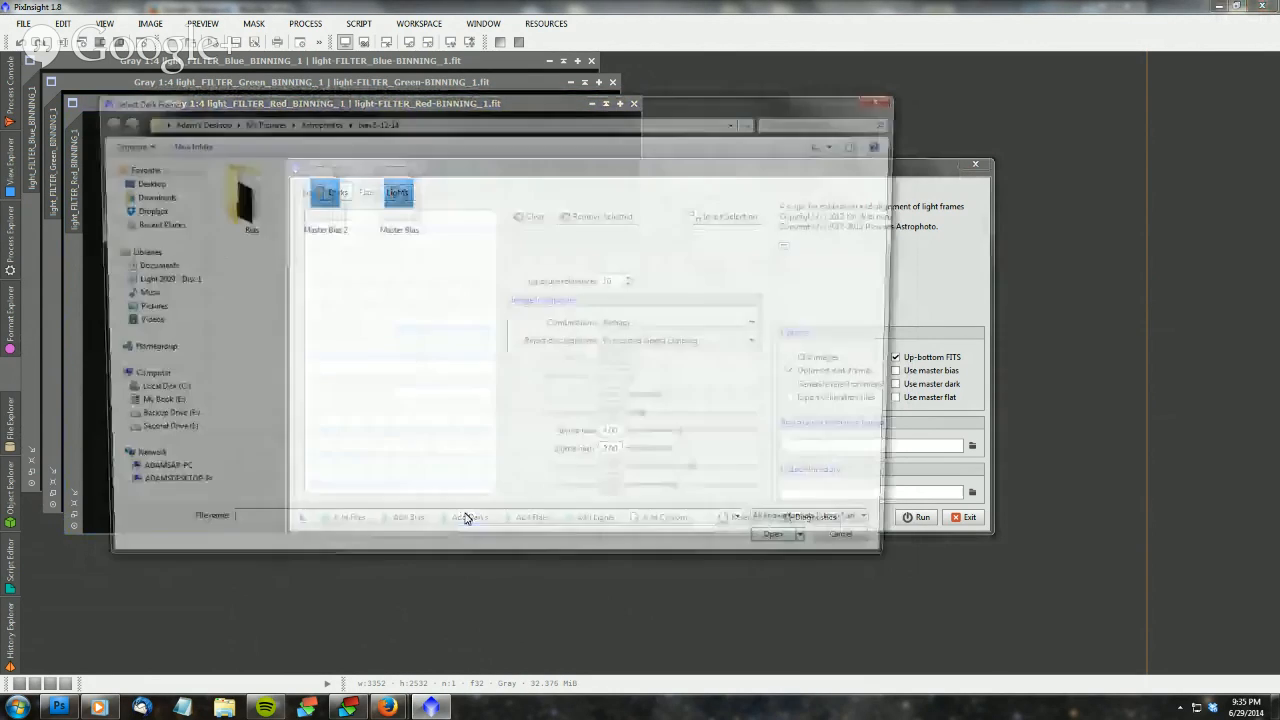
click(315, 121)
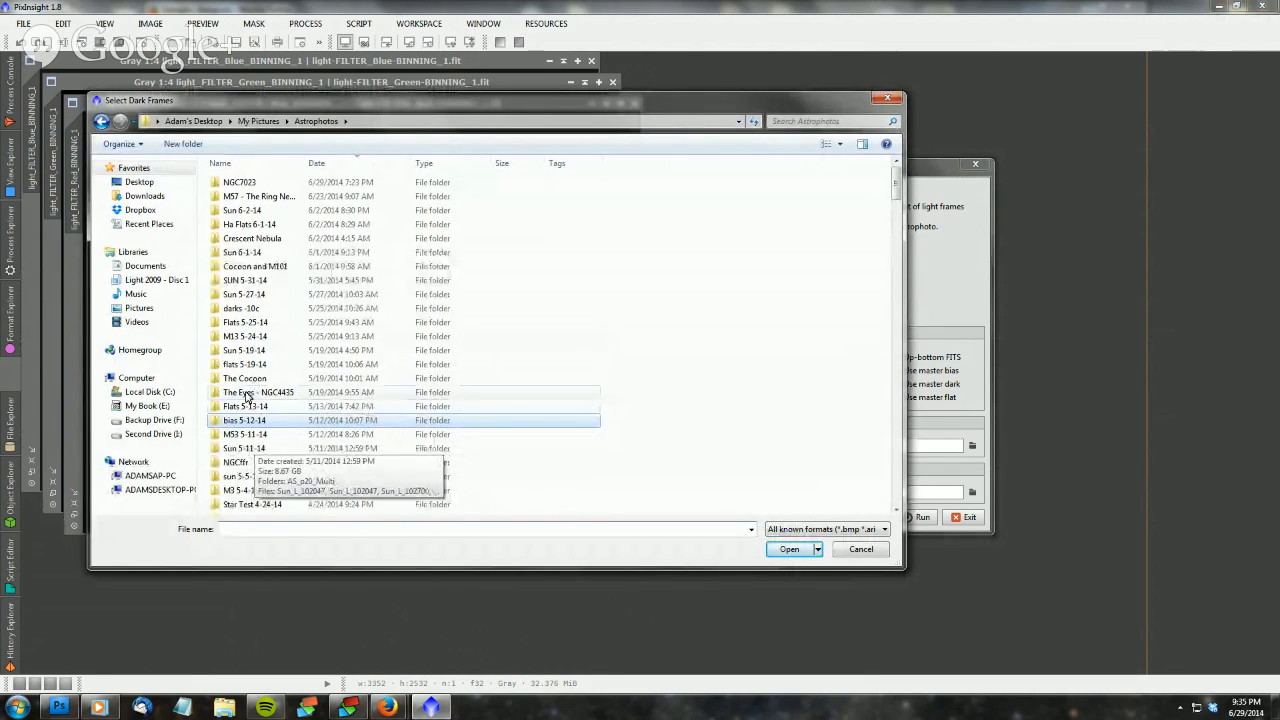
double_click(245, 336)
double_click(538, 202)
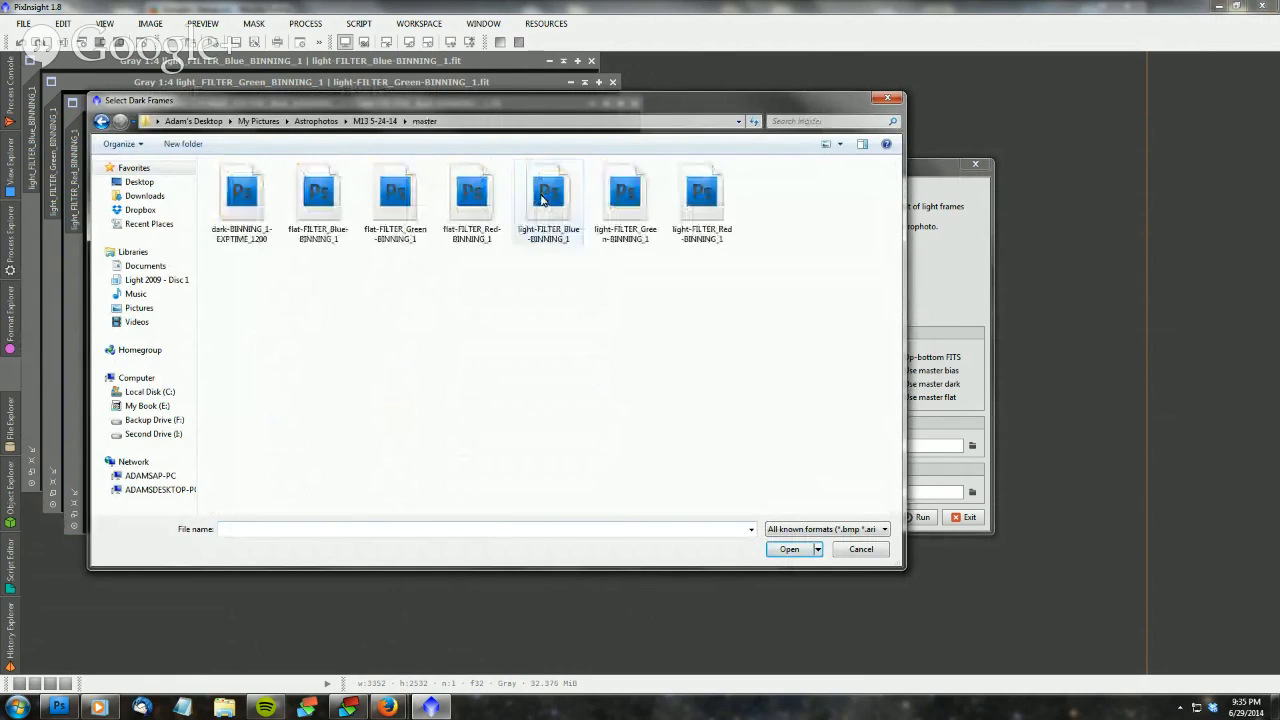
double_click(255, 180)
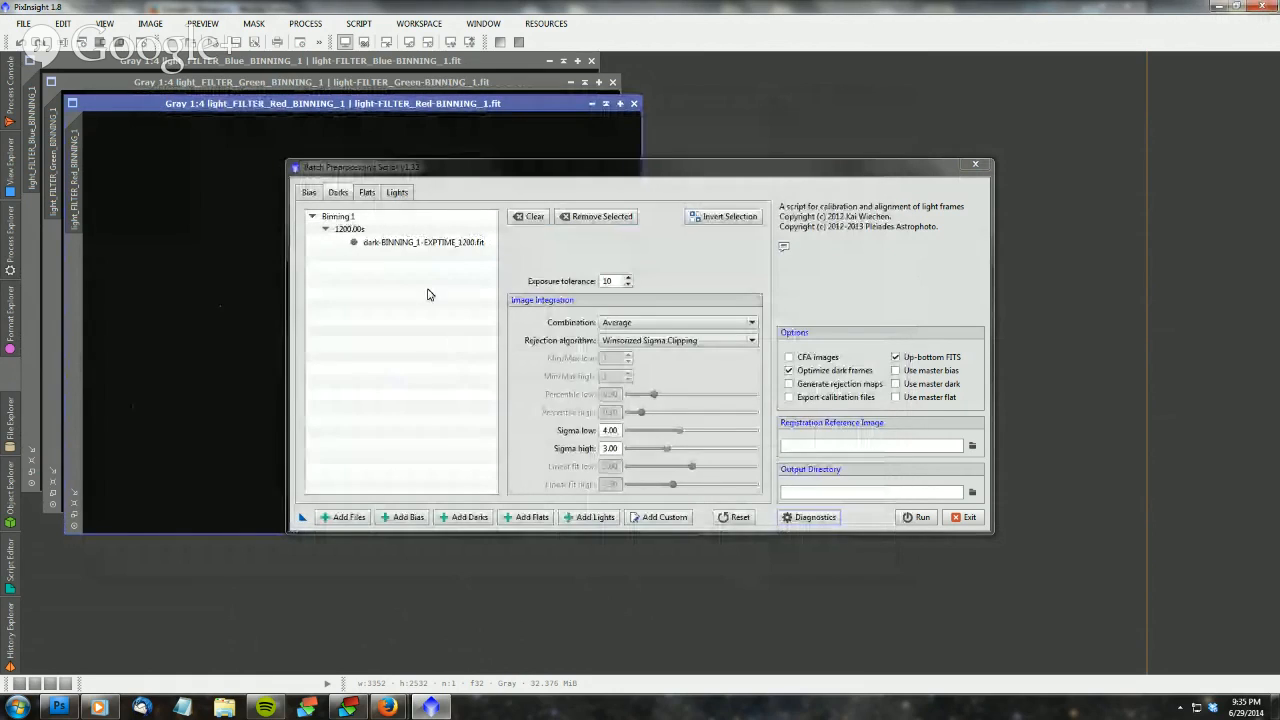
click(432, 244)
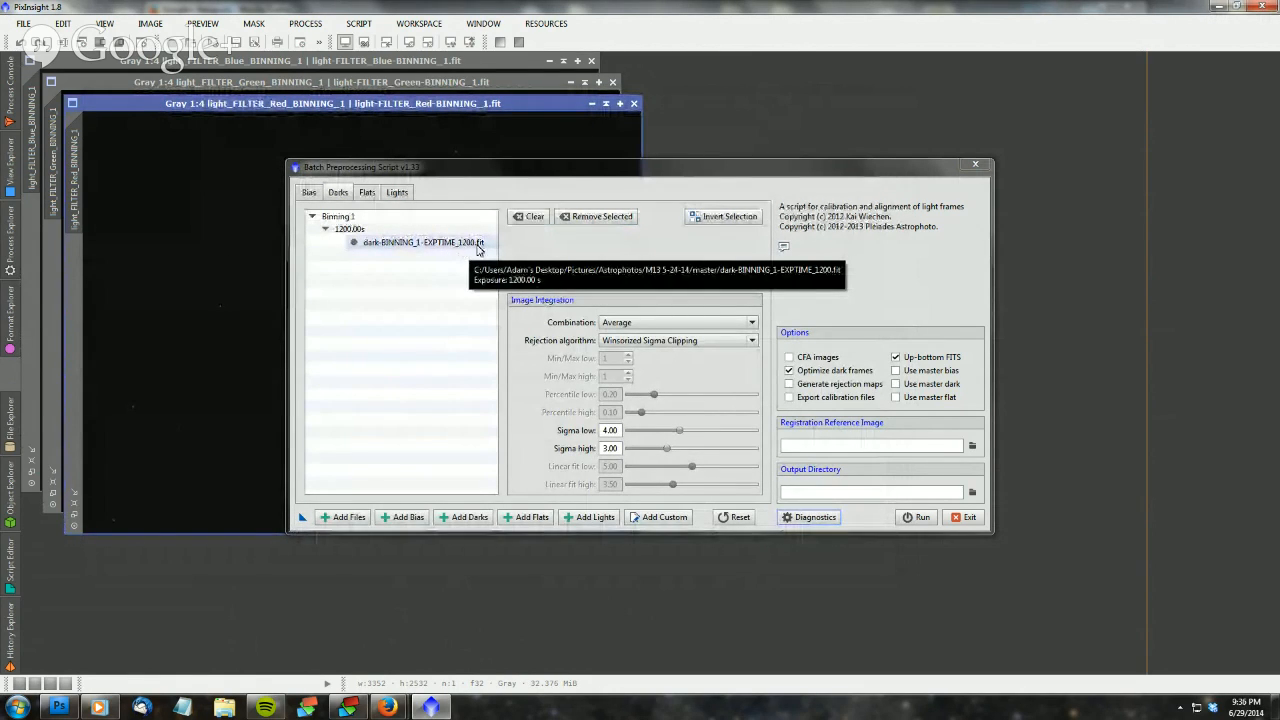
click(350, 230)
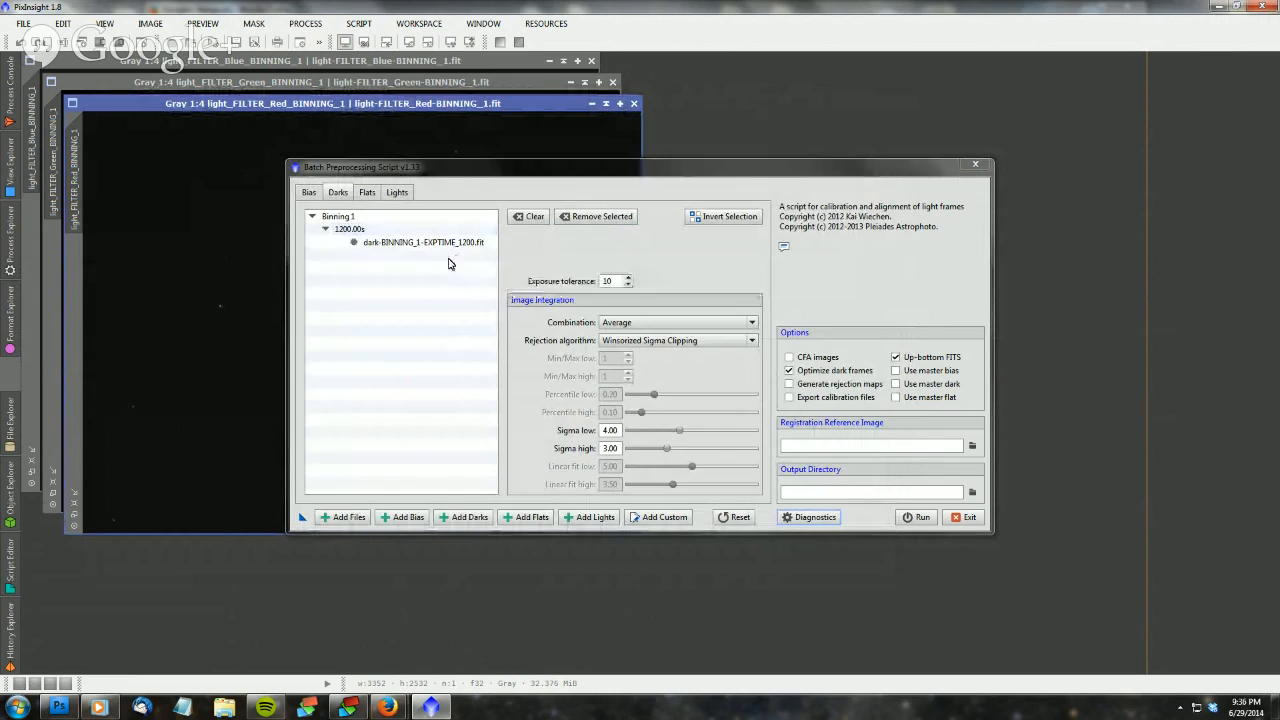
click(367, 193)
click(338, 193)
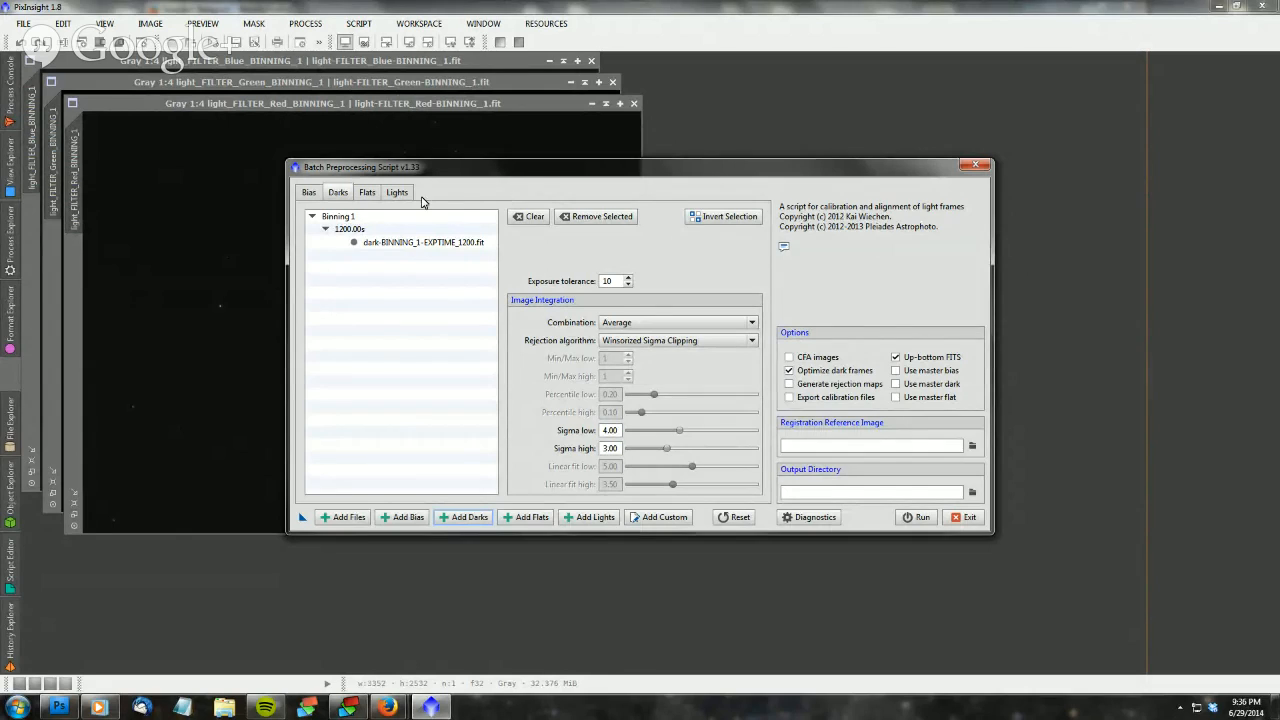
click(369, 196)
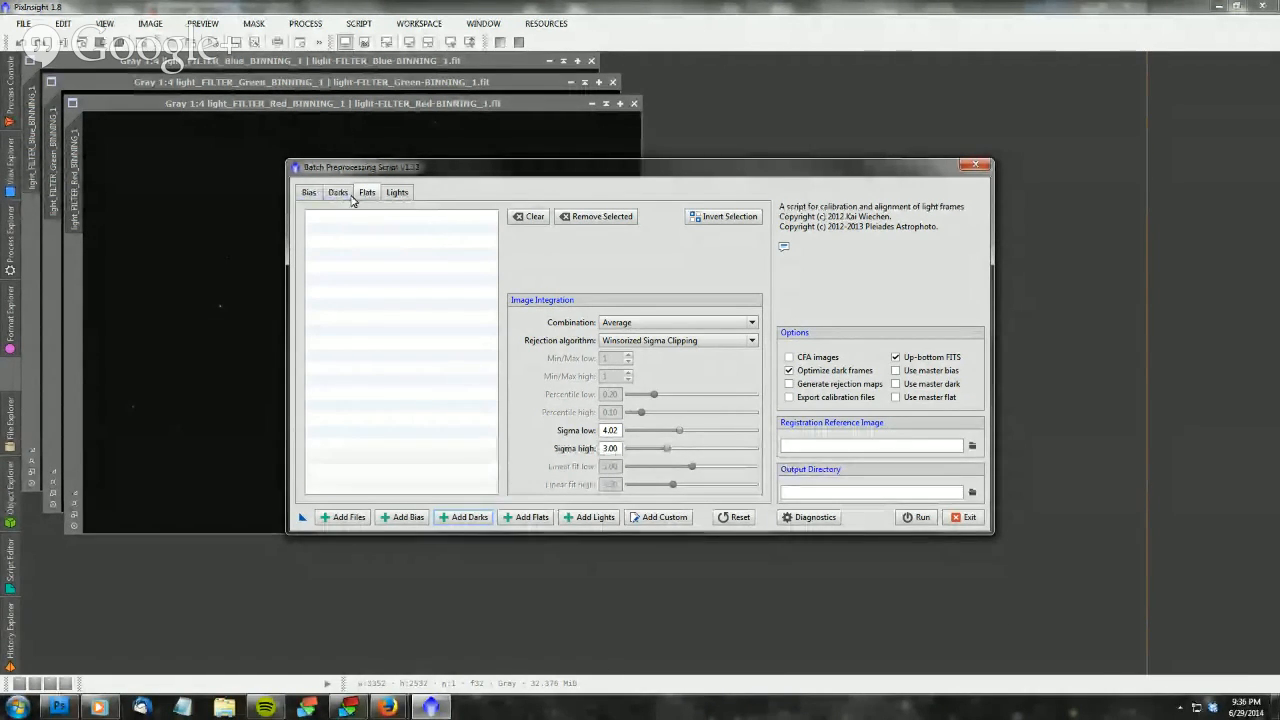
click(530, 517)
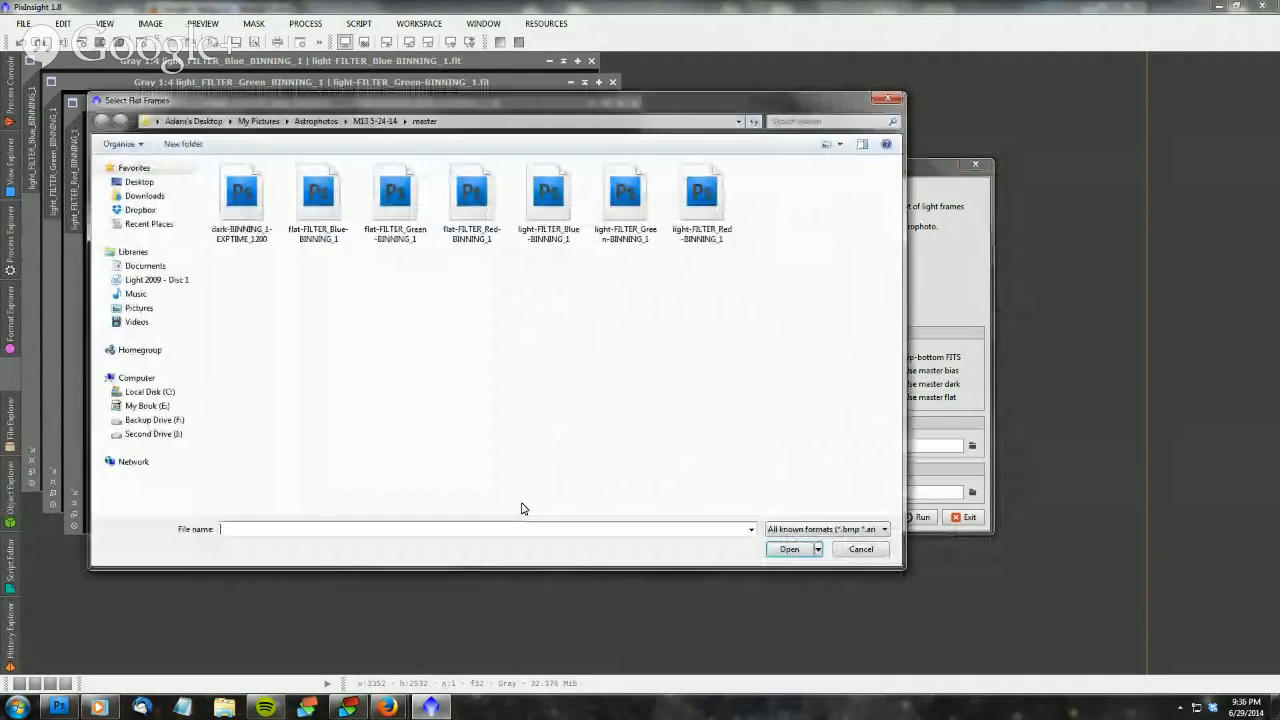
click(862, 551)
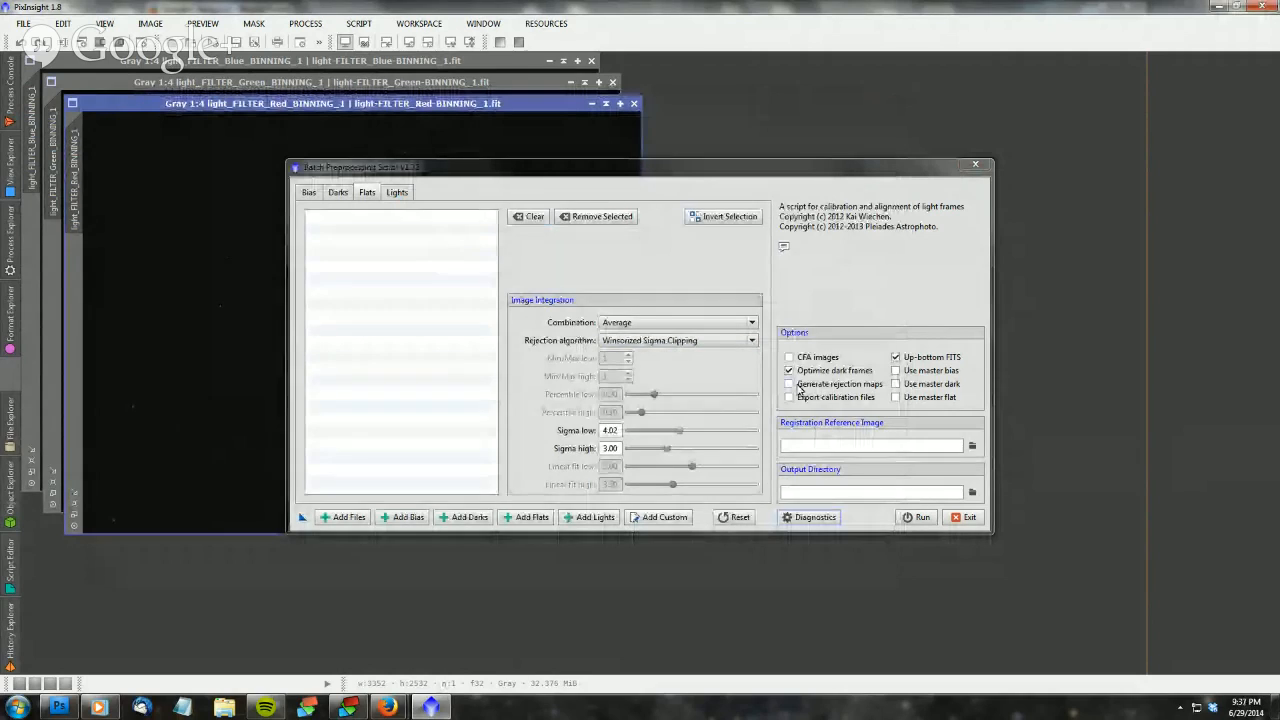
Enable the use of the added bias and dark files as master bias and master dark
click(309, 192)
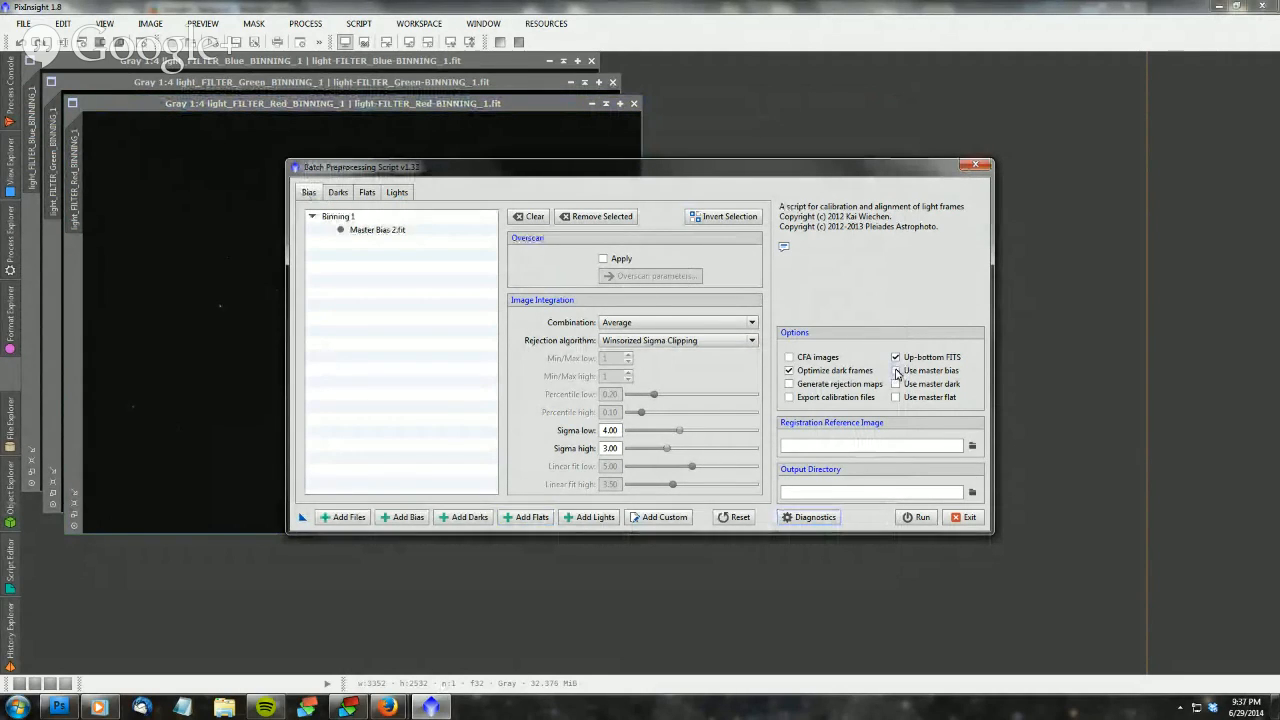
click(897, 370)
click(337, 193)
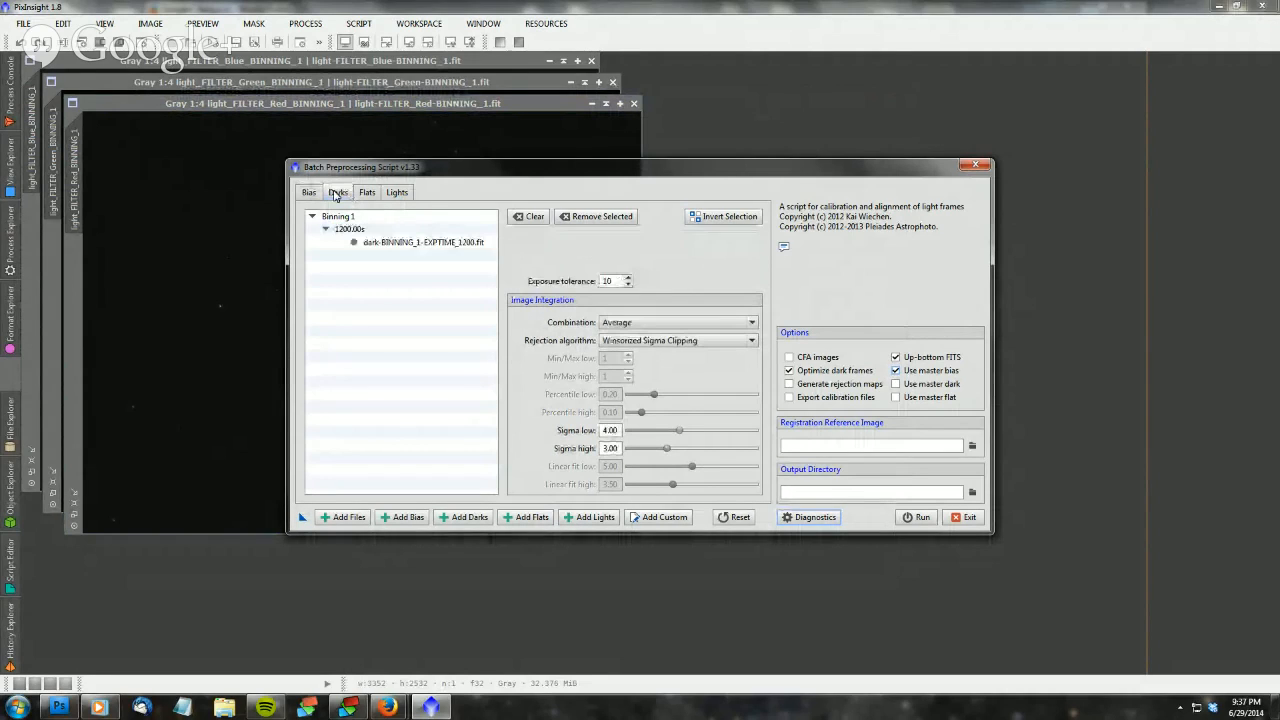
click(896, 384)
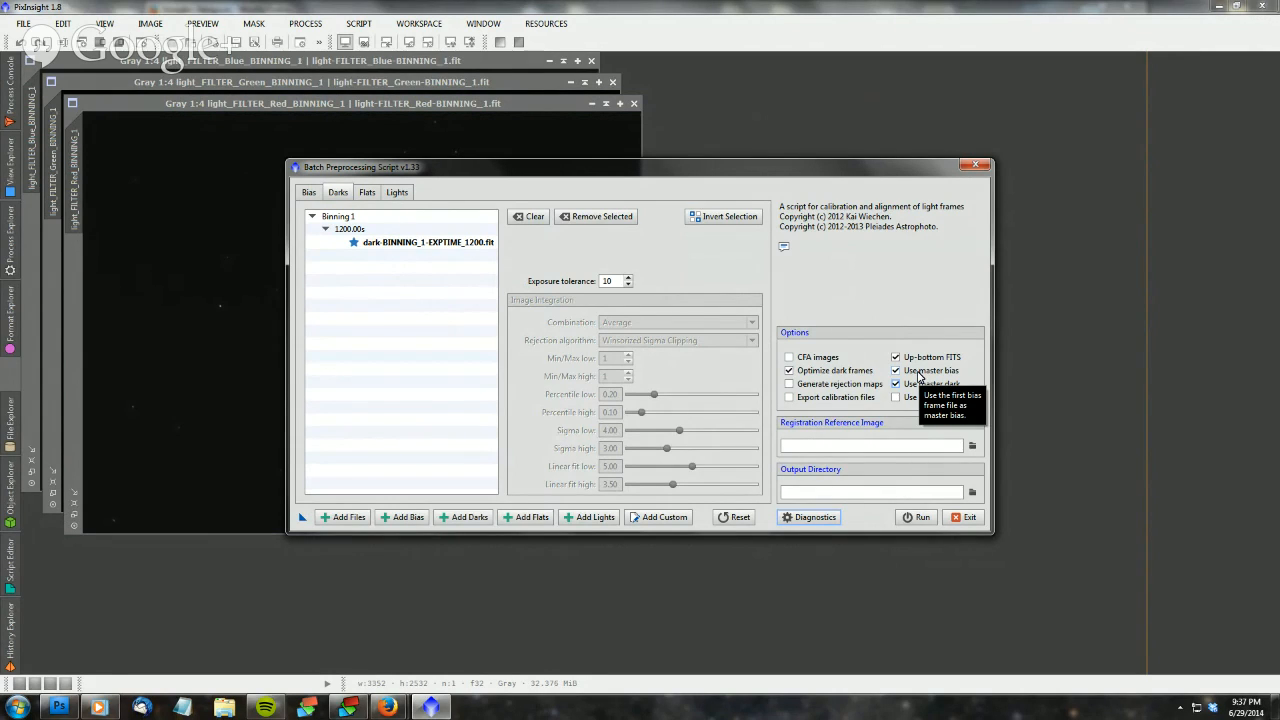
click(370, 194)
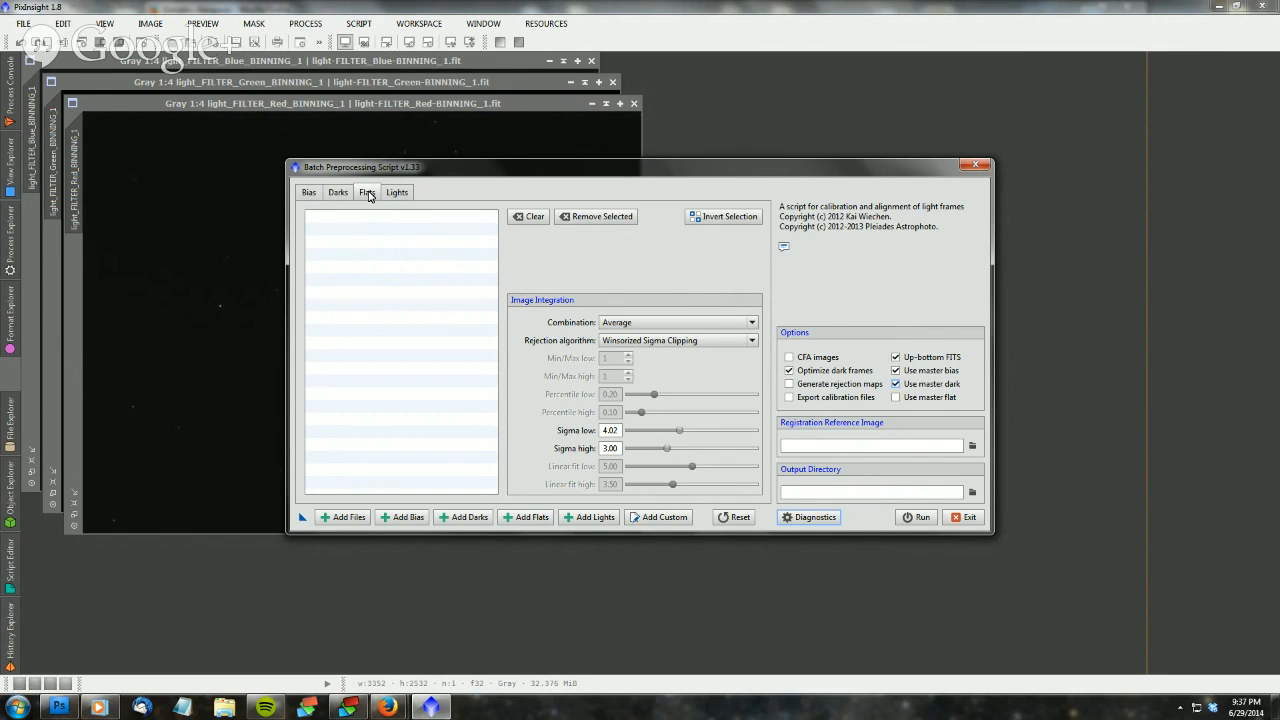
click(530, 517)
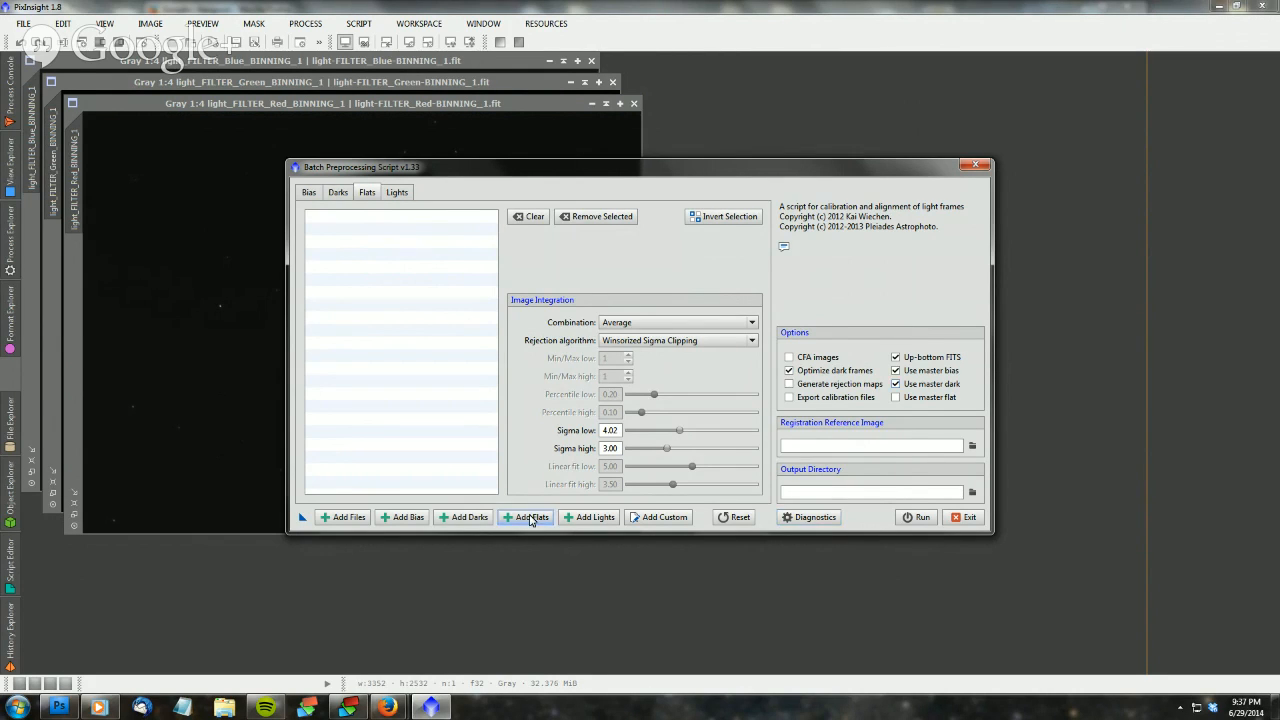
click(318, 121)
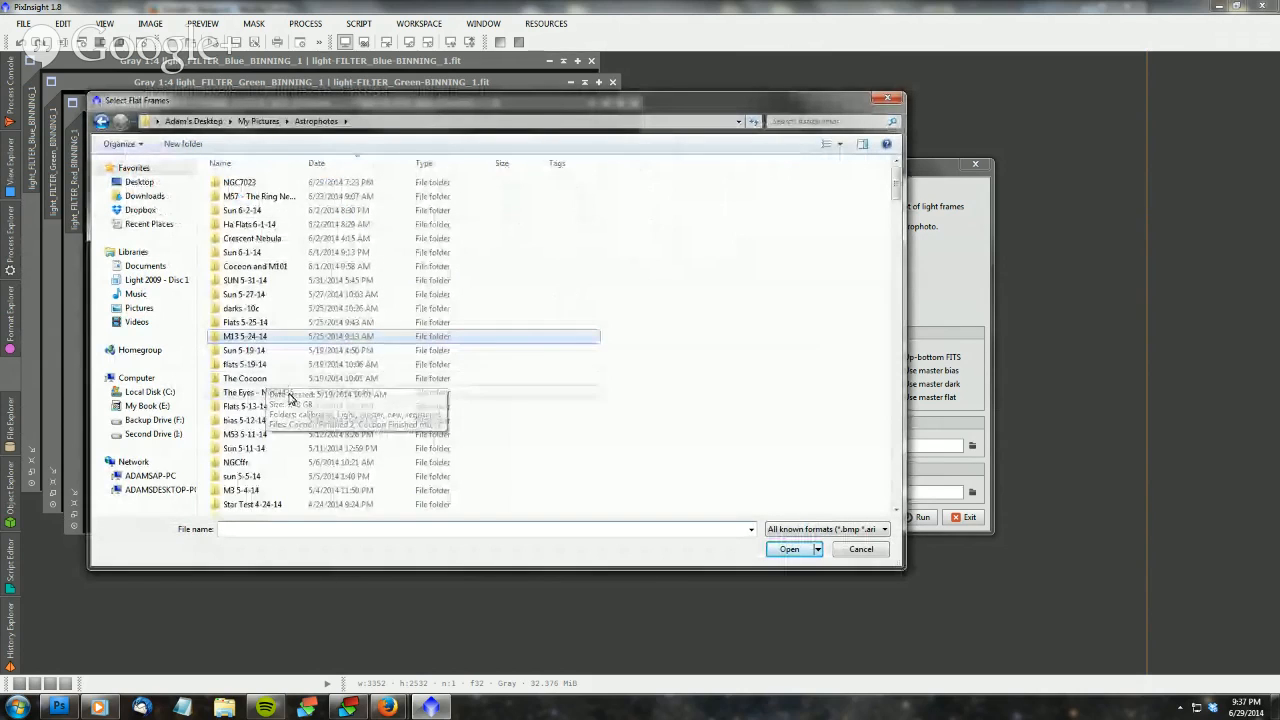
double_click(287, 394)
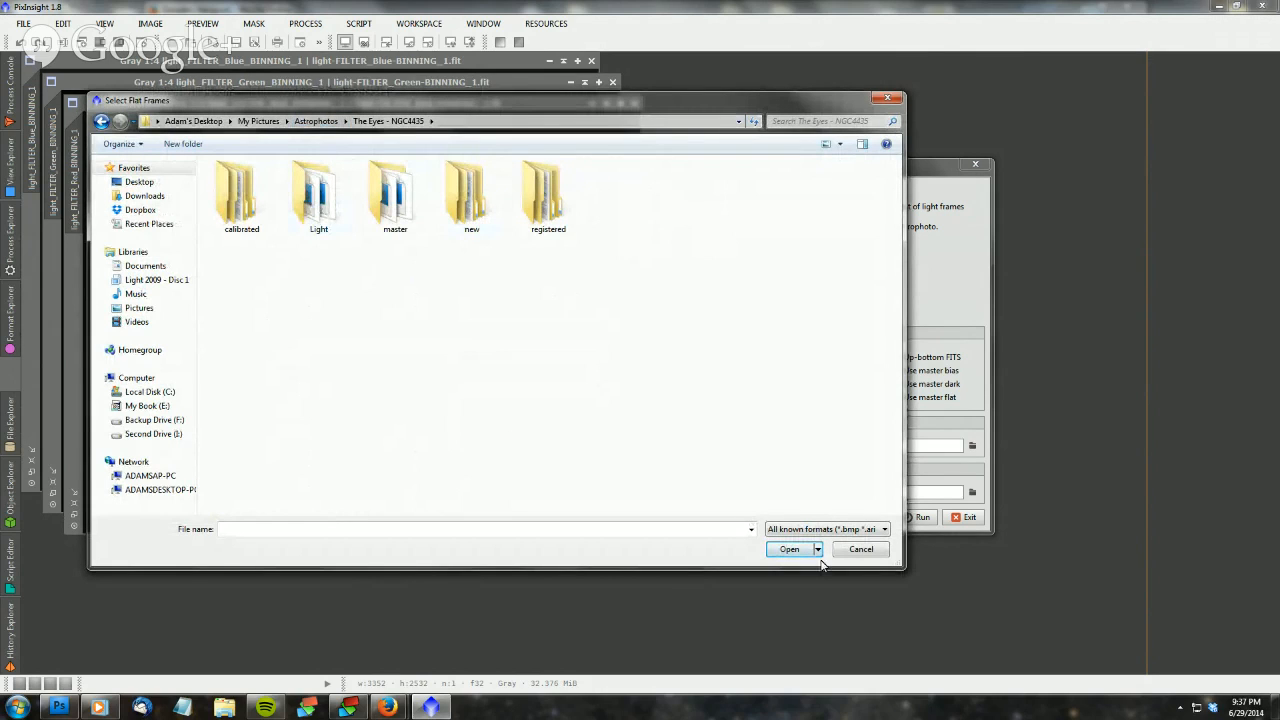
click(861, 550)
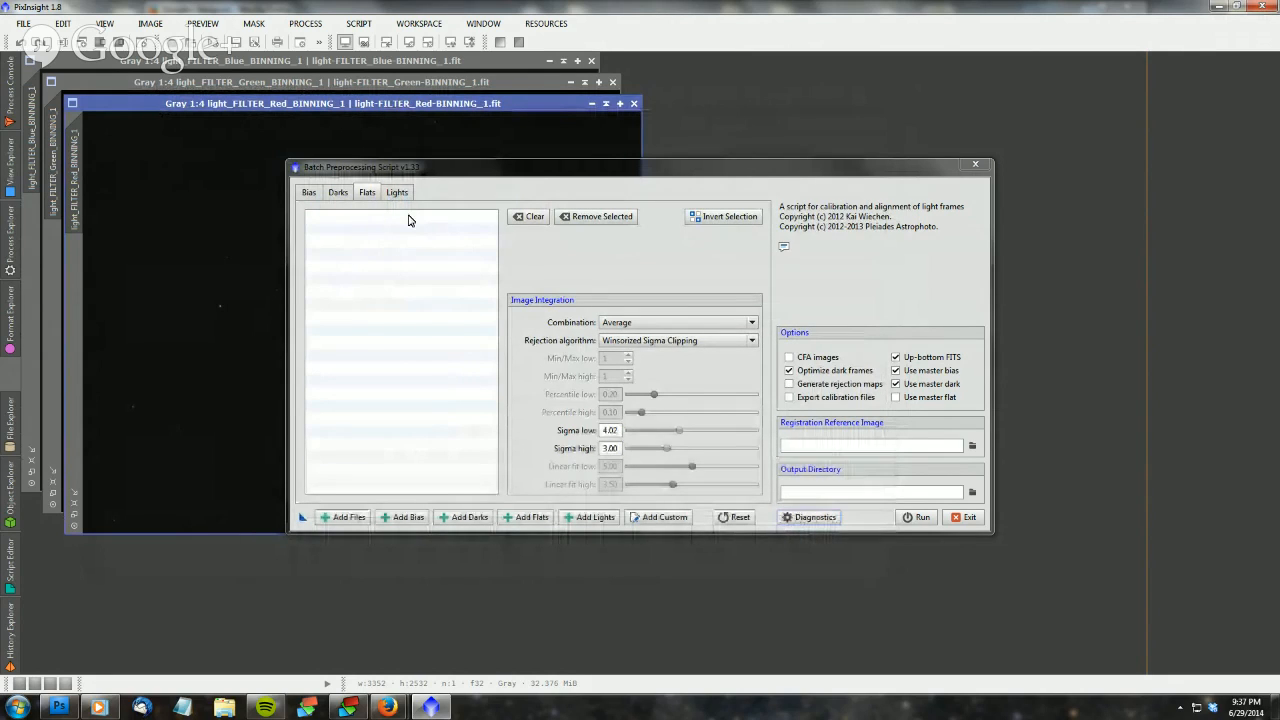
Add all flat frames from the Flat folder of flats 5-19-14 and widen the script dialog to show full file names
click(530, 517)
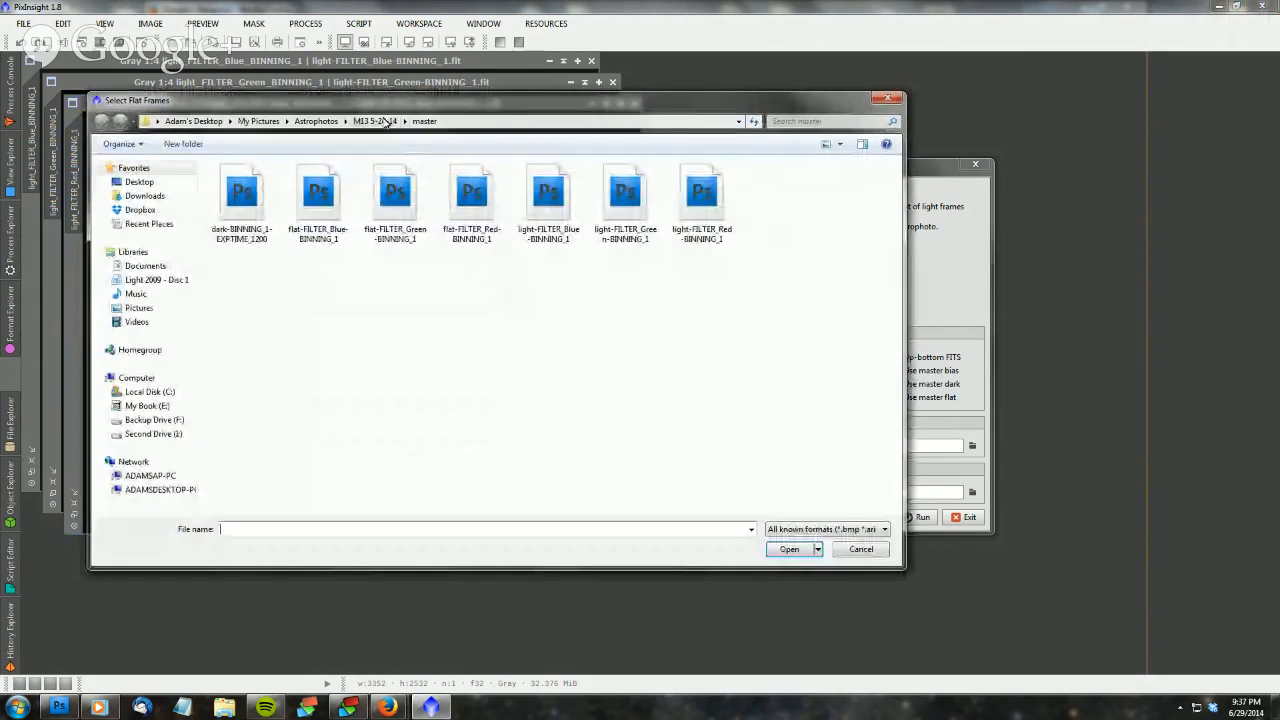
click(316, 121)
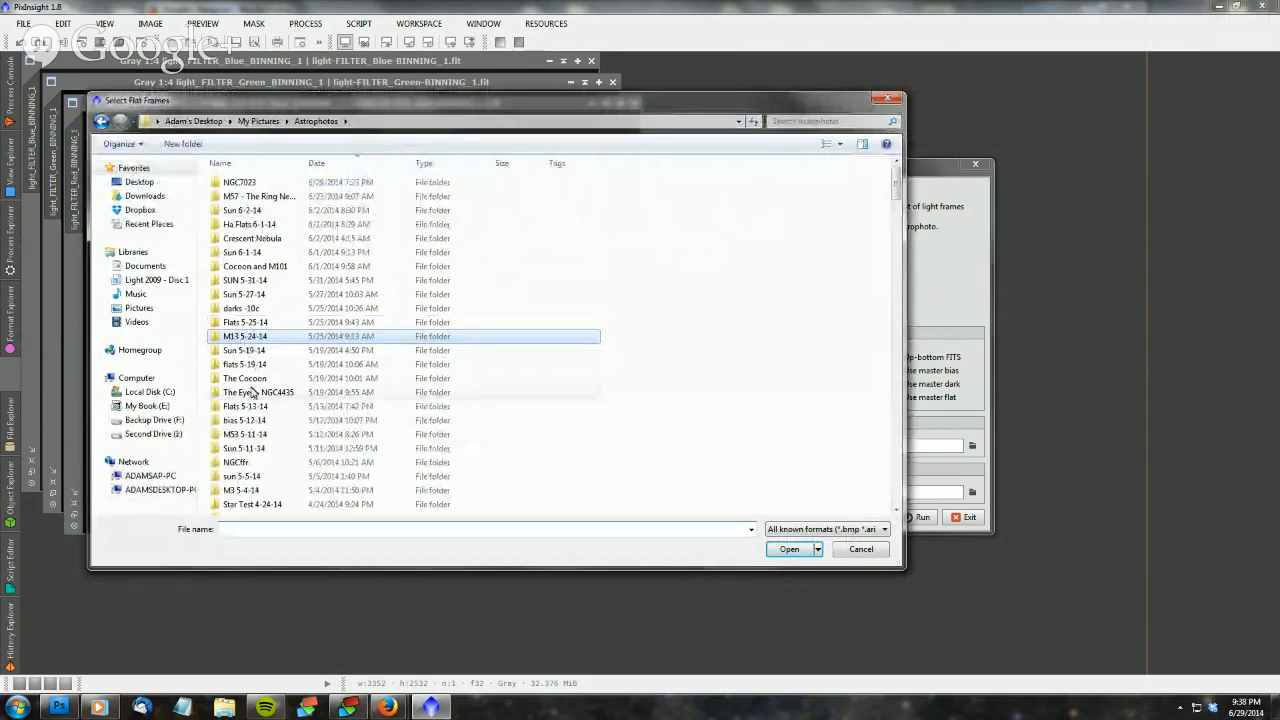
double_click(247, 364)
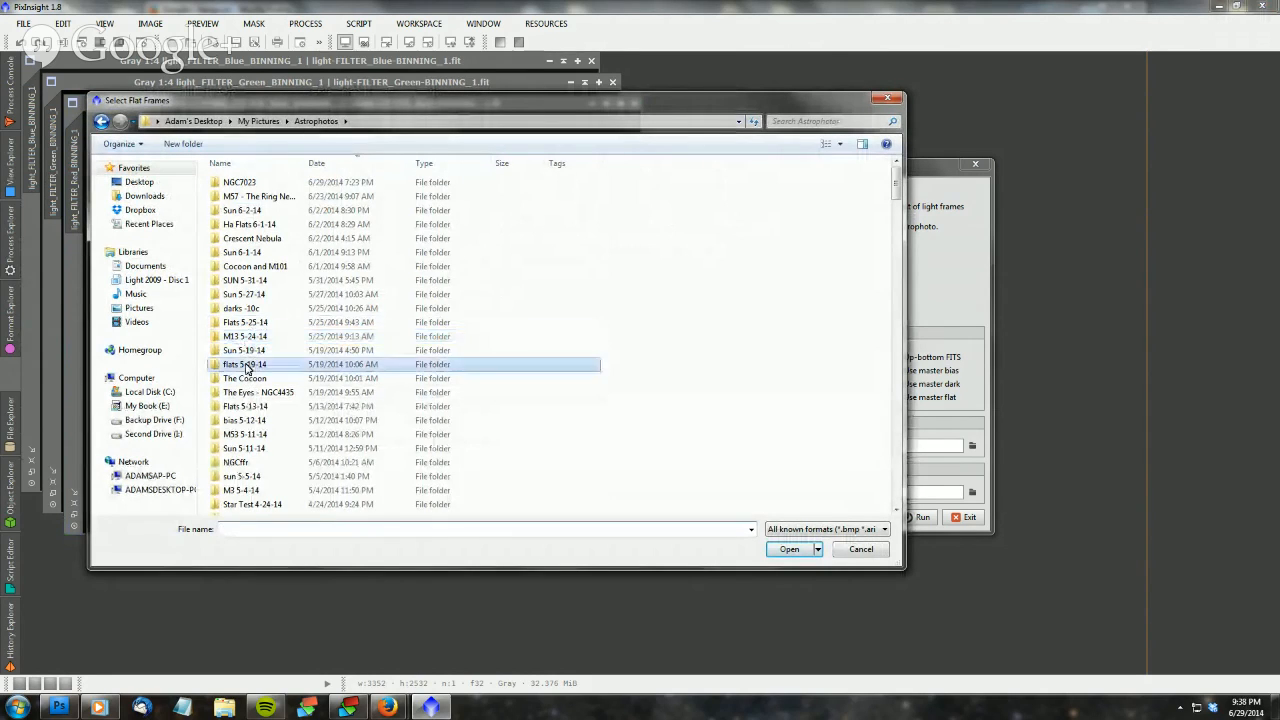
double_click(257, 197)
click(257, 197)
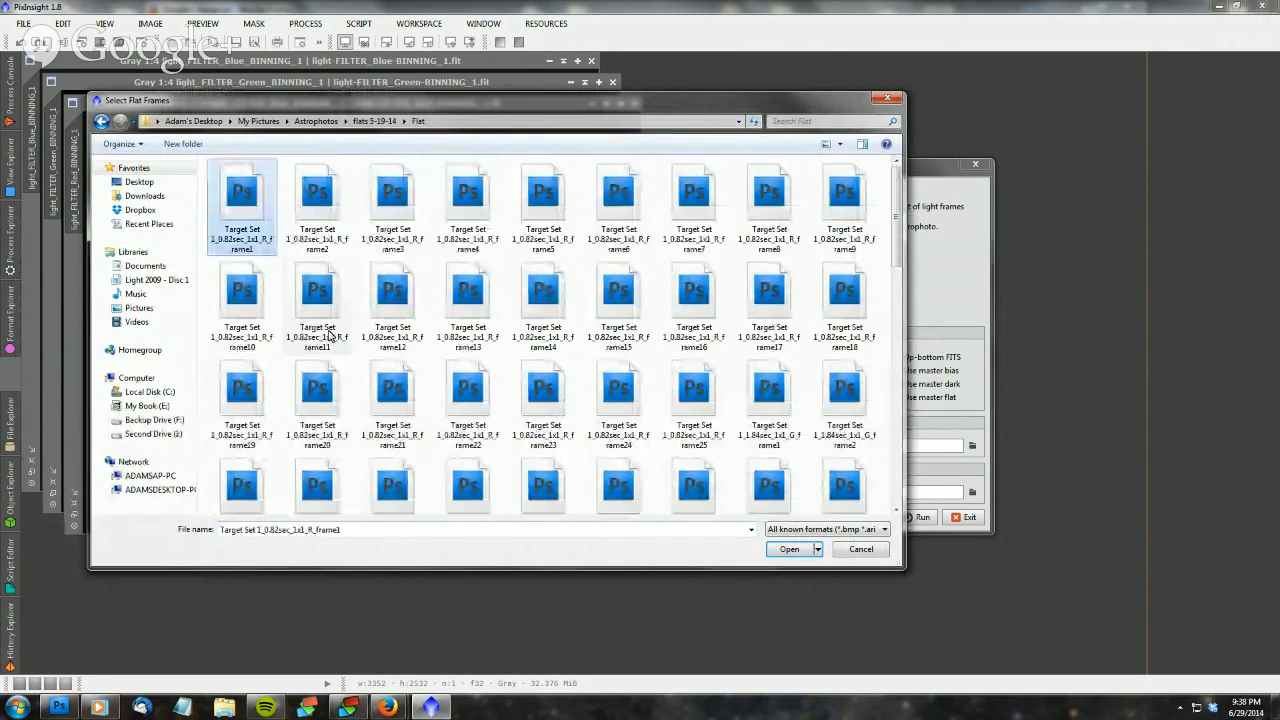
scroll(470, 420, down, 5)
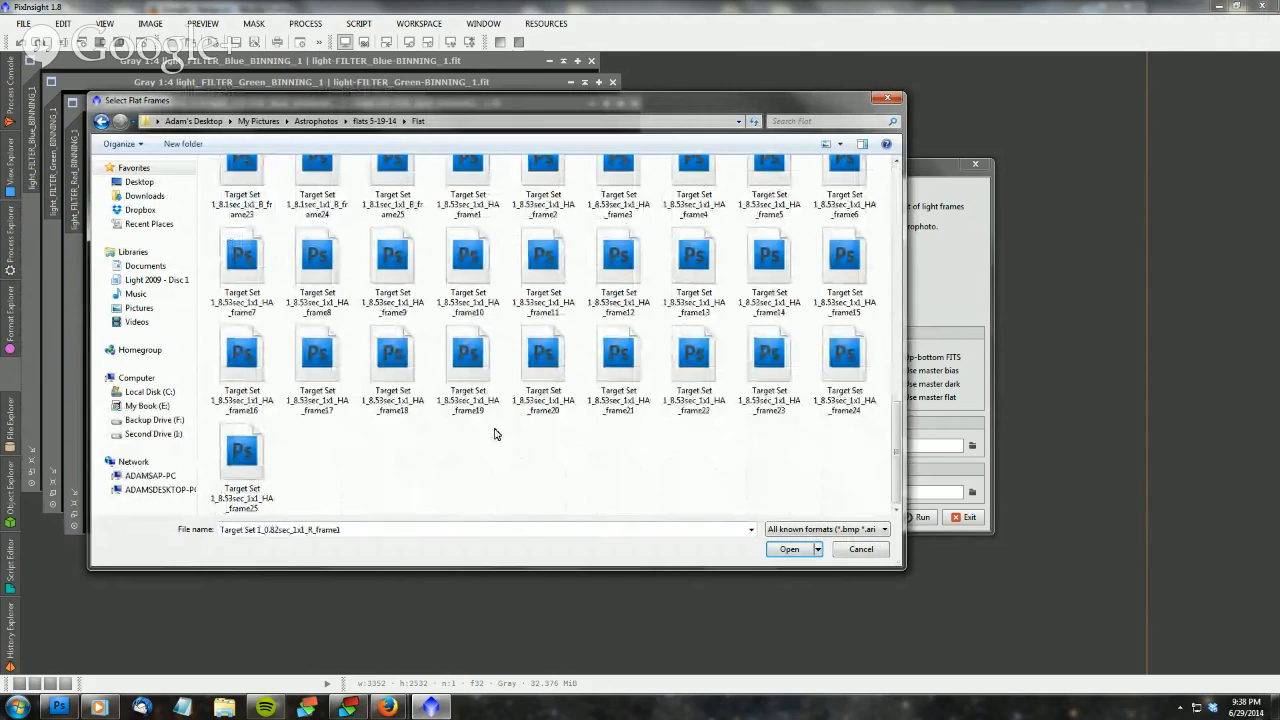
shift+click(245, 468)
click(790, 549)
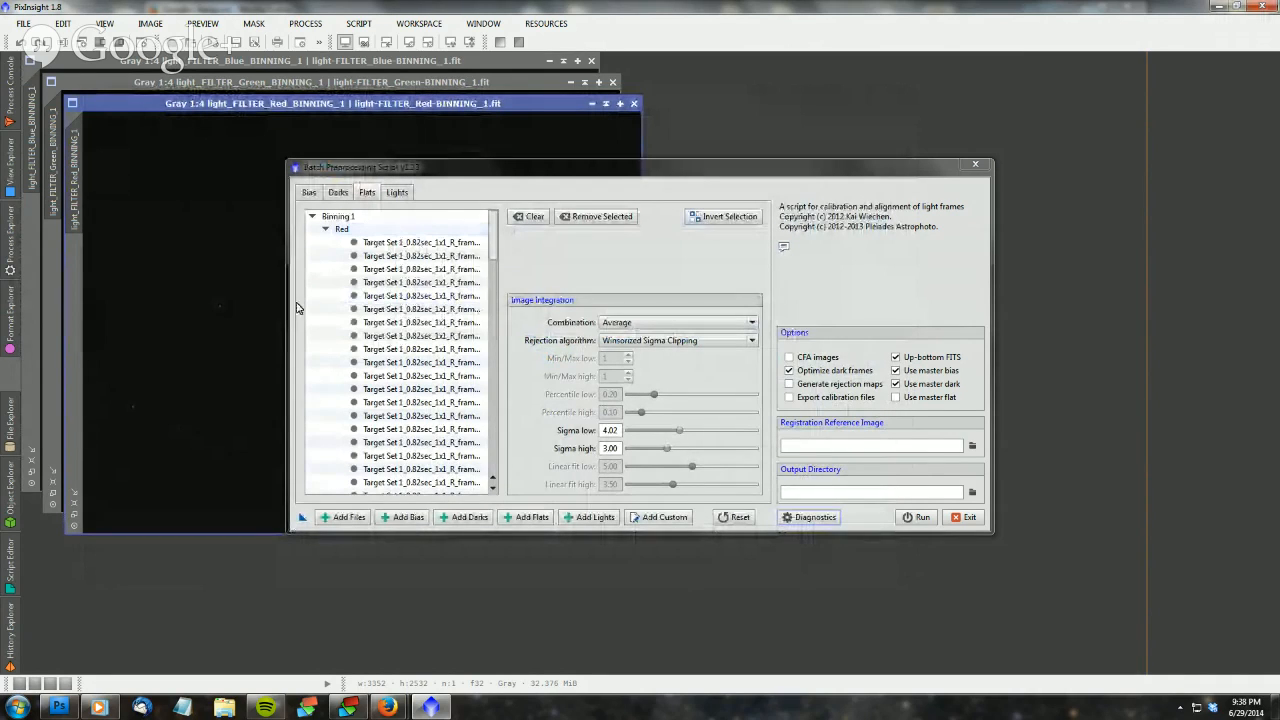
drag(285, 311, 192, 311)
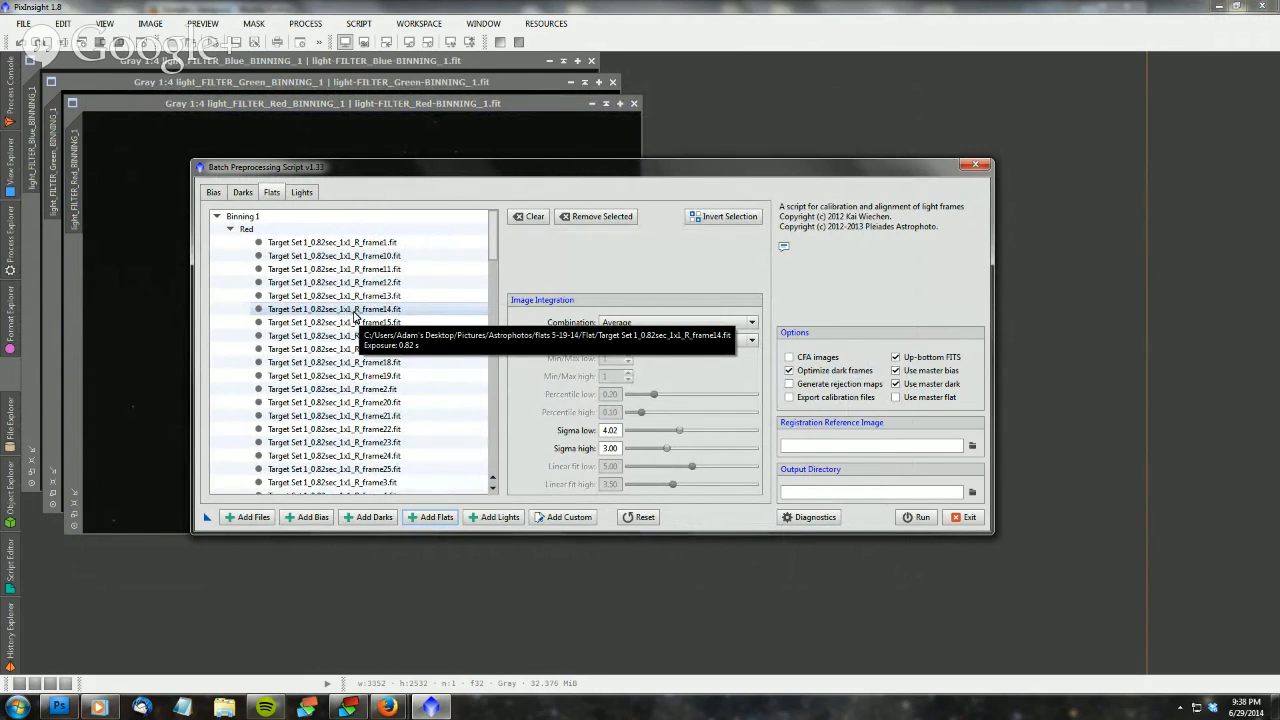
Examine how the added flat frames are grouped by binning and filter across the Red, Green, Blue and Ha sets
click(245, 219)
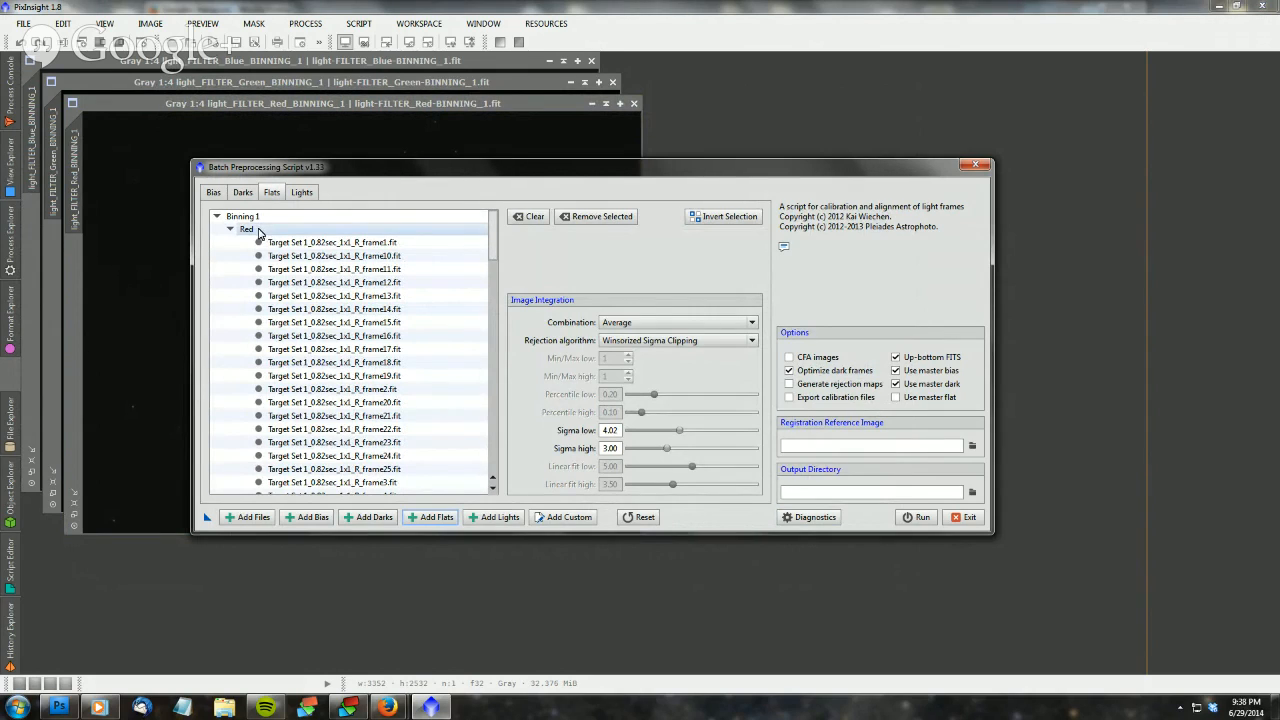
scroll(290, 420, down, 10)
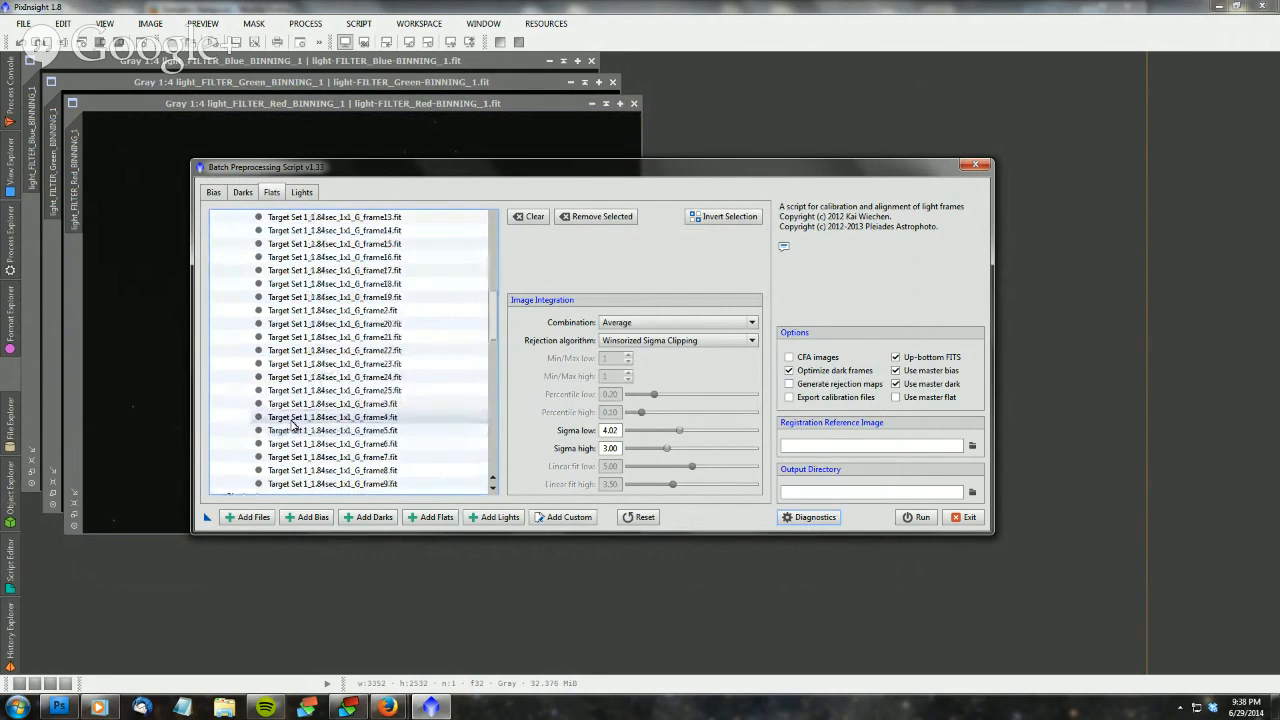
scroll(293, 424, down, 6)
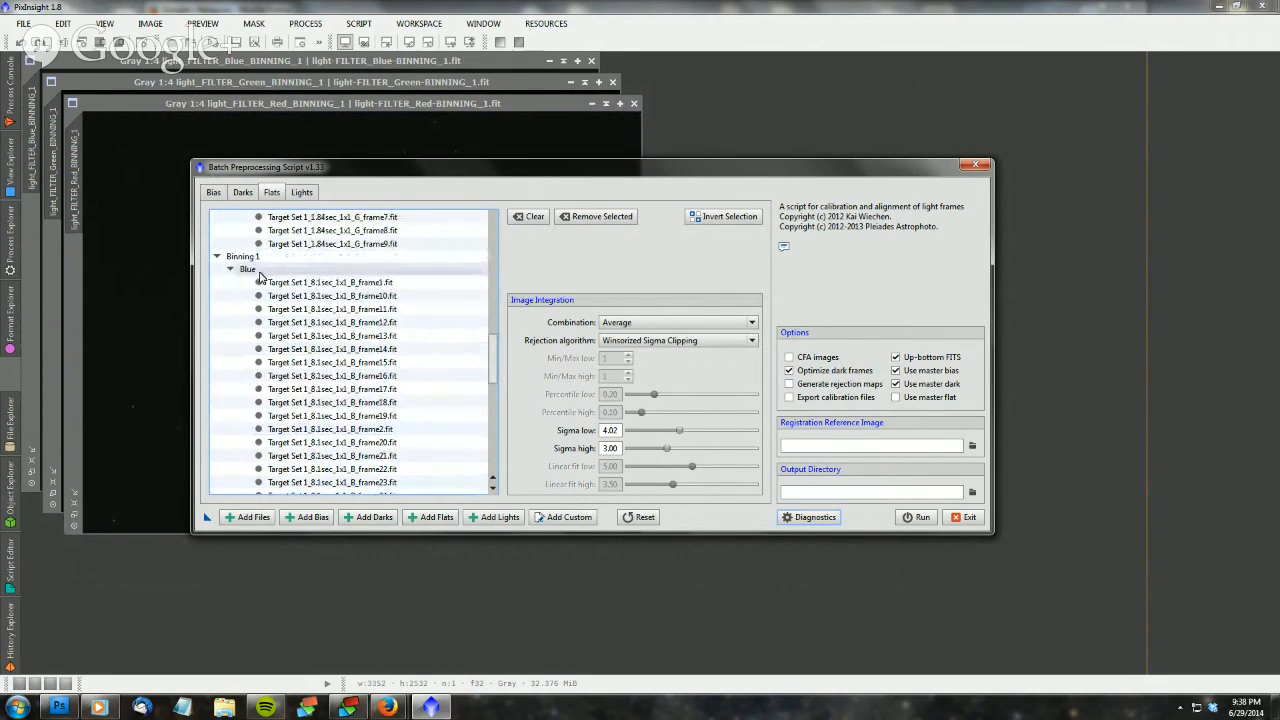
scroll(289, 305, down, 8)
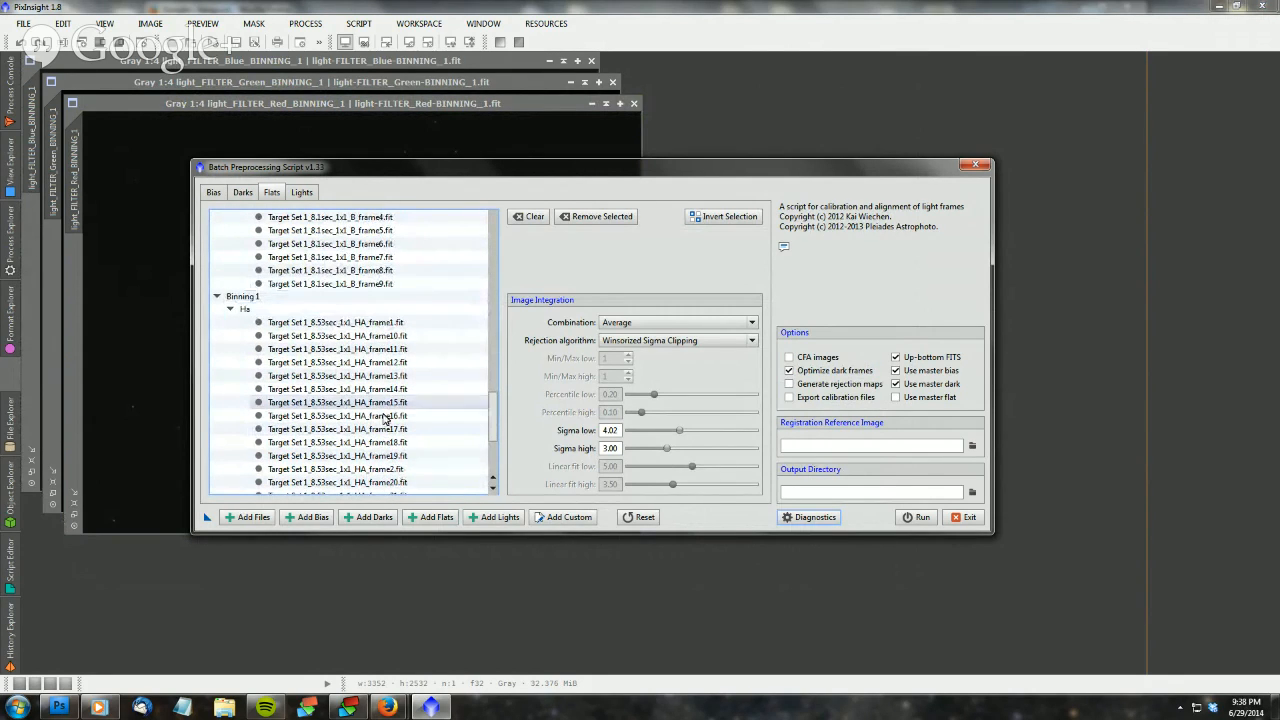
scroll(385, 418, down, 10)
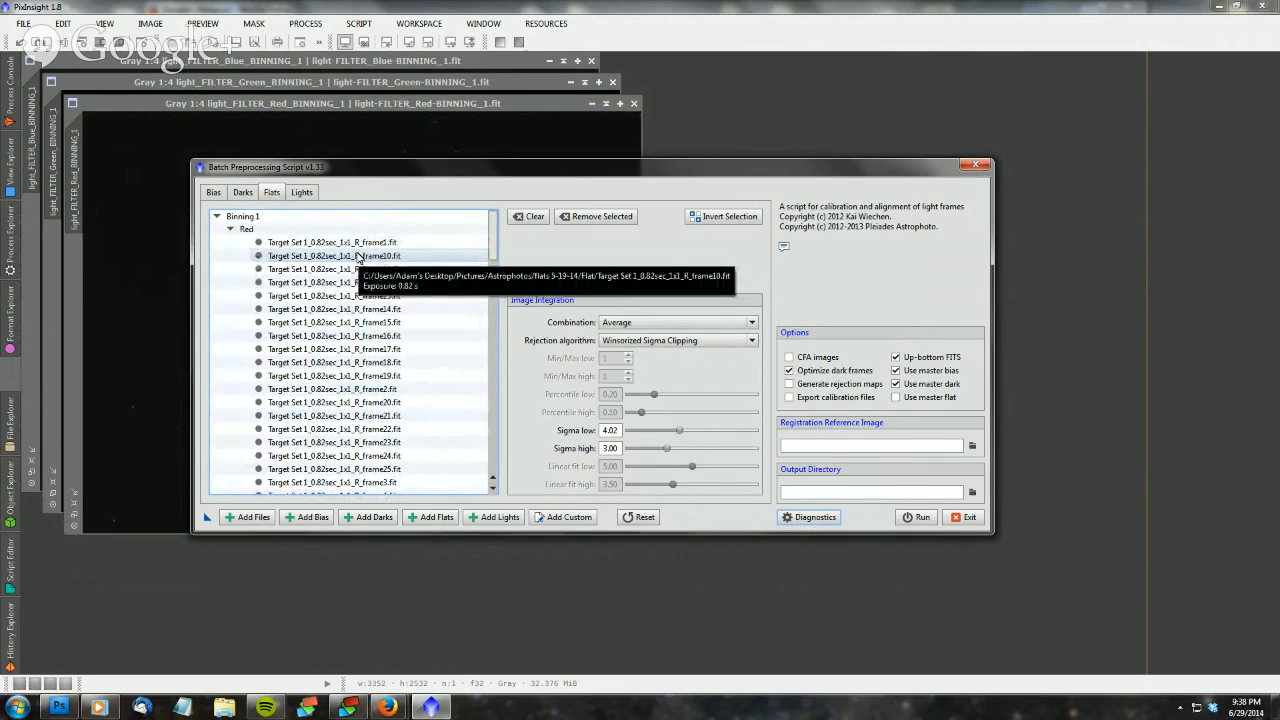
click(303, 194)
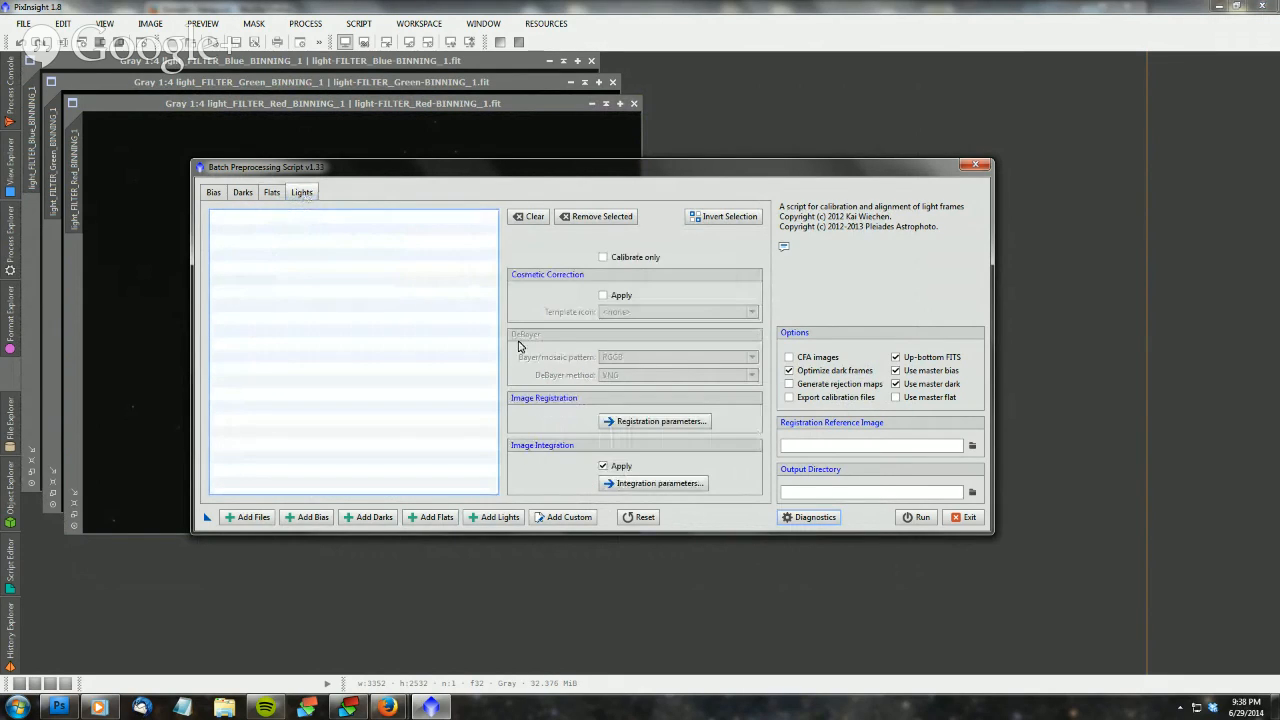
click(500, 517)
click(316, 121)
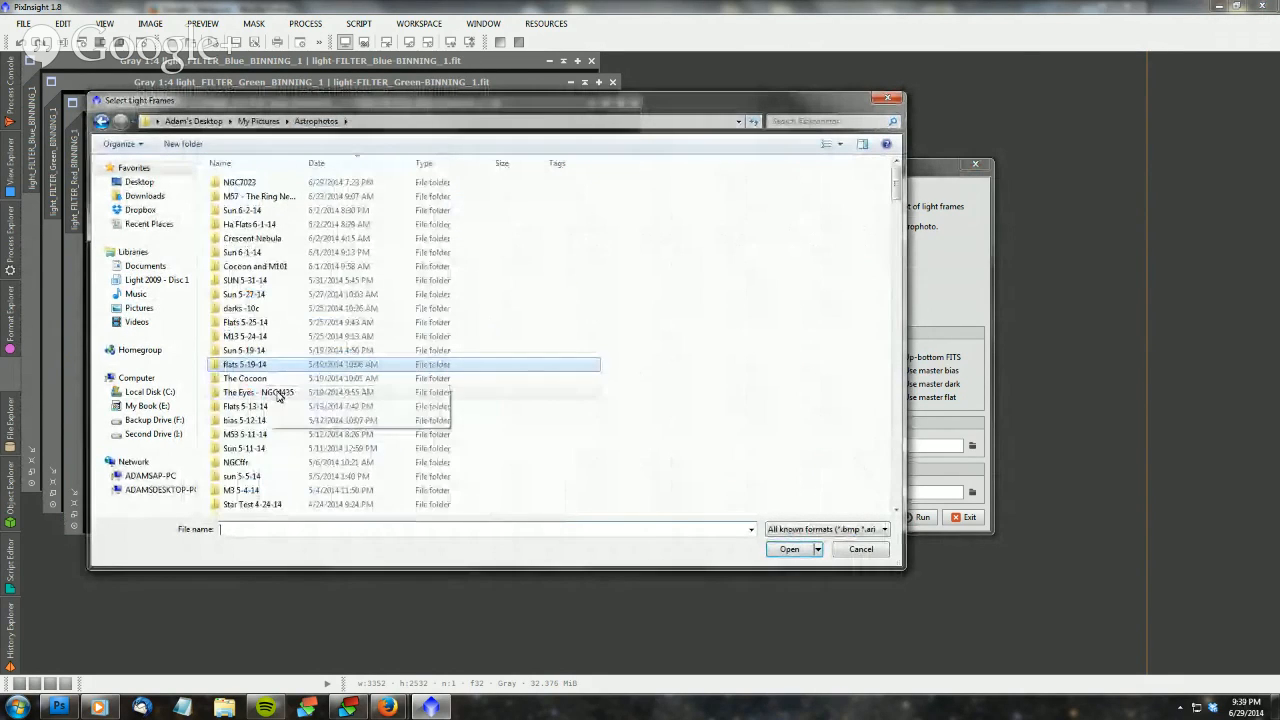
double_click(279, 396)
double_click(326, 207)
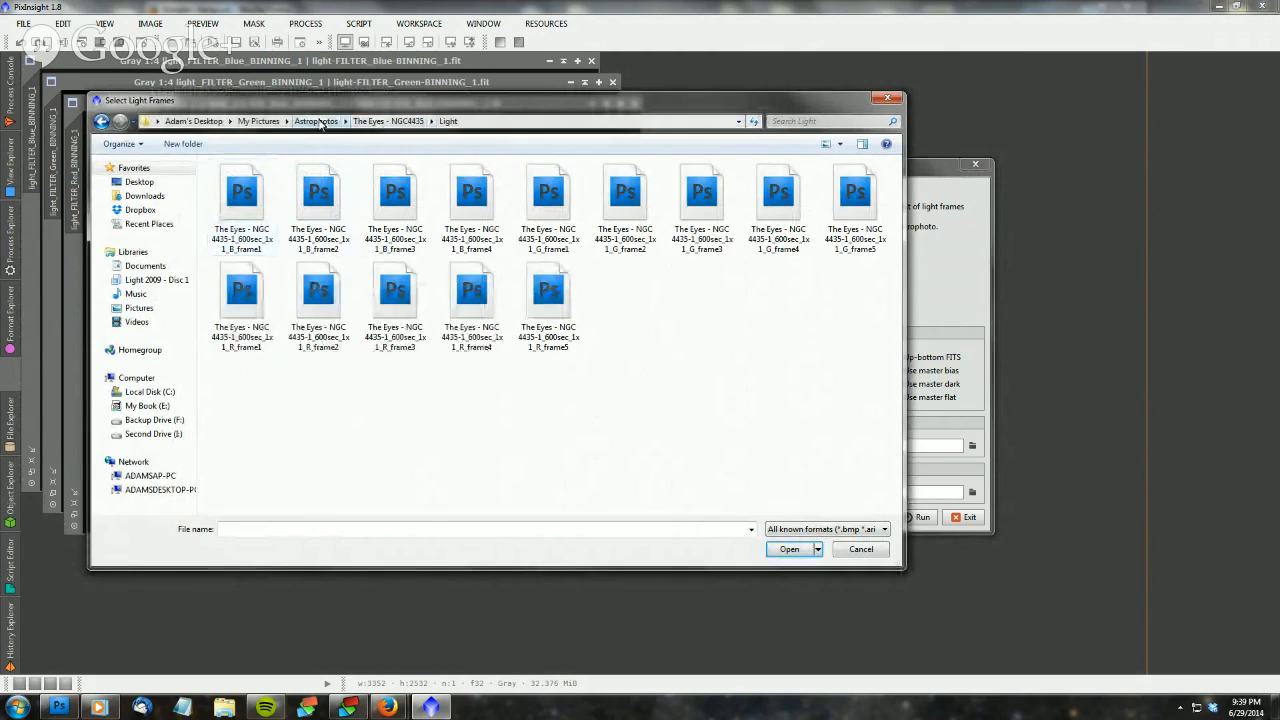
click(316, 121)
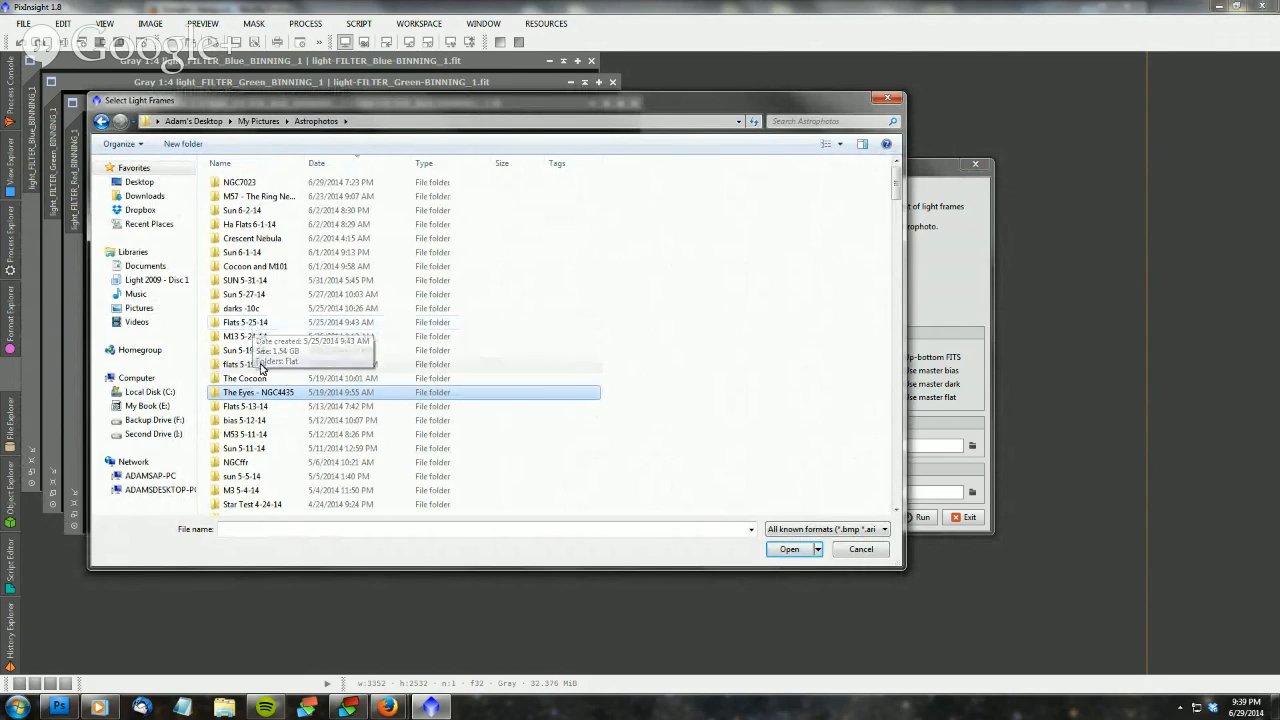
click(861, 550)
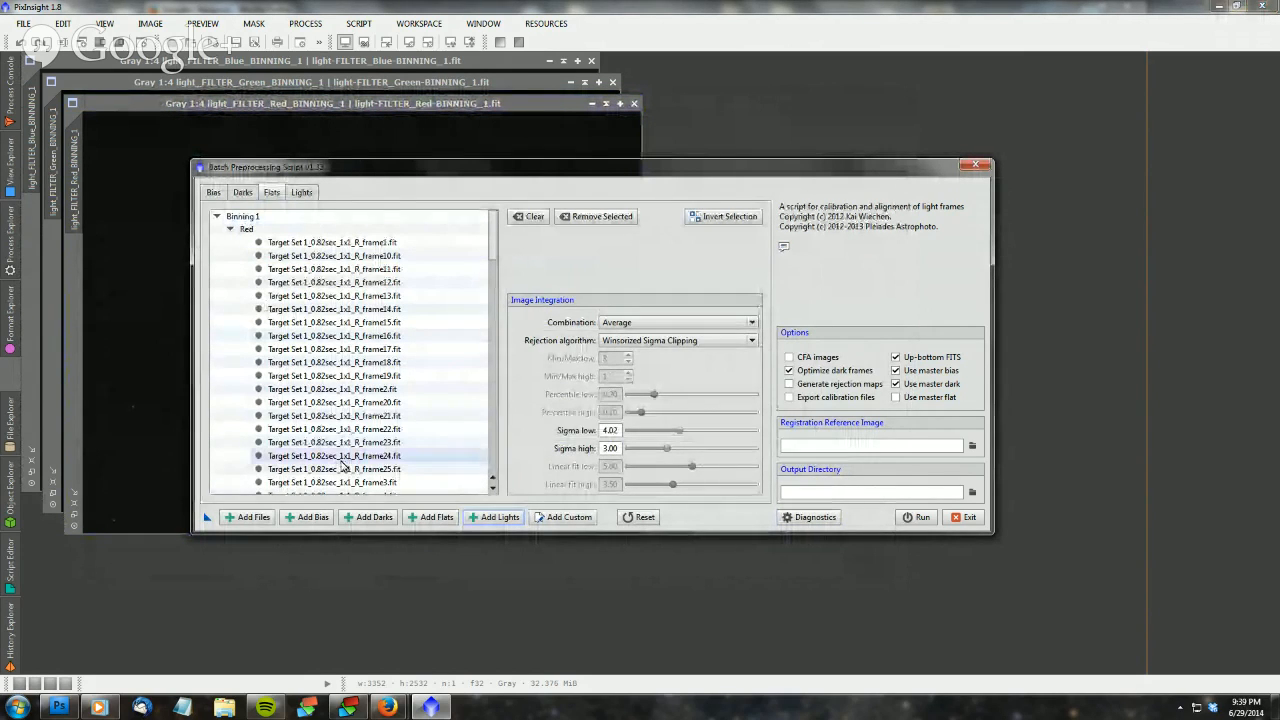
click(301, 193)
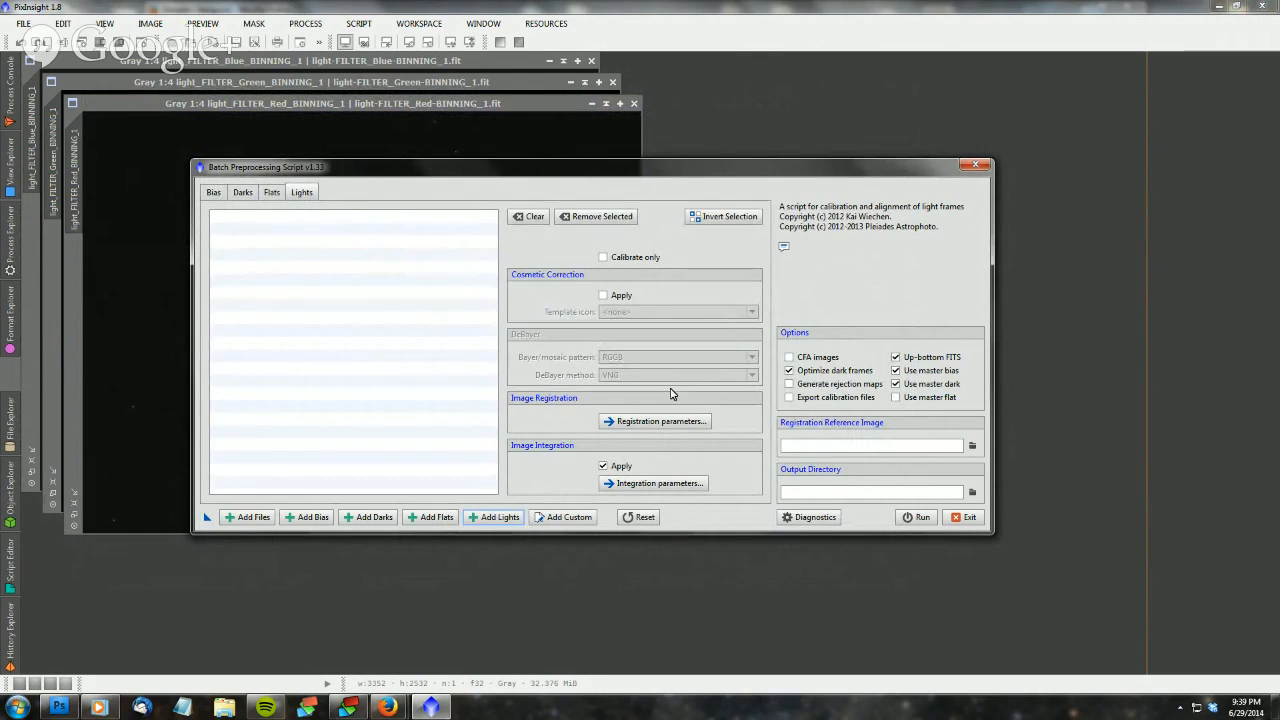
click(972, 447)
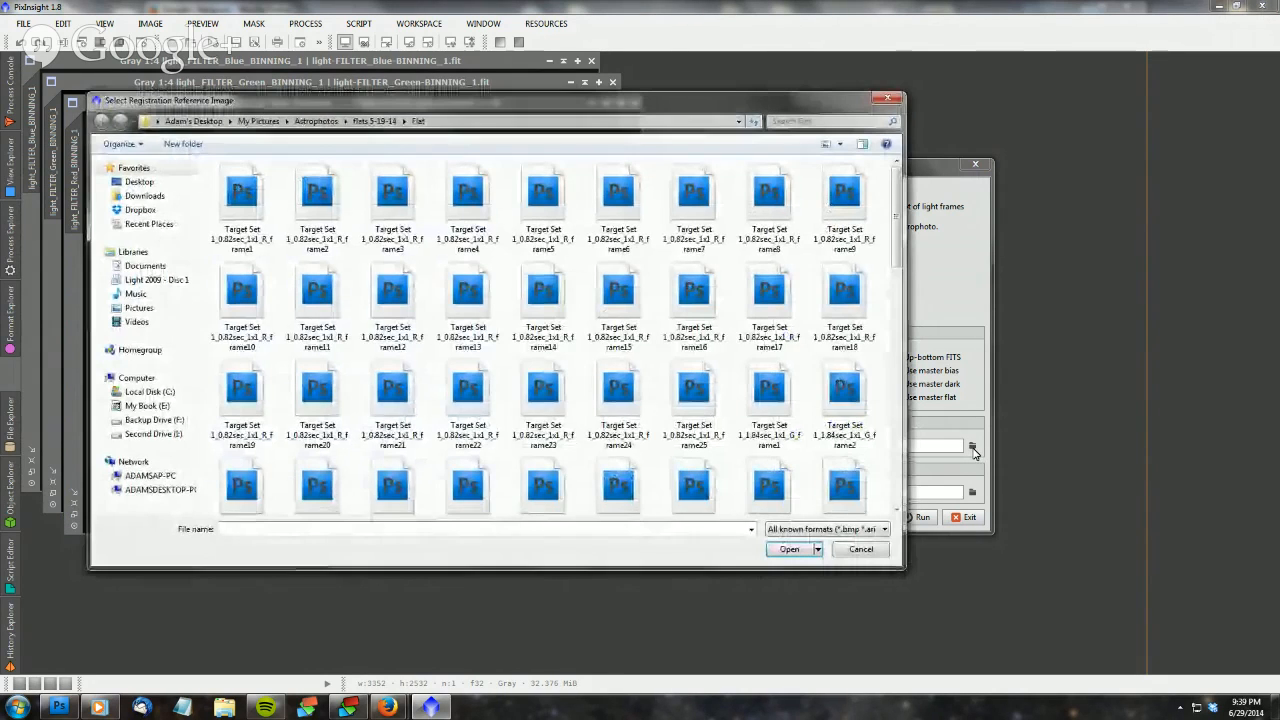
click(316, 121)
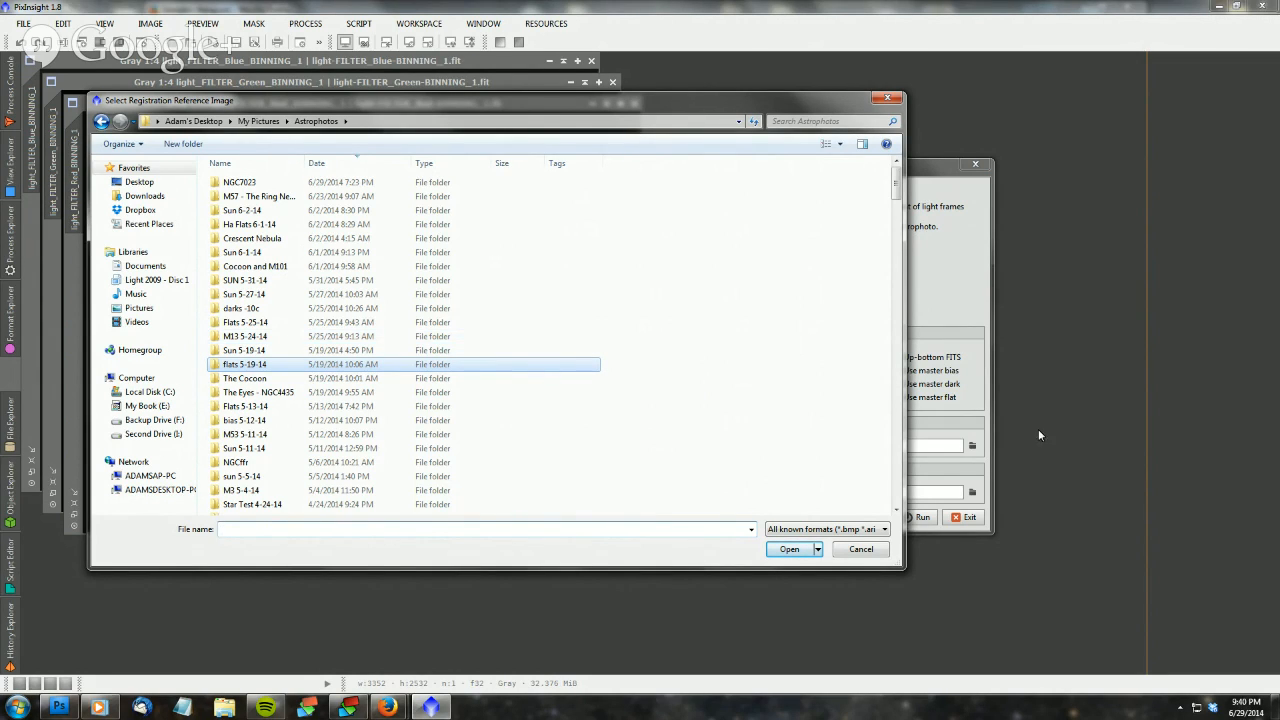
click(861, 549)
click(971, 493)
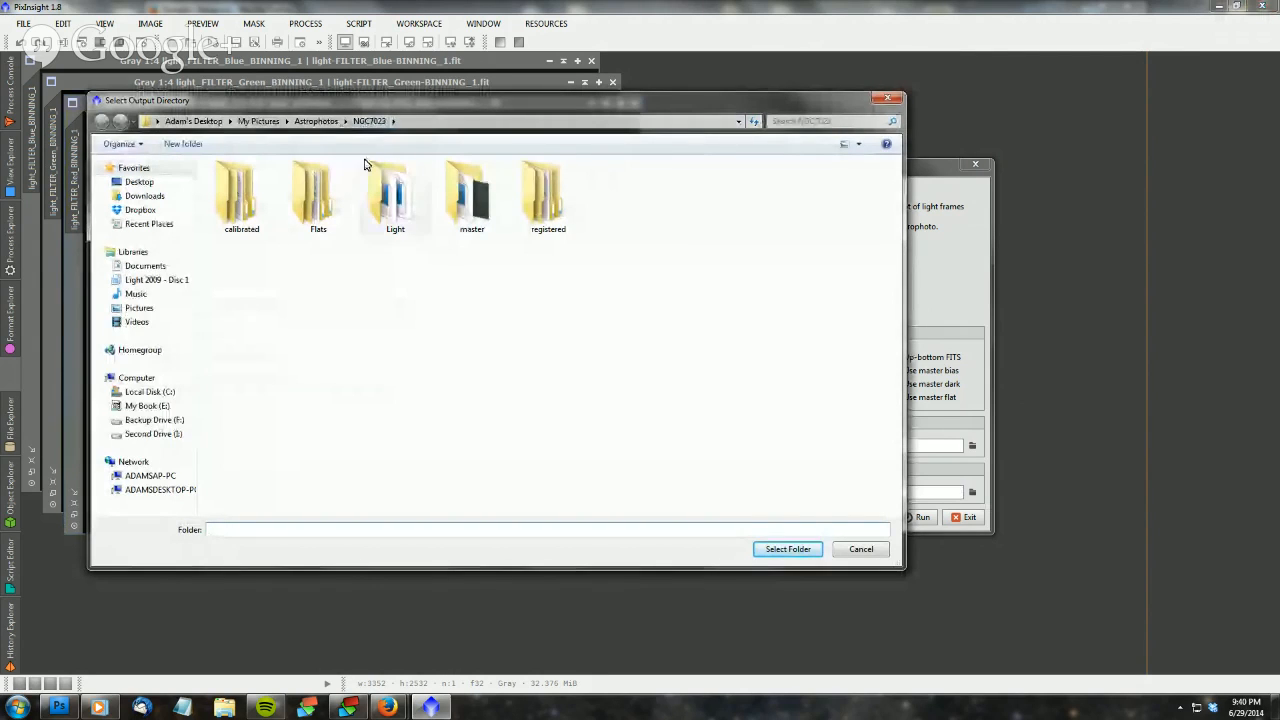
click(860, 549)
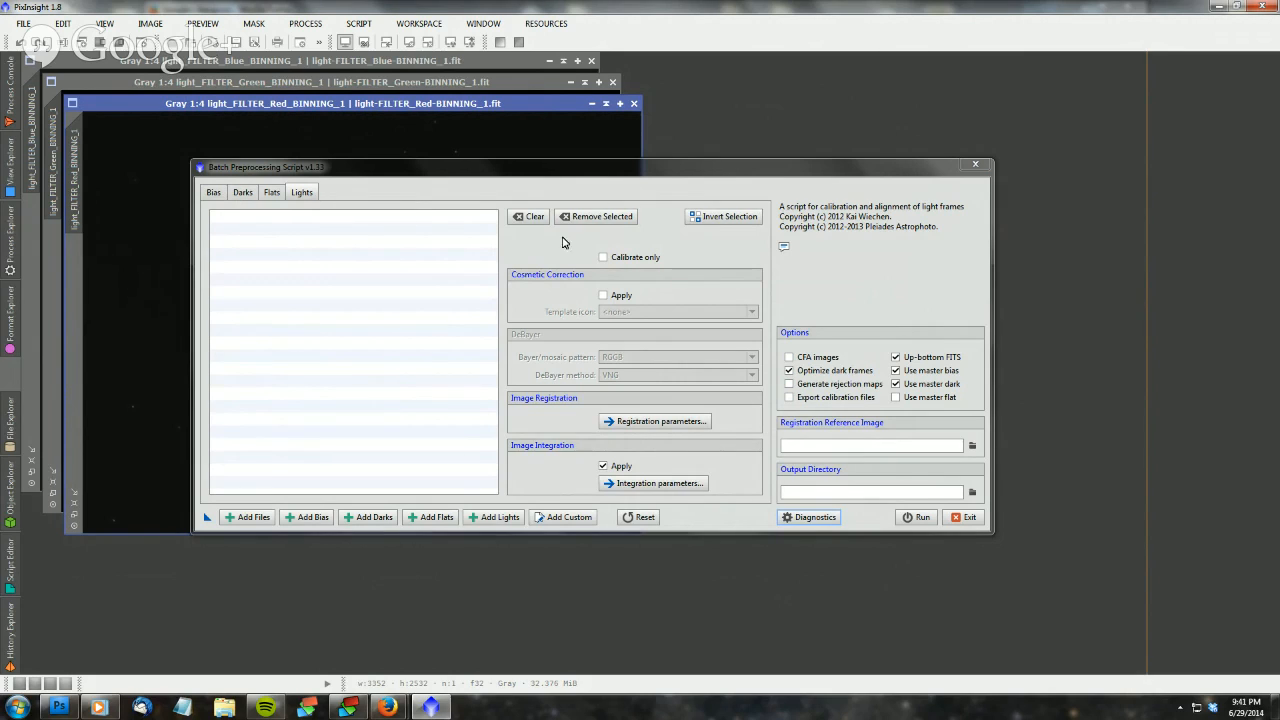
Review the bias, dark, flat and light frame lists and run diagnostics on the current script setup
click(274, 195)
click(244, 193)
click(213, 192)
click(244, 193)
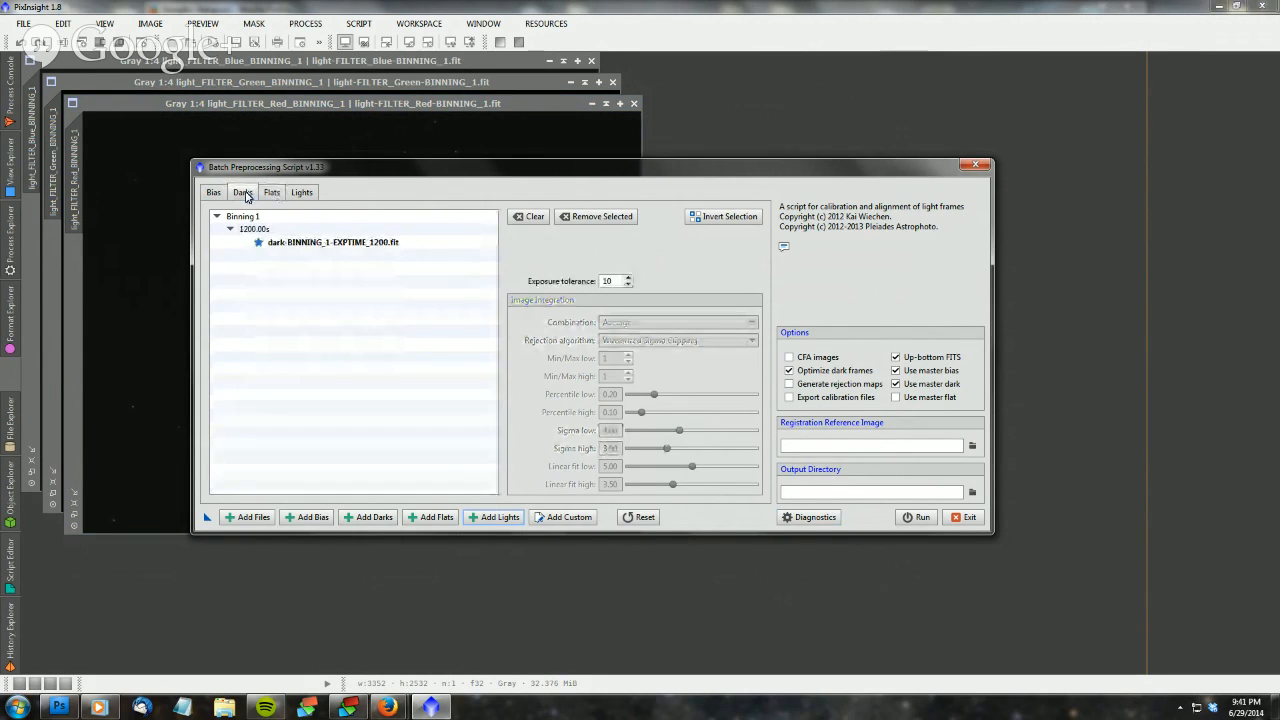
click(272, 194)
click(298, 197)
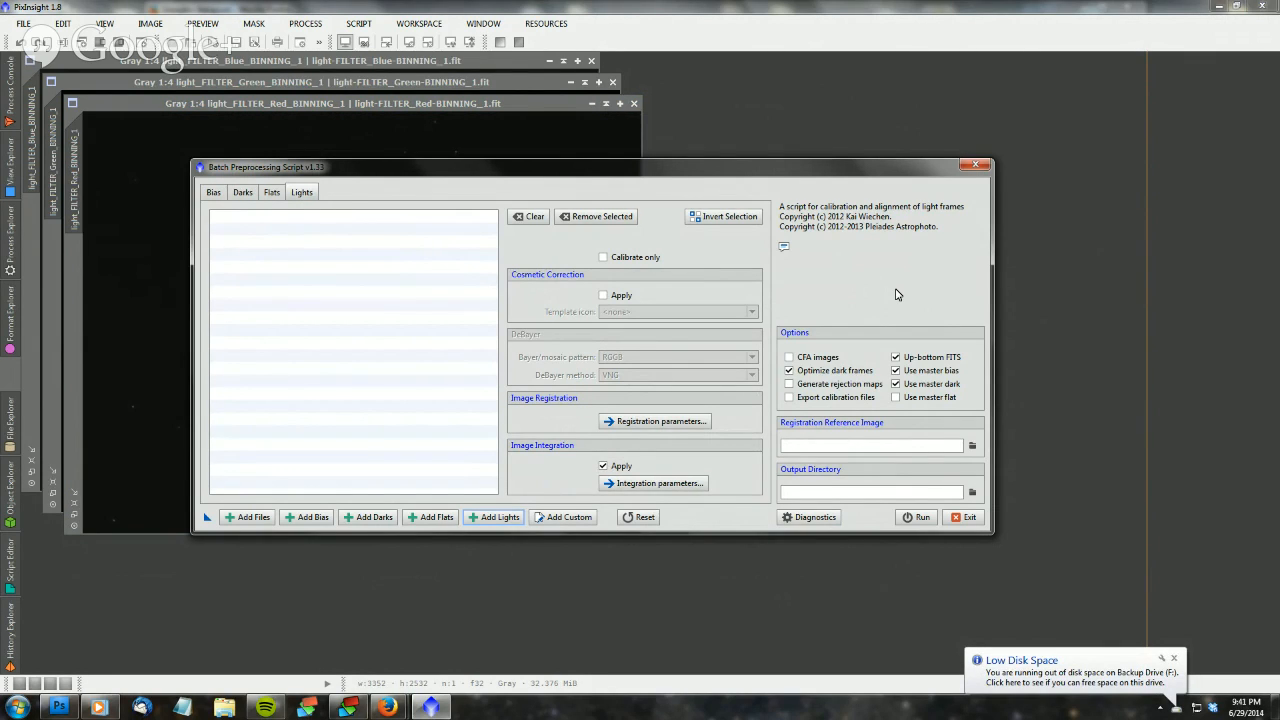
click(808, 518)
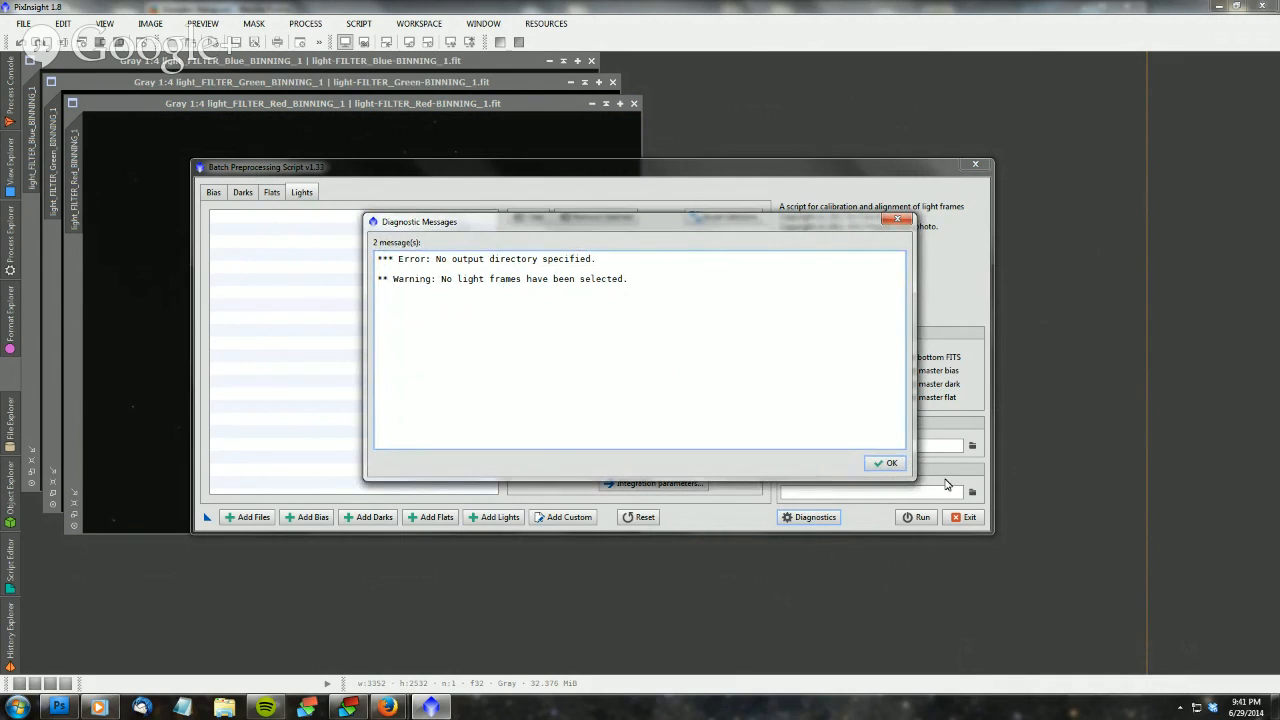
click(885, 463)
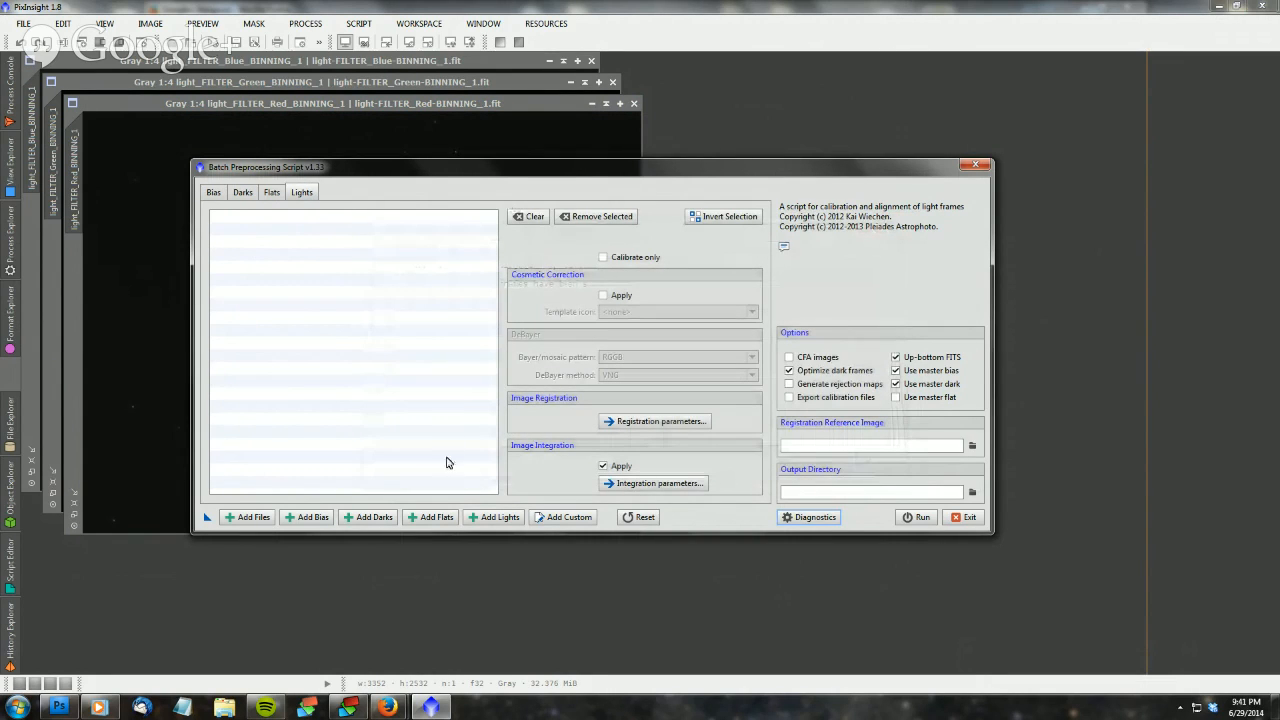
Add all the frames in the Light folder of NGCffr under Astrophotos as light frames and look over the resulting list
click(492, 517)
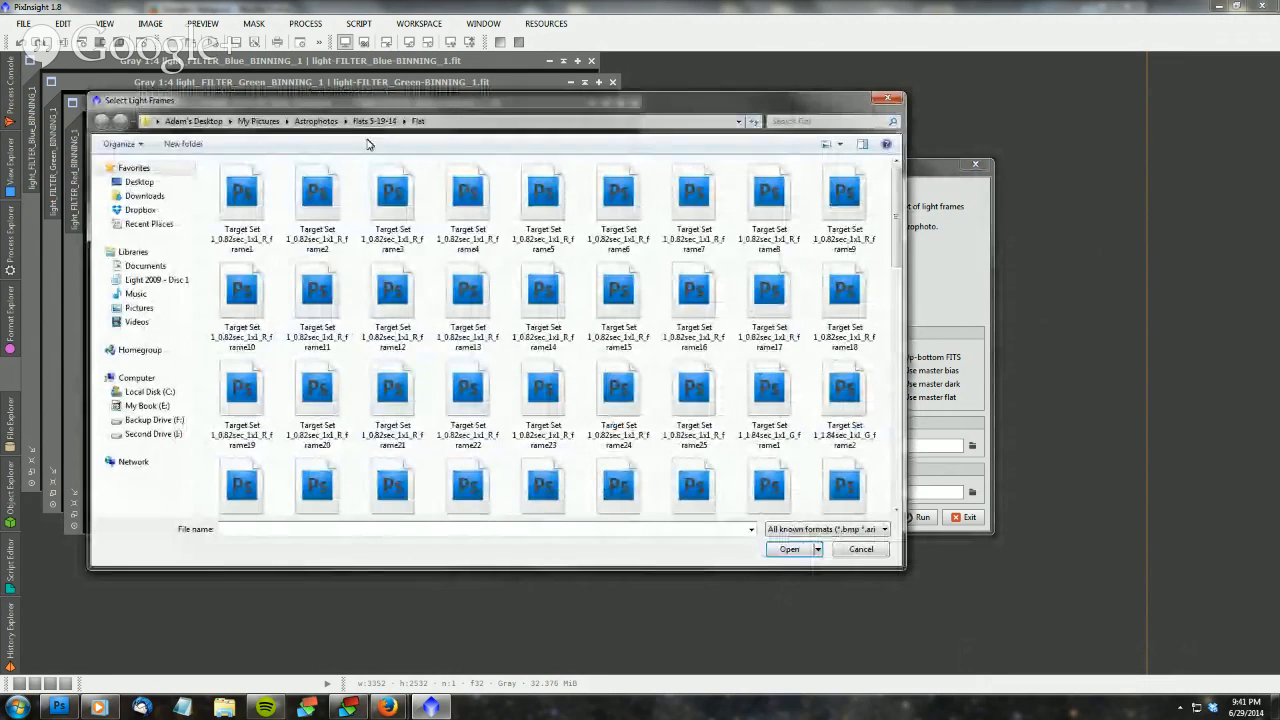
click(316, 121)
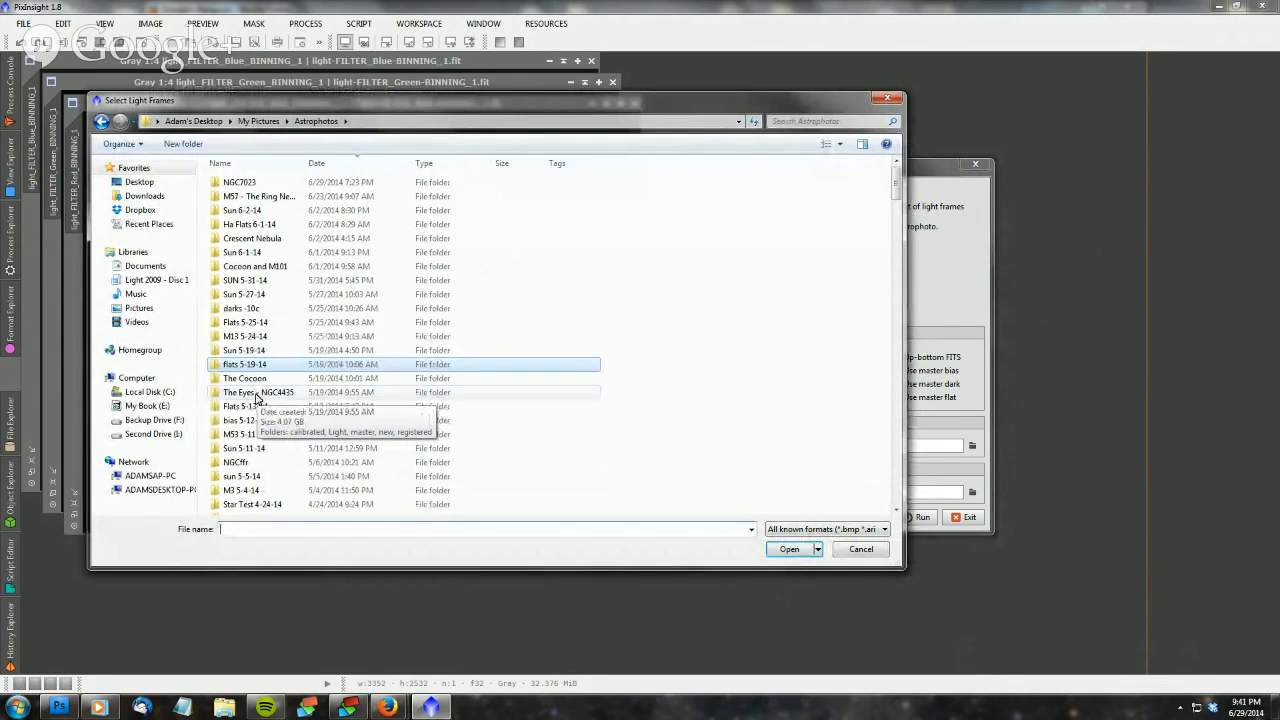
click(257, 395)
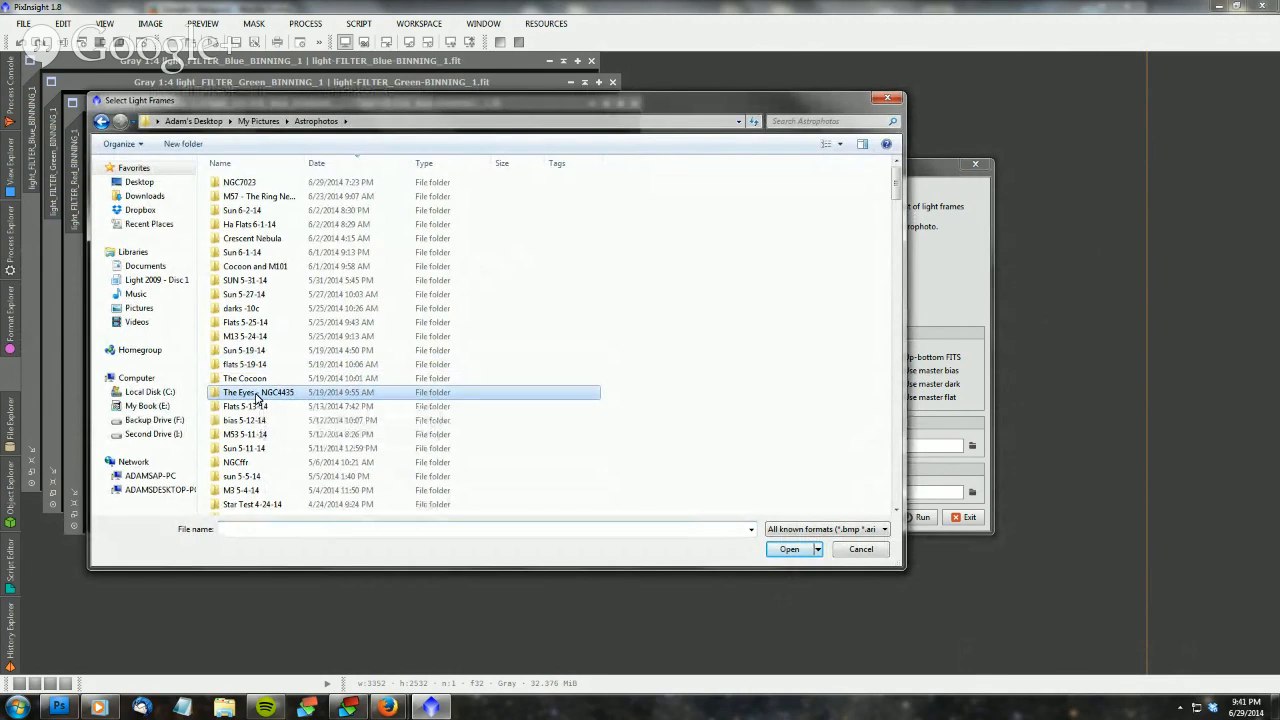
double_click(246, 464)
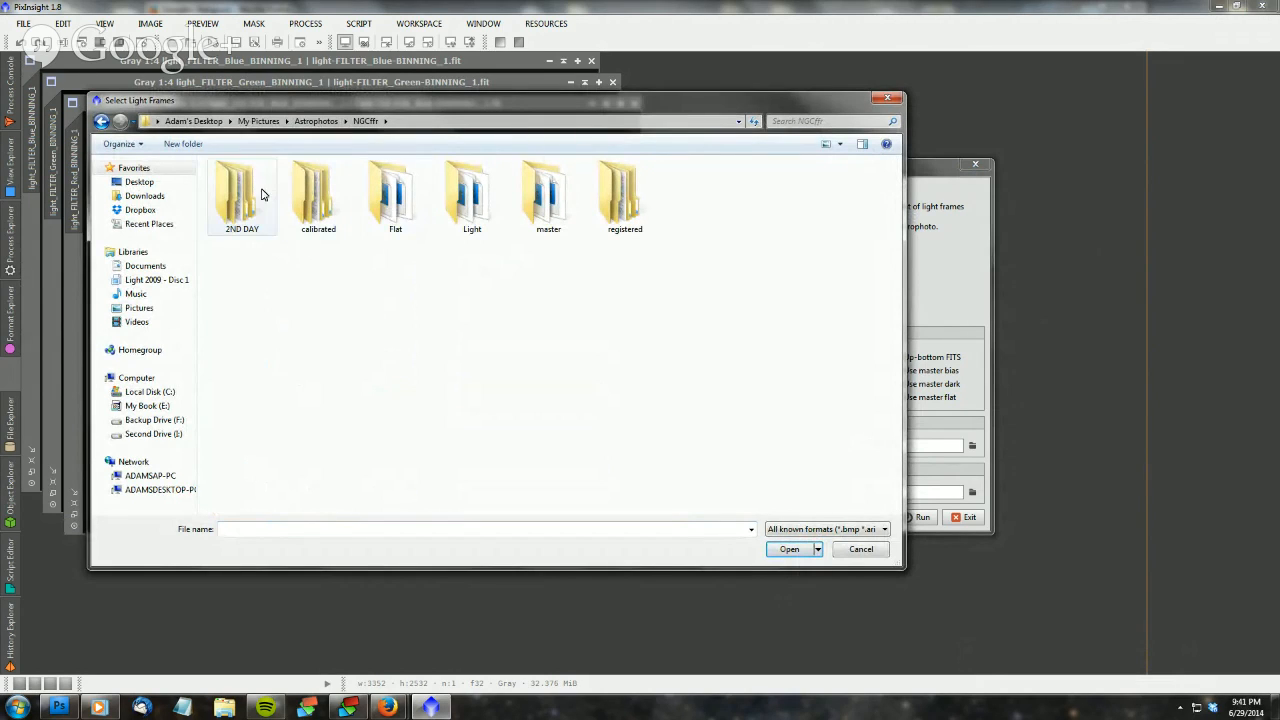
double_click(472, 200)
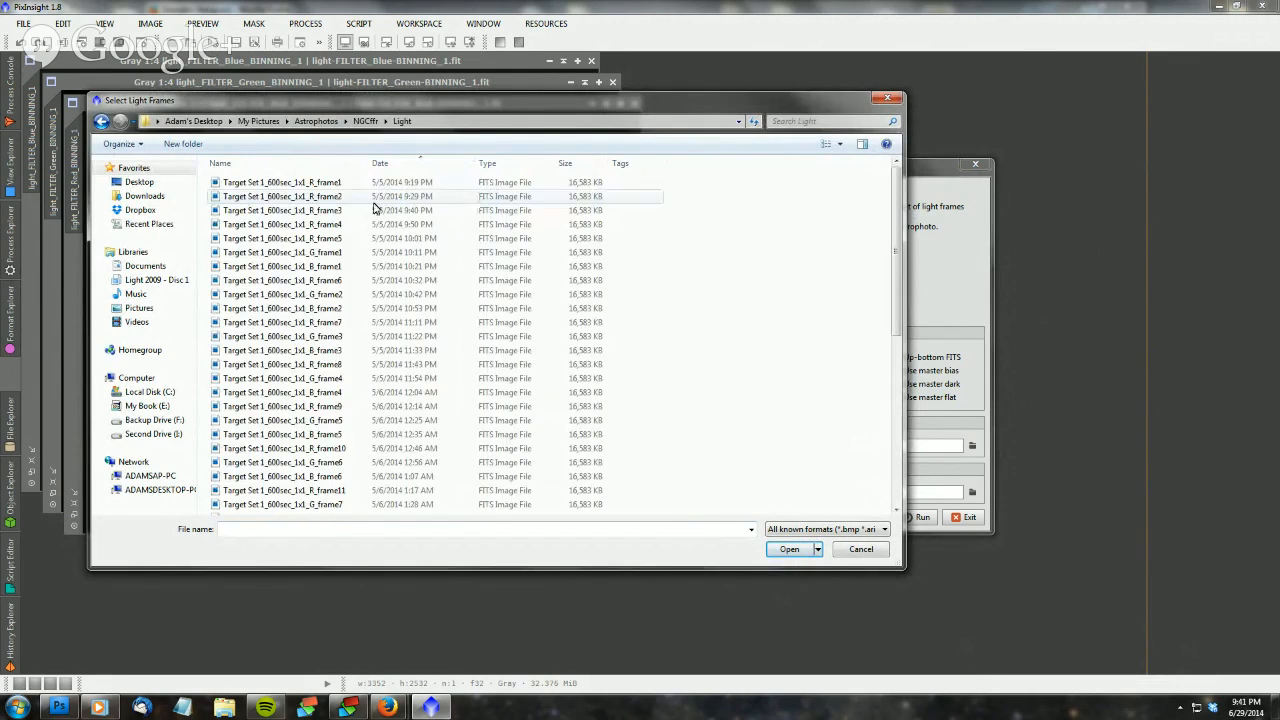
click(265, 188)
scroll(300, 400, down, 7)
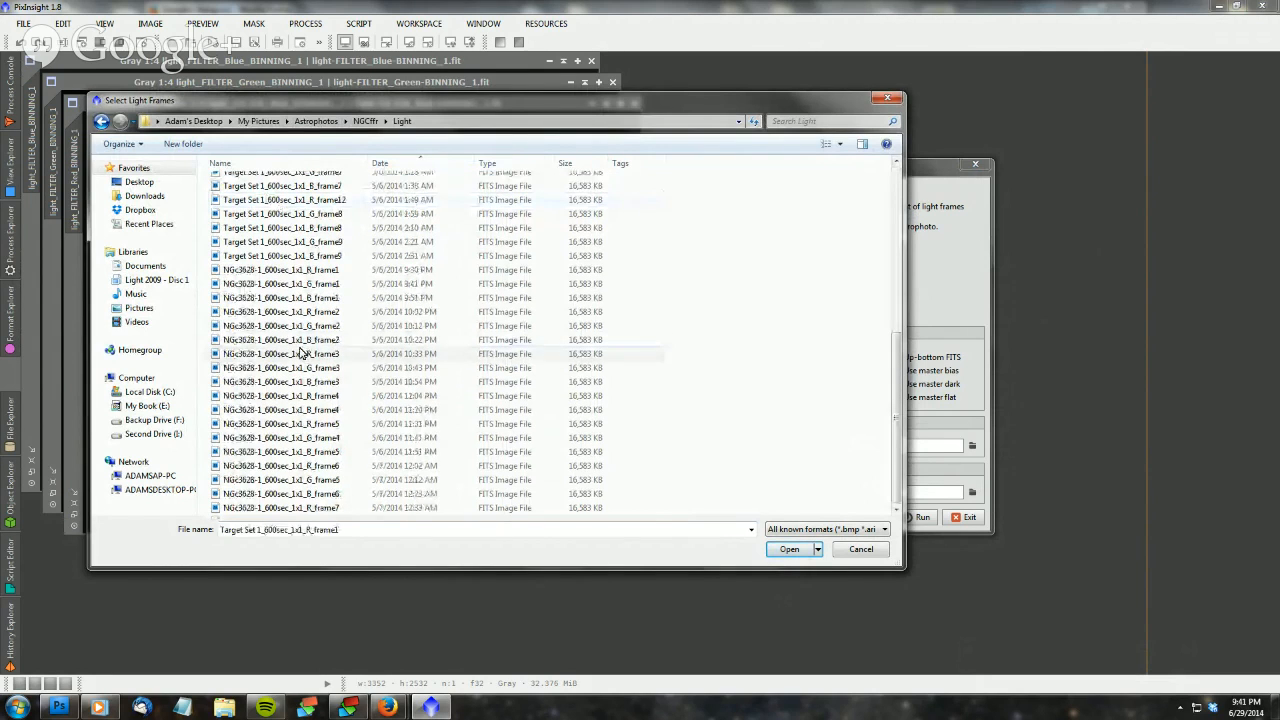
shift+click(323, 508)
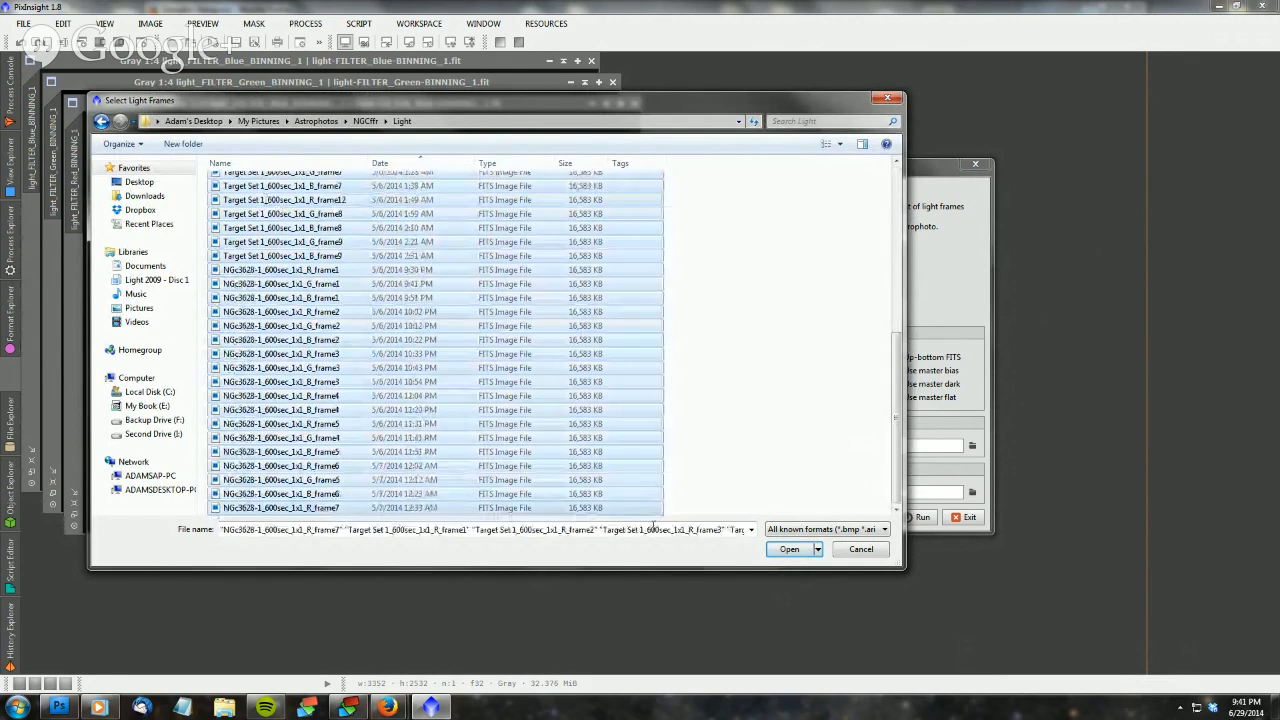
click(789, 549)
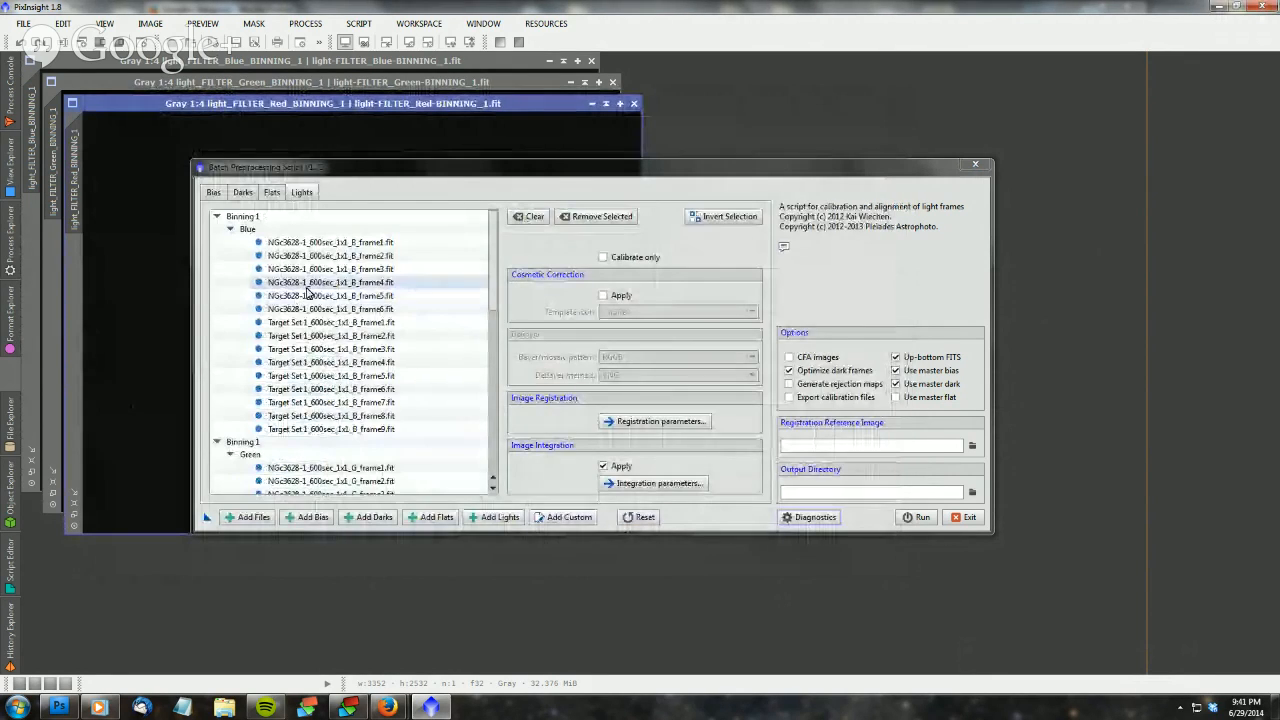
drag(493, 265, 491, 428)
scroll(440, 330, up, 10)
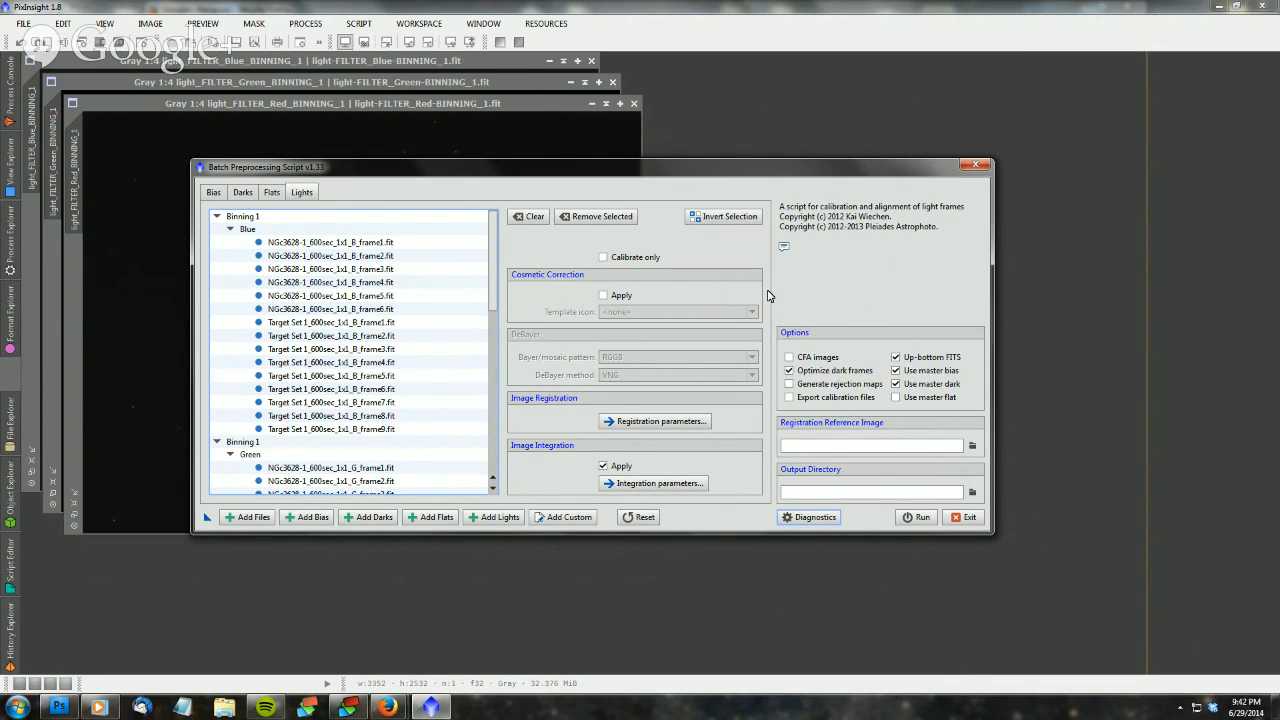
Run diagnostics and set Target Set 1_600sec_1x1_R_frame1 from the NGCffr Light folder as the registration reference image
click(806, 518)
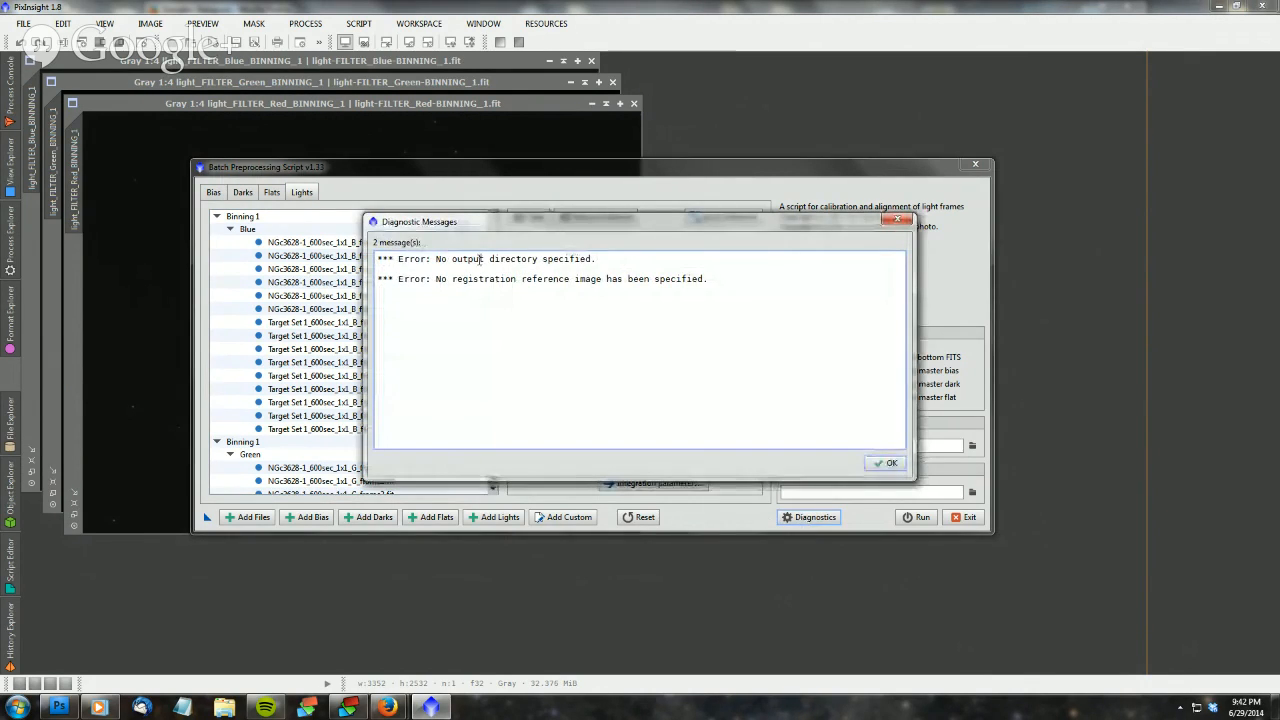
click(895, 462)
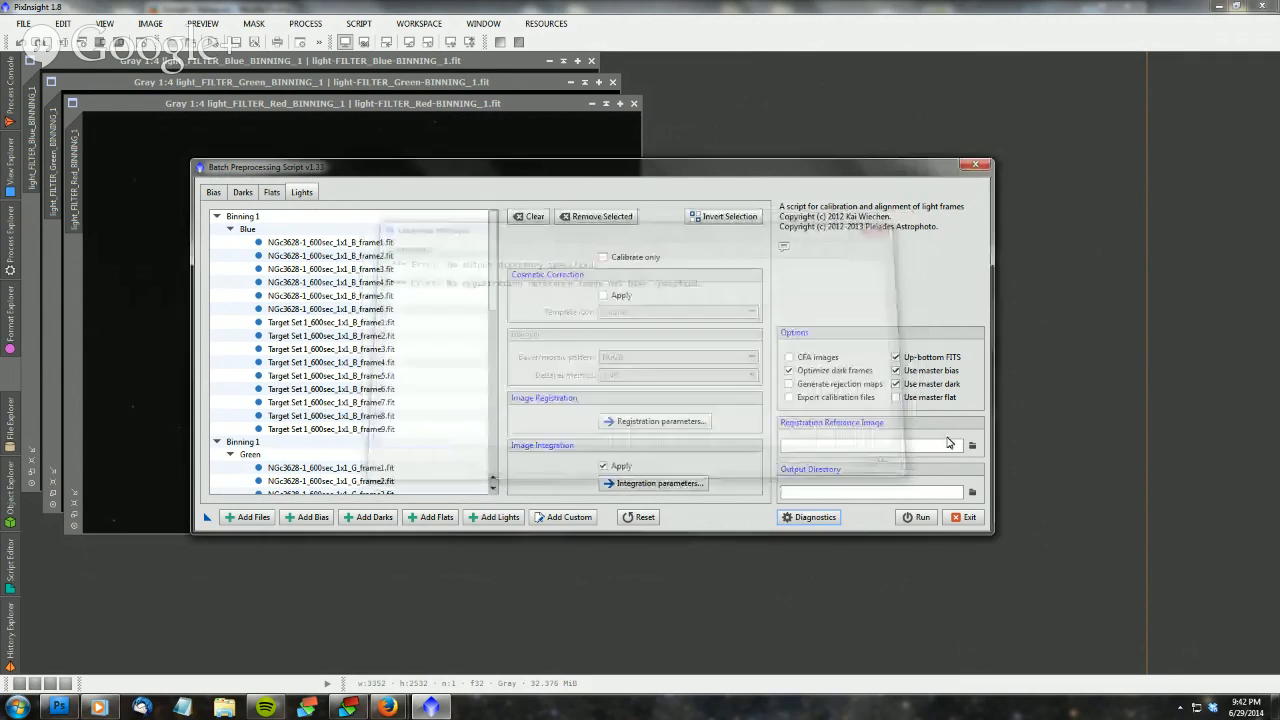
click(970, 447)
click(280, 182)
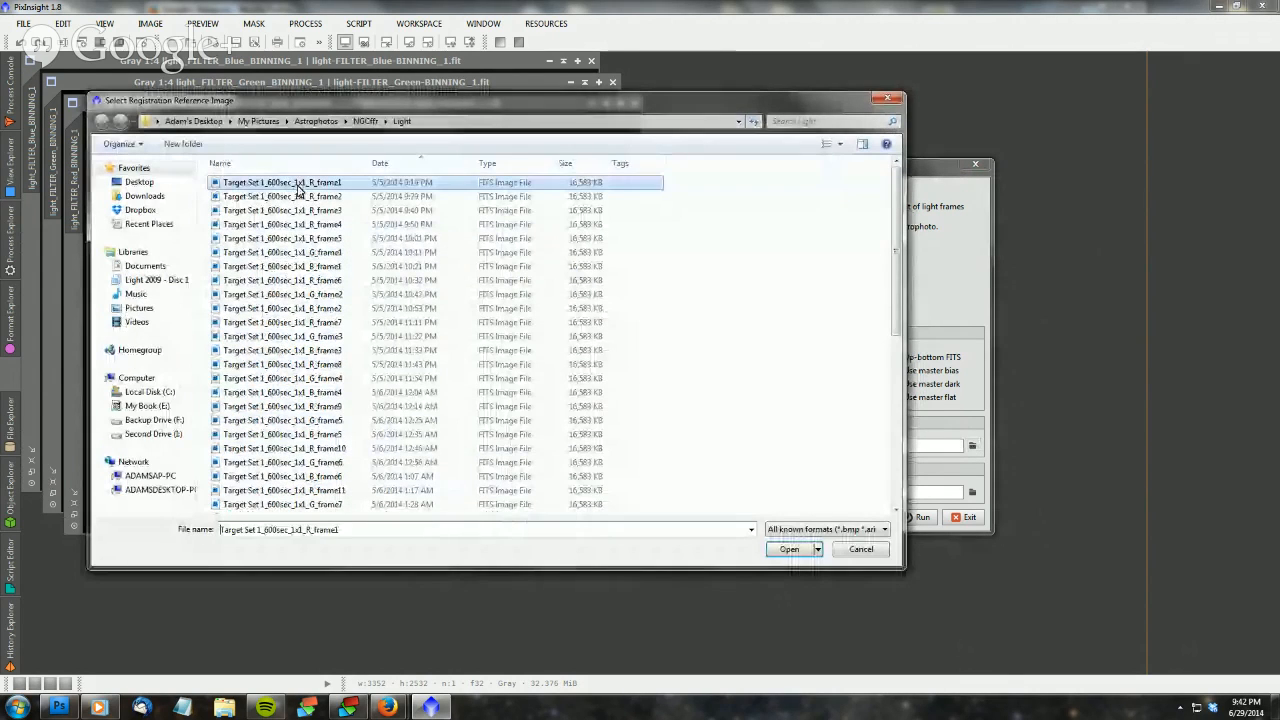
click(792, 550)
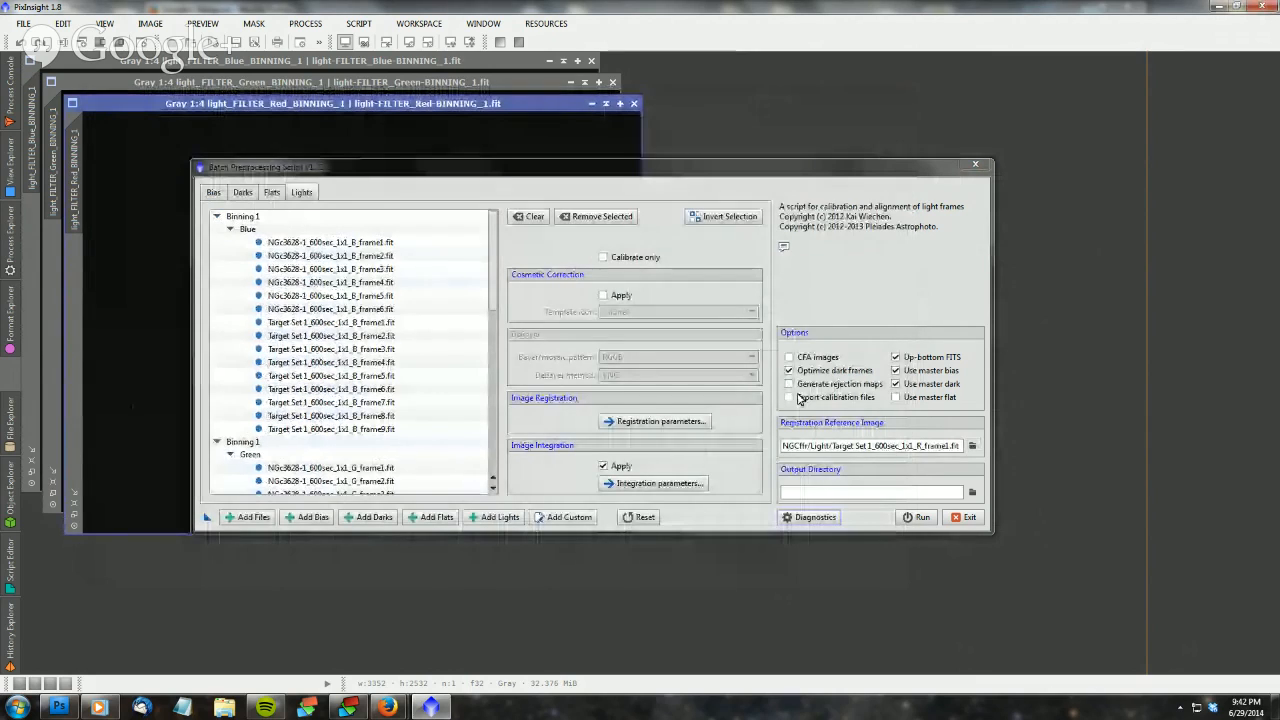
Set the output directory to the NGC7023 folder under Astrophotos and run diagnostics on the completed setup
click(971, 494)
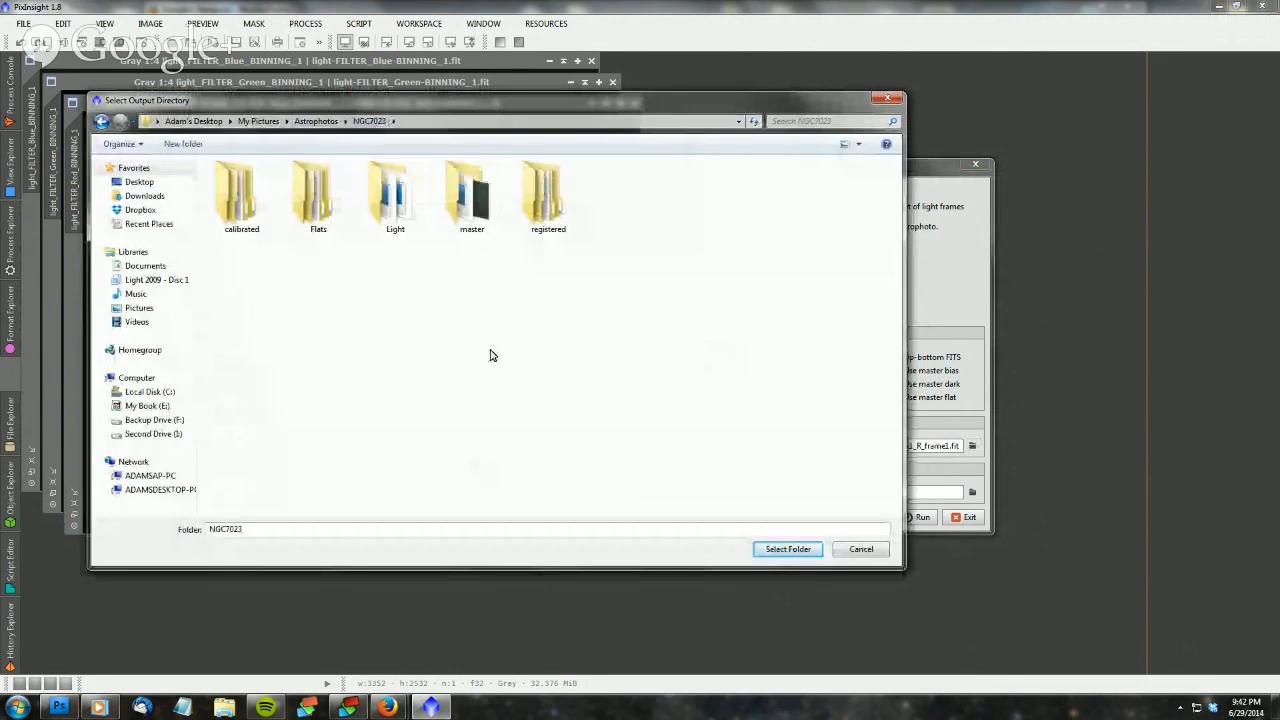
click(800, 550)
click(799, 519)
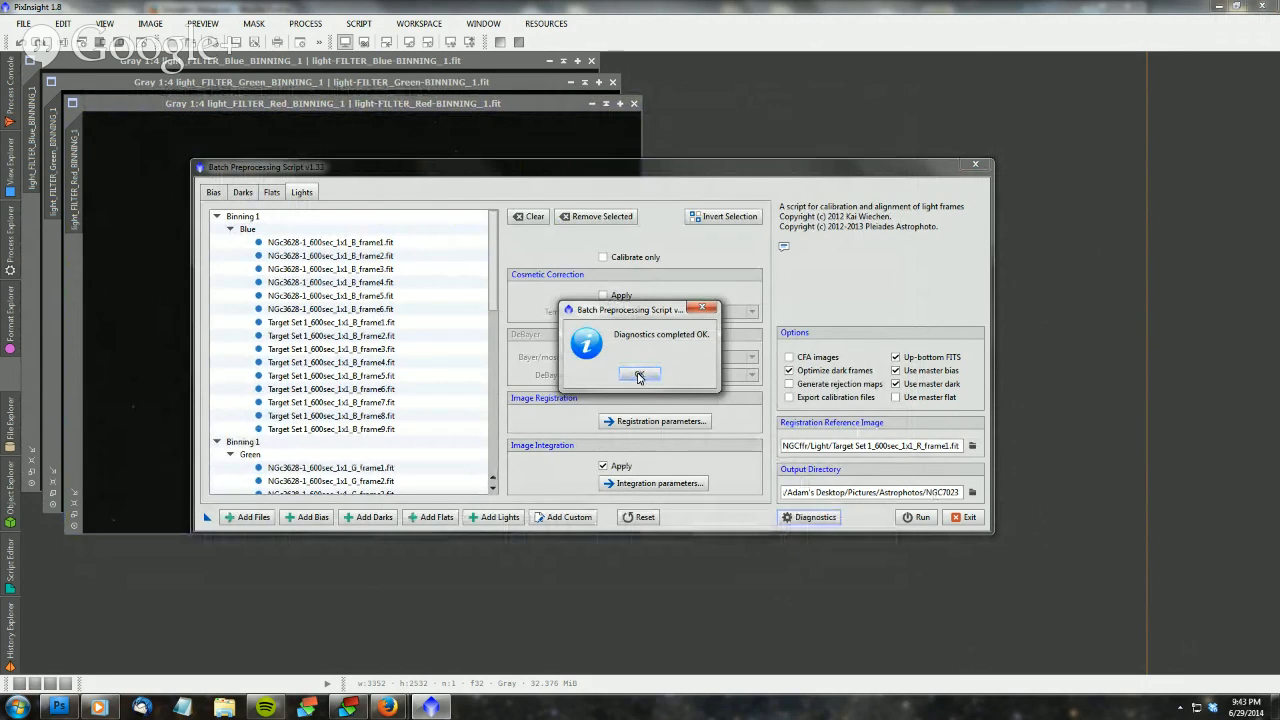
click(639, 376)
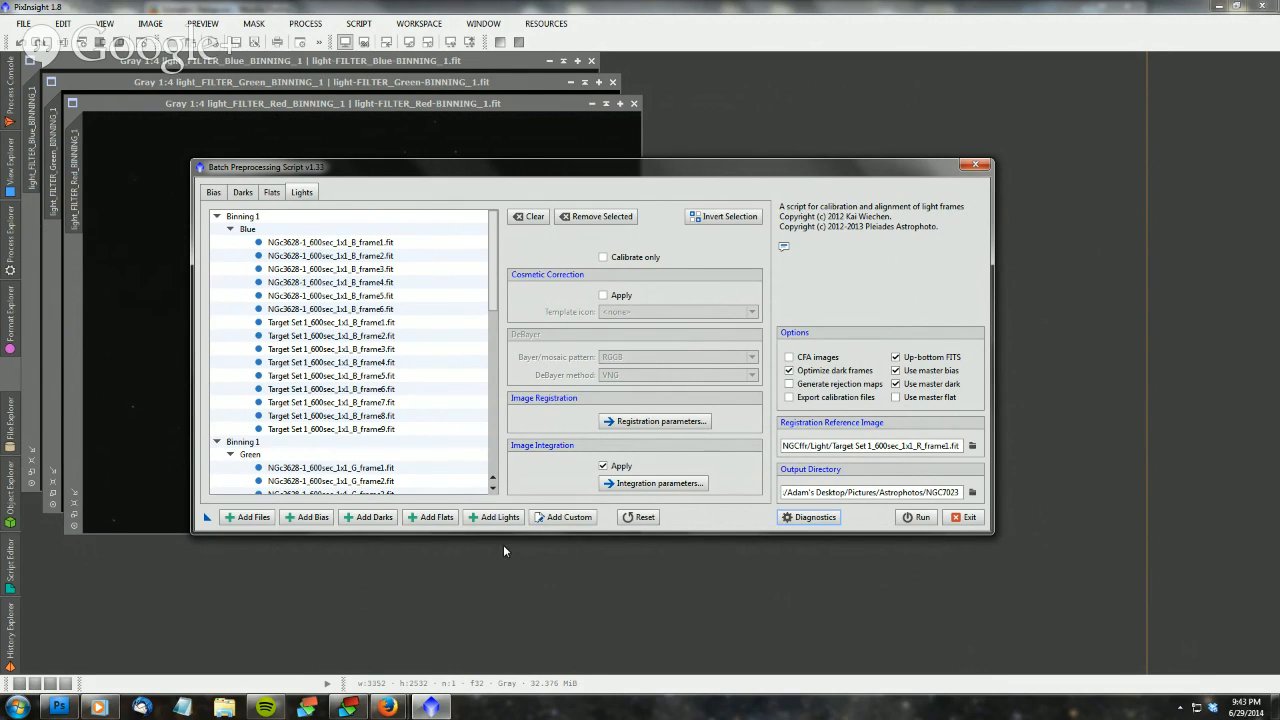
click(890, 106)
click(150, 650)
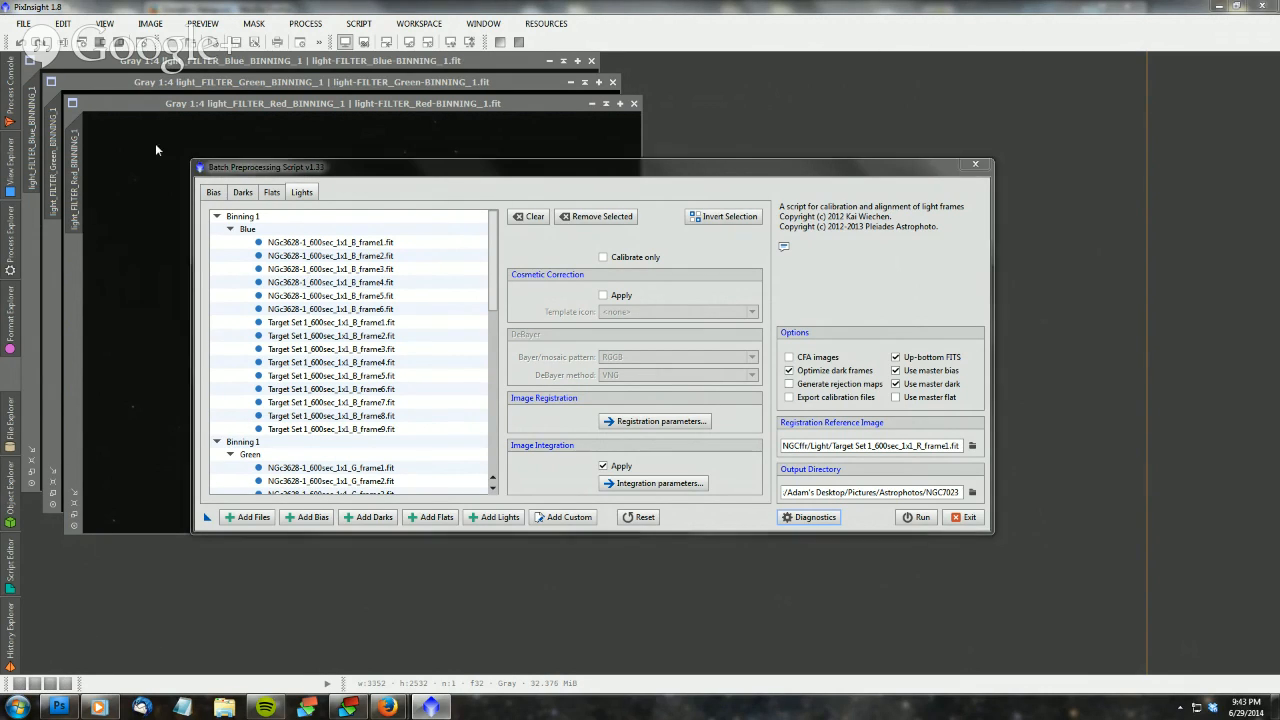
click(1134, 150)
click(1219, 10)
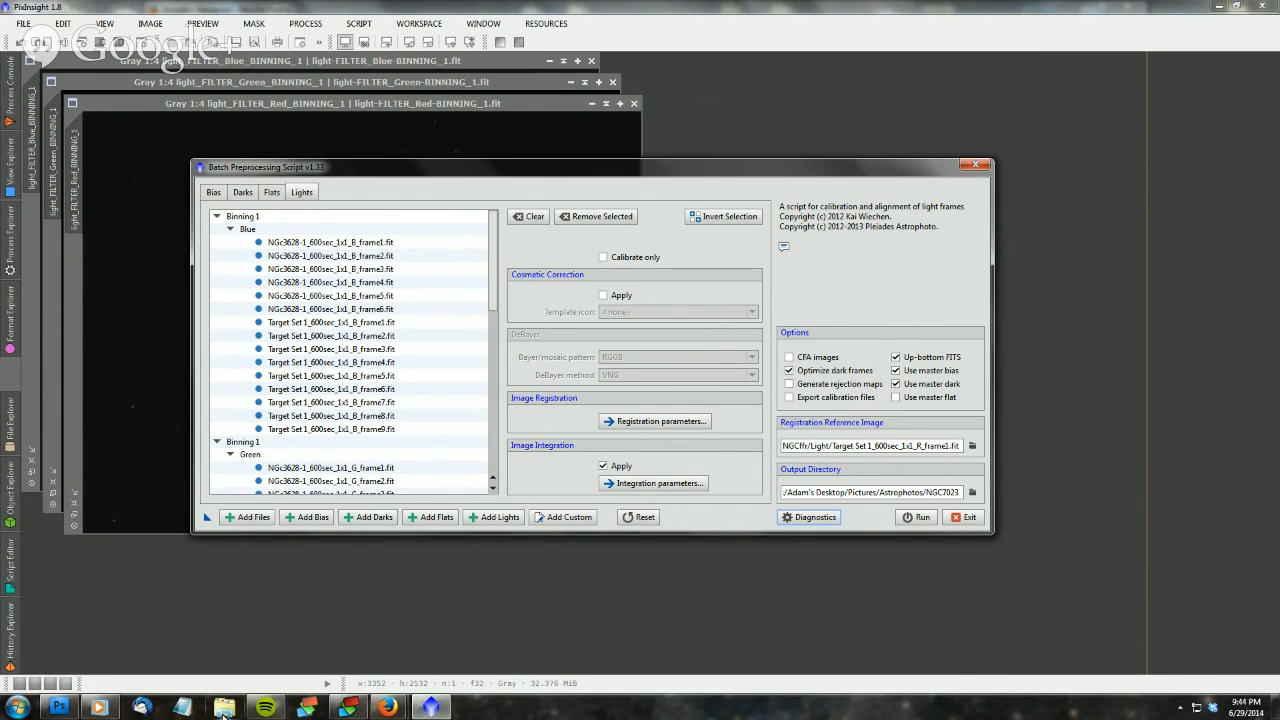
click(224, 712)
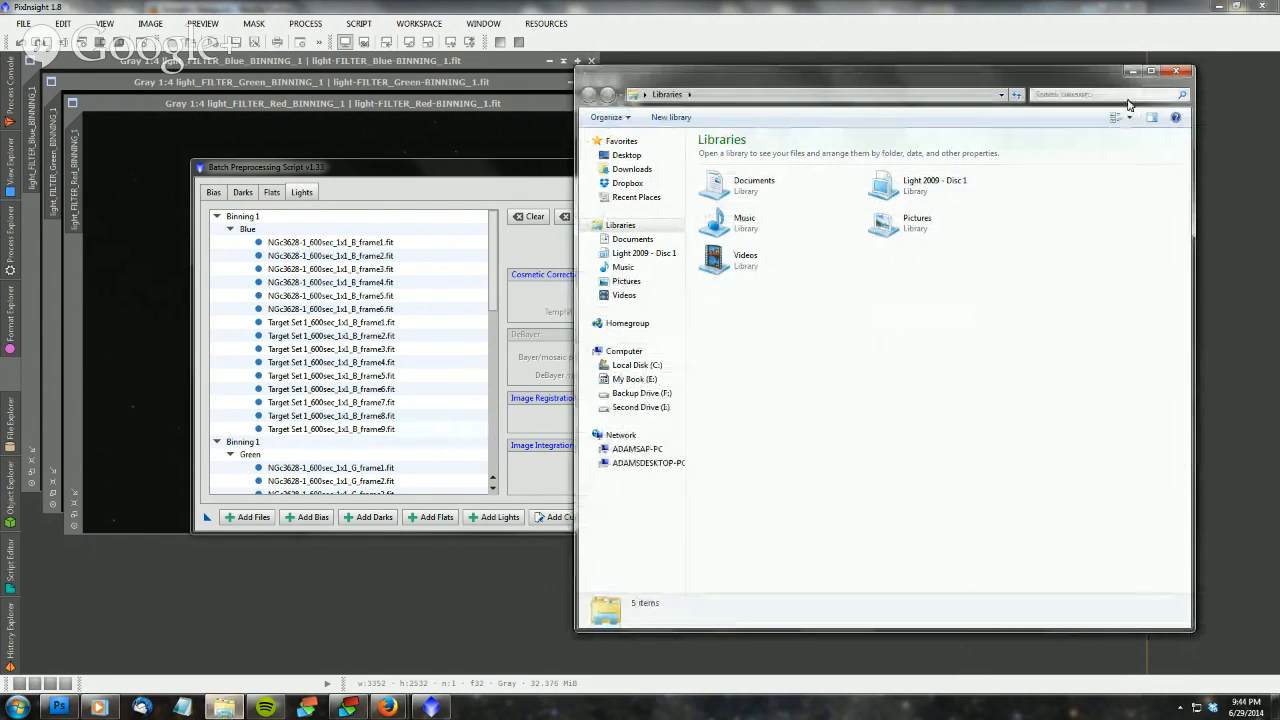
click(1175, 70)
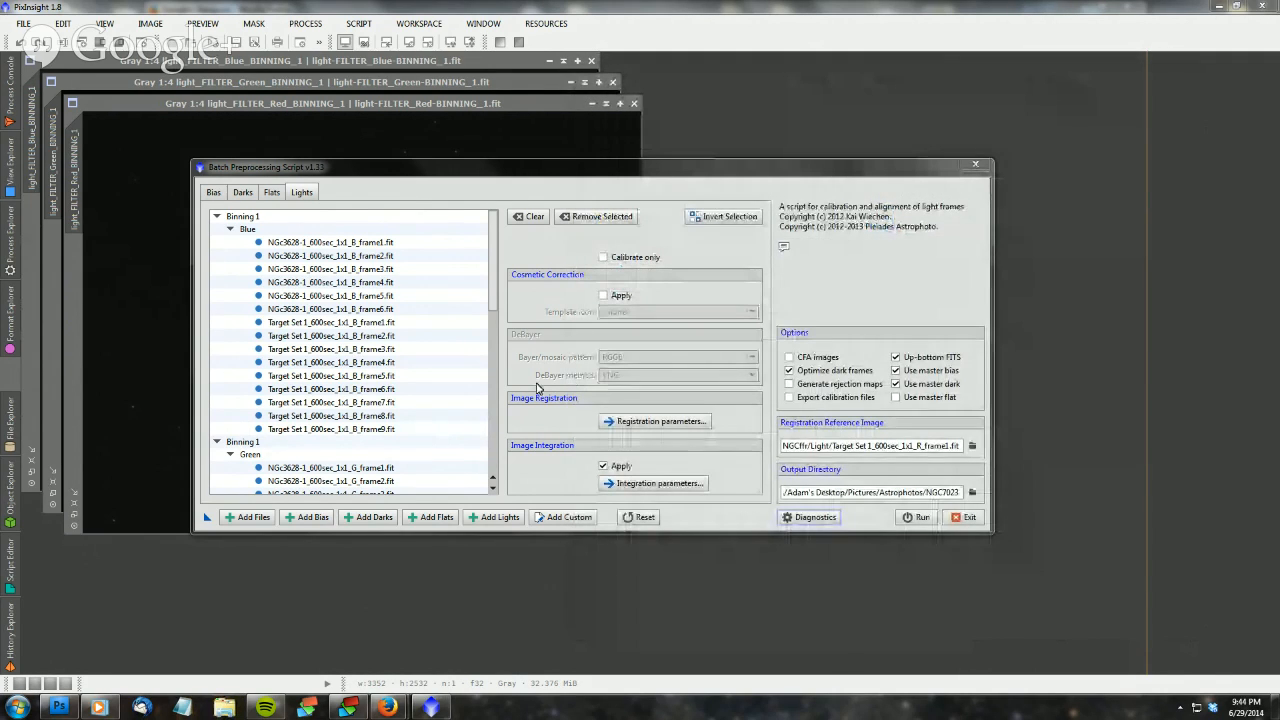
Exit the Batch Preprocessing script without running it
click(963, 518)
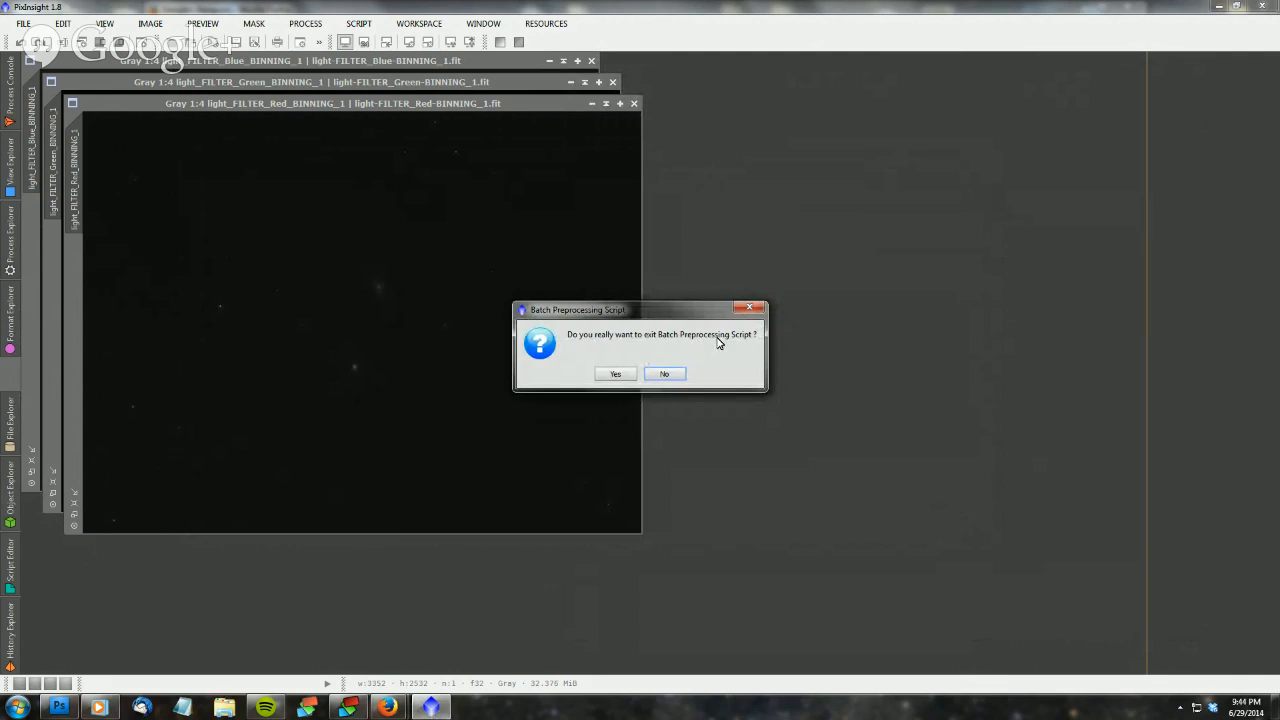
click(665, 374)
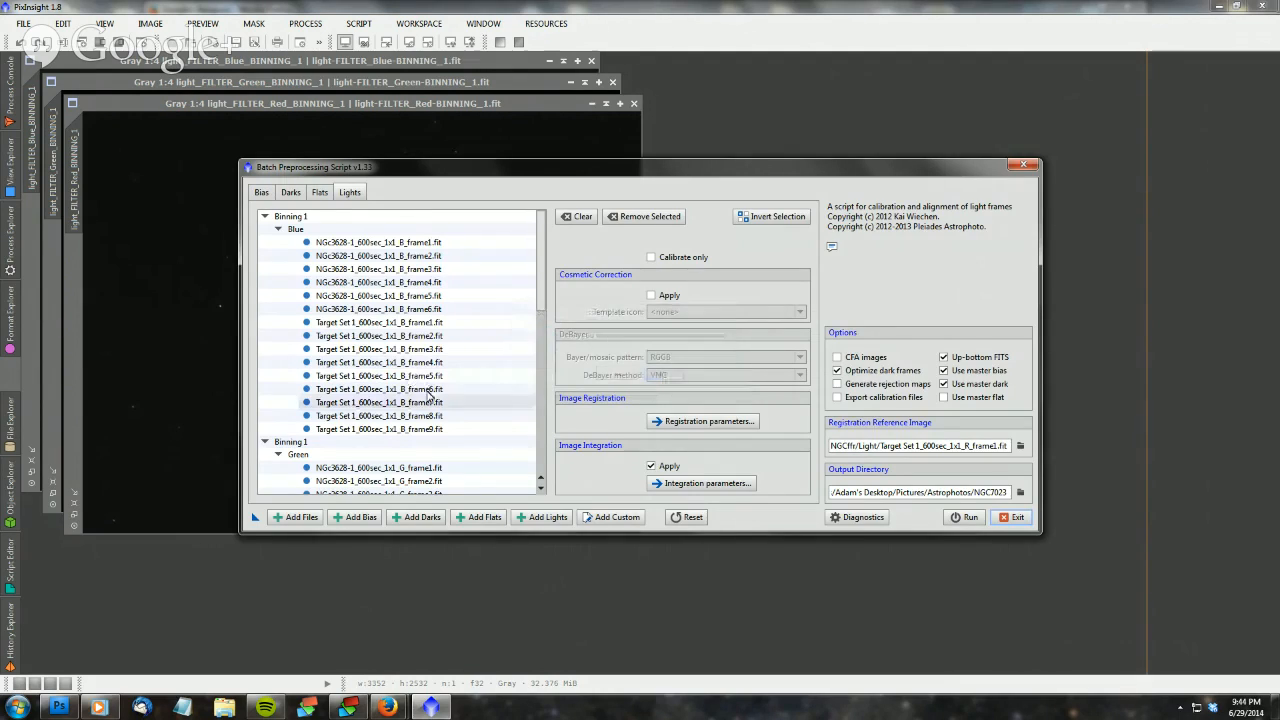
click(1004, 519)
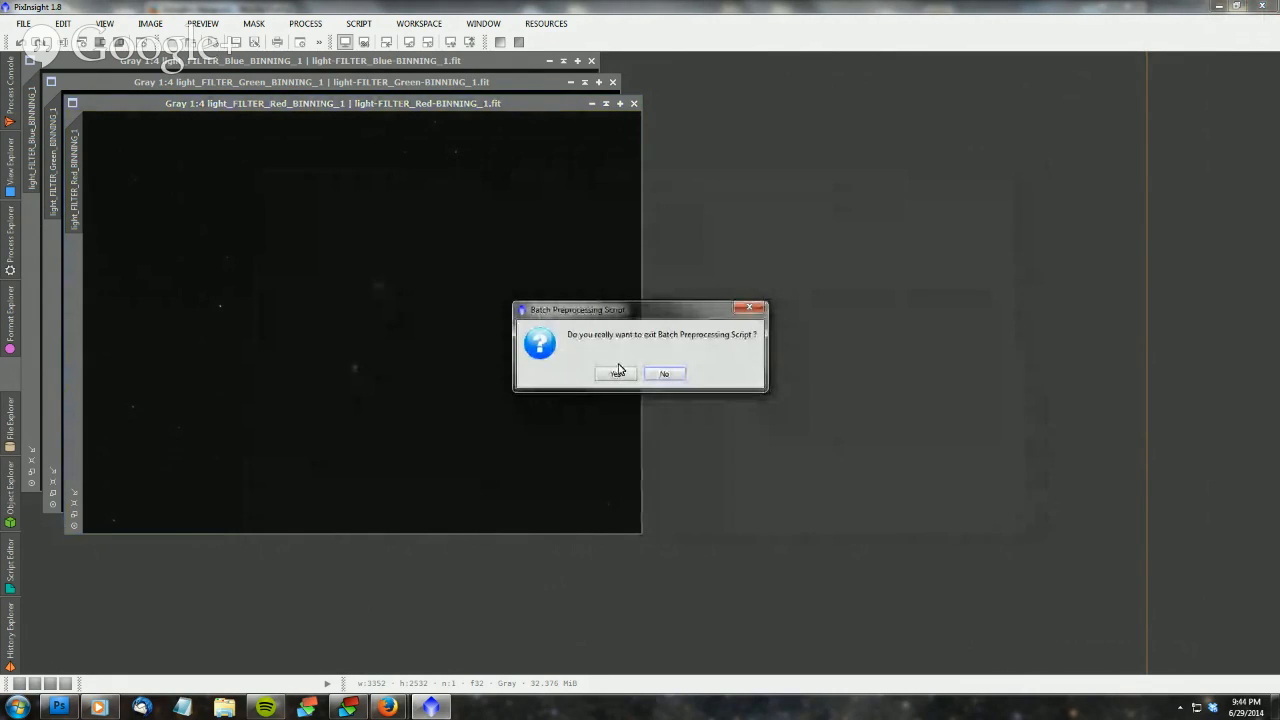
click(617, 373)
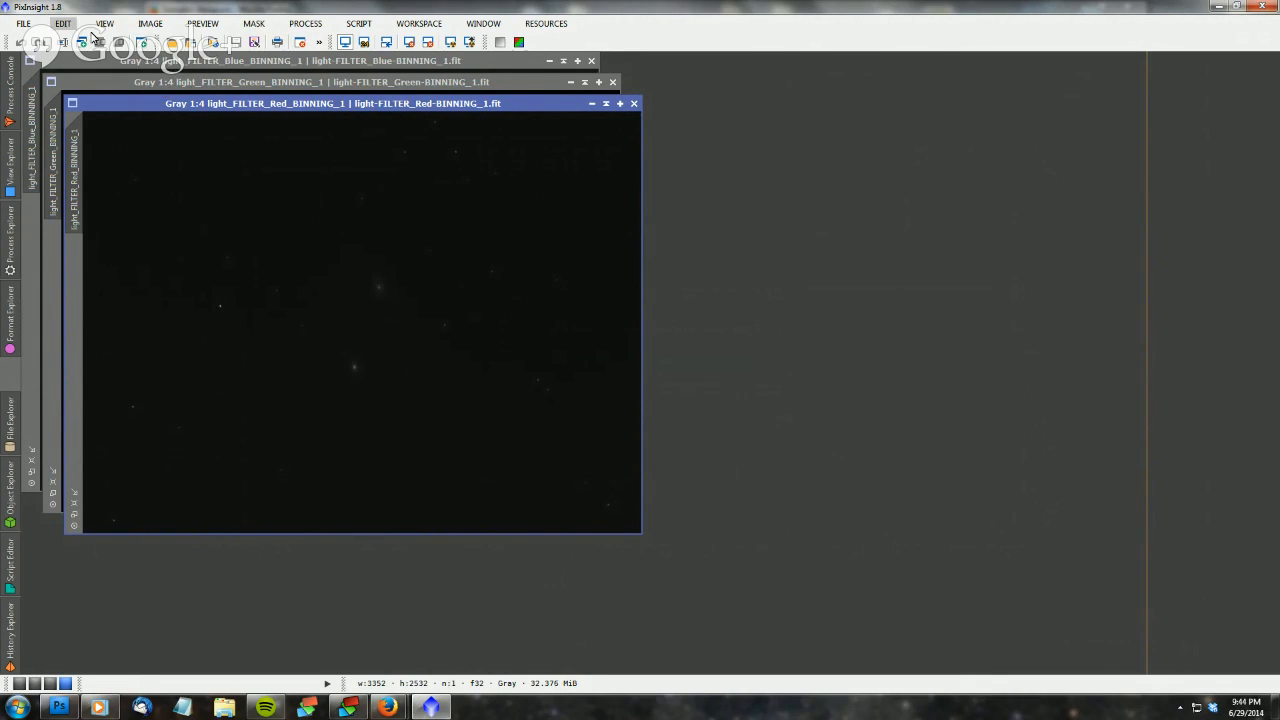
click(22, 24)
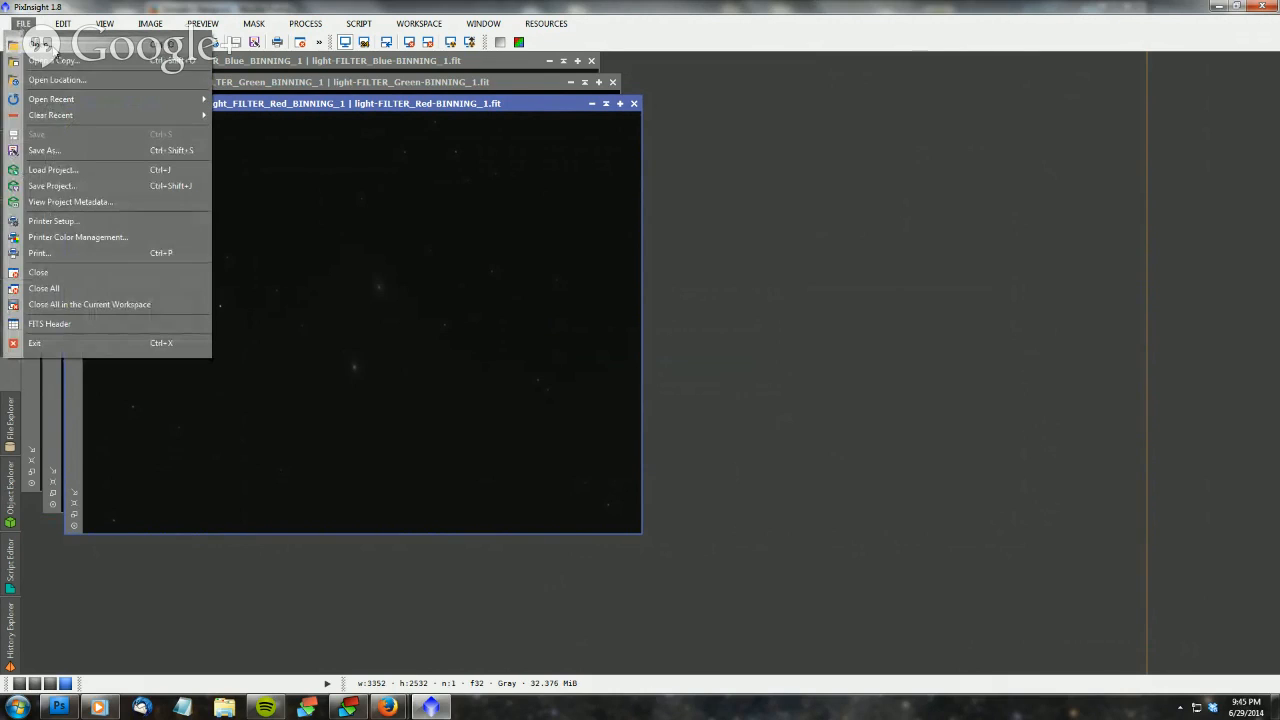
click(40, 45)
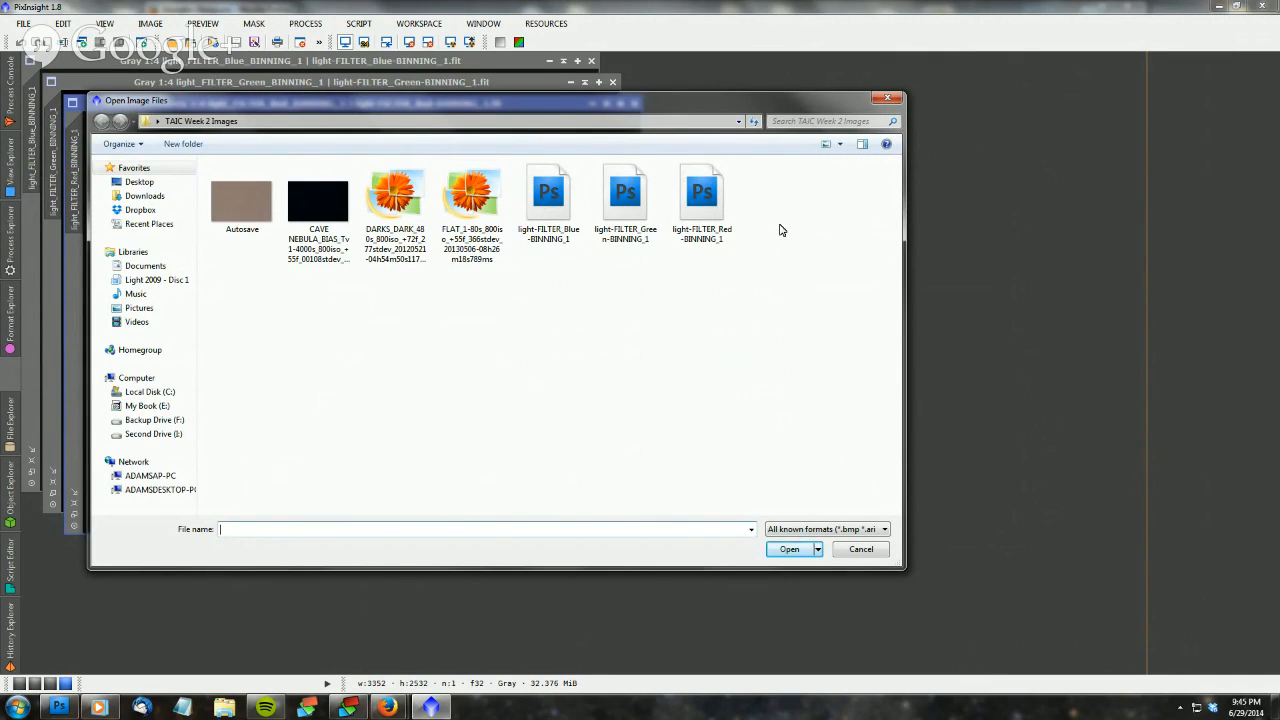
drag(785, 212, 566, 240)
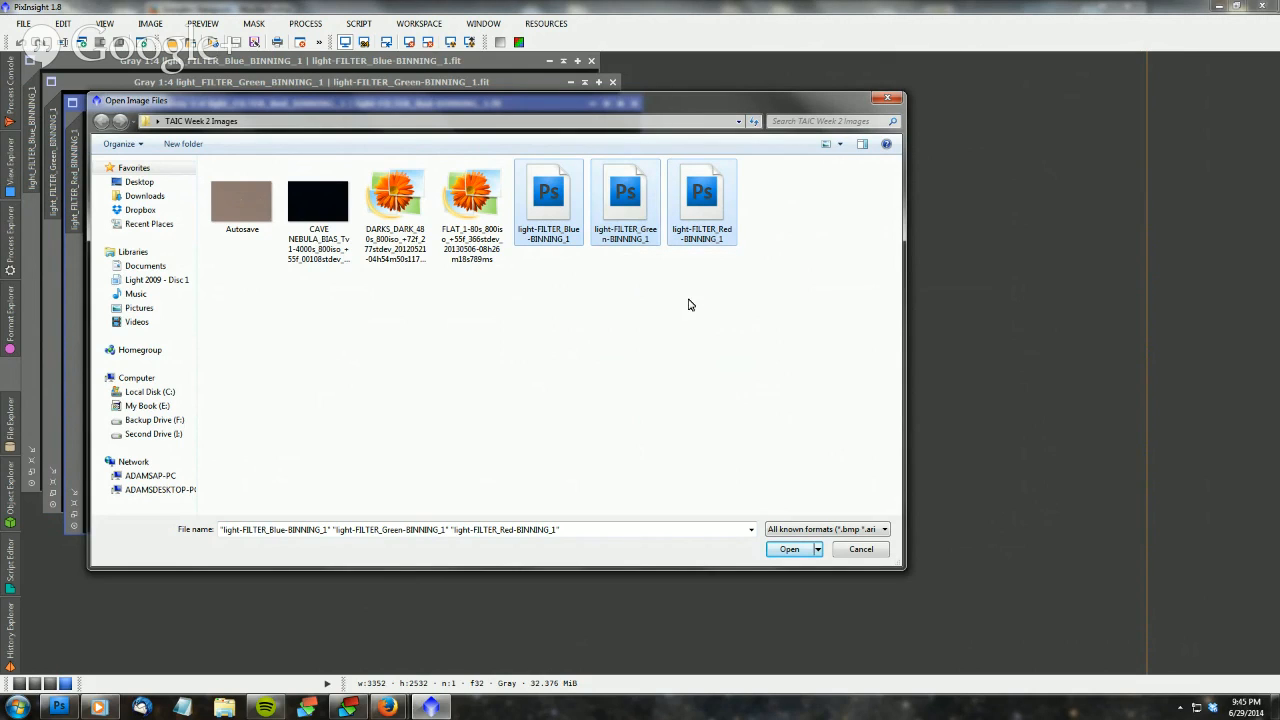
click(850, 551)
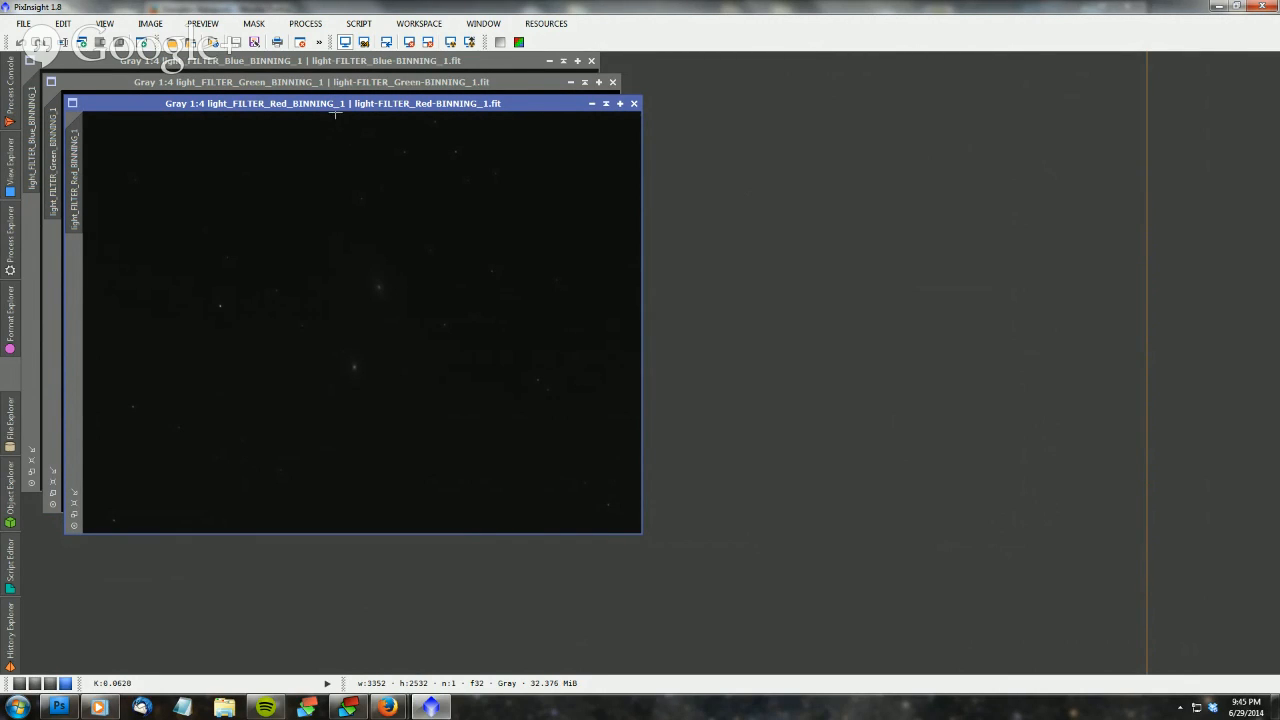
Tile the red, green and blue filter image windows in the workspace and show each at 1:5
drag(328, 107, 966, 64)
drag(340, 88, 418, 175)
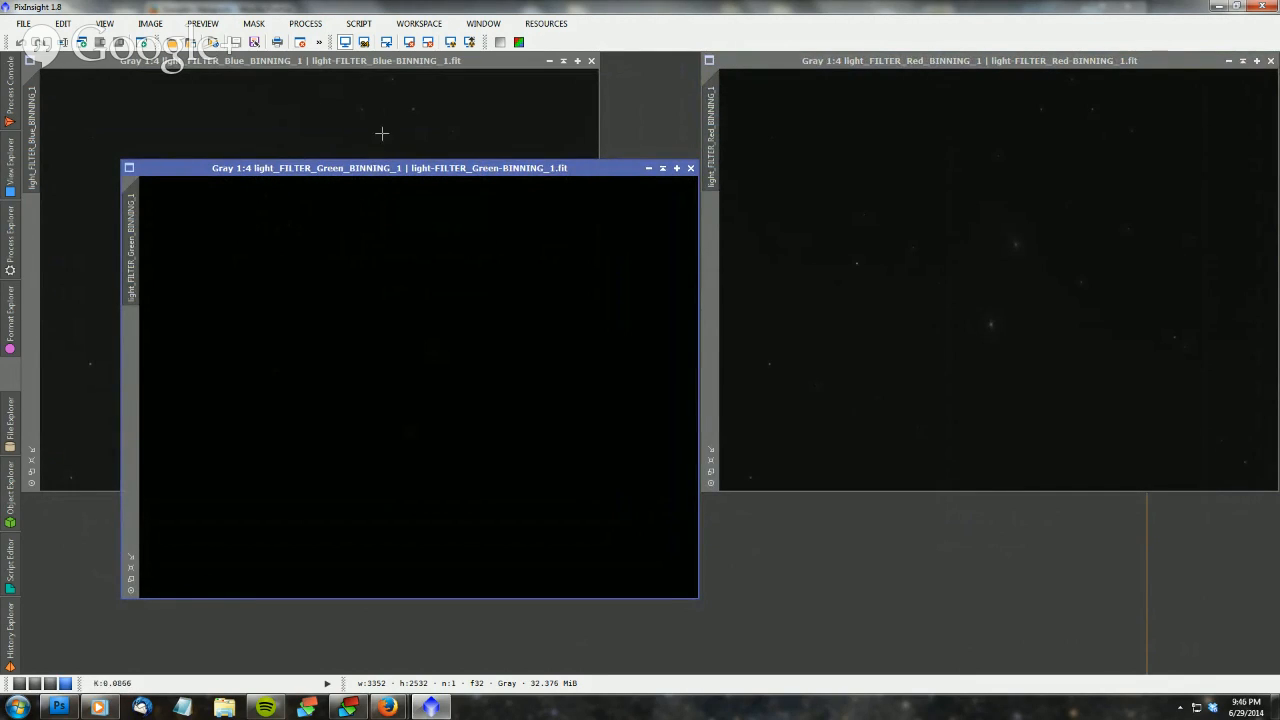
click(419, 23)
mouse_move(482, 24)
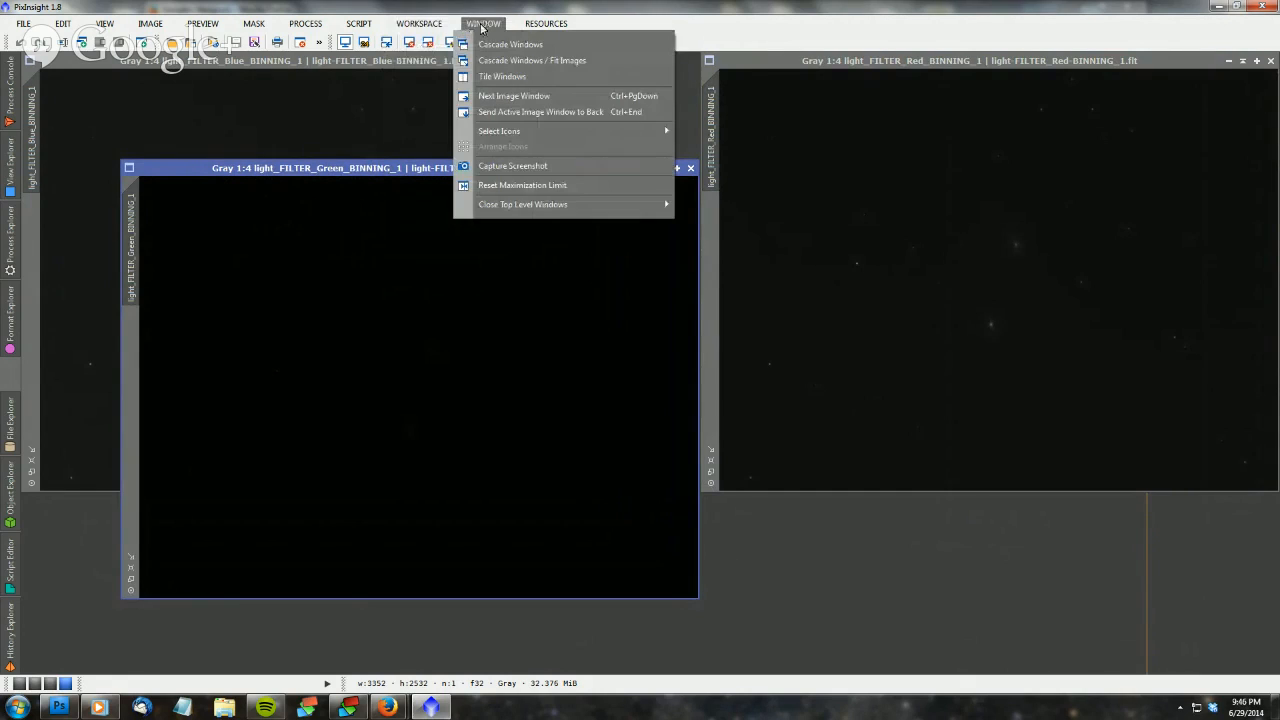
click(500, 77)
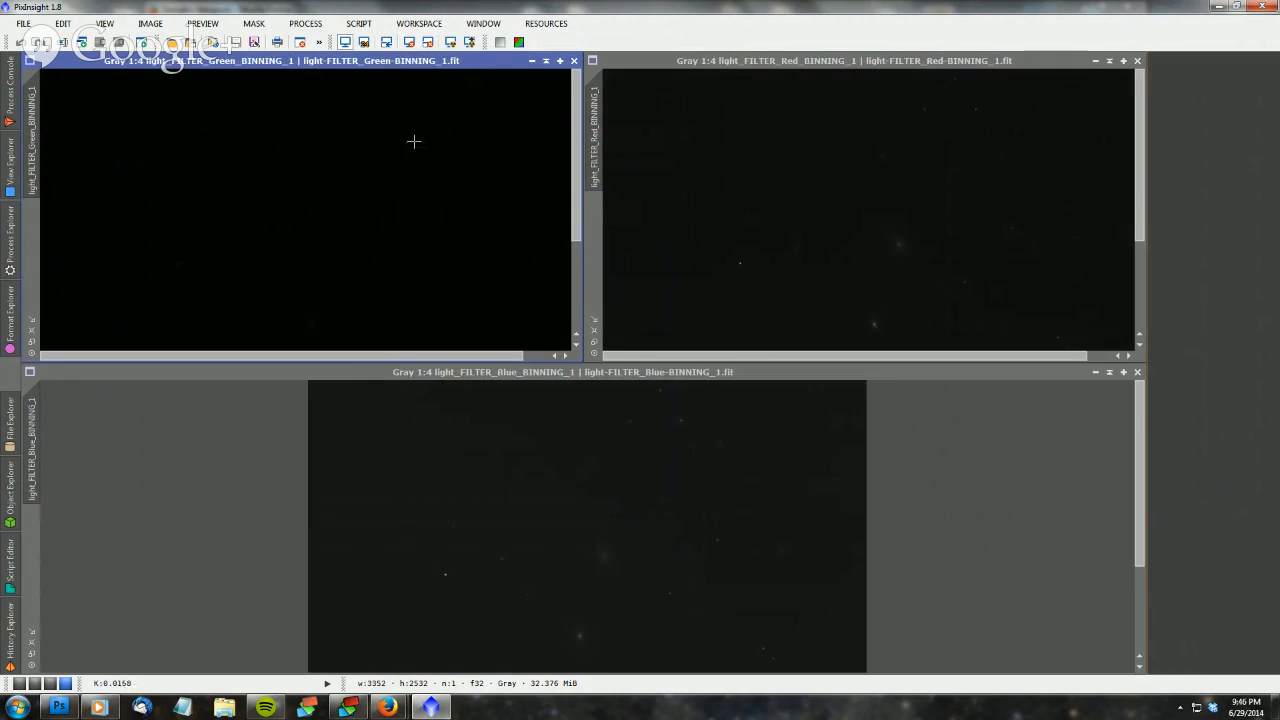
scroll(590, 568, down, 2)
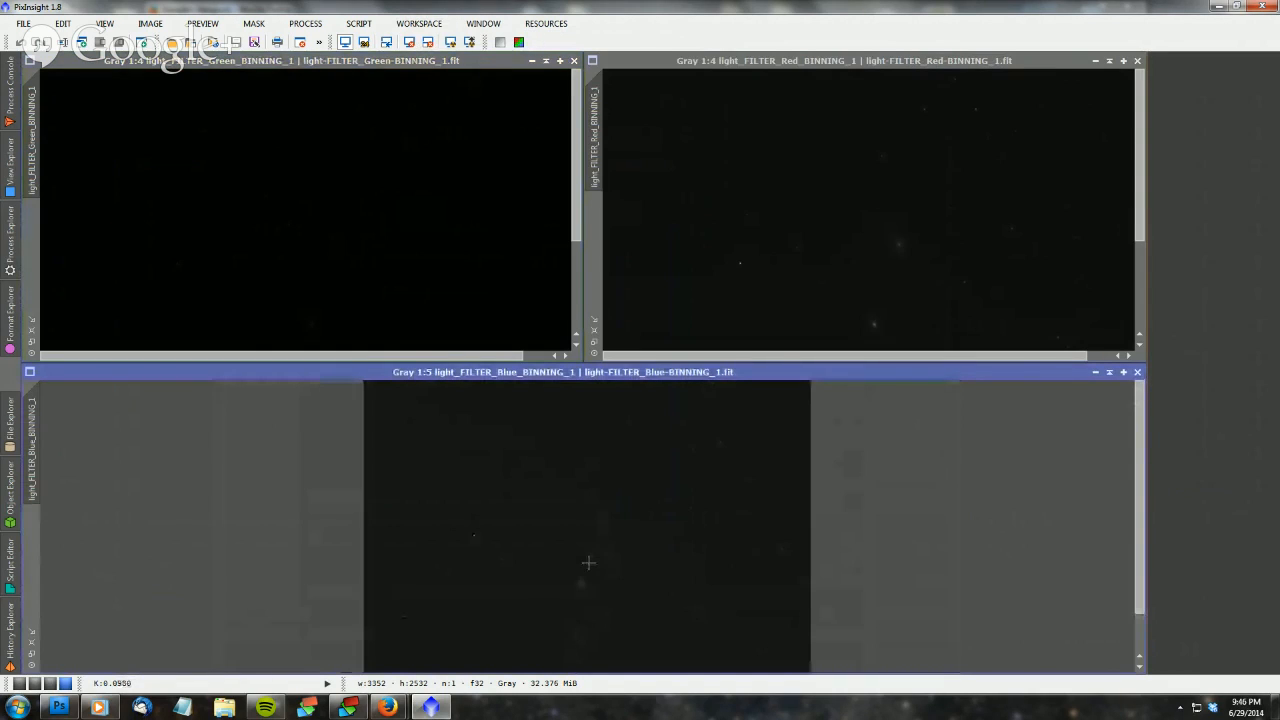
scroll(886, 206, down, 1)
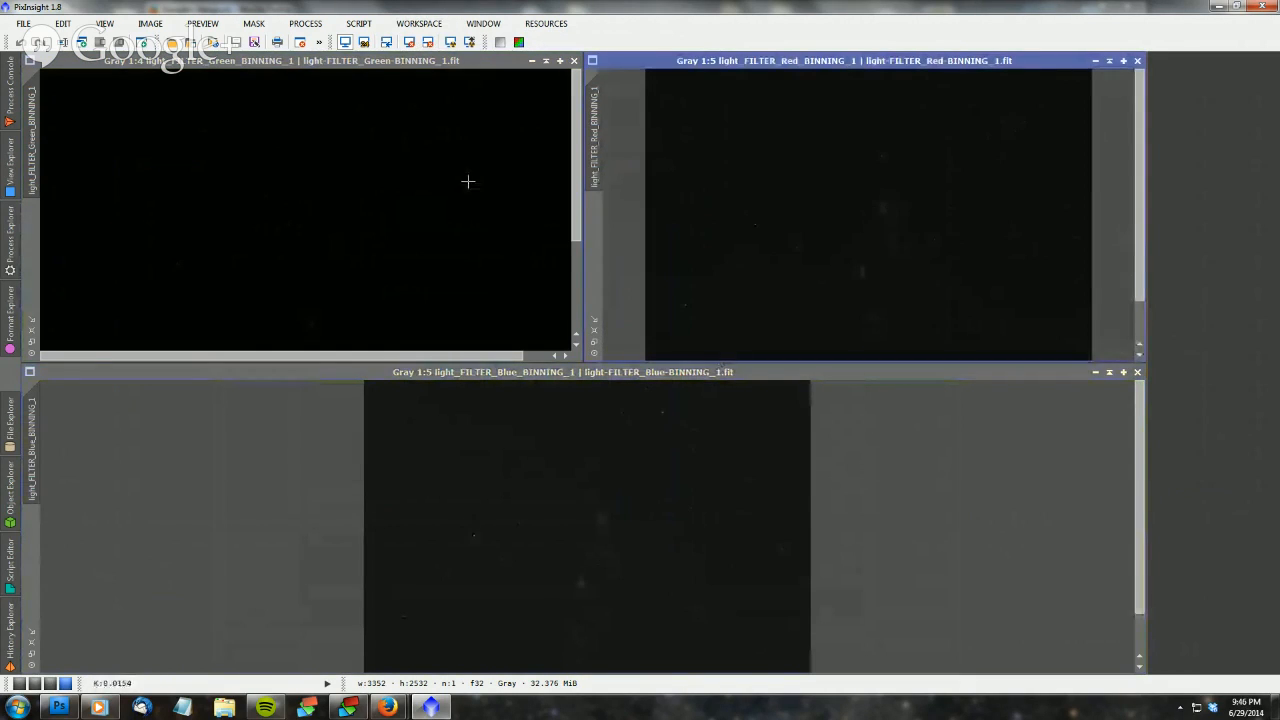
scroll(371, 192, down, 1)
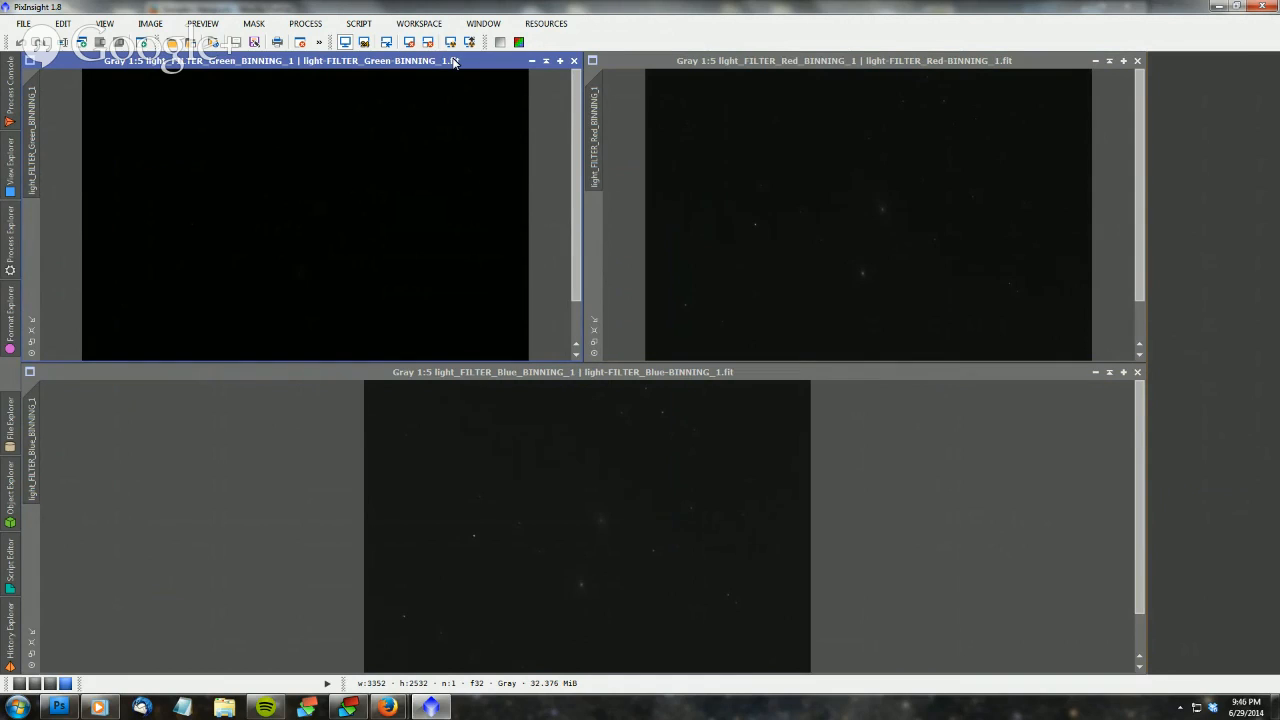
Open the ScreenTransferFunction process, reset the green filter image's screen stretch and keep the process window over the workspace
key(ctrl+a)
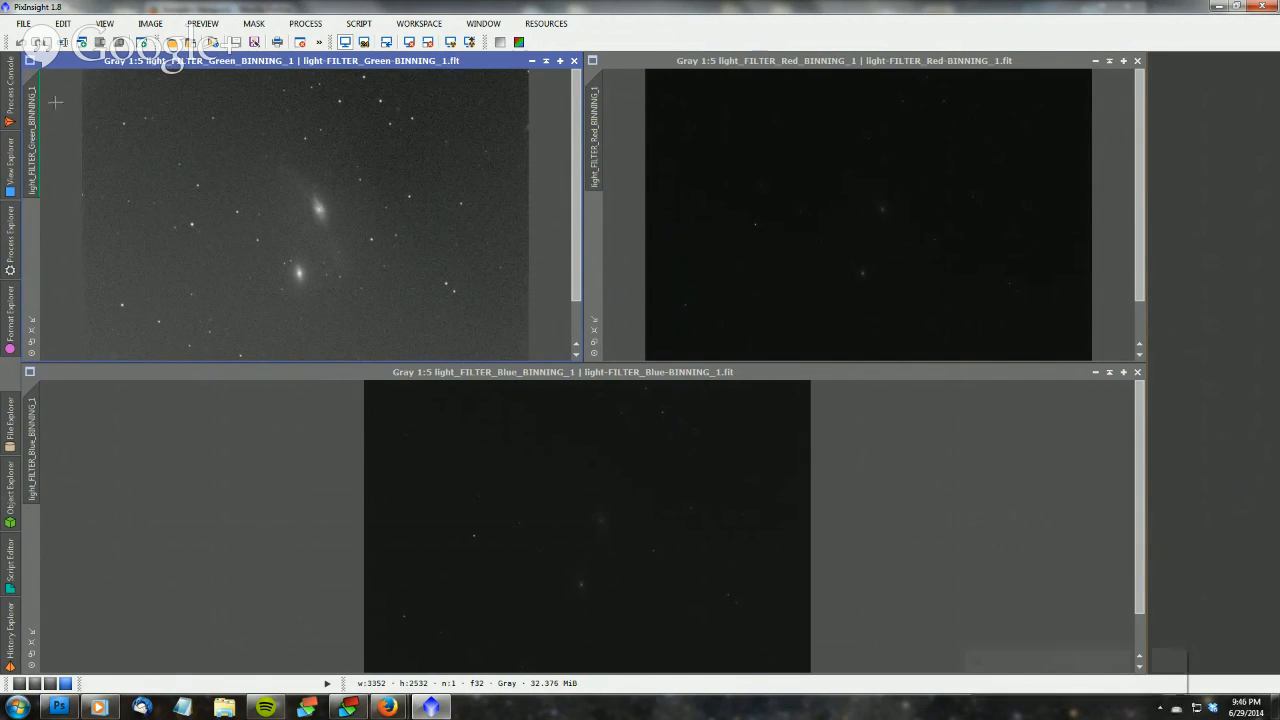
click(8, 256)
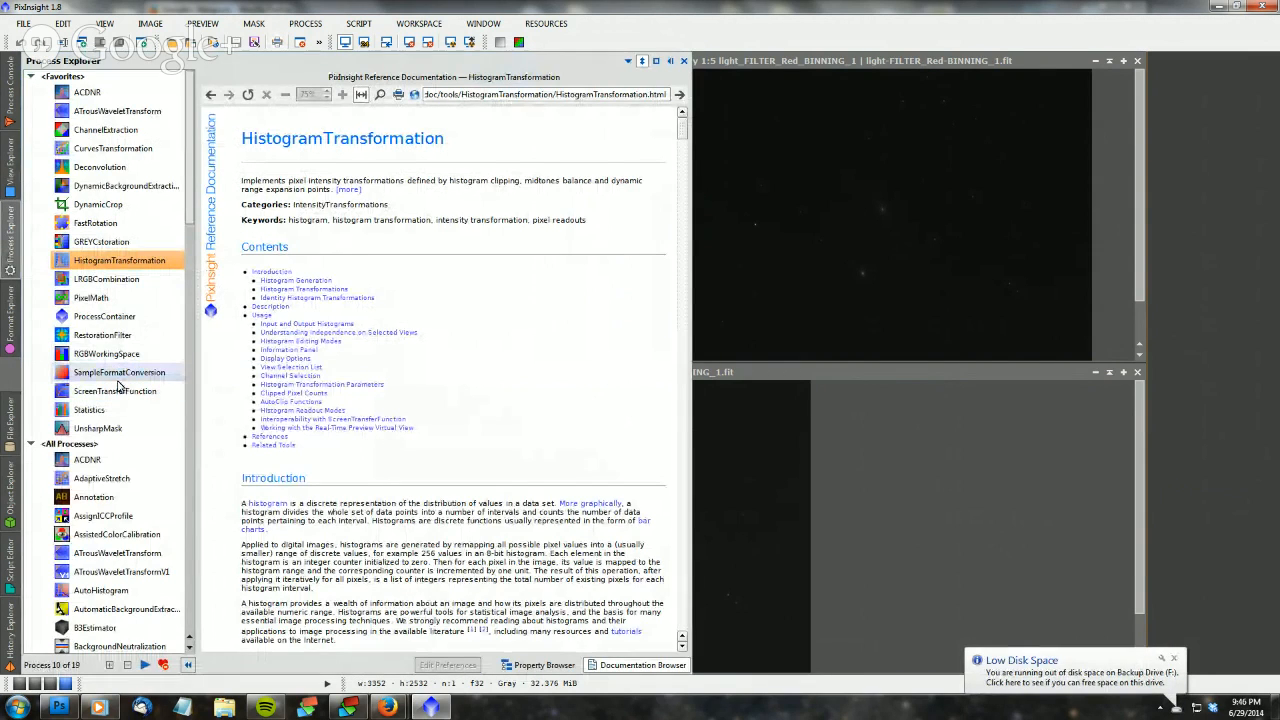
double_click(115, 390)
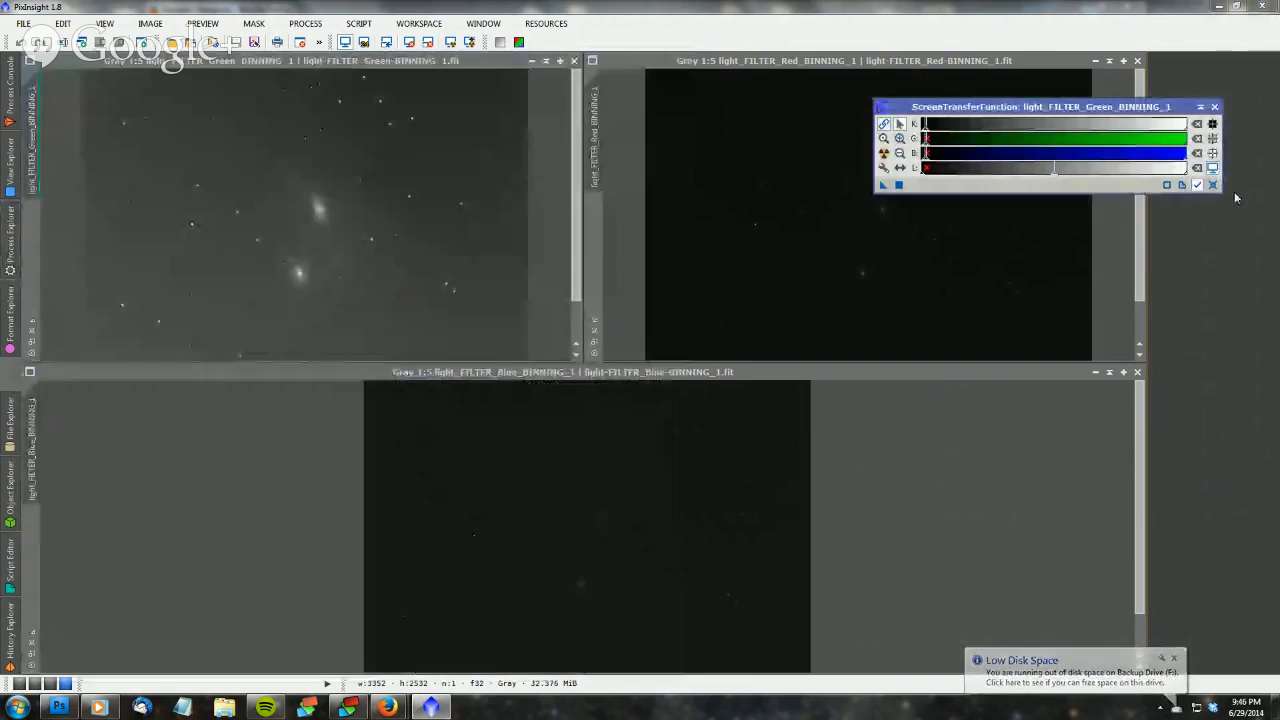
click(1213, 153)
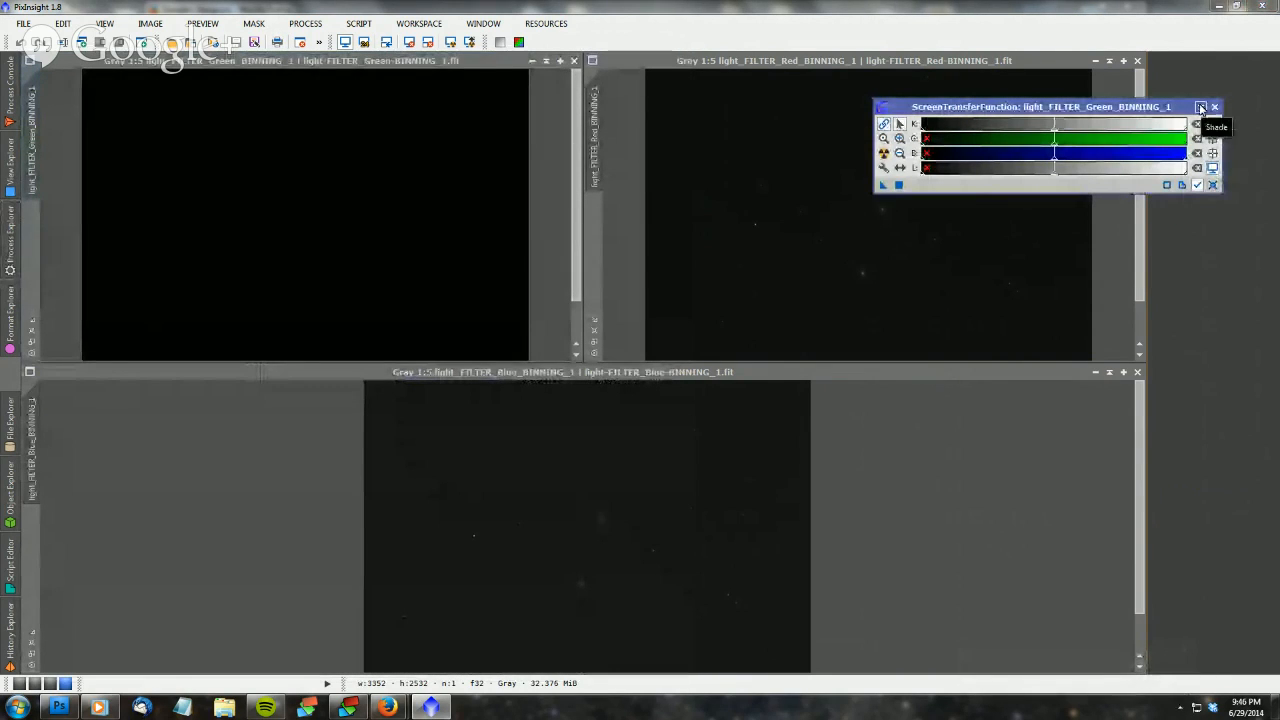
mouse_move(1105, 110)
mouse_down()
mouse_move(1142, 127)
mouse_move(1152, 660)
mouse_move(1132, 485)
mouse_up()
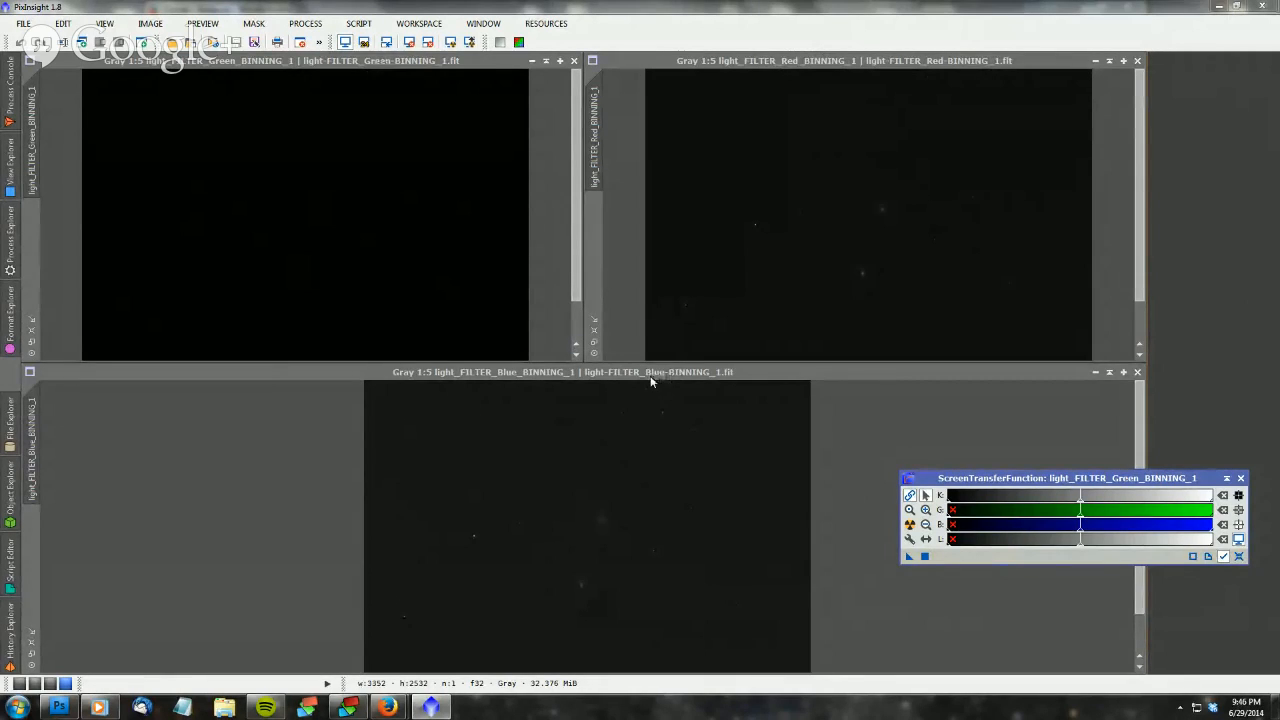
drag(1097, 479, 1114, 115)
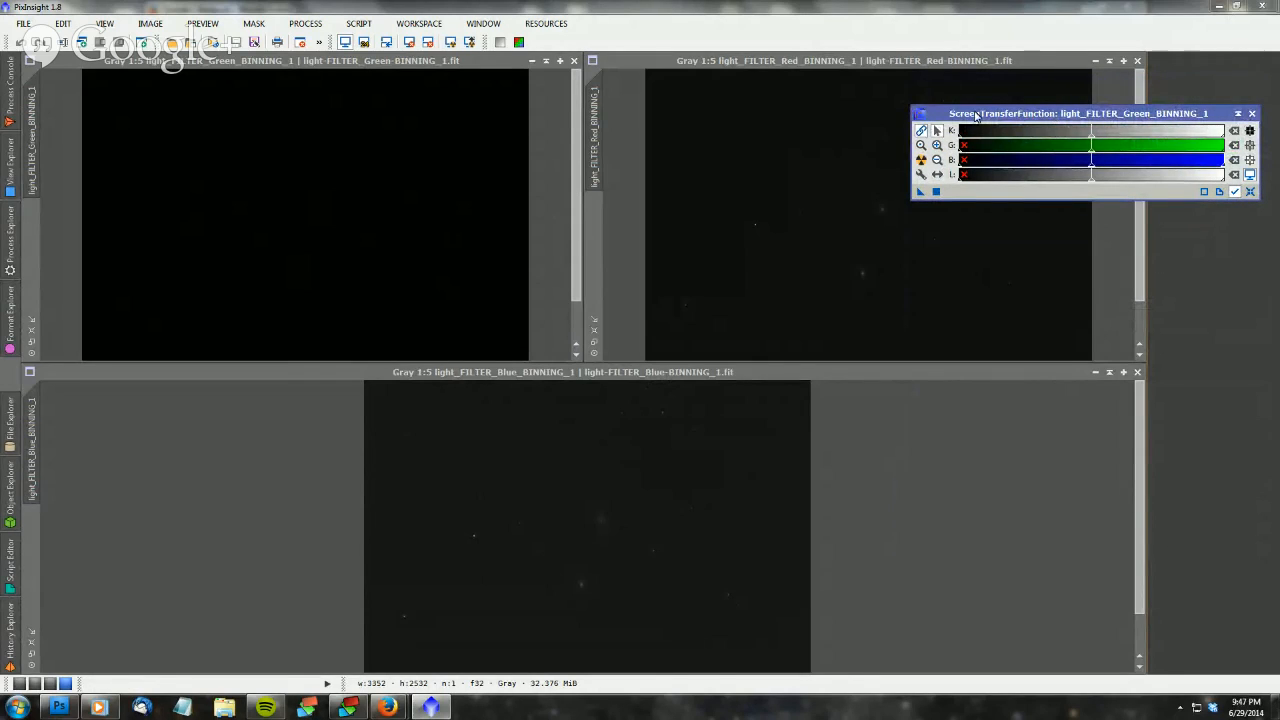
click(12, 238)
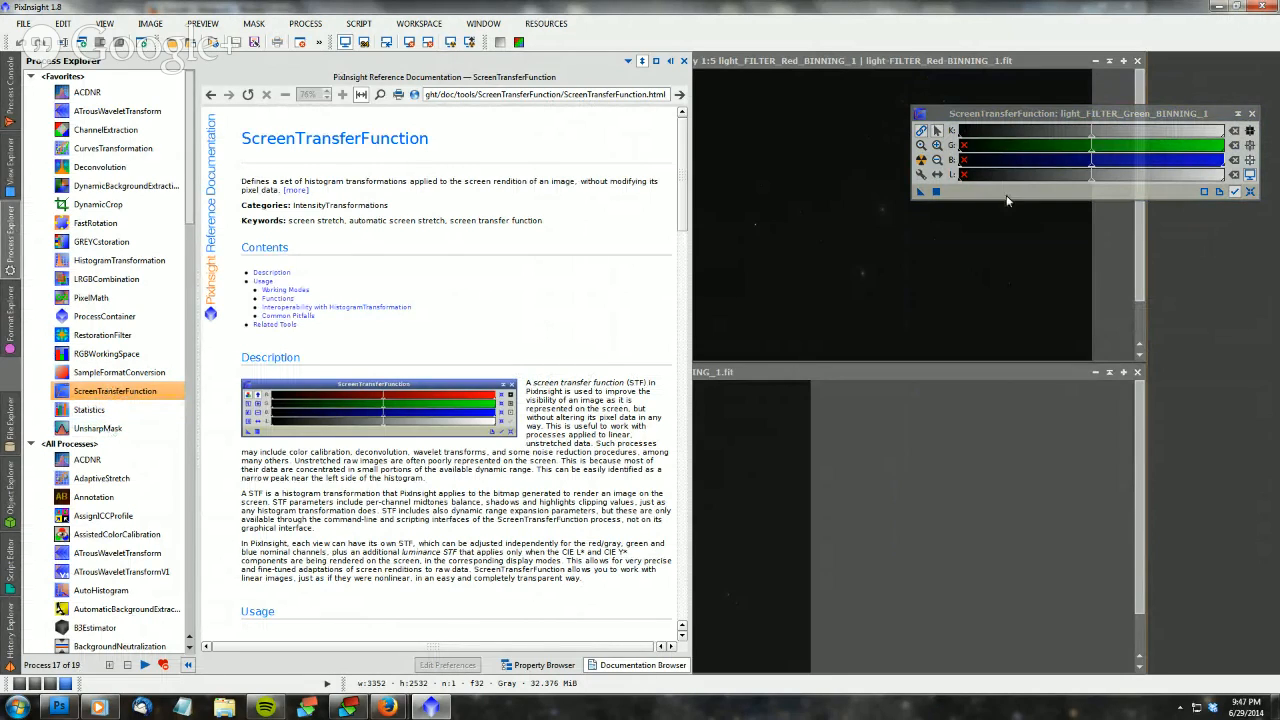
click(1105, 115)
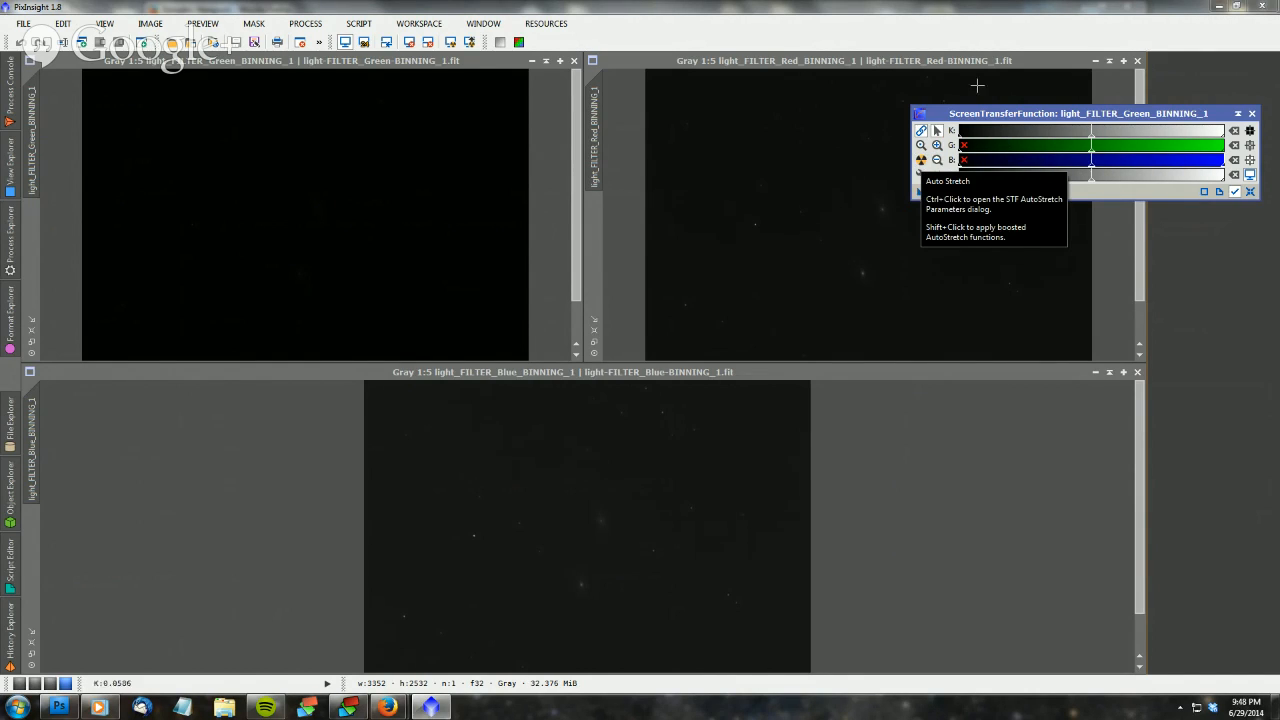
Apply an auto stretch to the green, red and blue filter images in turn with ScreenTransferFunction
click(394, 63)
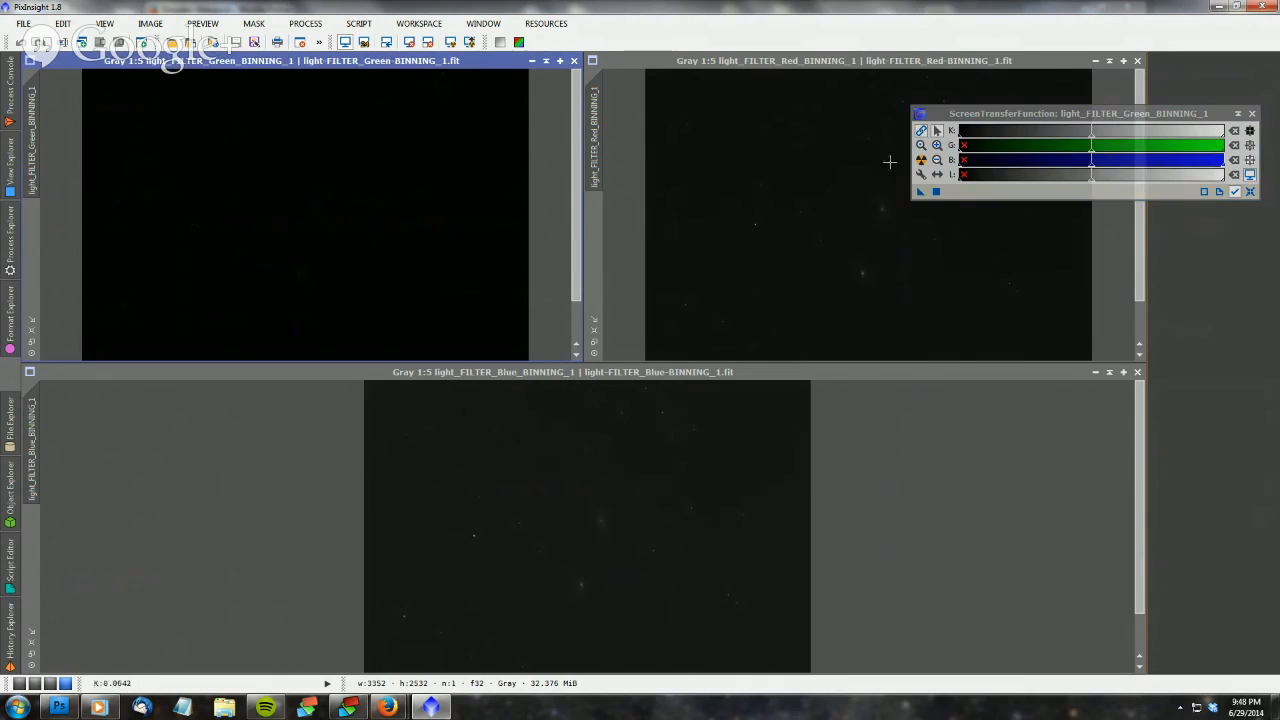
click(922, 162)
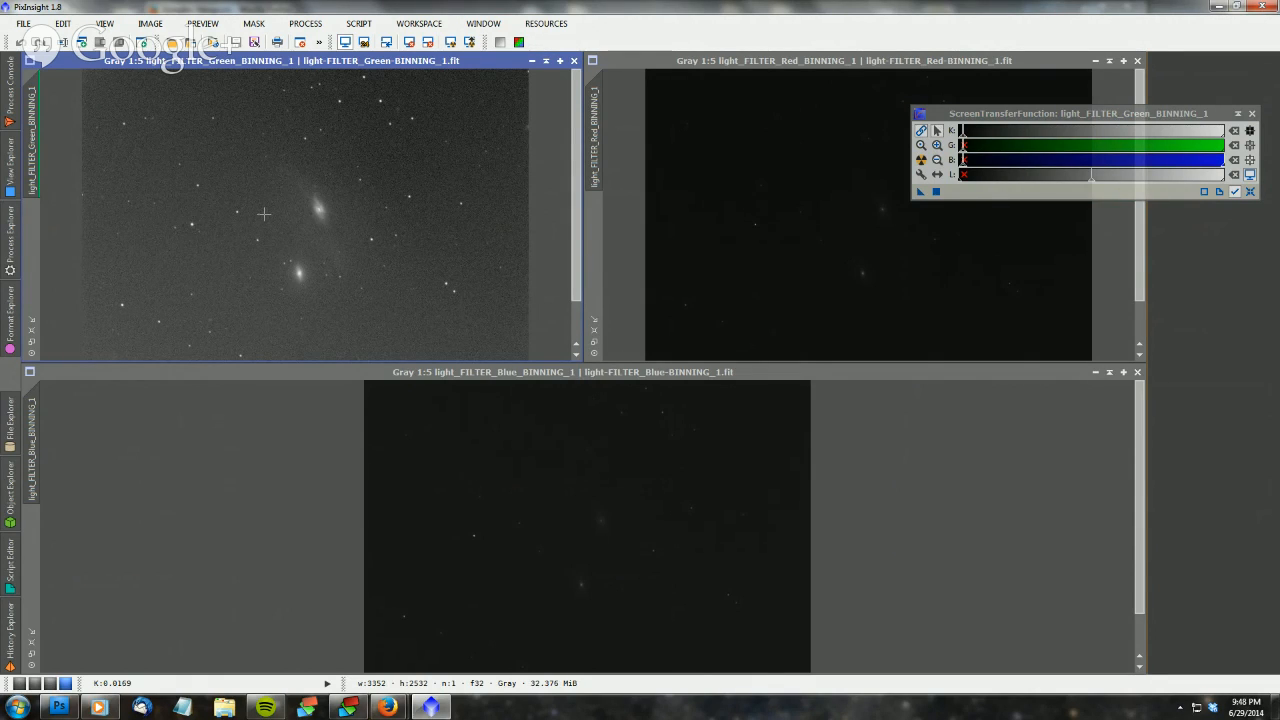
click(700, 62)
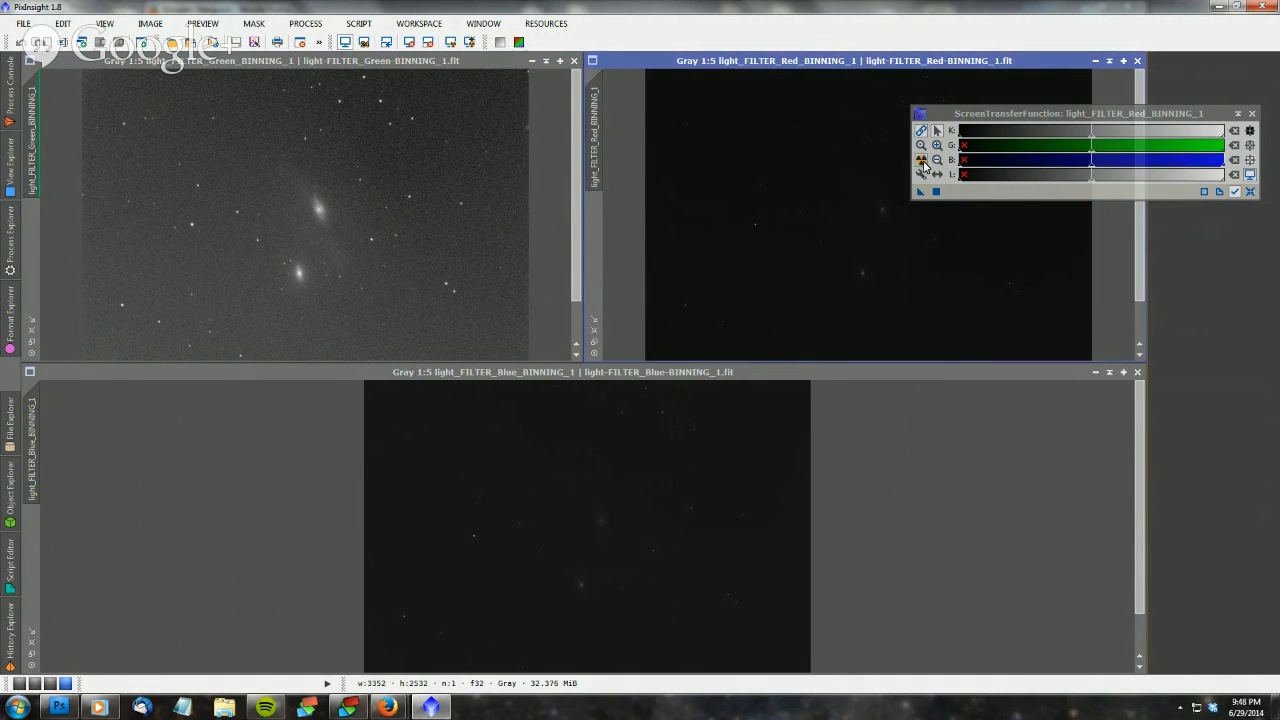
click(921, 160)
click(632, 376)
click(921, 160)
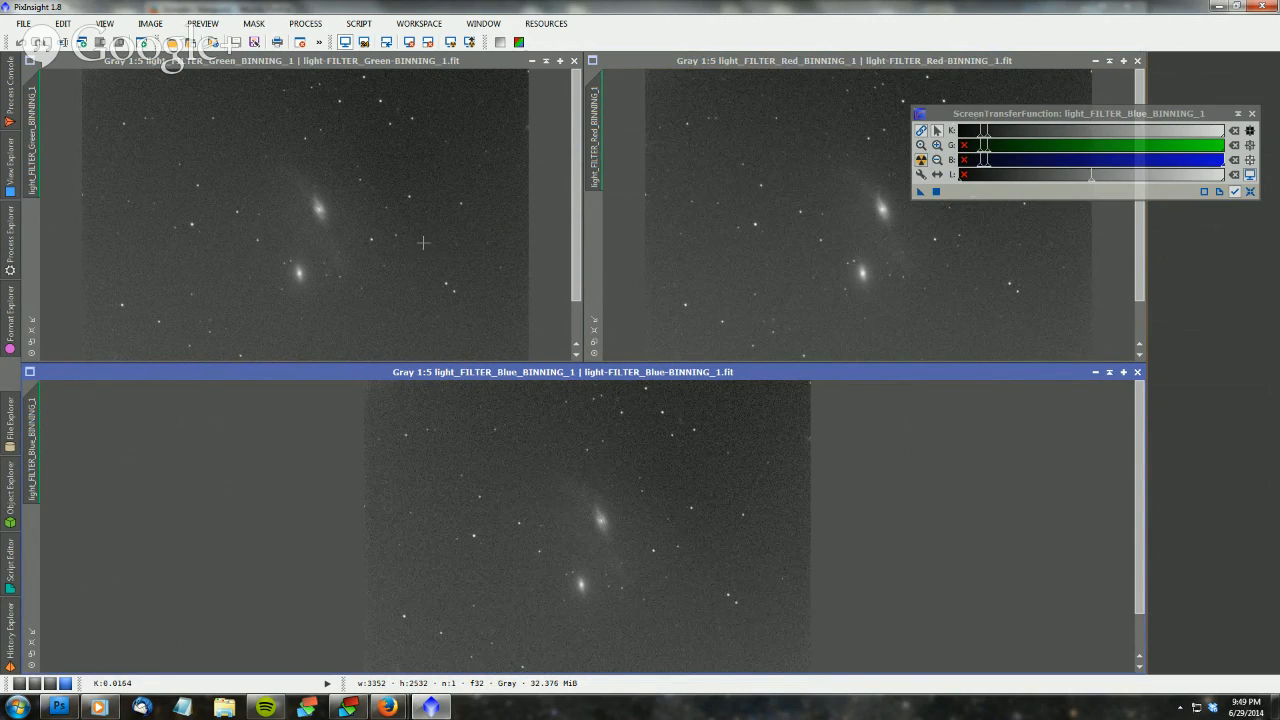
Zoom the green, red and blue filter images out to 1:7 to view each whole stretched frame
scroll(957, 286, down, 1)
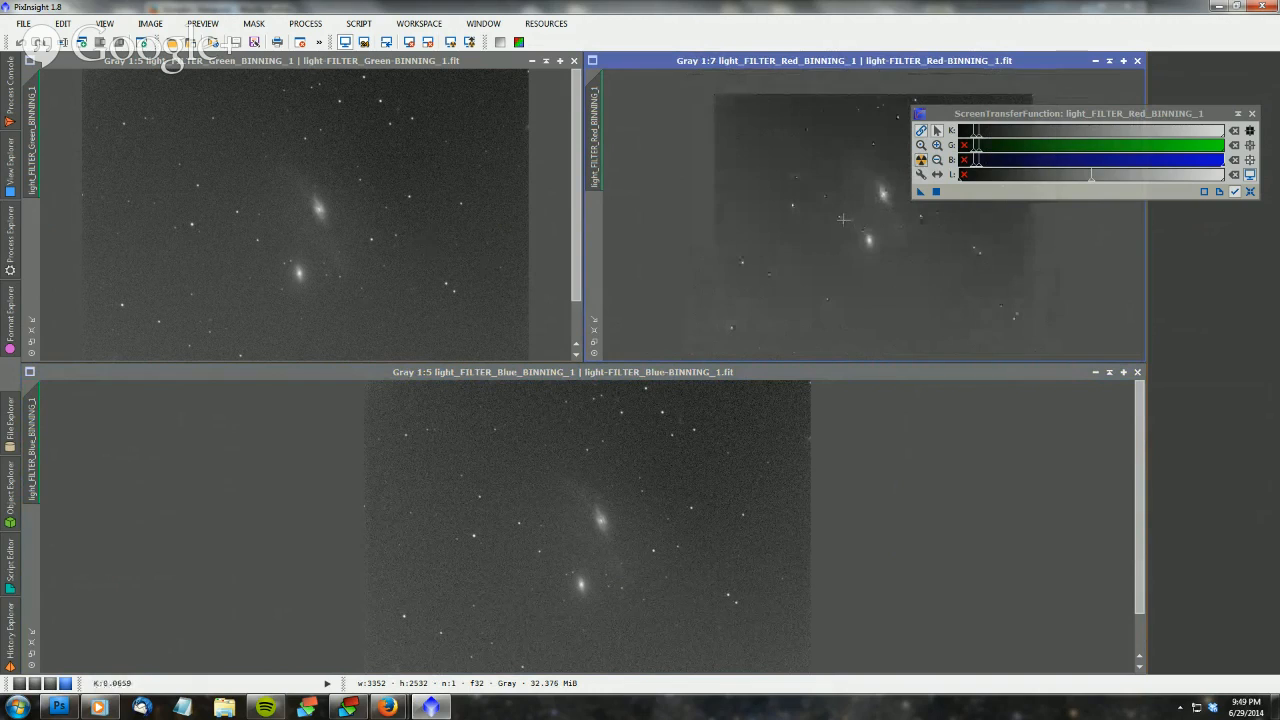
scroll(176, 251, down, 1)
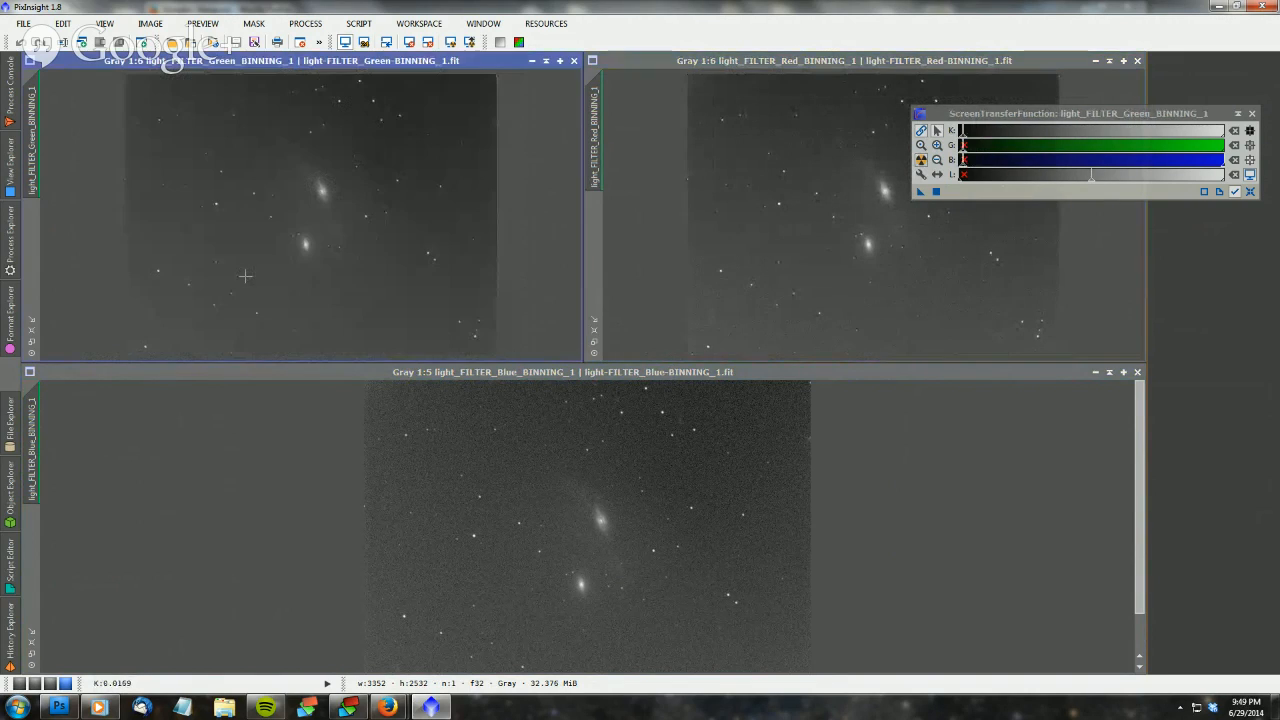
scroll(440, 340, down, 1)
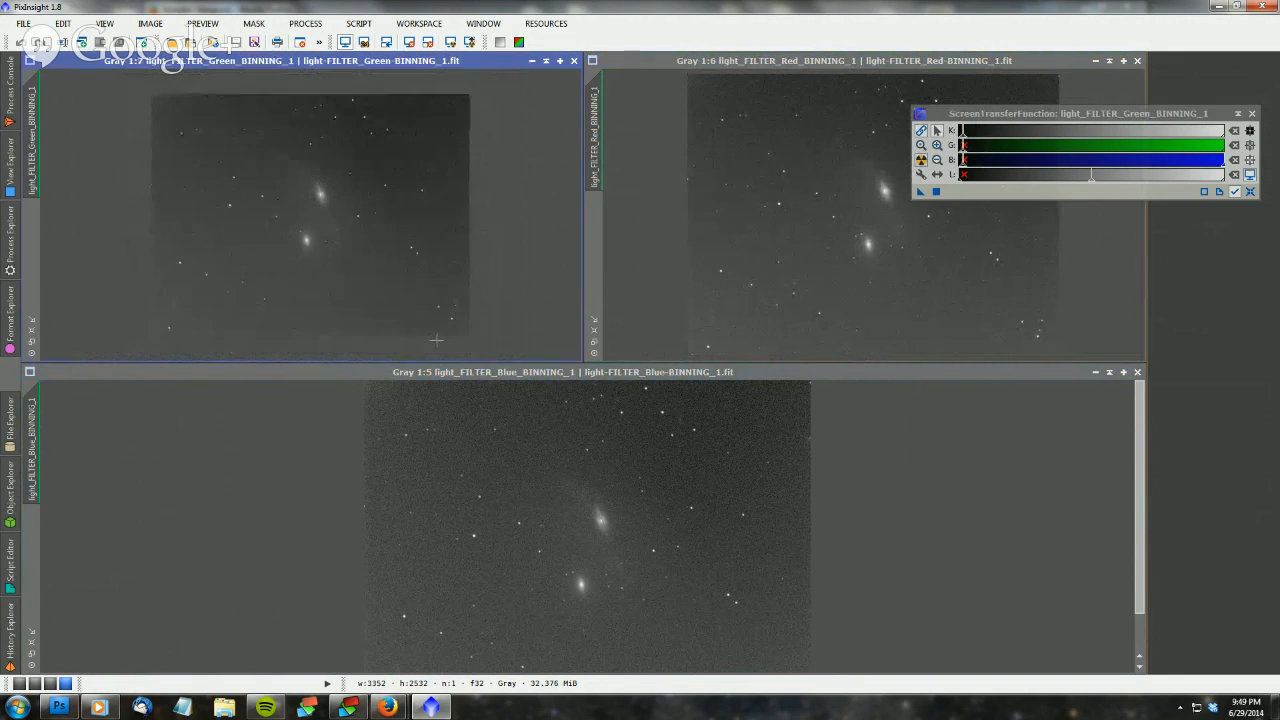
scroll(800, 245, down, 1)
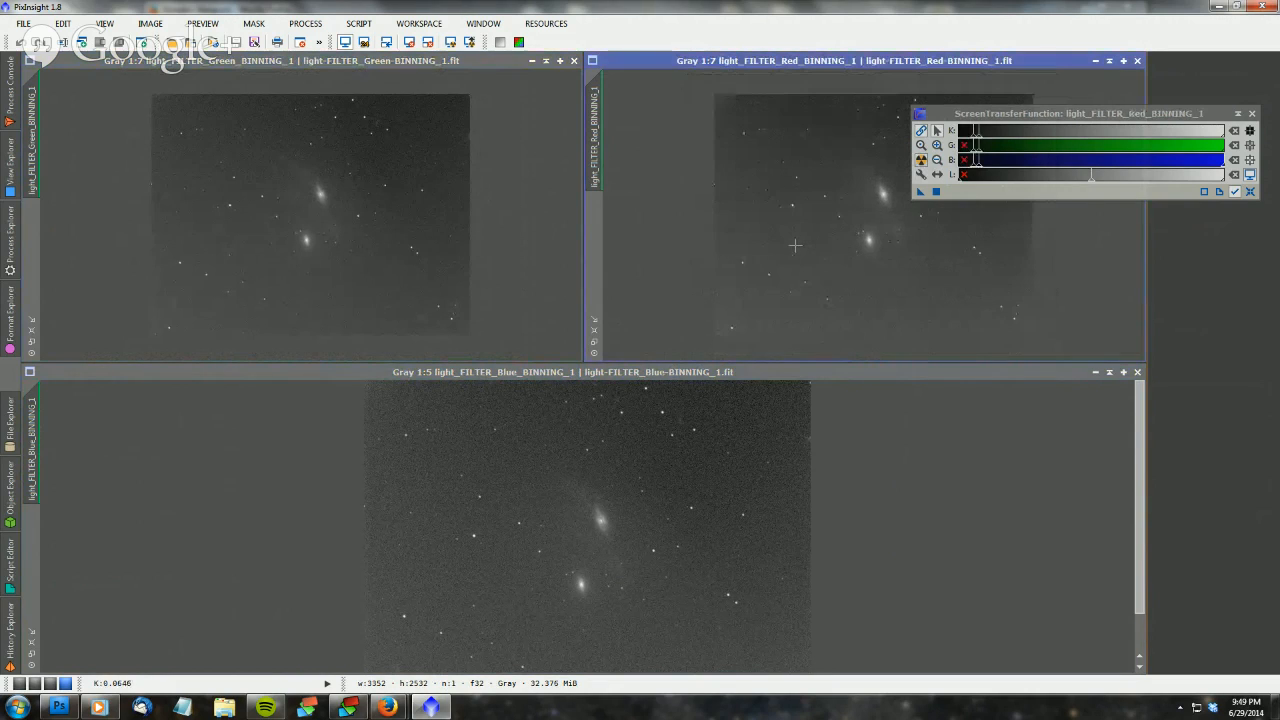
scroll(566, 461, down, 1)
scroll(566, 461, down, 1)
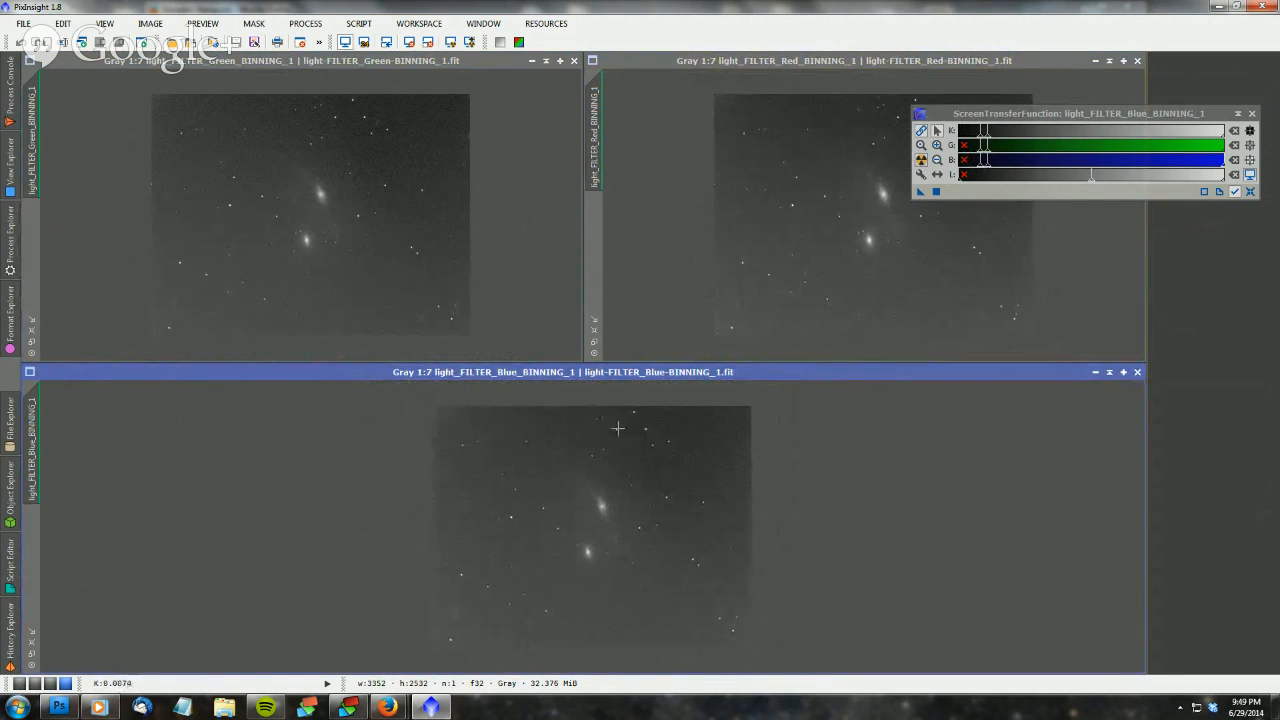
Zoom the blue filter image in to 1:5 and the green and red filter images to 1:6
scroll(612, 440, up, 2)
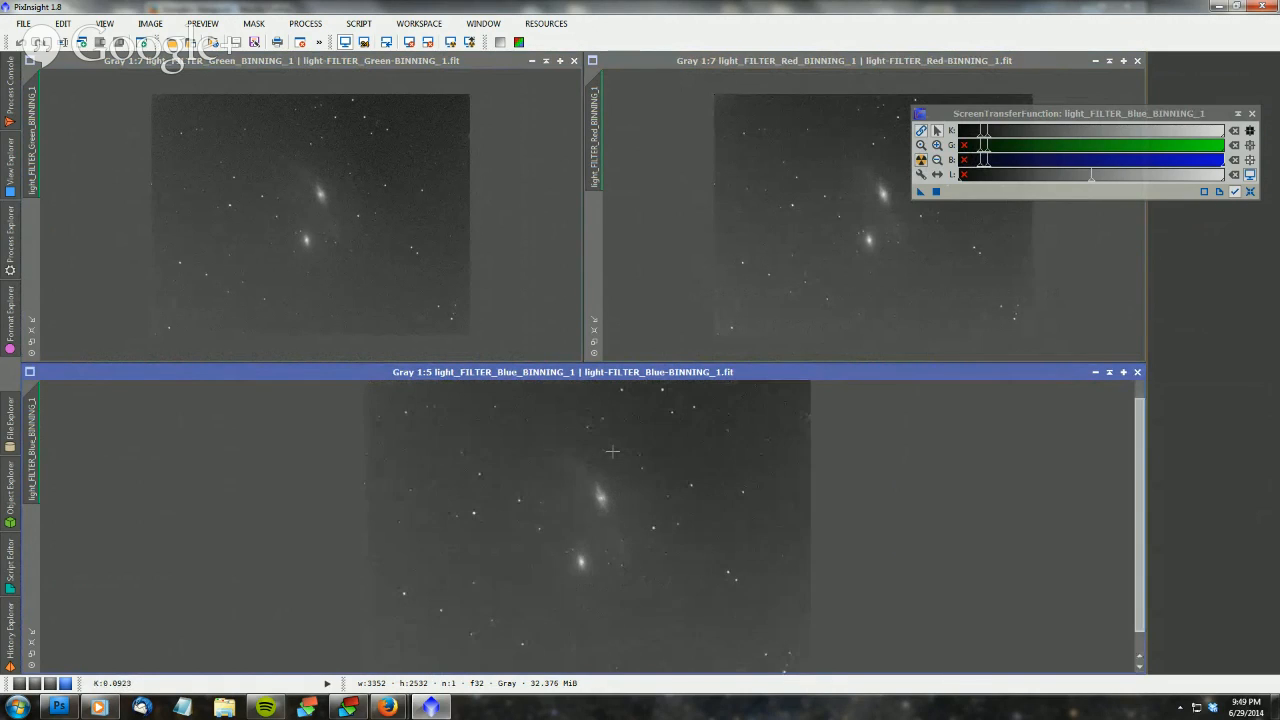
scroll(824, 199, up, 1)
scroll(304, 216, up, 1)
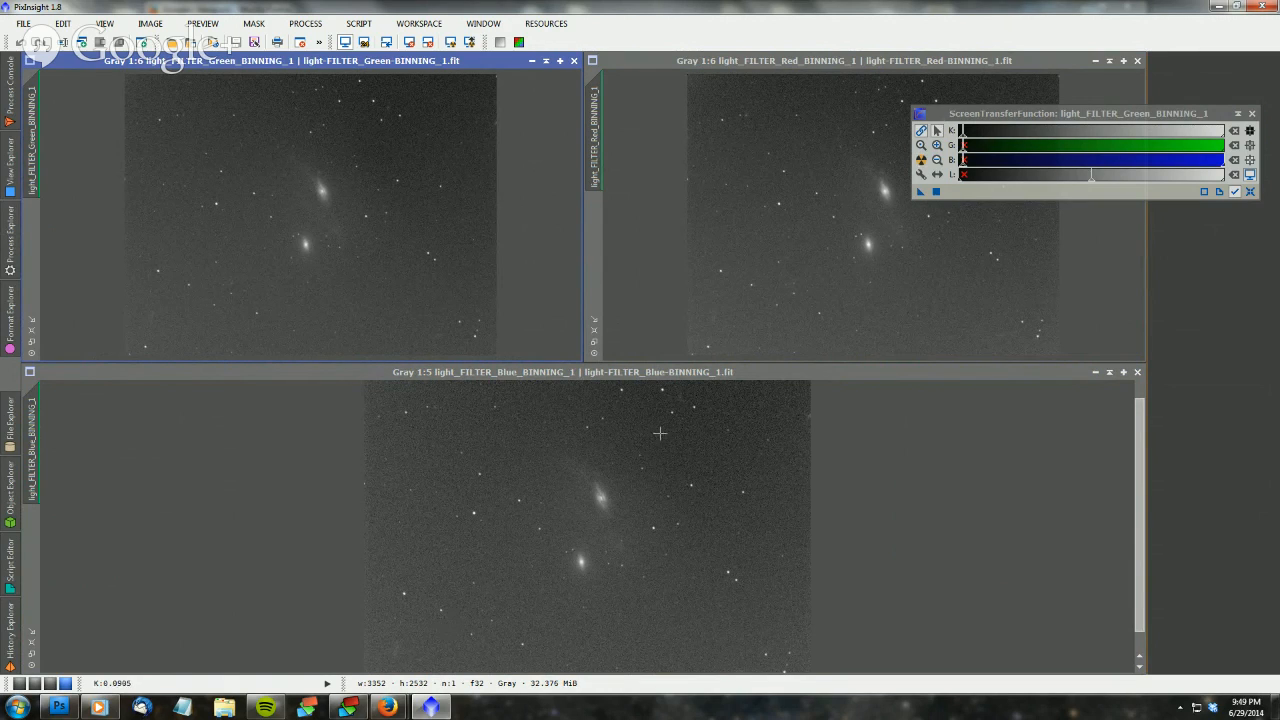
Open the LRGBCombination process and place its window below the ScreenTransferFunction window
click(10, 255)
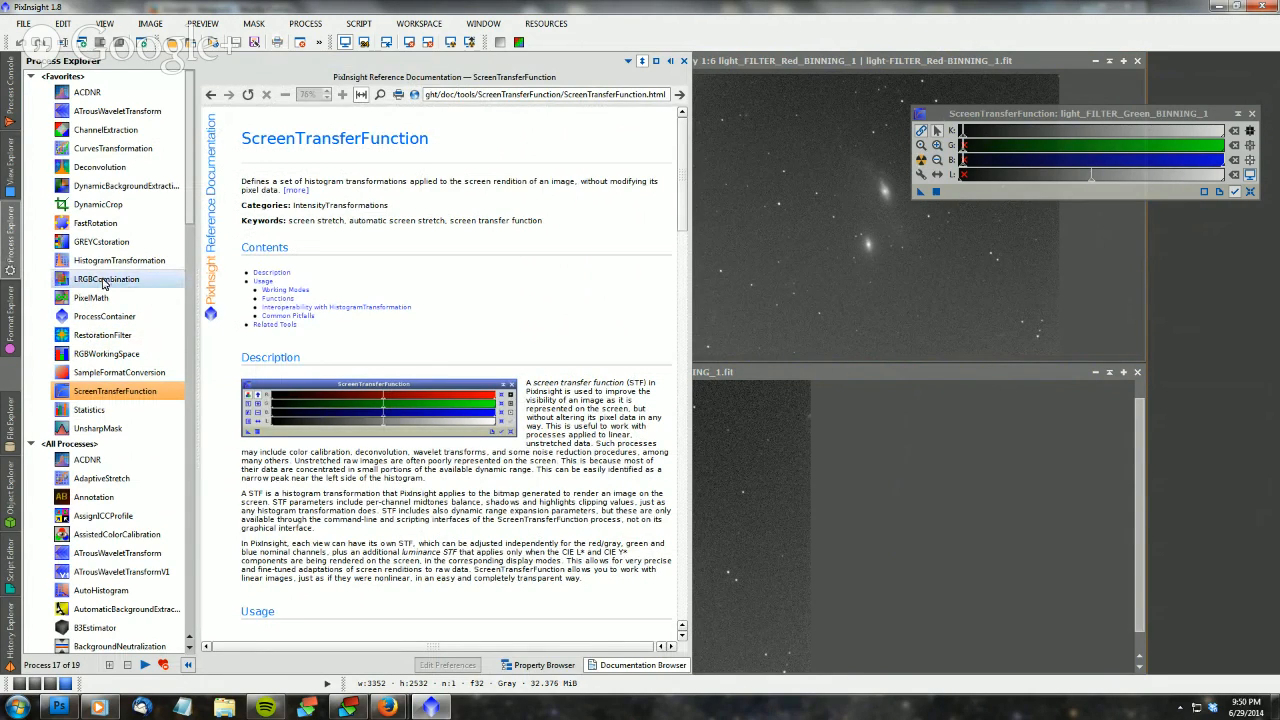
double_click(104, 283)
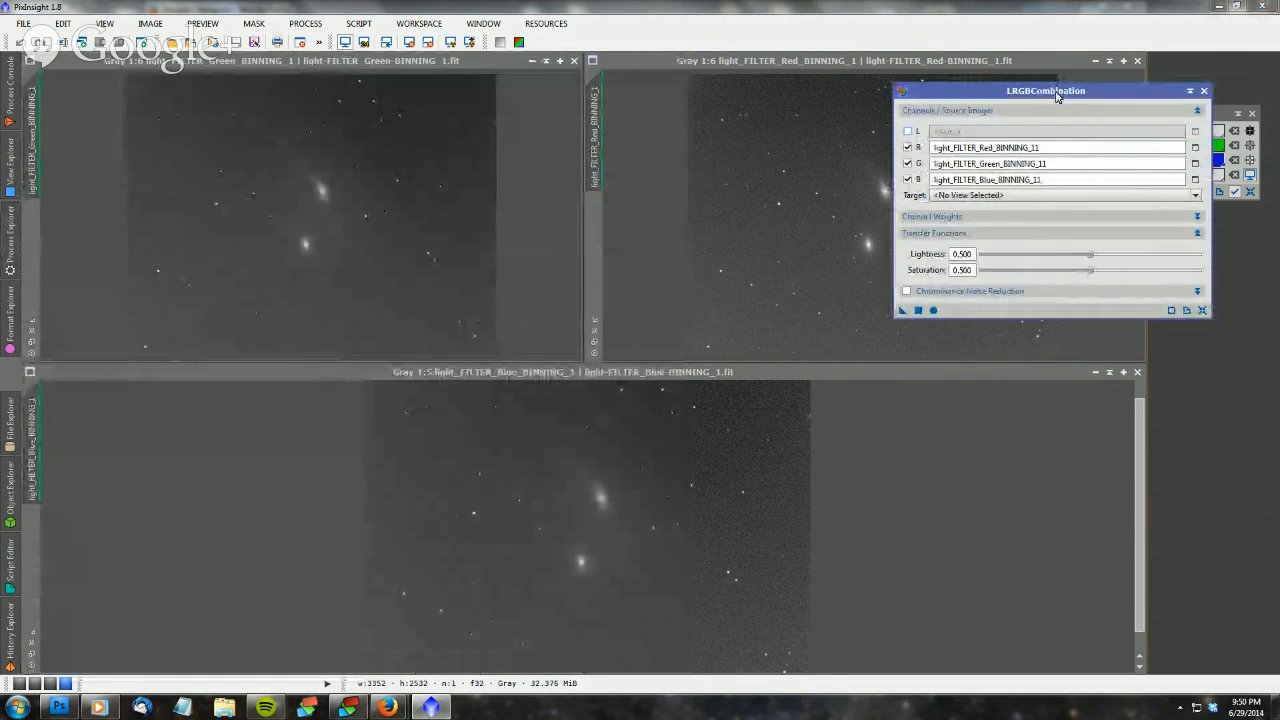
drag(1057, 95, 1108, 238)
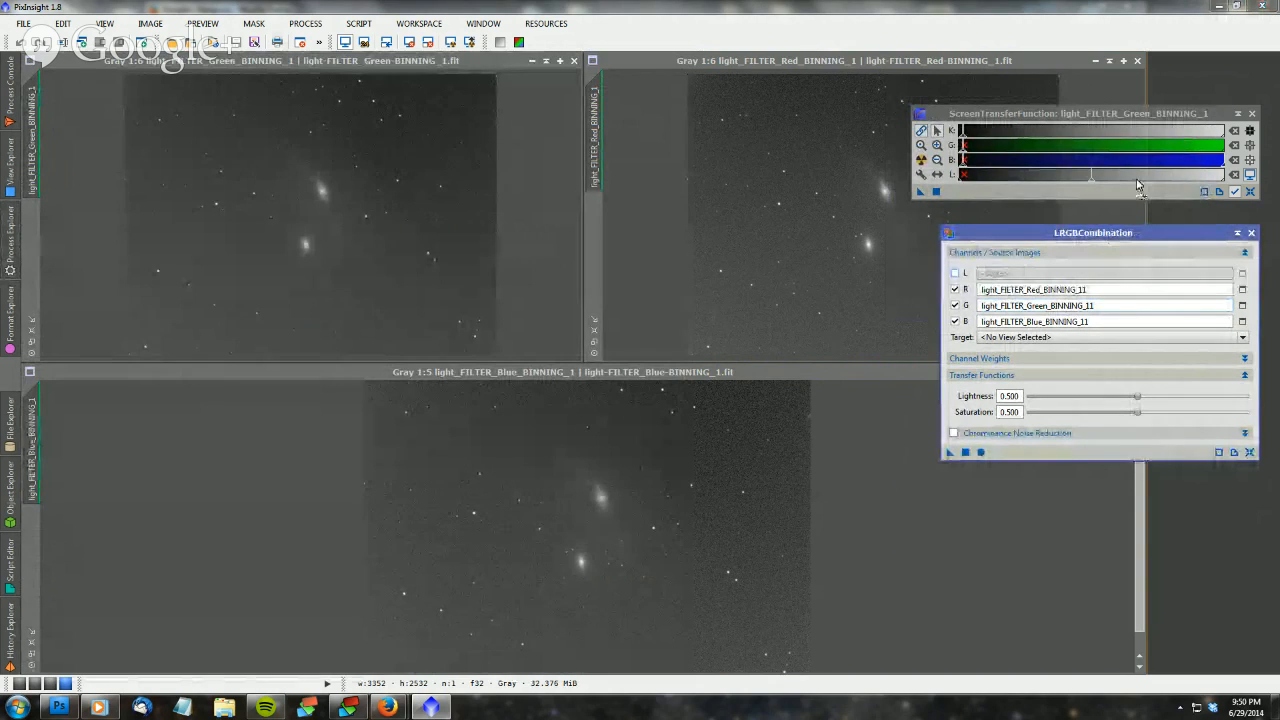
Reset the screen stretches of the green, red and blue filter images in turn with ScreenTransferFunction
click(392, 62)
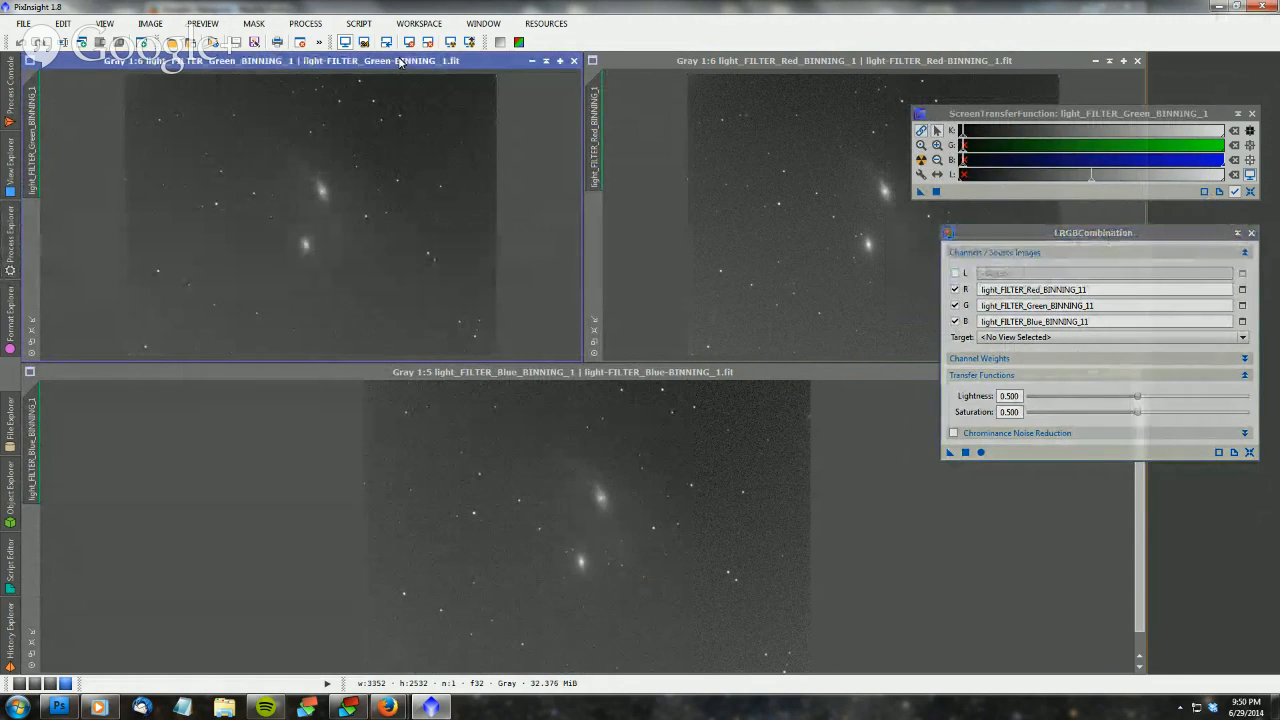
click(1250, 192)
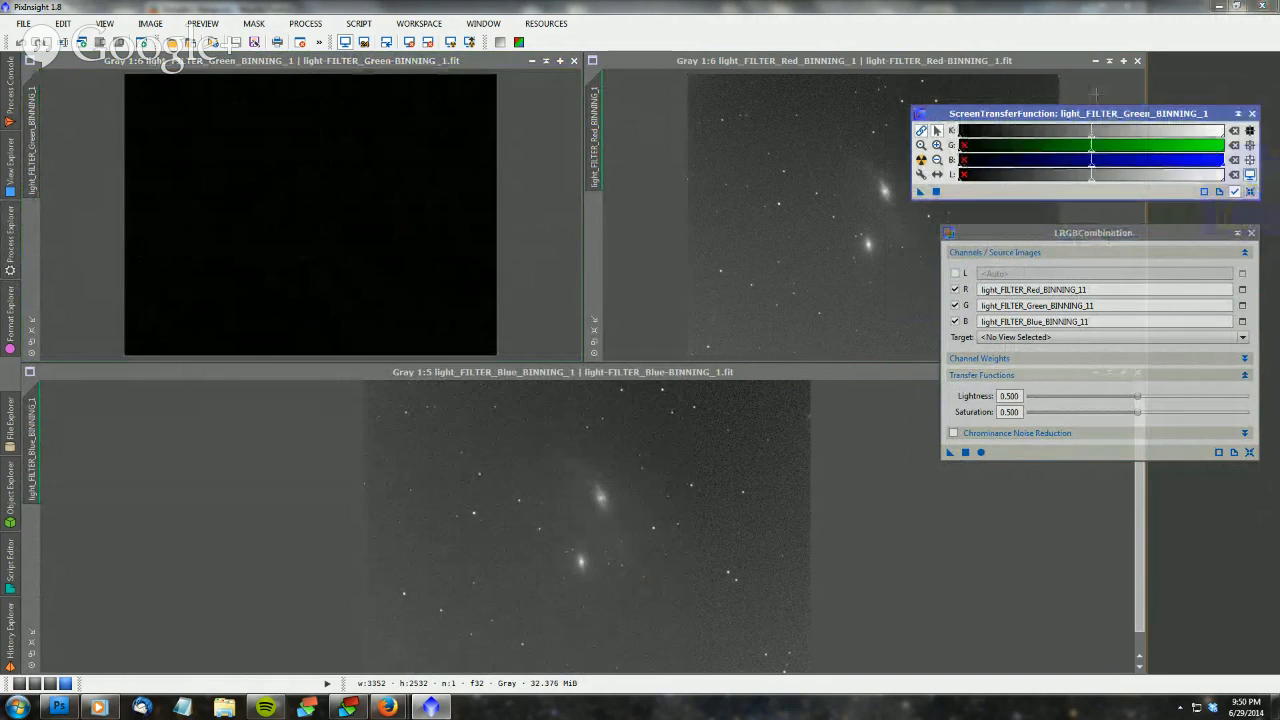
click(976, 60)
click(1245, 195)
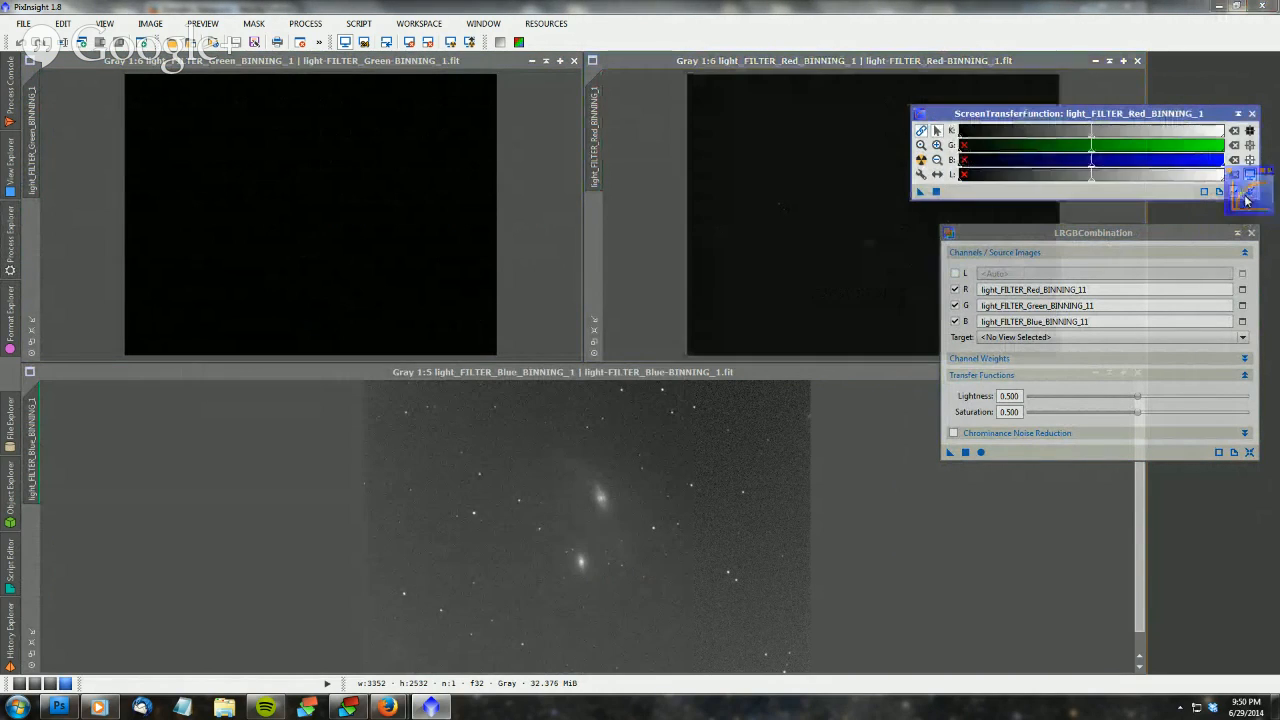
click(808, 373)
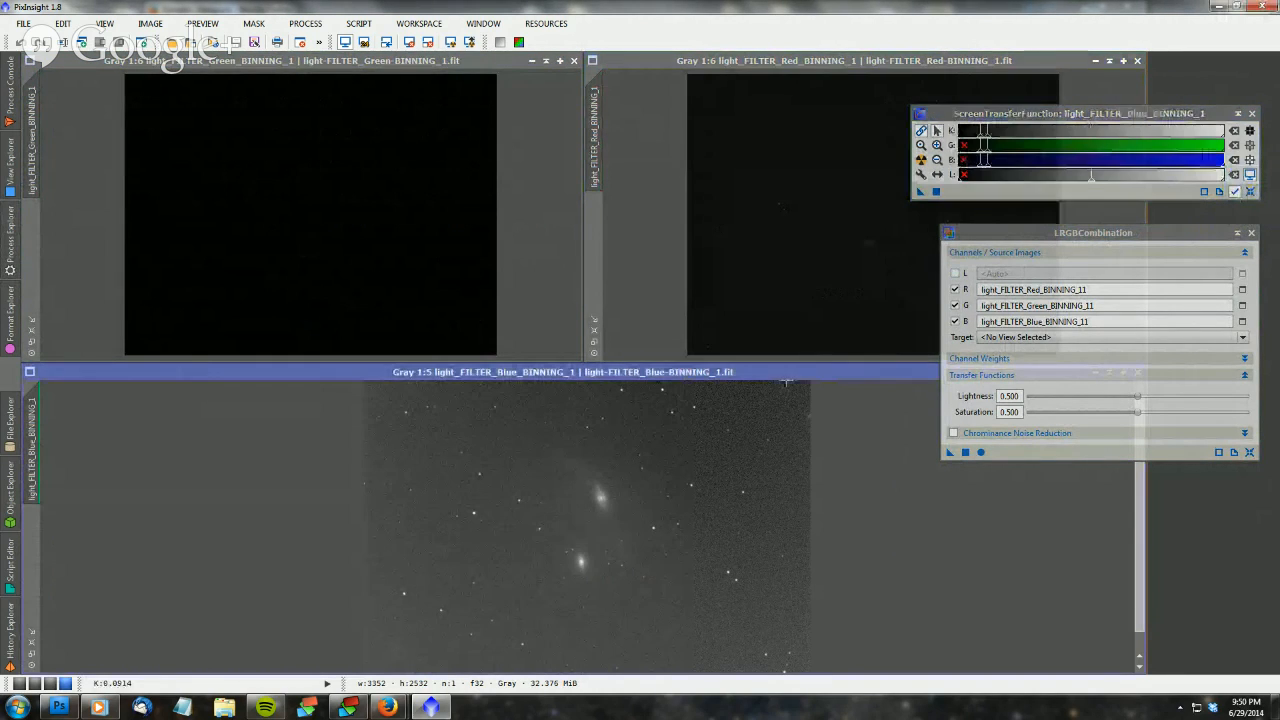
click(1250, 191)
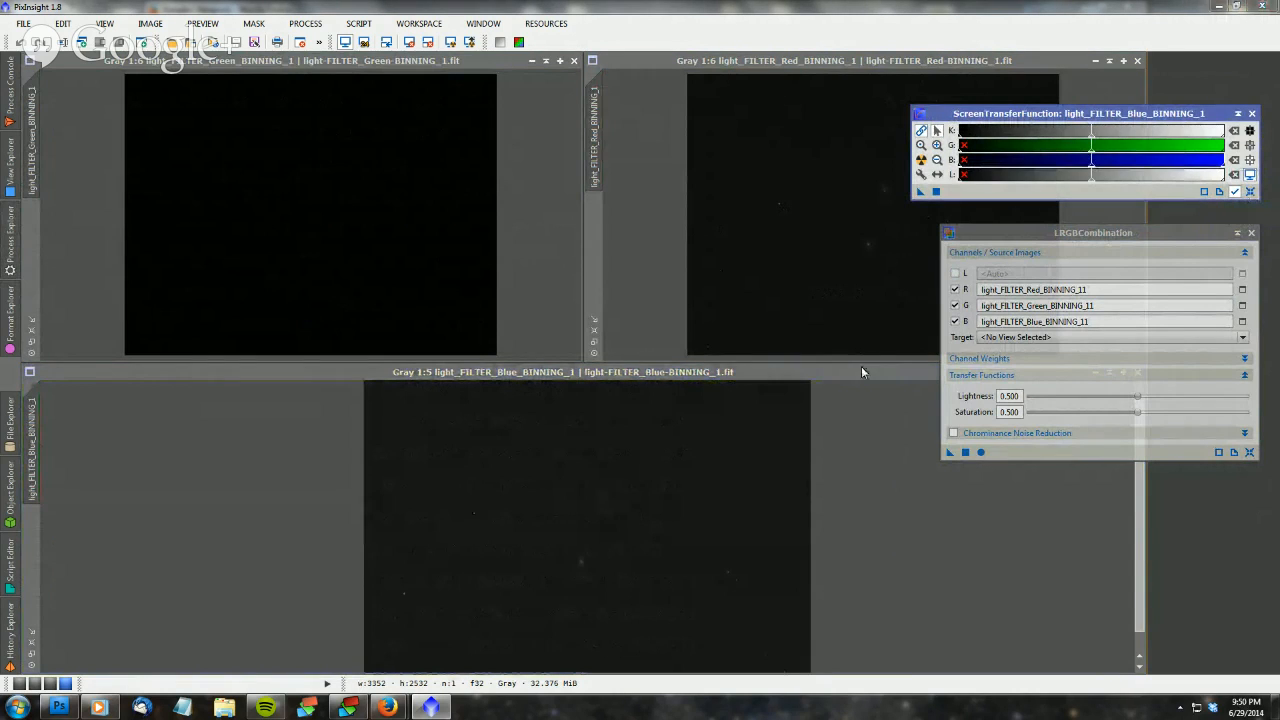
click(1096, 240)
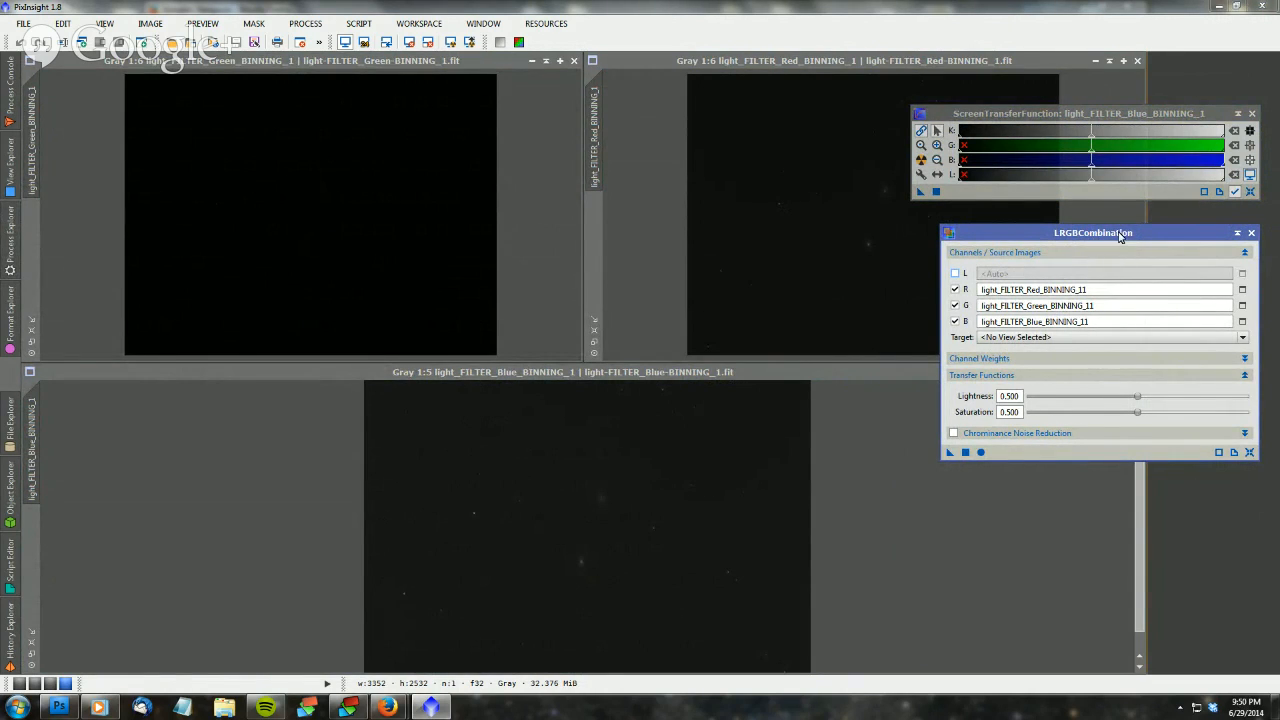
click(1243, 289)
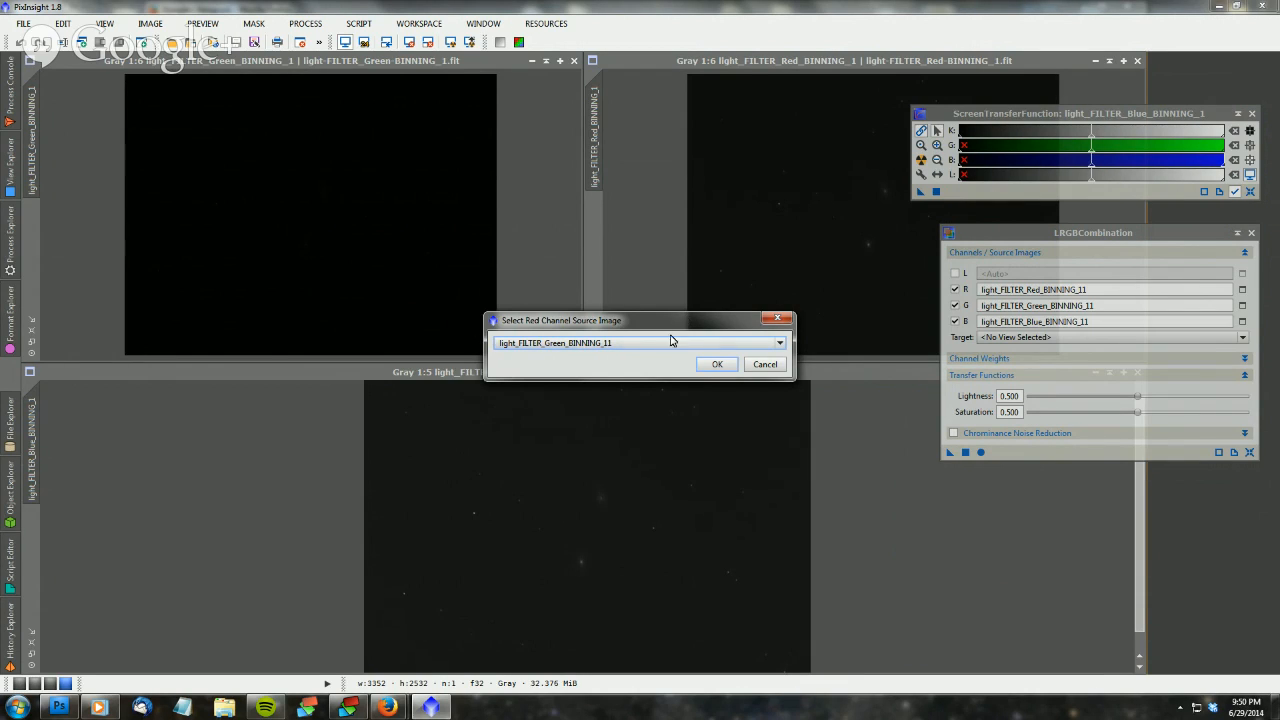
click(668, 346)
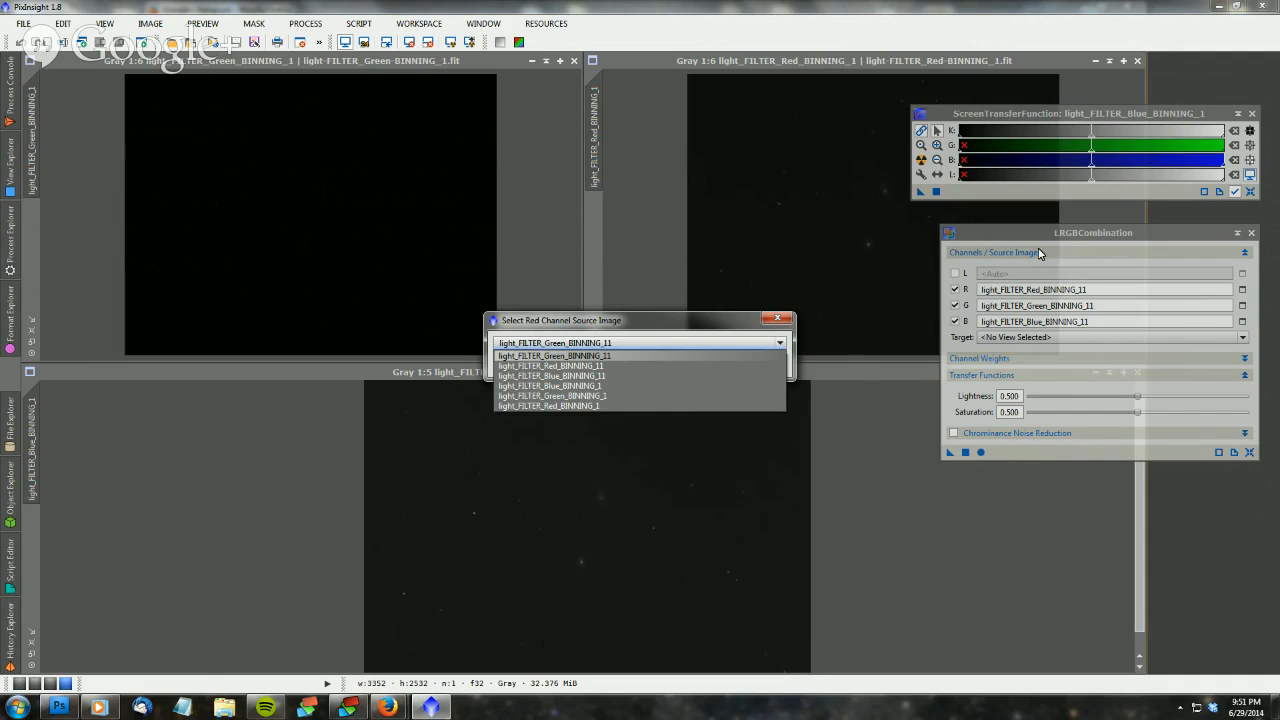
click(777, 318)
click(777, 318)
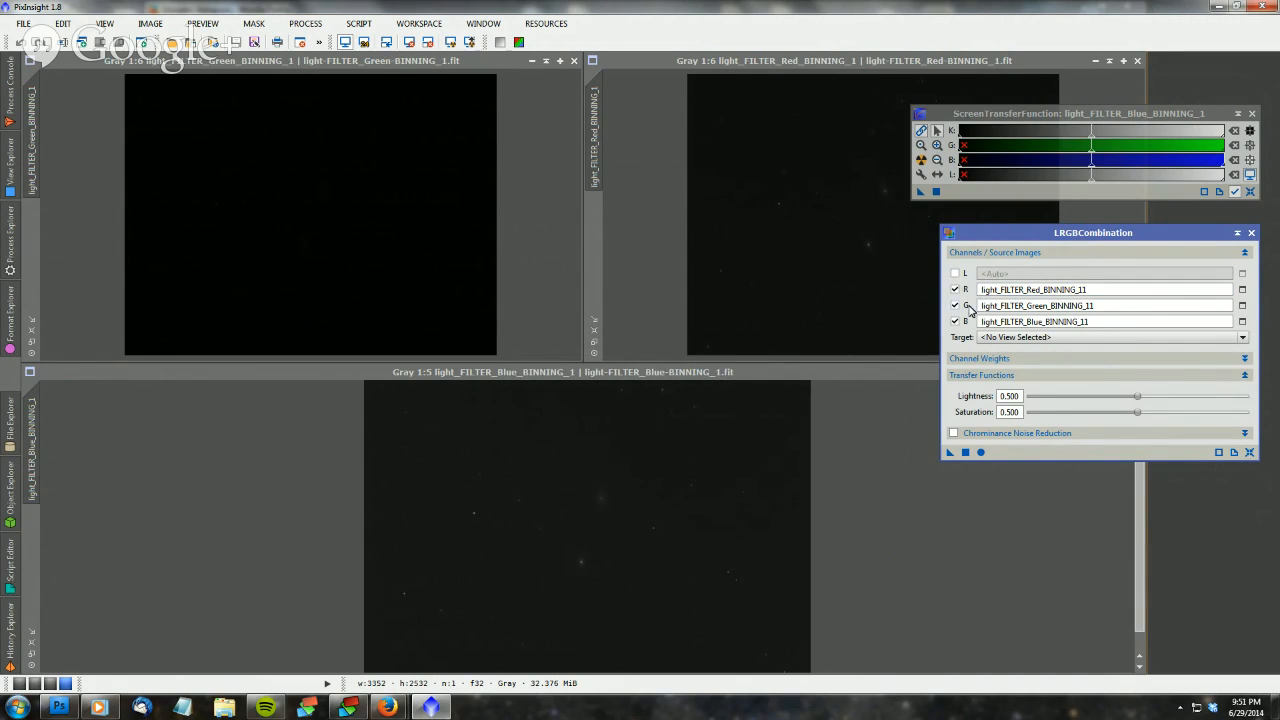
Set the red channel source of LRGBCombination to light_FILTER_Red_BINNING_1
click(1242, 289)
click(600, 343)
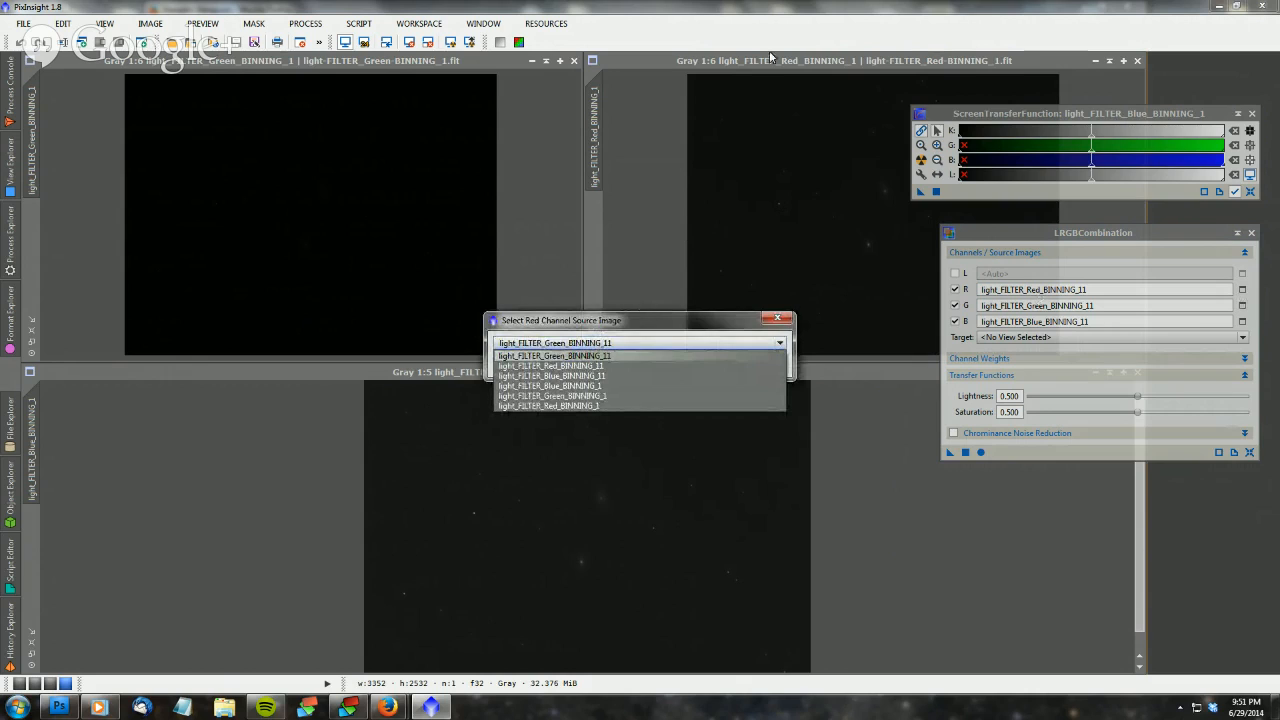
click(601, 408)
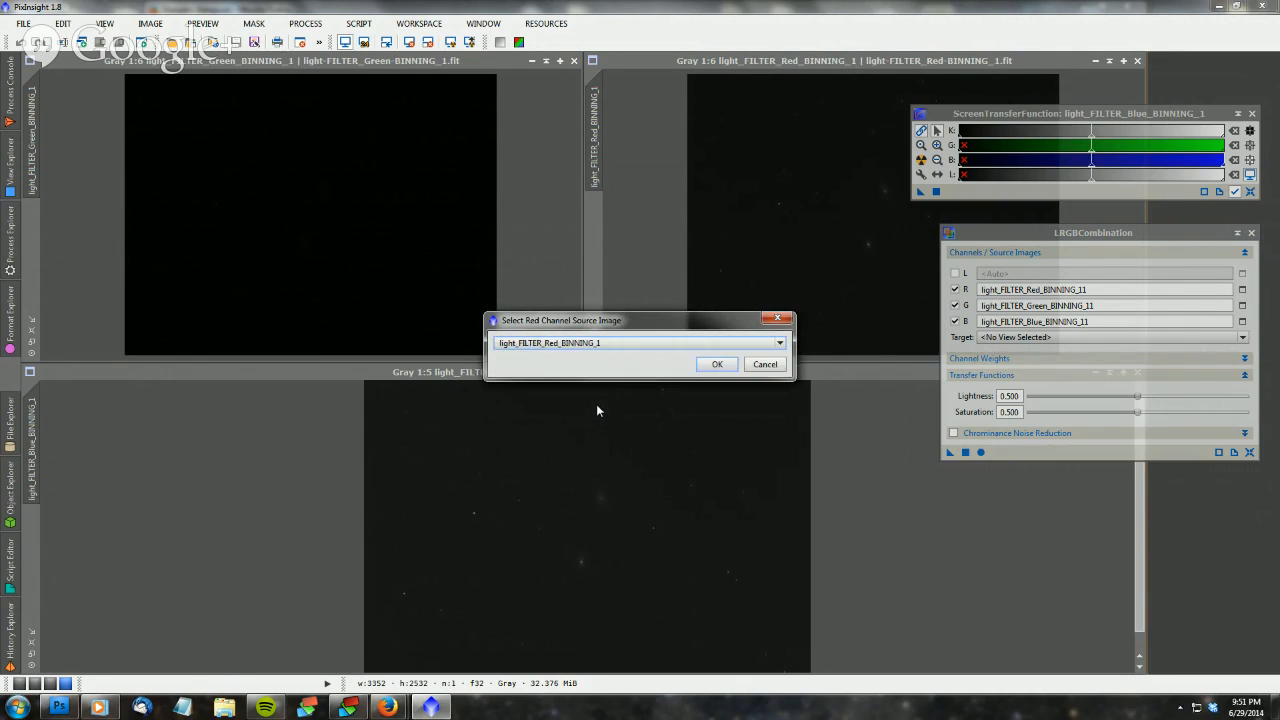
click(713, 363)
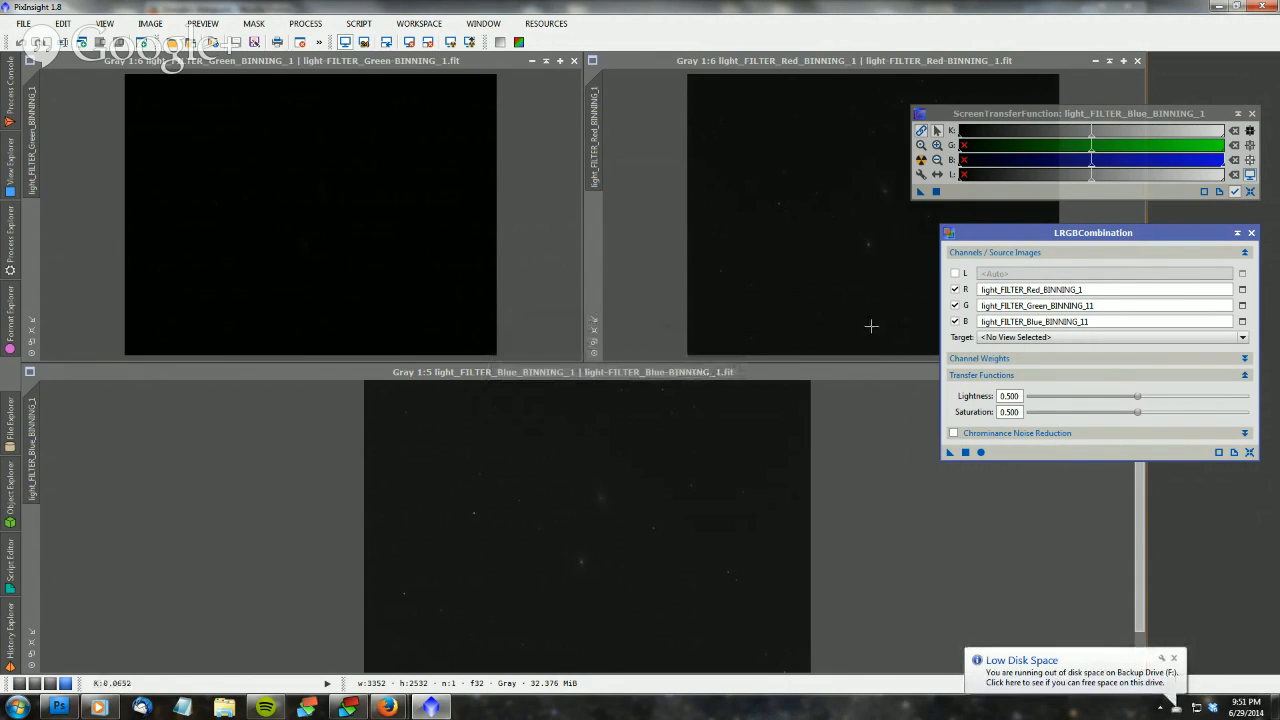
Set the green channel source of LRGBCombination to light_FILTER_Green_BINNING_1
click(1242, 305)
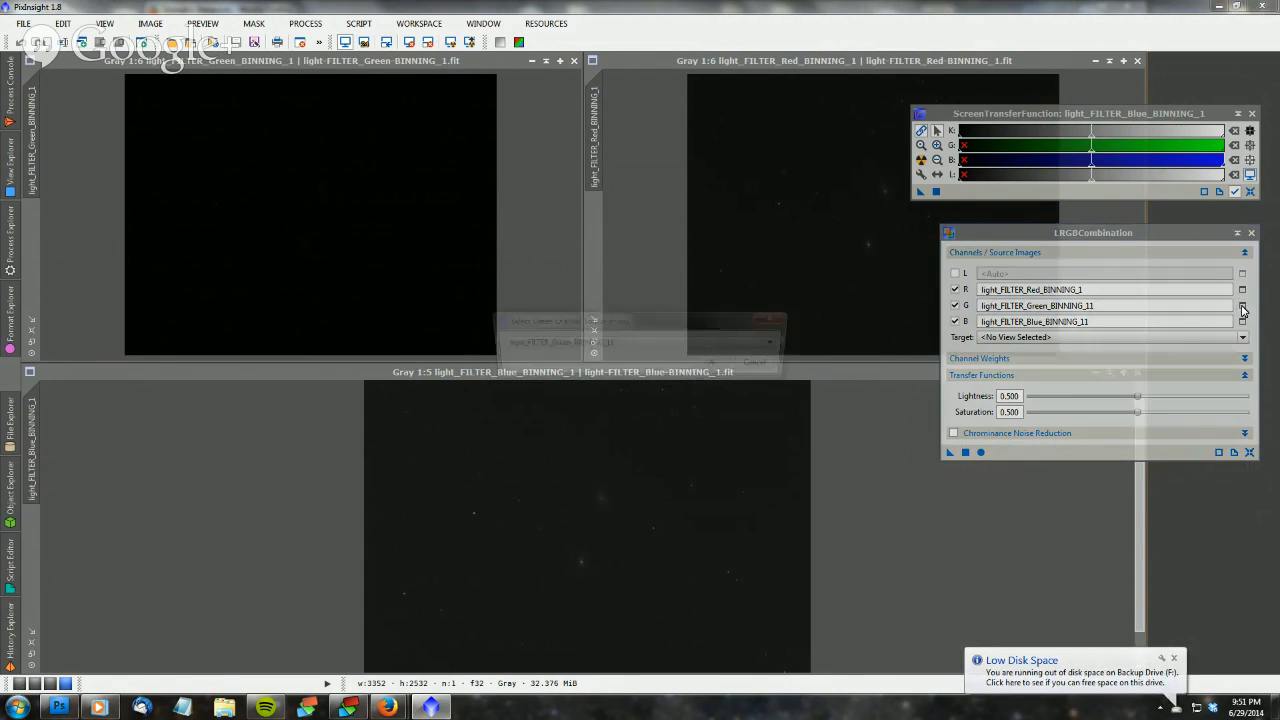
click(625, 345)
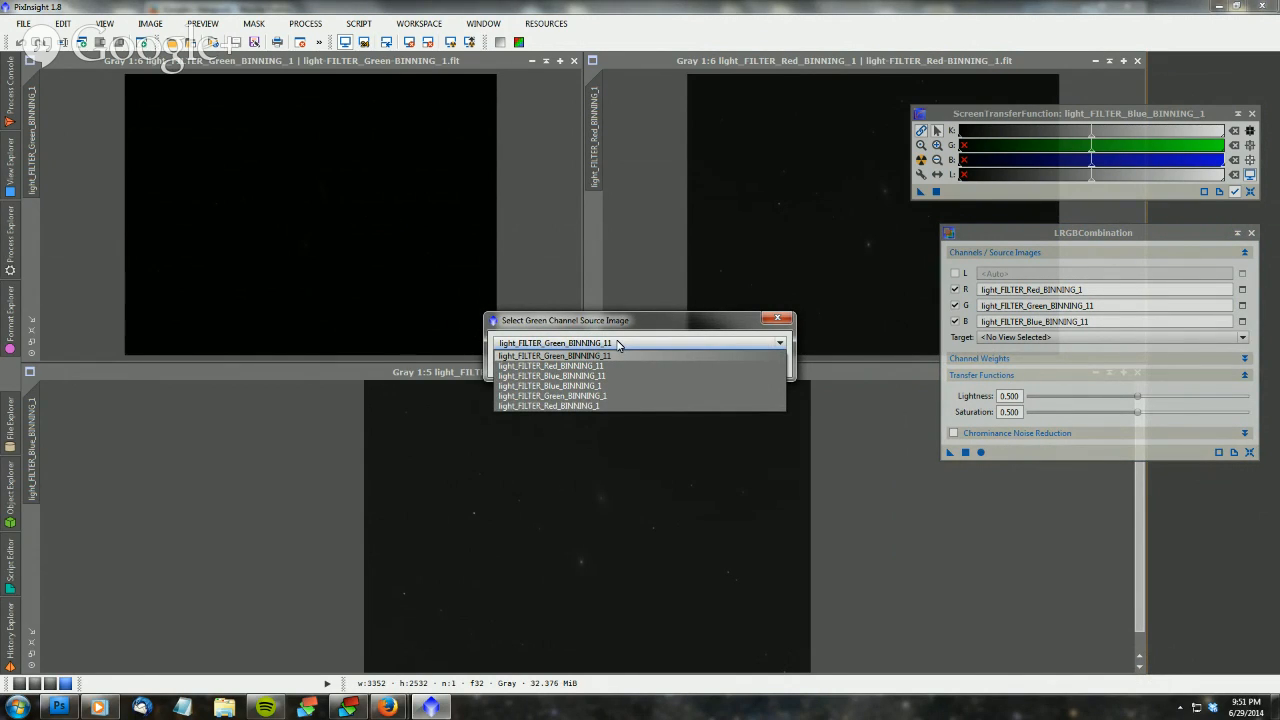
click(626, 395)
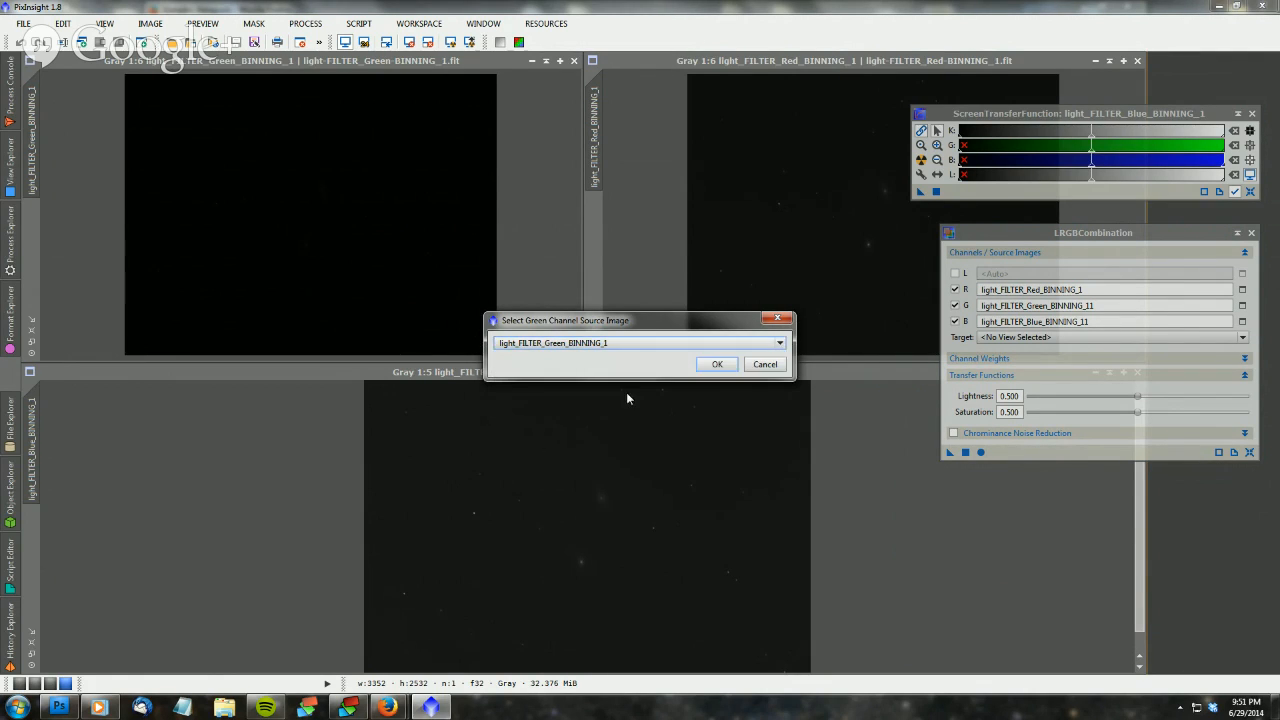
click(717, 364)
Set the blue channel source to light_FILTER_Blue_BINNING_1 and apply LRGBCombination globally to create a new RGB image
click(1242, 321)
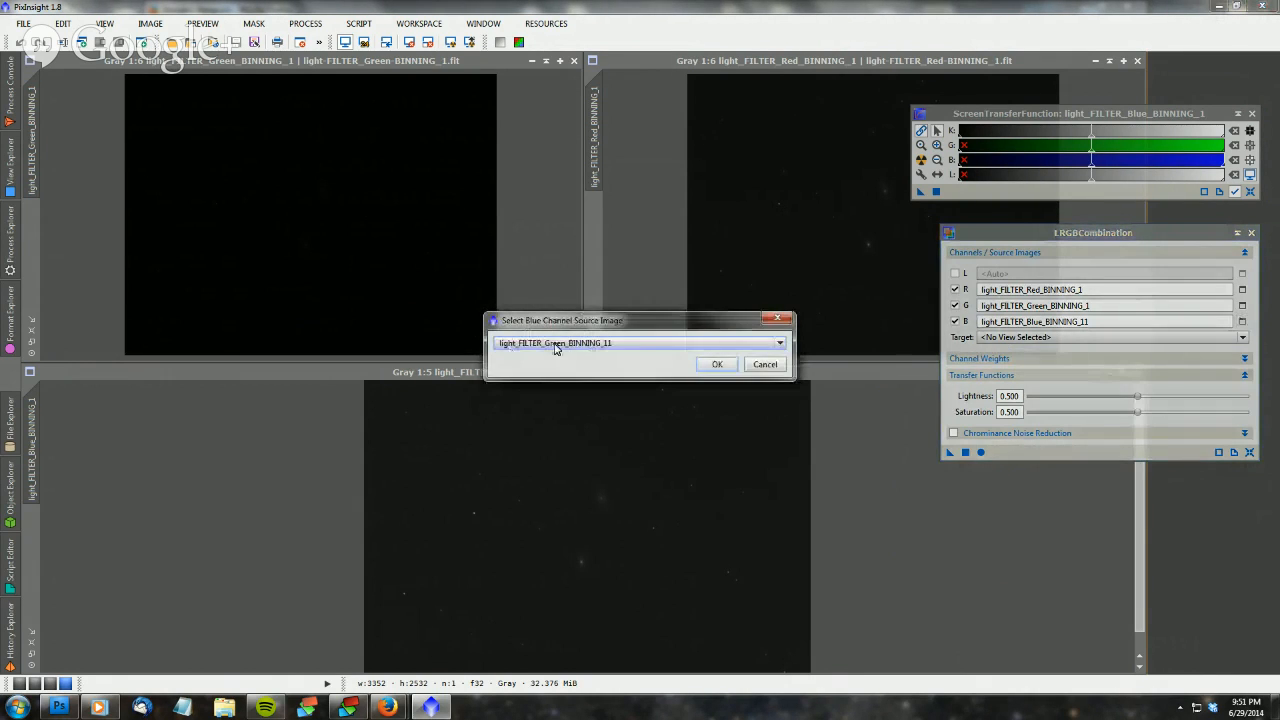
click(520, 343)
click(558, 388)
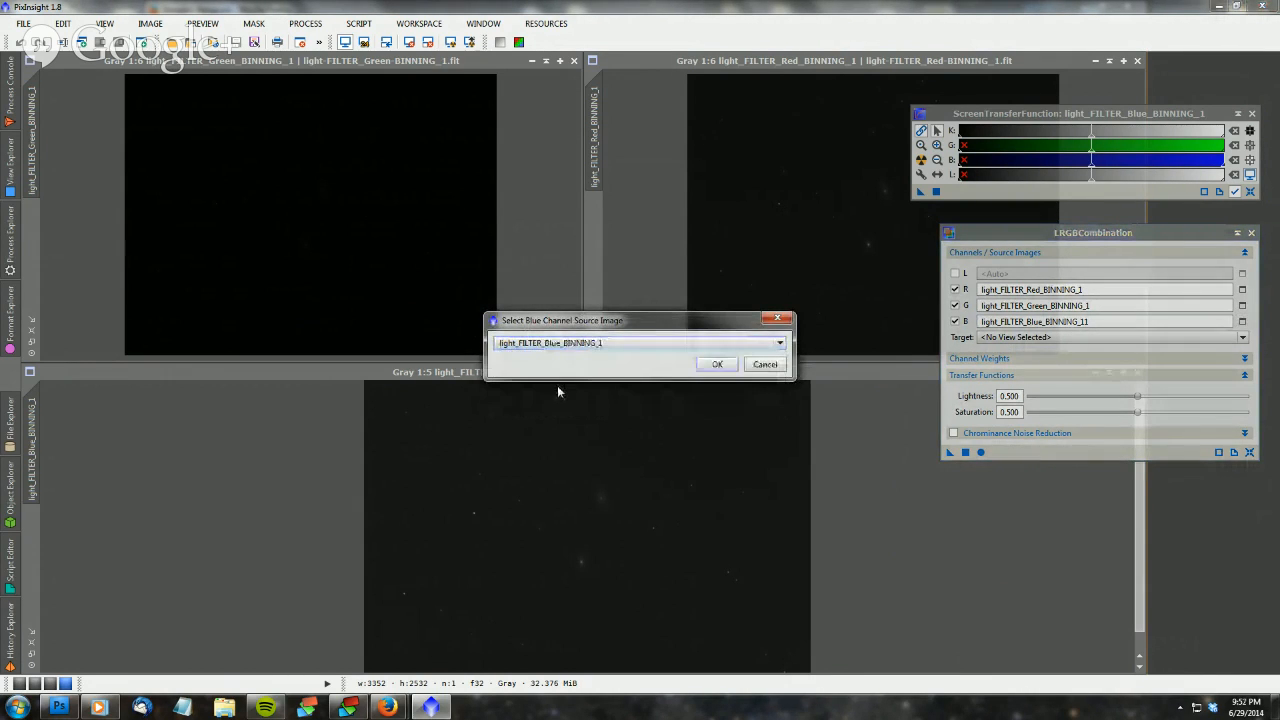
click(717, 364)
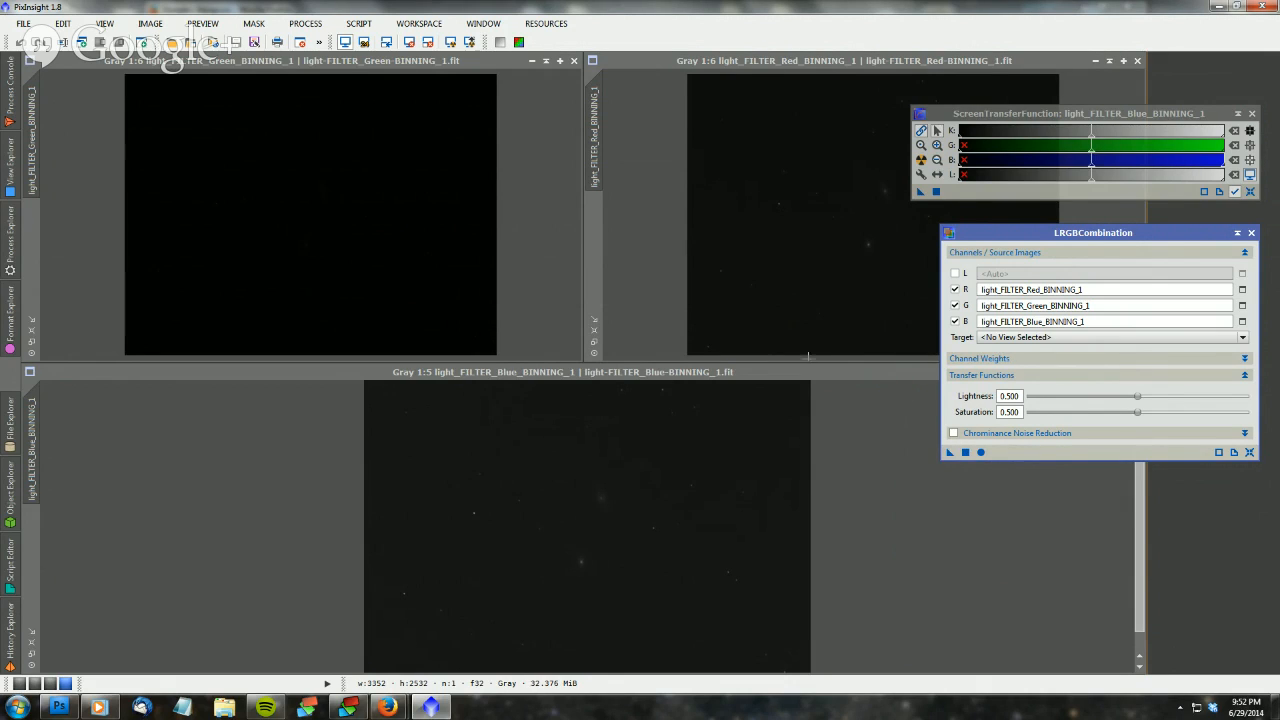
click(981, 453)
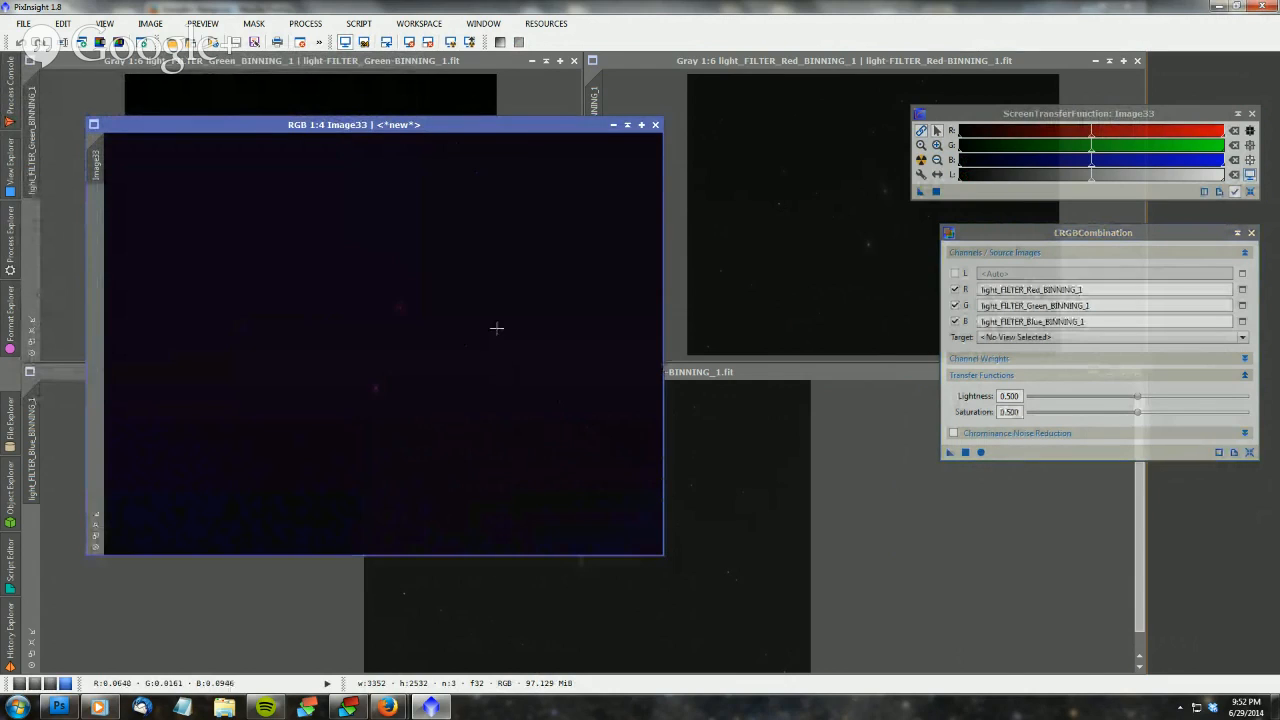
Move the new RGB image clear of the filter images and collapse the green, red and blue filter image windows
drag(348, 125, 501, 165)
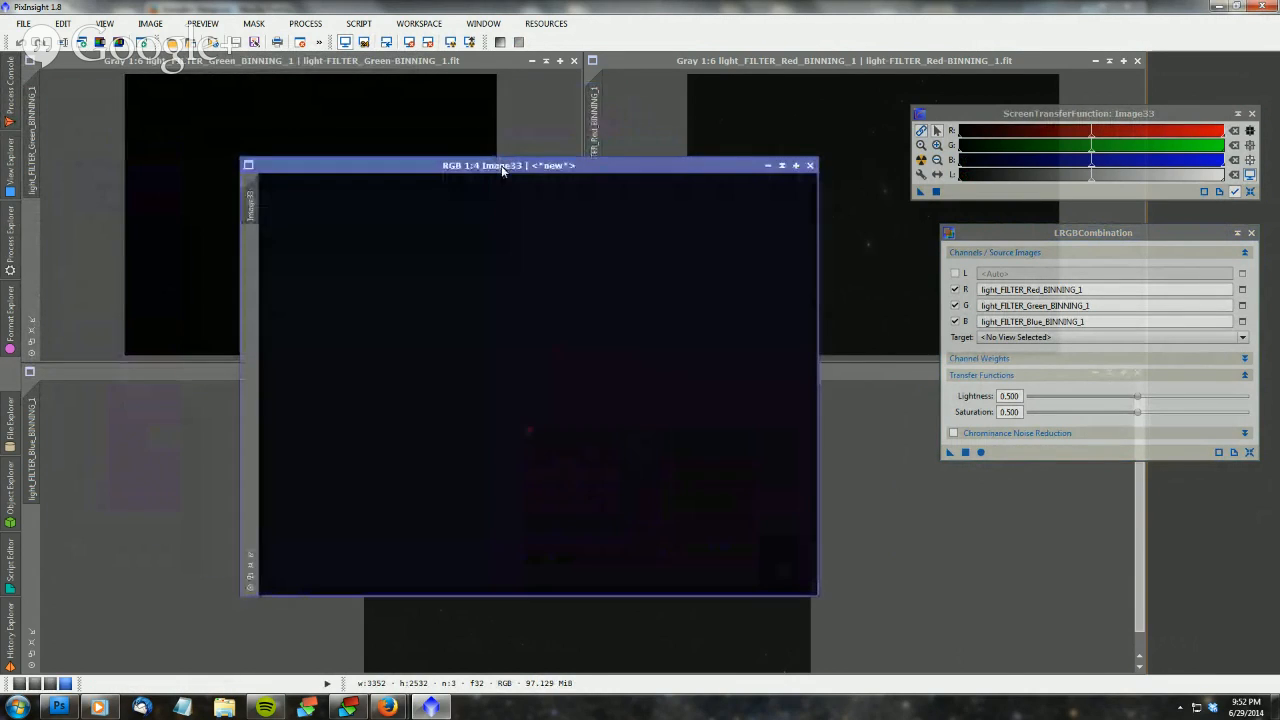
click(546, 60)
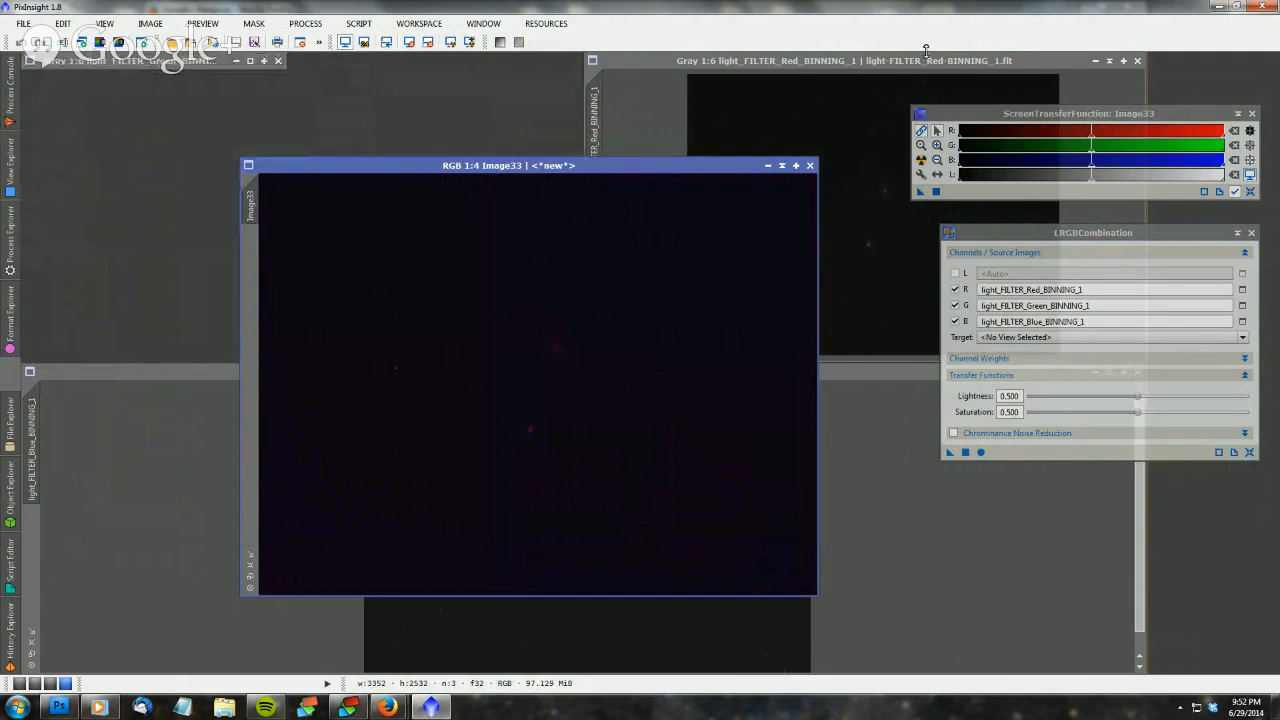
click(1109, 61)
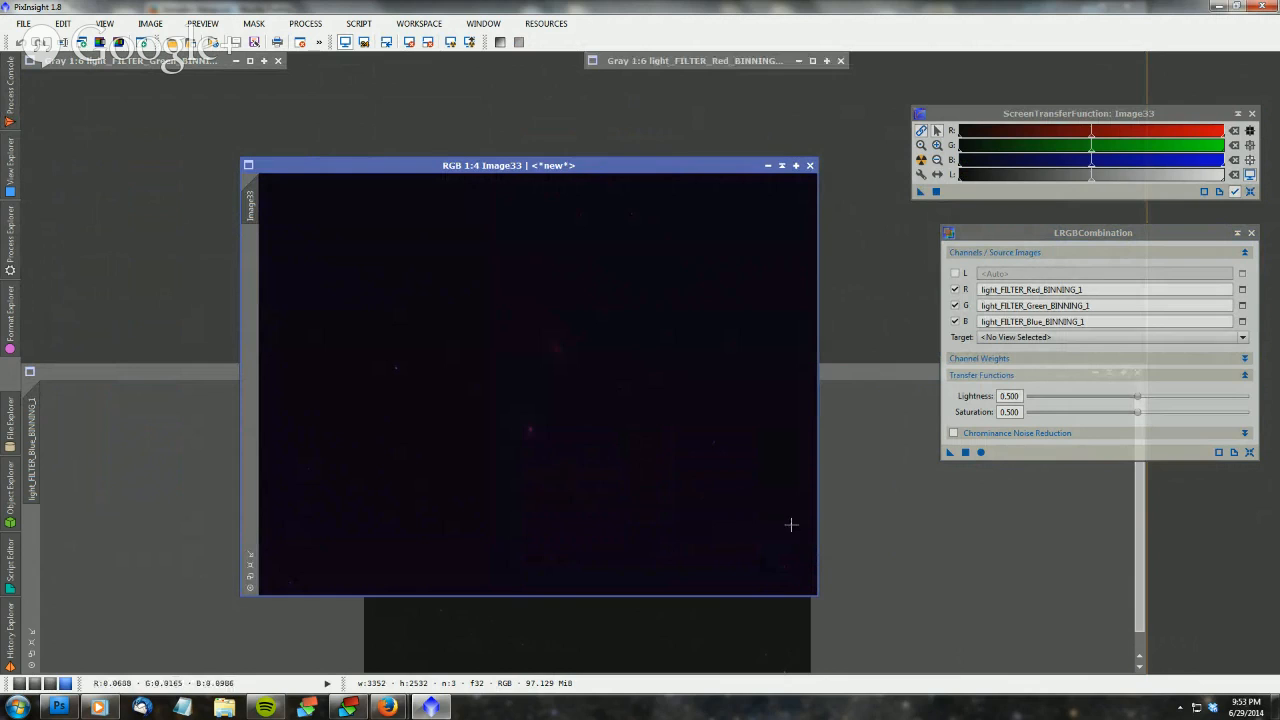
click(876, 378)
drag(876, 376, 556, 224)
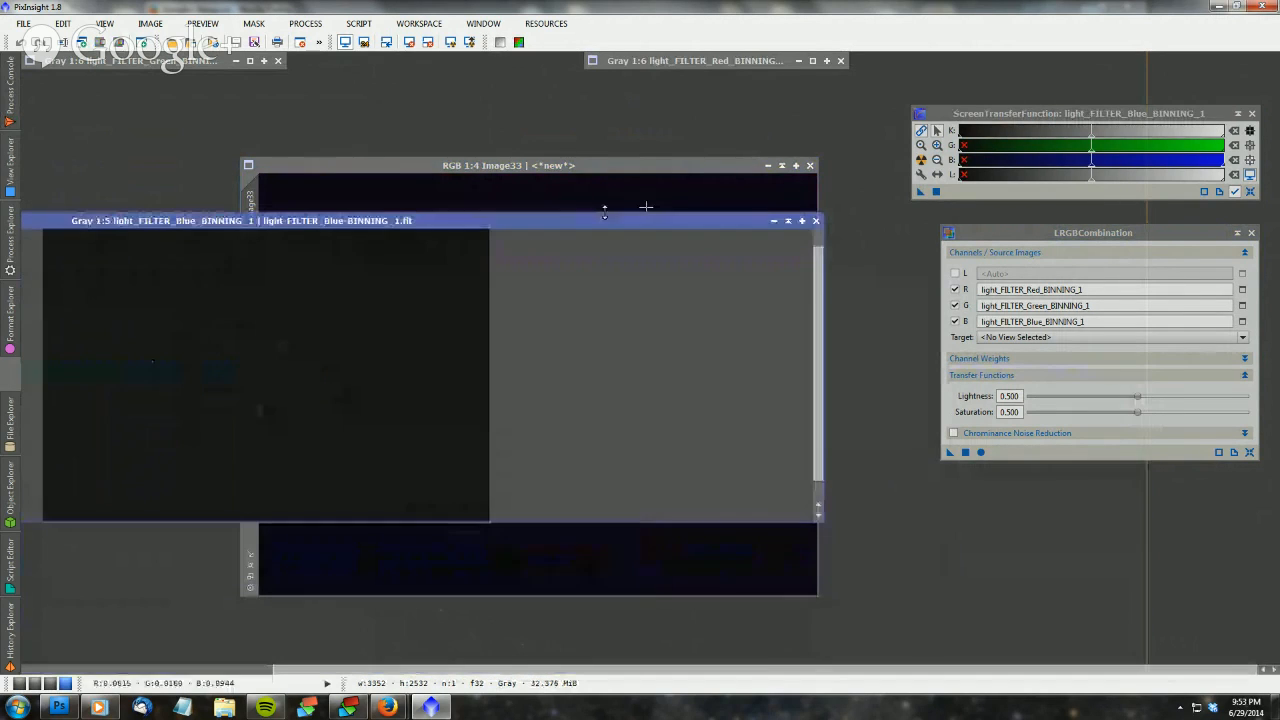
click(788, 221)
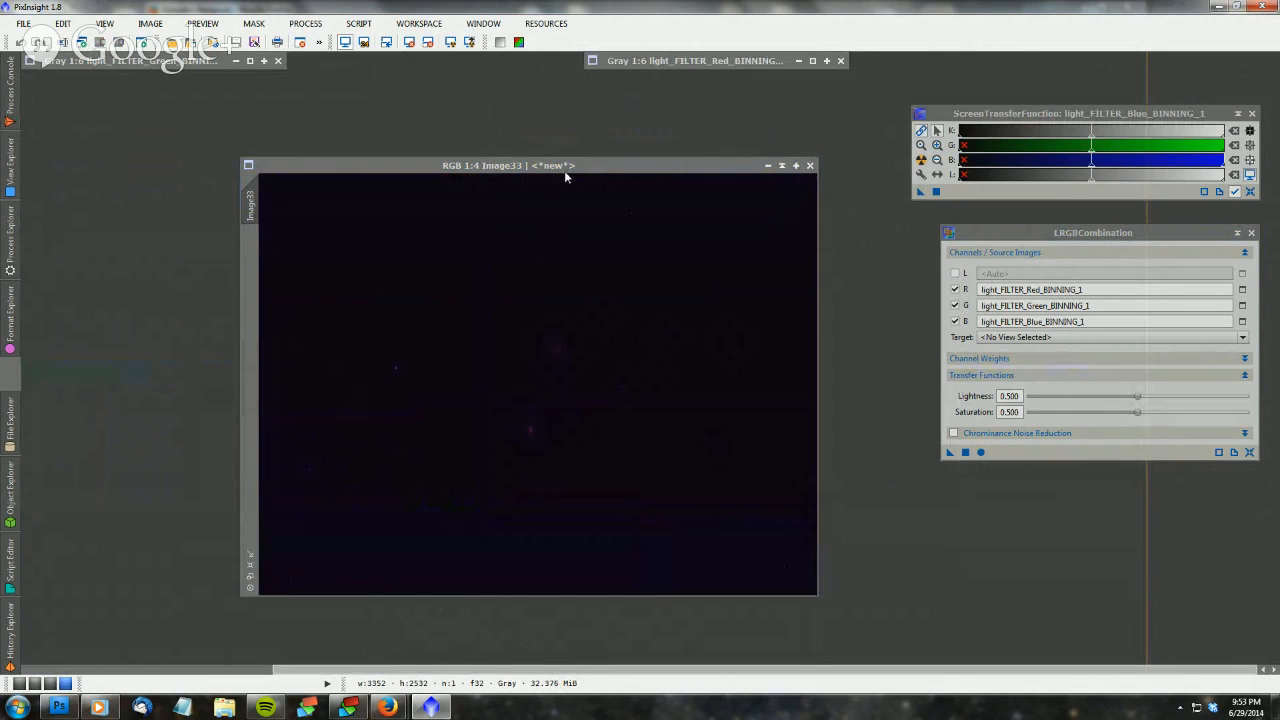
Reposition and enlarge the combined RGB image window in the workspace and show the image at 1:3
drag(450, 160, 251, 93)
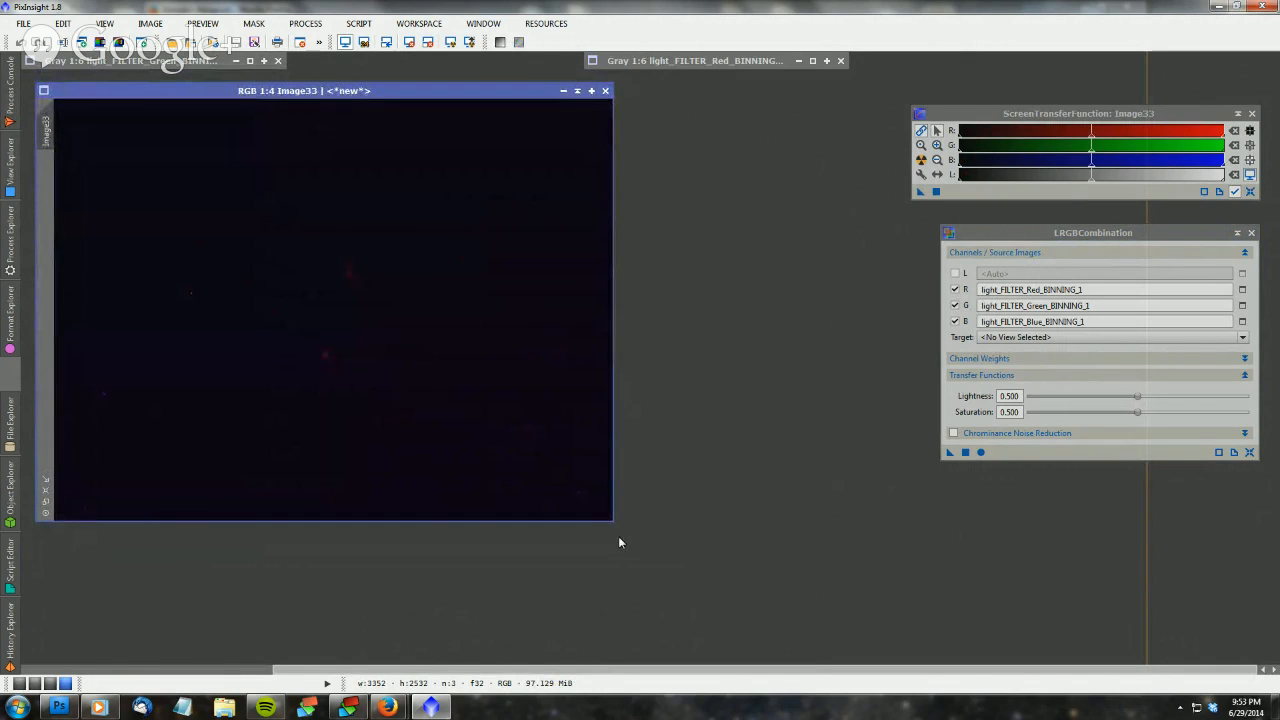
drag(612, 522, 960, 645)
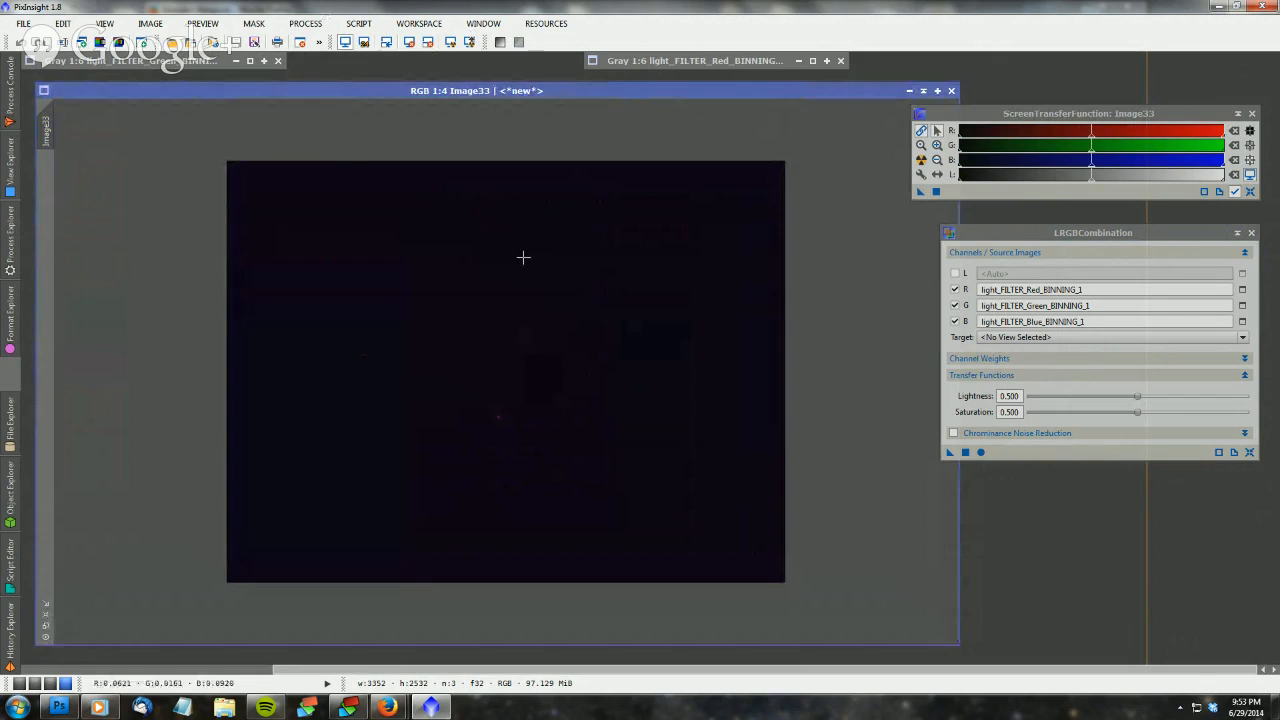
scroll(501, 279, up, 1)
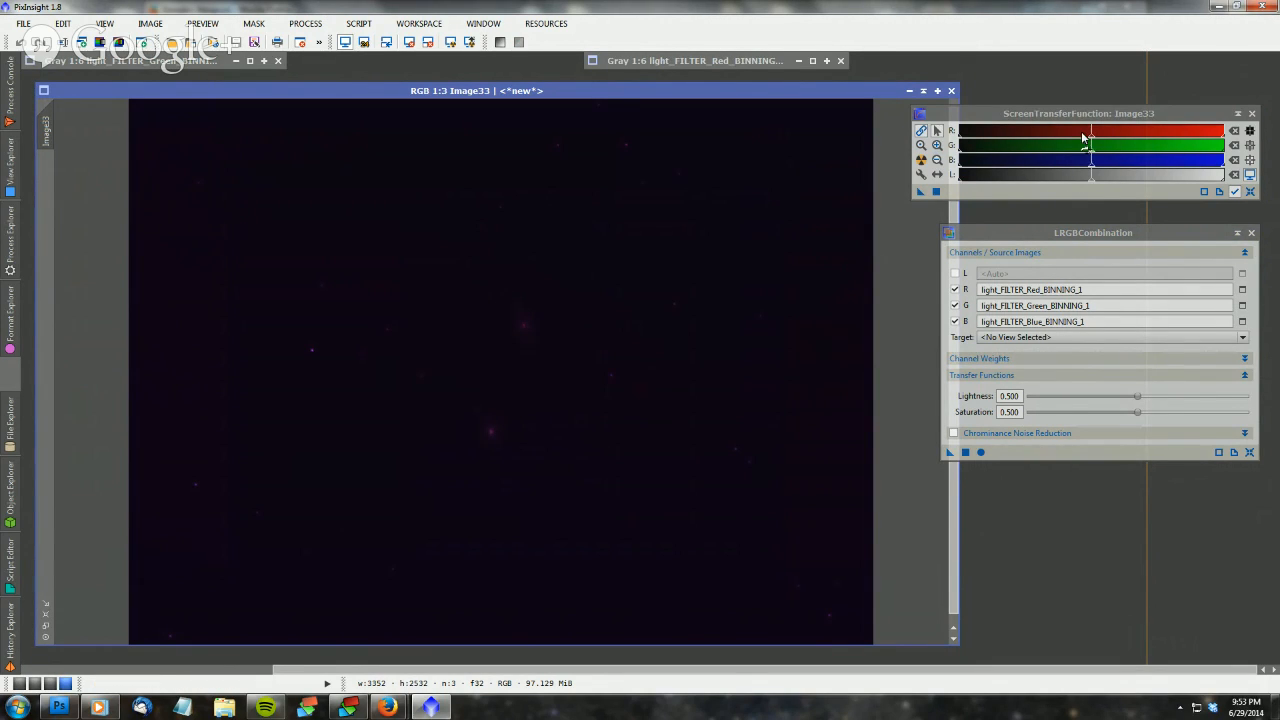
Collapse the LRGBCombination window, park it above ScreenTransferFunction and shift the ScreenTransferFunction window slightly
click(1237, 232)
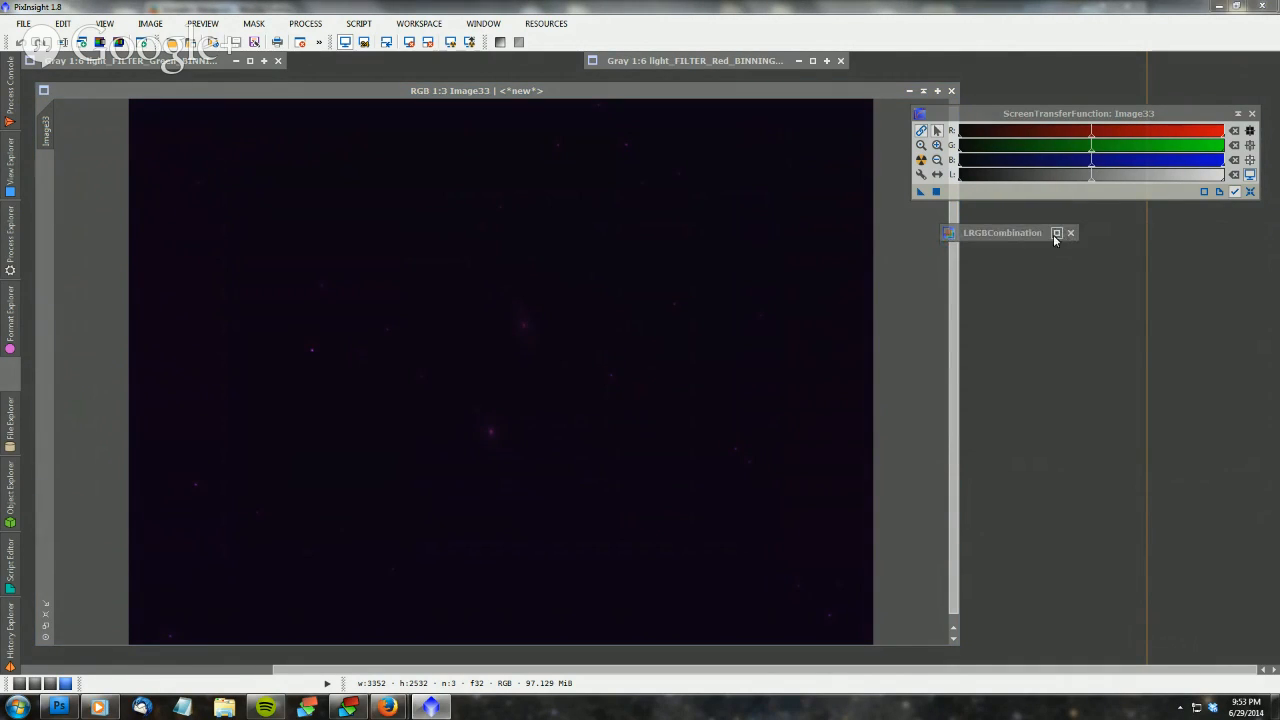
drag(1006, 236, 1186, 76)
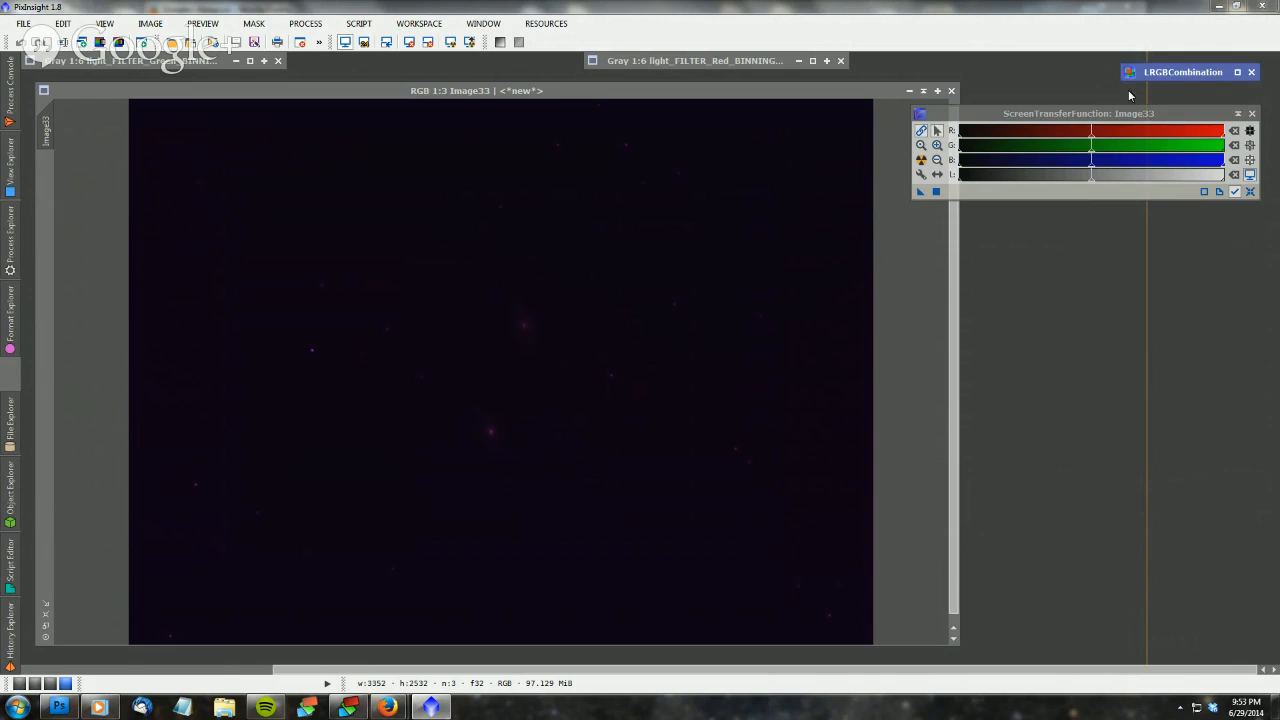
mouse_move(1087, 116)
mouse_down()
mouse_move(1117, 132)
mouse_move(1073, 124)
mouse_up()
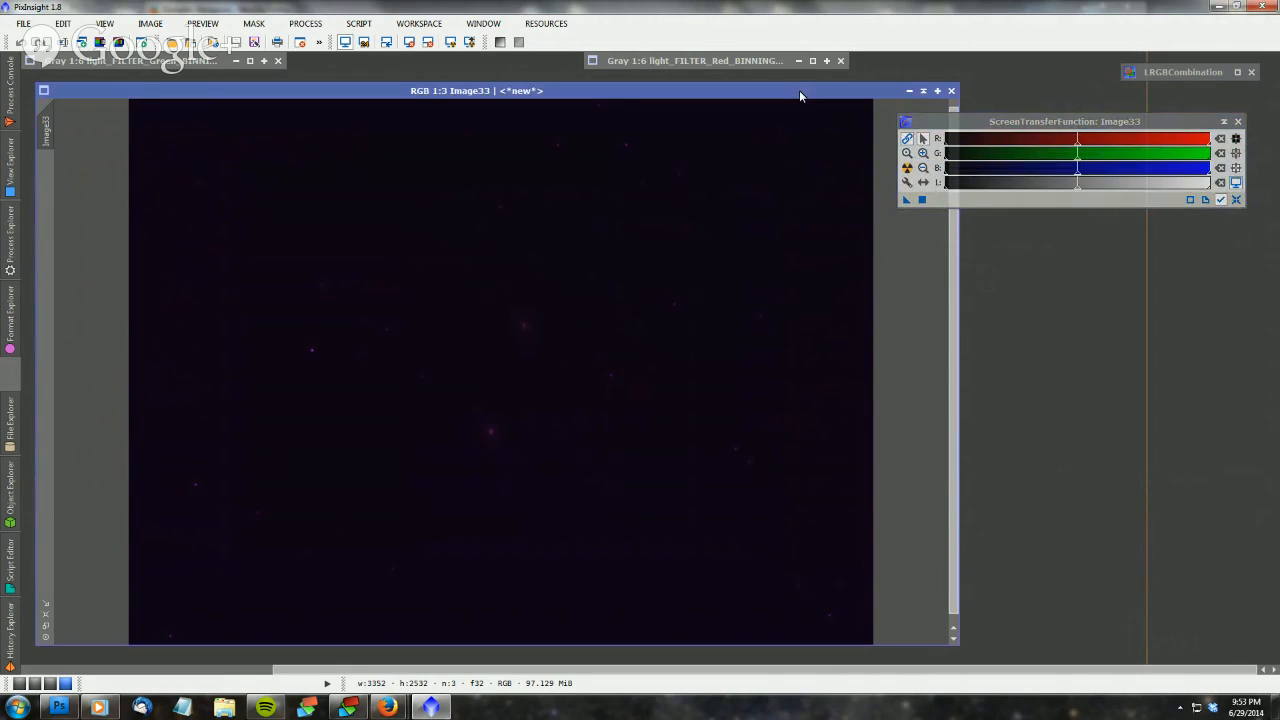
Shift the ScreenTransferFunction window off the RGB image and auto-stretch that image with the RGB channels unlinked
drag(1009, 123, 1021, 105)
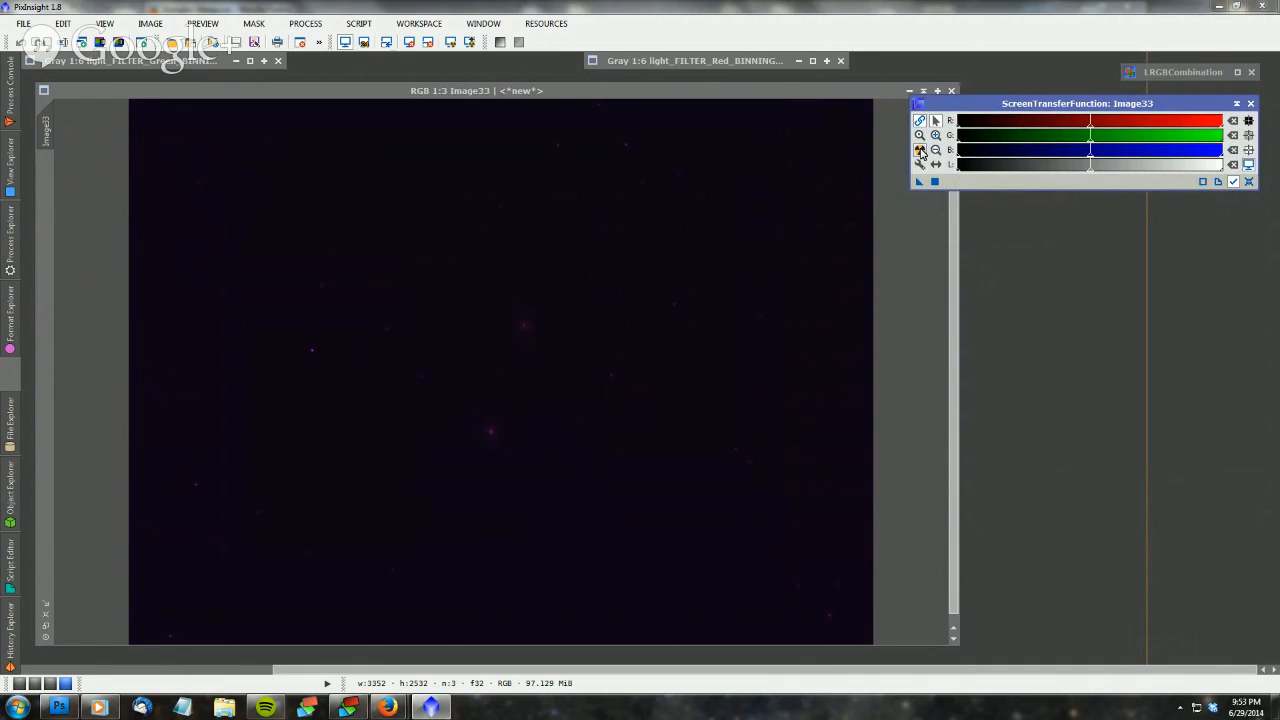
click(920, 151)
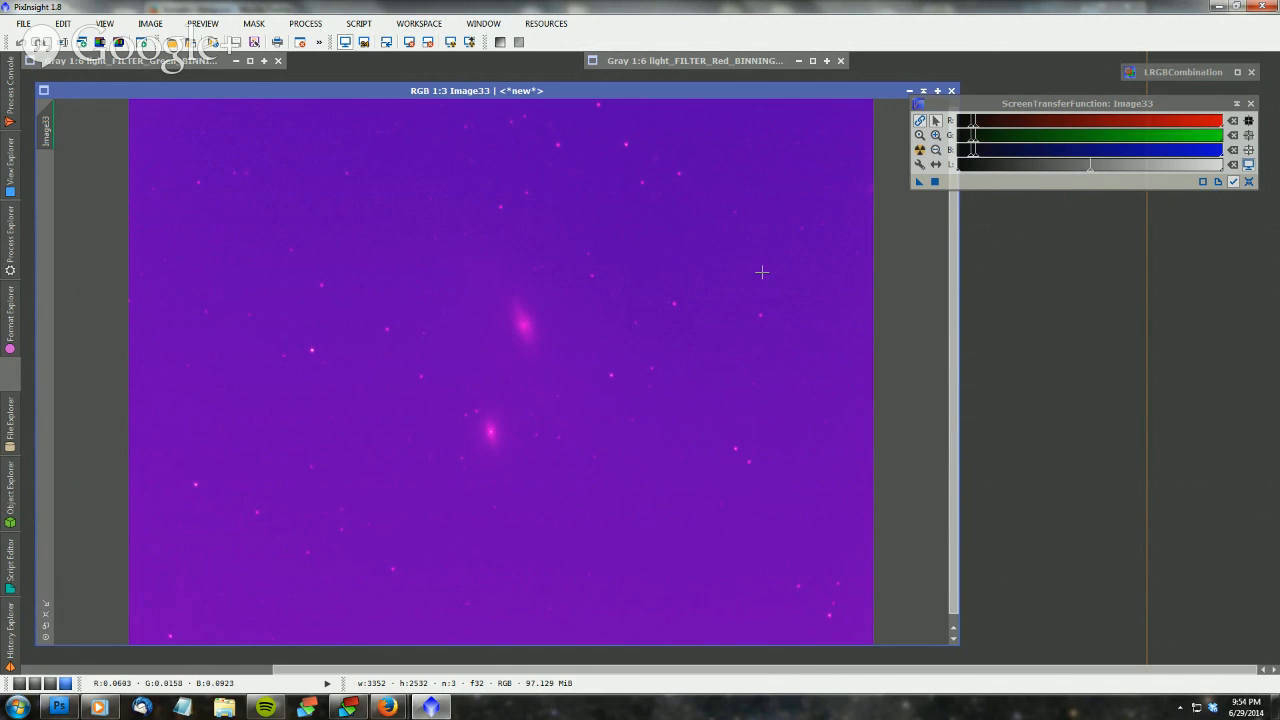
click(923, 131)
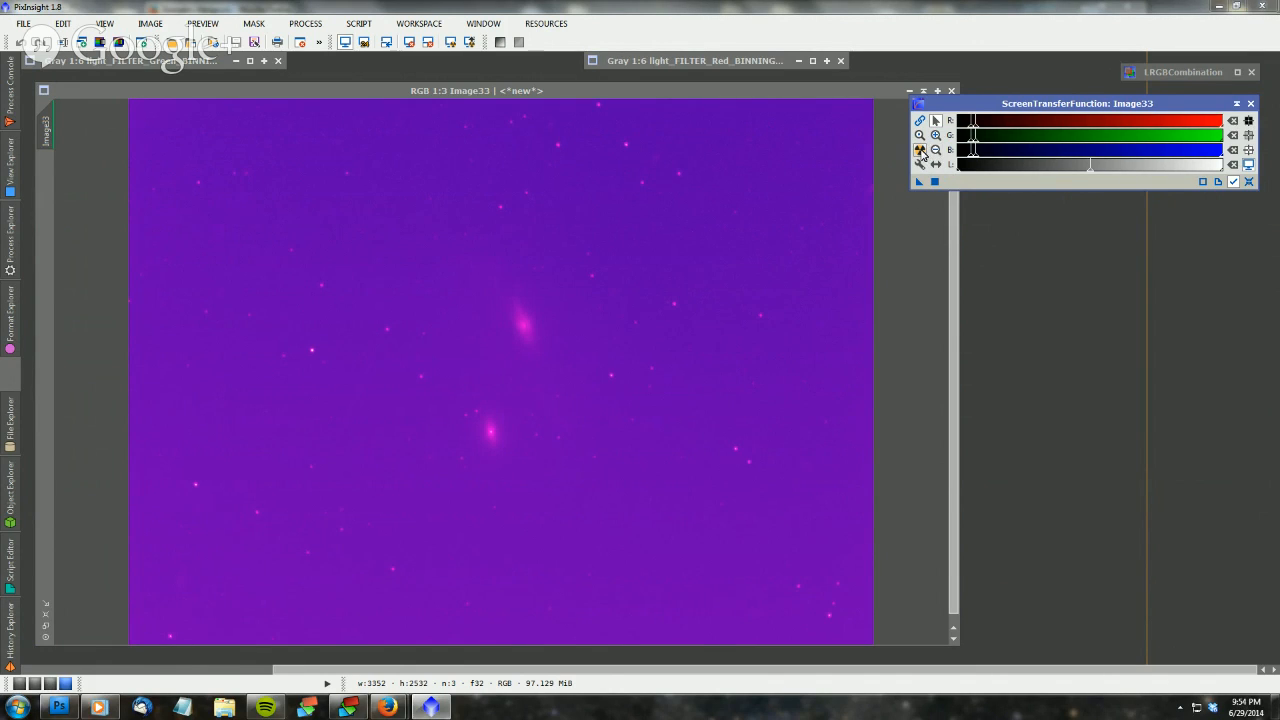
click(920, 150)
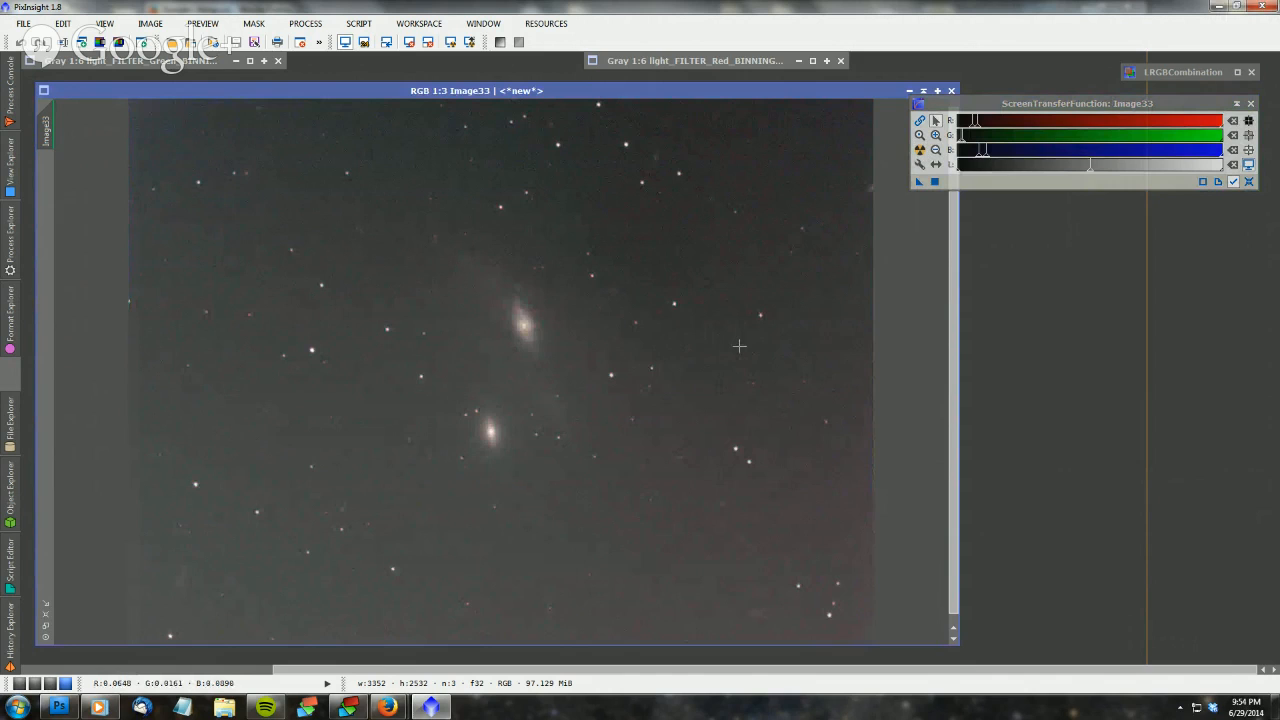
Link the RGB channels in ScreenTransferFunction and try adjusting the screen stretch manually with the channel sliders
click(921, 122)
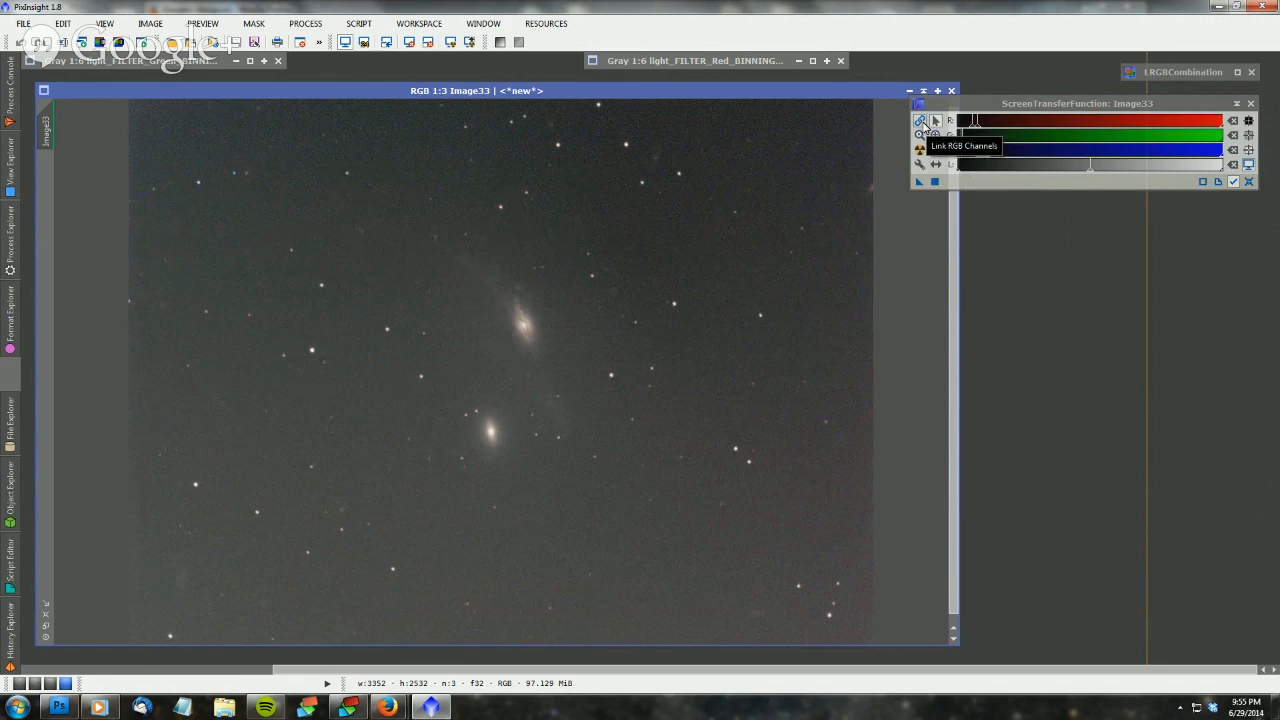
click(921, 127)
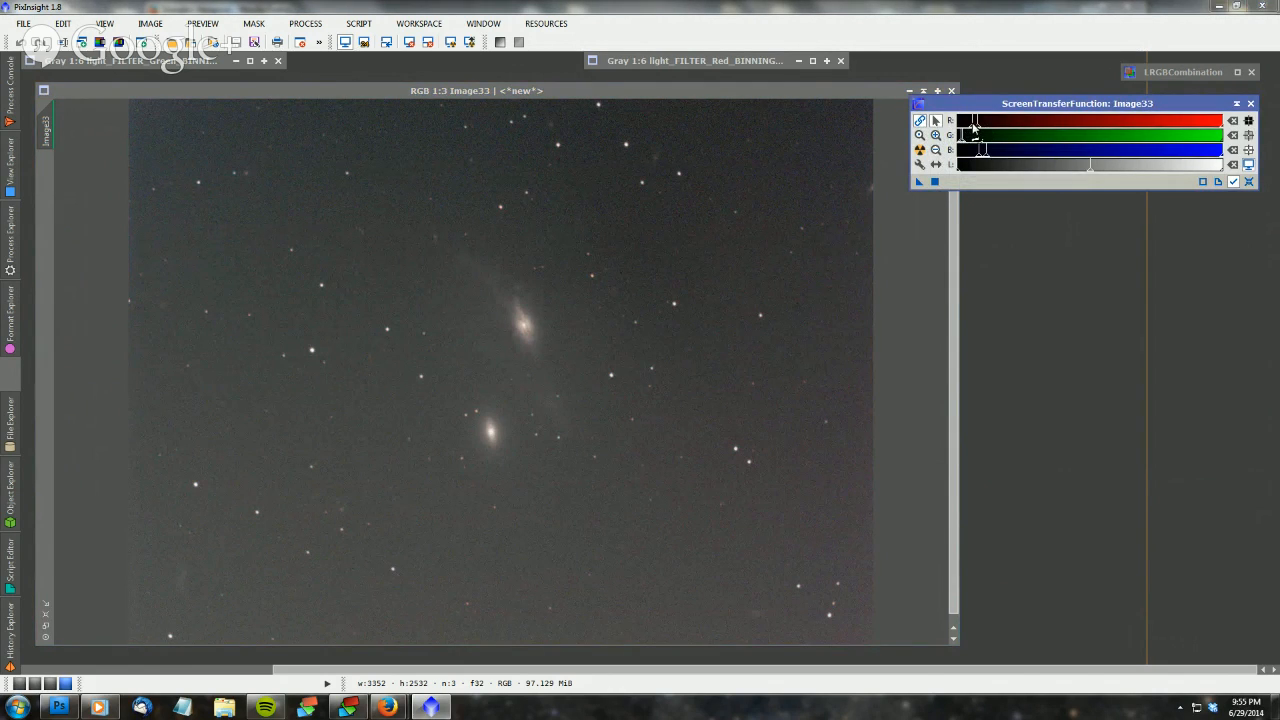
drag(974, 124, 974, 125)
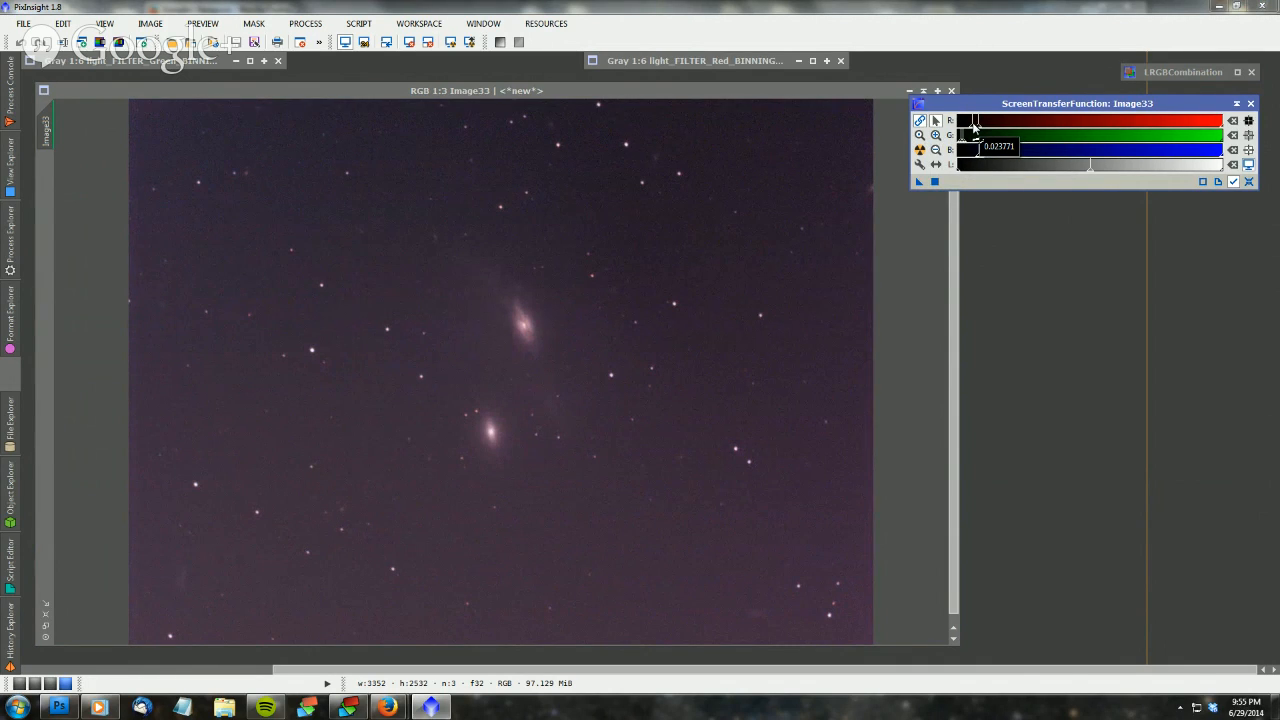
drag(974, 125, 971, 125)
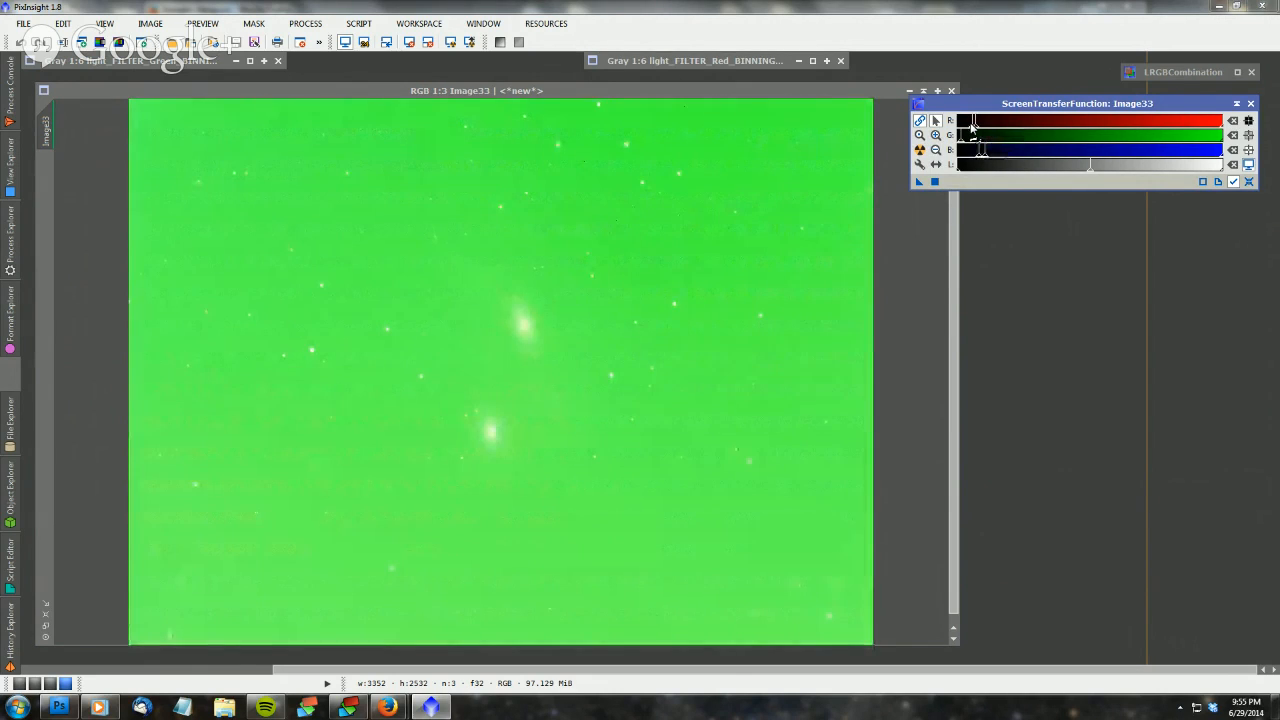
Compare linked and unlinked auto-stretches, try another slider adjustment, and restore the unlinked auto-stretch on the RGB image
click(919, 149)
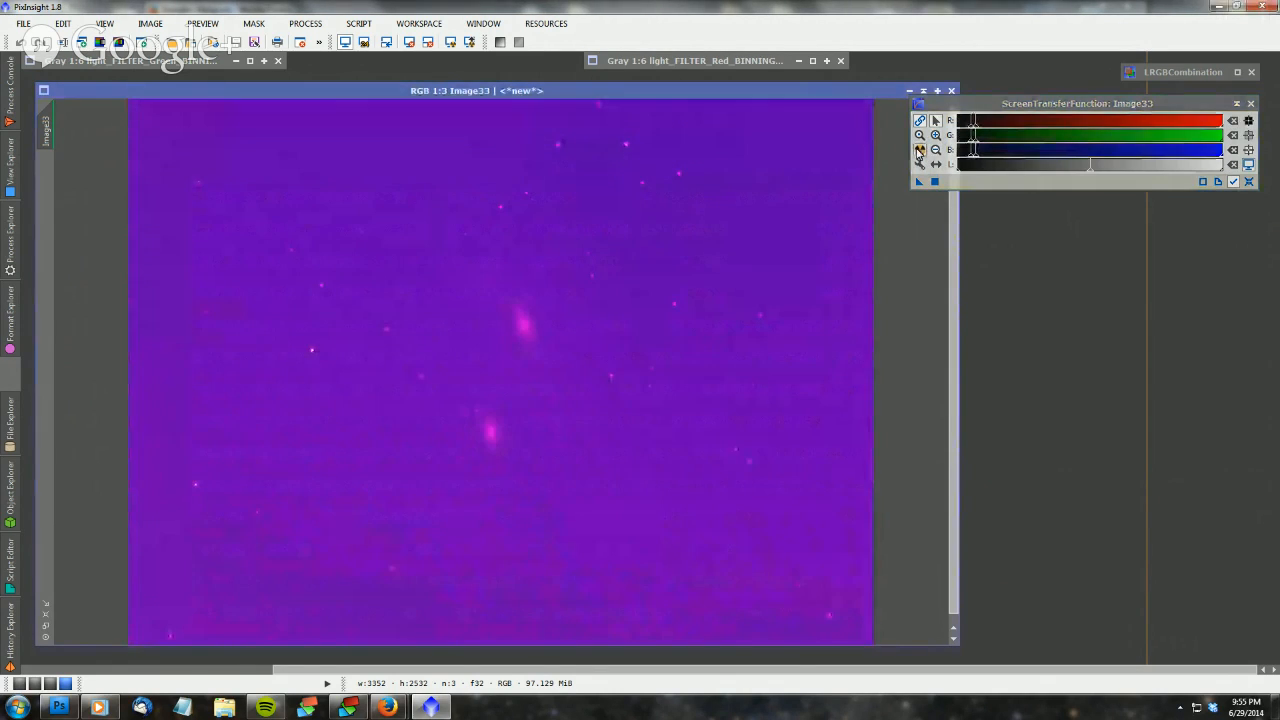
click(919, 120)
click(919, 149)
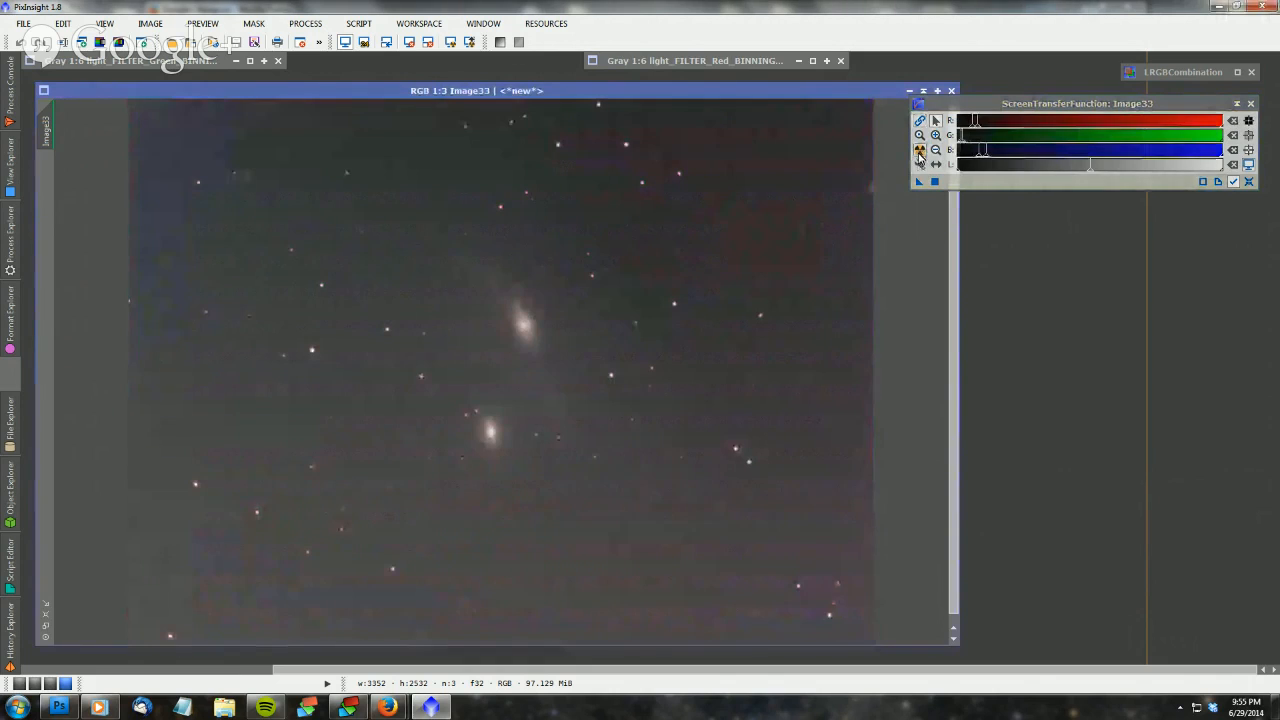
drag(979, 133, 971, 127)
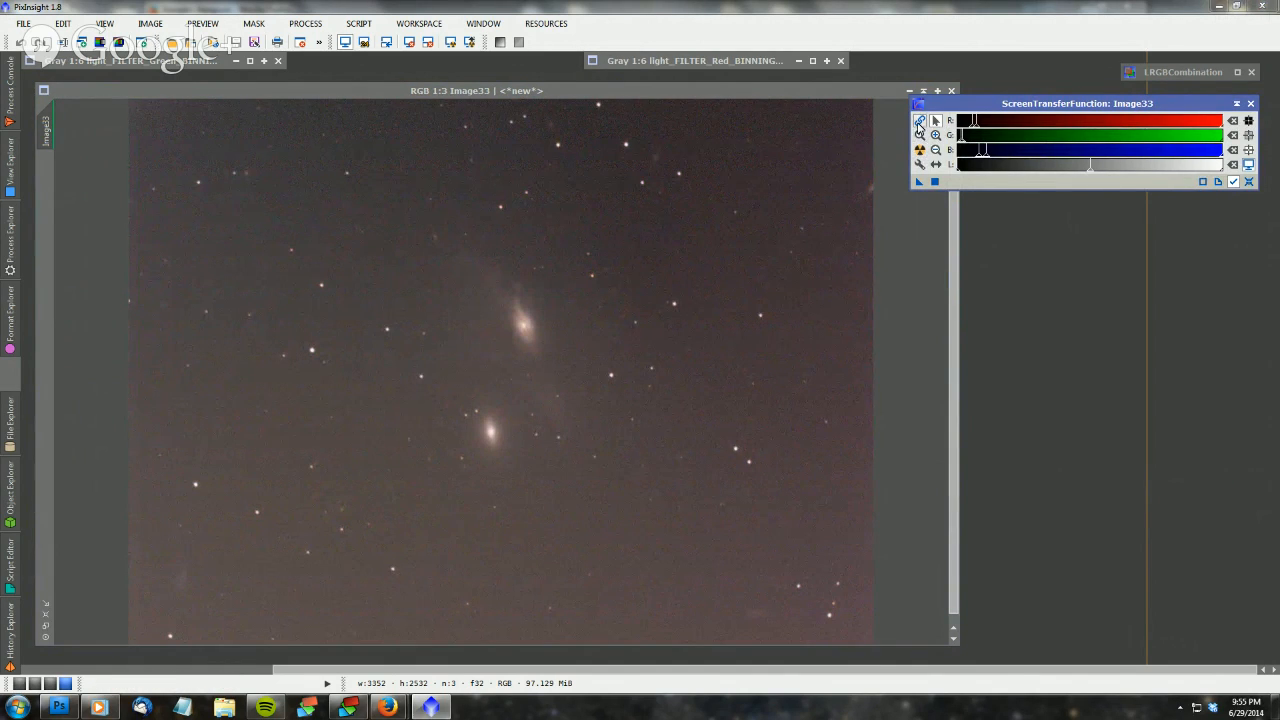
click(919, 121)
click(919, 150)
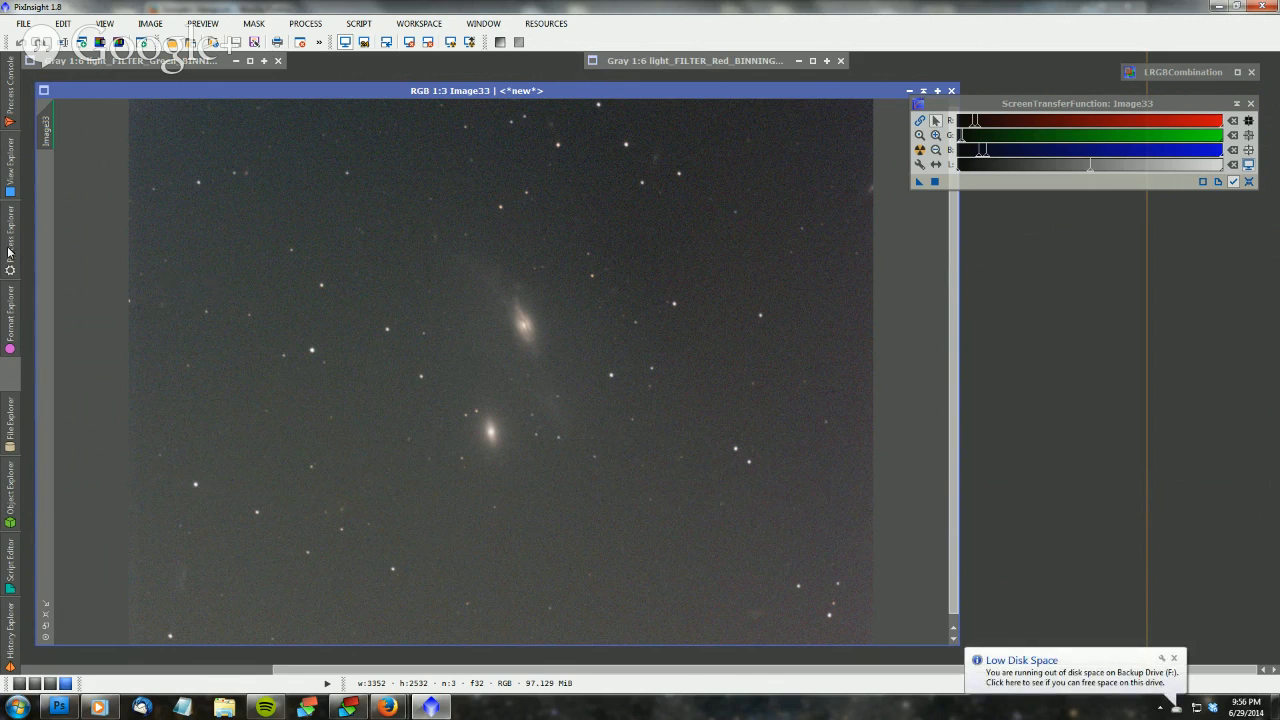
Try to open the DynamicBackgroundExtraction process from the favorite processes
mouse_move(11, 262)
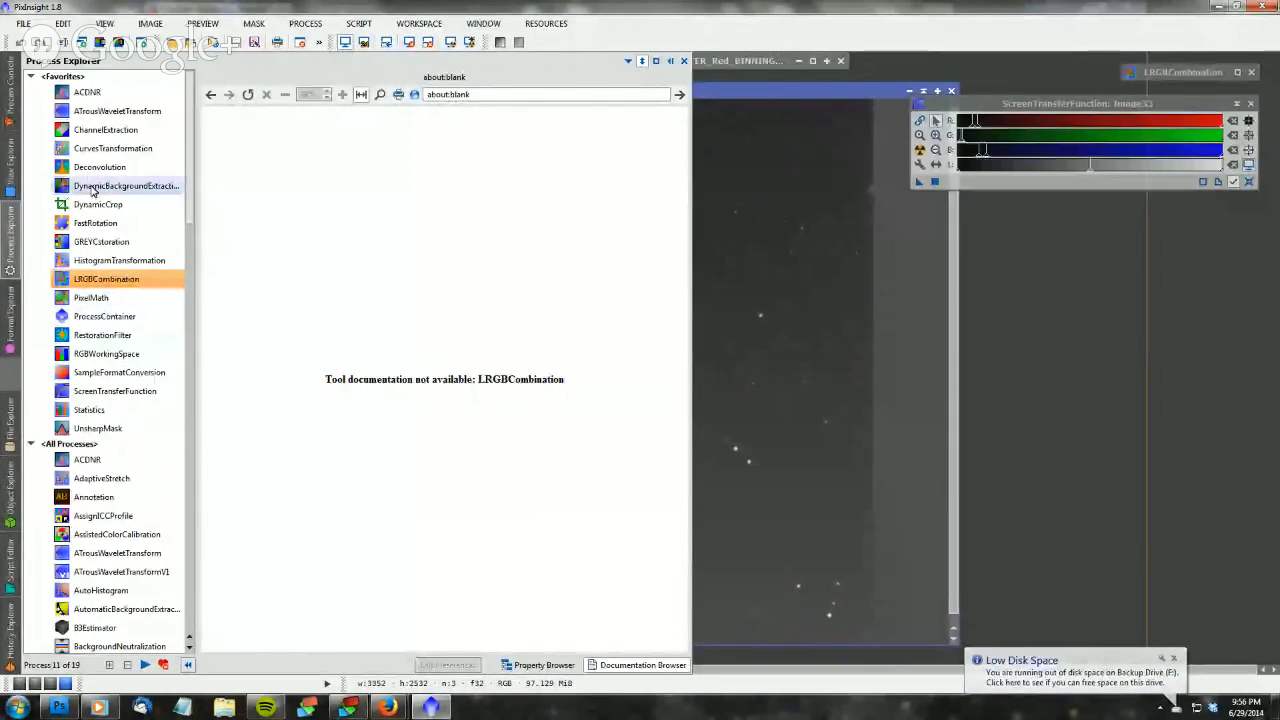
double_click(93, 188)
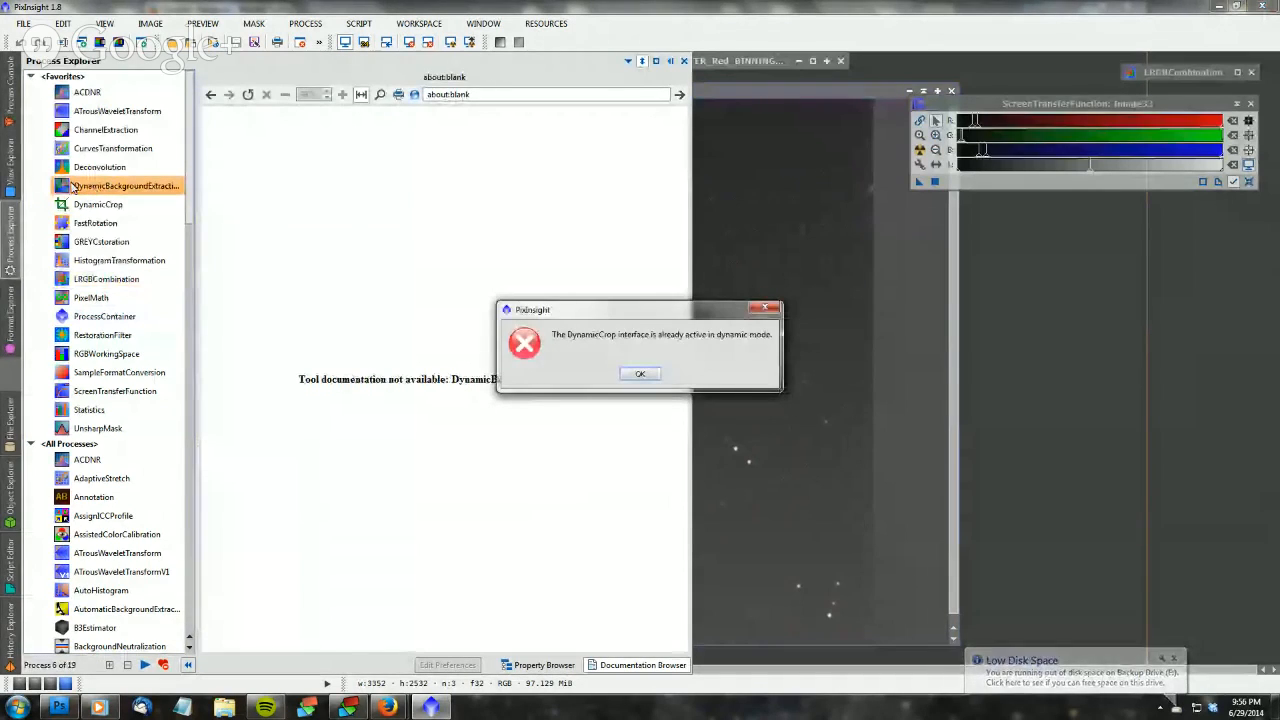
click(641, 374)
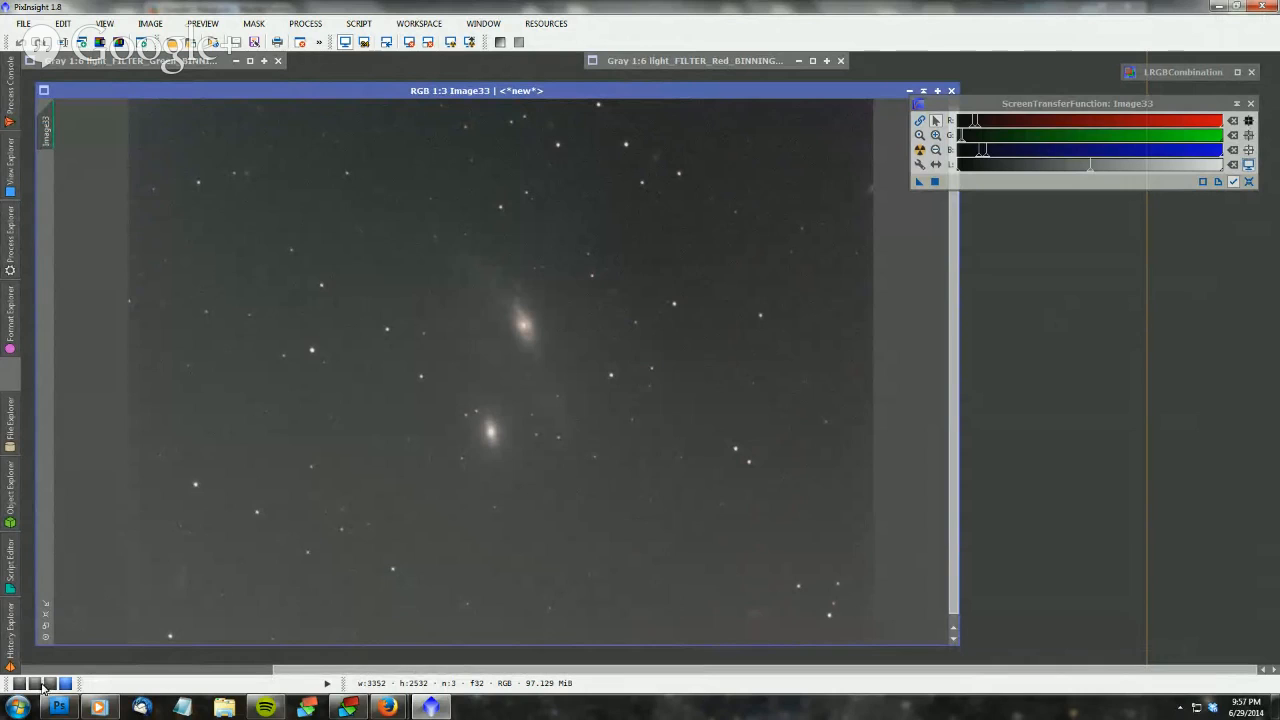
In Workspace01, close ColorCalibration, TGVDenoise, HistogramTransformation and DynamicCrop, and return to the workspace holding the combined RGB image
mouse_move(17, 686)
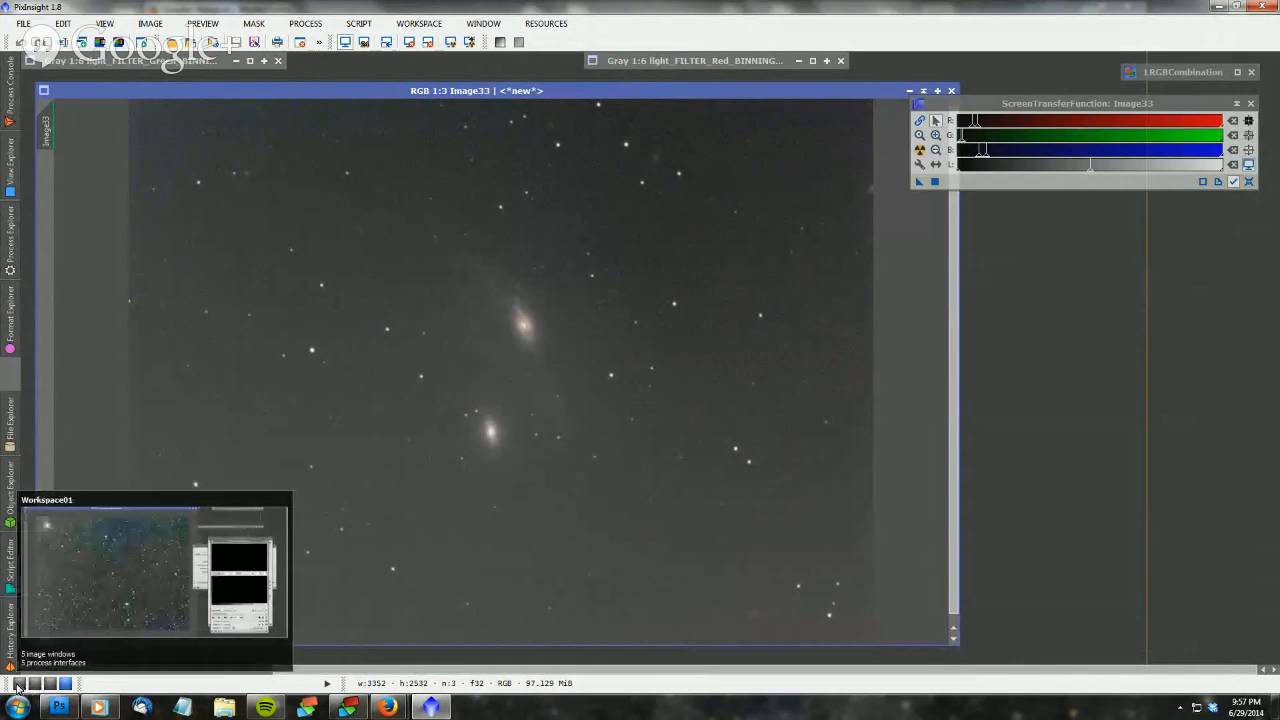
click(17, 686)
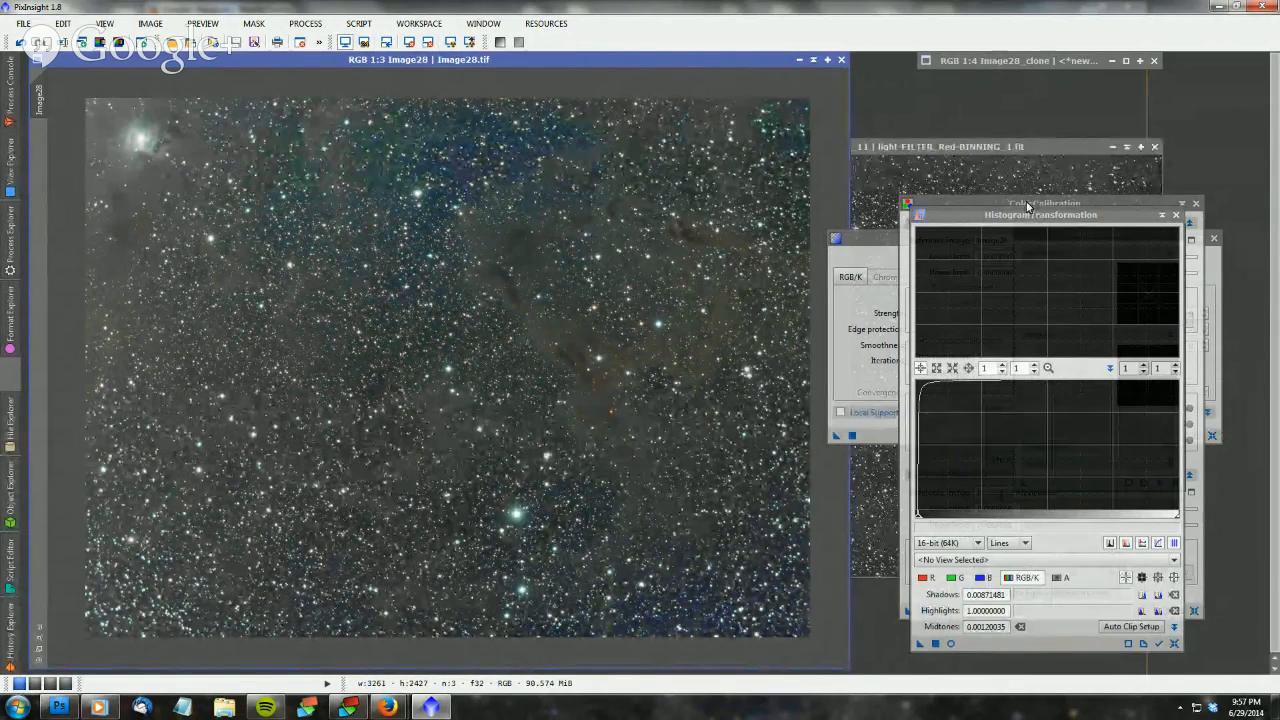
click(867, 242)
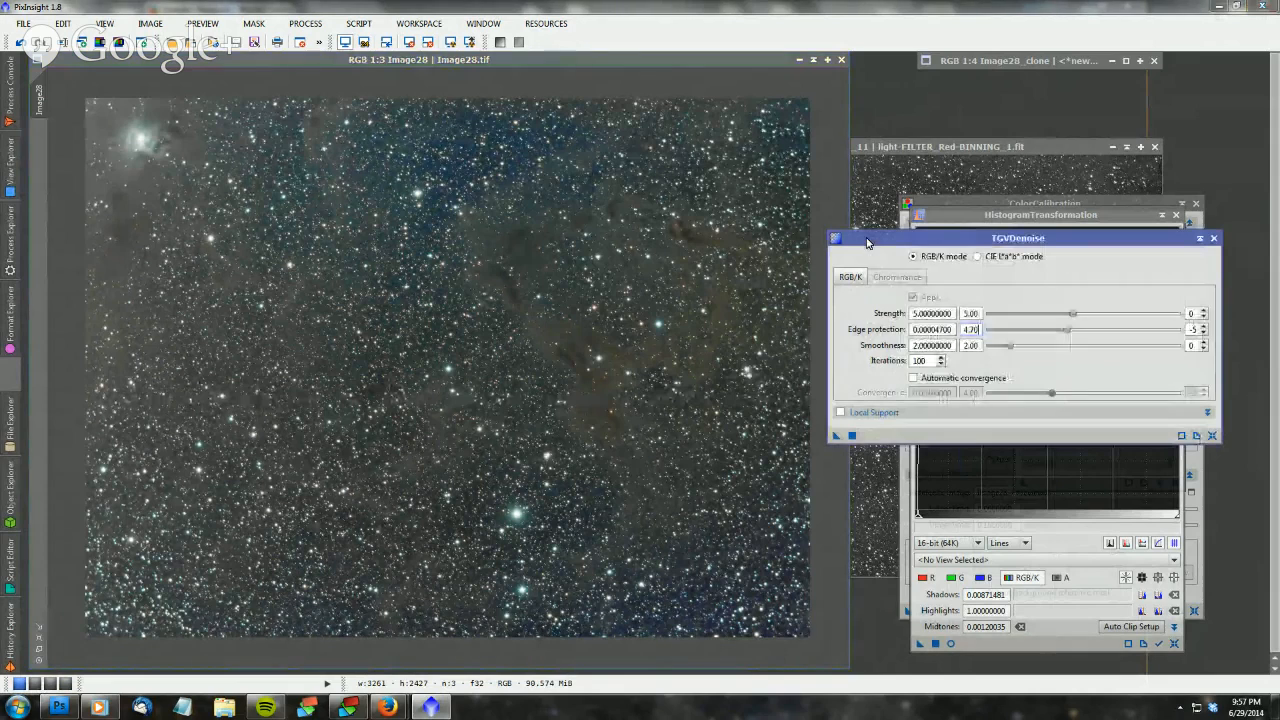
click(1018, 205)
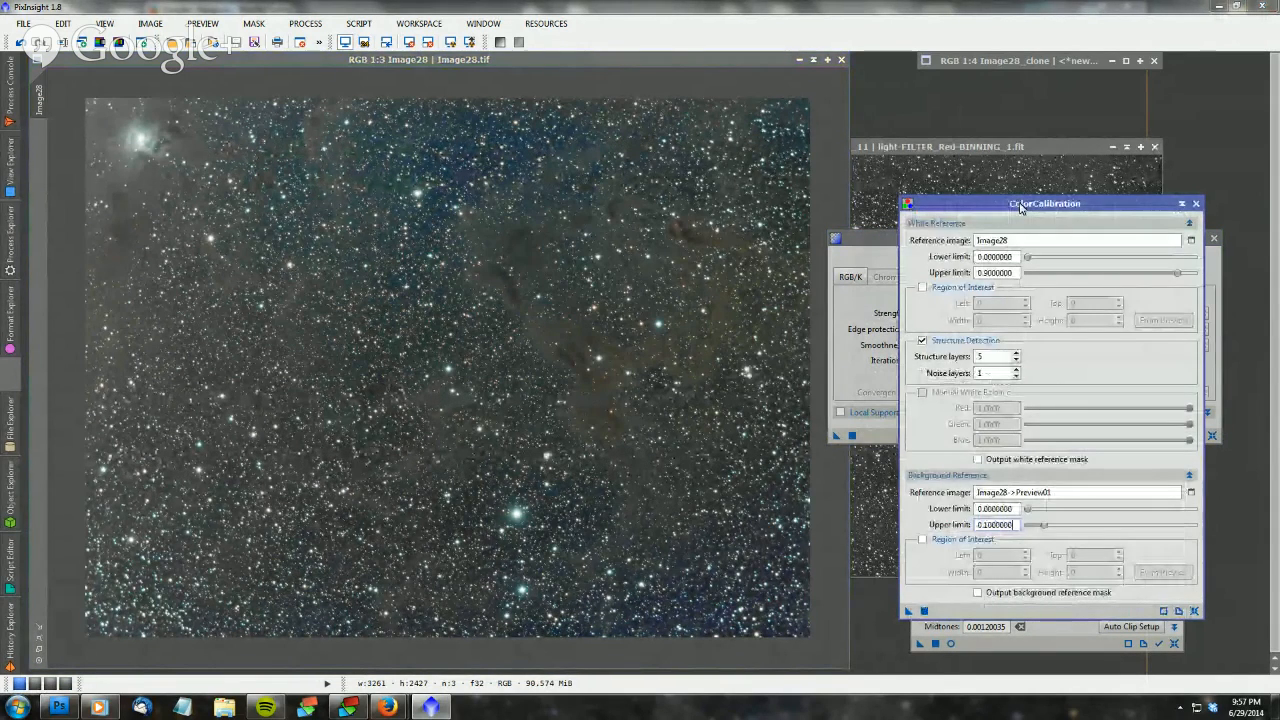
click(1196, 203)
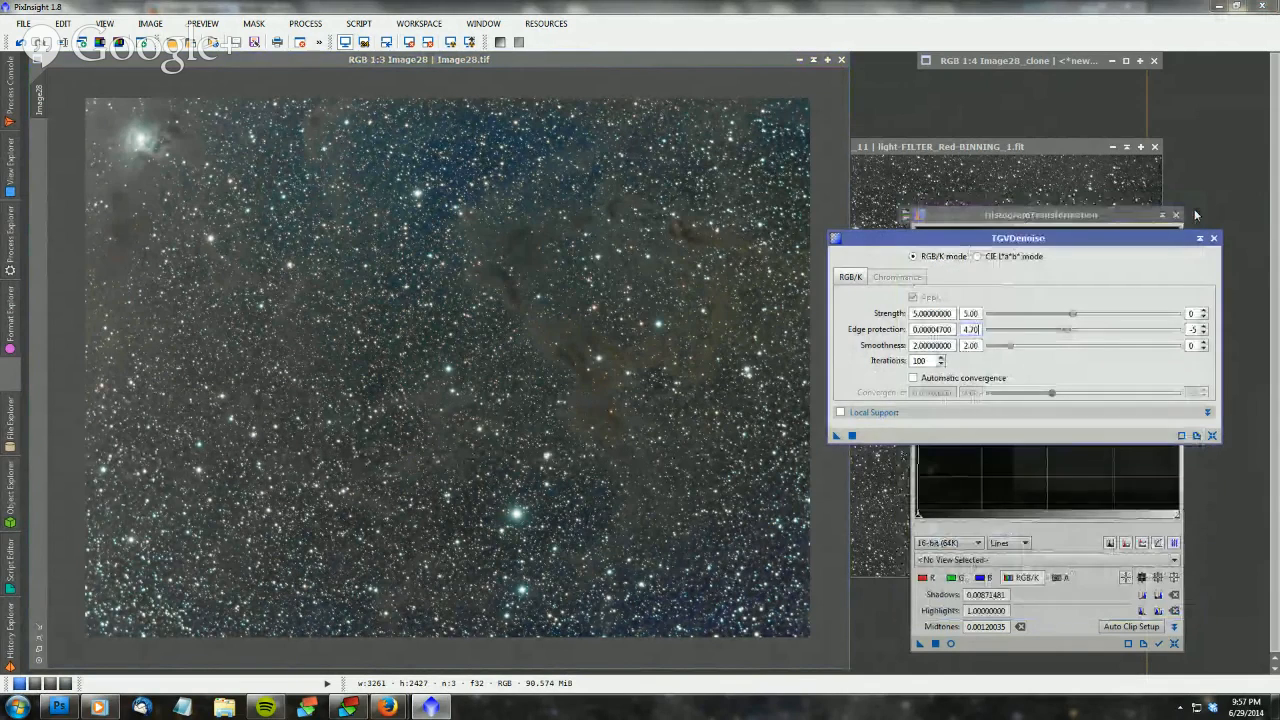
click(1214, 238)
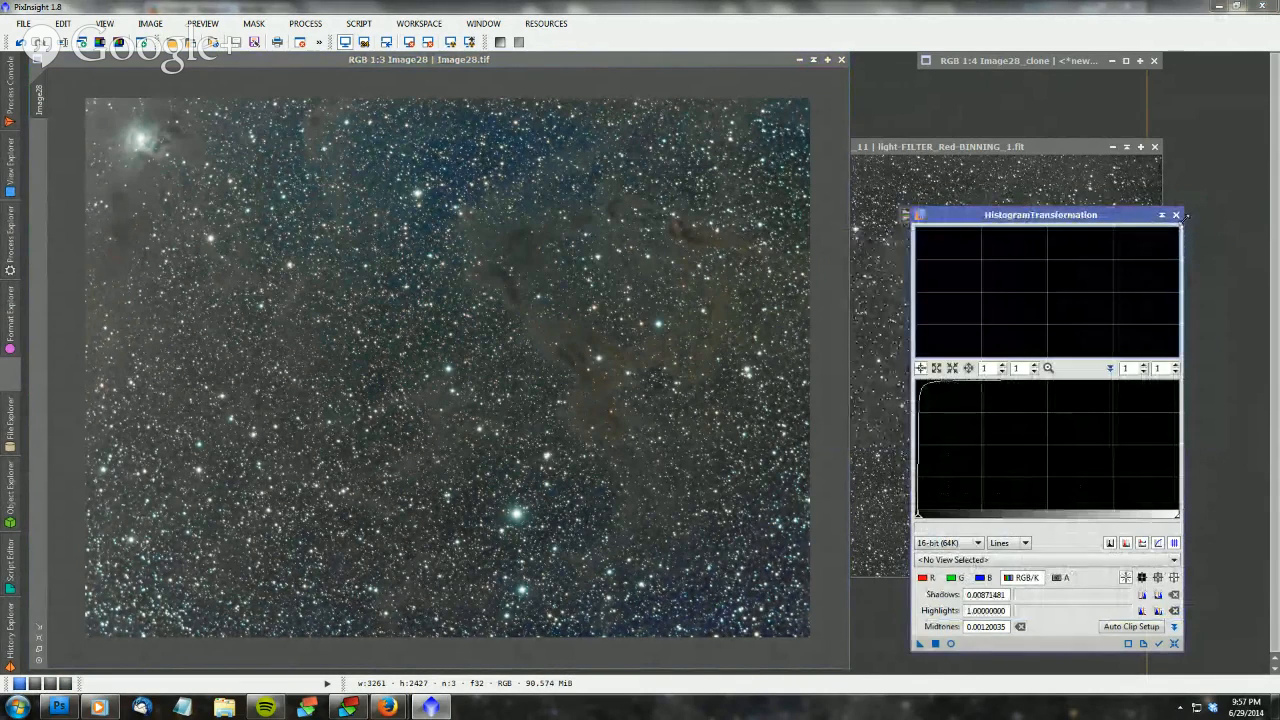
click(1176, 215)
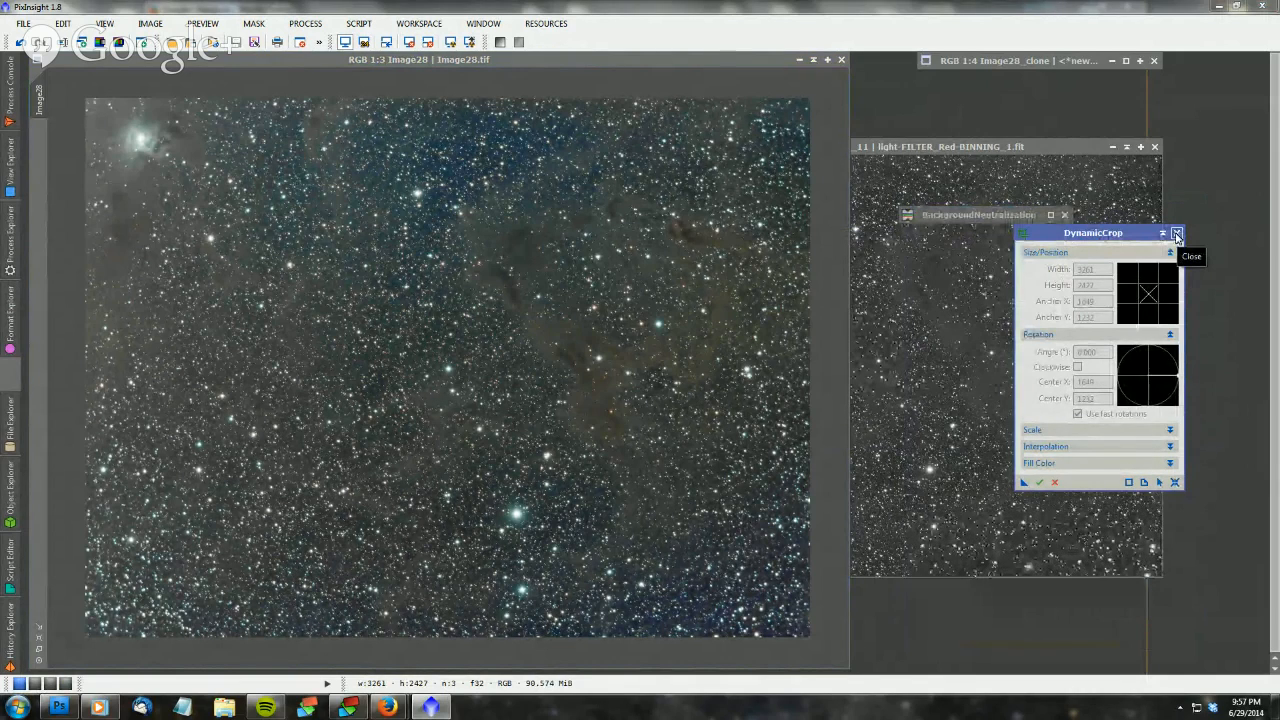
click(1177, 233)
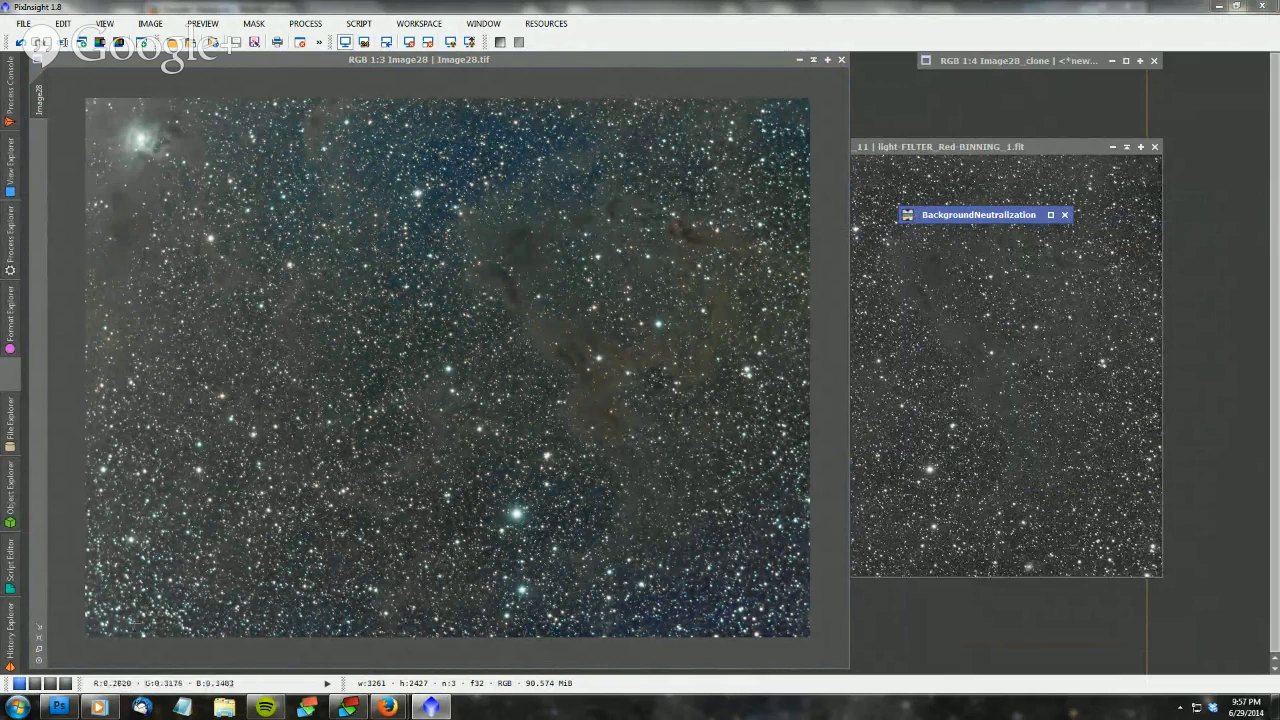
click(65, 683)
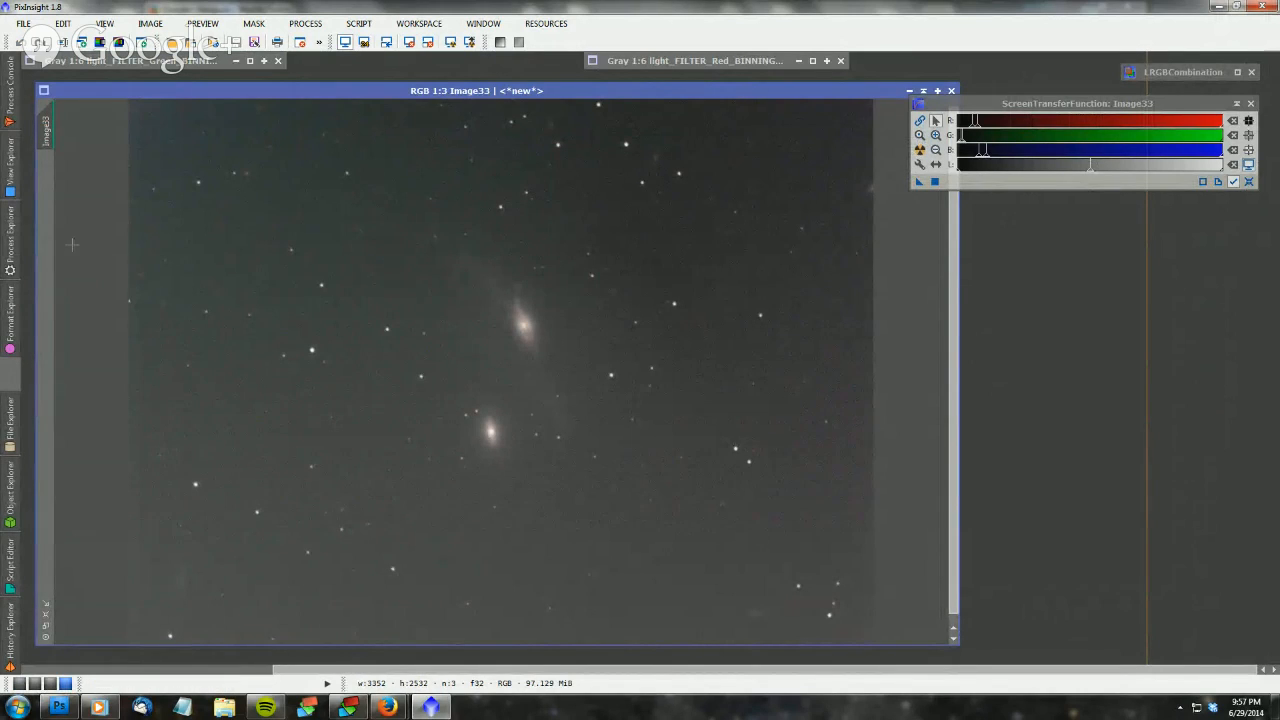
Start DynamicBackgroundExtraction on the combined RGB image, with its window parked below ScreenTransferFunction and the Sample Generation settings expanded
click(10, 245)
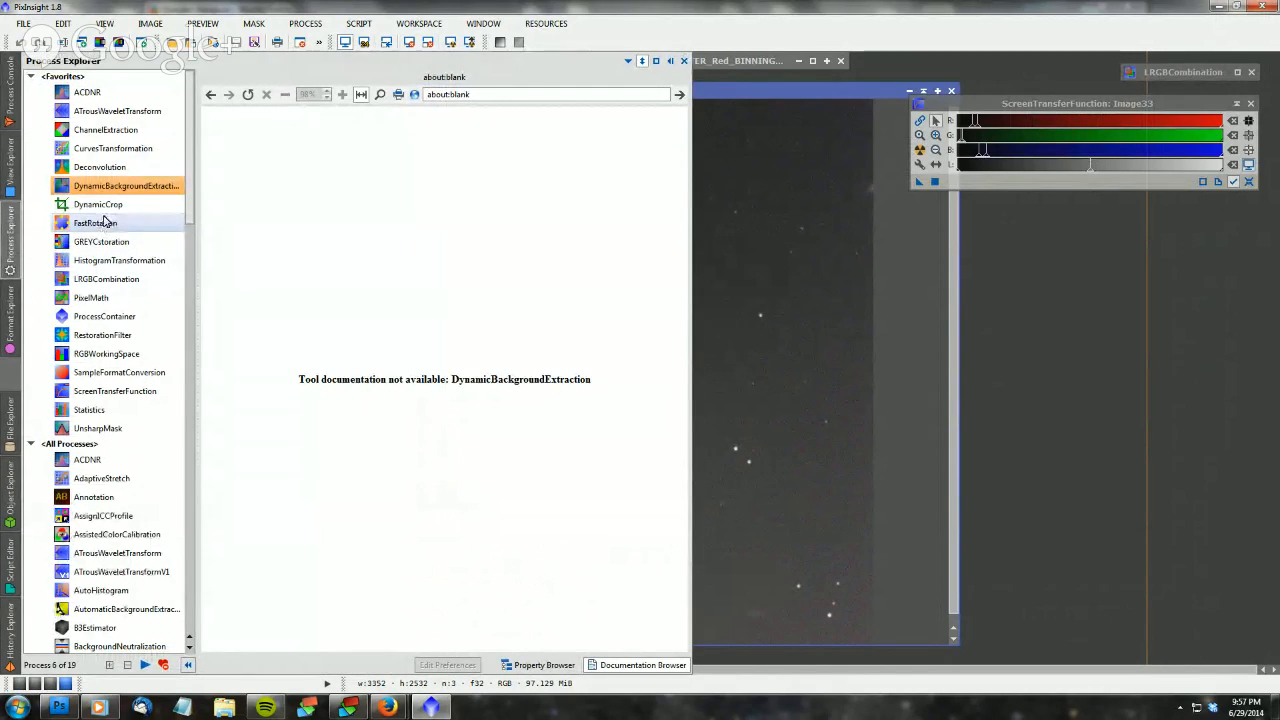
double_click(94, 187)
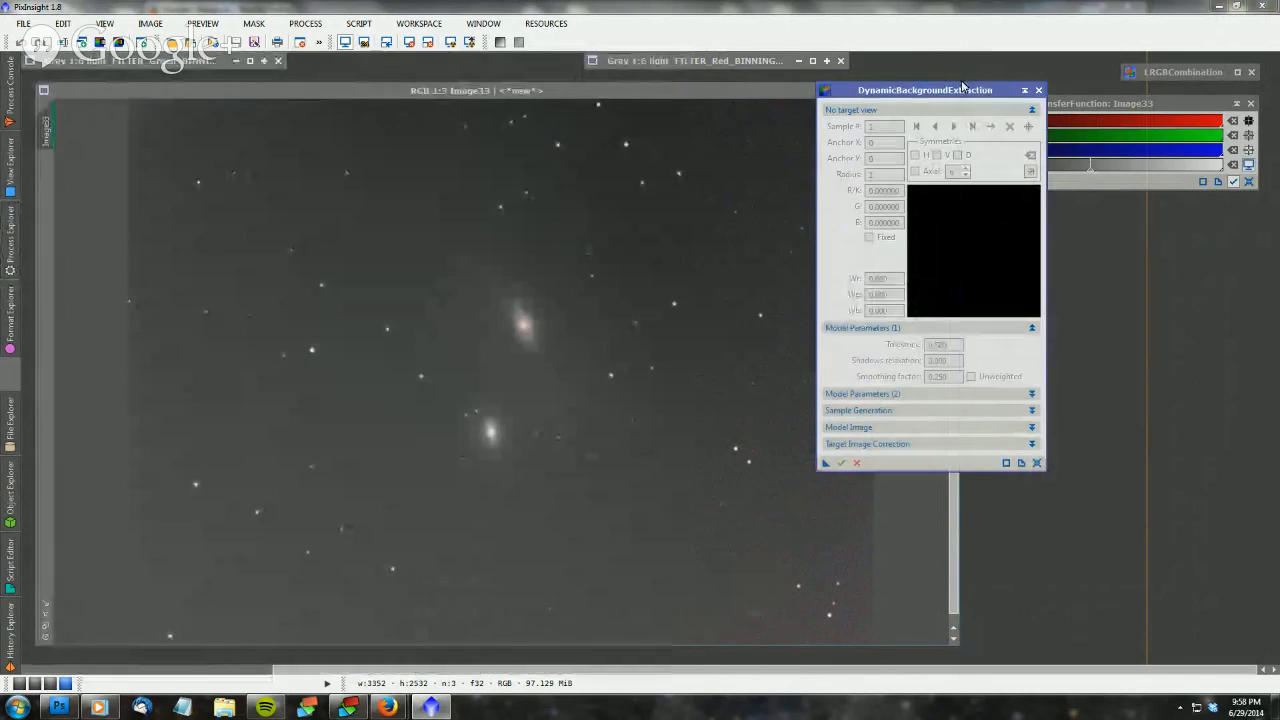
drag(971, 92, 1150, 243)
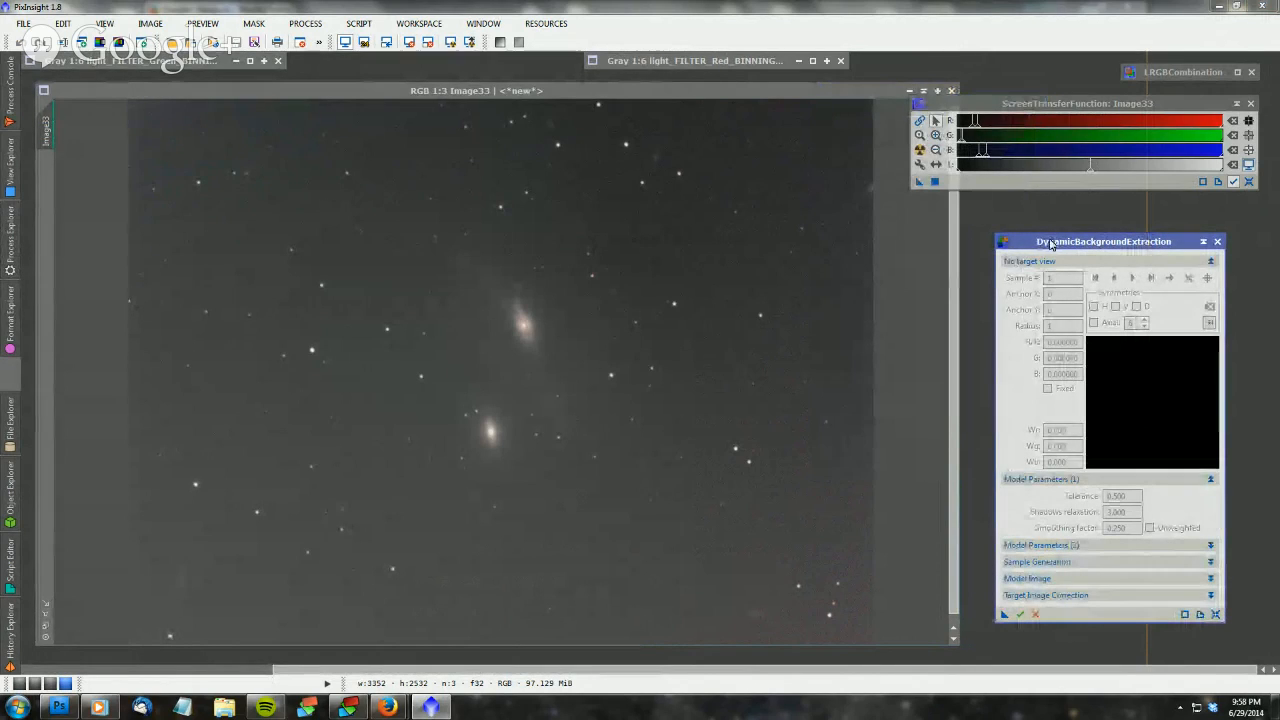
drag(1127, 102, 1127, 71)
drag(1138, 241, 1128, 175)
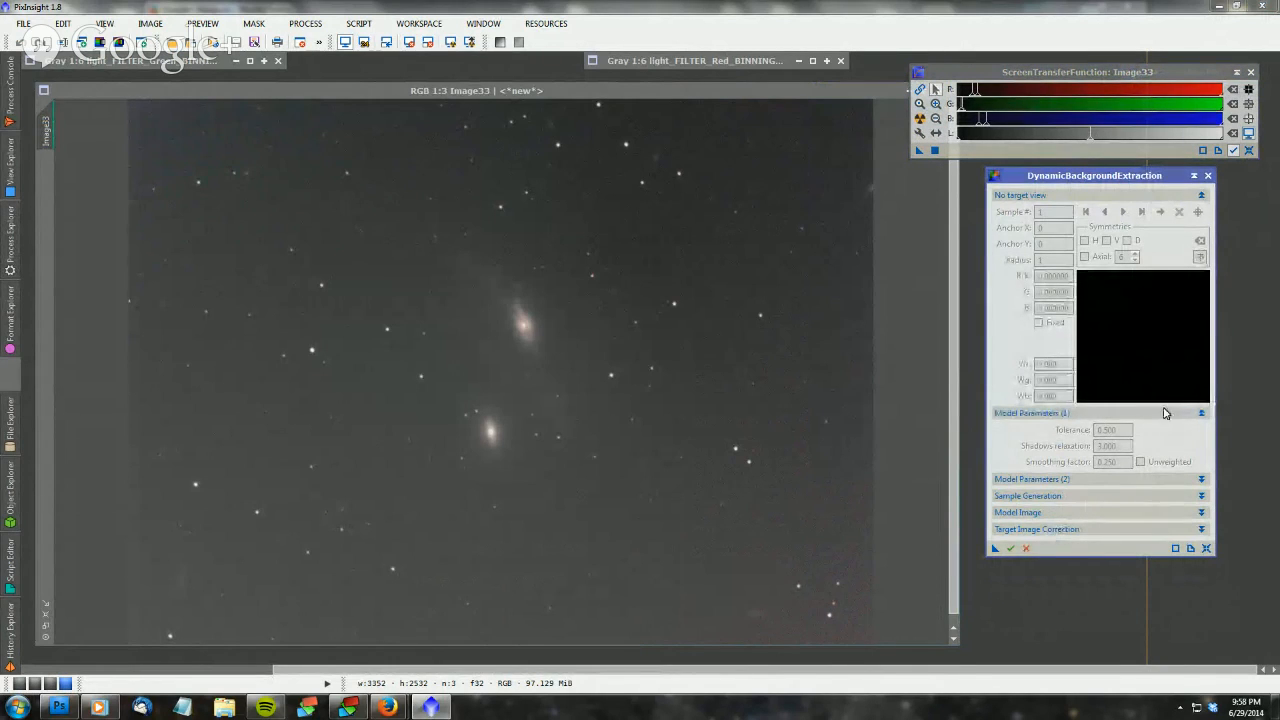
click(485, 391)
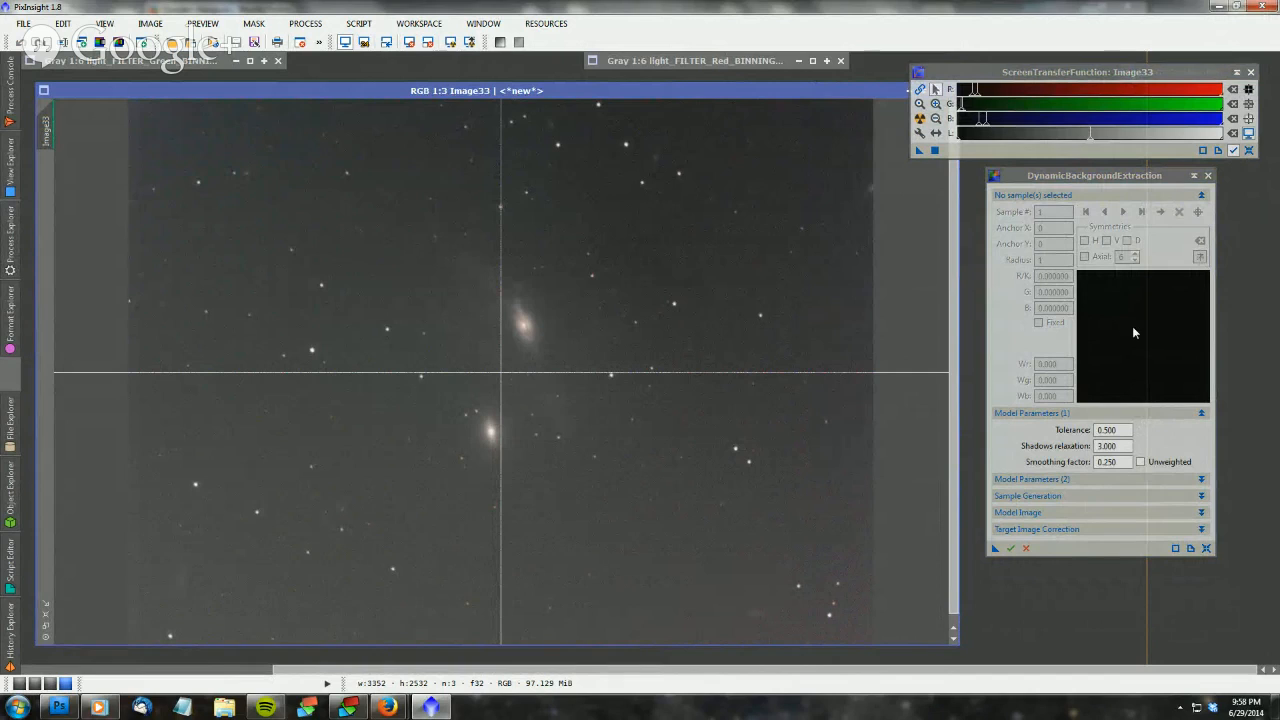
click(1201, 495)
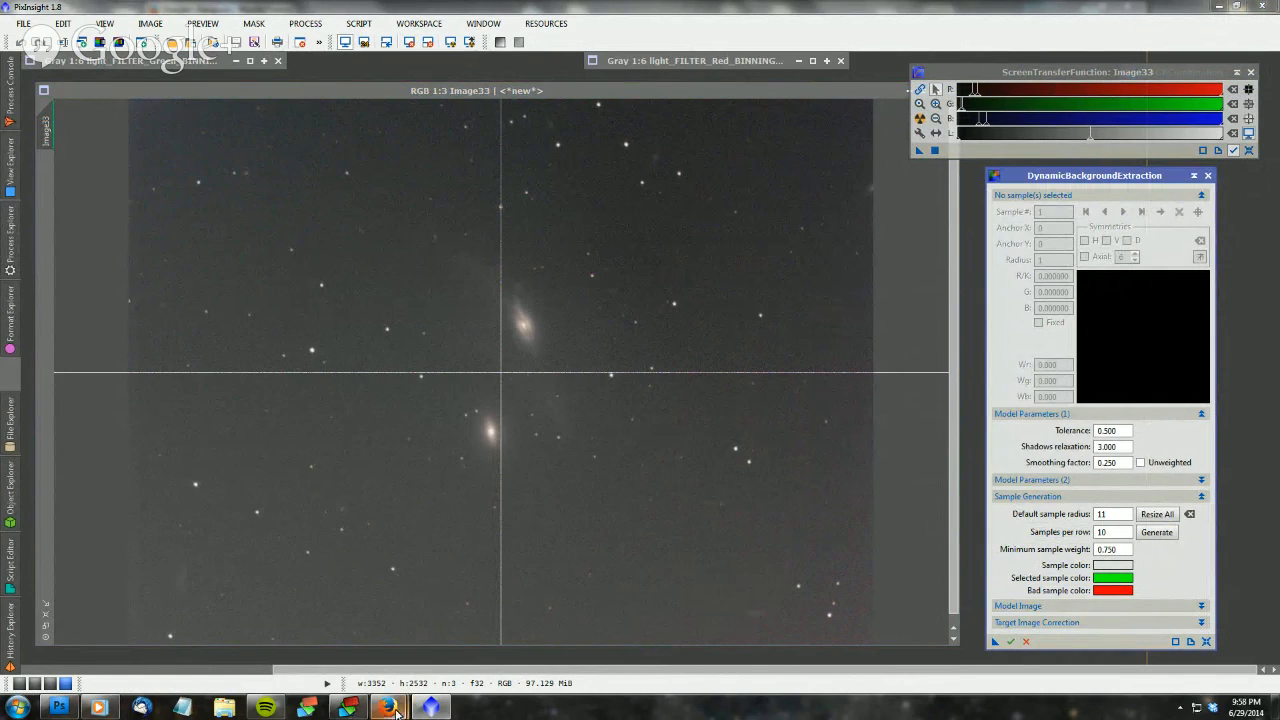
Switch to the Google+ Hangouts window in Firefox to check the broadcast, and return to PixInsight
mouse_move(388, 706)
click(465, 660)
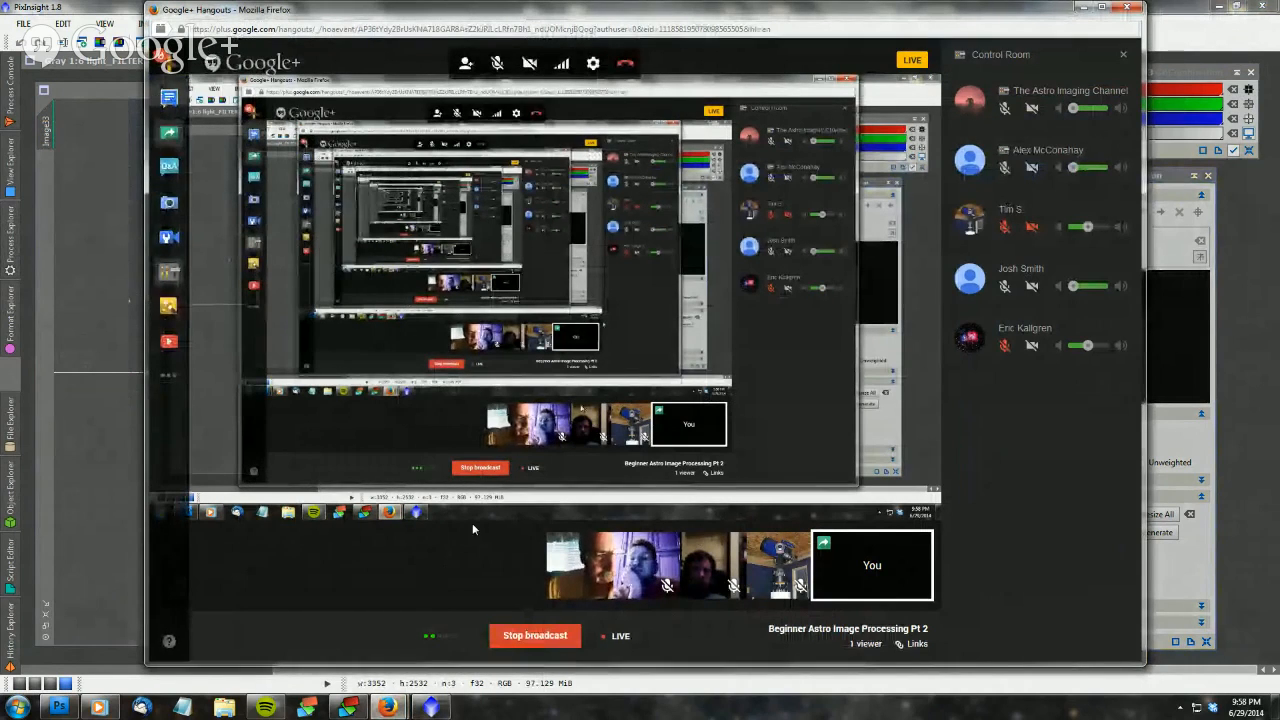
click(114, 5)
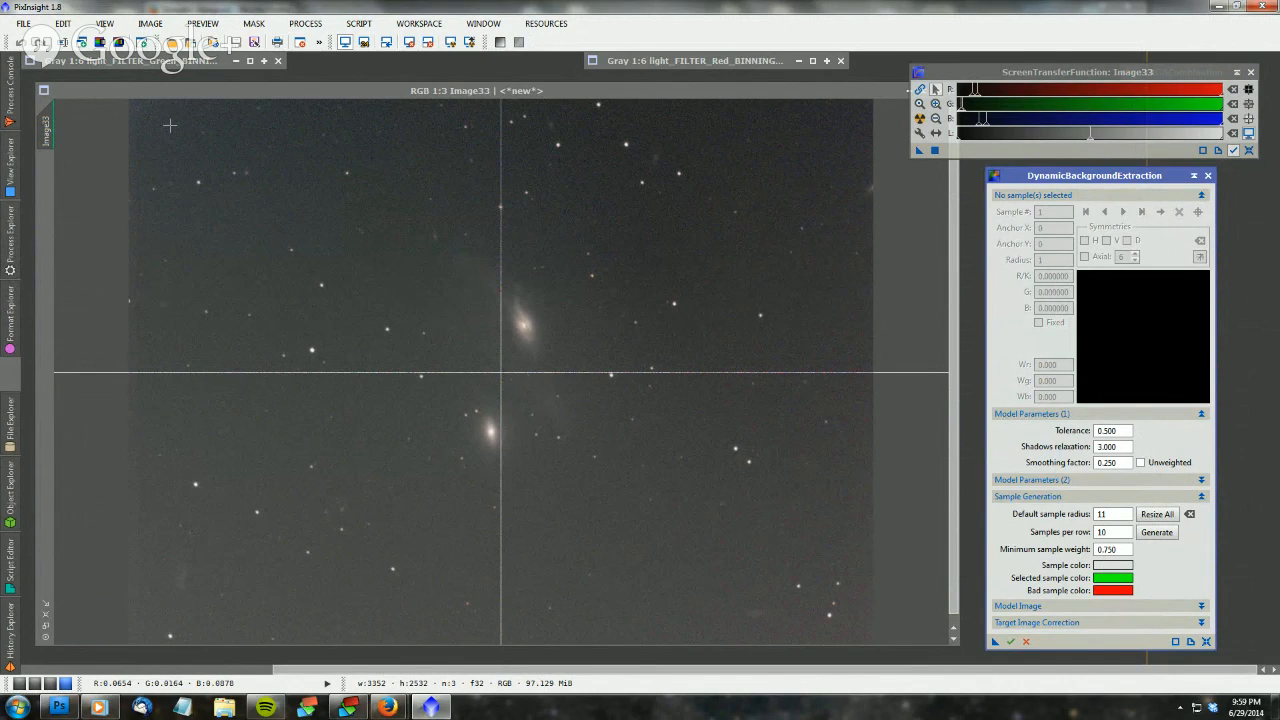
Place five background samples in a row along the image's upper edge and a sixth below the first one
click(169, 125)
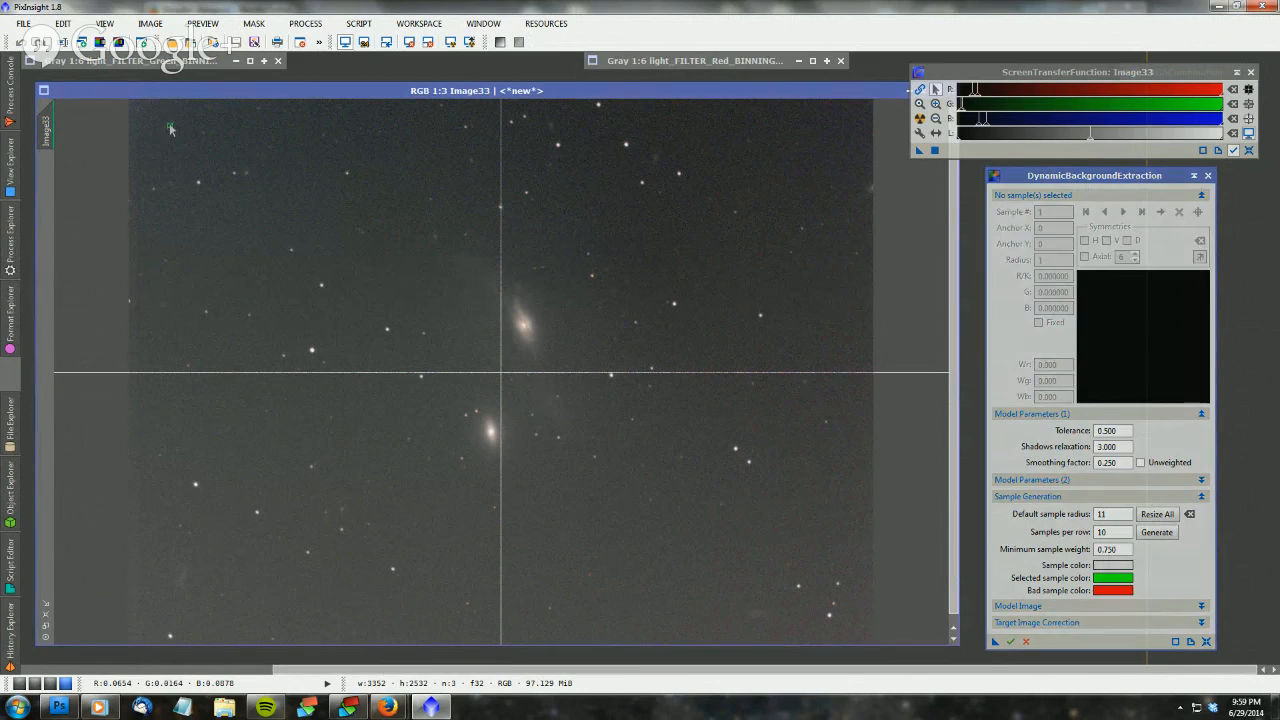
click(226, 127)
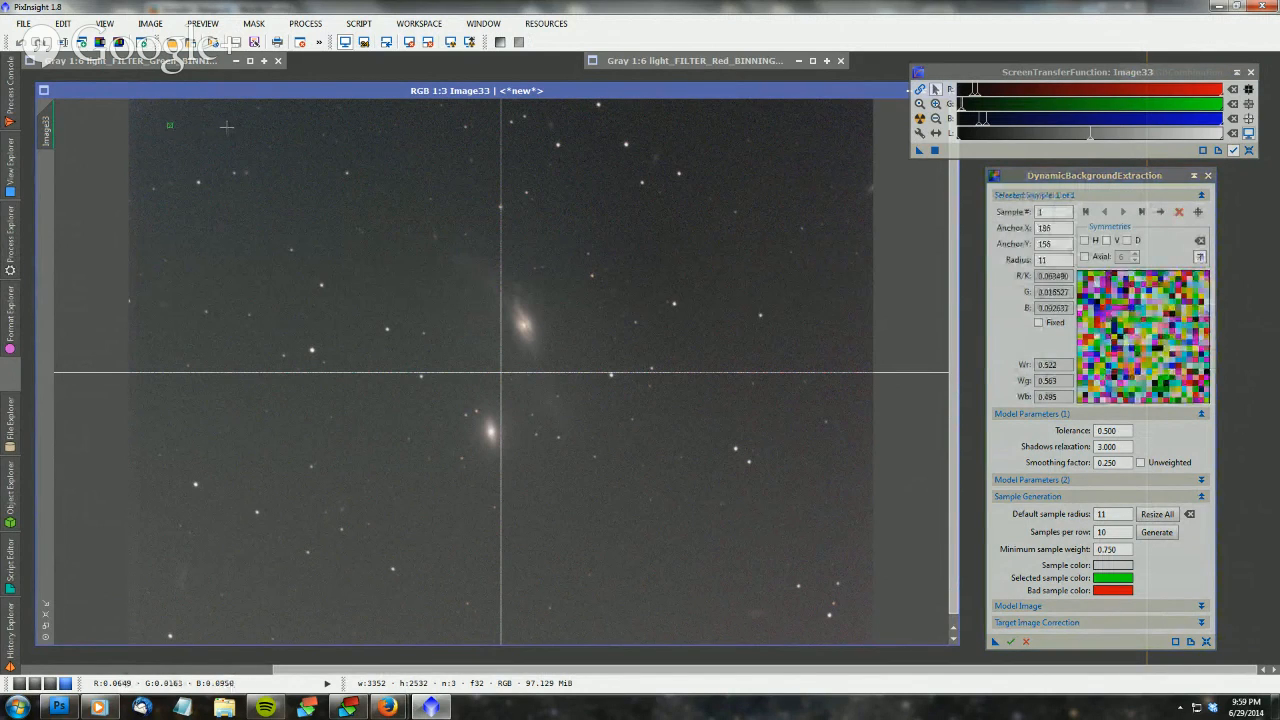
click(279, 127)
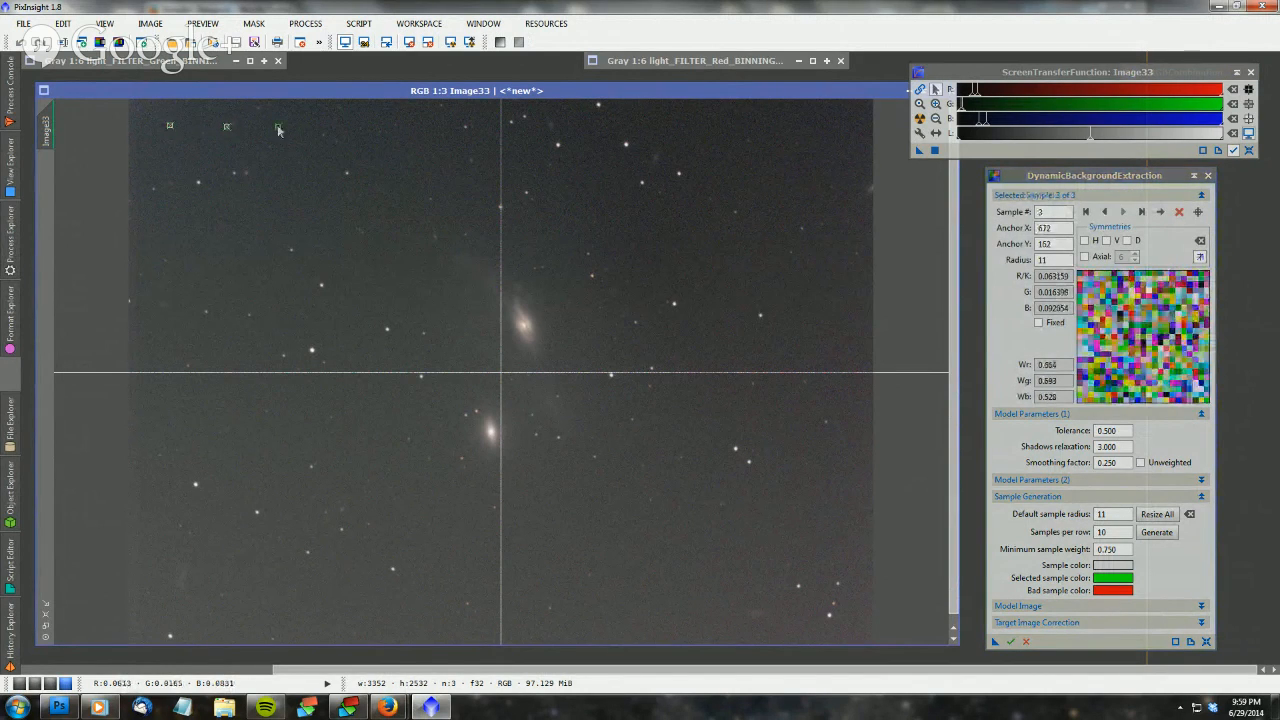
click(343, 131)
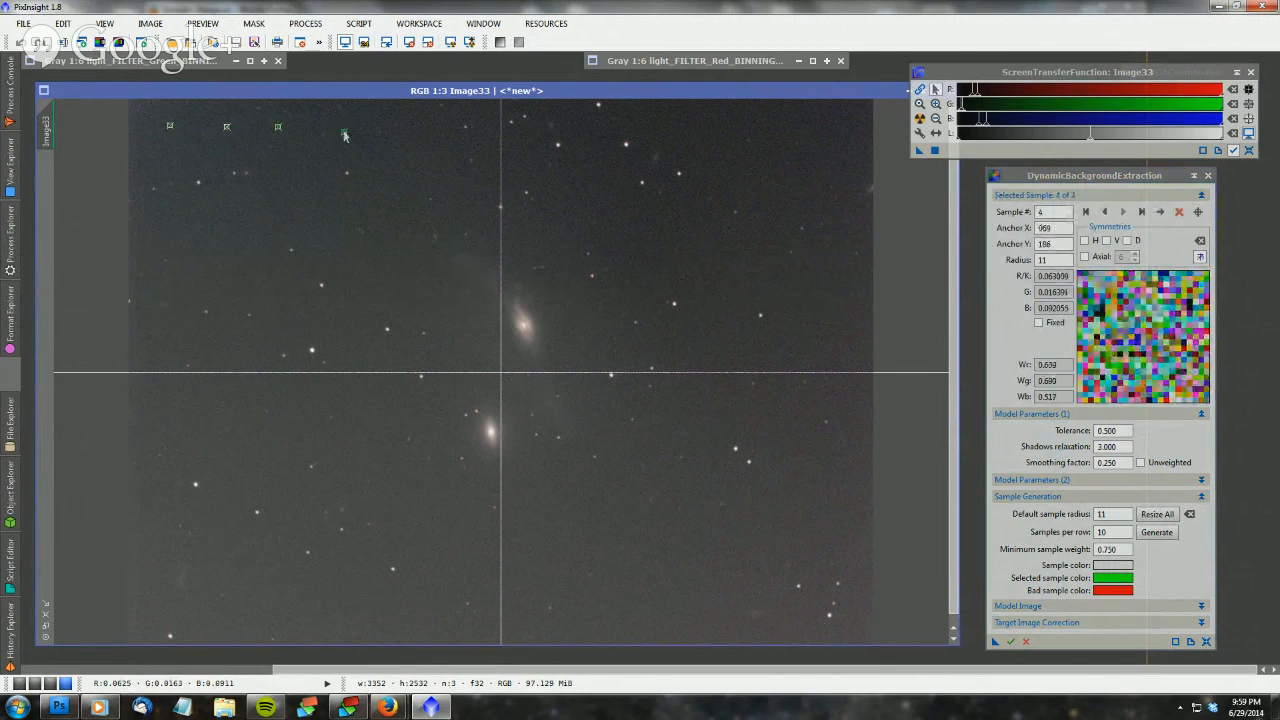
click(406, 127)
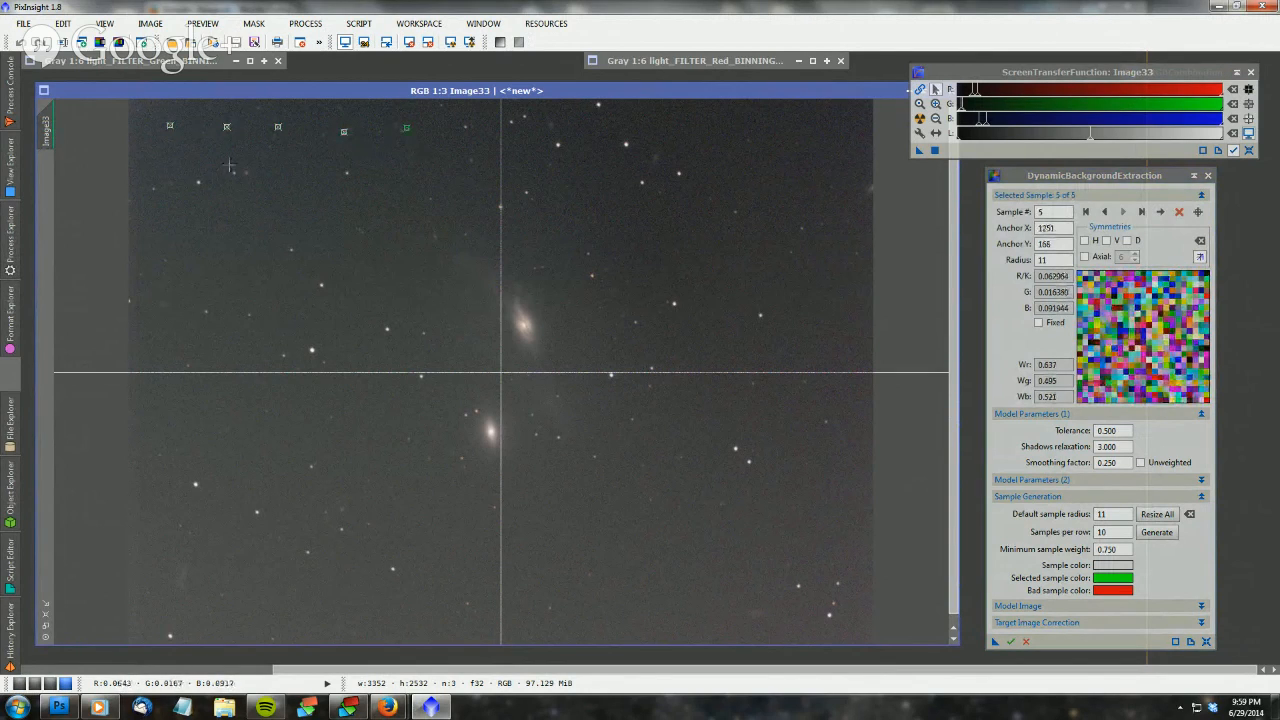
click(168, 162)
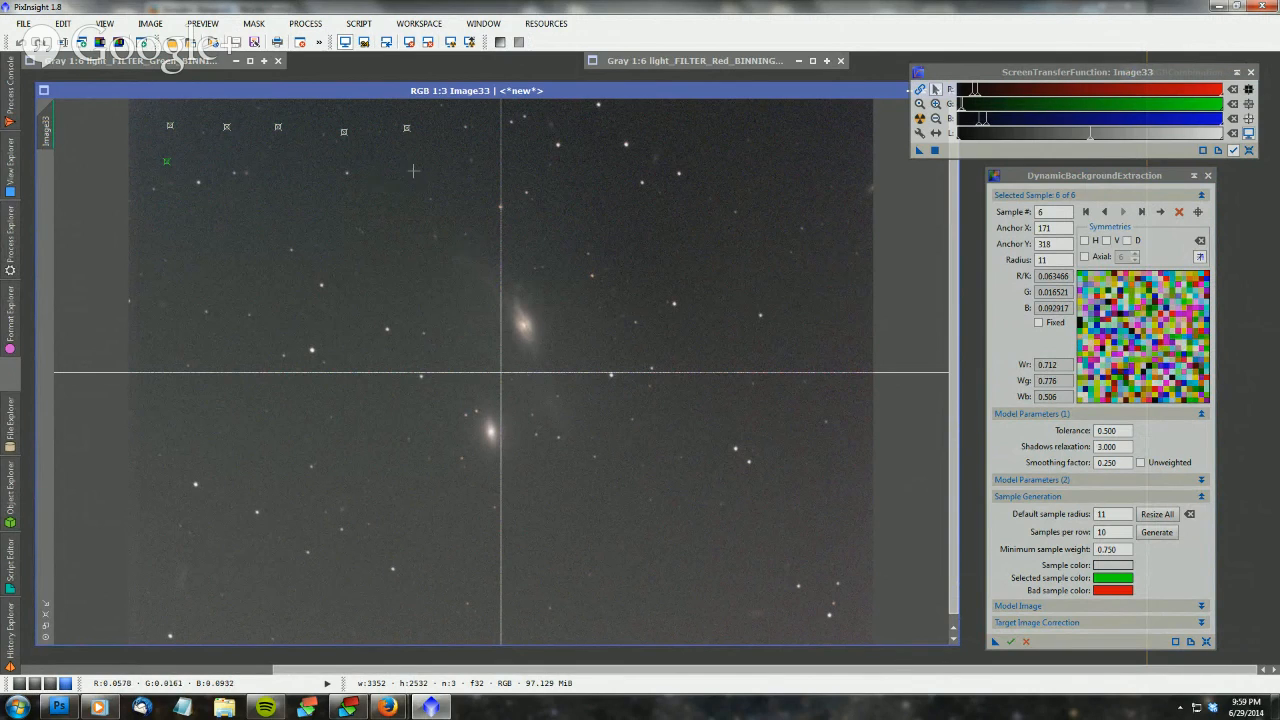
Add a background sample over a star near the top centre, delete it, and reset DynamicBackgroundExtraction to its defaults
click(467, 126)
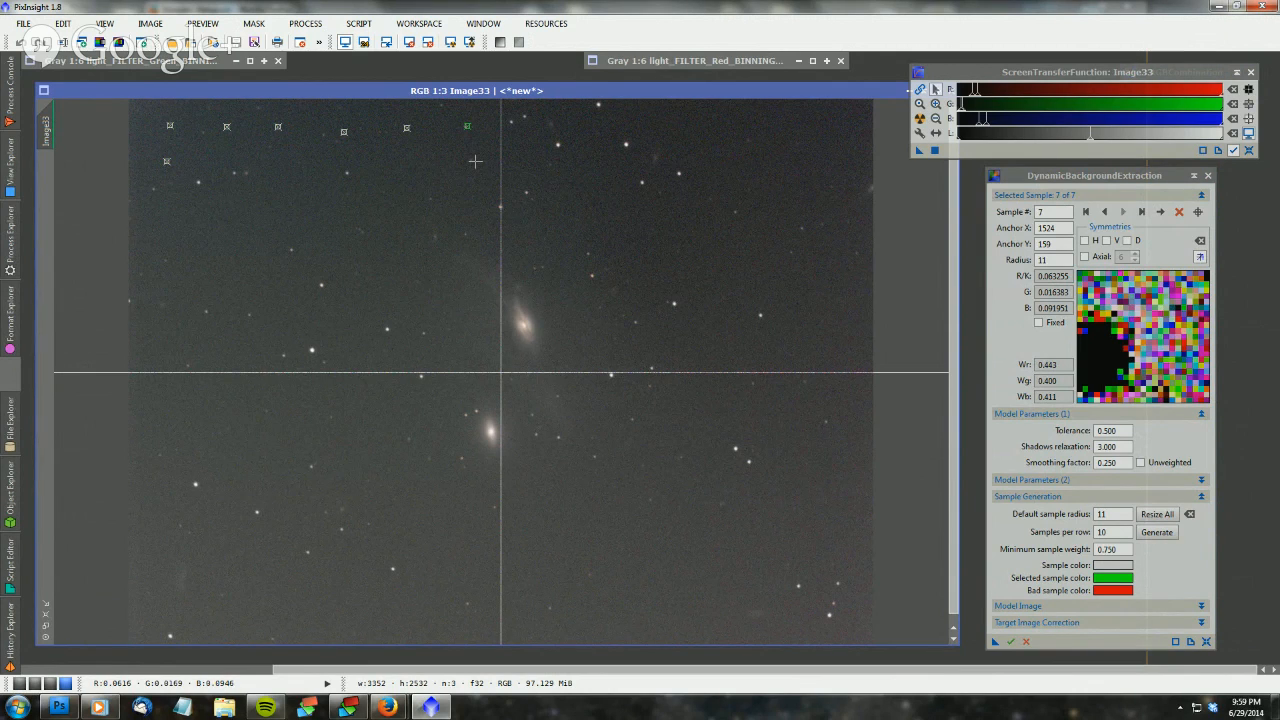
key(Delete)
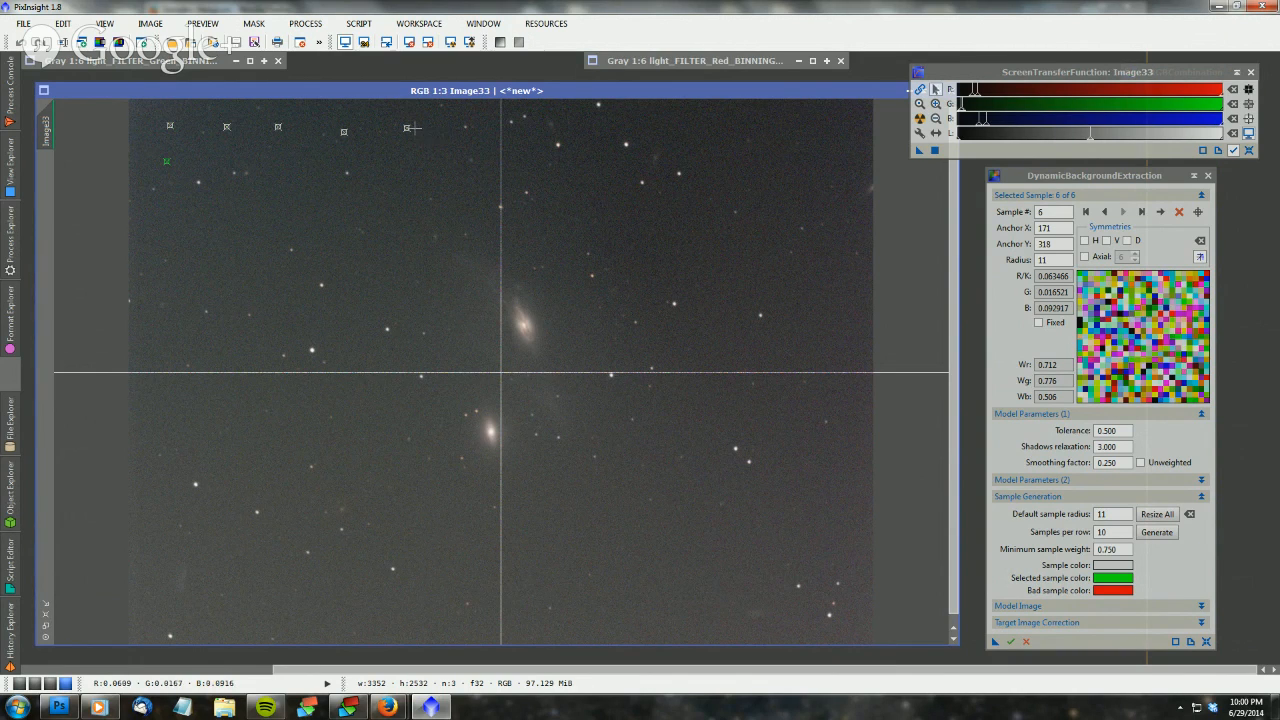
click(1206, 642)
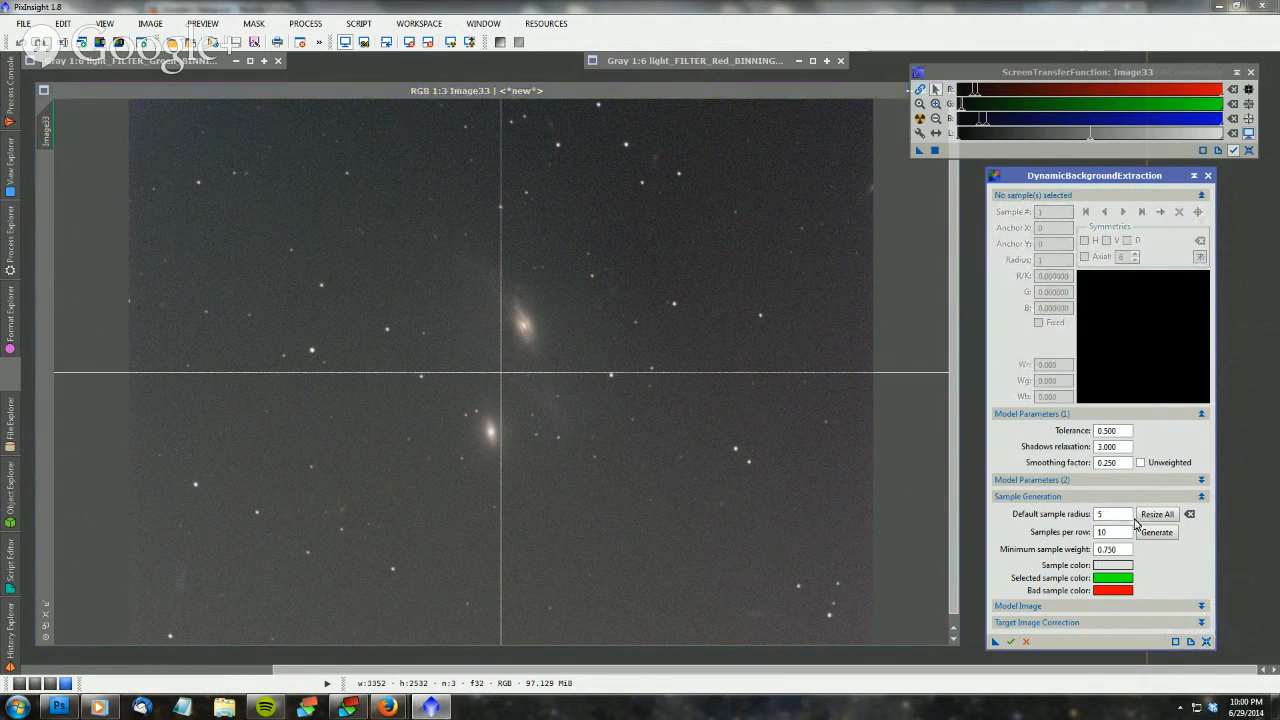
Set the default sample radius to 20 and generate background samples with 10 samples per row
drag(1119, 516, 1046, 518)
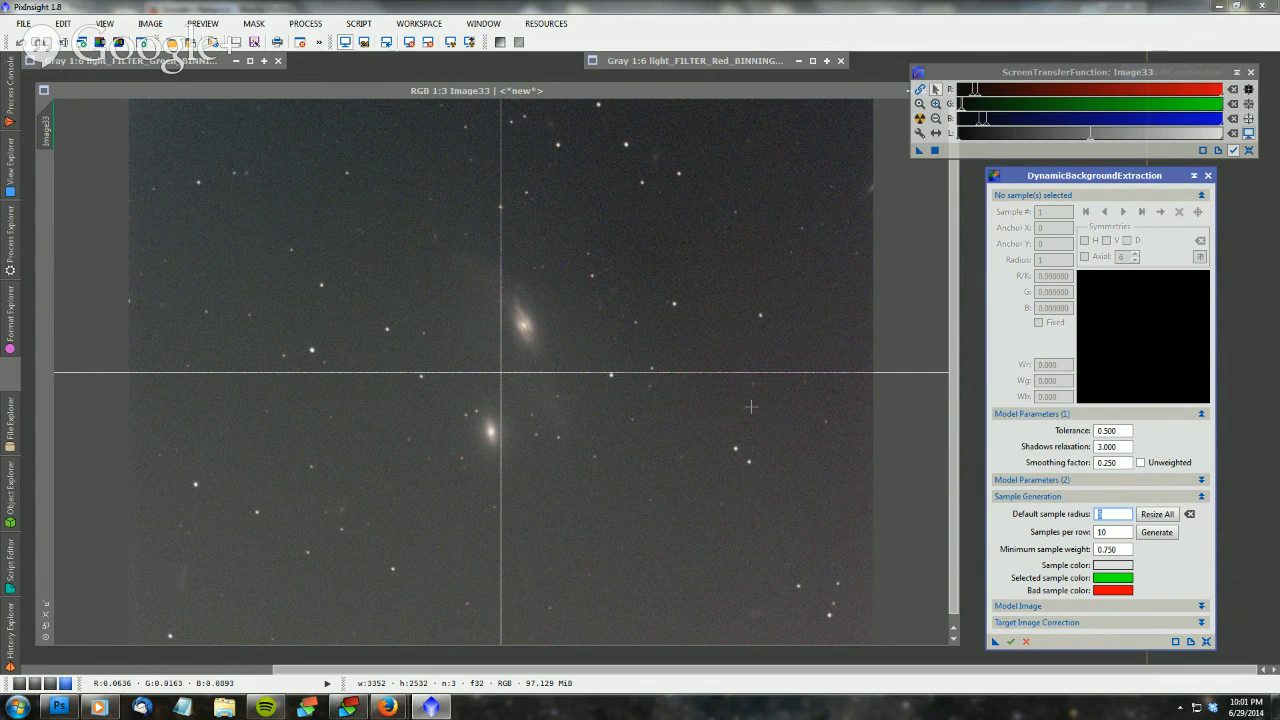
mouse_move(1069, 434)
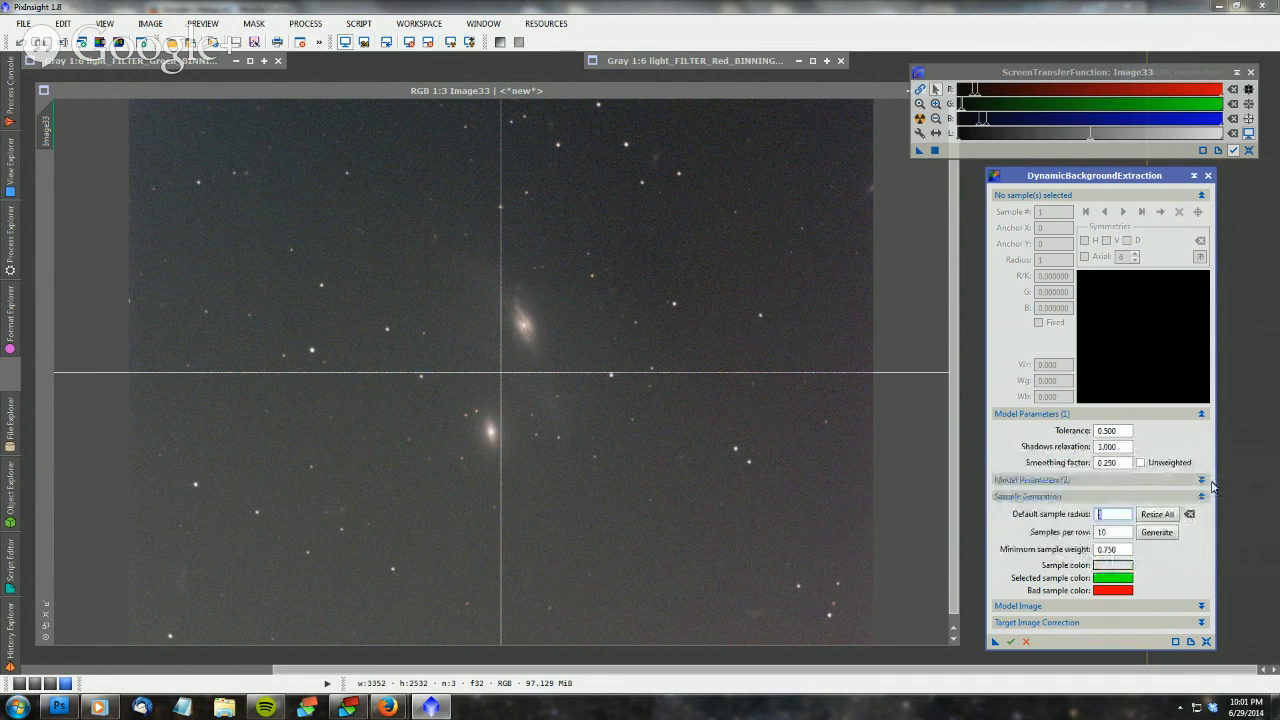
text(20)
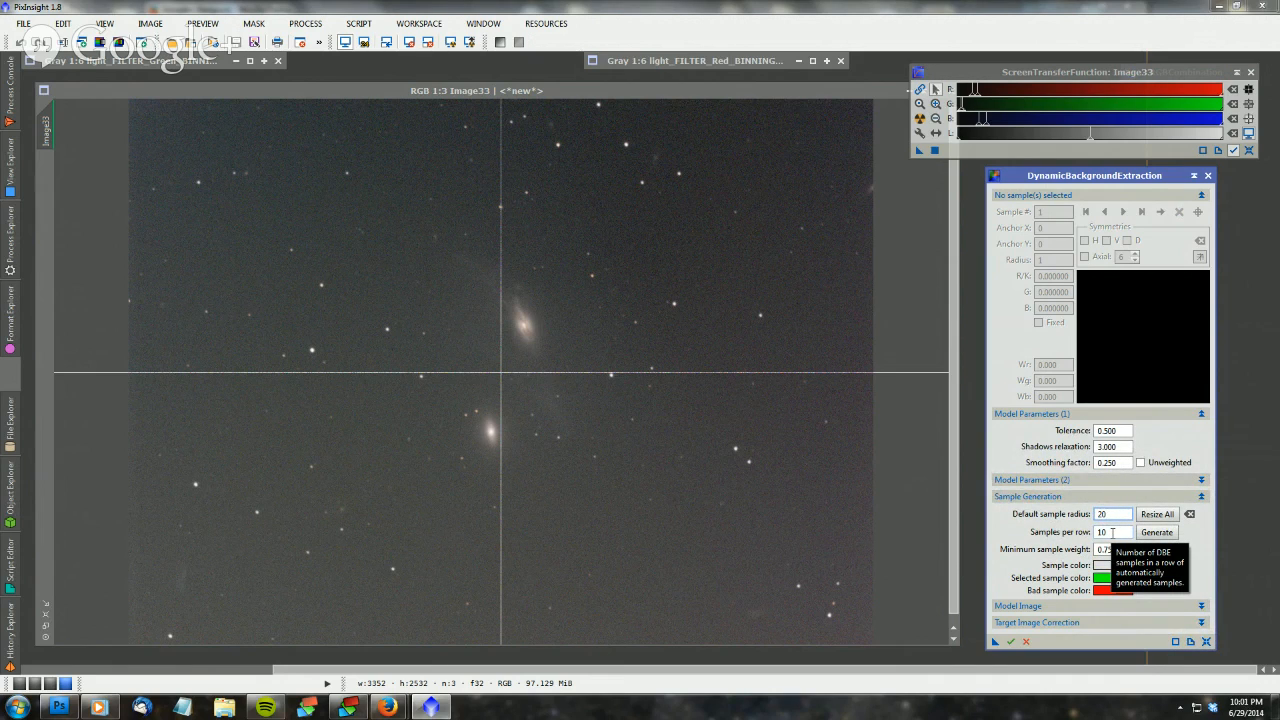
key(Tab)
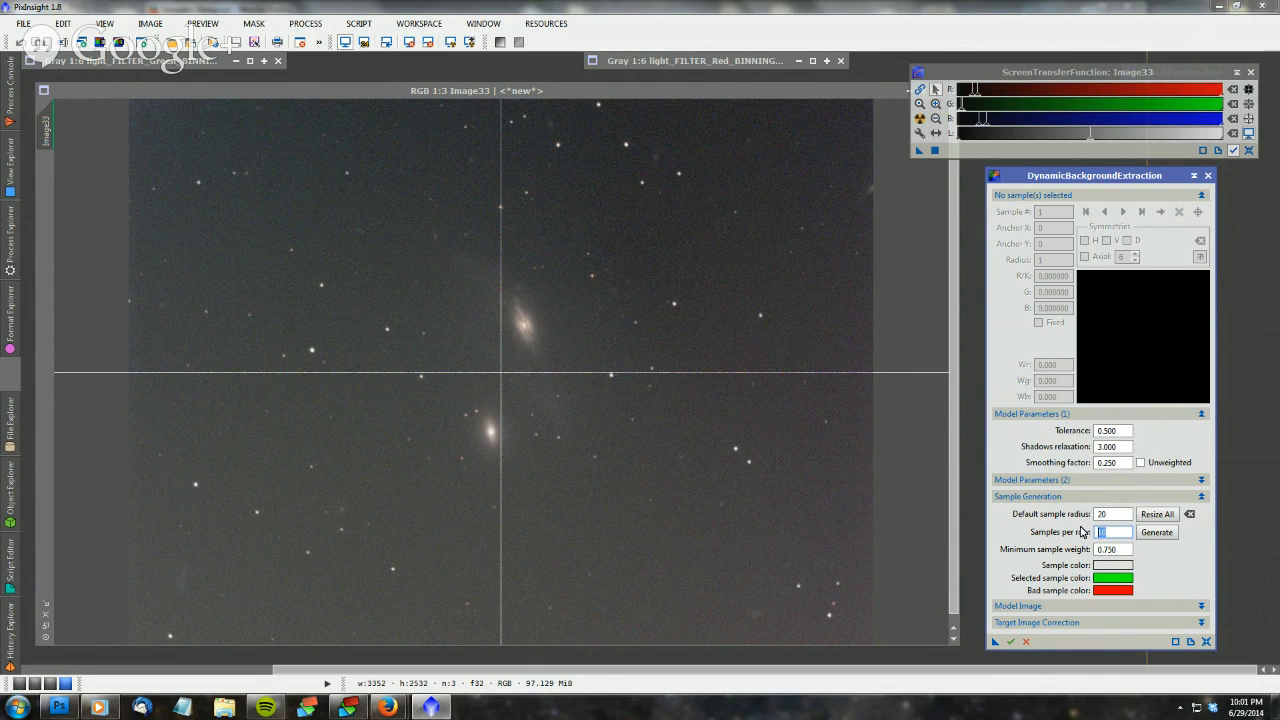
click(1157, 536)
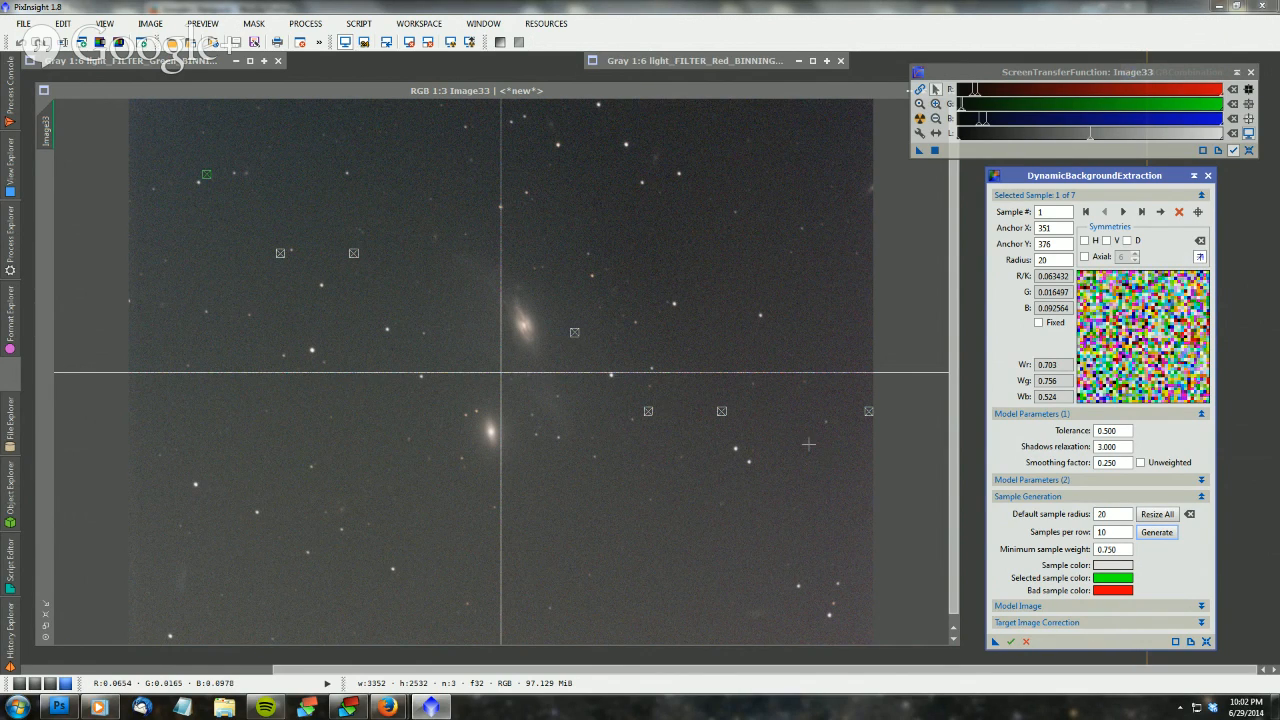
Set the minimum sample weight to 0.1, regenerate the samples, and select the red bad sample near the image's lower-left corner
double_click(1122, 549)
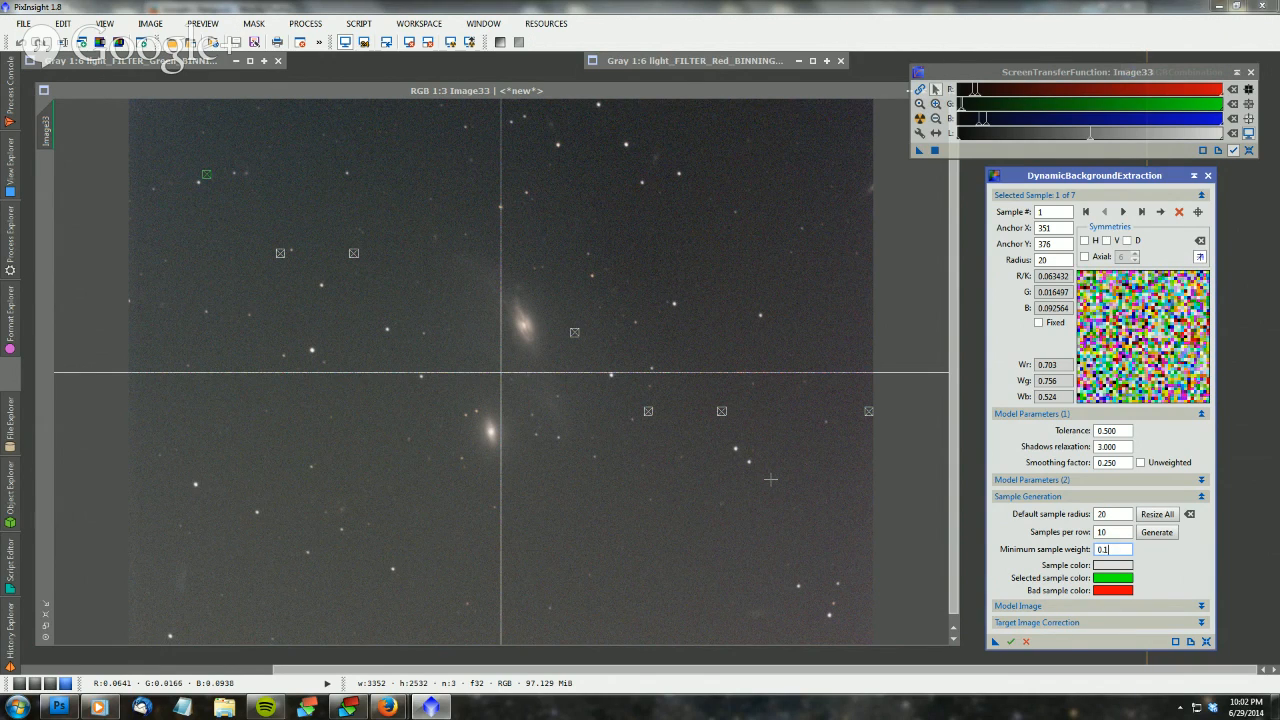
click(1160, 534)
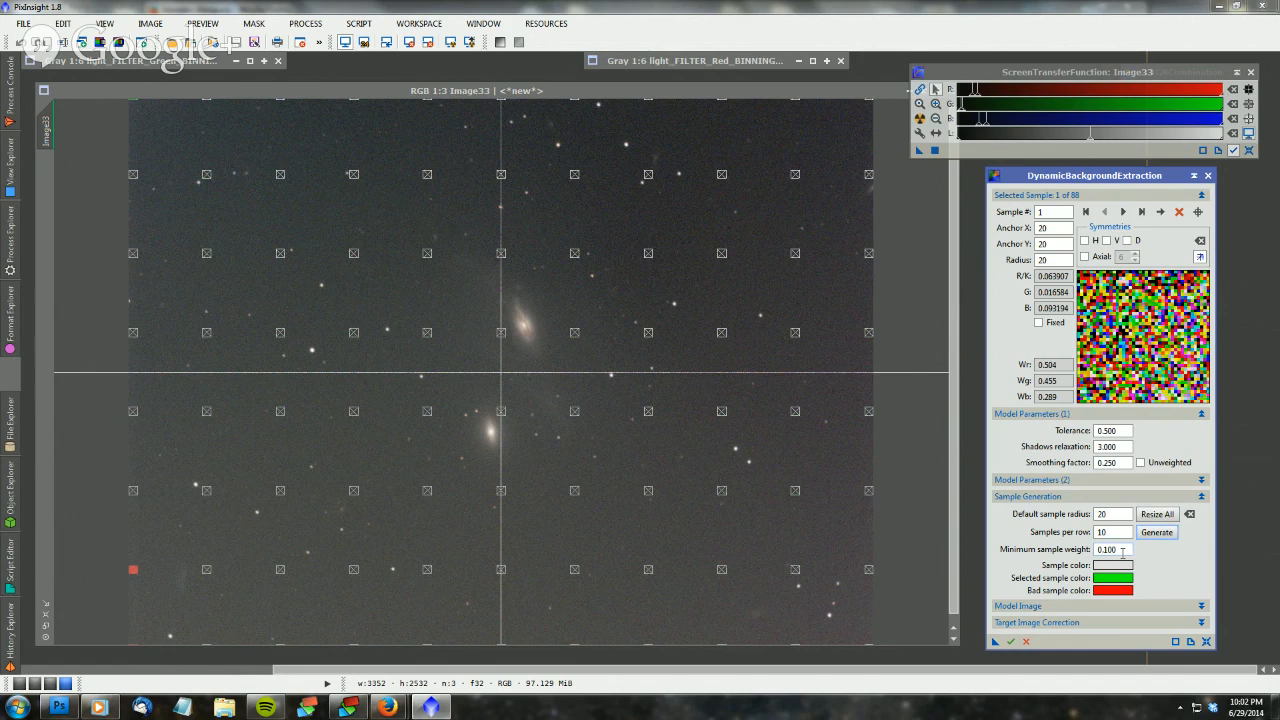
click(1119, 548)
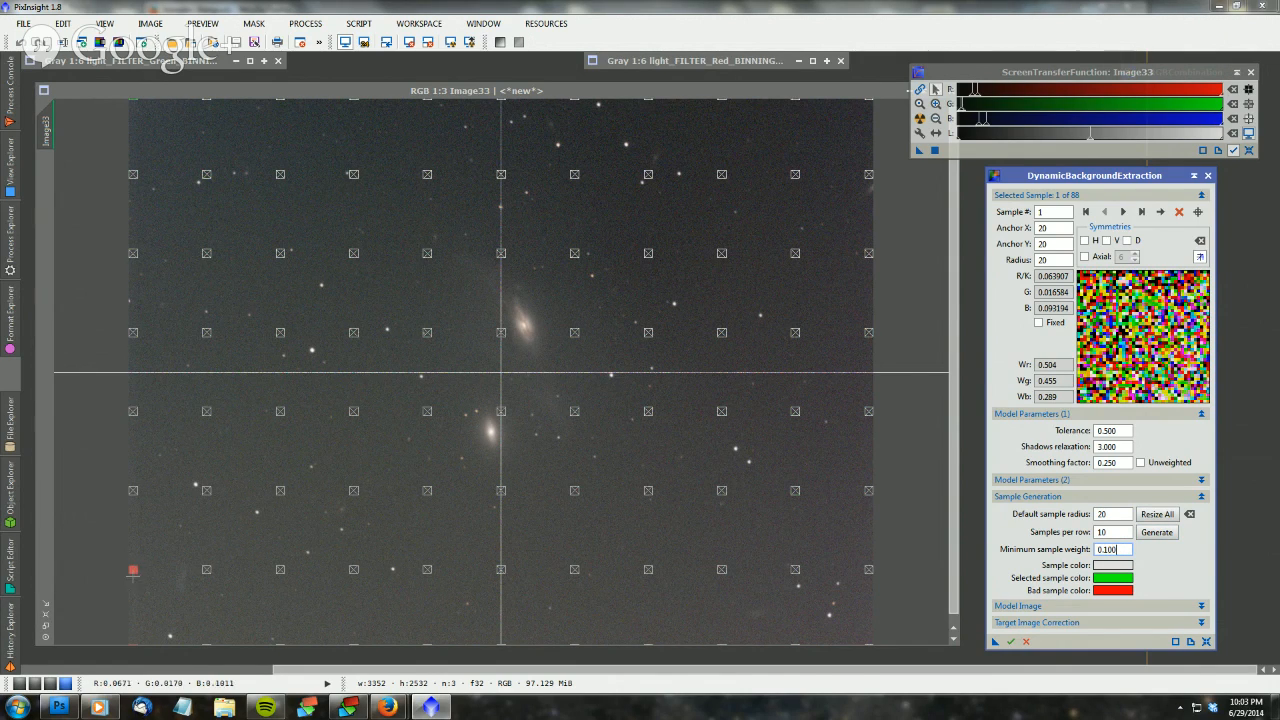
click(131, 576)
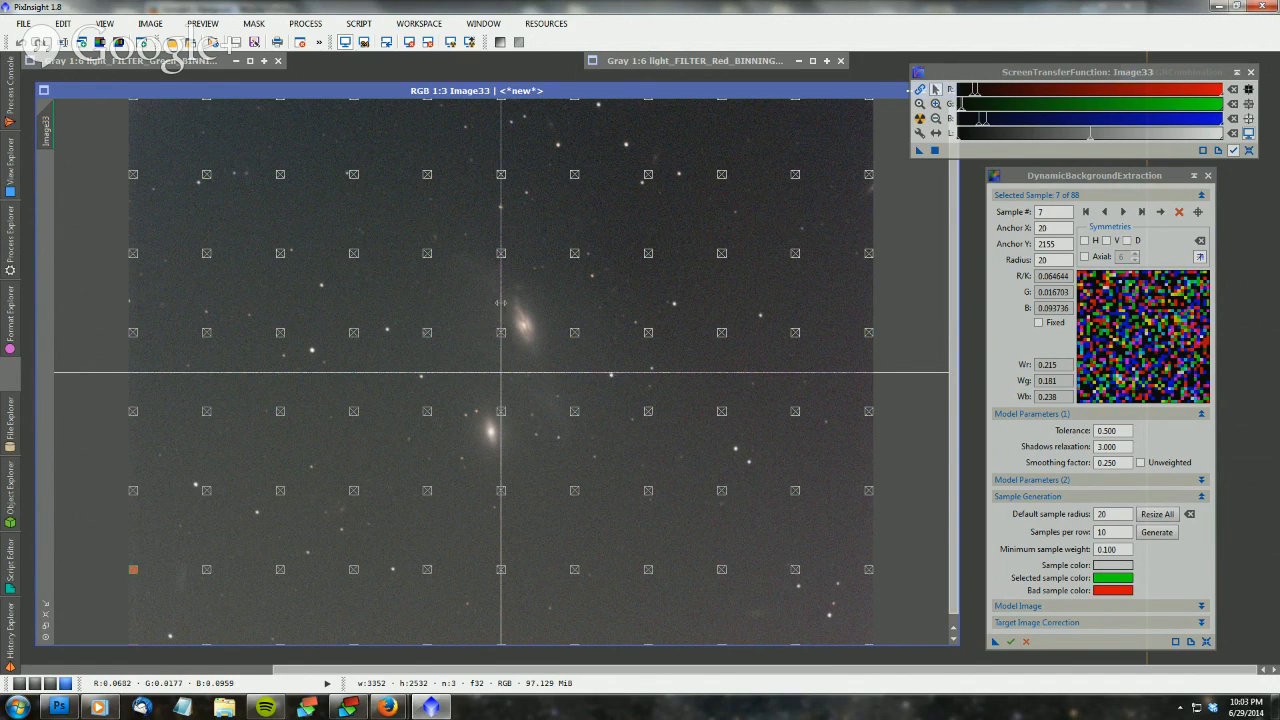
Delete the four consecutive samples in the image's central column, starting with the one just above the upper galaxy
click(503, 254)
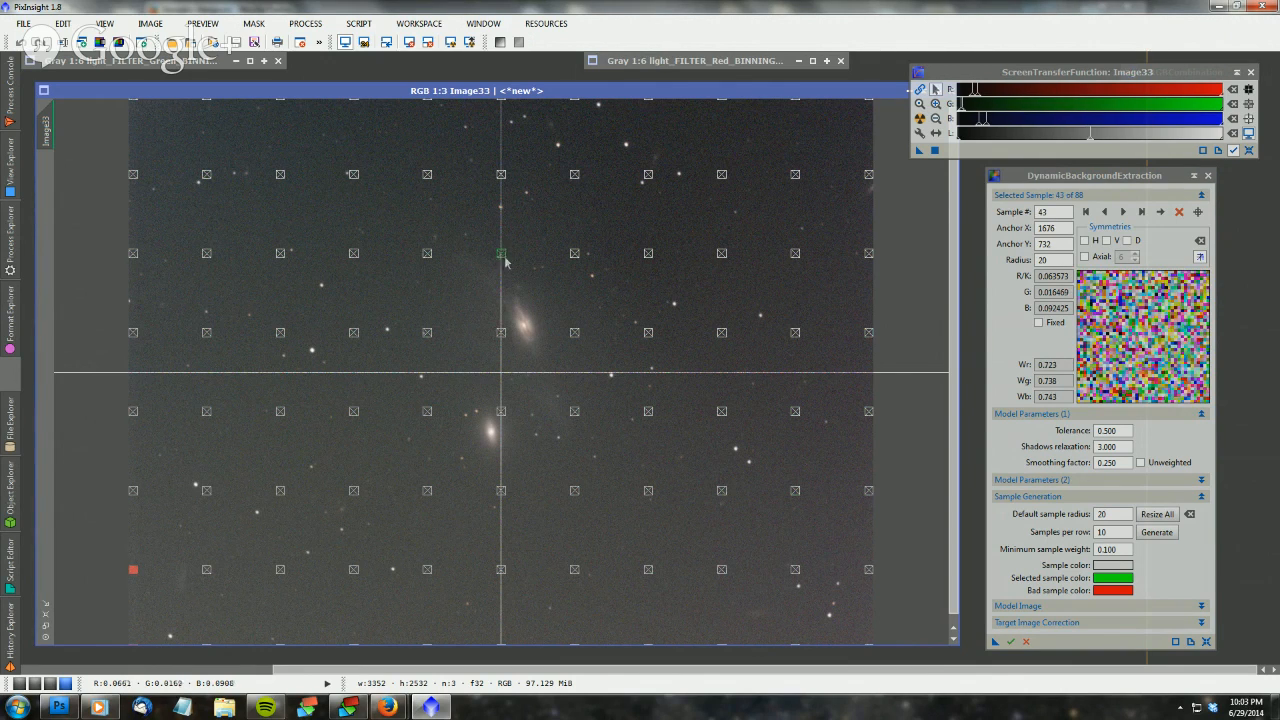
key(Delete)
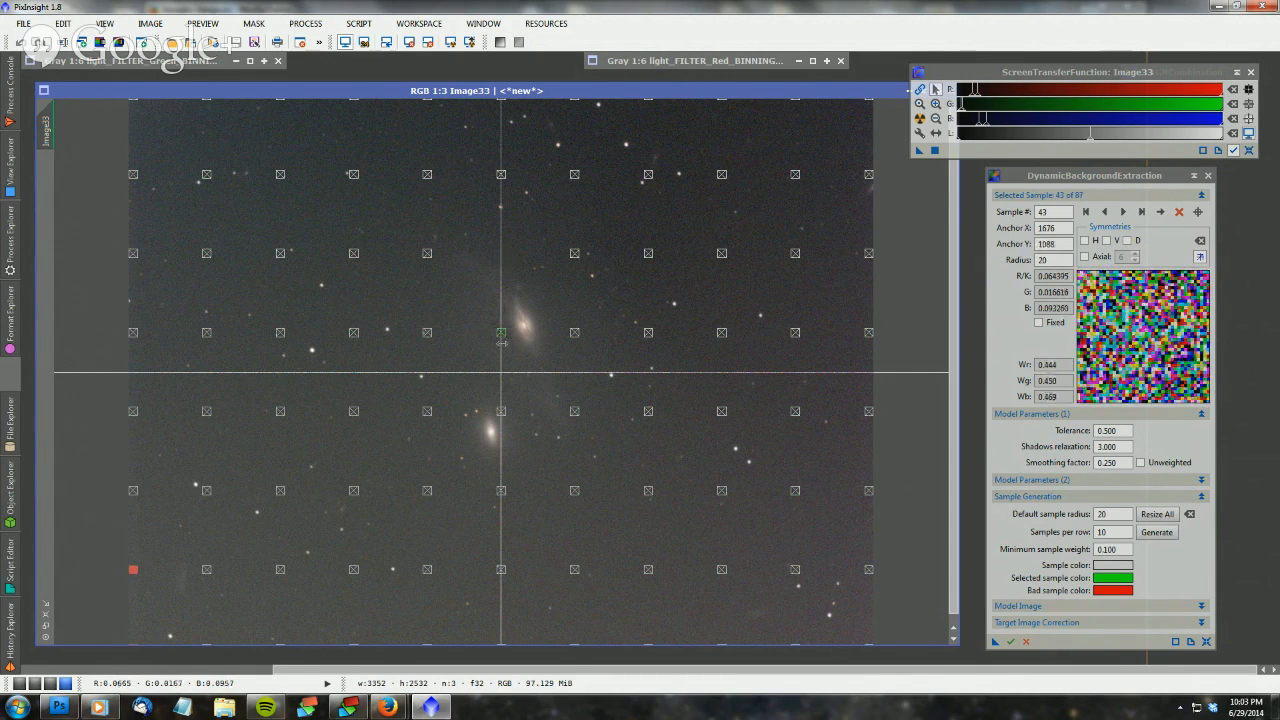
key(Delete)
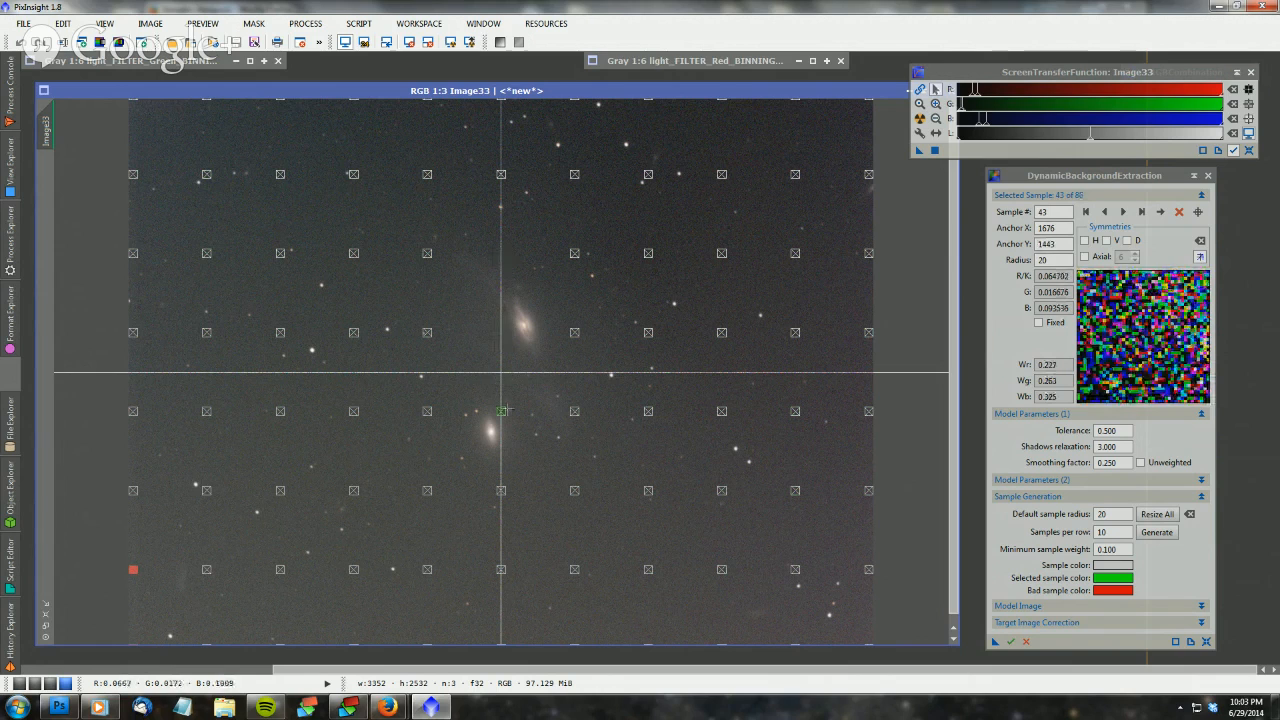
key(Delete)
key(Delete)
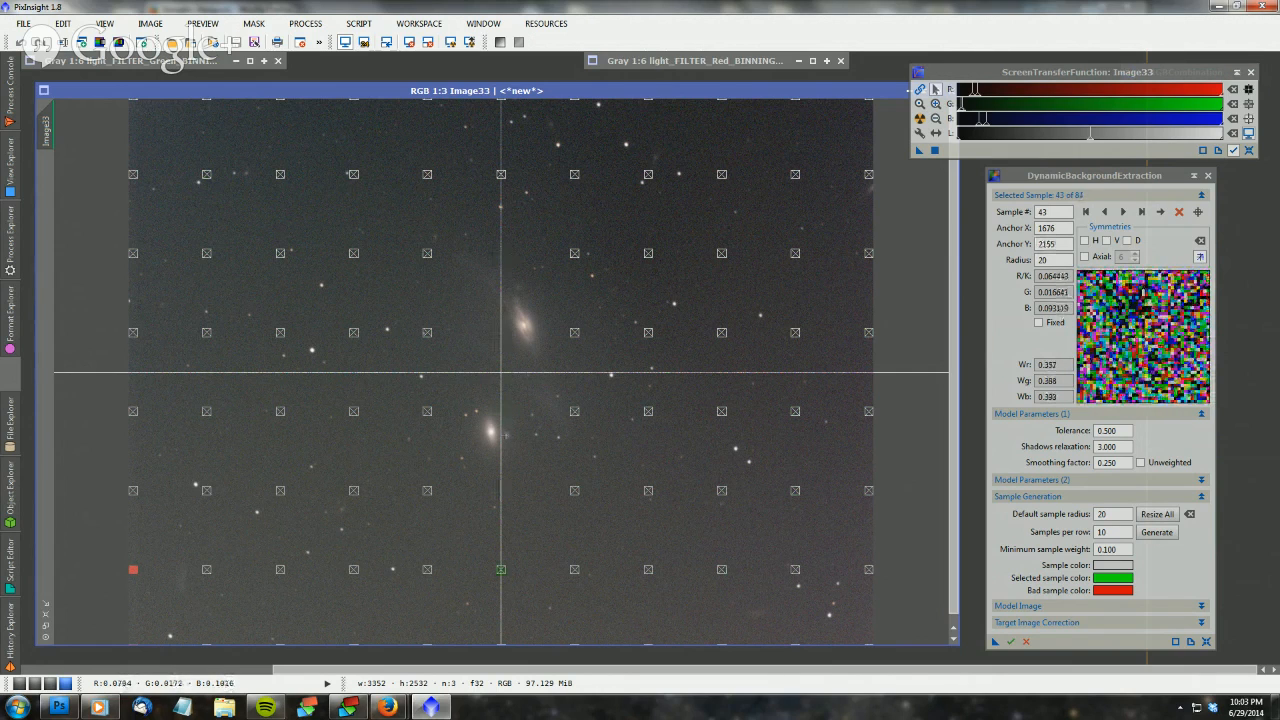
Delete the samples diagonally outside the two galaxies, the one at the upper-right image edge, and the one by the upper-right star
click(575, 413)
key(Delete)
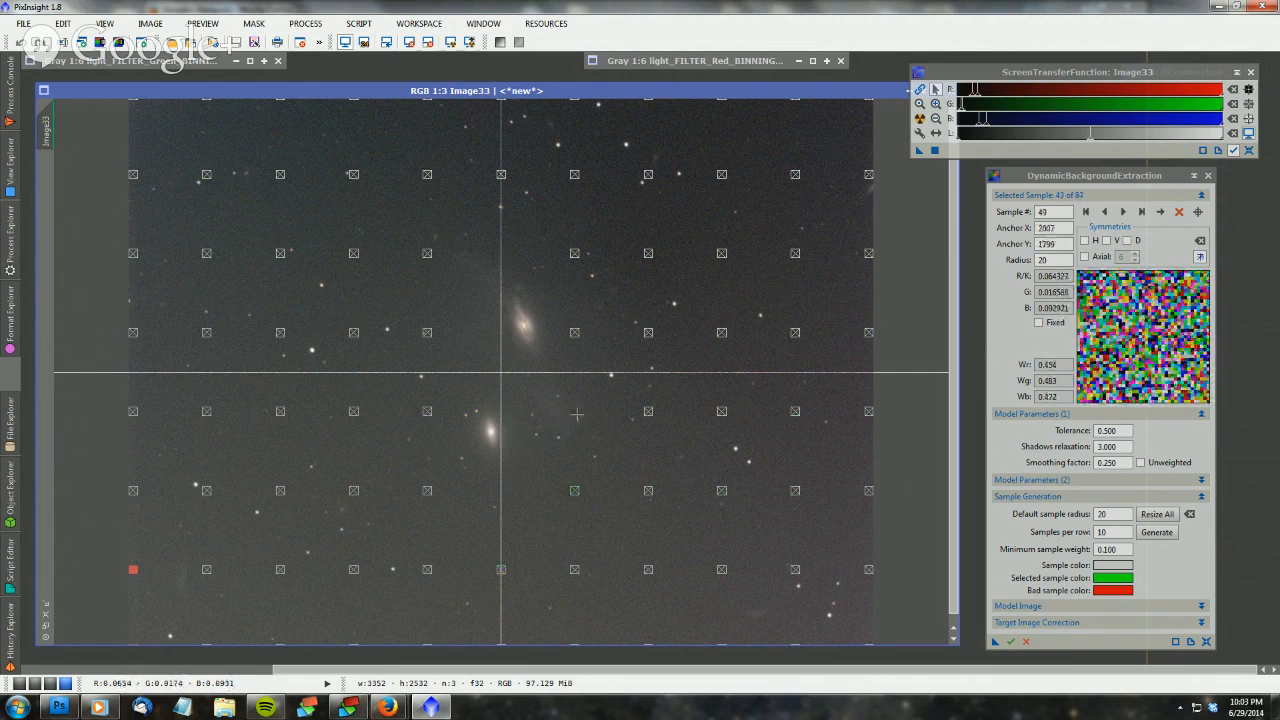
click(427, 253)
key(Delete)
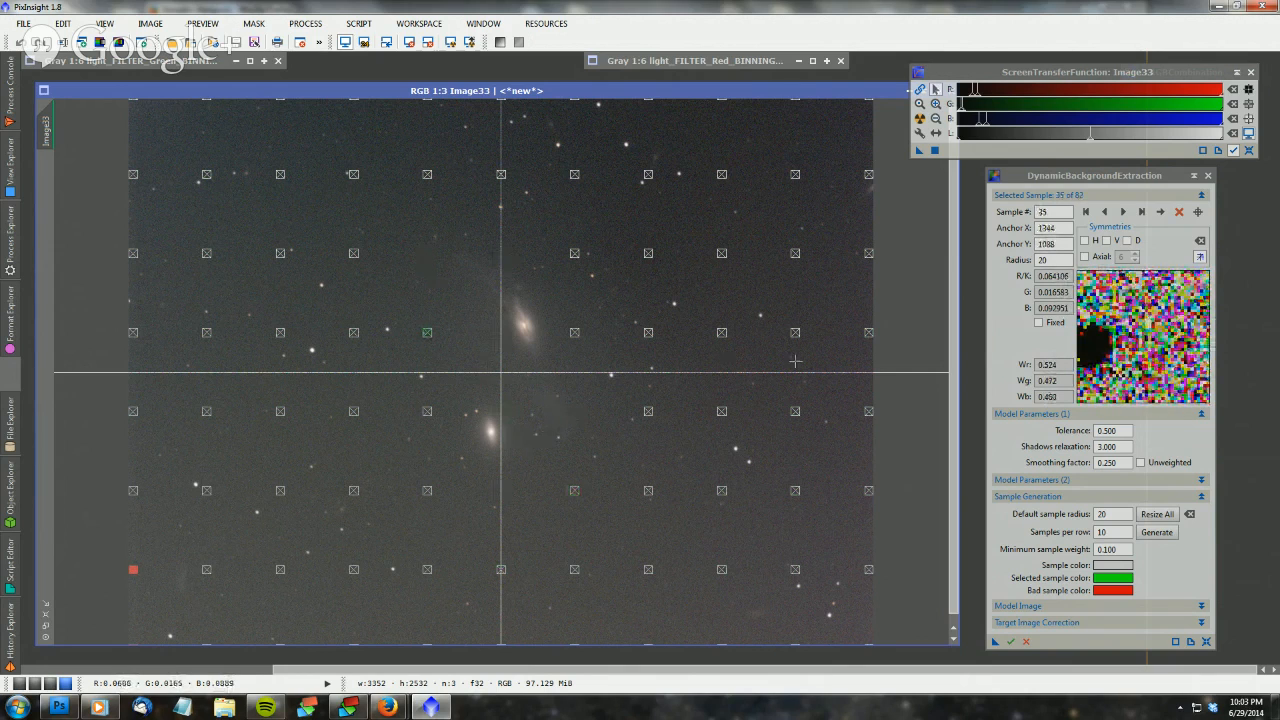
click(868, 174)
key(Delete)
click(647, 176)
key(Delete)
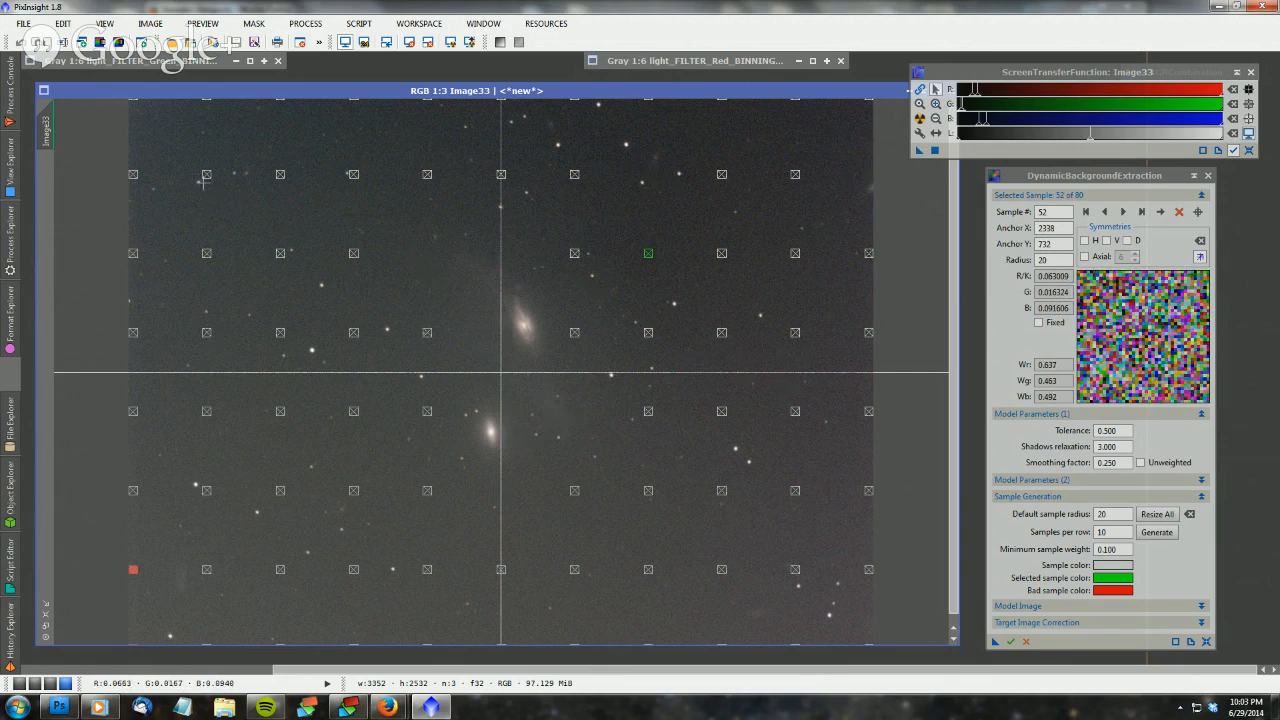
click(1122, 430)
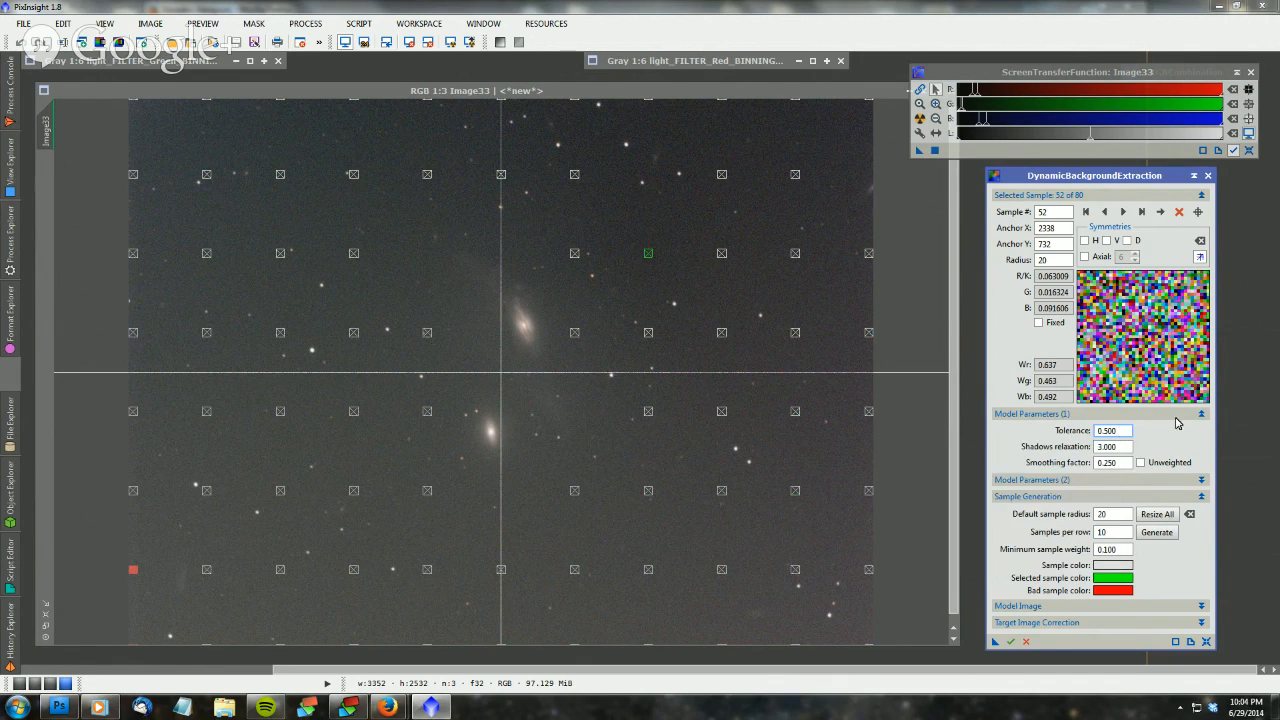
click(1183, 414)
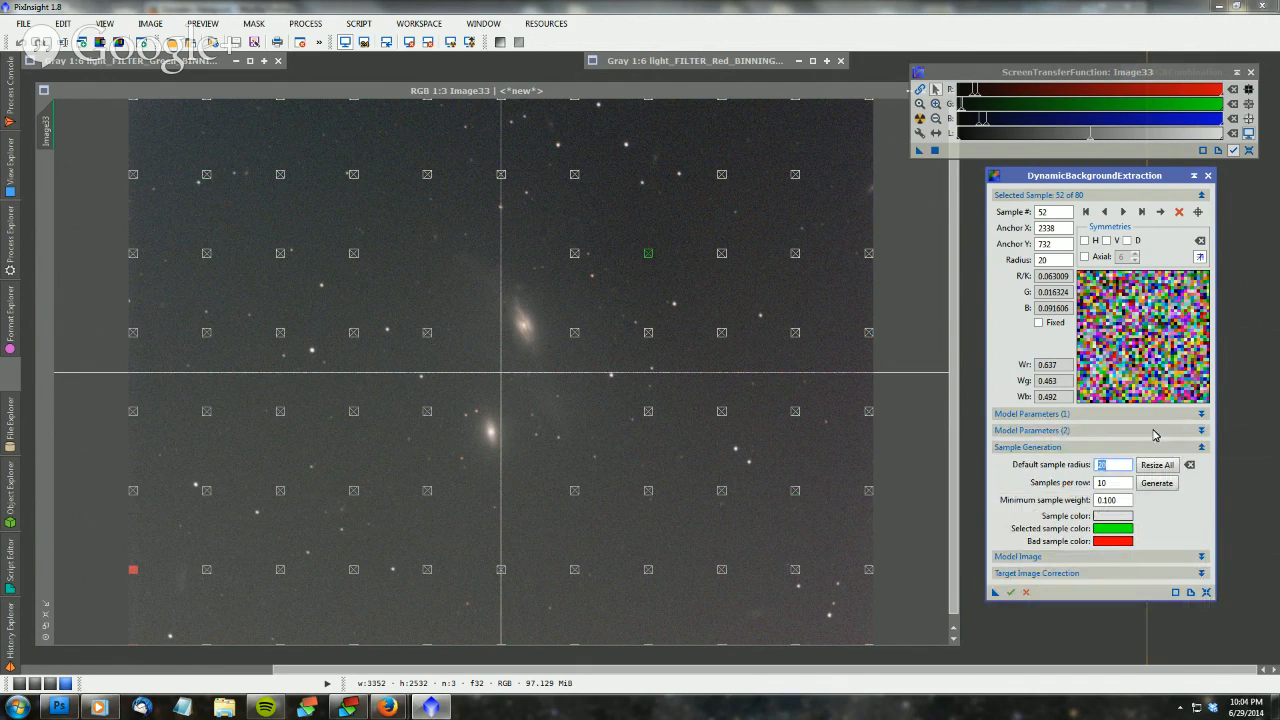
click(1202, 414)
click(1202, 414)
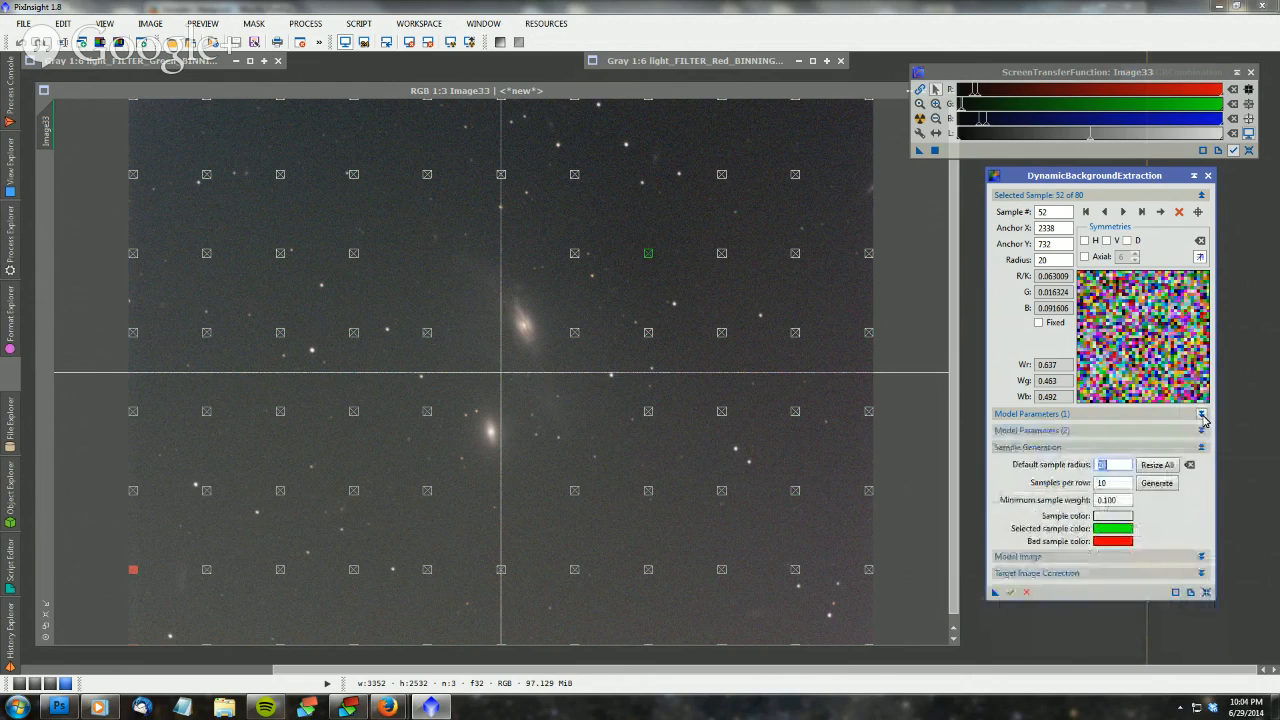
click(1202, 414)
click(1202, 414)
click(1202, 414)
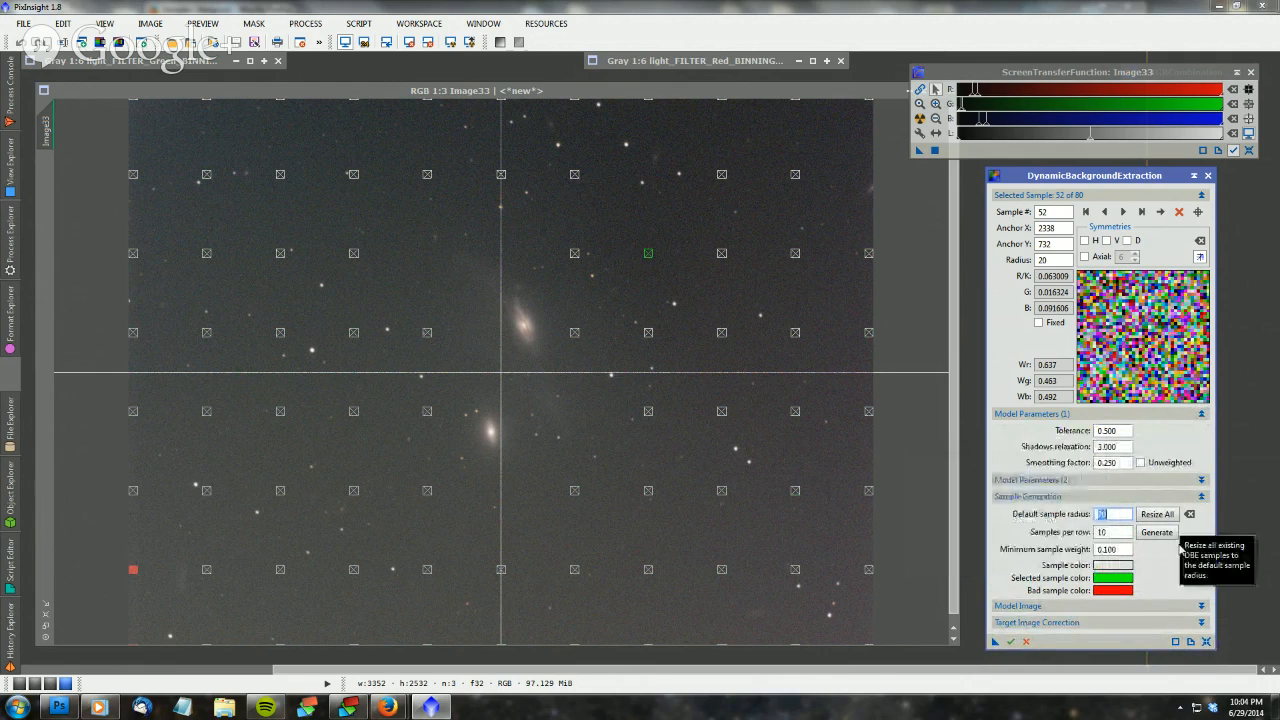
Set the minimum sample weight to 0.750 and regenerate the background samples
click(1100, 549)
text(0.1)
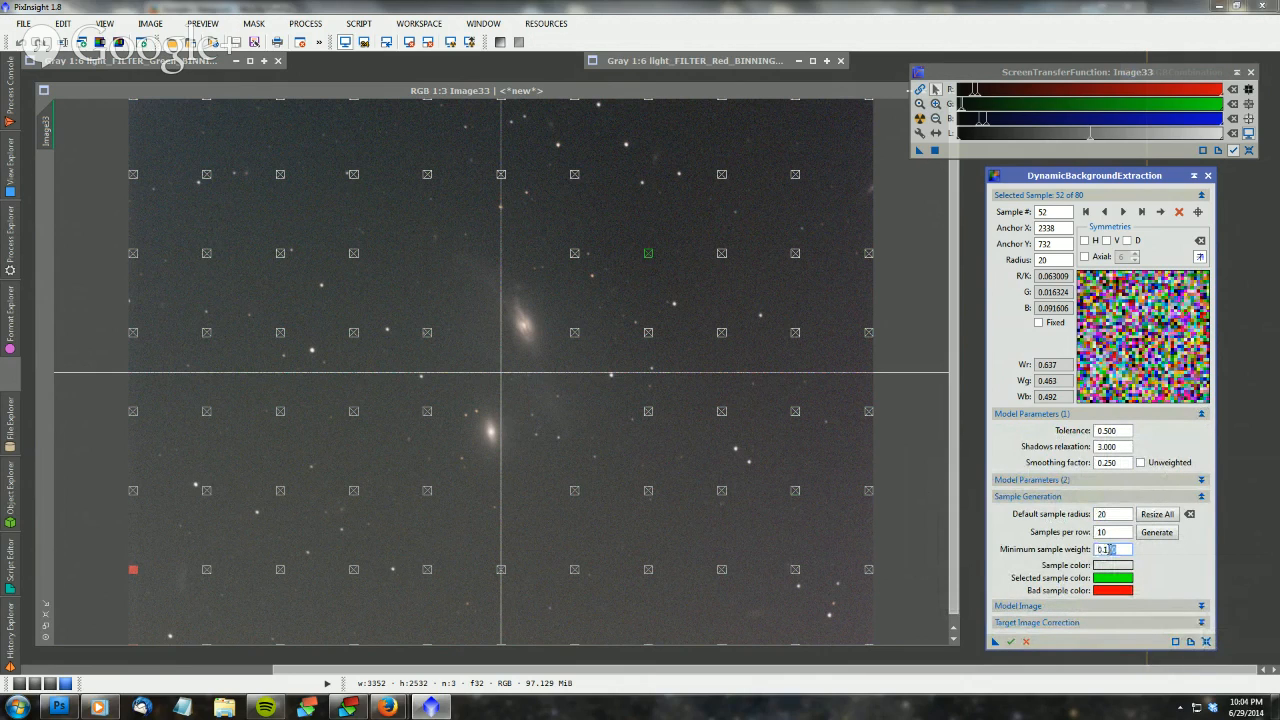
text(50)
click(1156, 532)
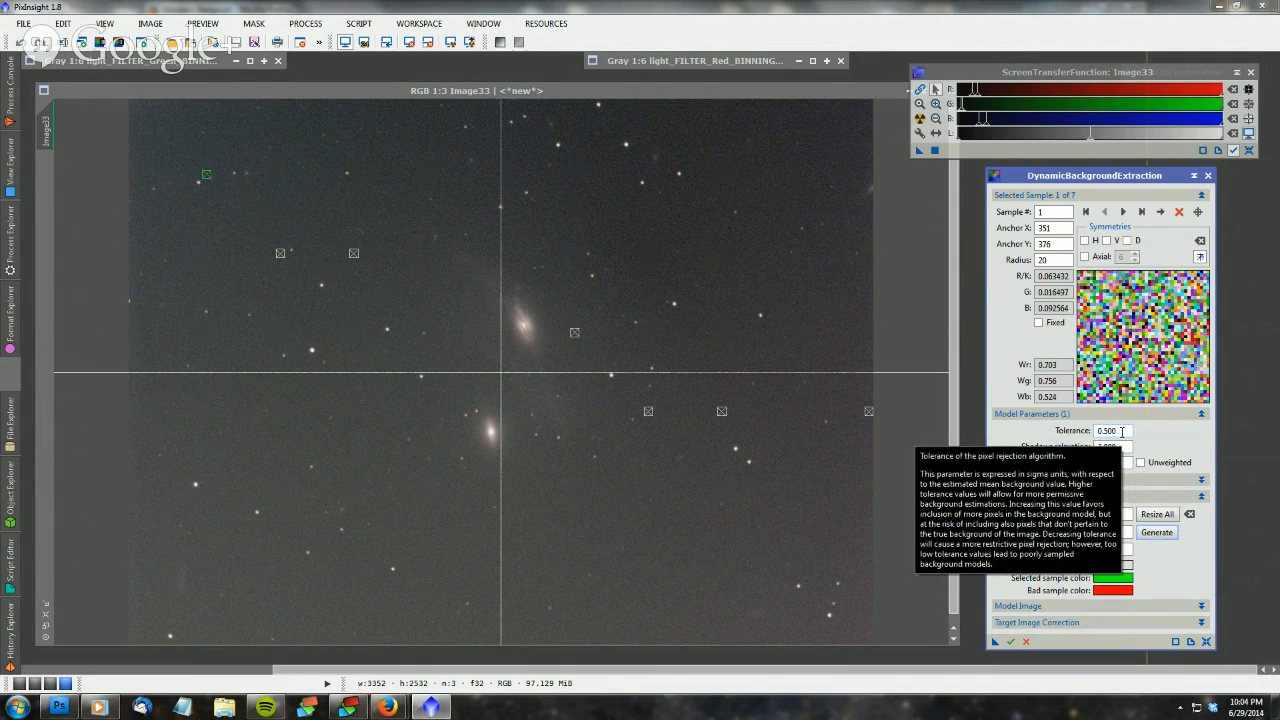
Set the Model Parameters tolerance to 2 and regenerate the background samples
click(1122, 431)
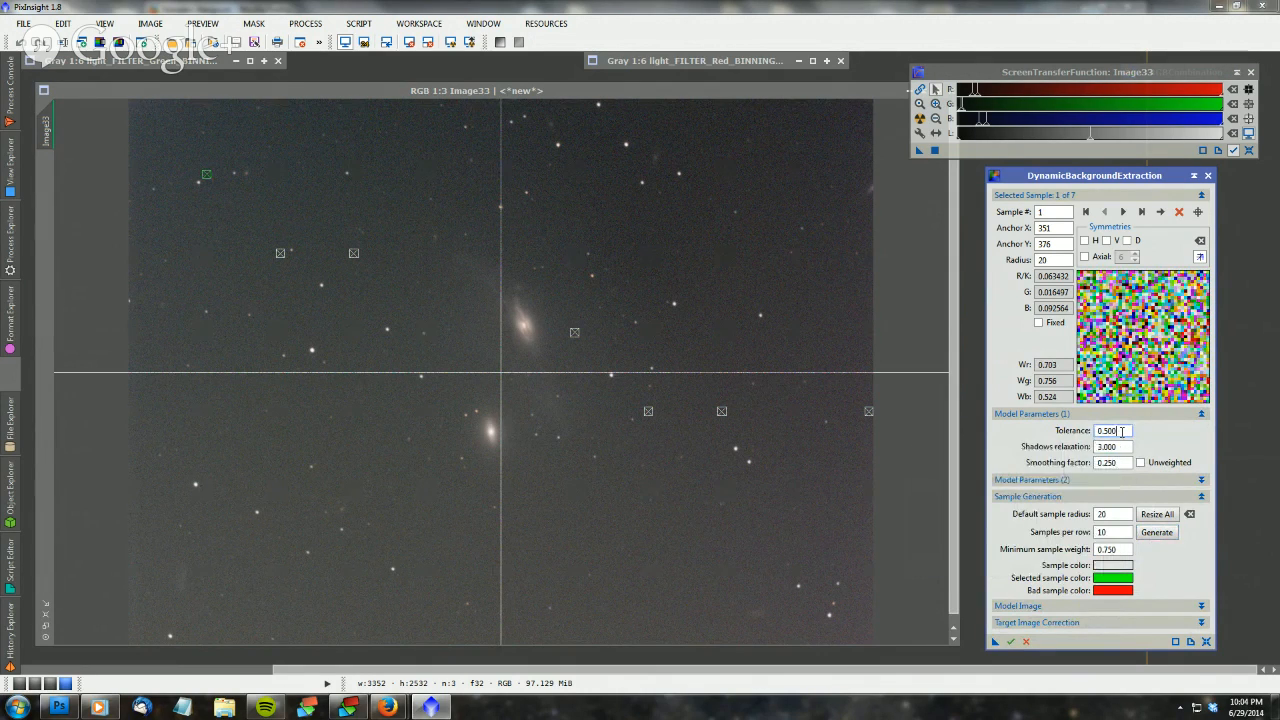
double_click(1122, 431)
text(2)
click(1157, 532)
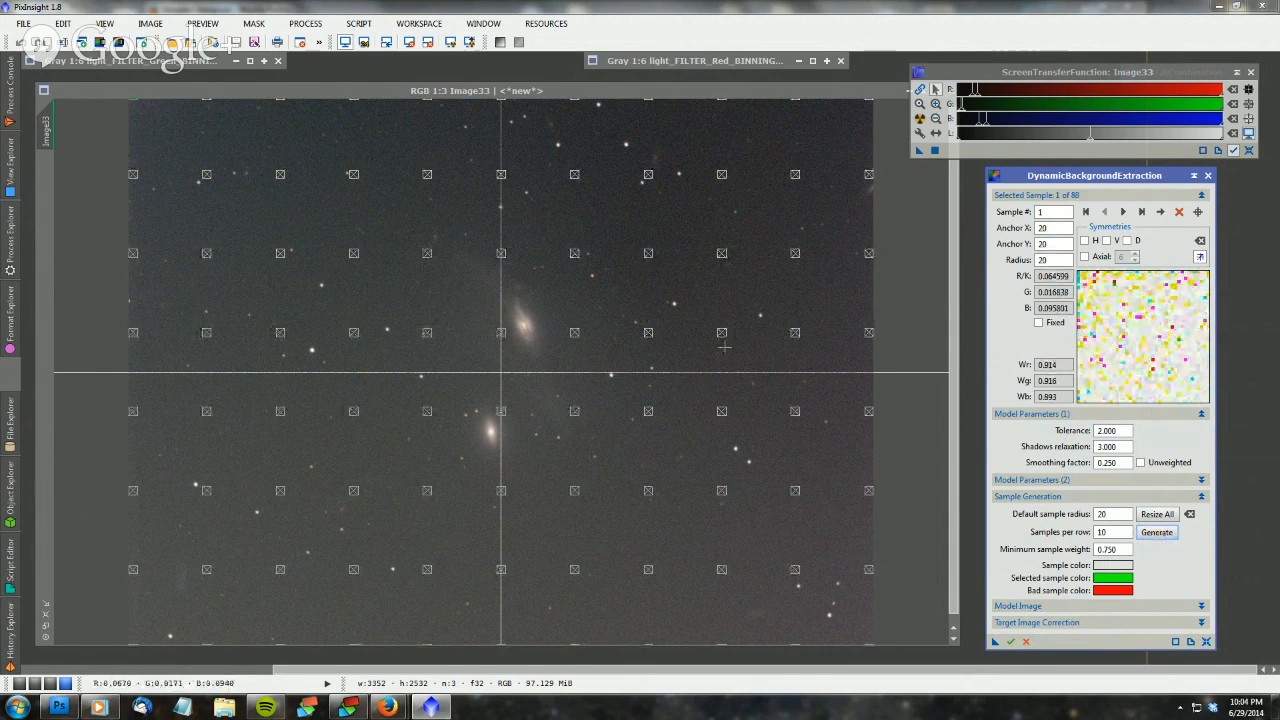
Remove the stray sample above the upper galaxy and the four consecutive central-column samples starting at that spot and running downward
click(503, 252)
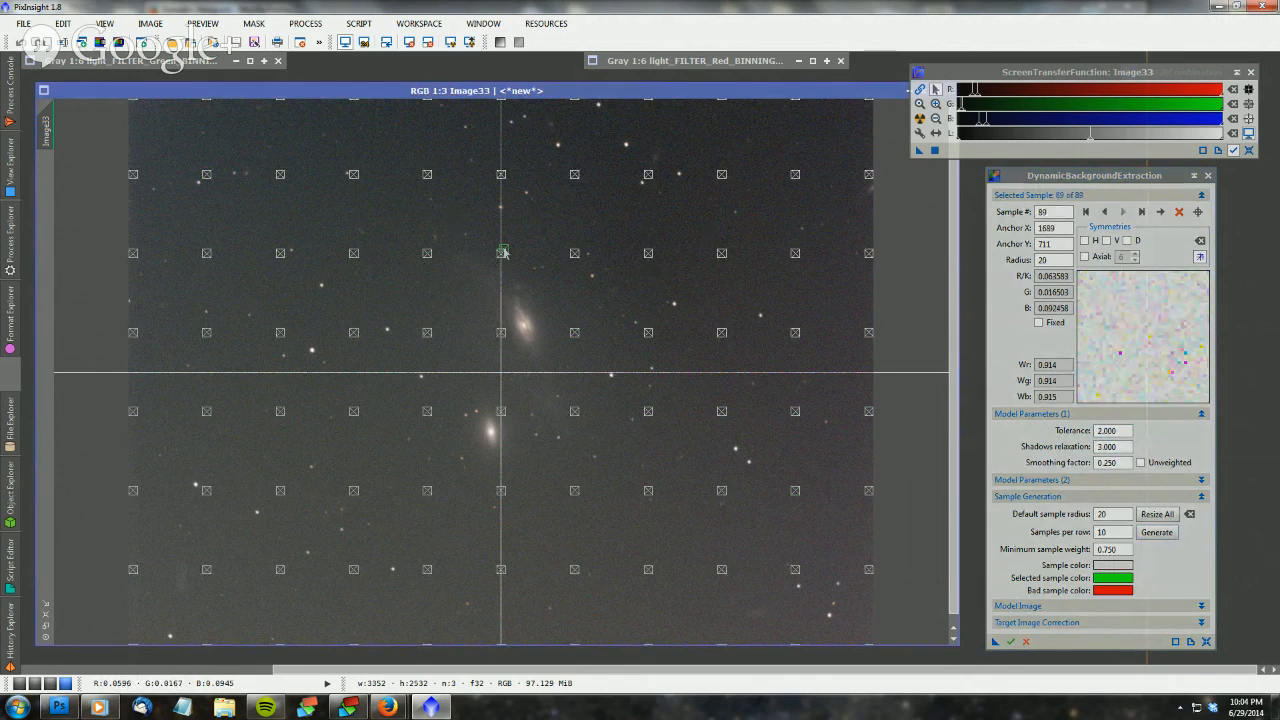
key(Delete)
click(501, 256)
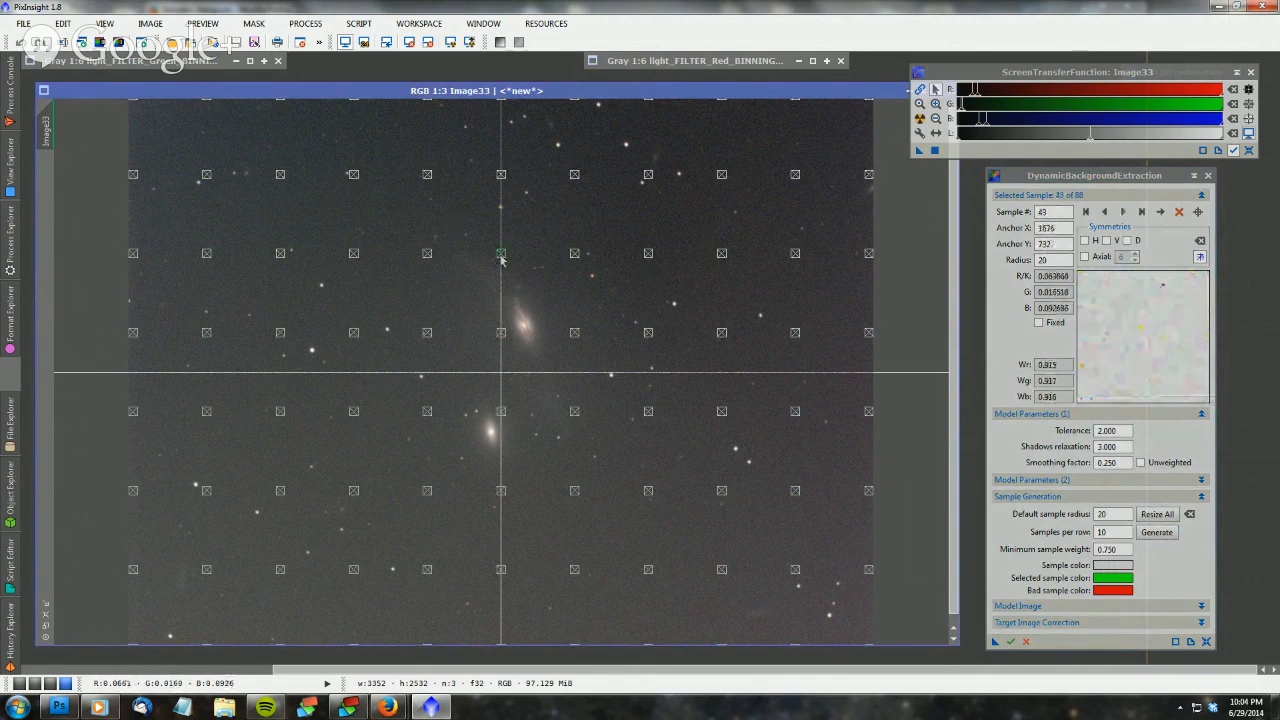
key(Delete)
key(Delete)
key(Delete)
key(Delete)
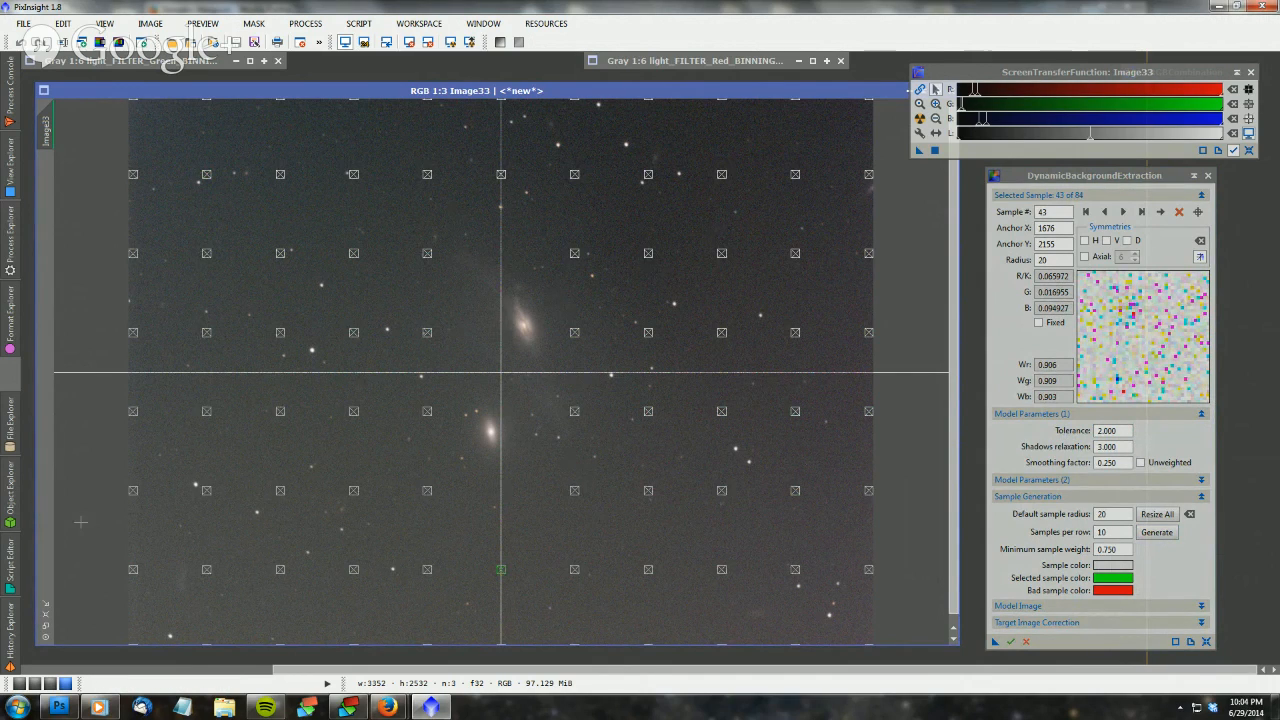
Delete the sample diagonally below the upper galaxy, just right of the central column, and the topmost visible sample at the image's right edge
click(576, 411)
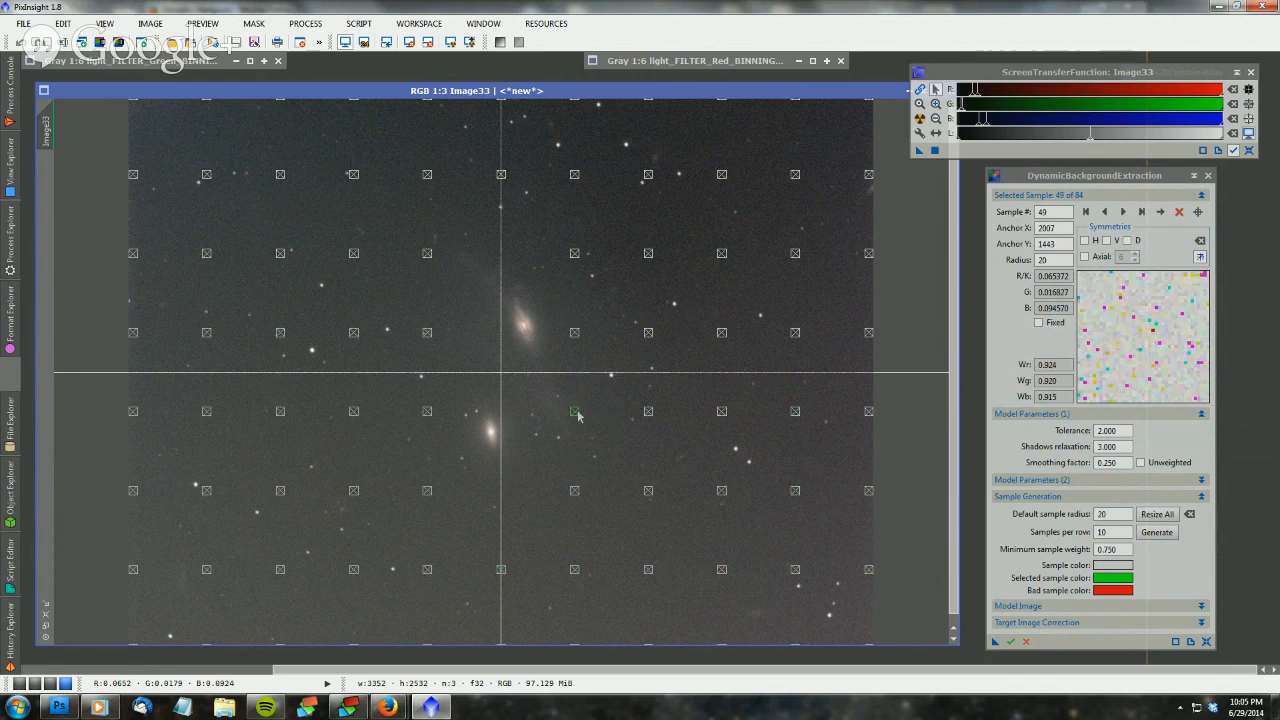
key(Delete)
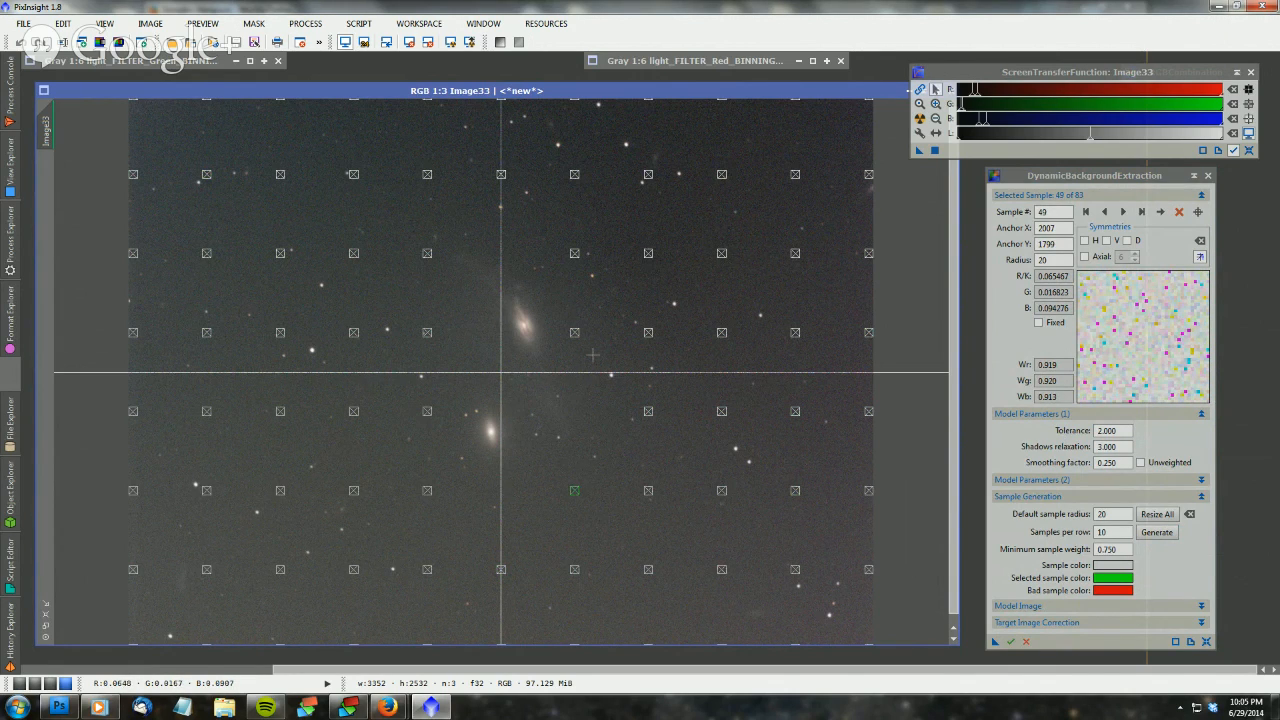
click(868, 174)
key(Delete)
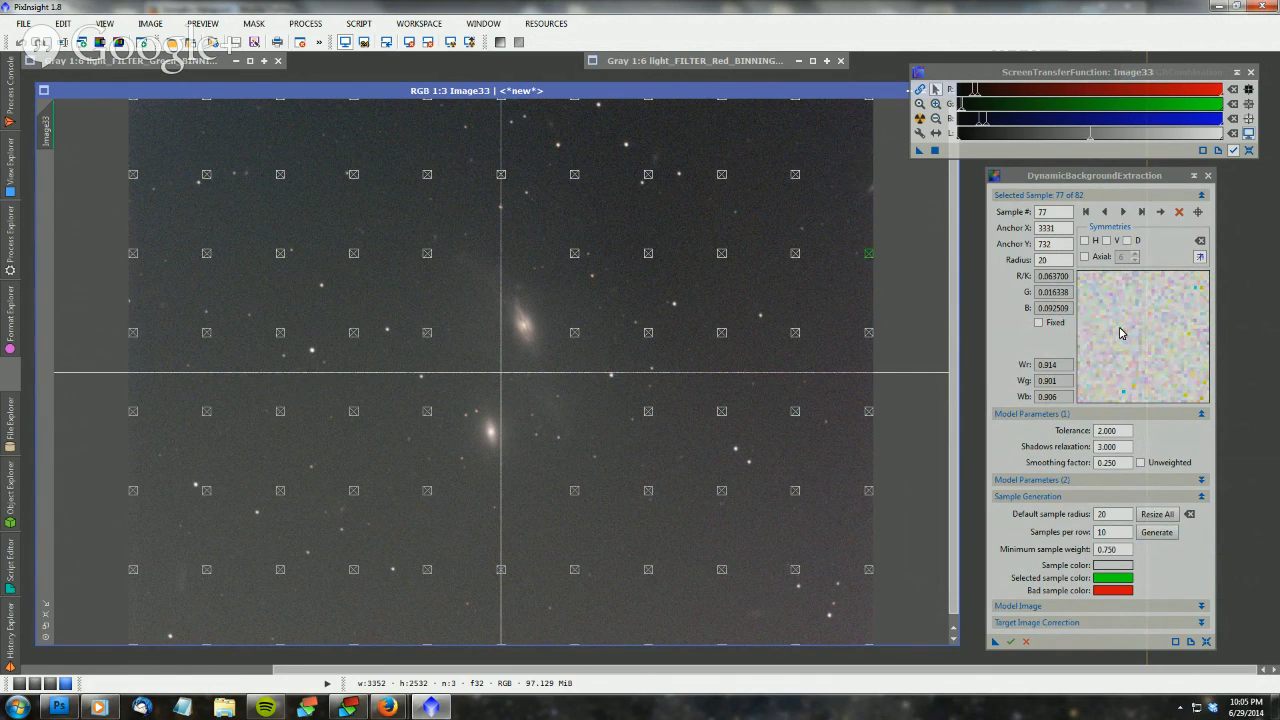
Move the DynamicBackgroundExtraction window higher to make room and expand its Target Image Correction settings
drag(1103, 177, 1103, 158)
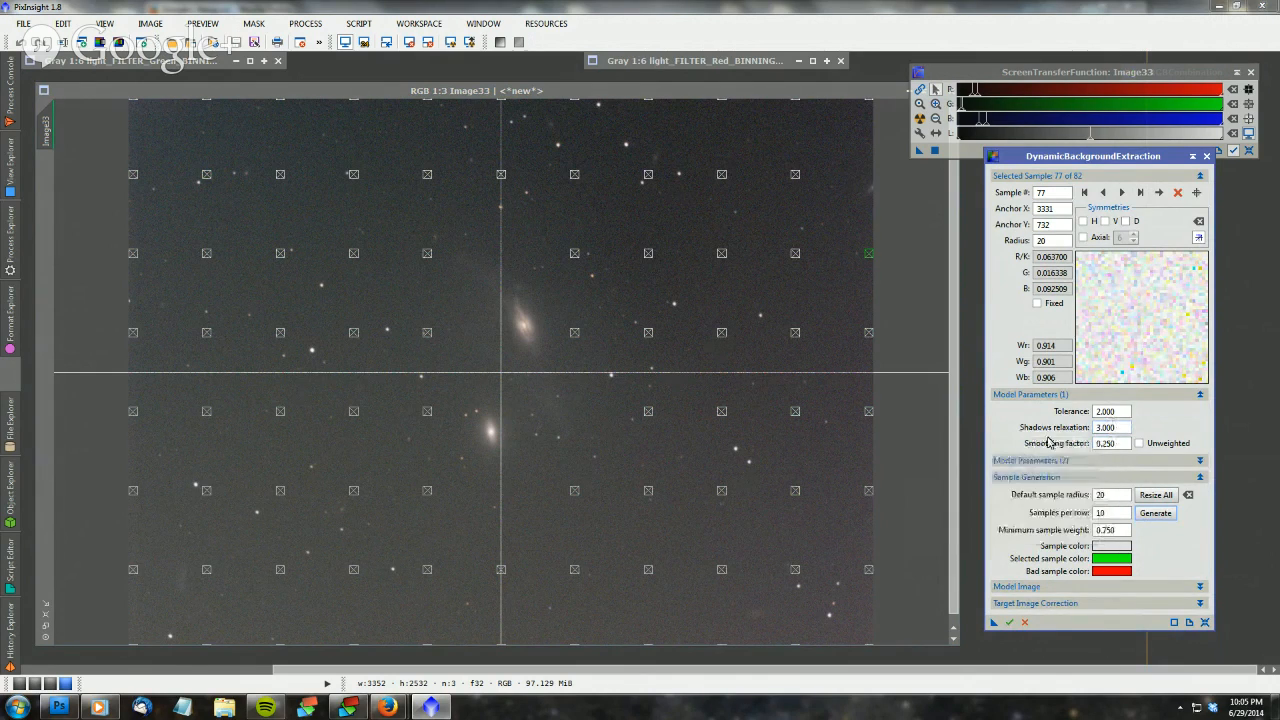
mouse_move(1036, 418)
drag(1096, 166, 1106, 127)
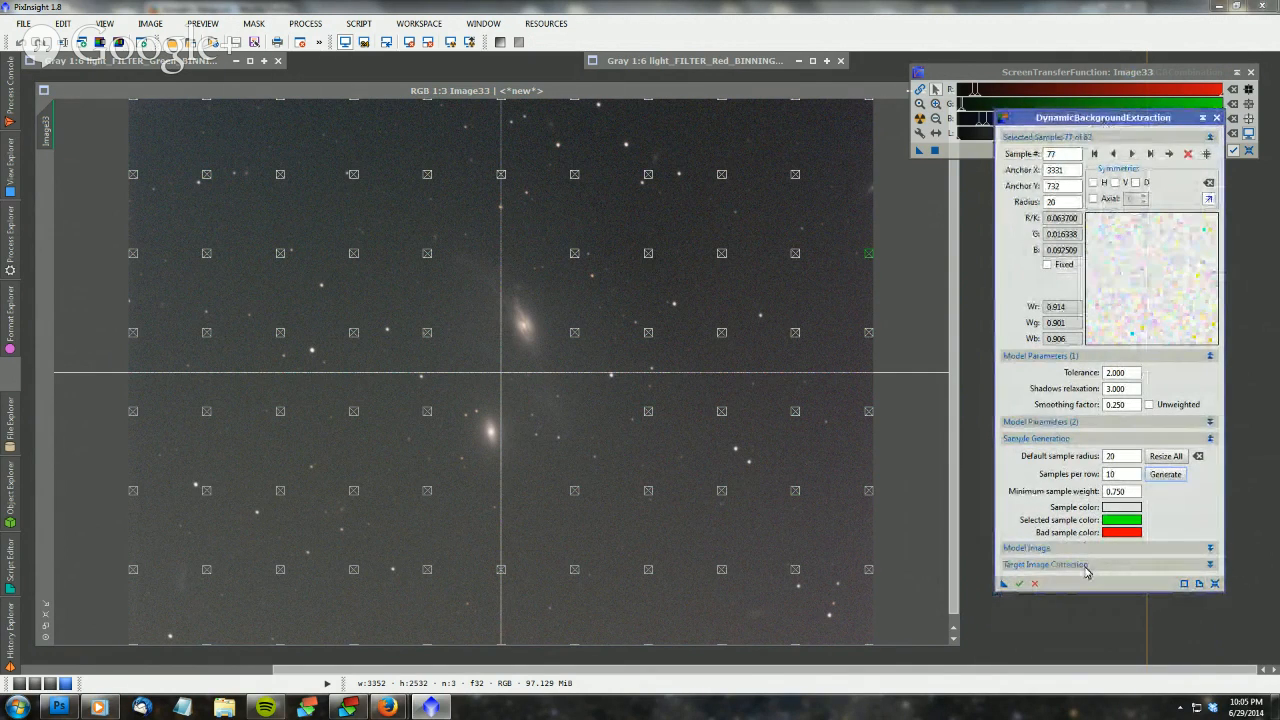
click(1085, 566)
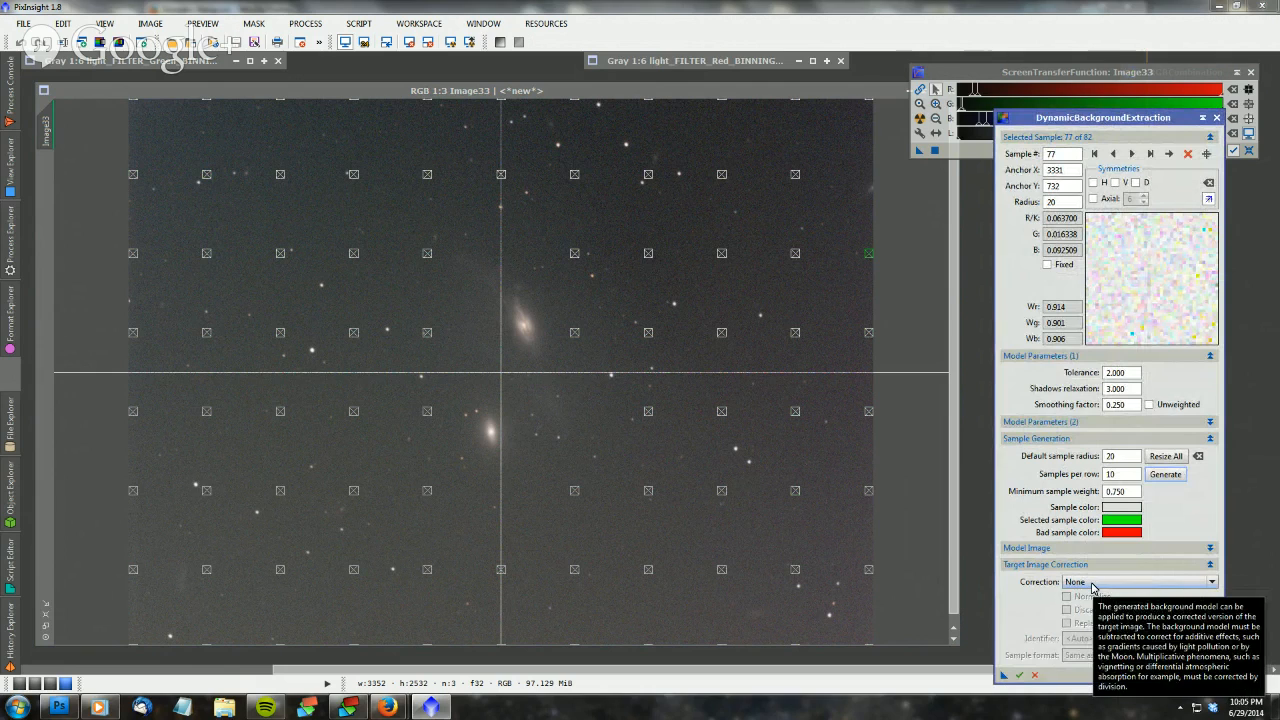
Apply DynamicBackgroundExtraction to Image33 with correction set to None to generate the background model, and auto-stretch the model's display
click(1092, 587)
click(1090, 597)
click(1023, 549)
click(1023, 550)
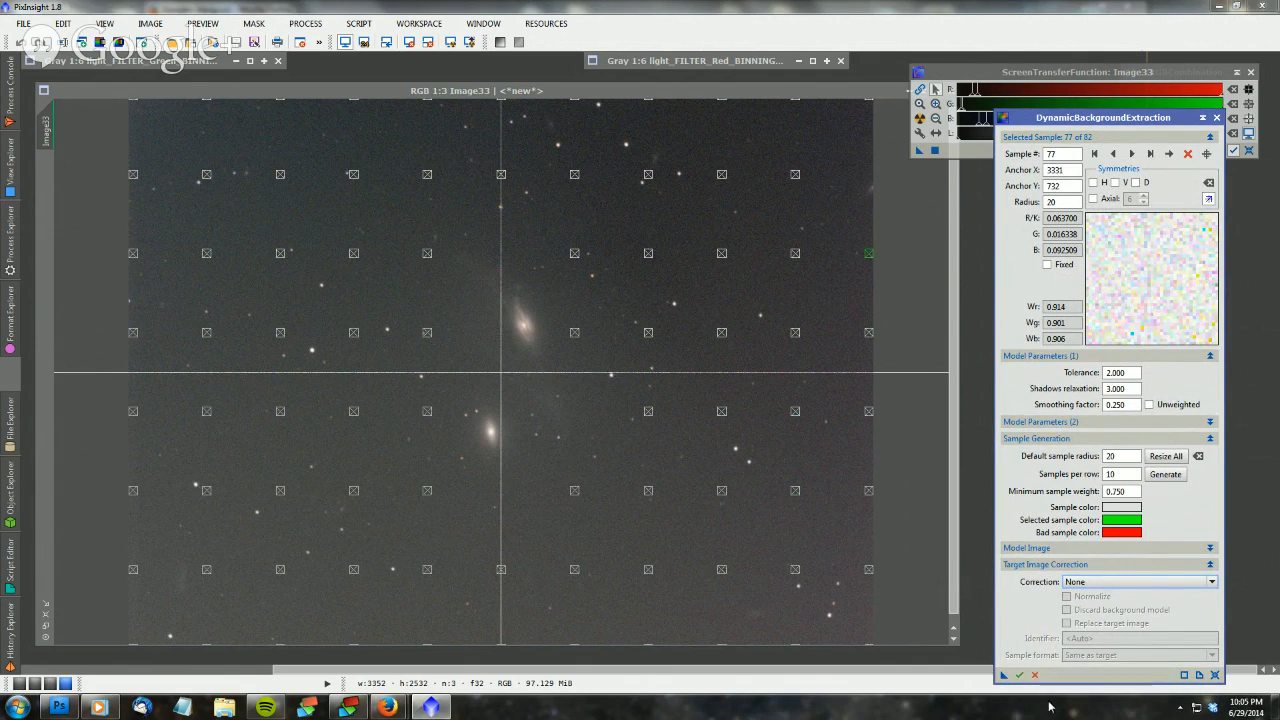
drag(1003, 679, 745, 505)
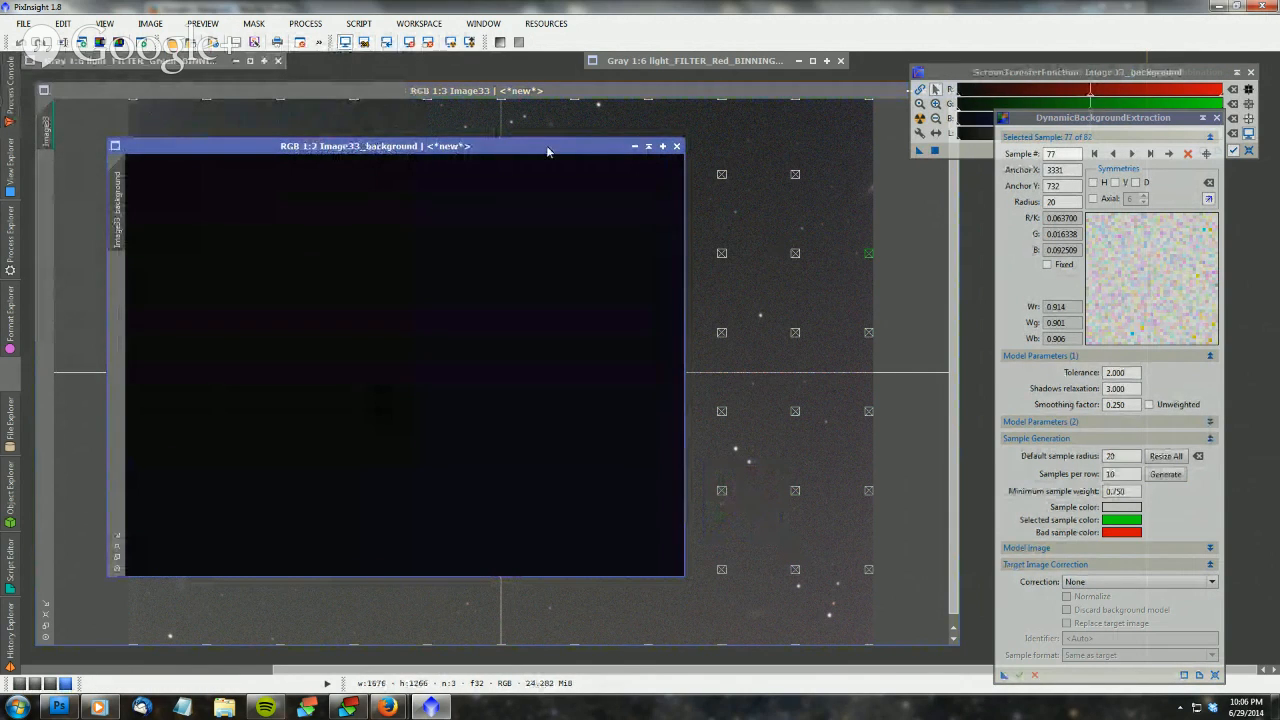
key(ctrl+a)
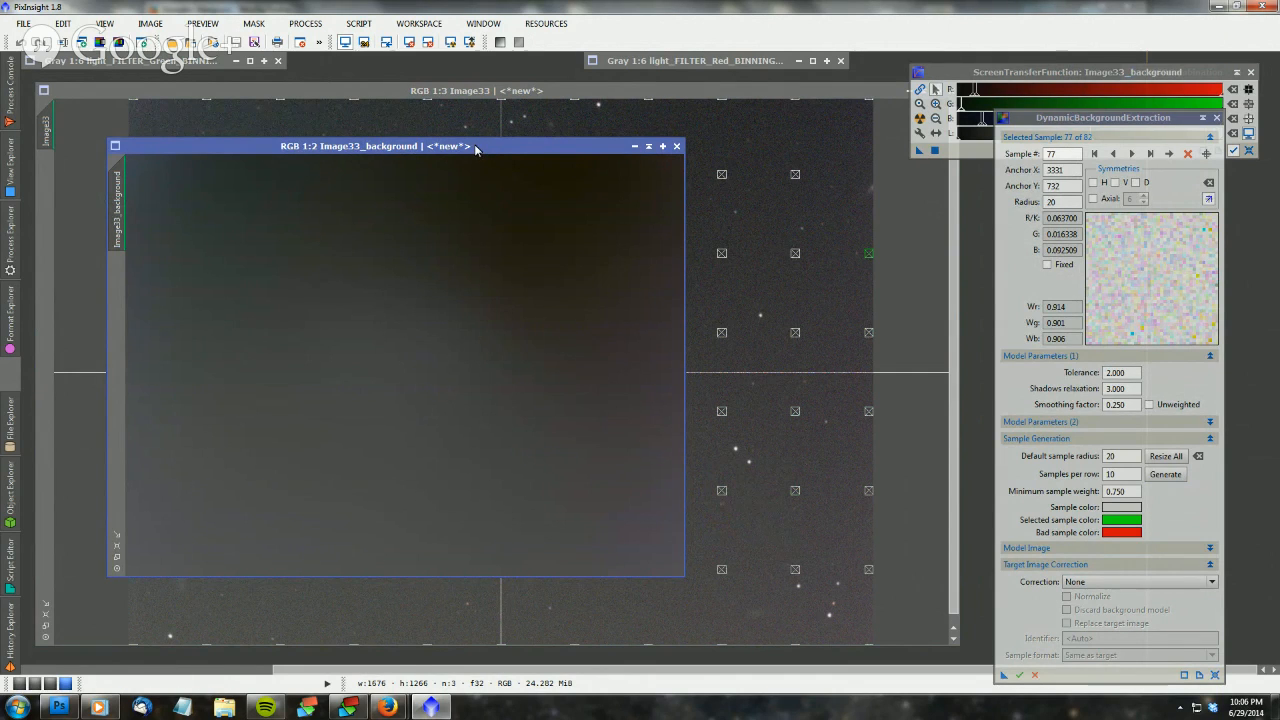
Examine the gradient in the background model over the Image33 window, and close the model without saving
drag(476, 148, 586, 180)
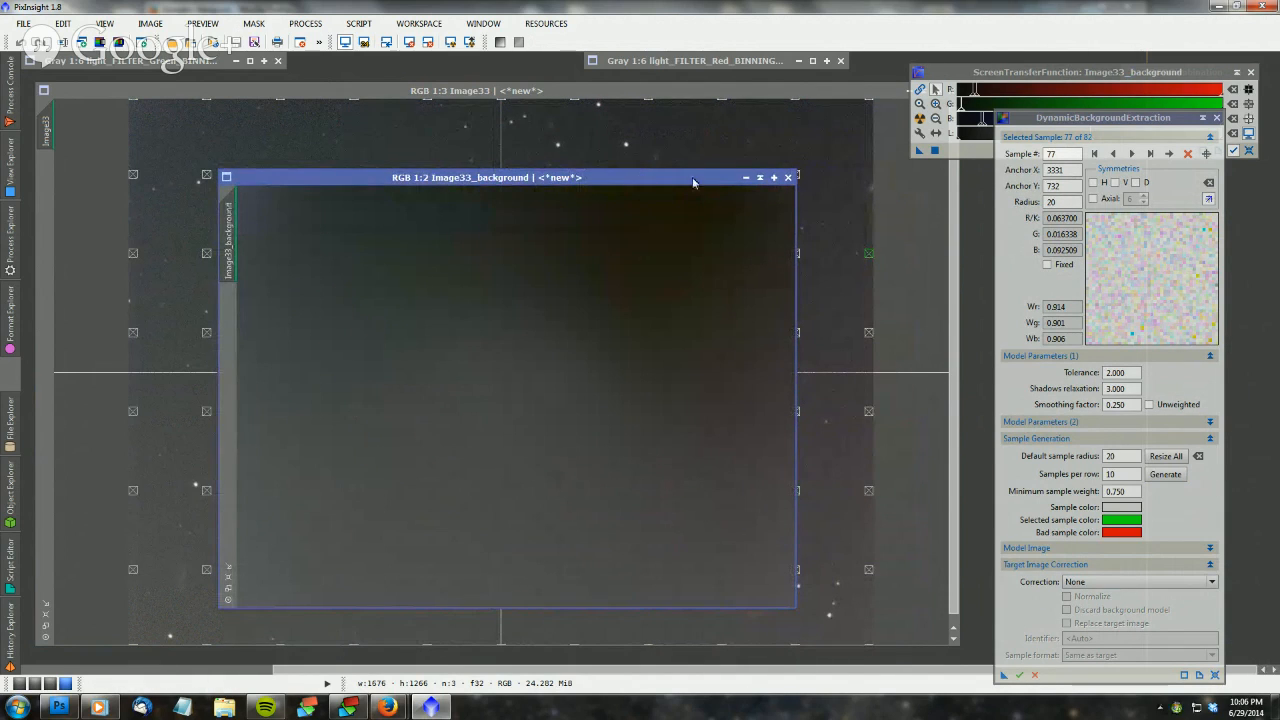
drag(646, 179, 568, 98)
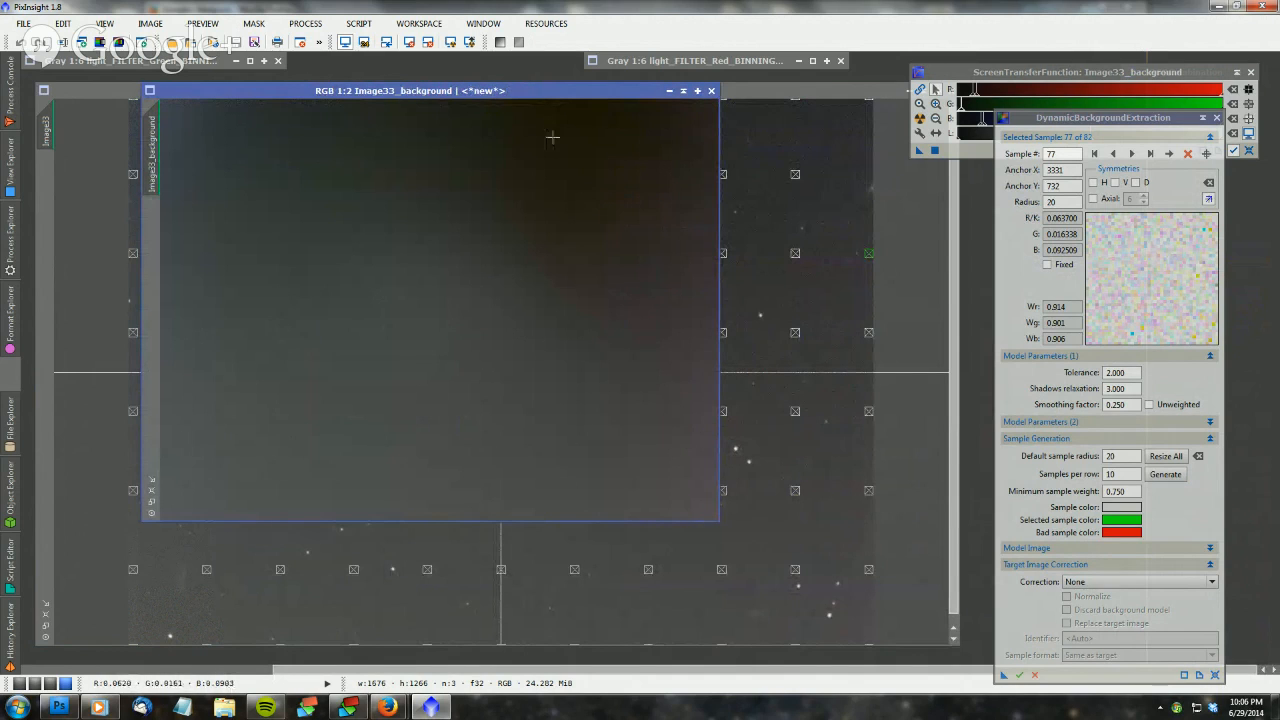
drag(575, 92, 680, 141)
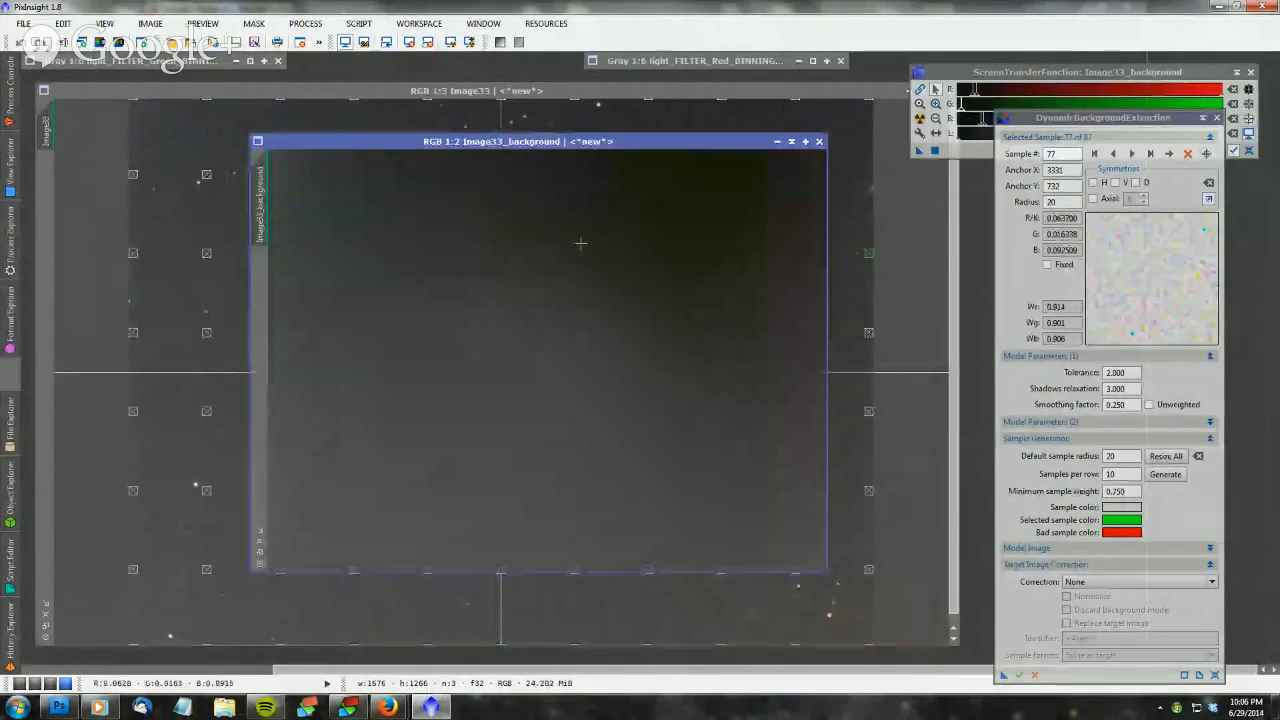
click(819, 143)
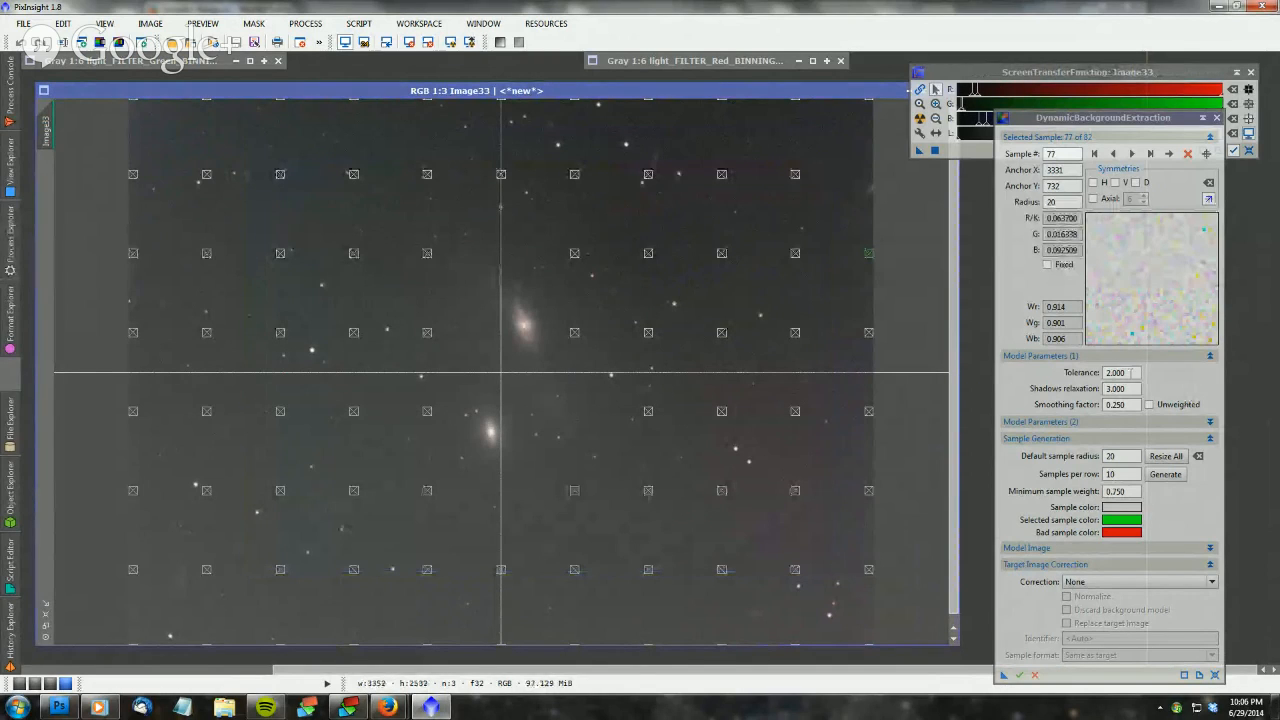
Set the target image correction to Subtraction with the background model discarded, and apply the extraction to Image33
click(1129, 374)
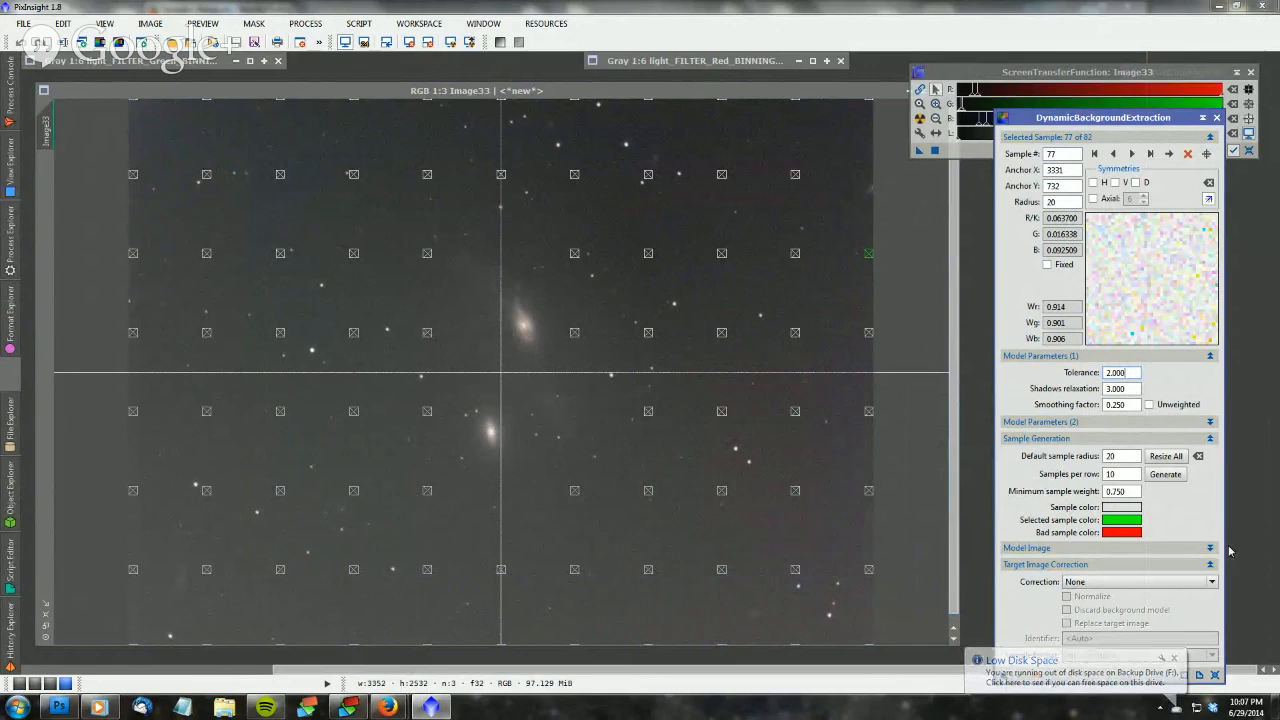
click(1212, 582)
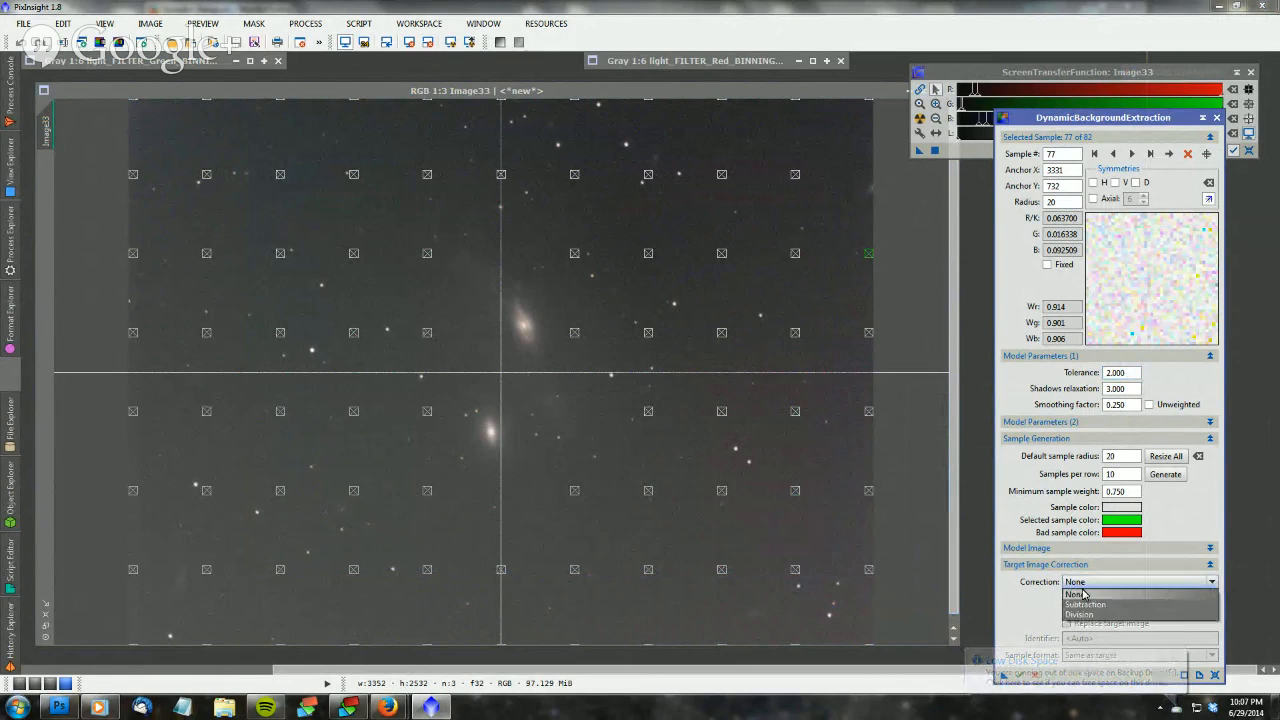
click(1018, 530)
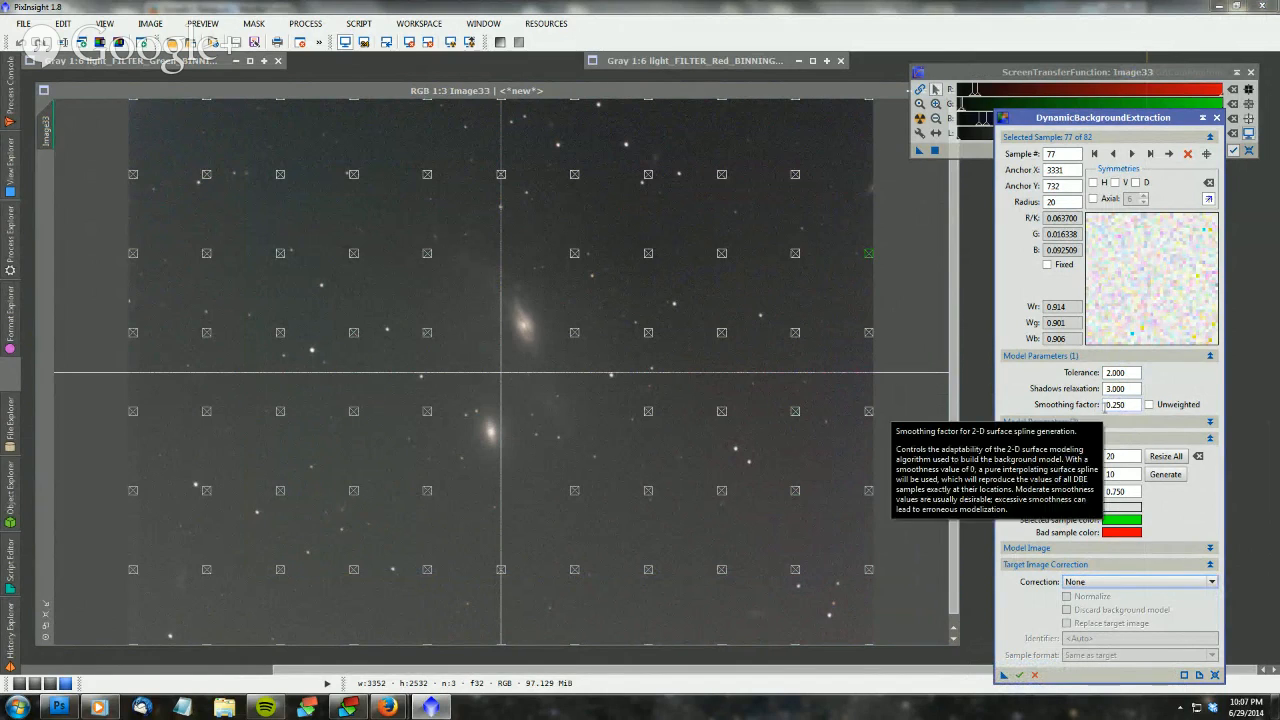
click(1130, 584)
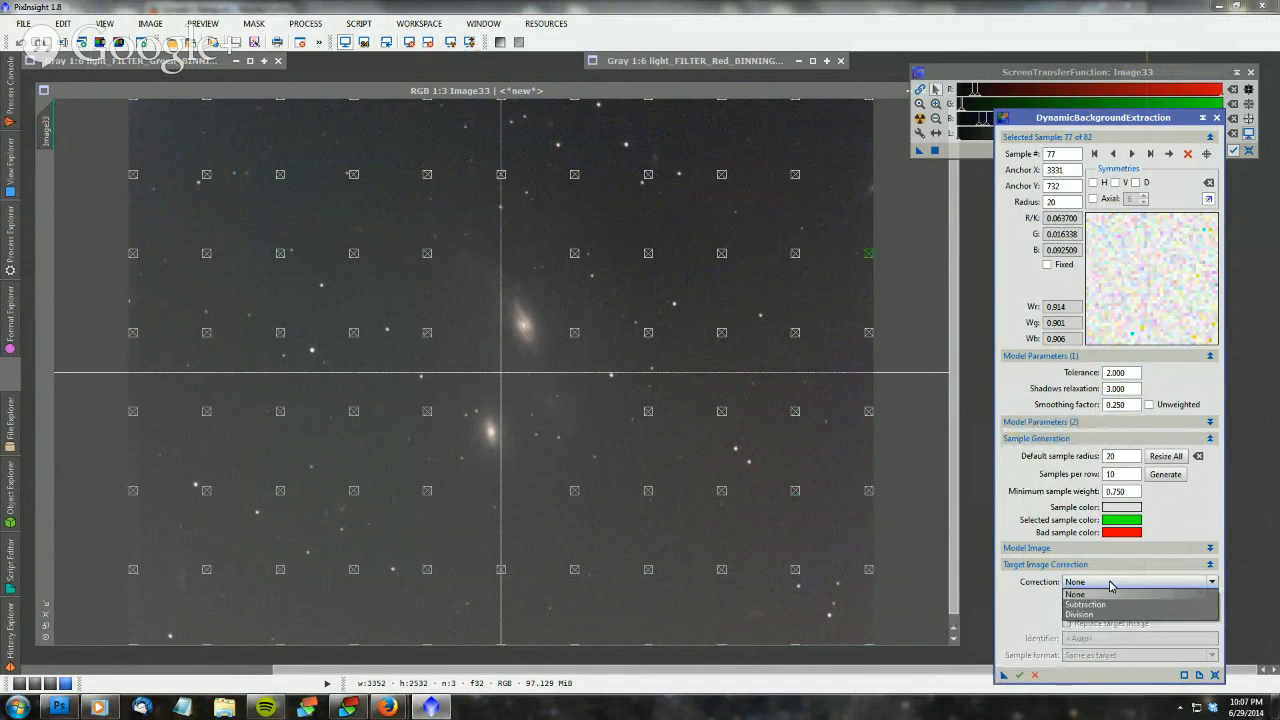
click(1118, 588)
click(1121, 588)
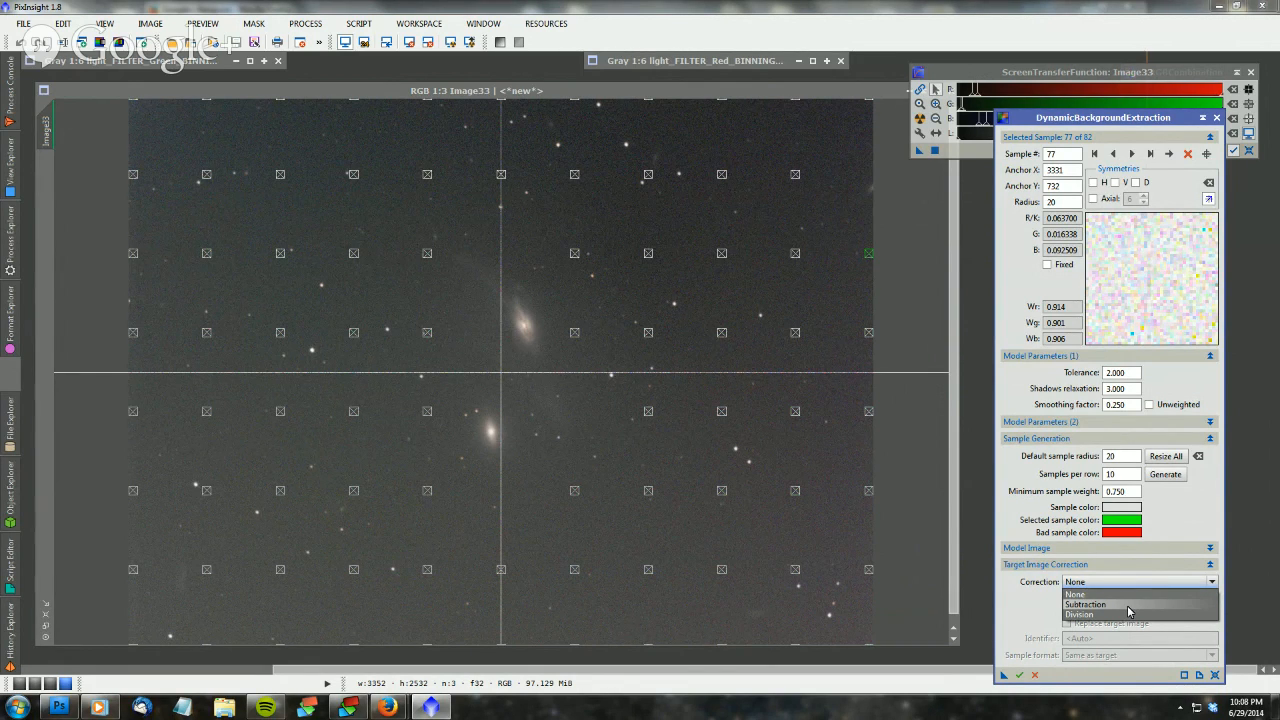
click(1110, 605)
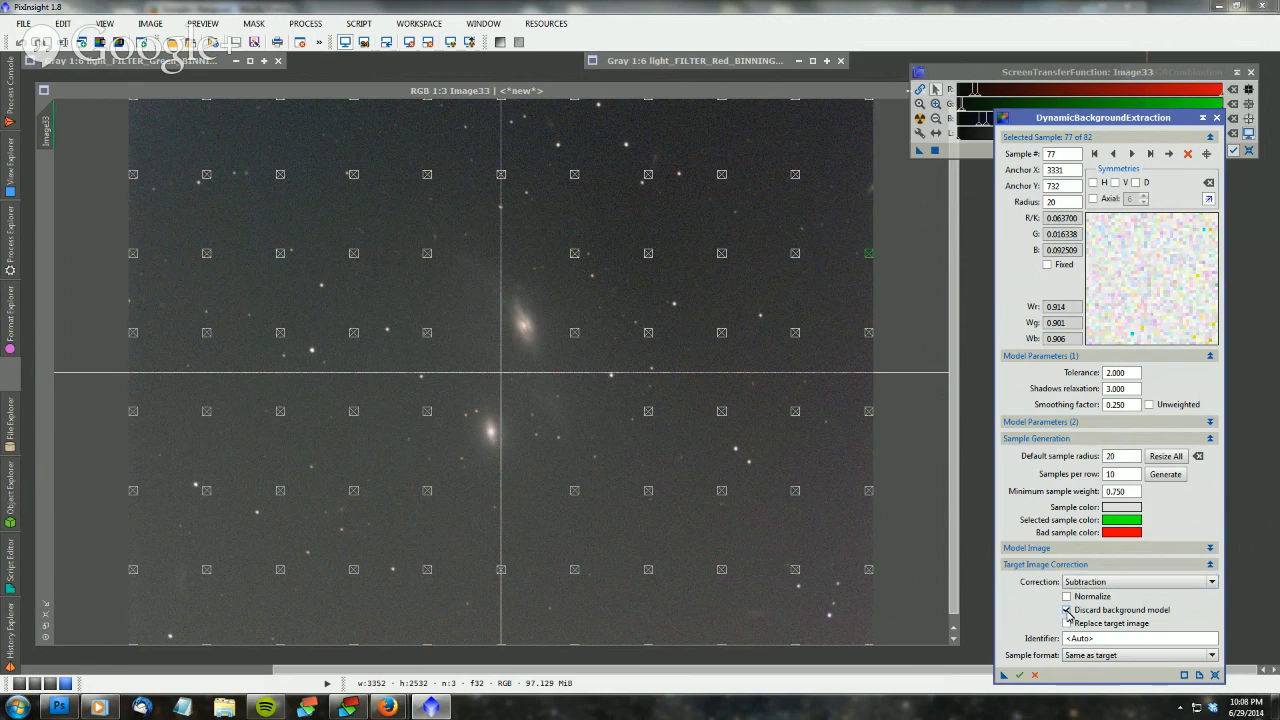
click(1066, 608)
drag(1005, 676, 831, 526)
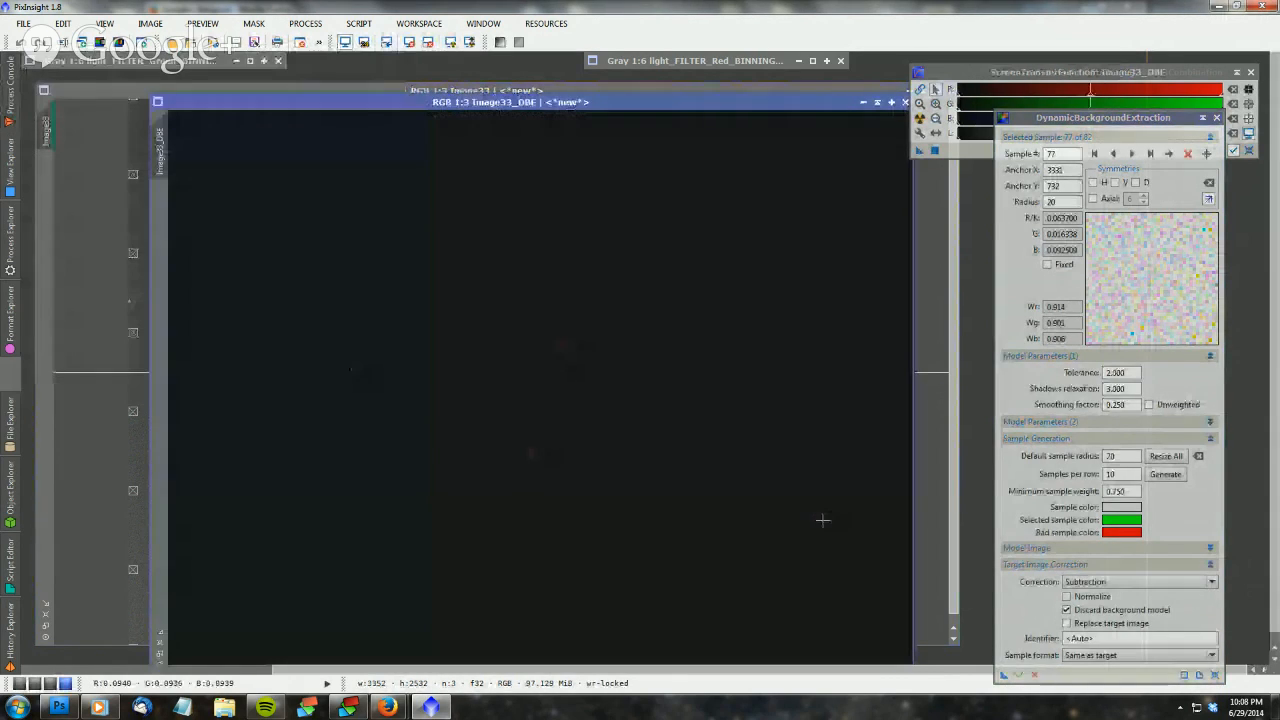
Move the Image33_DBE and ScreenTransferFunction windows aside and auto-stretch the display of Image33_DBE
drag(611, 105, 523, 81)
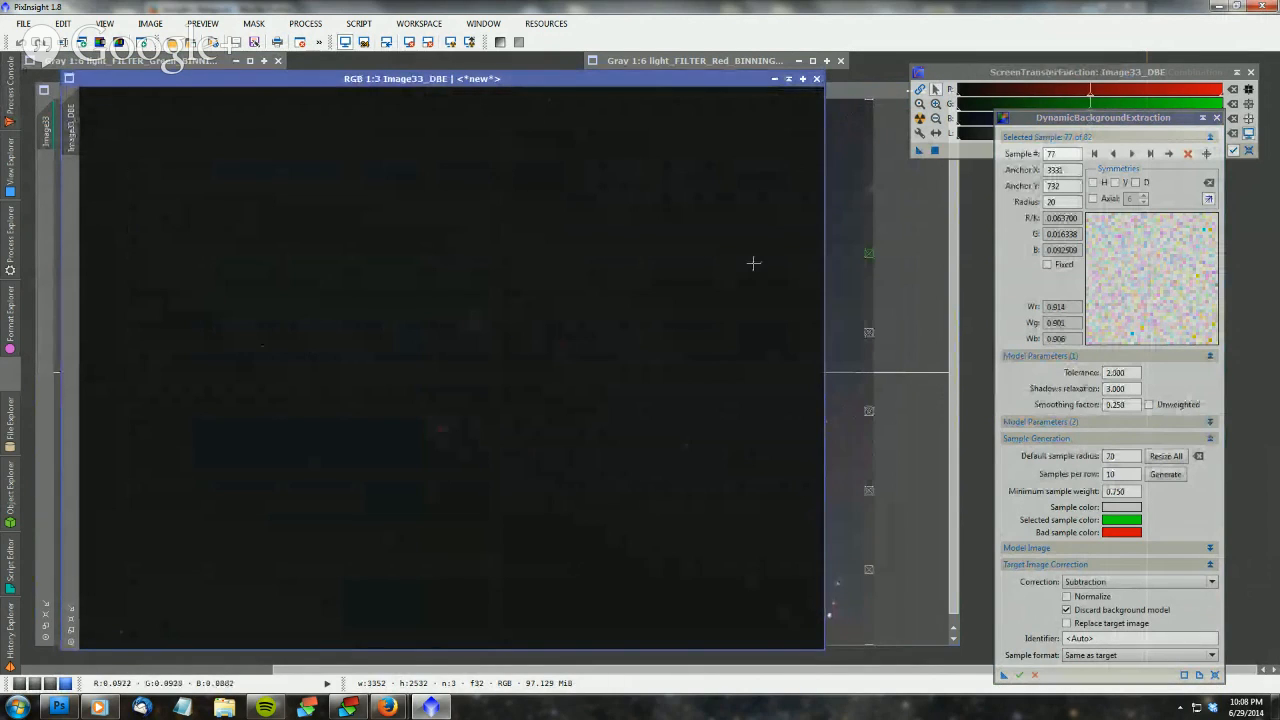
click(1040, 74)
drag(1040, 74, 998, 74)
click(648, 80)
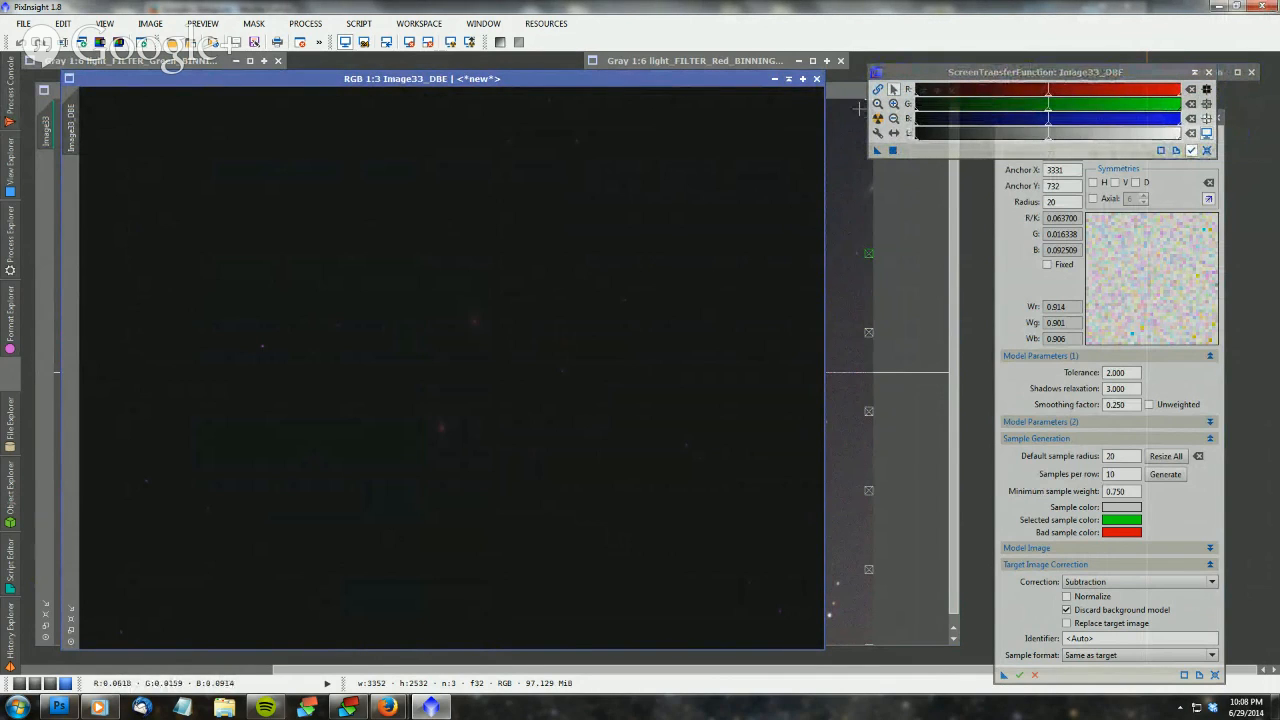
key(ctrl+a)
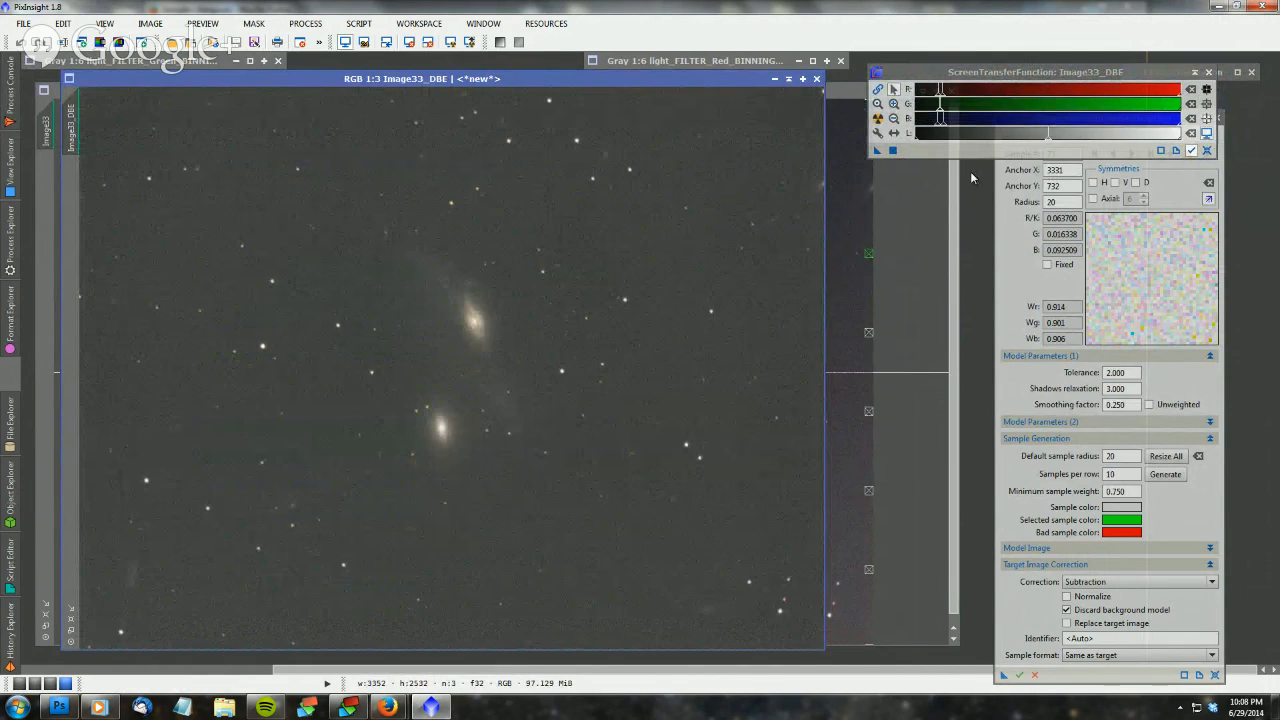
Save the DynamicBackgroundExtraction setup as a process icon on the empty workspace, and end the active extraction session on Image33
click(1184, 198)
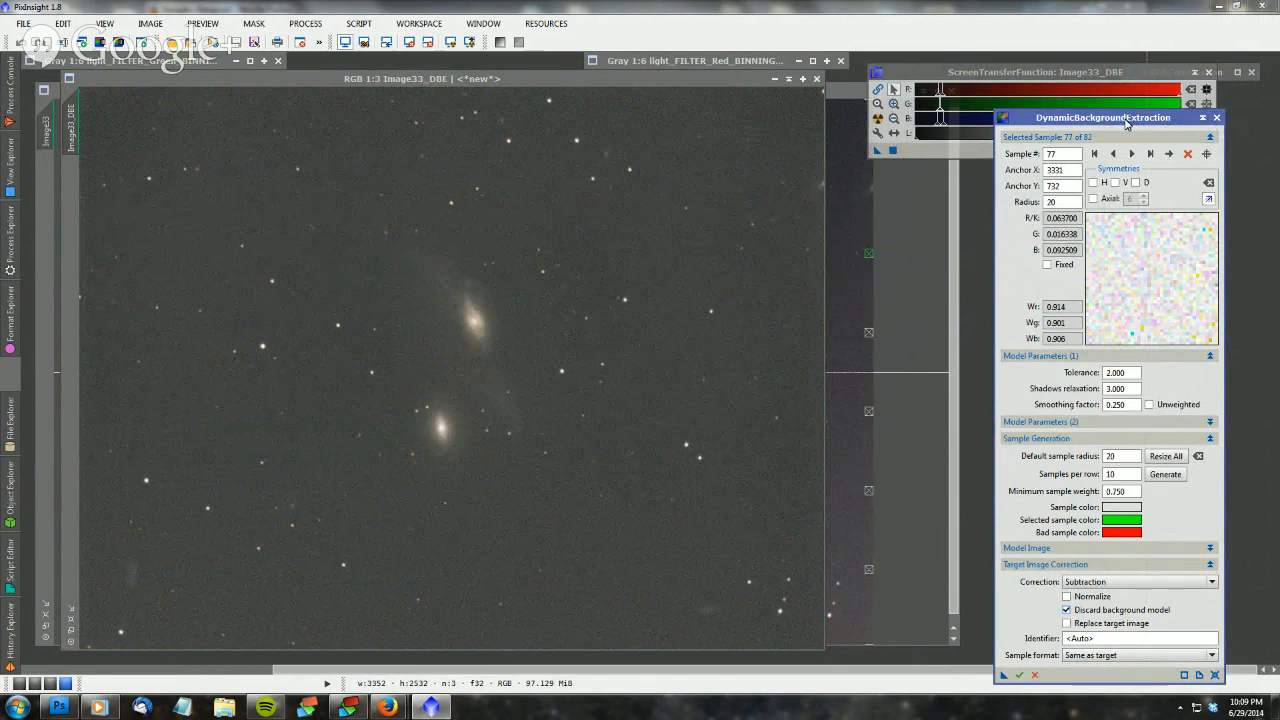
click(856, 94)
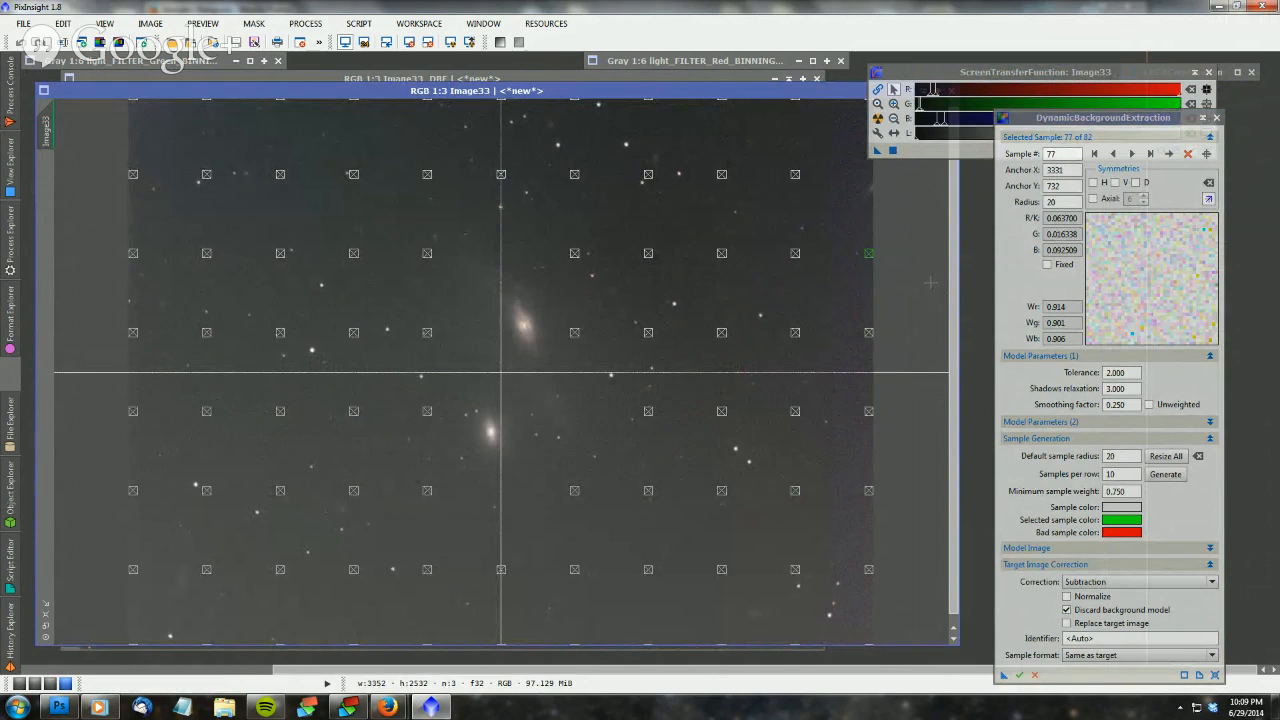
click(1215, 118)
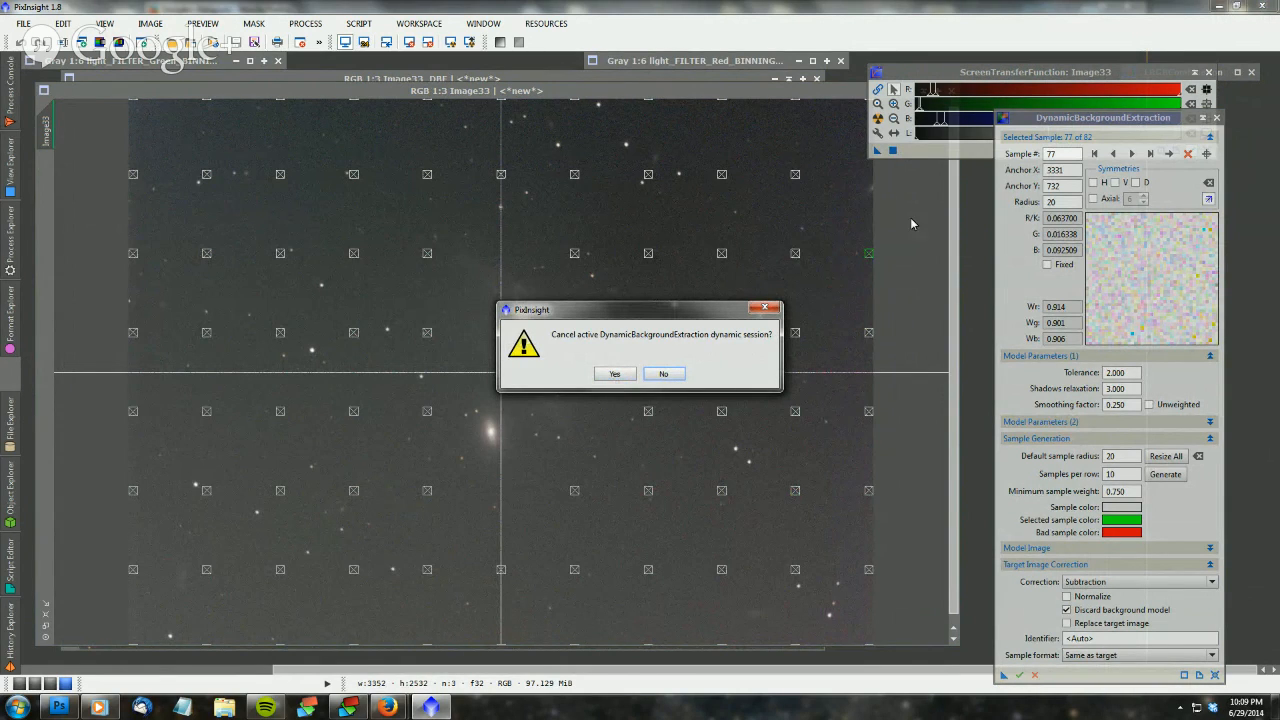
click(660, 375)
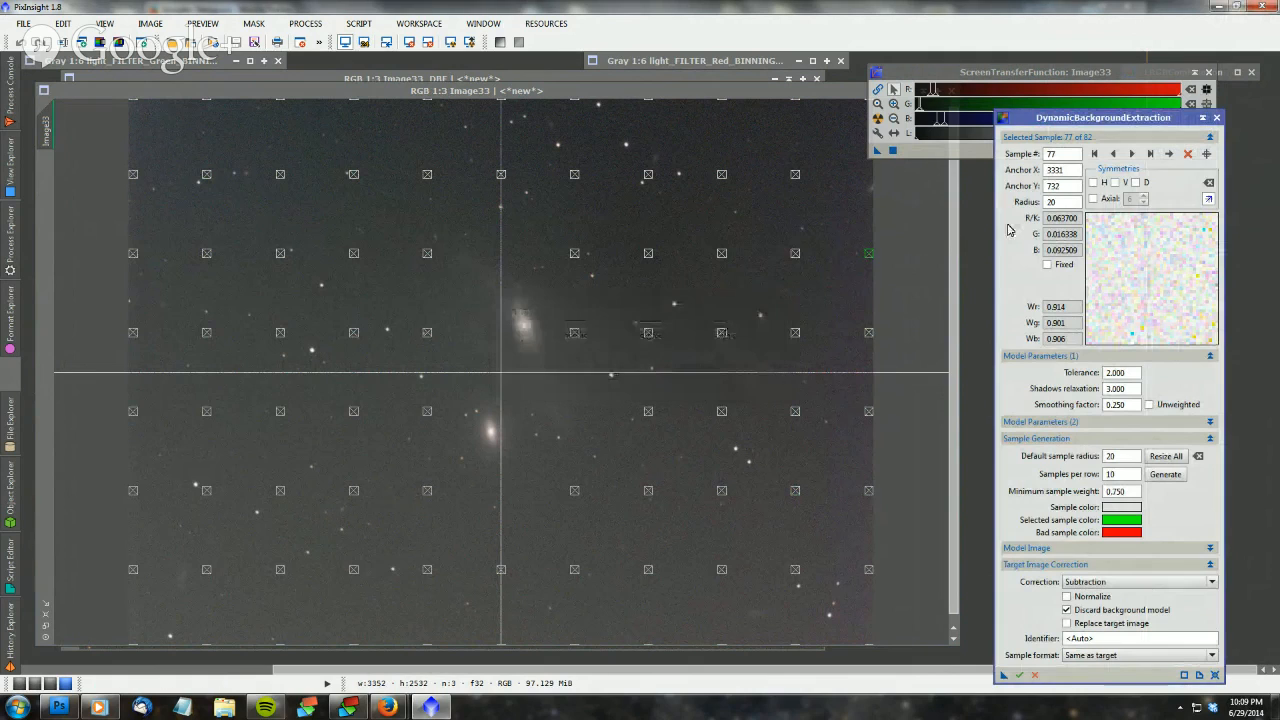
drag(1055, 118, 825, 61)
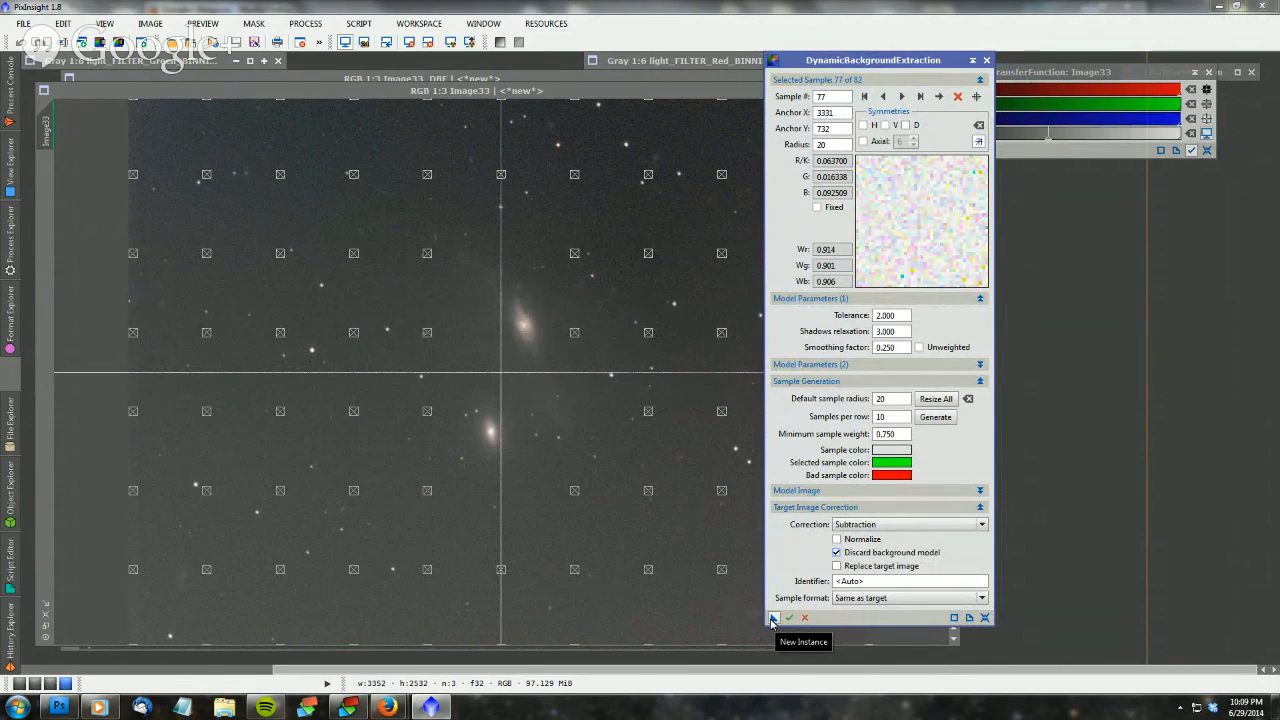
drag(773, 618, 1175, 585)
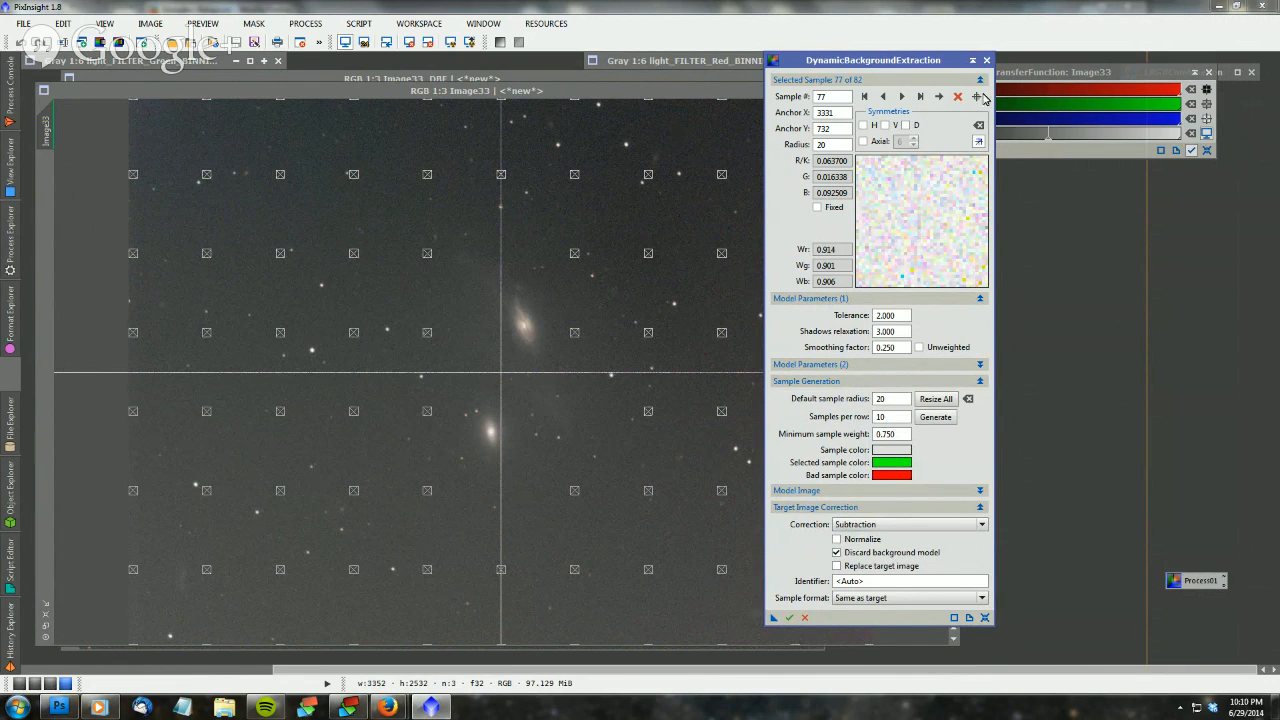
click(986, 61)
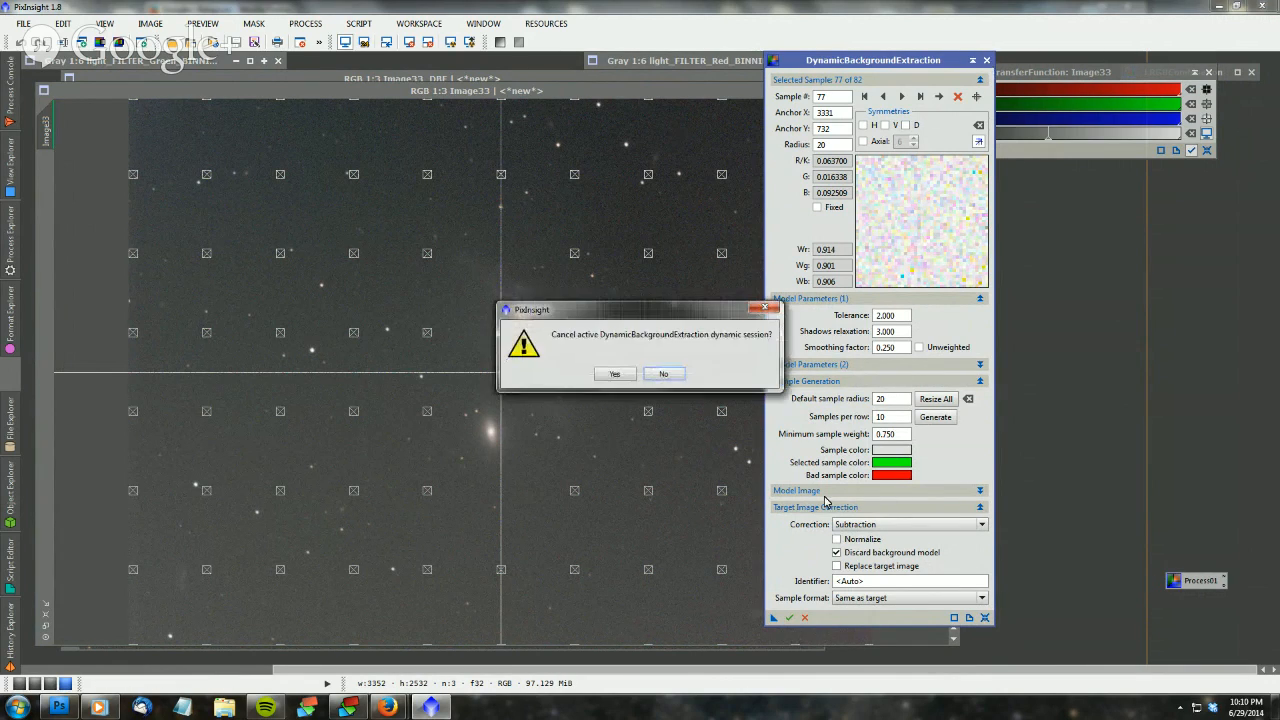
click(615, 374)
Restore the extraction session from the Process01 icon to check its samples, and cancel that session
click(1185, 582)
double_click(1185, 582)
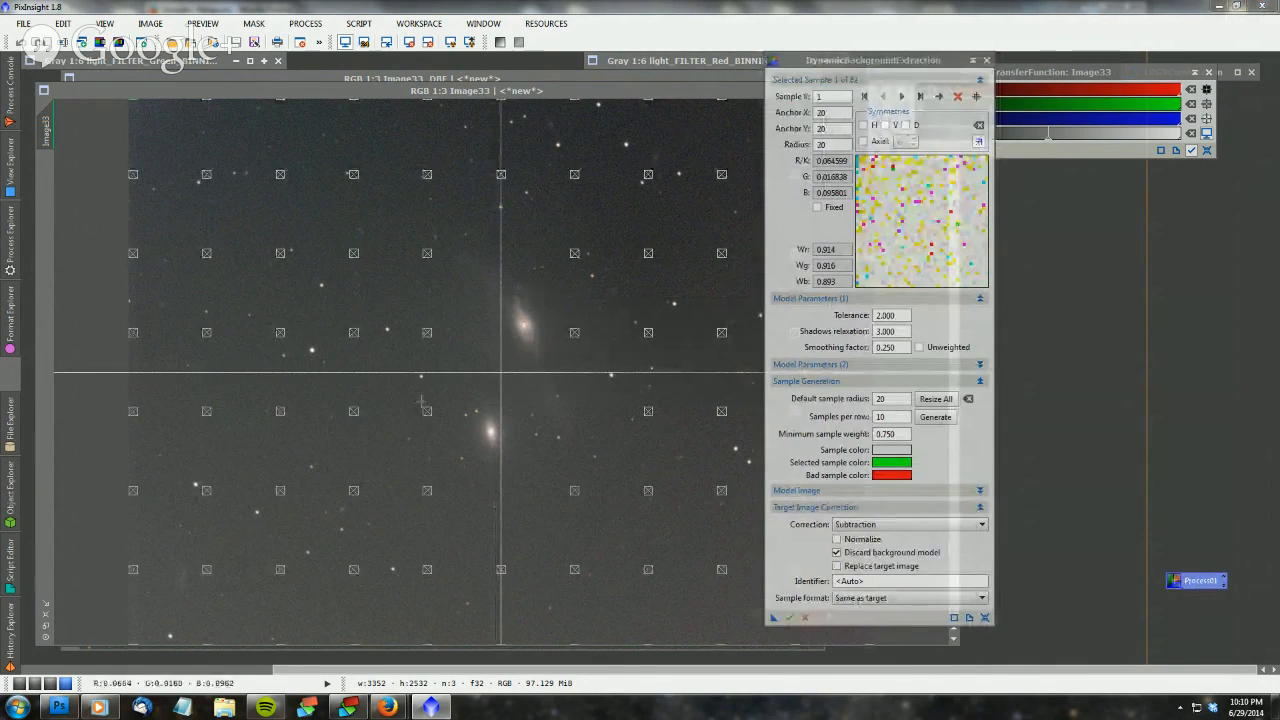
click(986, 60)
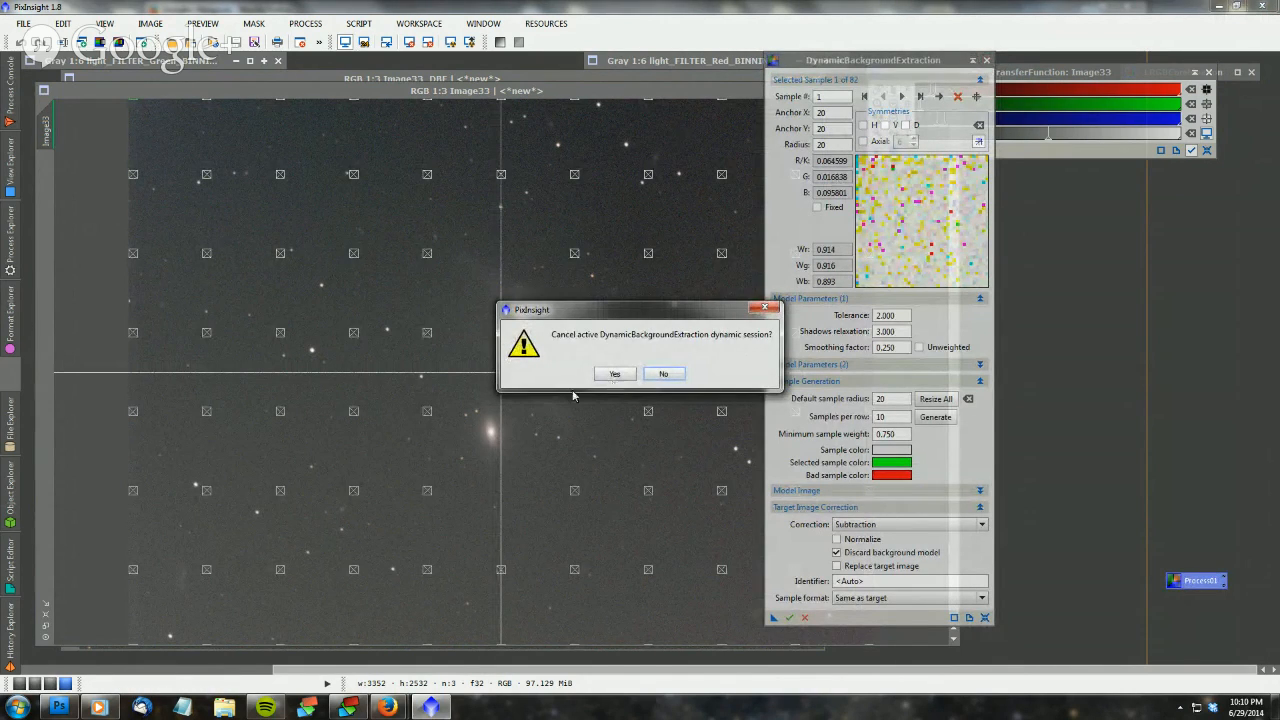
click(612, 374)
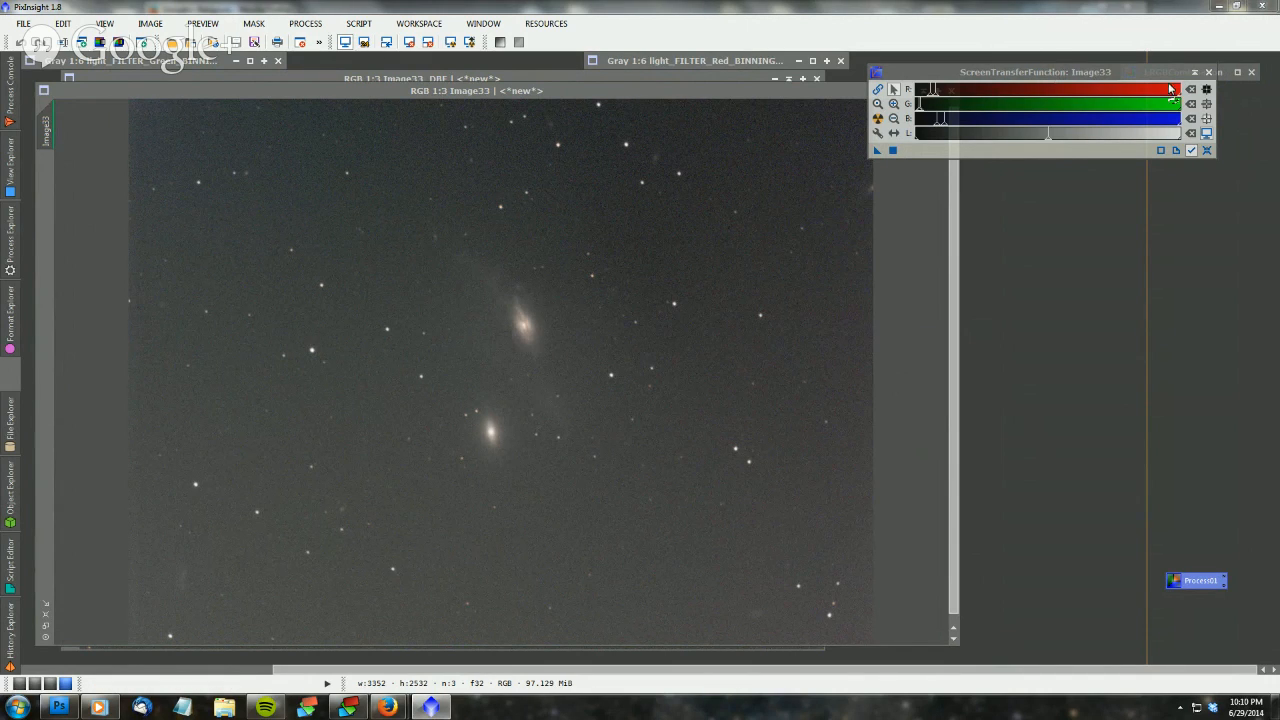
Move ScreenTransferFunction and Image33 aside and bring Image33_DBE to the front to compare the two images
drag(1165, 72, 1227, 102)
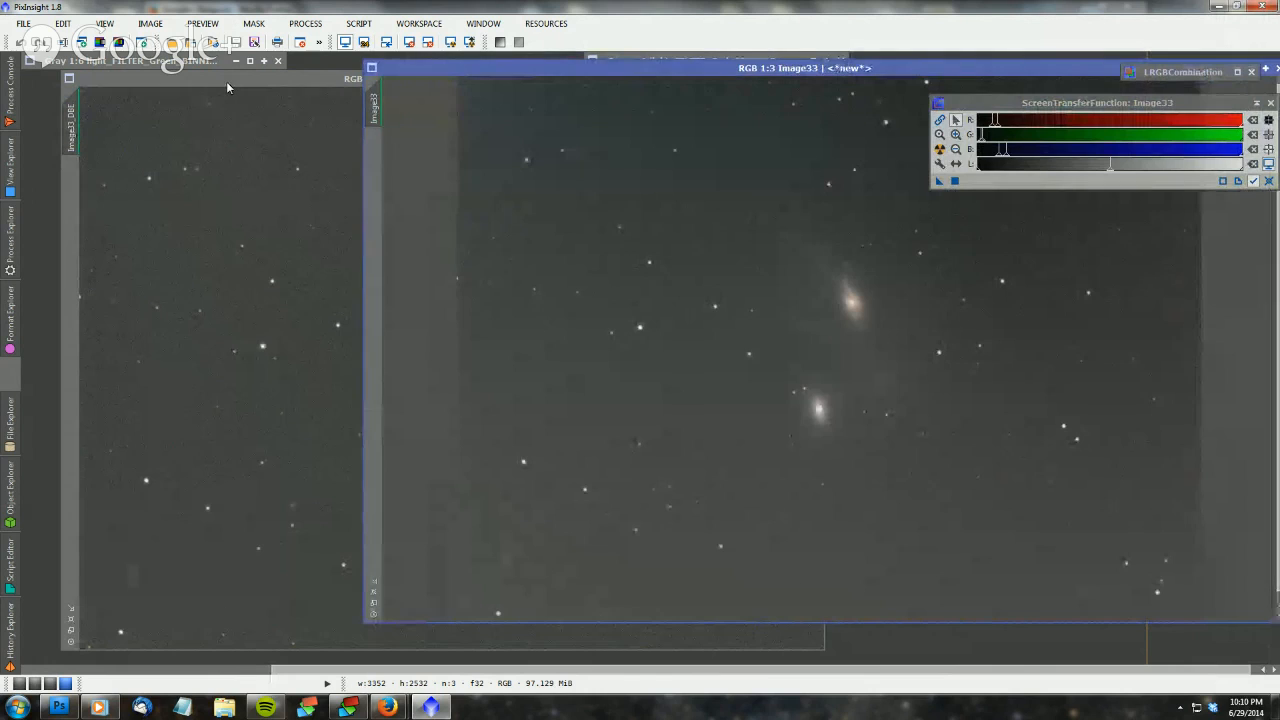
click(226, 81)
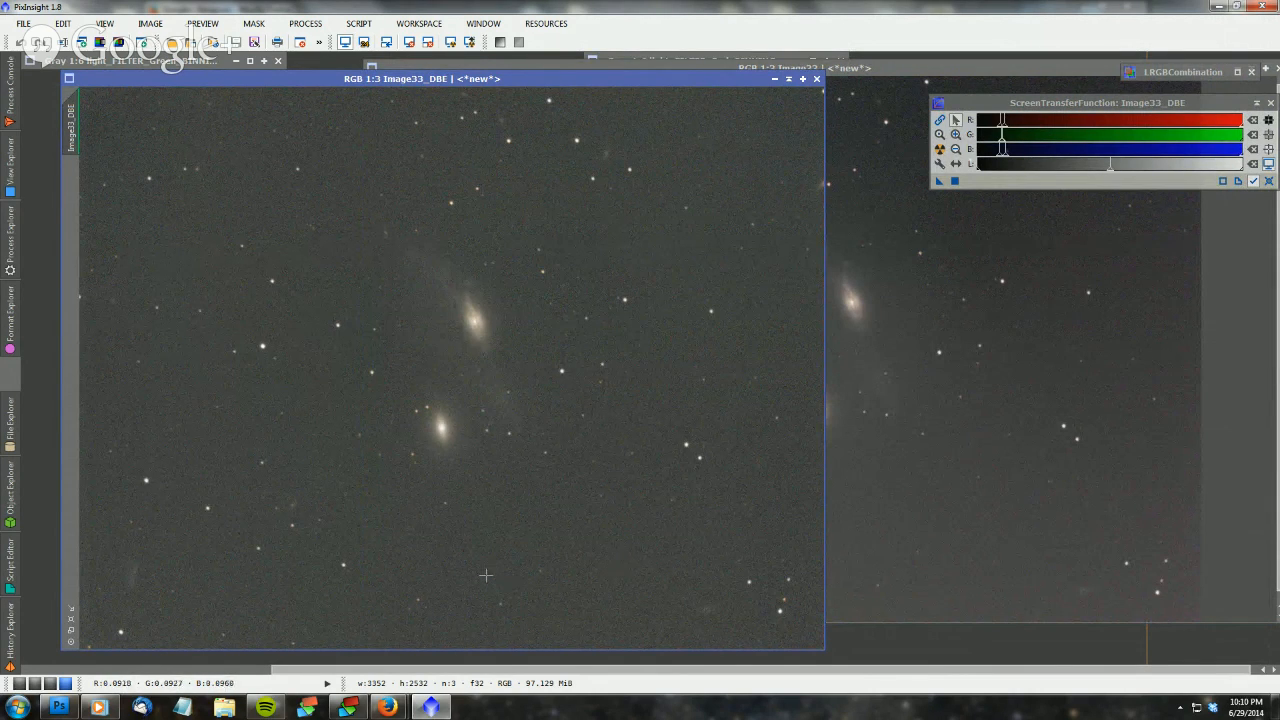
Find BackgroundNeutralization in the ColorCalibration group of the process list and open it beside the Image33_DBE image
mouse_move(392, 707)
click(12, 236)
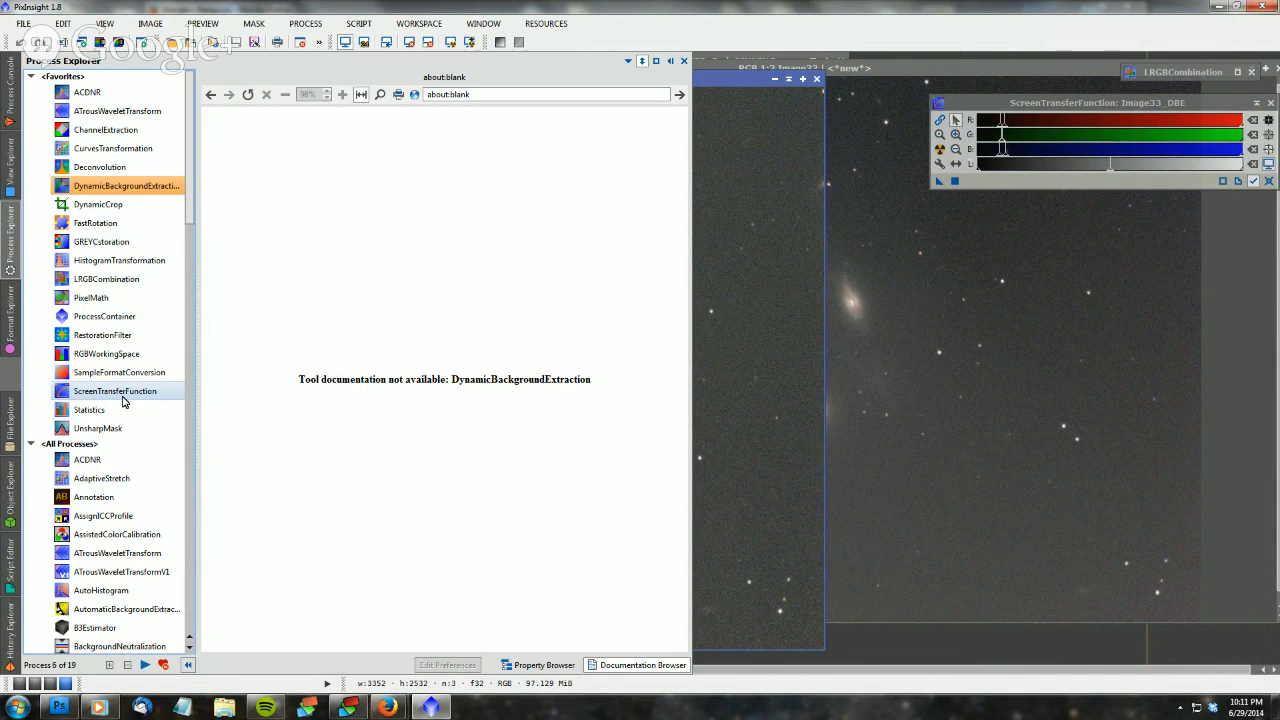
scroll(123, 401, down, 6)
scroll(123, 401, up, 6)
scroll(123, 401, down, 8)
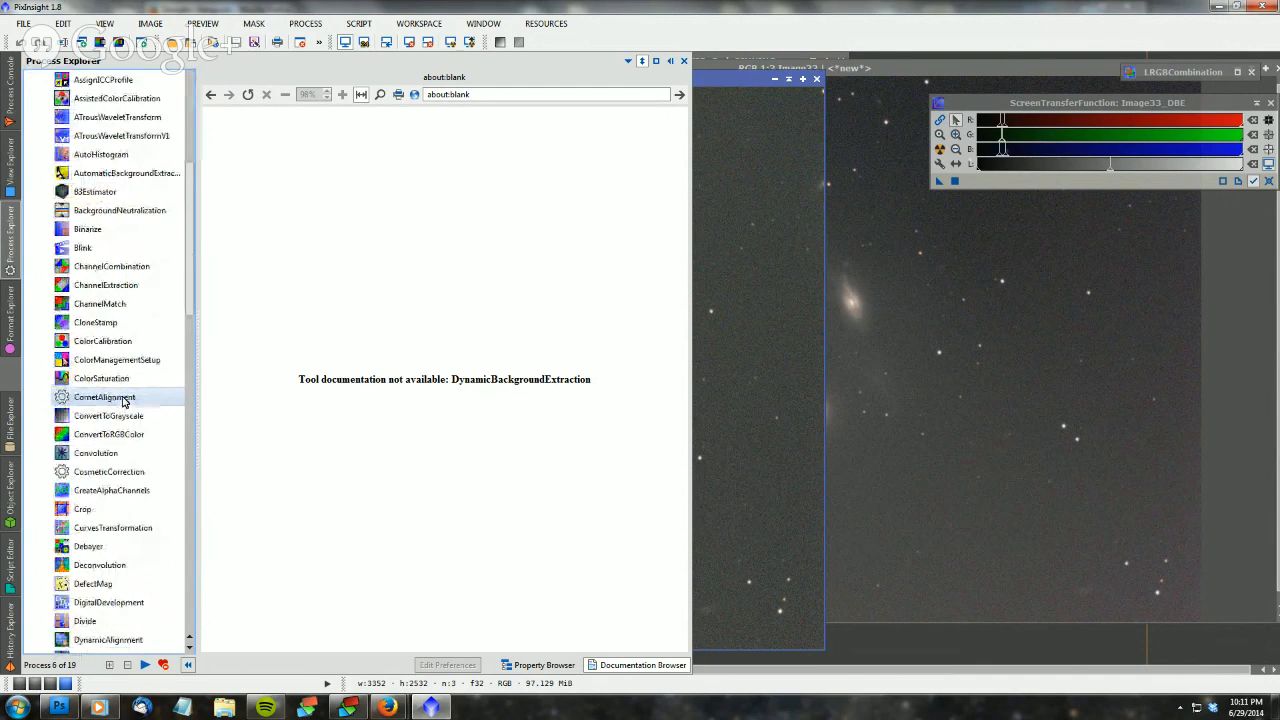
scroll(119, 400, up, 3)
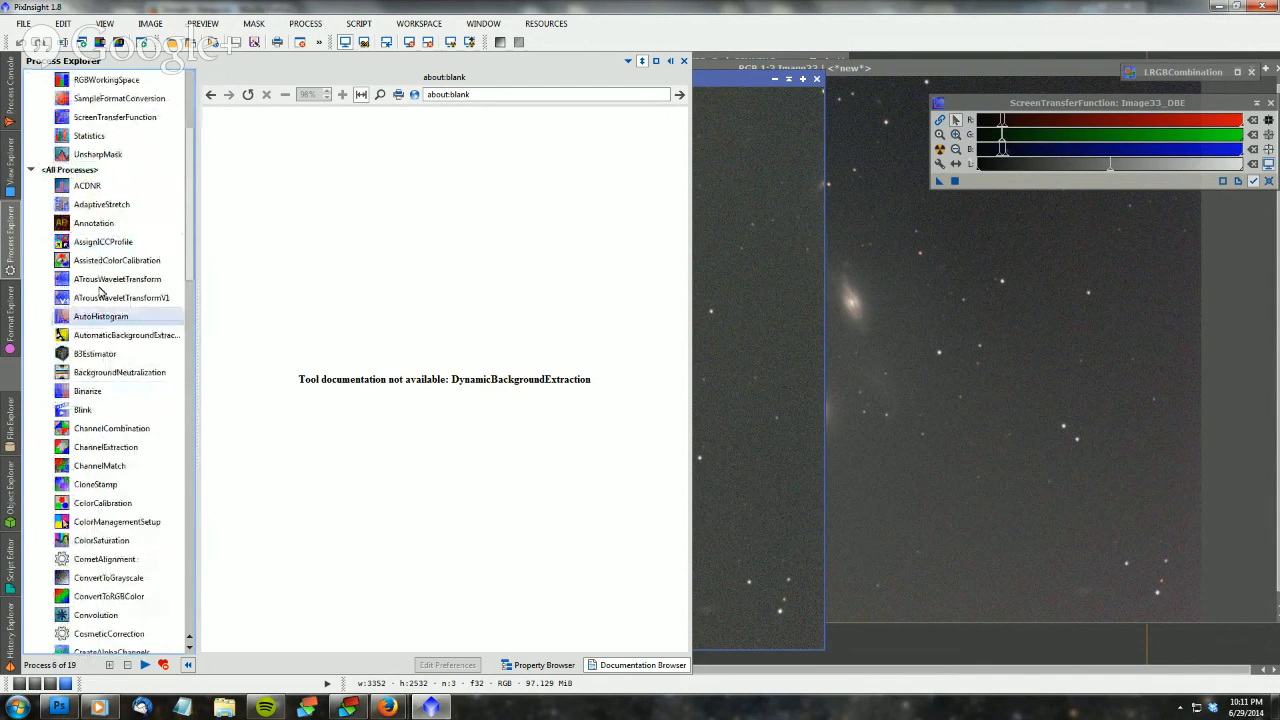
scroll(119, 385, down, 8)
scroll(116, 385, down, 20)
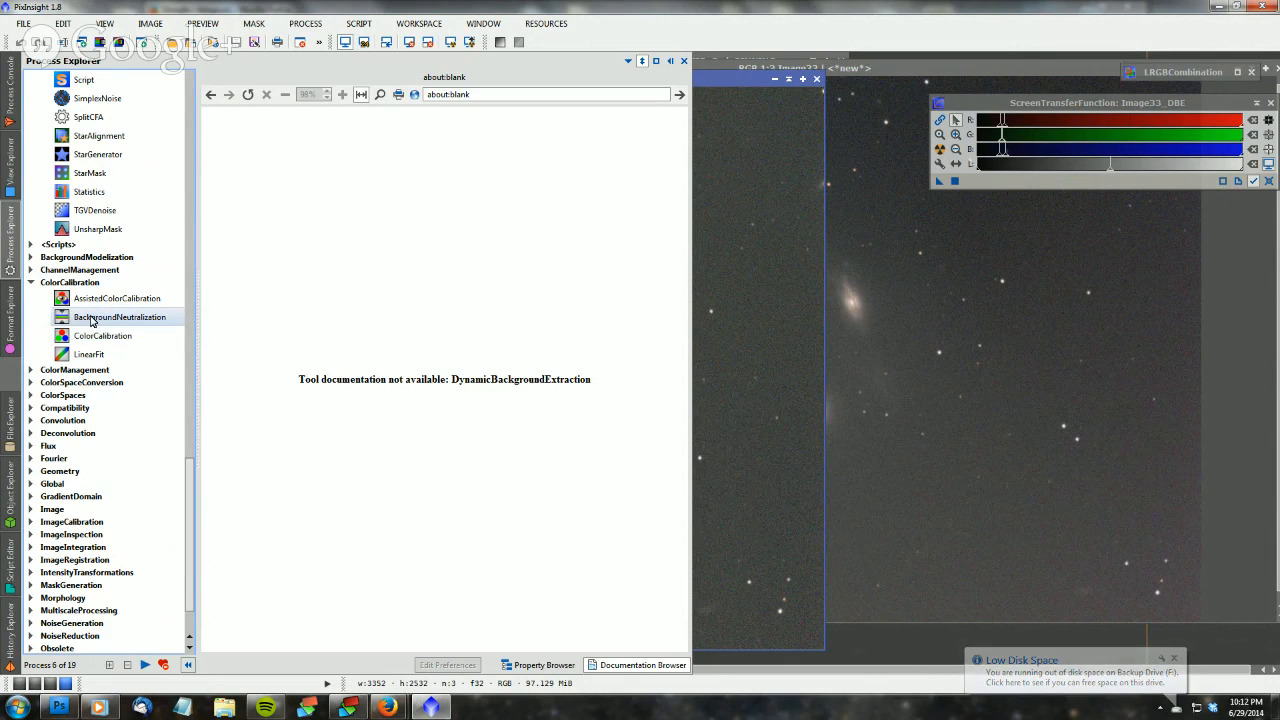
click(90, 318)
double_click(90, 318)
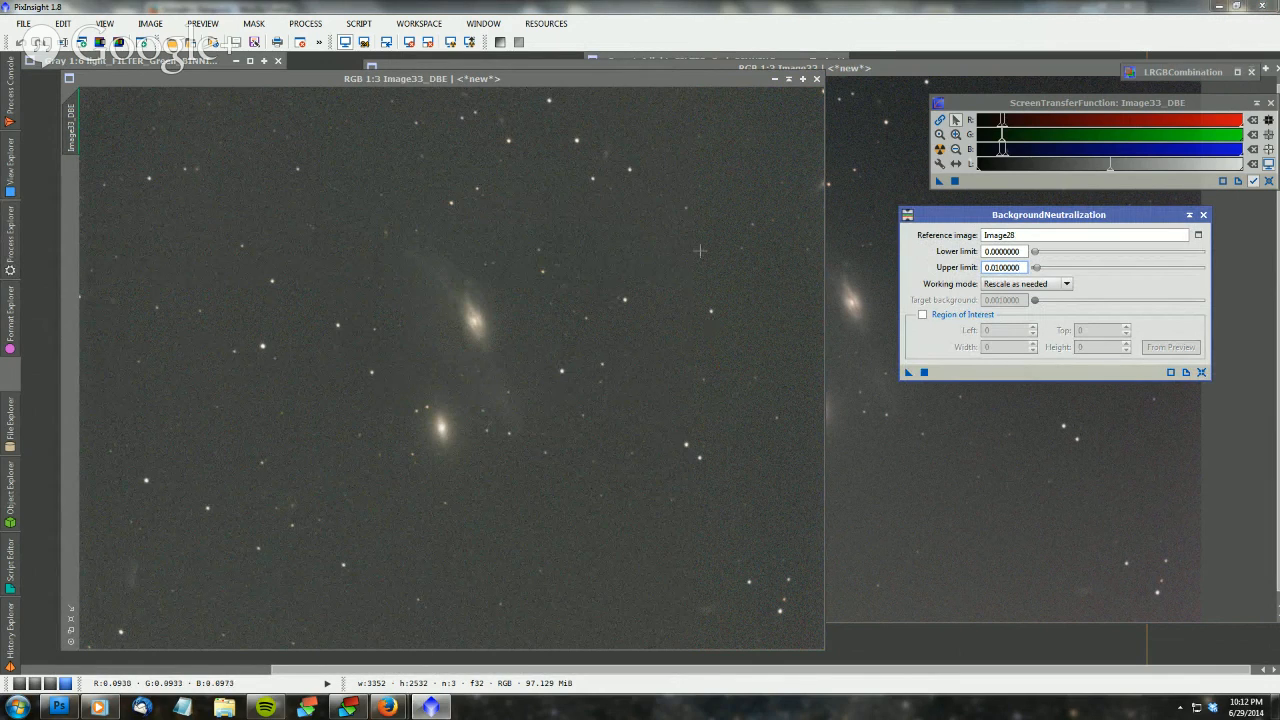
click(244, 8)
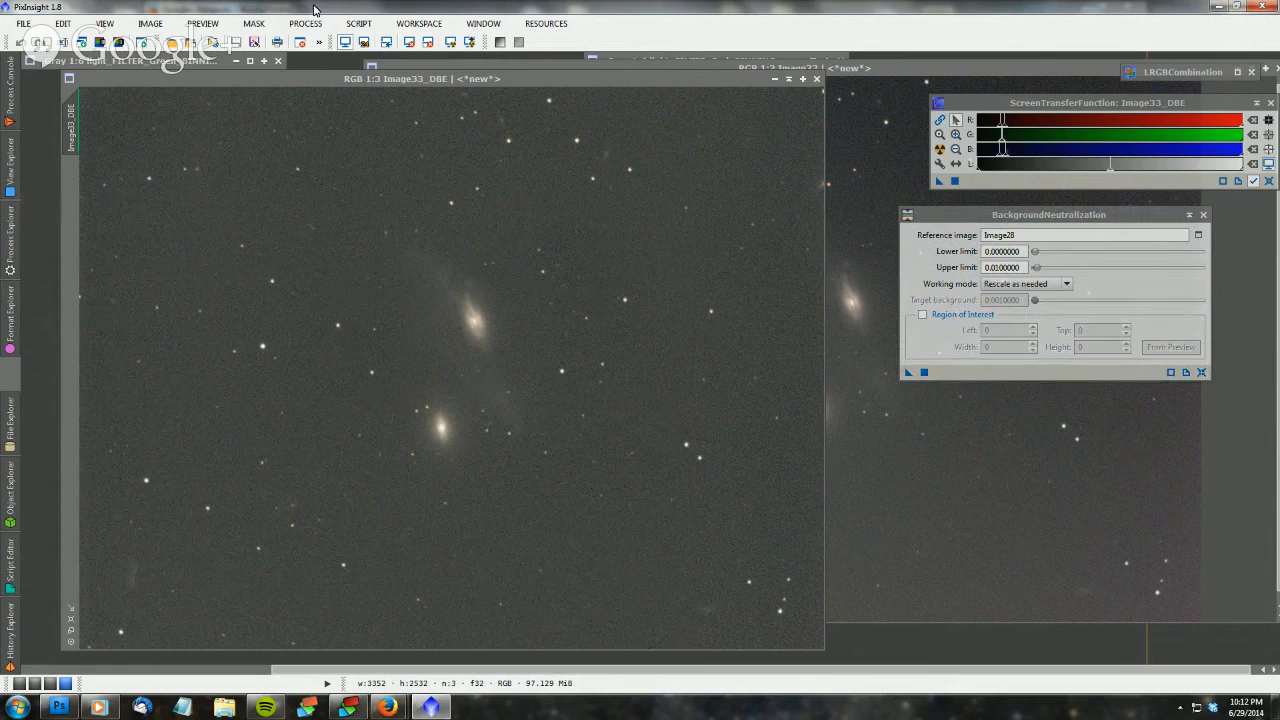
right_click(397, 80)
click(375, 79)
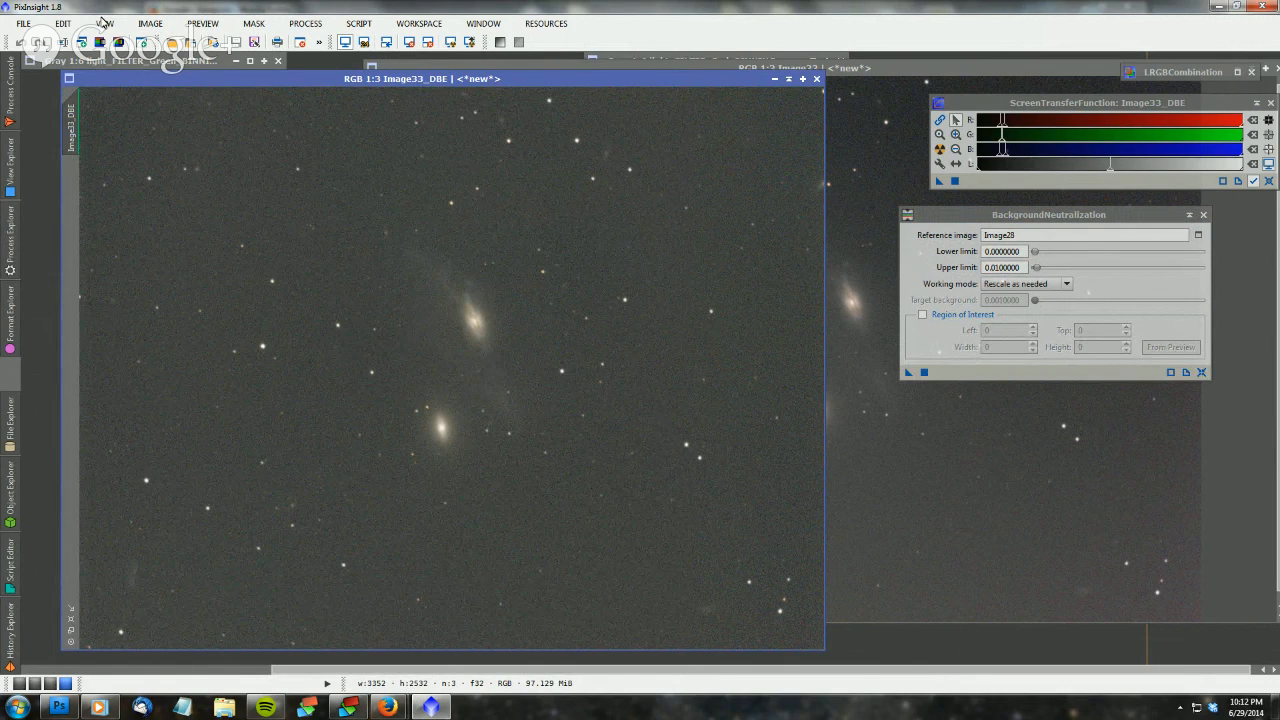
click(149, 25)
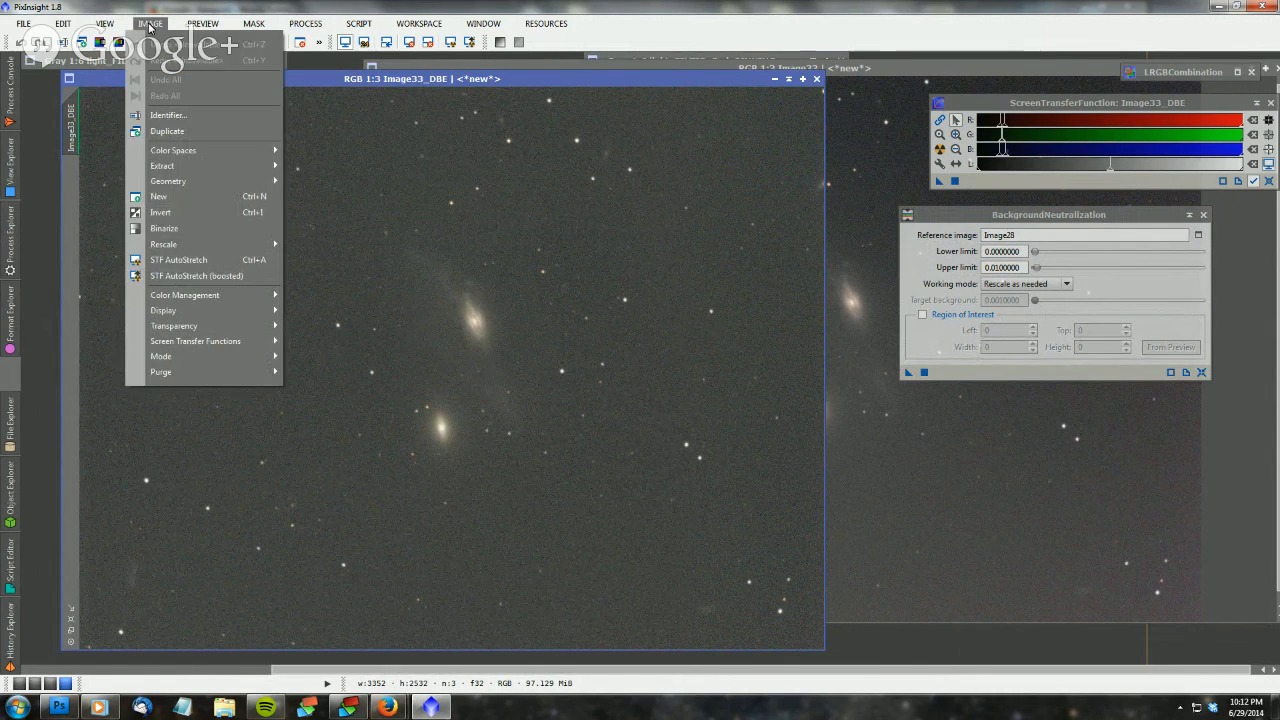
mouse_move(194, 31)
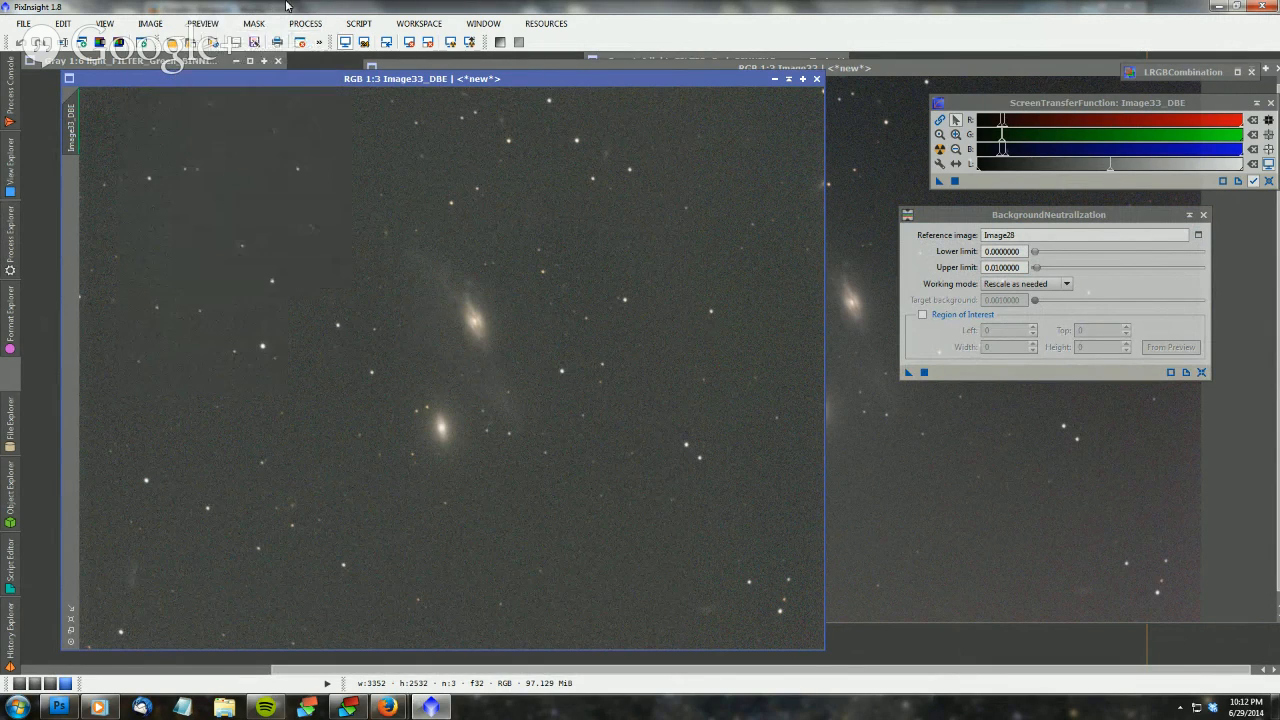
mouse_move(254, 27)
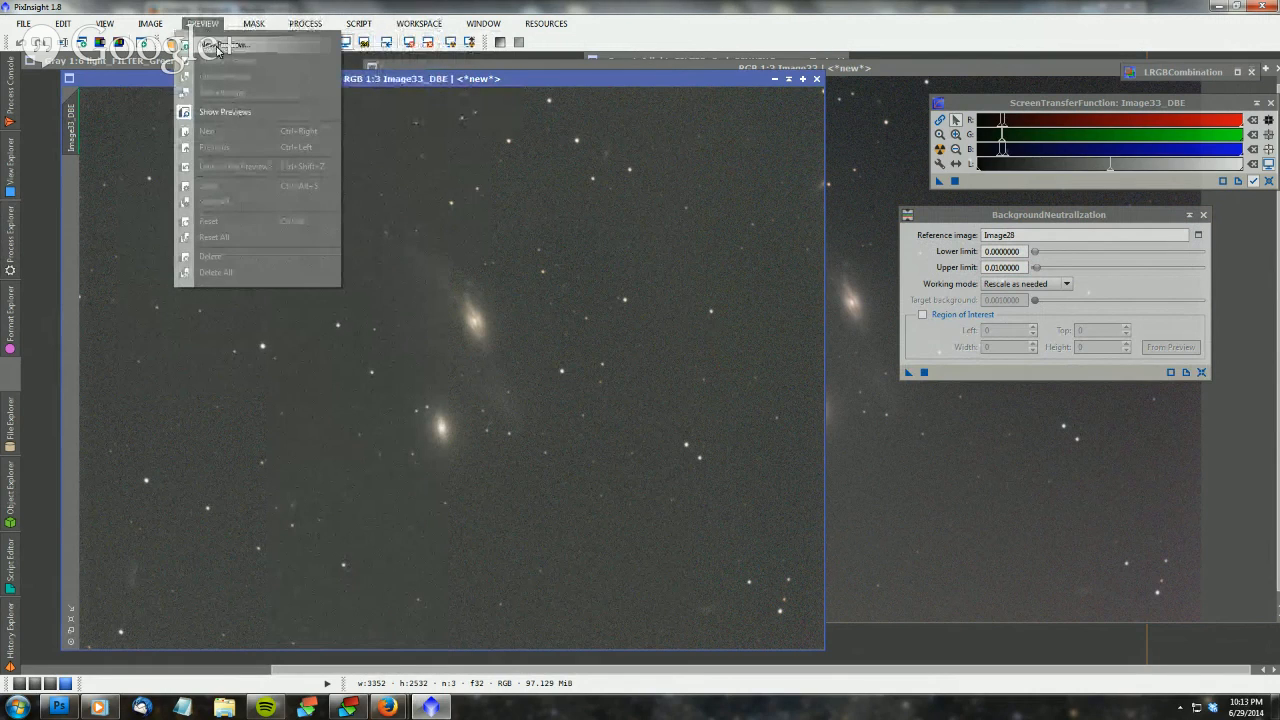
click(214, 45)
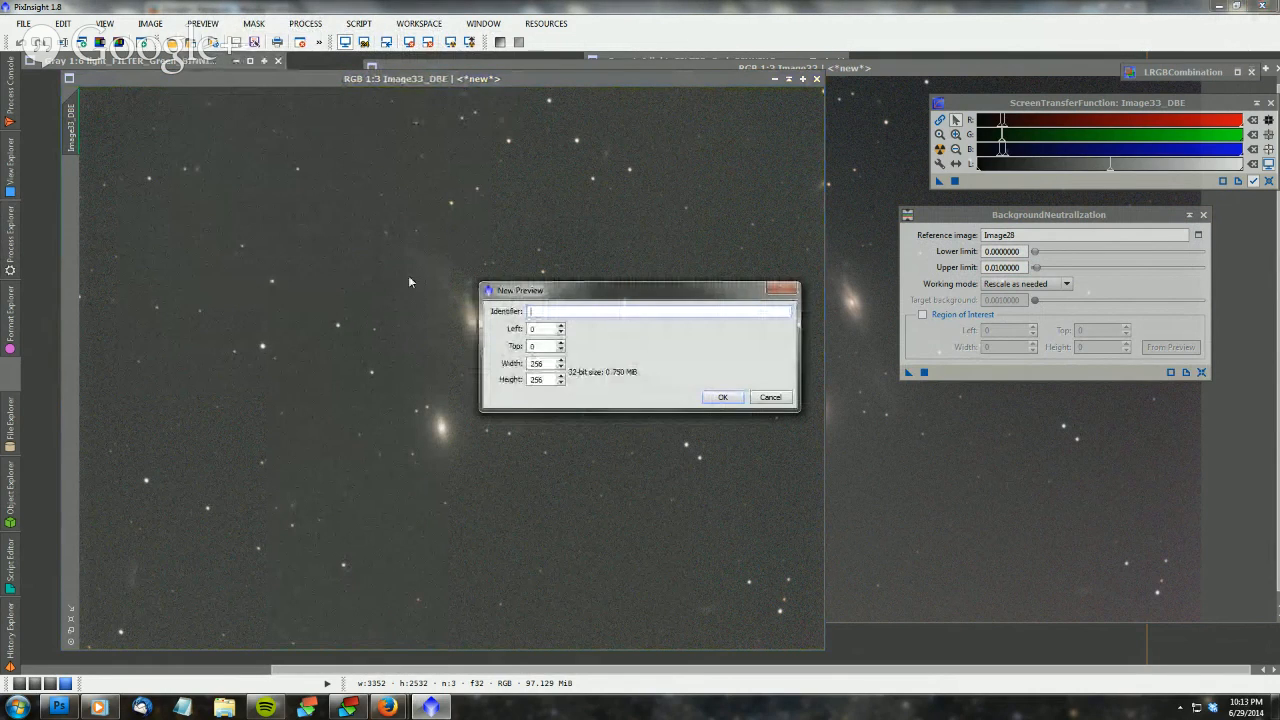
click(770, 397)
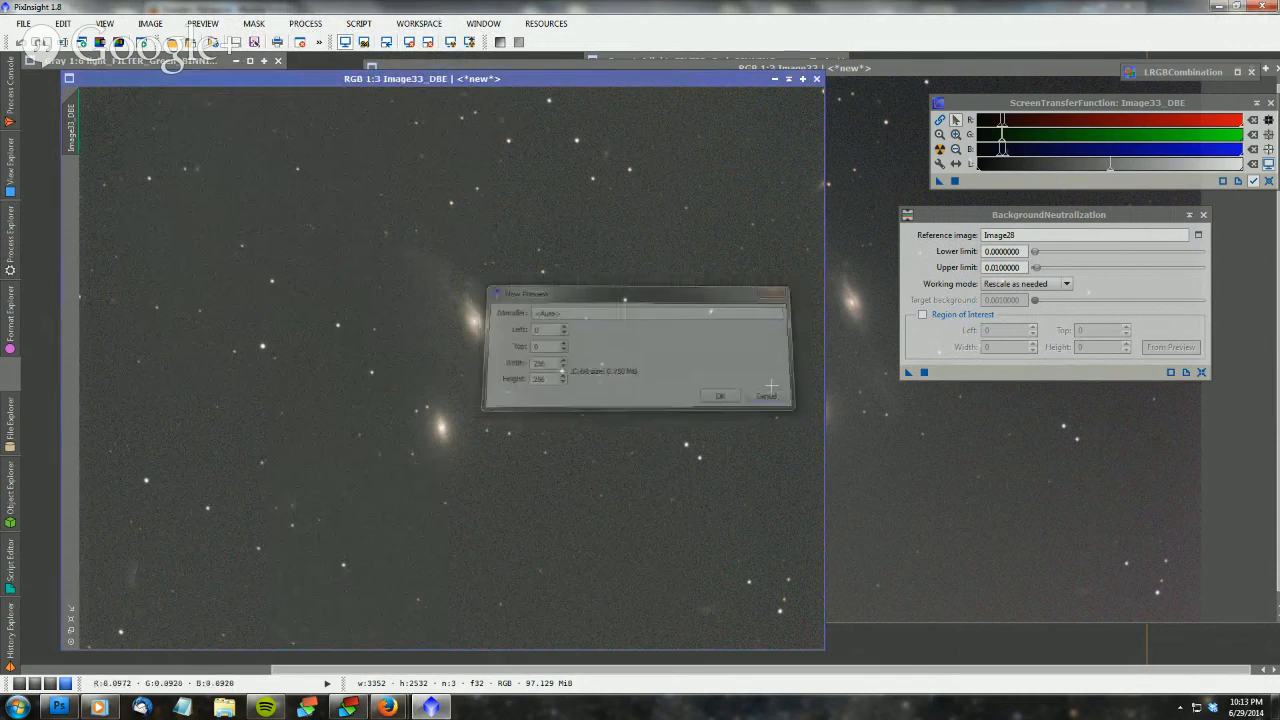
click(212, 28)
mouse_move(160, 26)
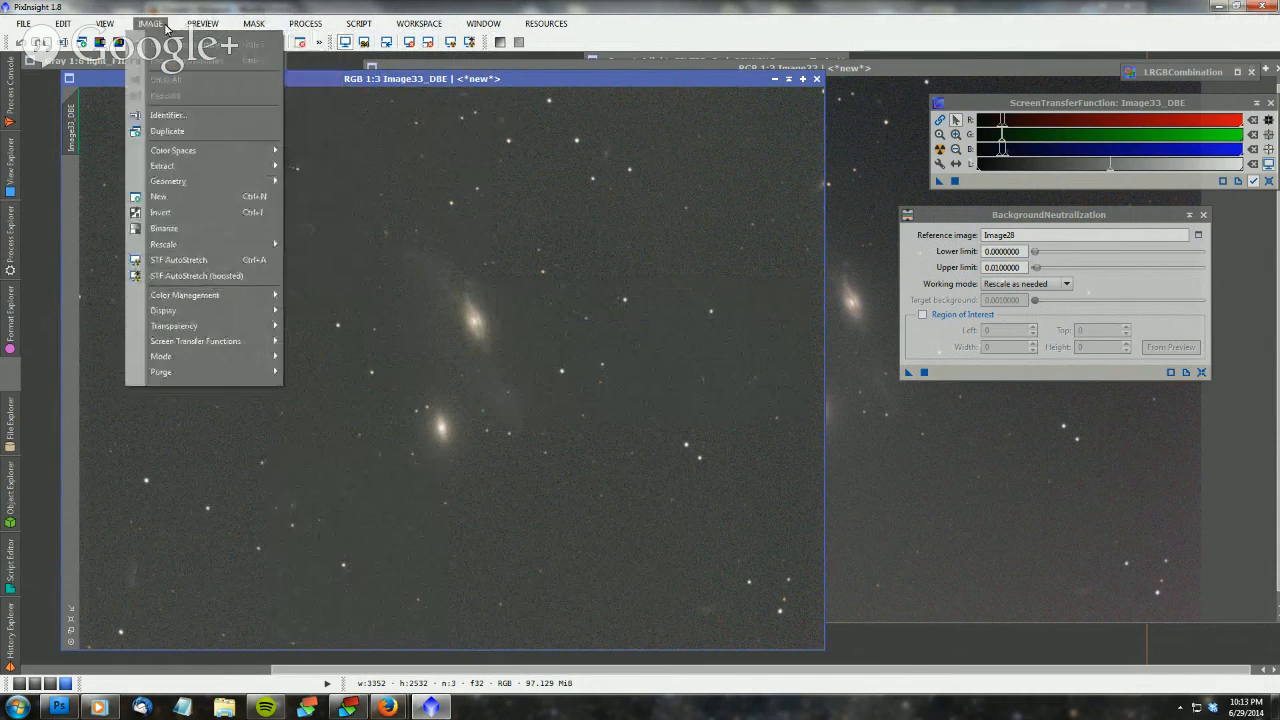
click(179, 6)
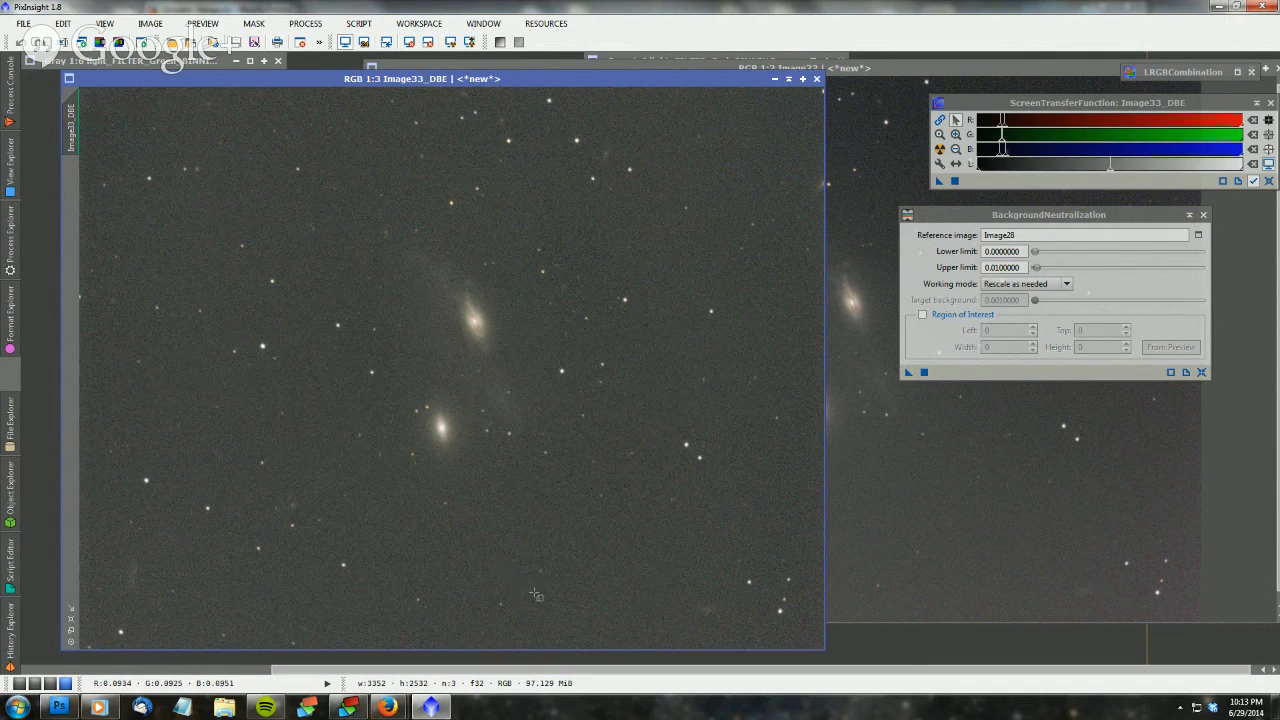
Draw a trial preview about 735 by 402 px over the background below the galaxies in Image33_DBE and delete it
drag(530, 598, 367, 510)
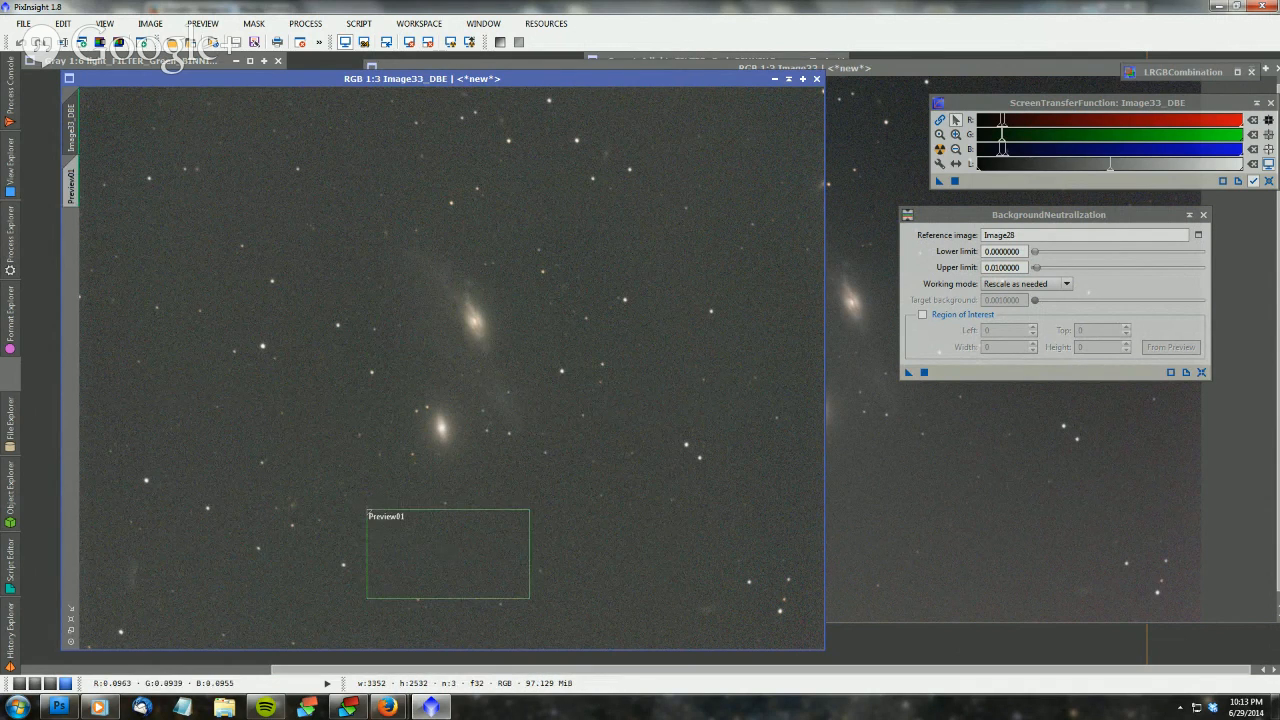
click(73, 190)
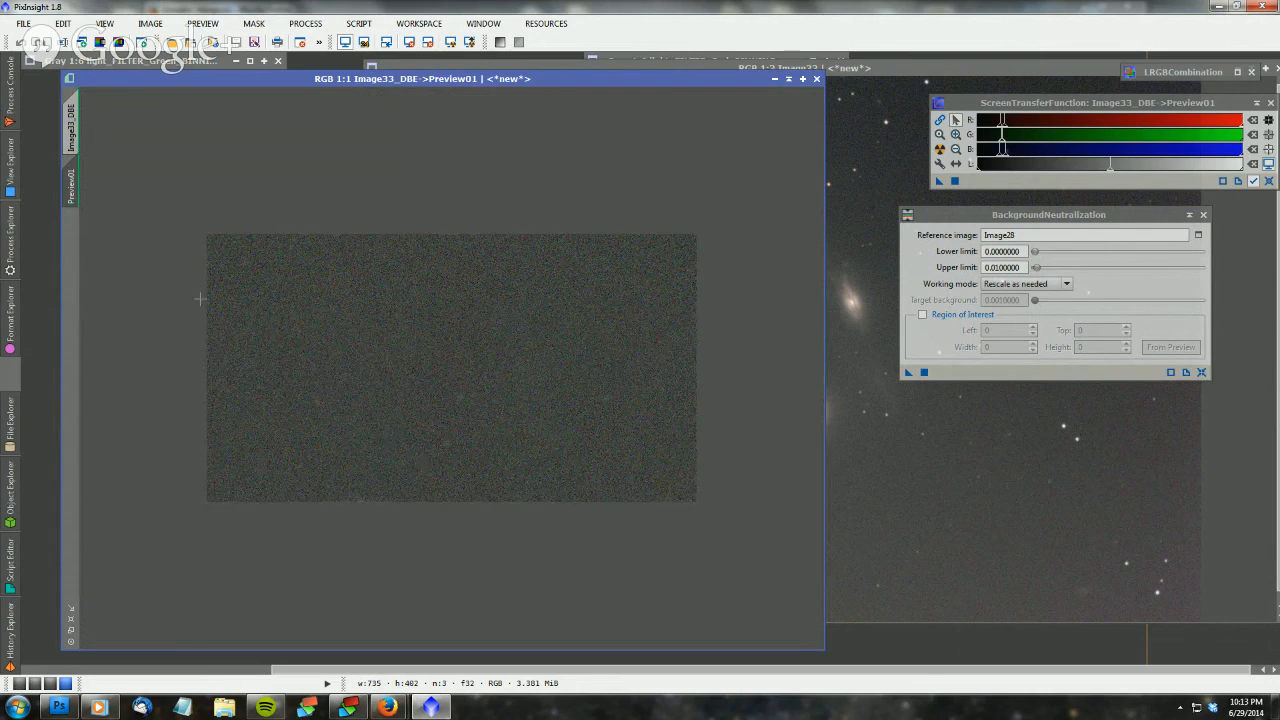
right_click(68, 186)
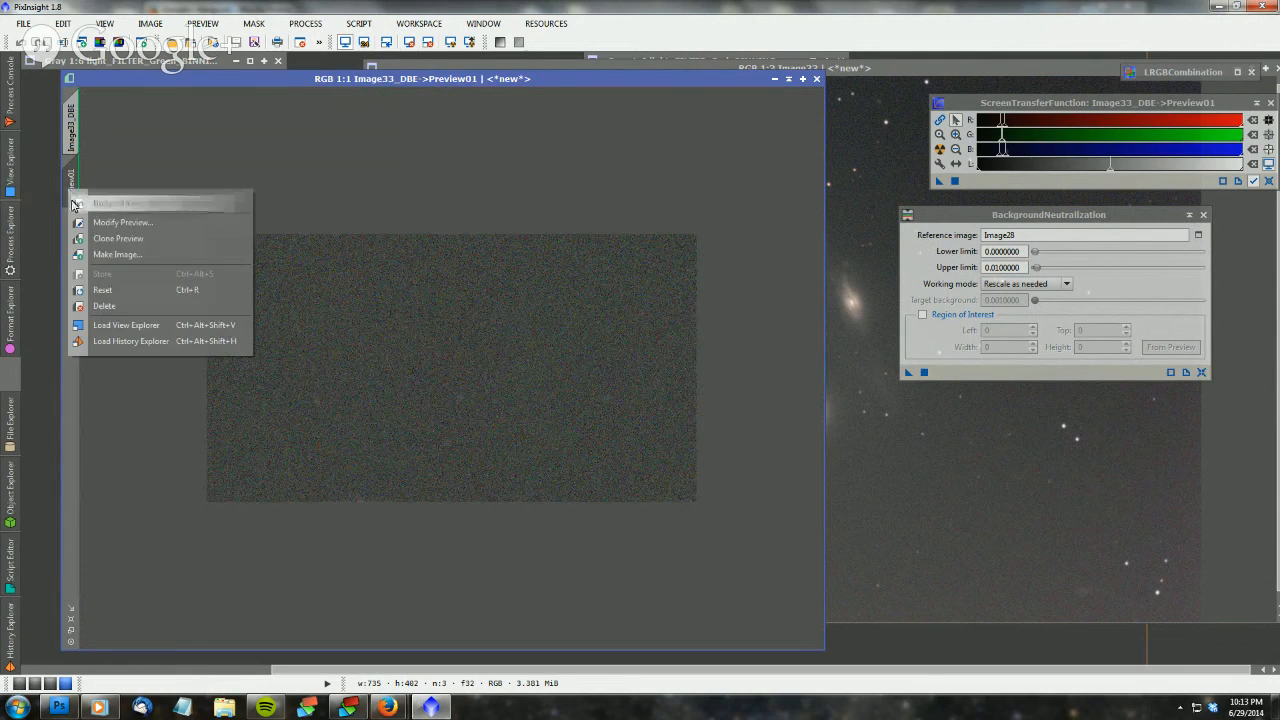
click(121, 306)
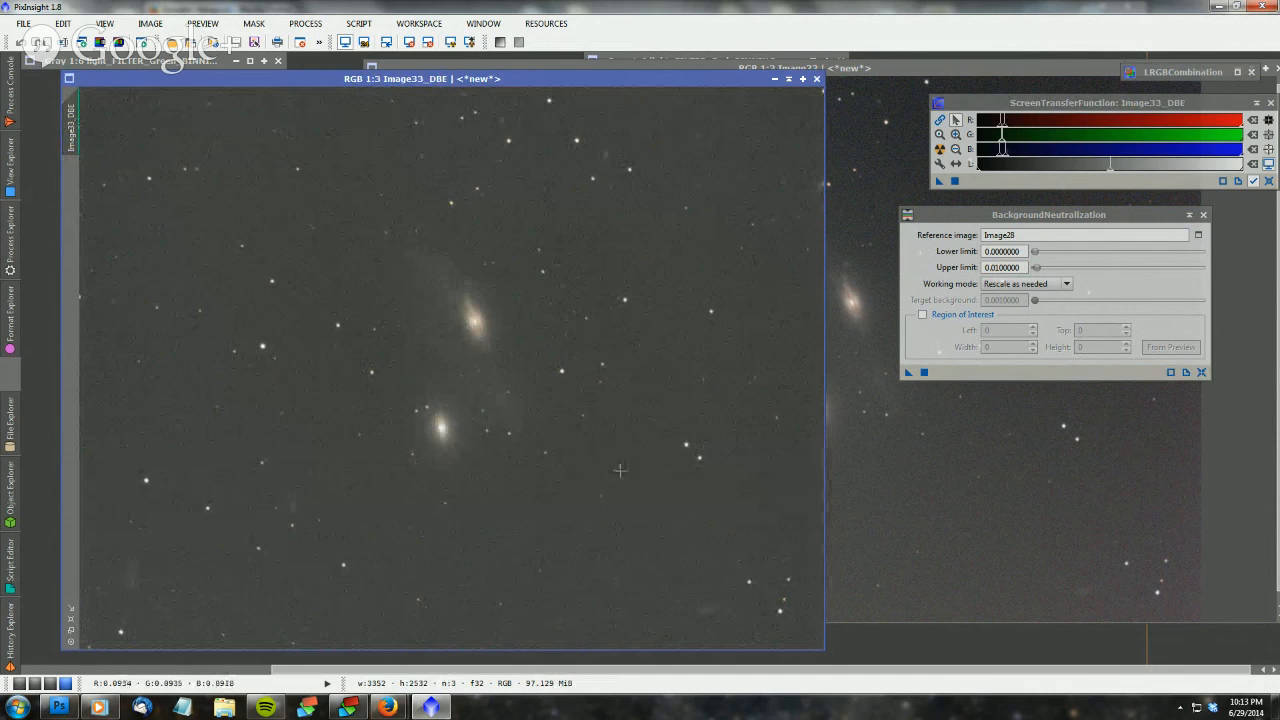
Draw a preview about 414 by 320 px over nearly star-free background just below and beside the lower galaxy in Image33_DBE
scroll(521, 511, down, 1)
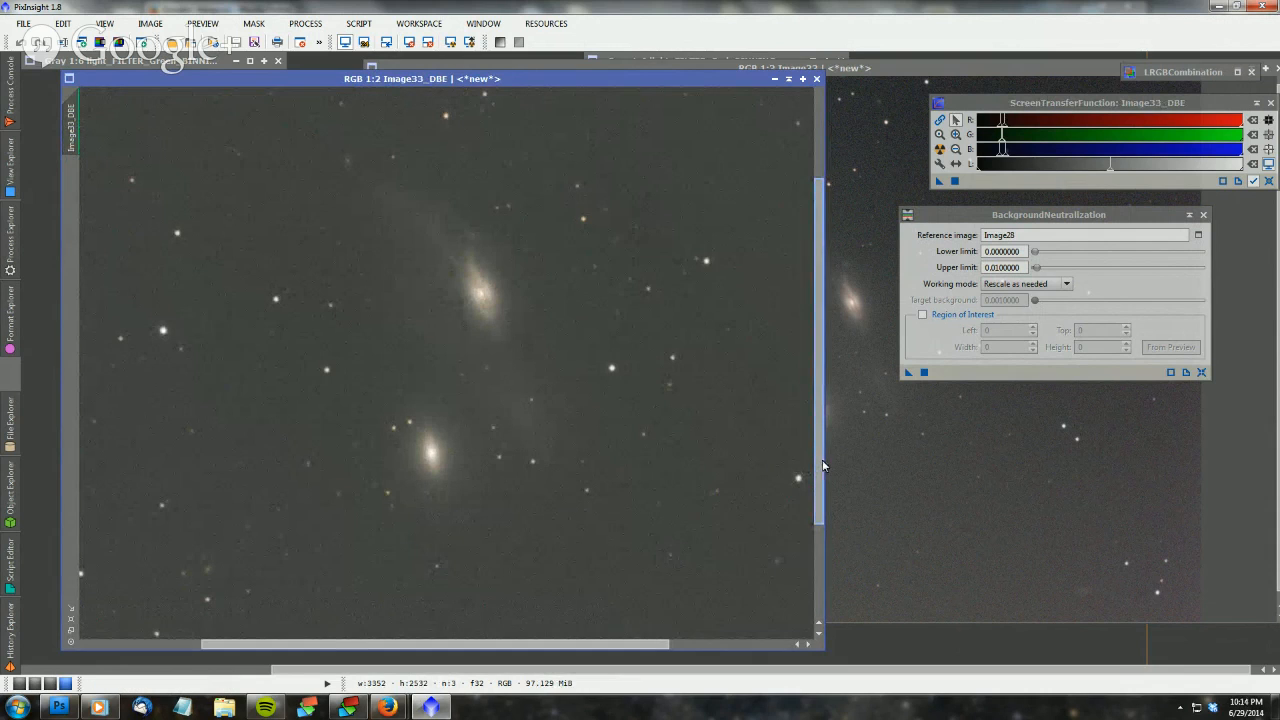
drag(820, 463, 801, 611)
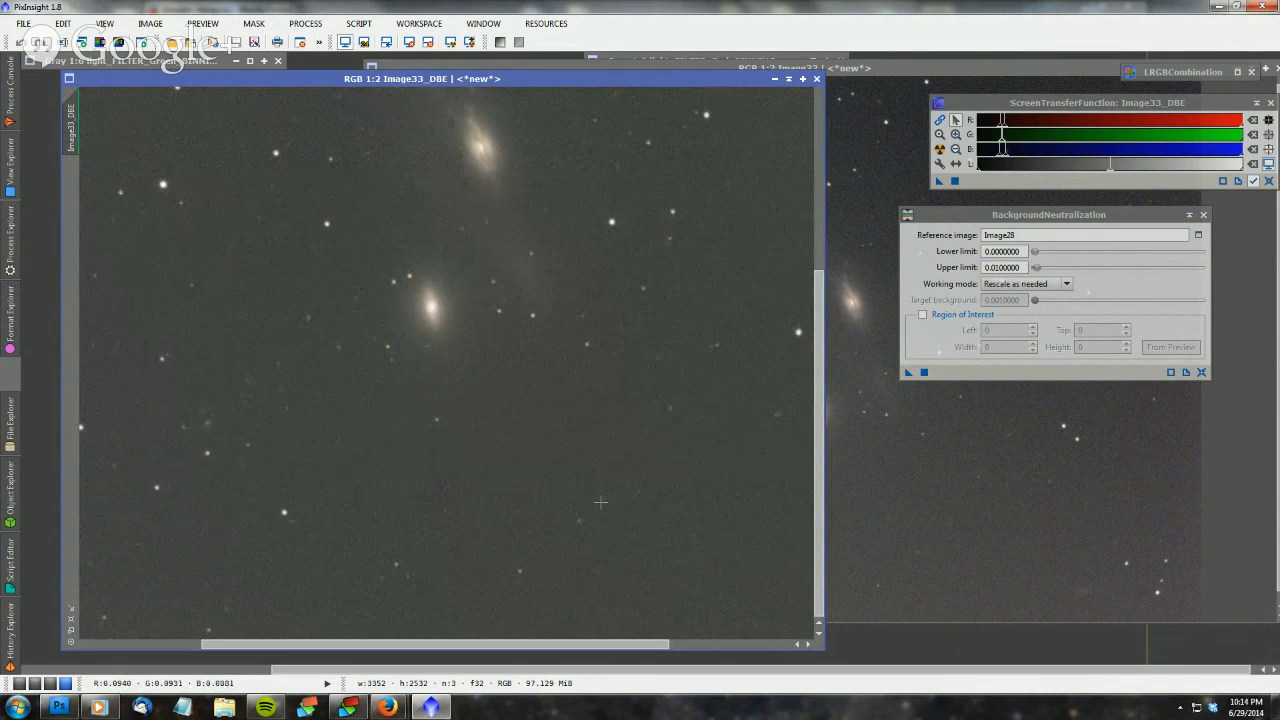
drag(601, 501, 465, 396)
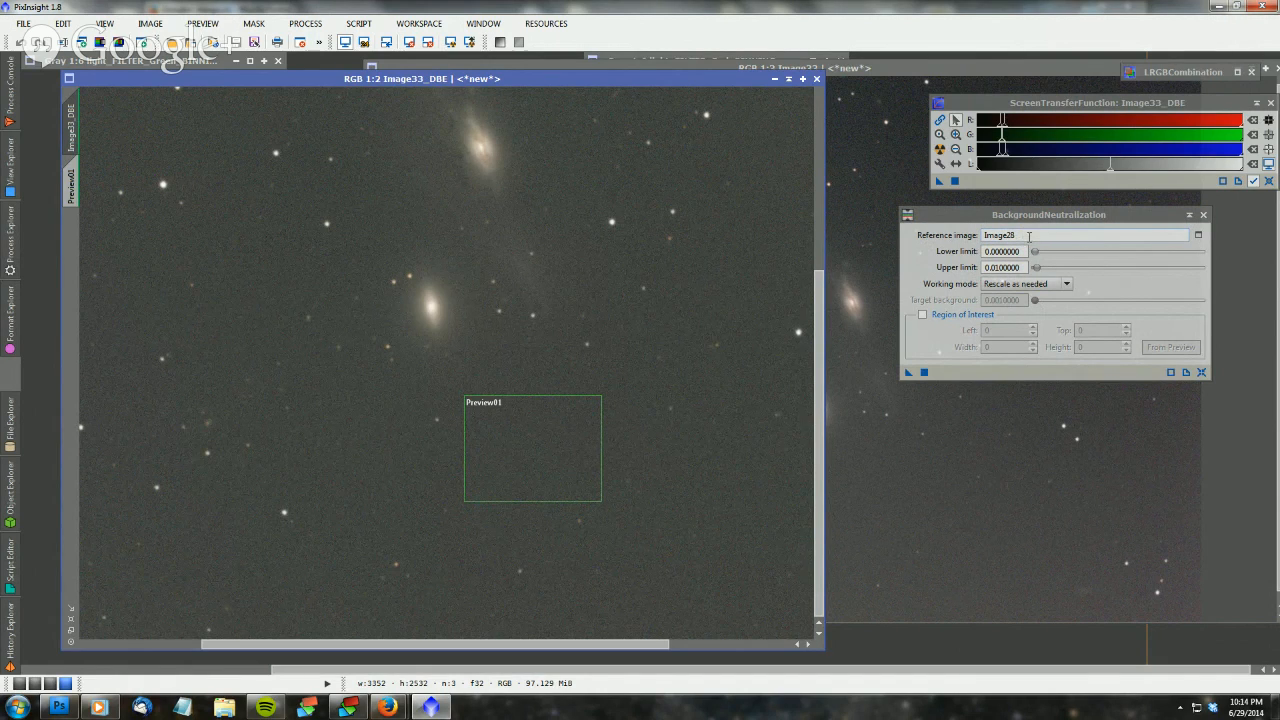
Read the BackgroundNeutralization reference image and lower limit explanations, and check Preview01 on its own against the full image
mouse_move(1028, 236)
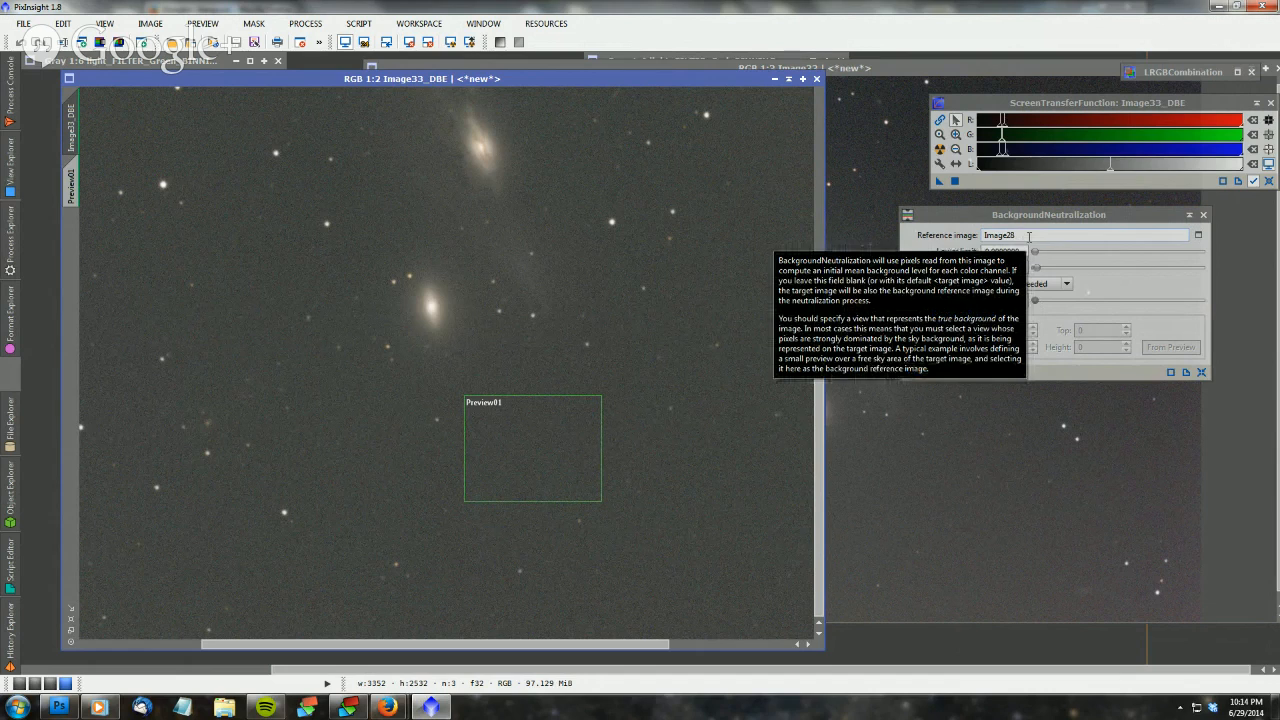
click(1064, 219)
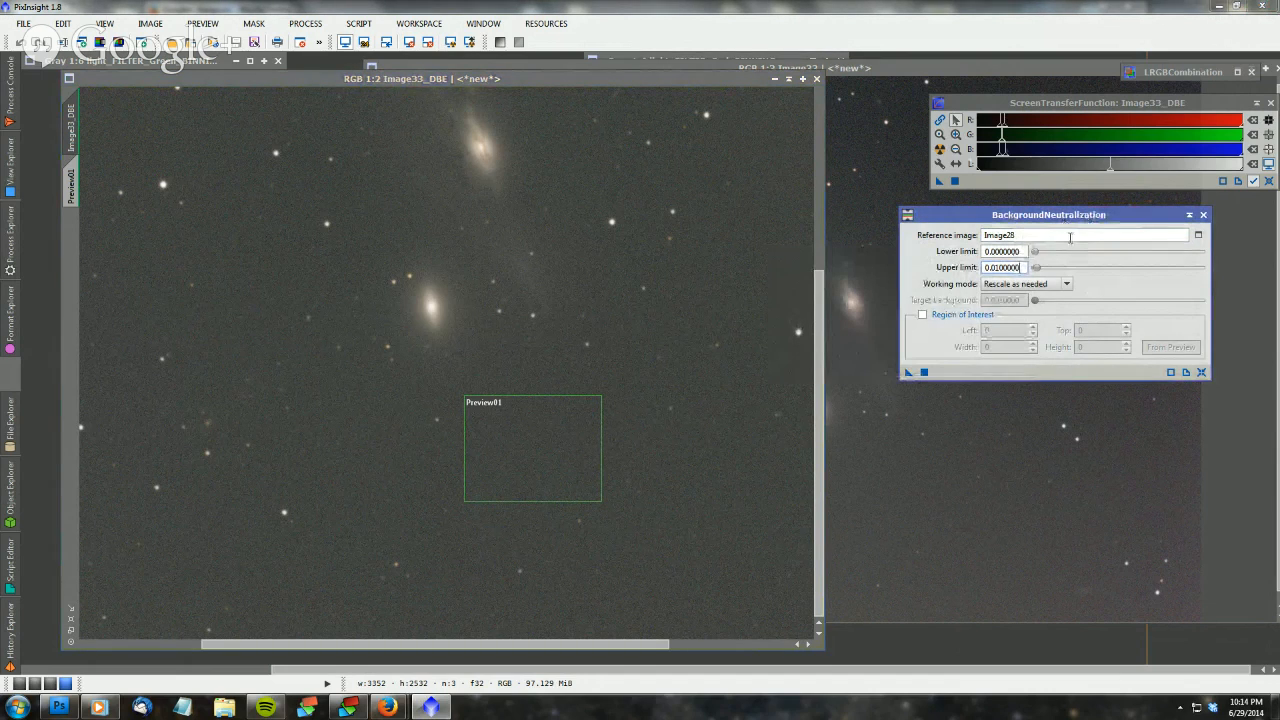
mouse_move(1070, 234)
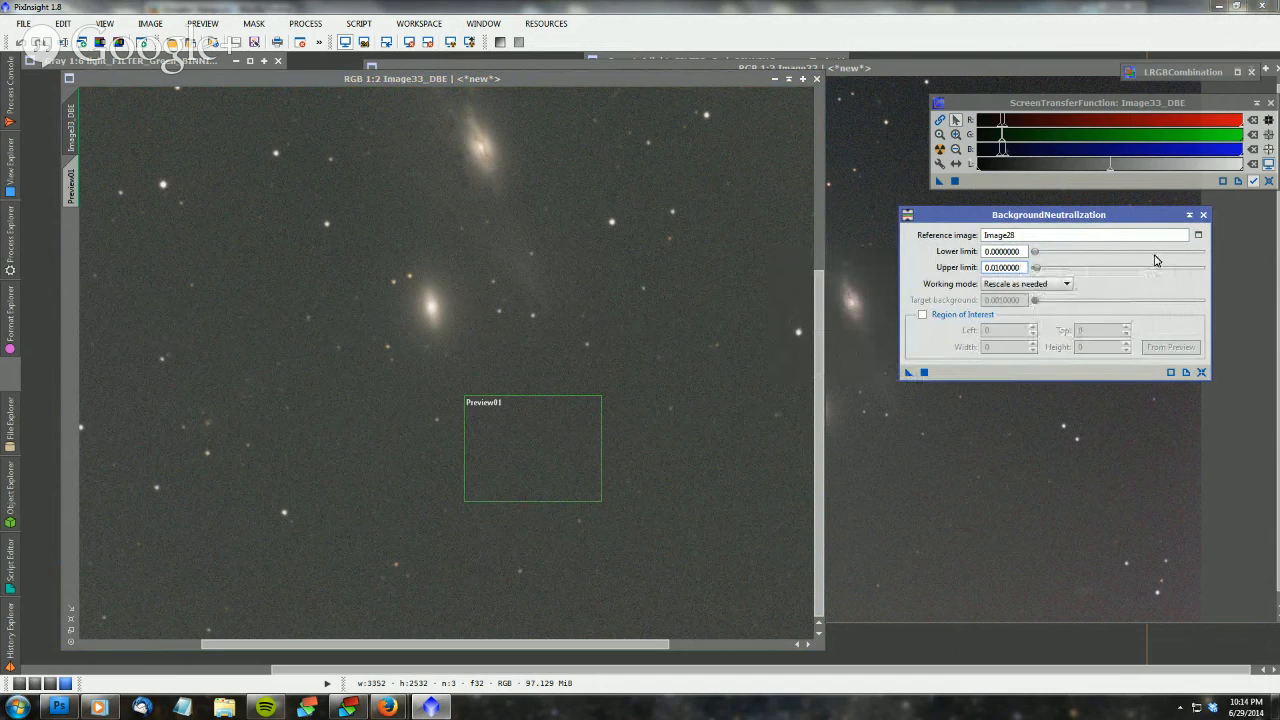
mouse_move(1151, 259)
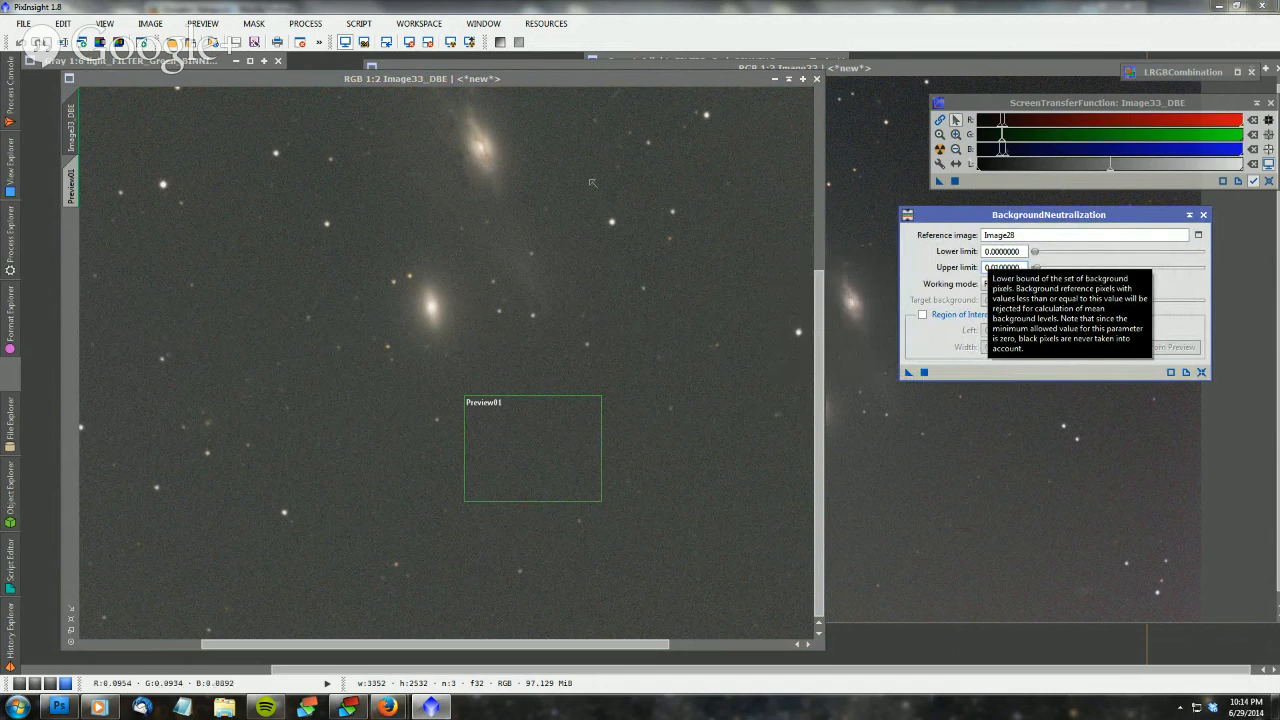
click(72, 184)
click(72, 186)
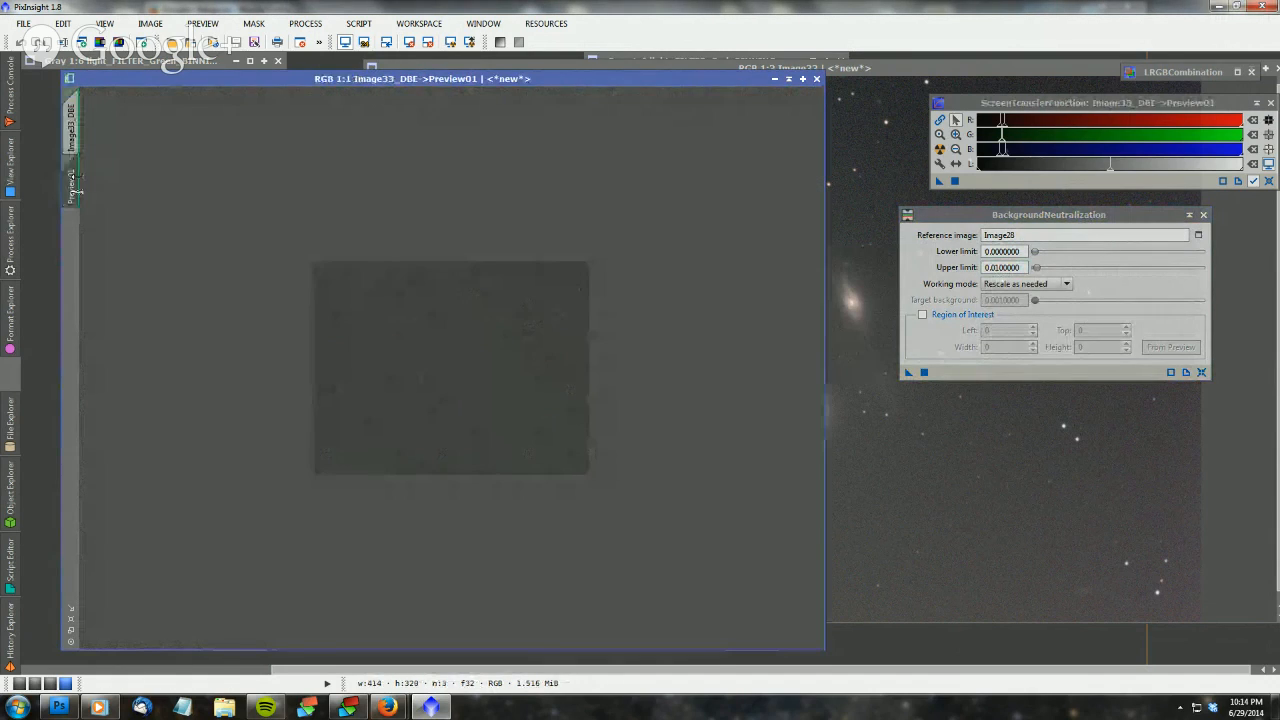
click(72, 140)
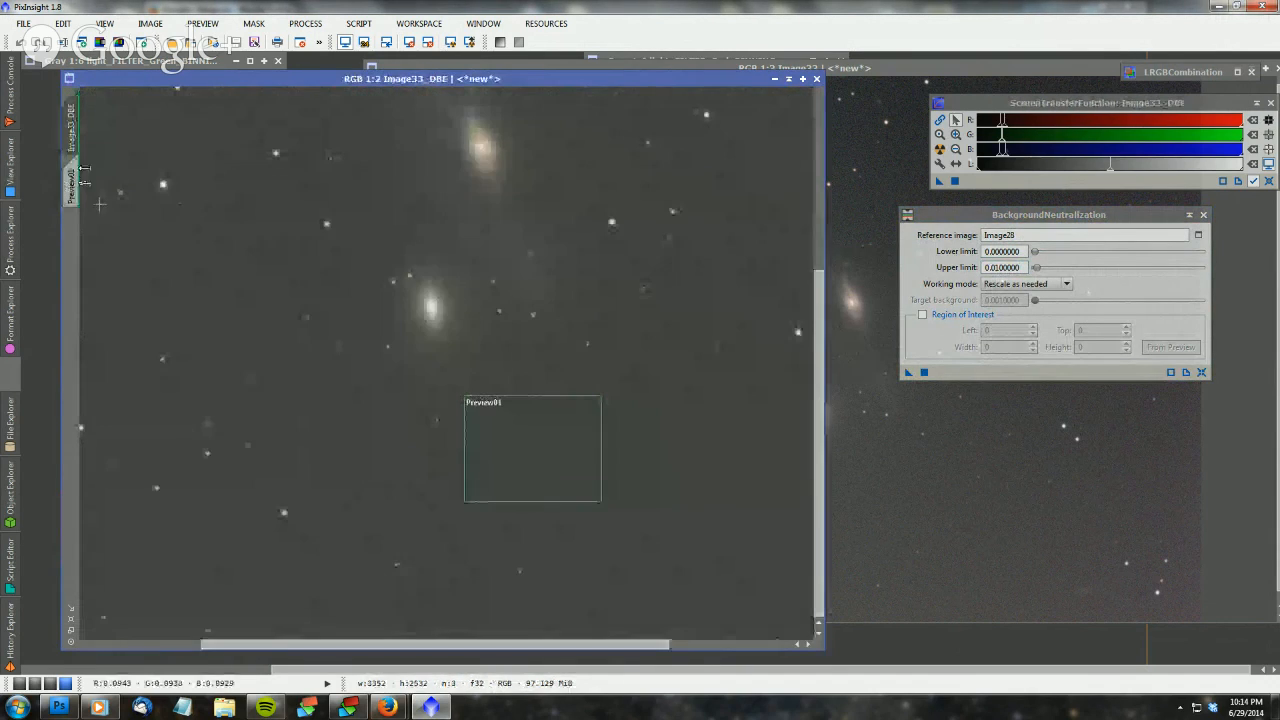
scroll(390, 330, down, 2)
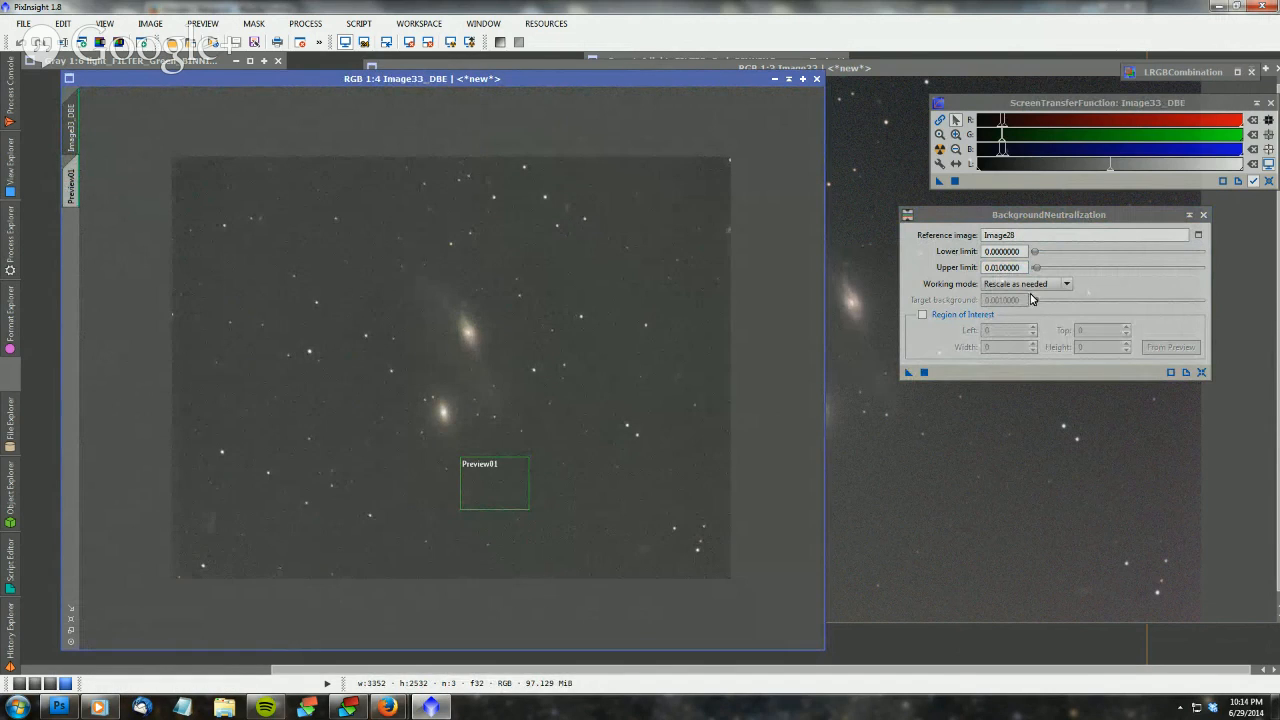
Set Image33_DBE->Preview01 as the BackgroundNeutralization reference image and apply the process to Image33_DBE
click(1198, 235)
click(597, 330)
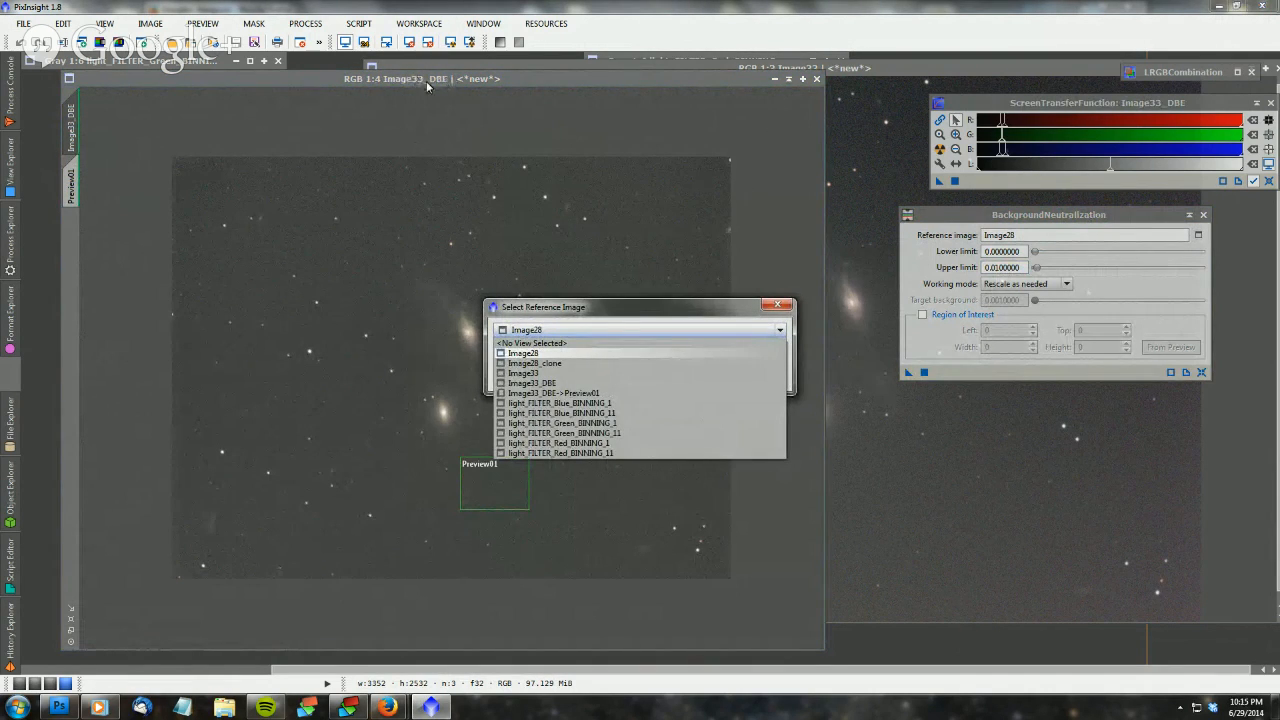
click(589, 393)
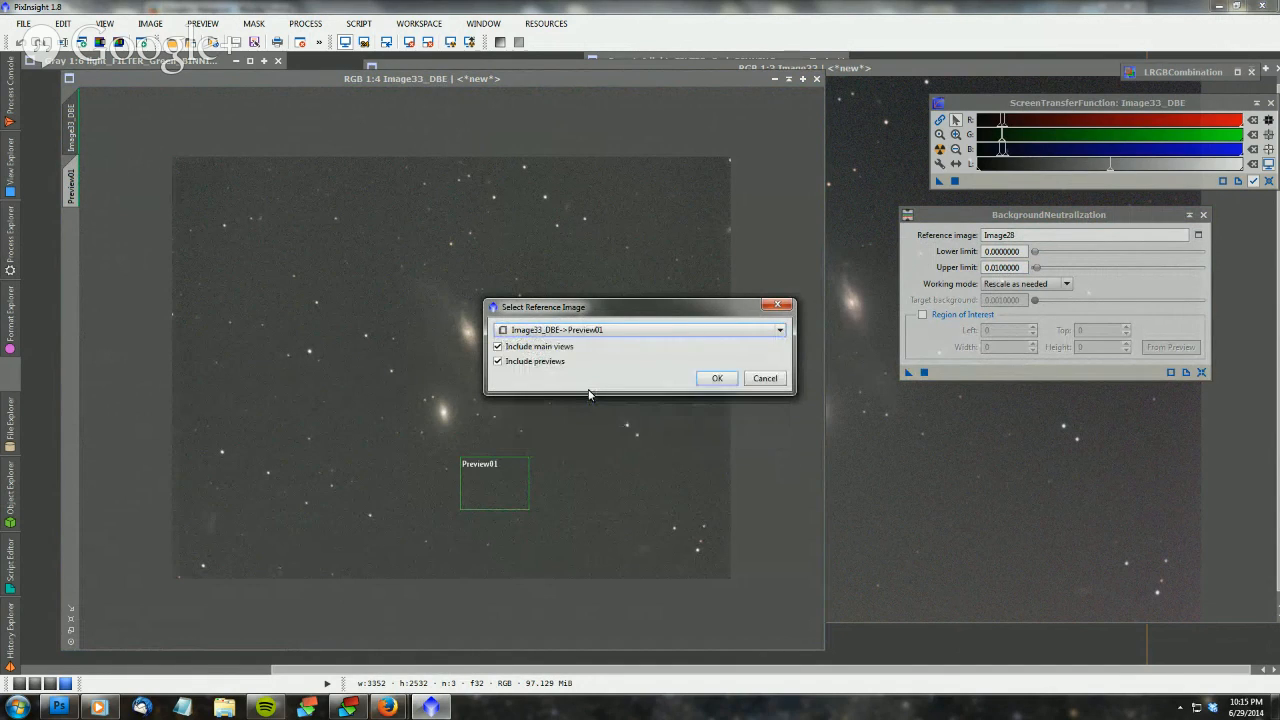
click(710, 377)
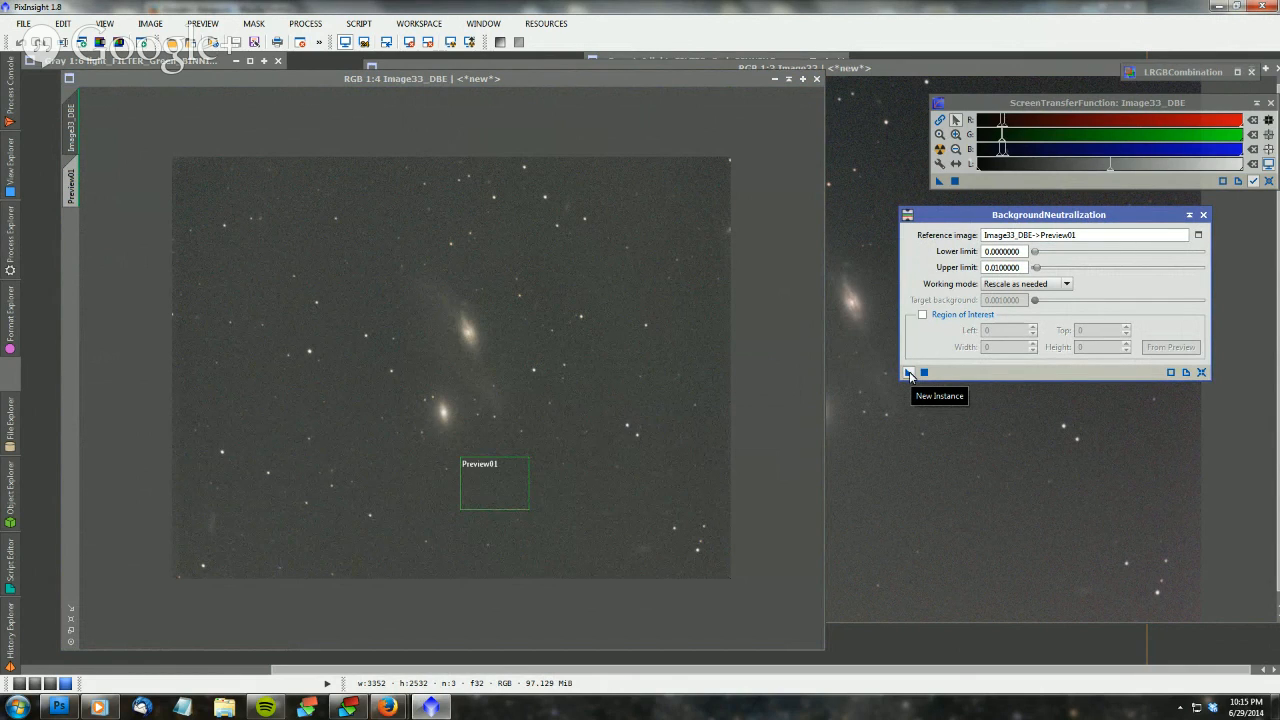
drag(909, 374, 733, 352)
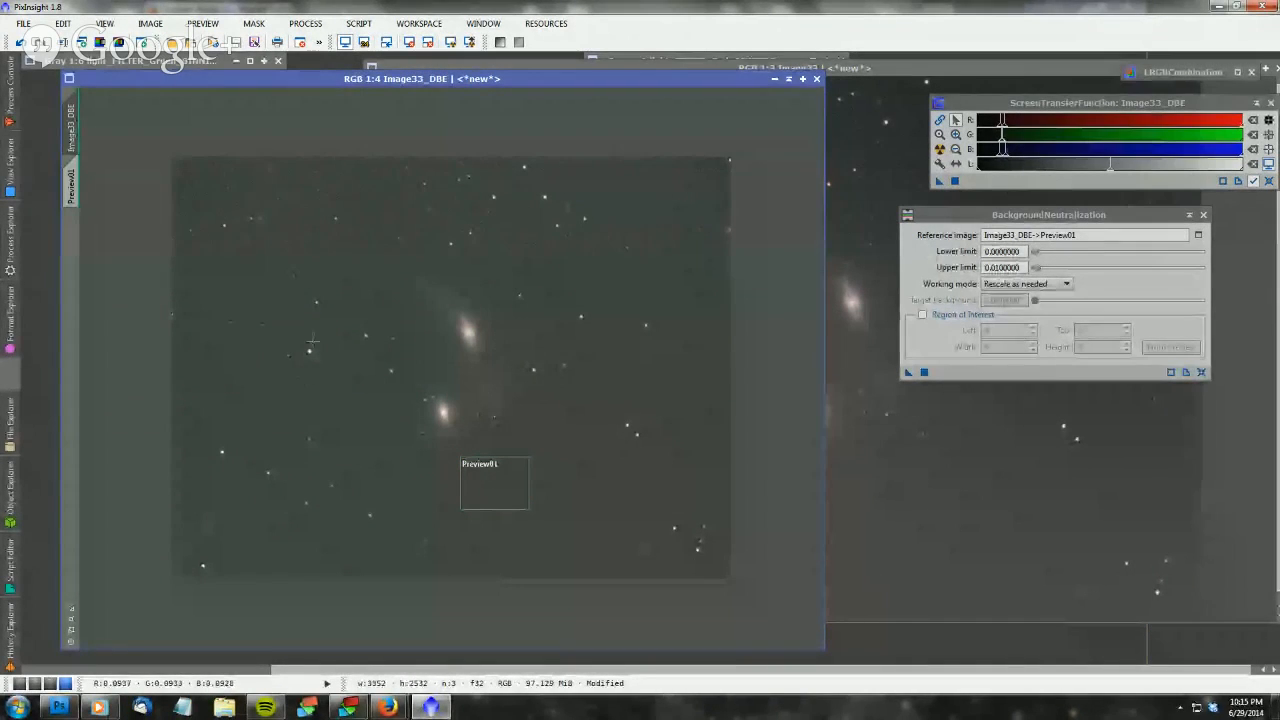
Compare the galaxies with and without BackgroundNeutralization, keeping it applied, and refresh the auto stretch of Image33_DBE
scroll(299, 271, up, 2)
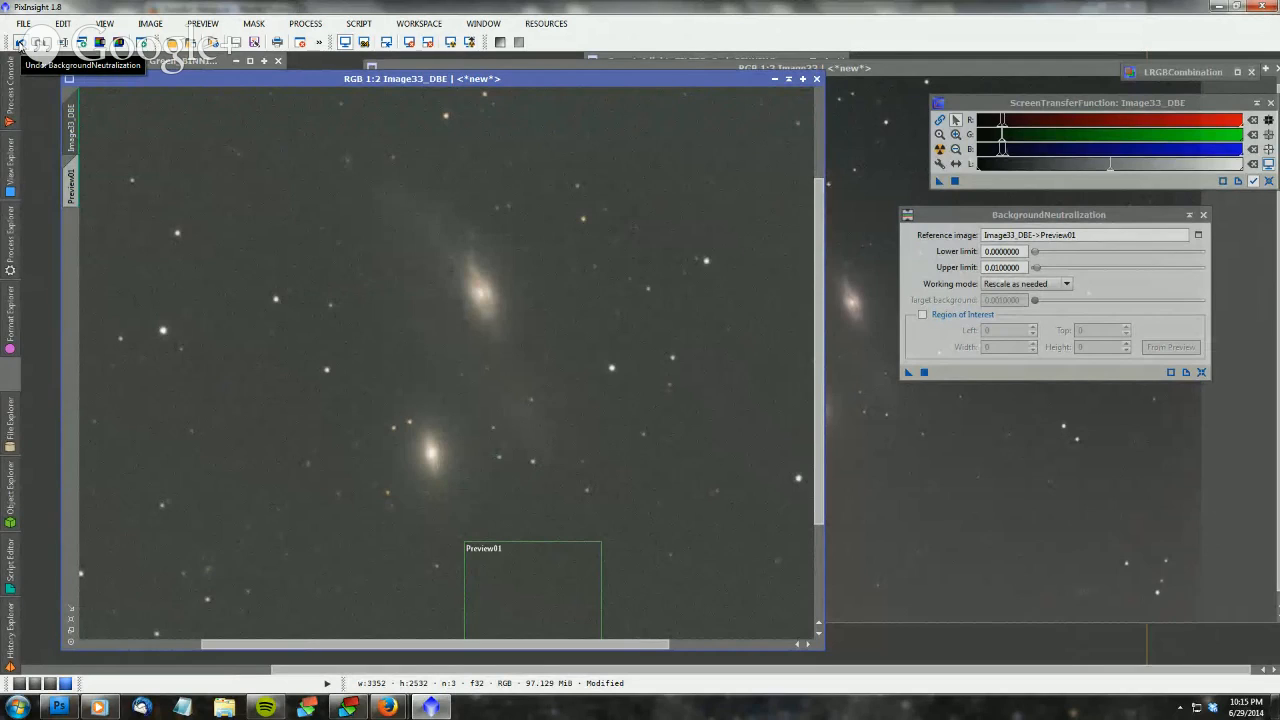
click(19, 44)
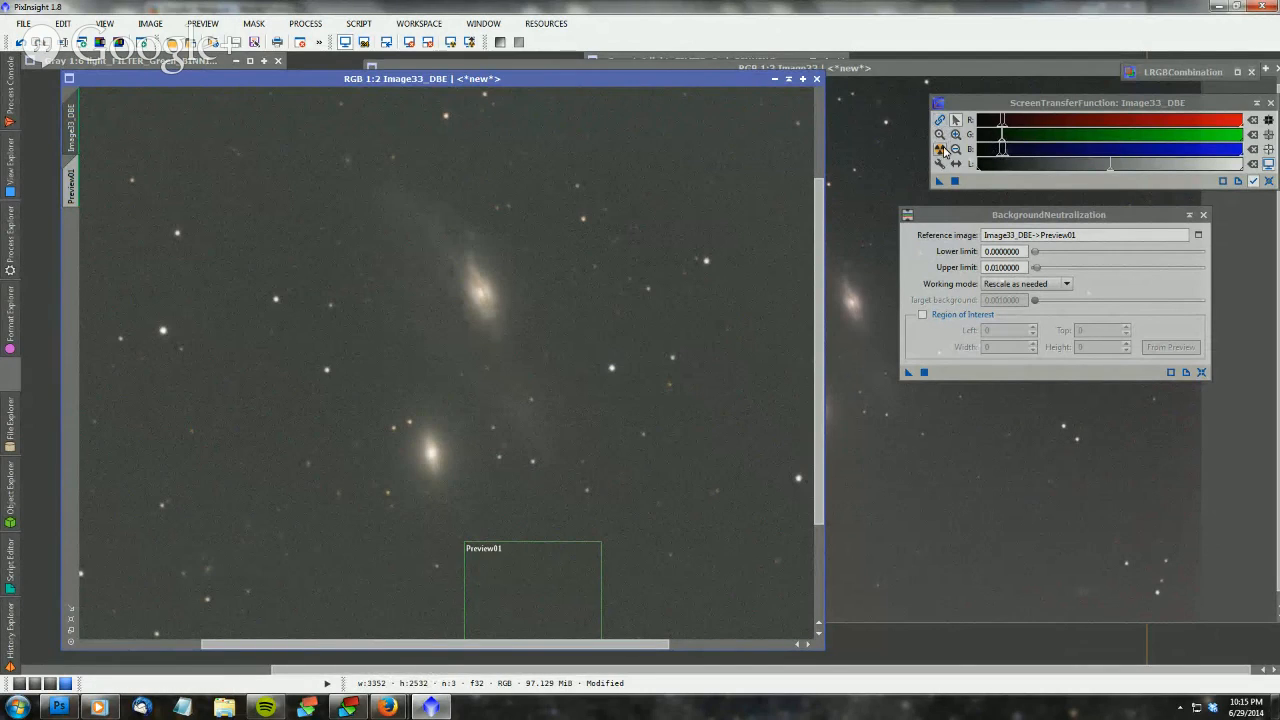
click(942, 150)
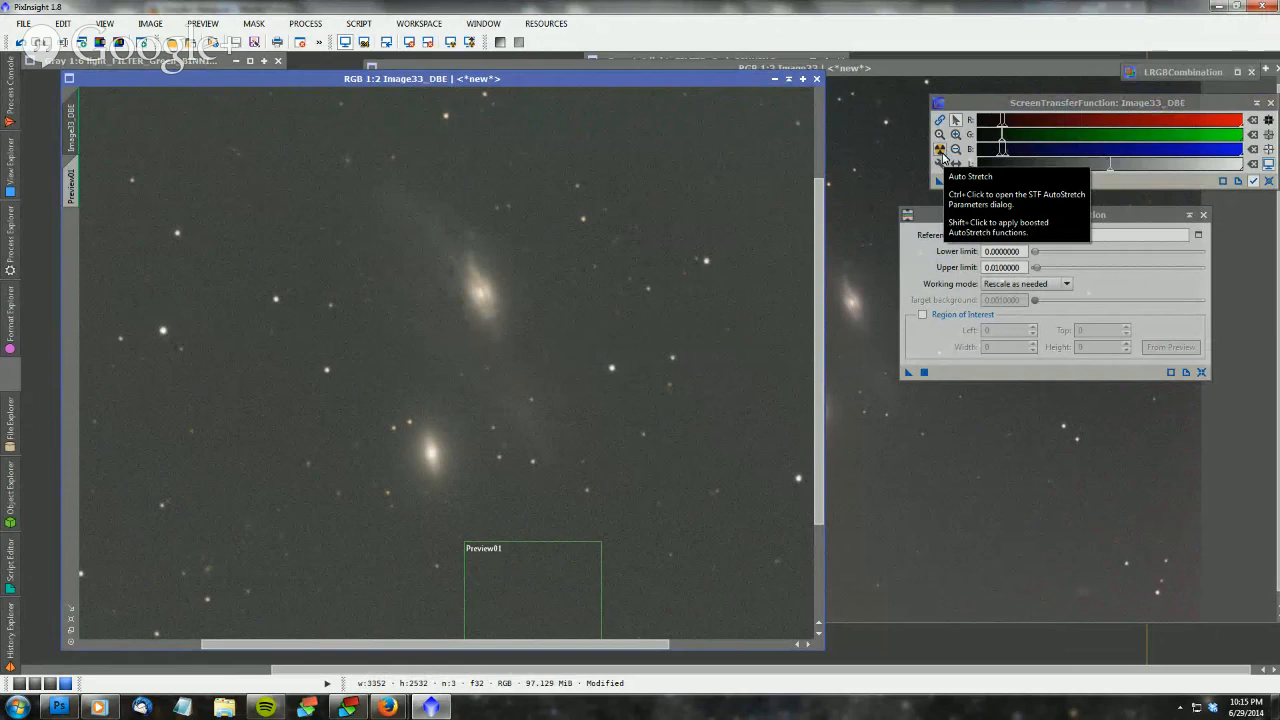
Compare linked and unlinked channel auto stretches on Image33_DBE, and leave the display on the unlinked stretch
click(940, 121)
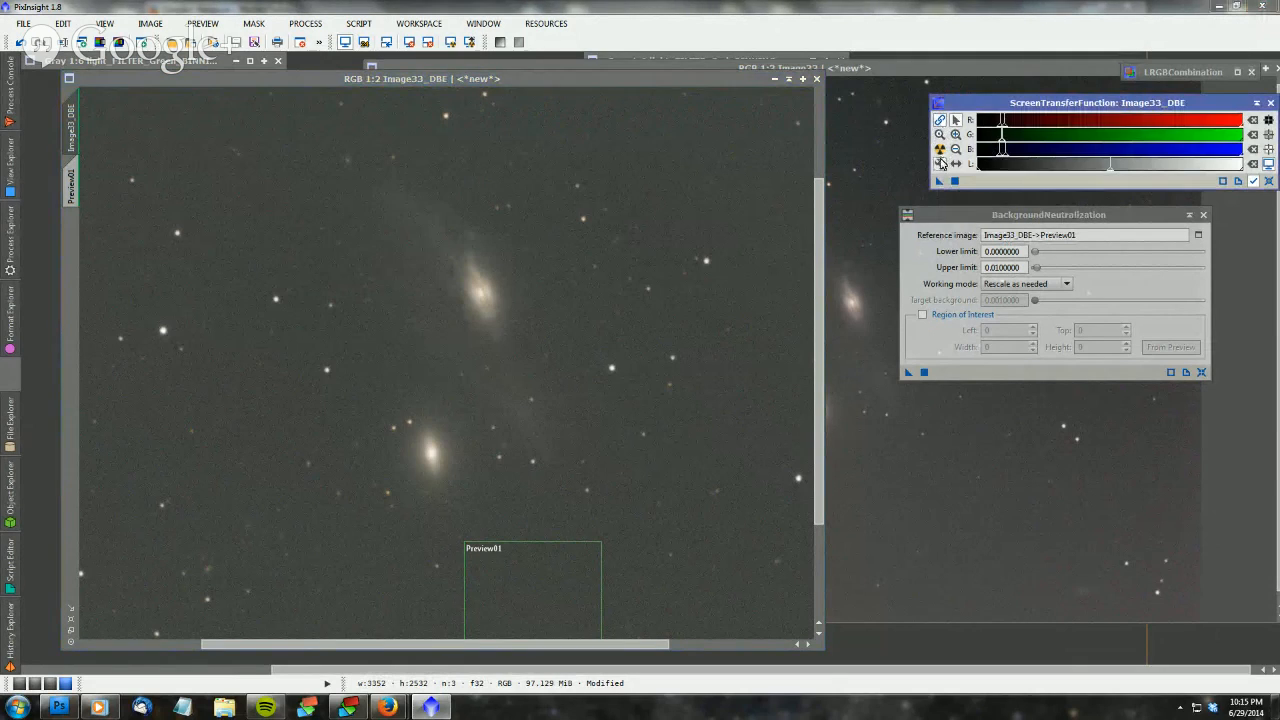
click(940, 150)
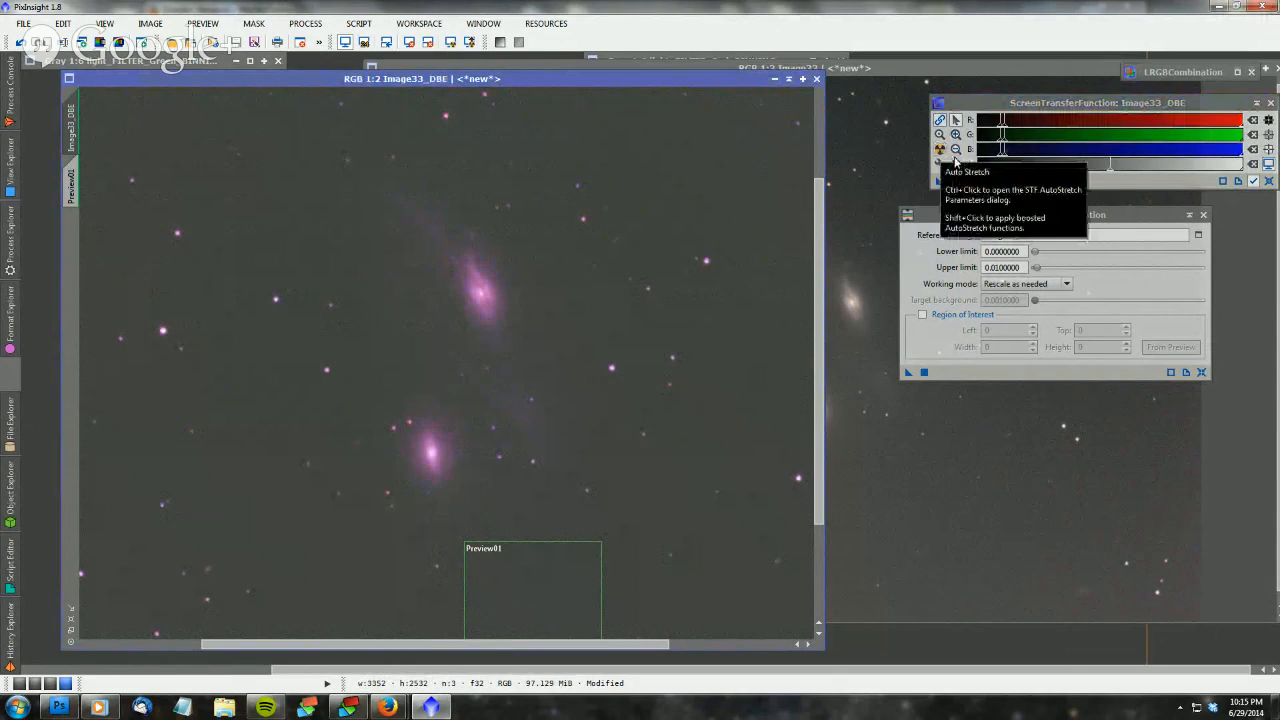
click(940, 120)
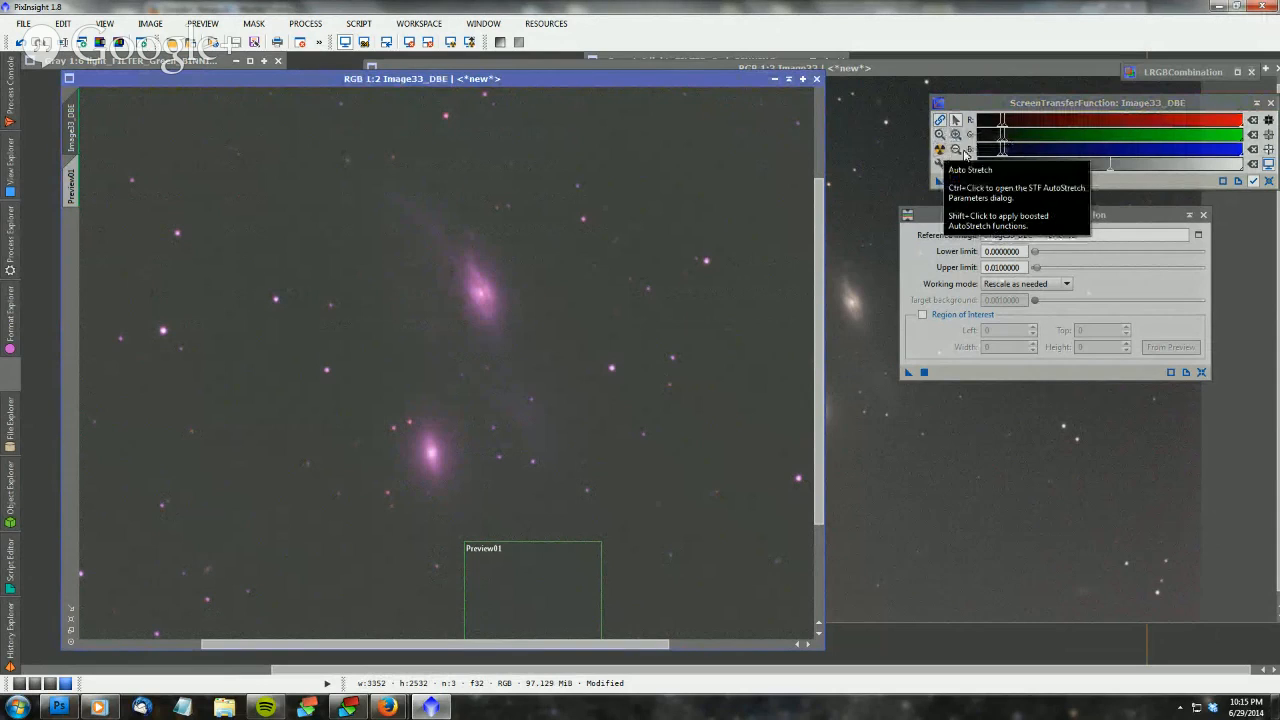
click(940, 150)
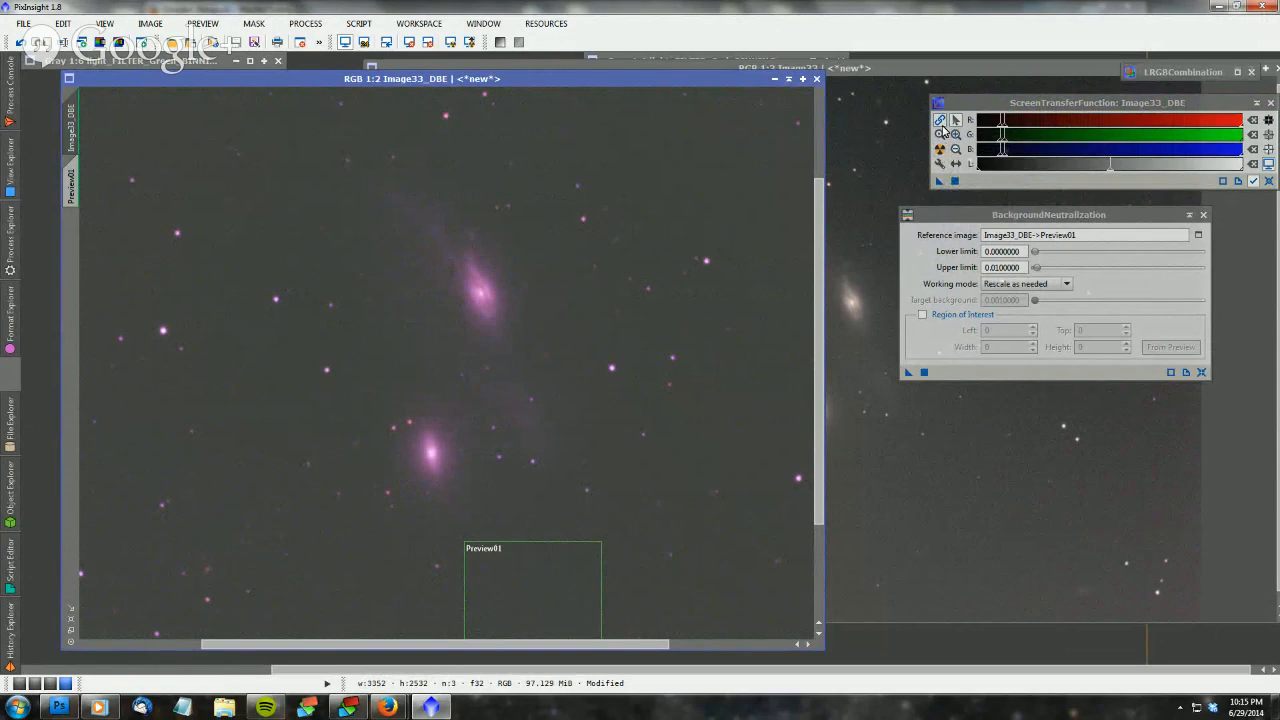
click(943, 121)
click(939, 149)
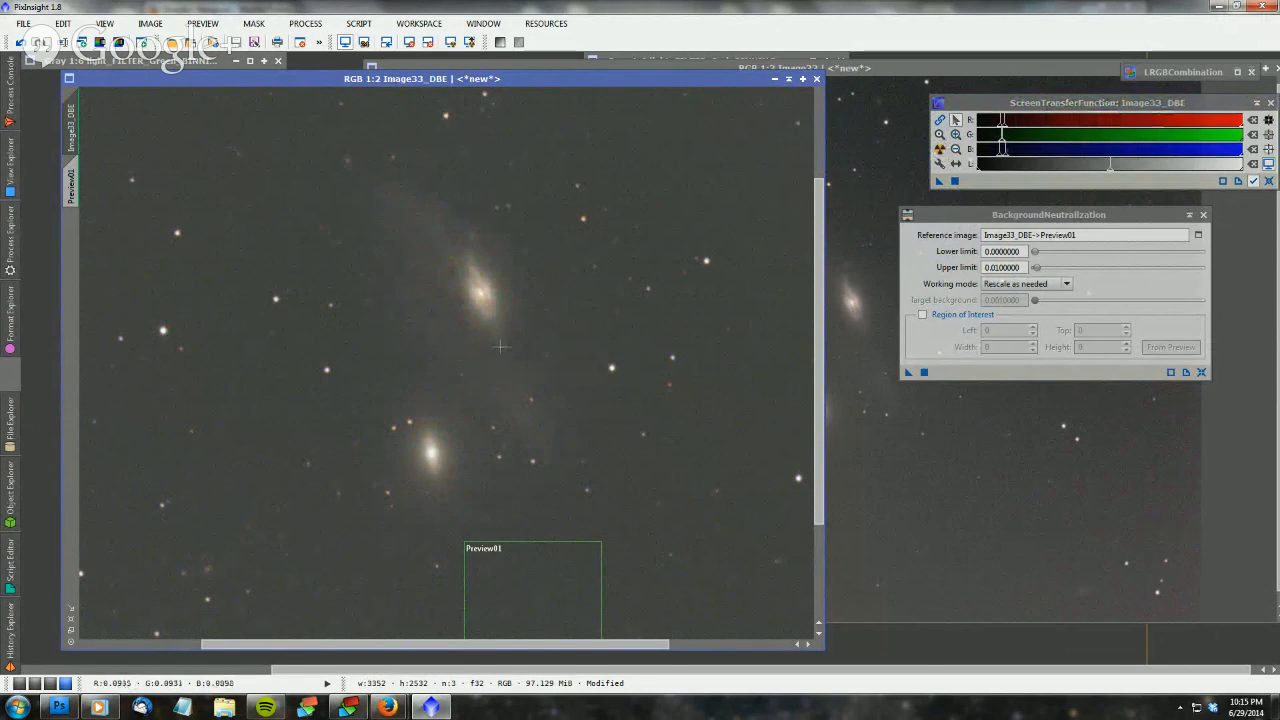
scroll(500, 347, down, 1)
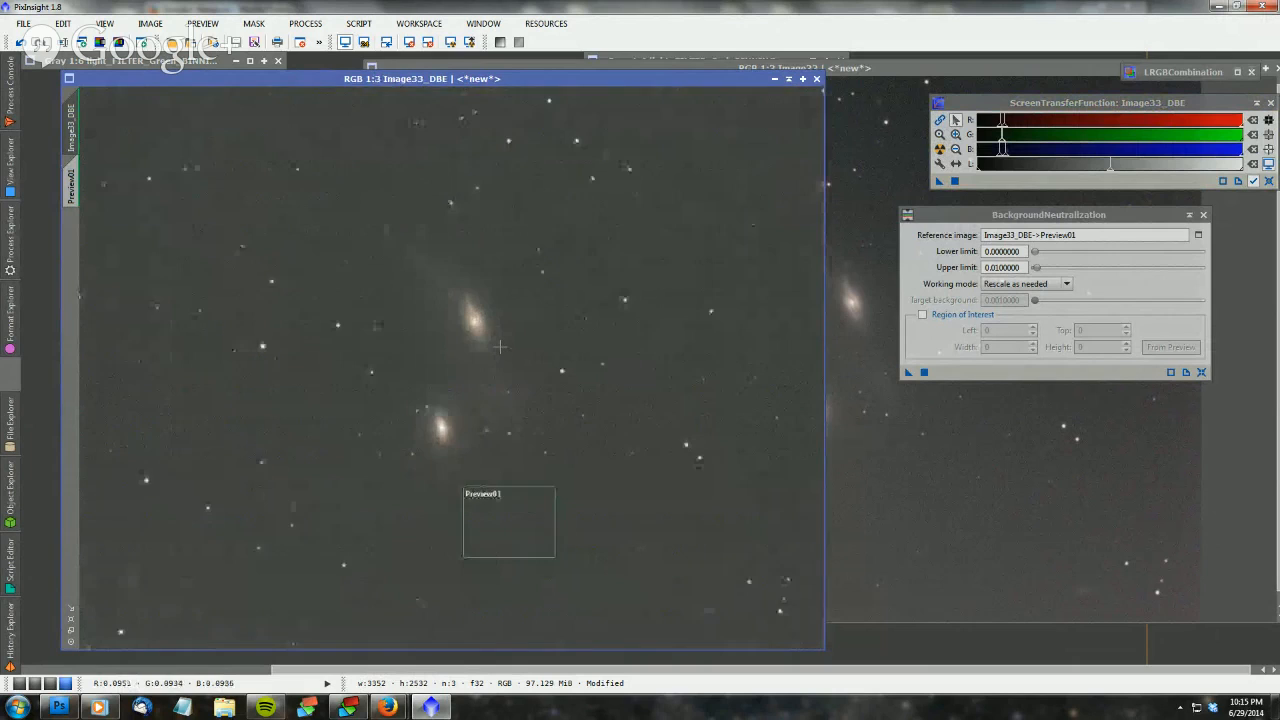
Collapse the BackgroundNeutralization window, park it clear of the ScreenTransferFunction window, and open the ColorCalibration process
scroll(500, 347, down, 1)
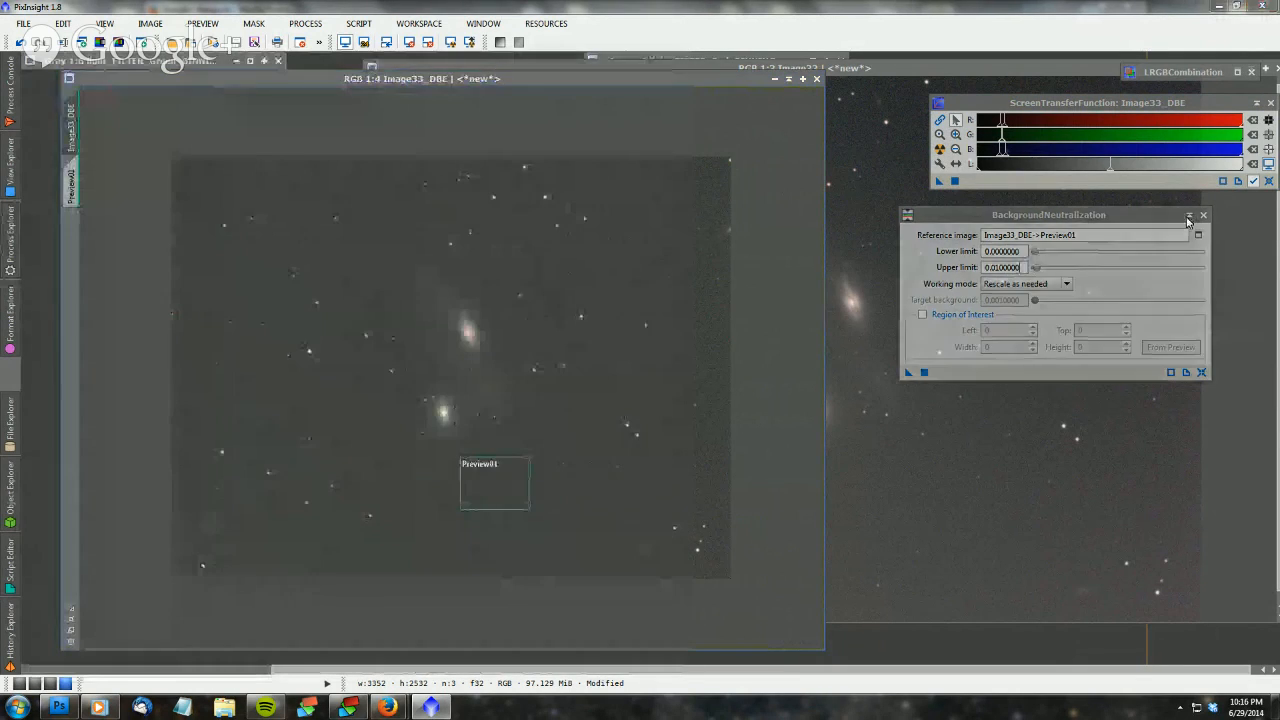
click(1189, 216)
drag(951, 218, 1152, 94)
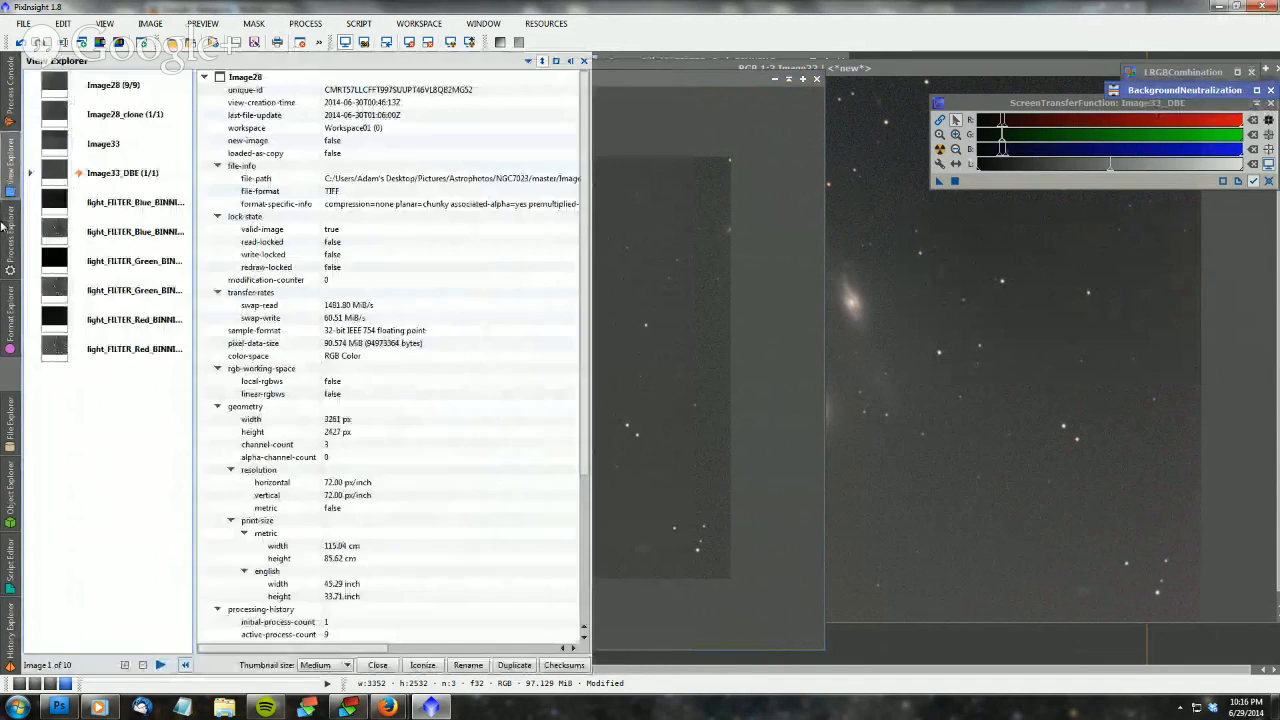
mouse_move(11, 235)
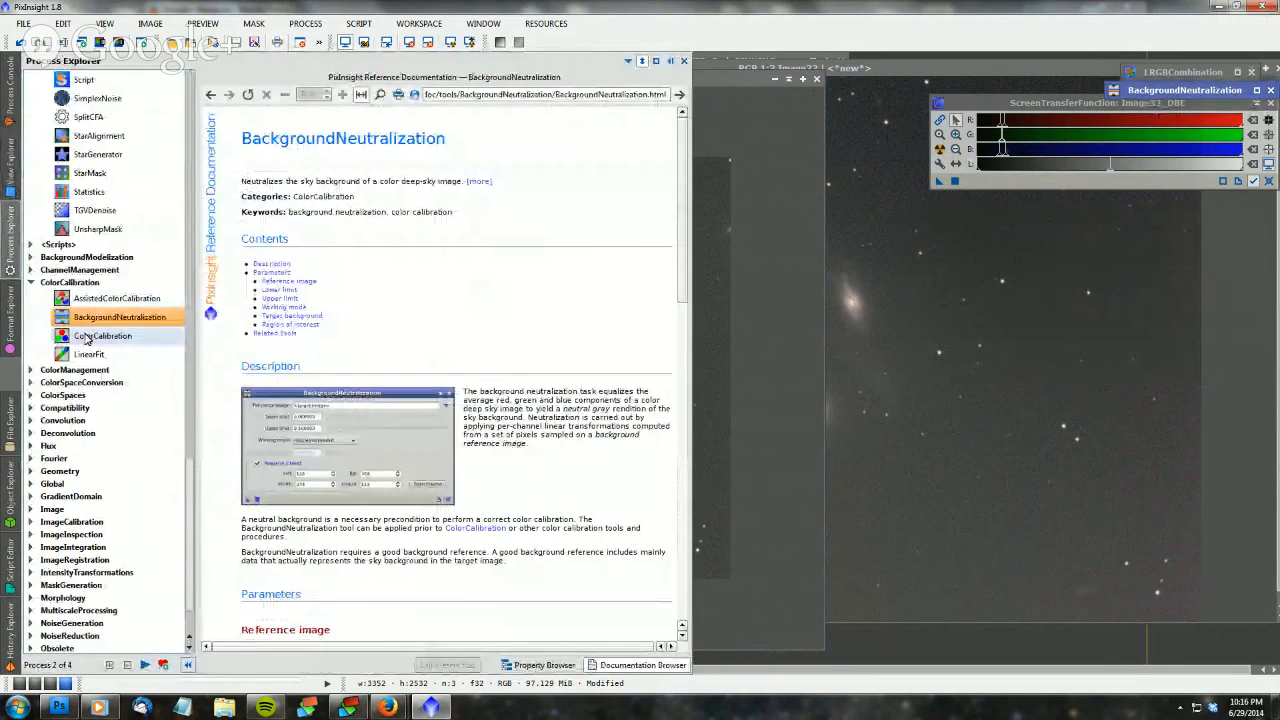
double_click(90, 336)
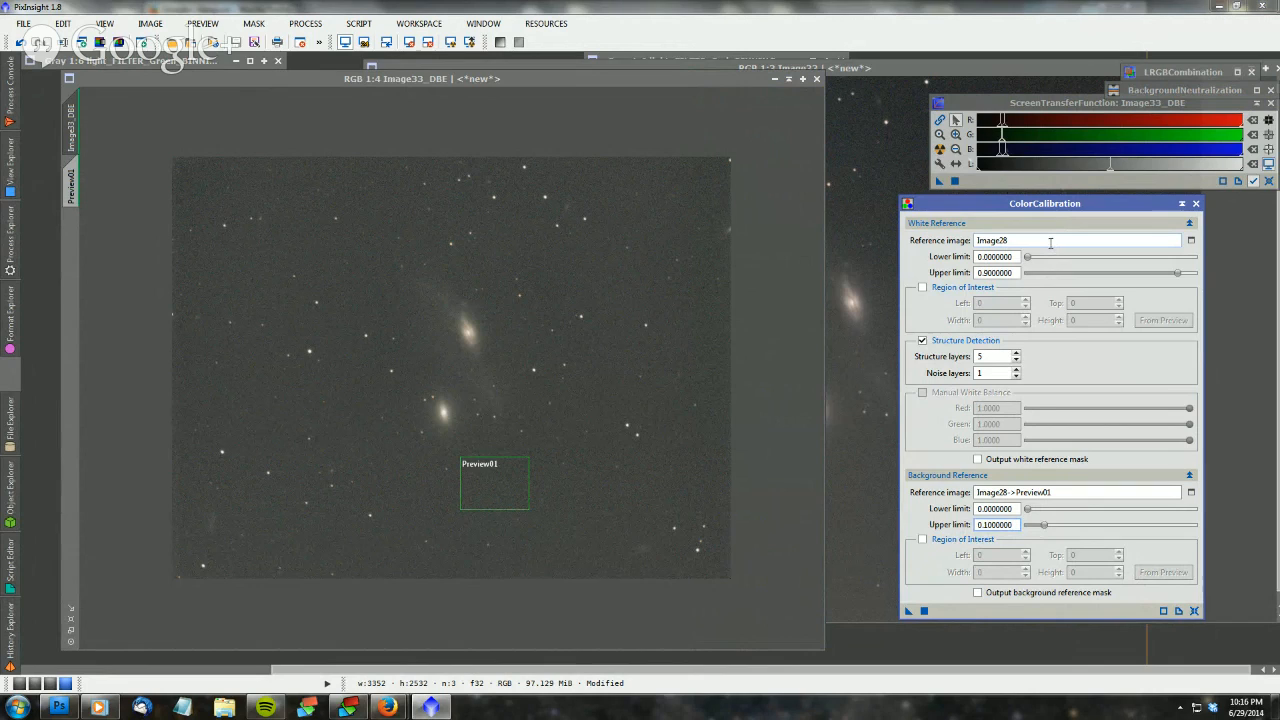
Create a second preview on Image33_DBE that encloses both galaxies and stays clear of Preview01
mouse_move(1050, 242)
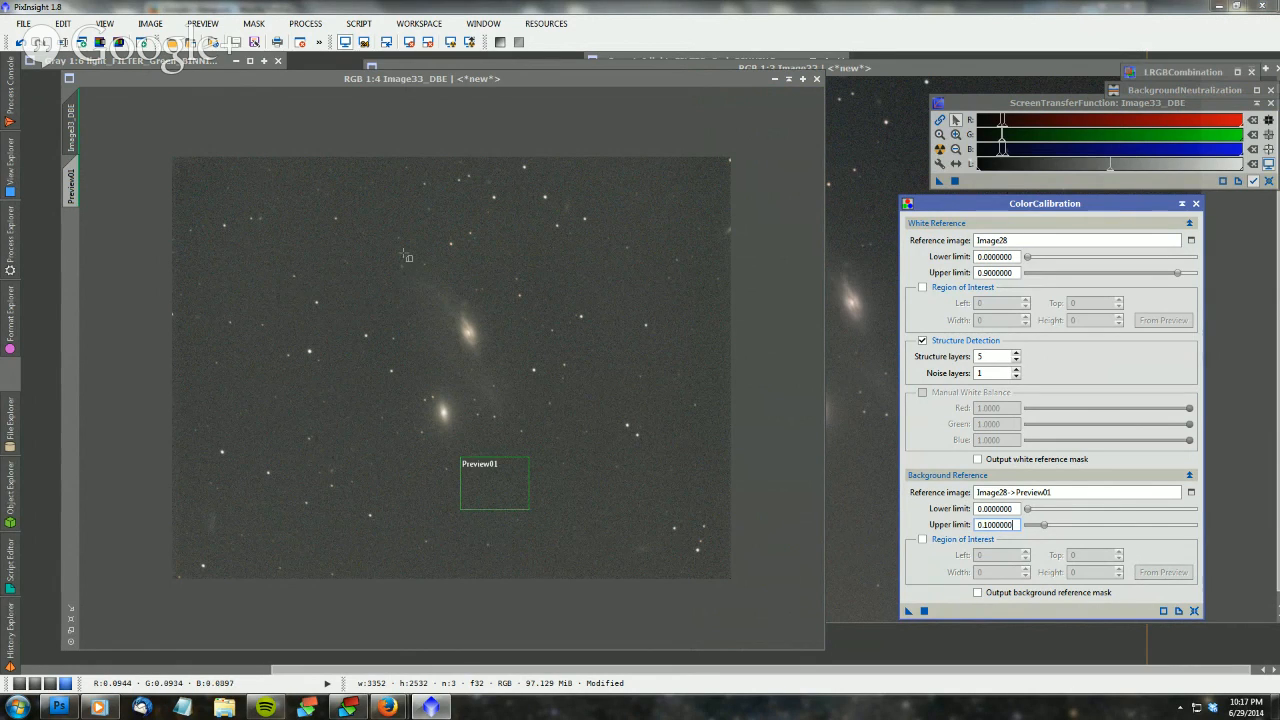
drag(403, 253, 526, 443)
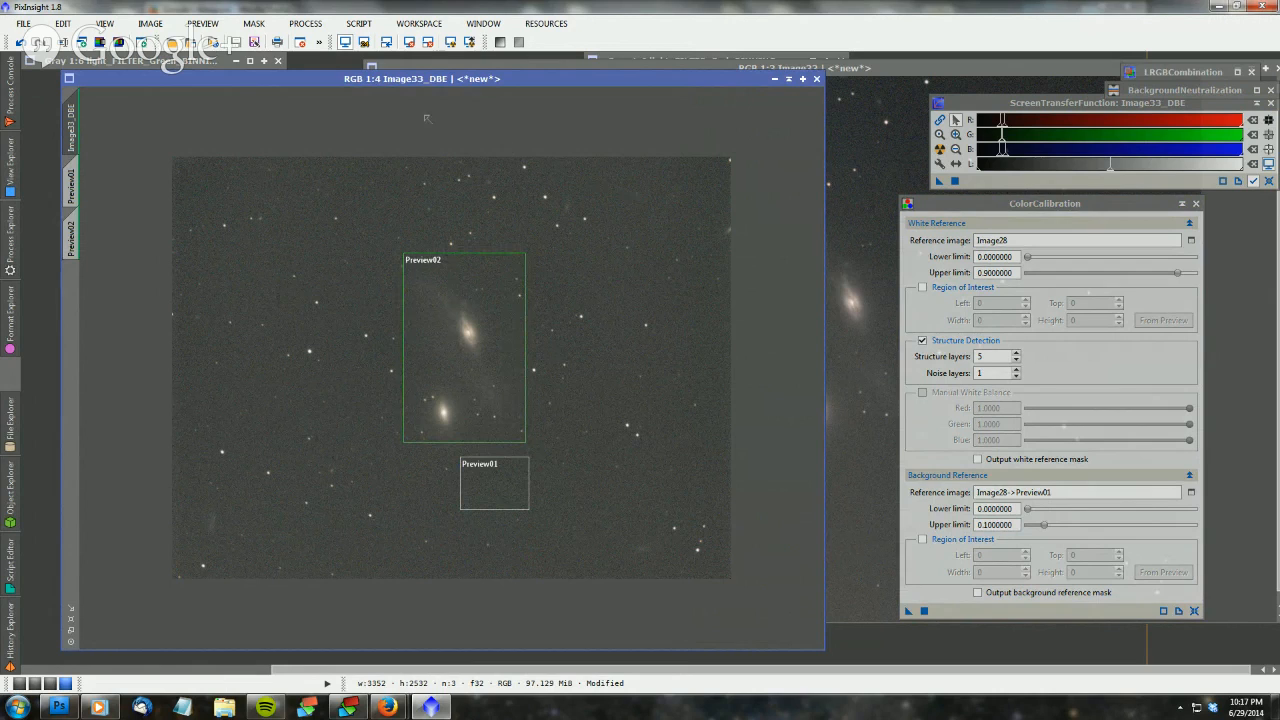
click(216, 26)
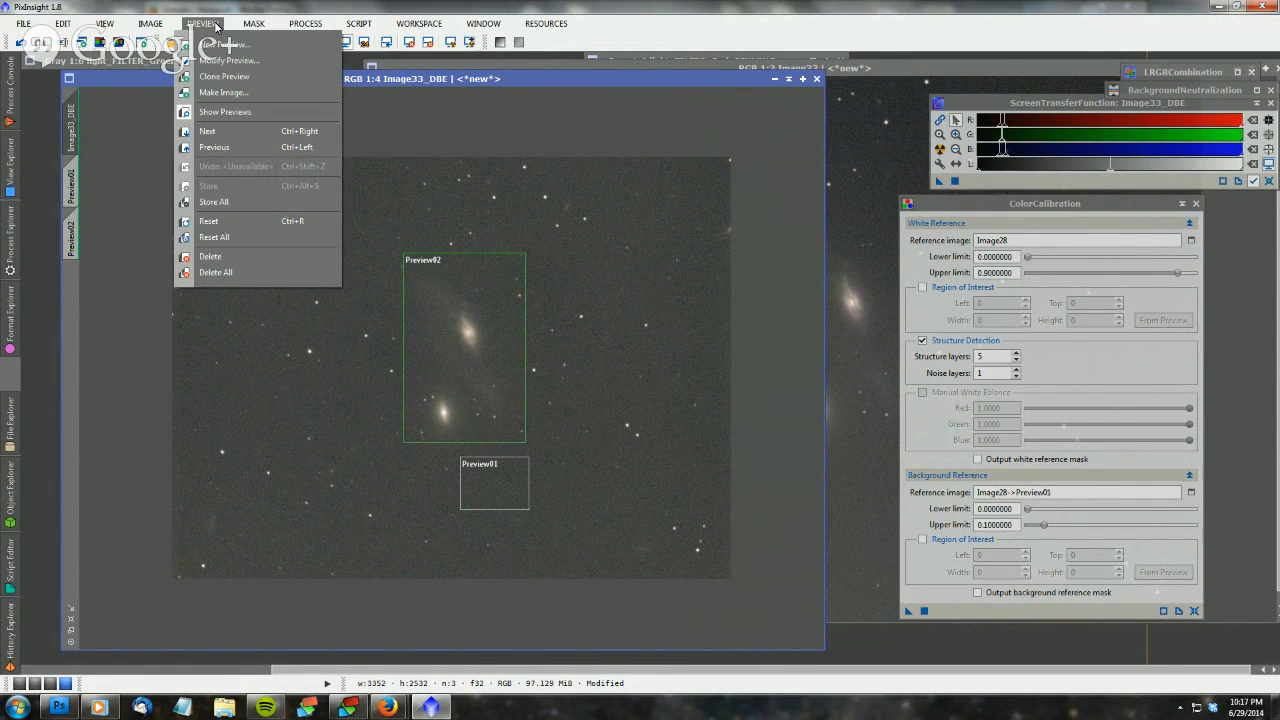
click(216, 26)
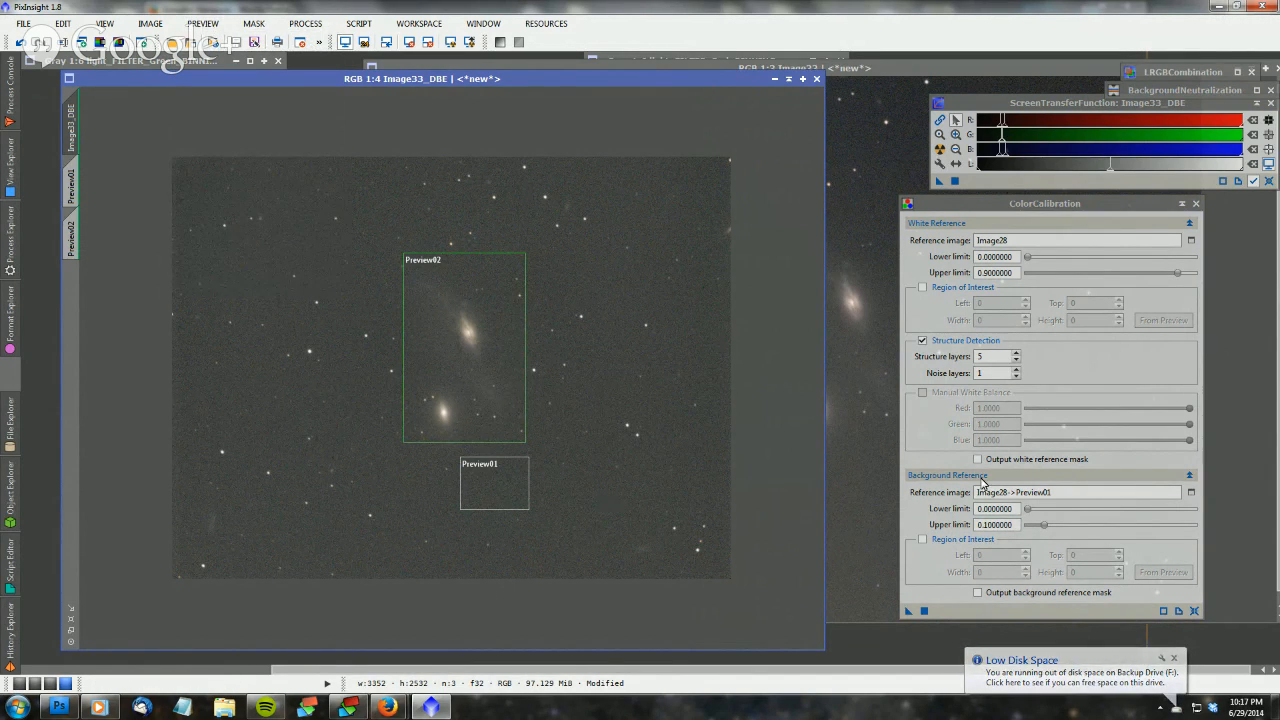
Disable Structure Detection in ColorCalibration and set Image33_DBE->Preview01 as the background reference image
mouse_move(935, 377)
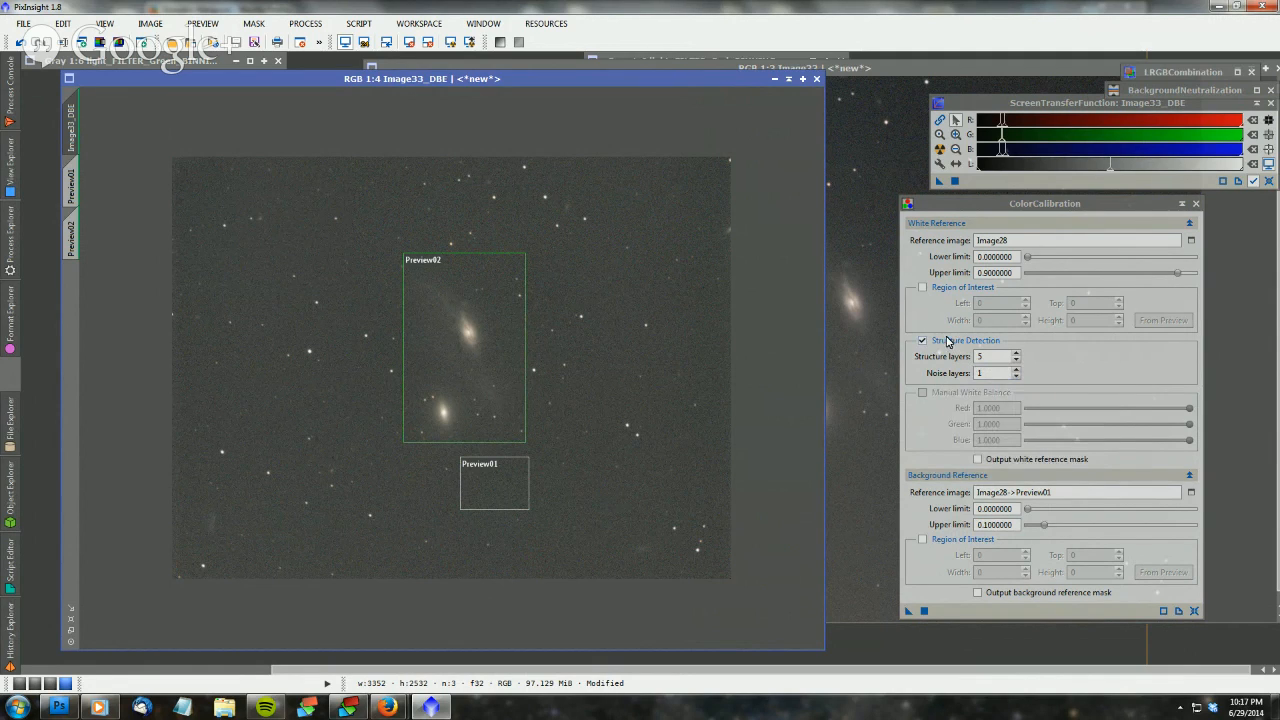
mouse_move(941, 345)
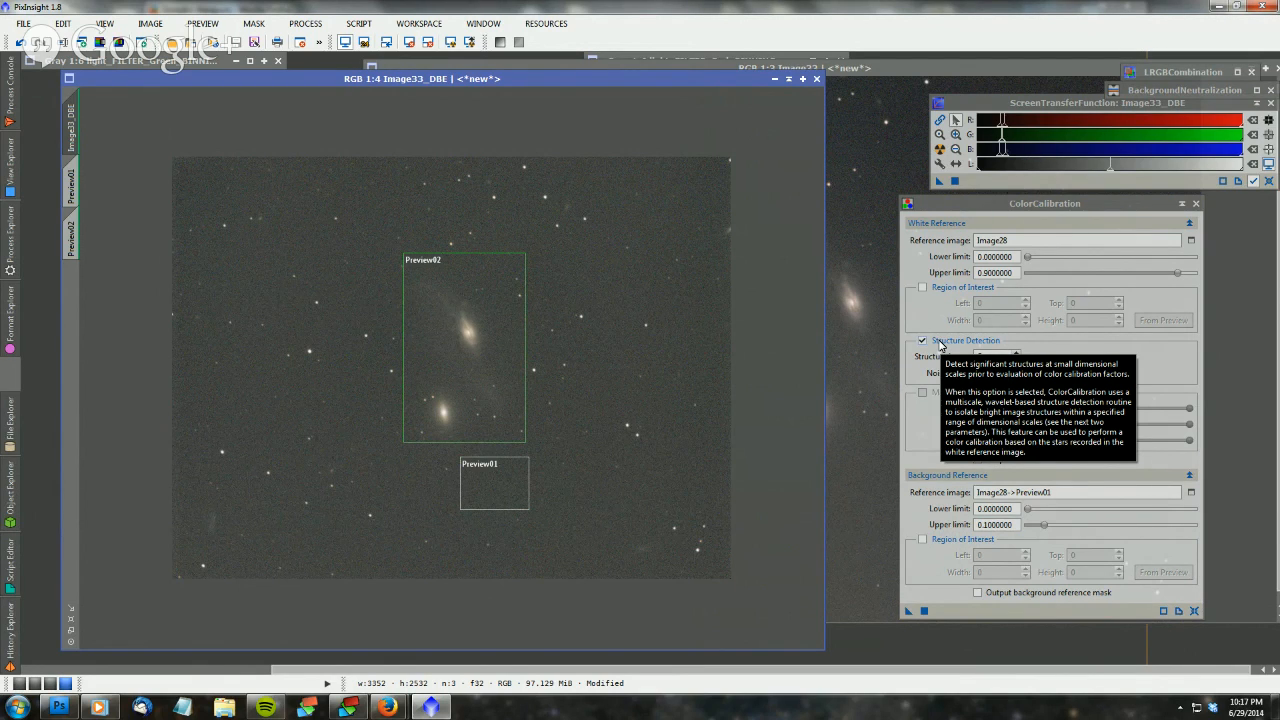
click(923, 342)
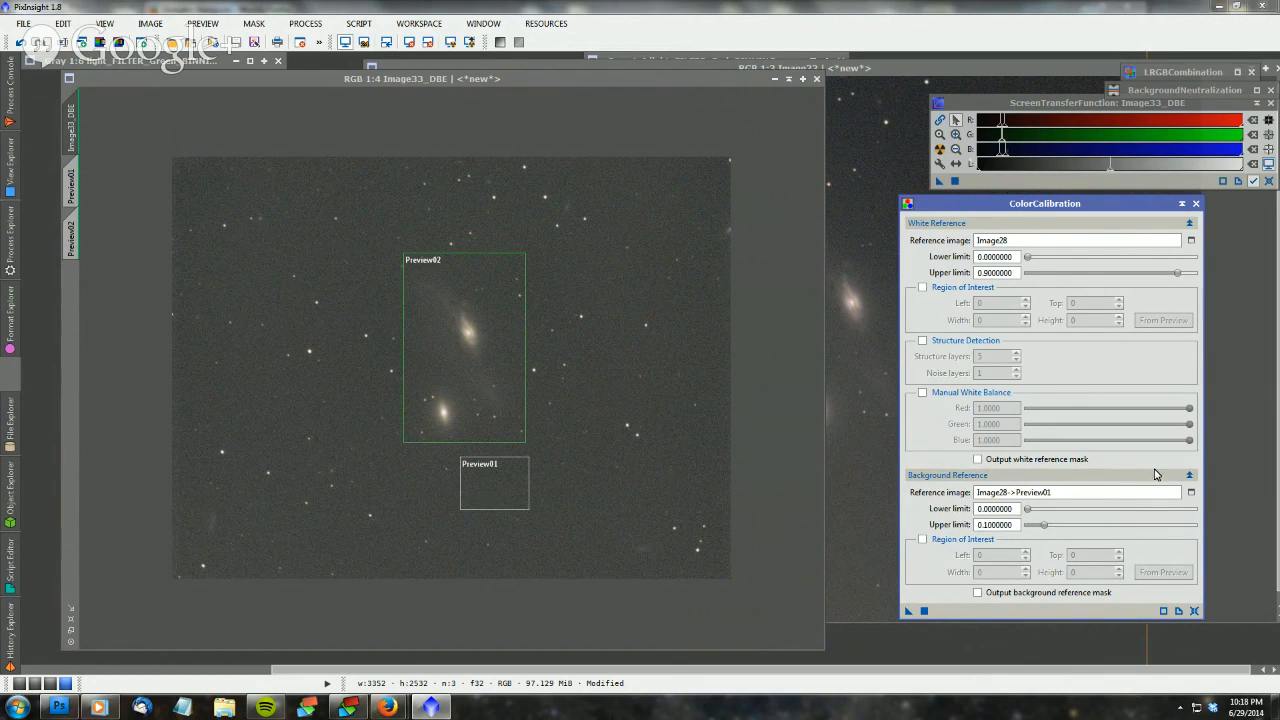
click(1191, 492)
click(613, 333)
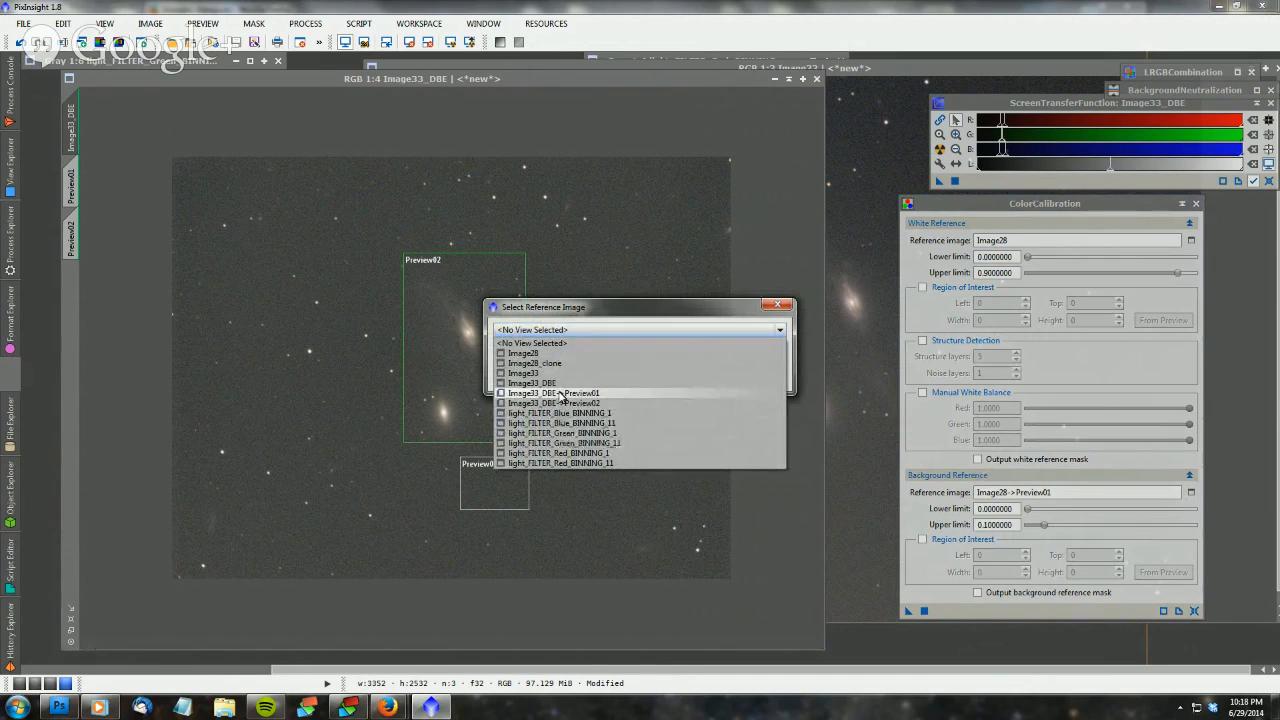
click(563, 396)
click(706, 381)
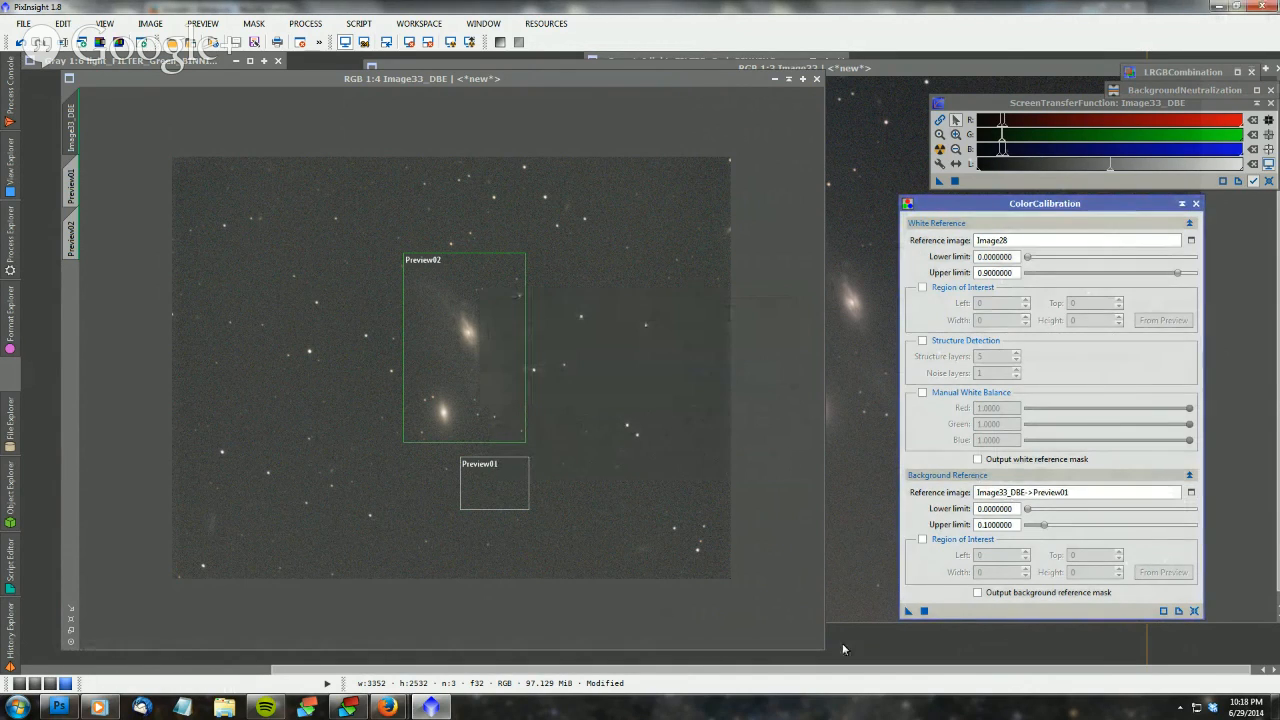
Try ColorCalibration on Image33_DBE with Image28 as white reference, and check the outcome with unlinked and linked auto stretches
drag(908, 611, 612, 490)
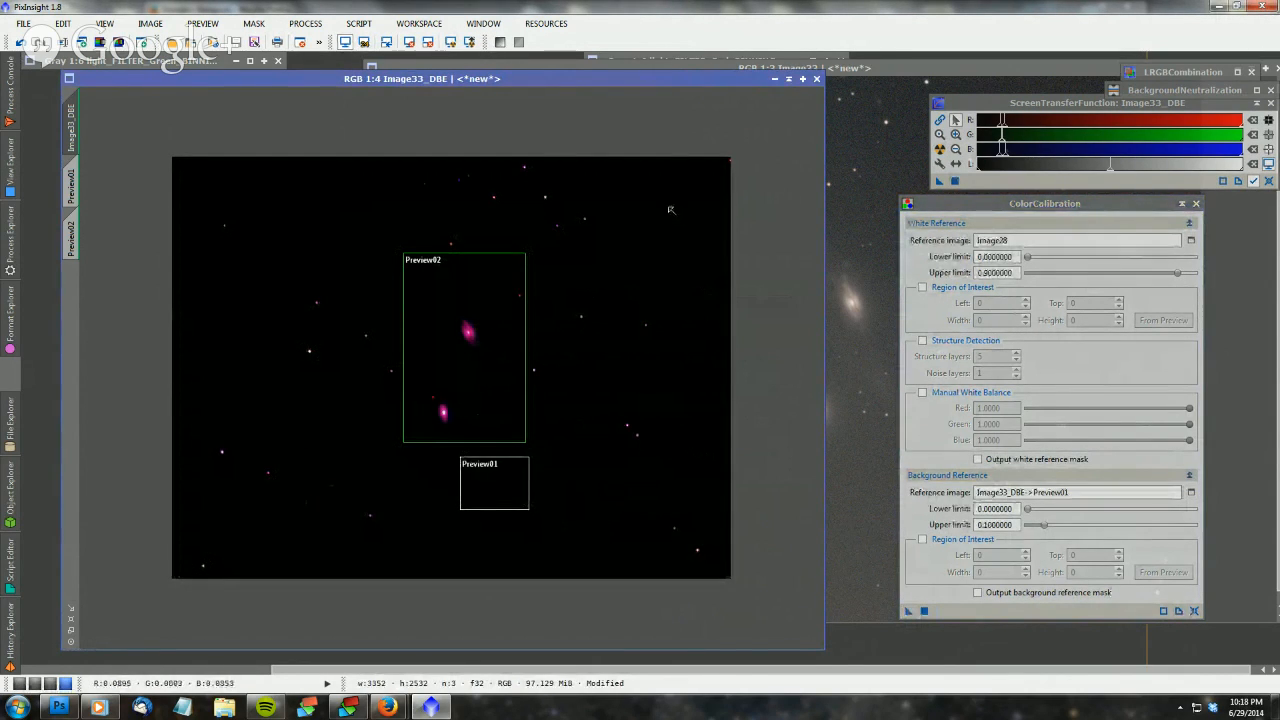
drag(1086, 105, 1013, 118)
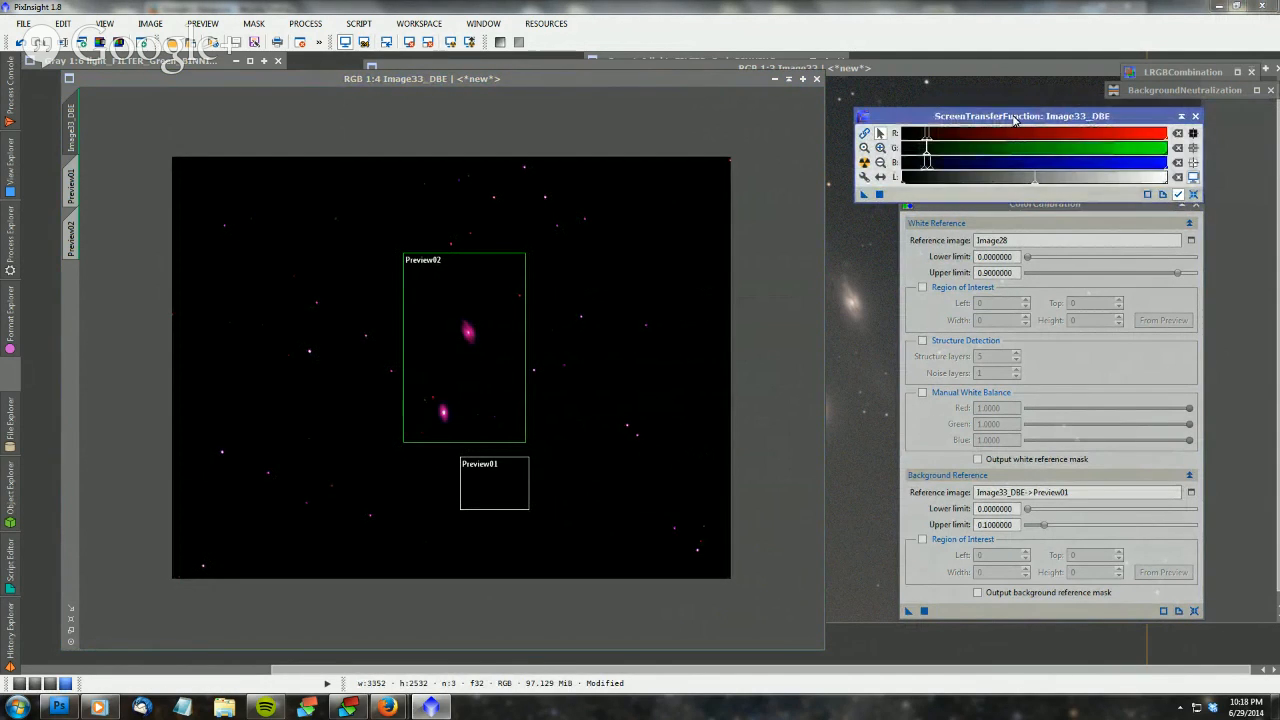
click(866, 165)
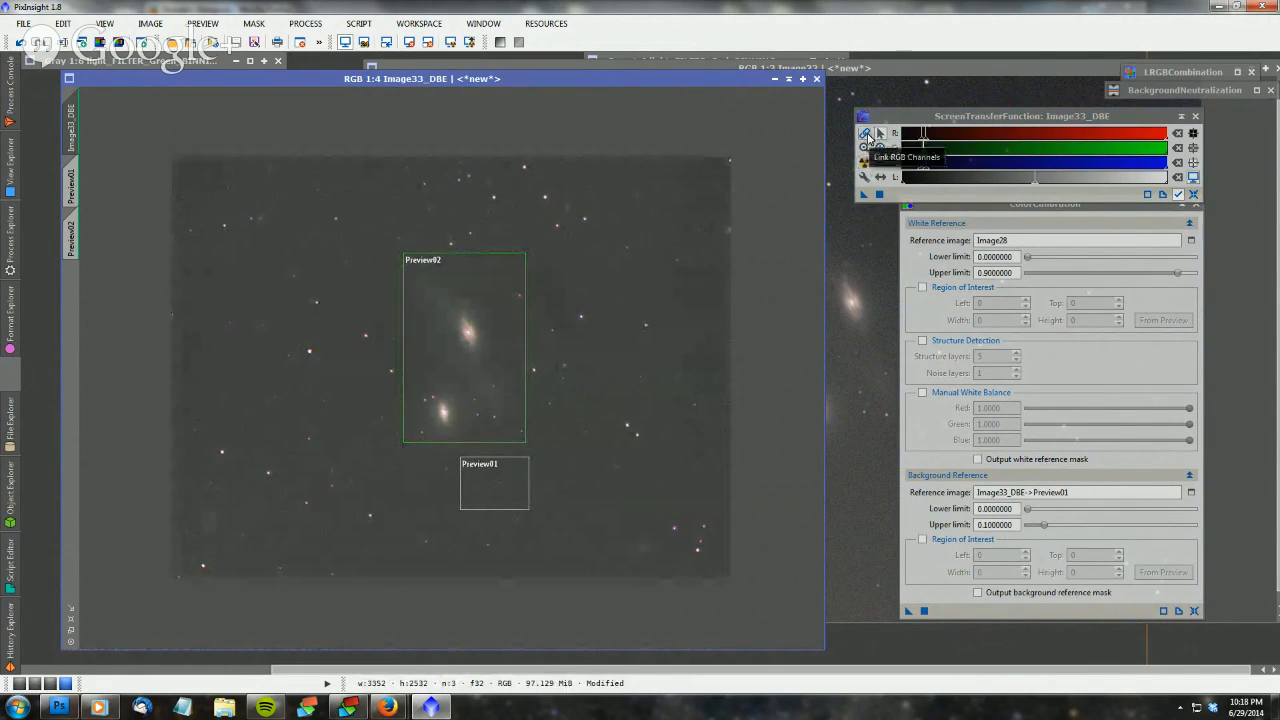
click(866, 133)
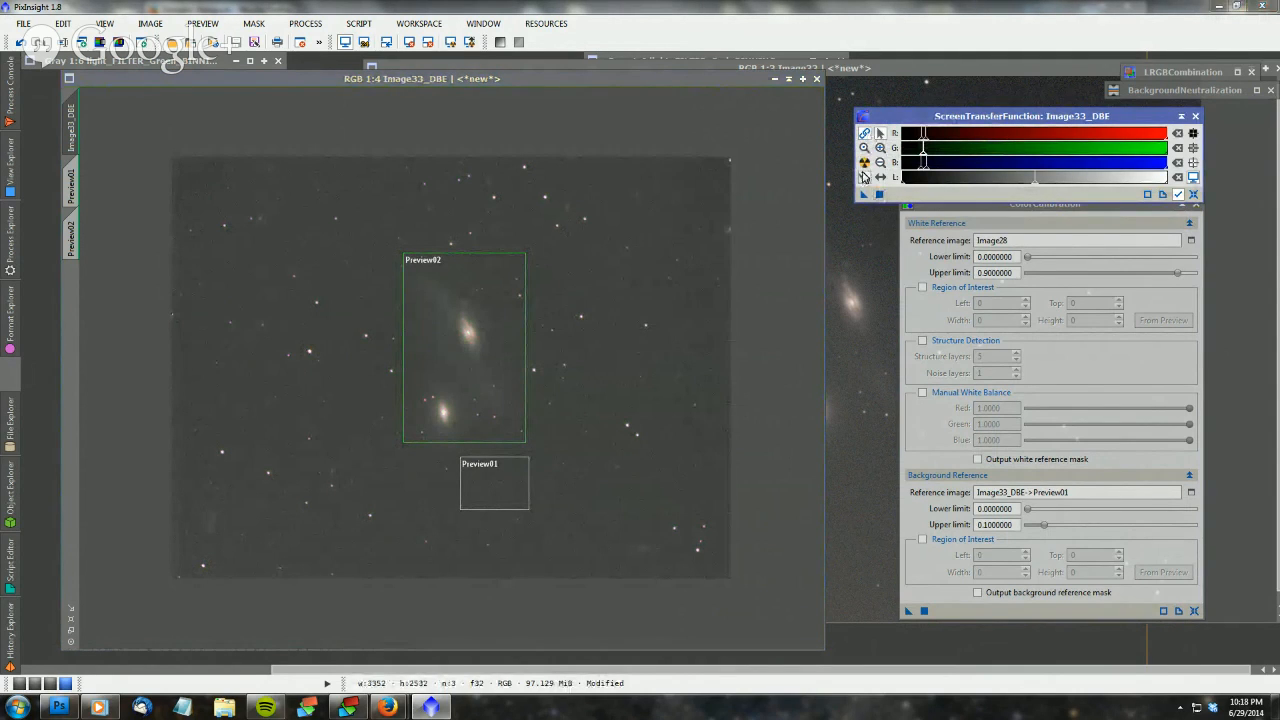
click(865, 162)
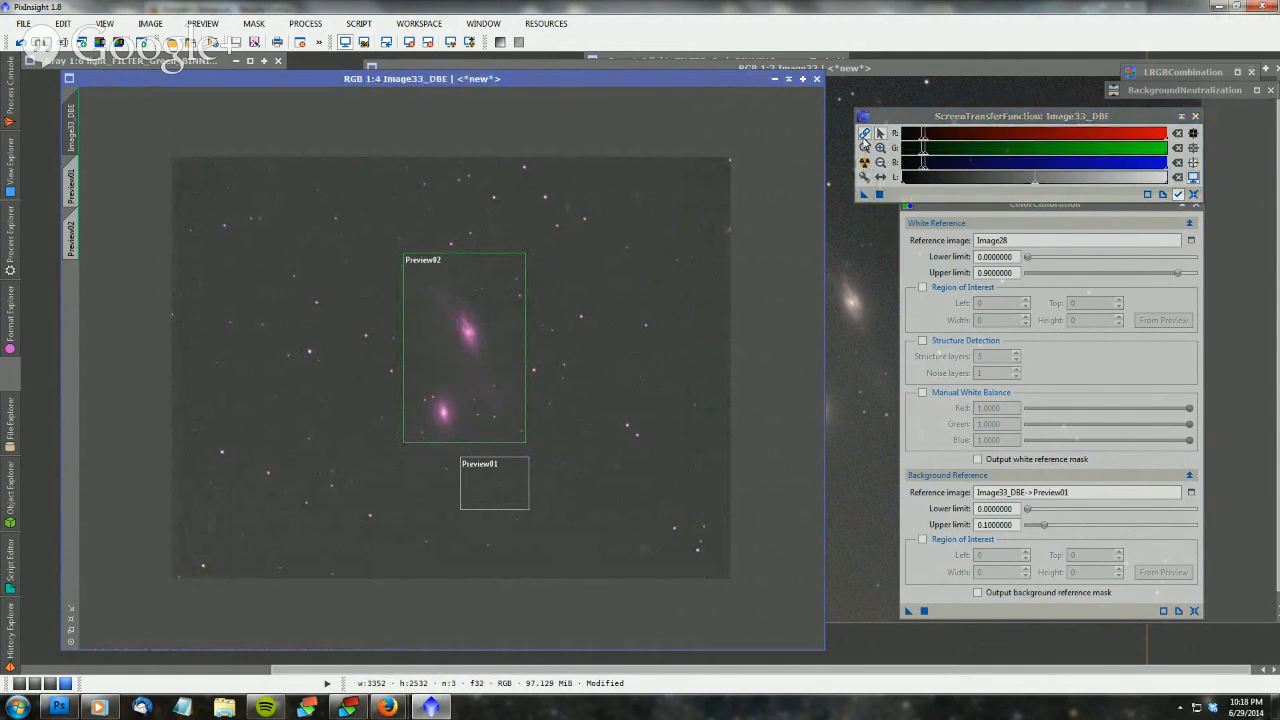
click(864, 134)
click(865, 162)
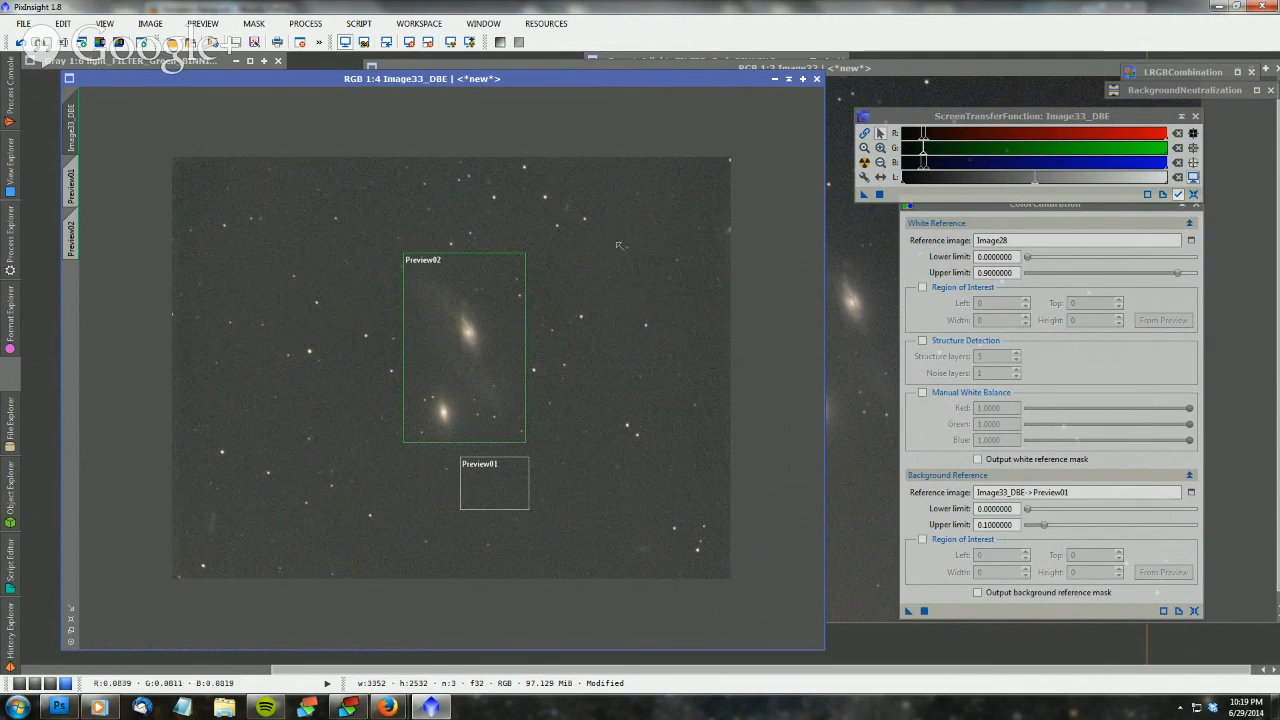
Compare Image33_DBE without and with the ColorCalibration, refreshing the auto stretch for each state
click(20, 43)
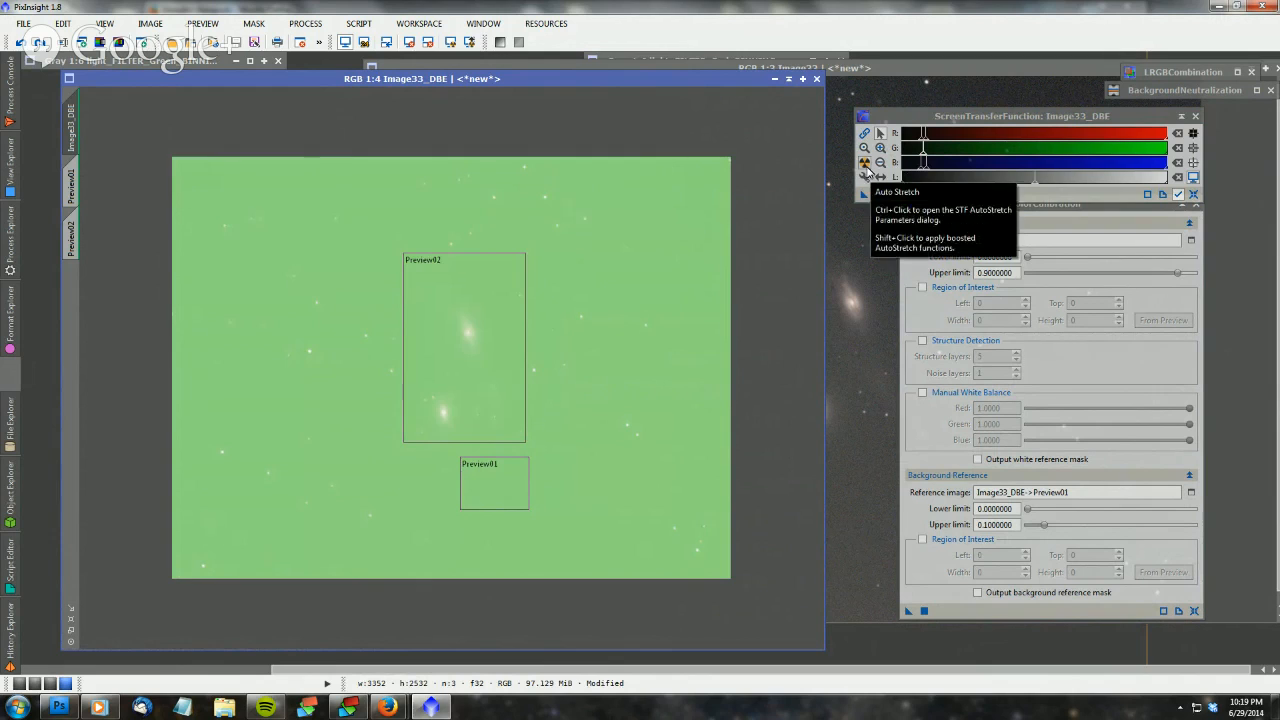
click(865, 163)
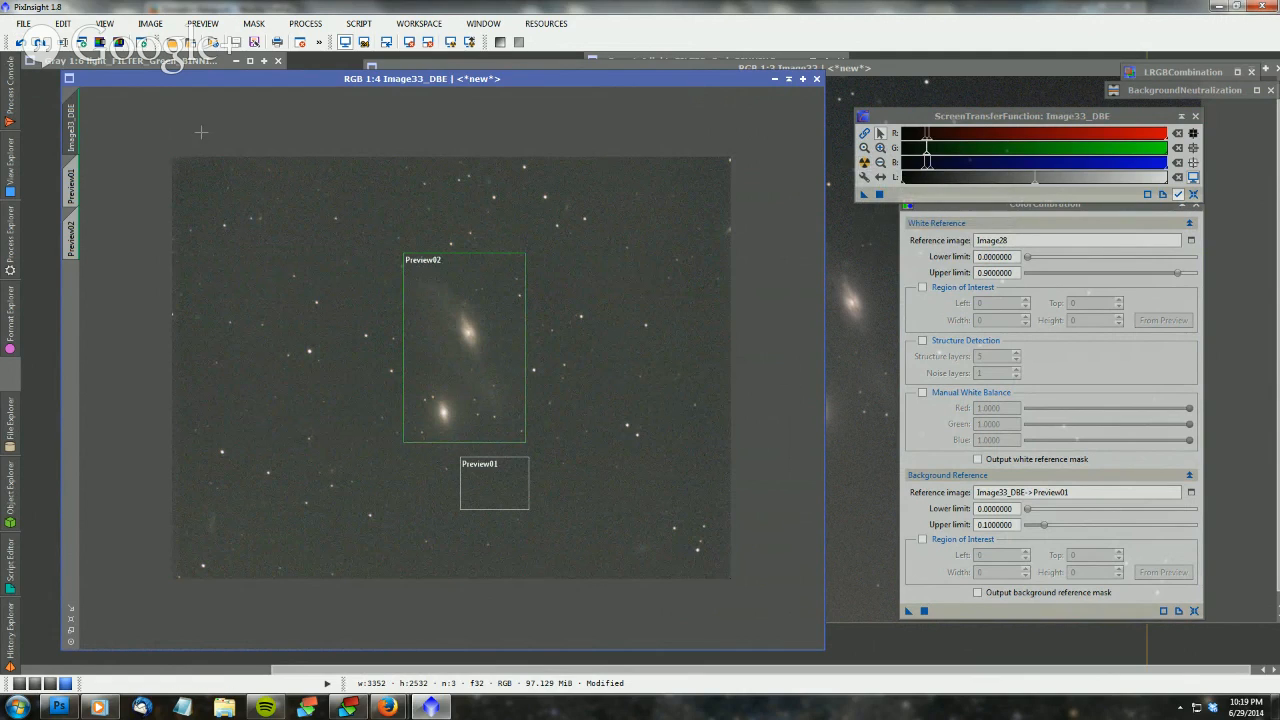
click(40, 42)
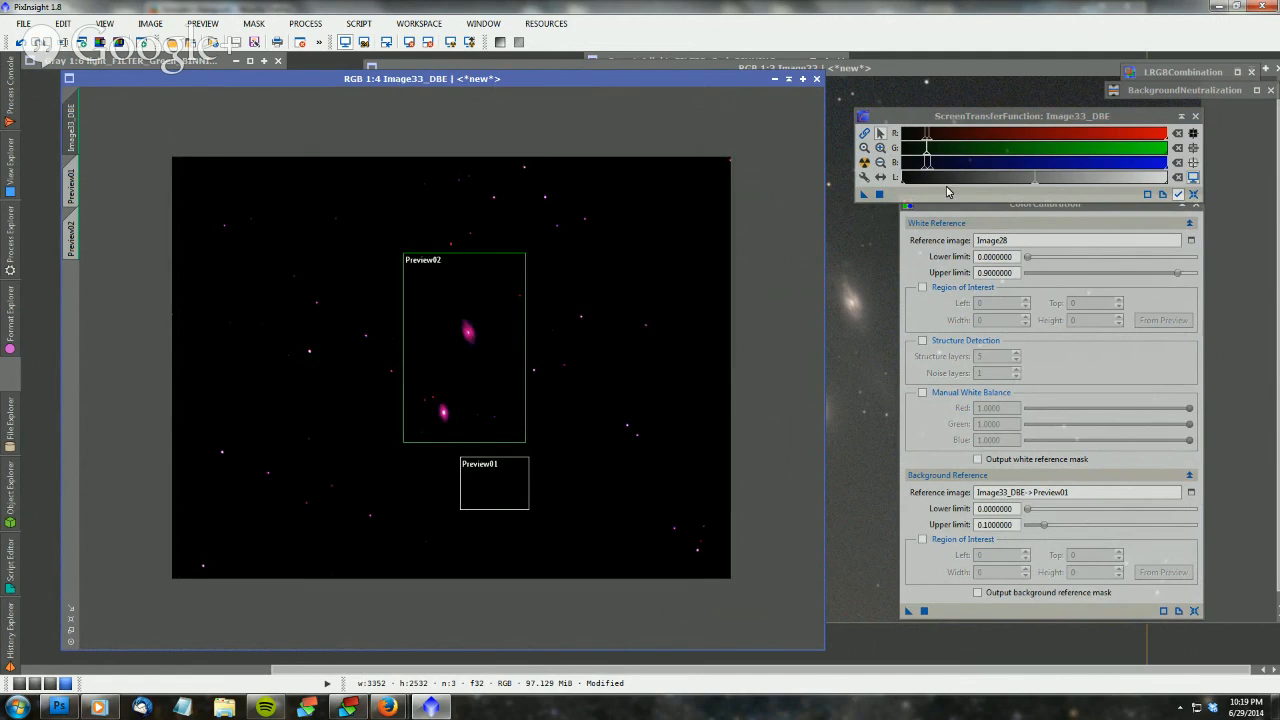
click(864, 162)
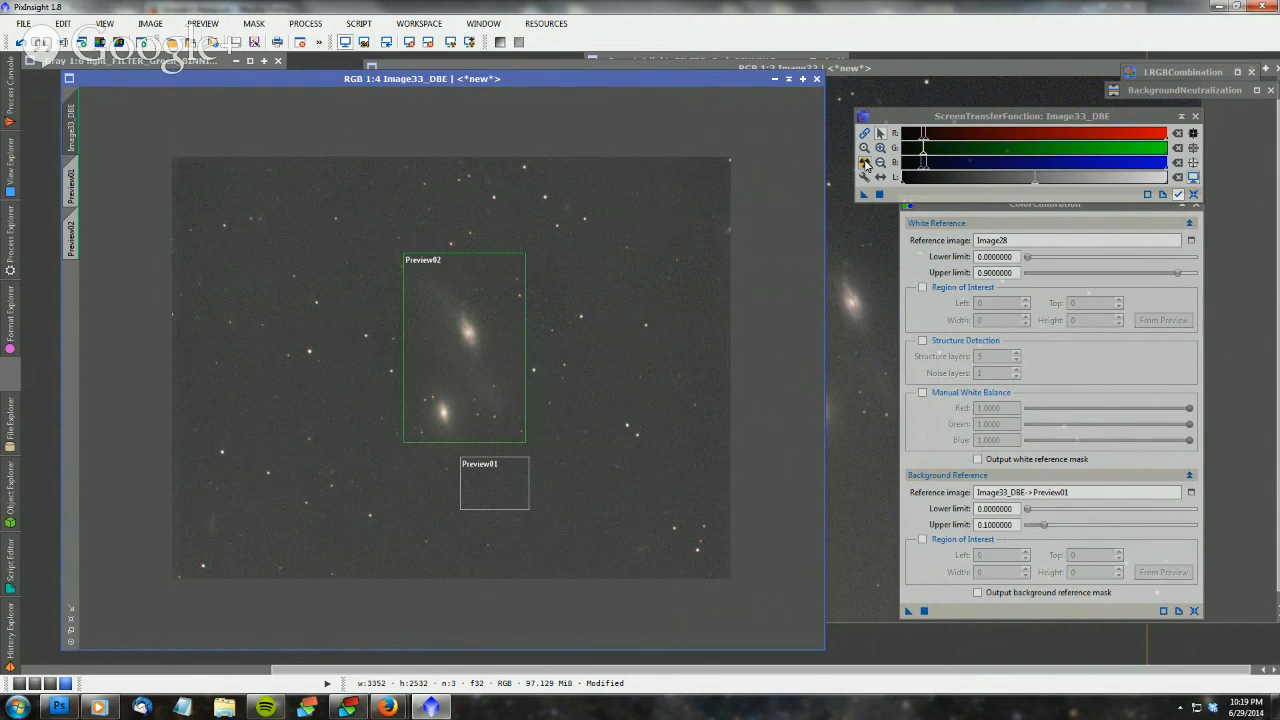
Recheck the galaxies' color with a linked auto stretch, undo the ColorCalibration on Image33_DBE, and refresh the stretch
click(864, 134)
click(865, 164)
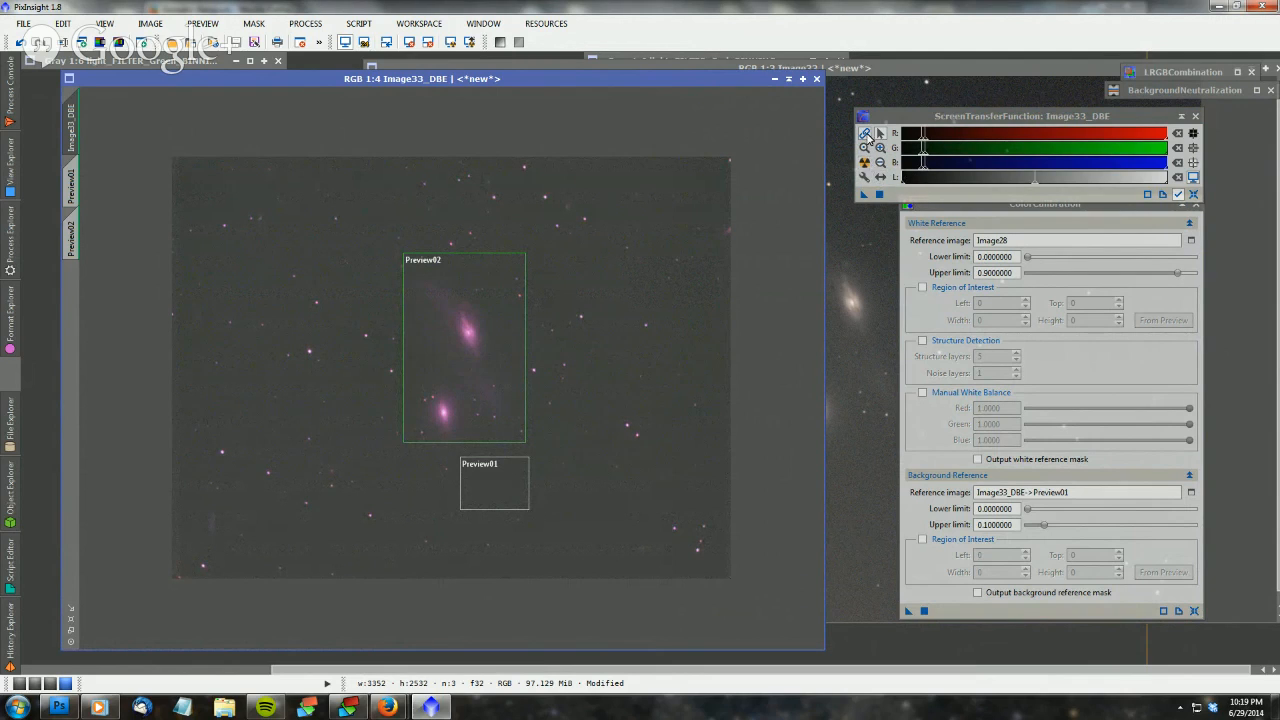
click(867, 137)
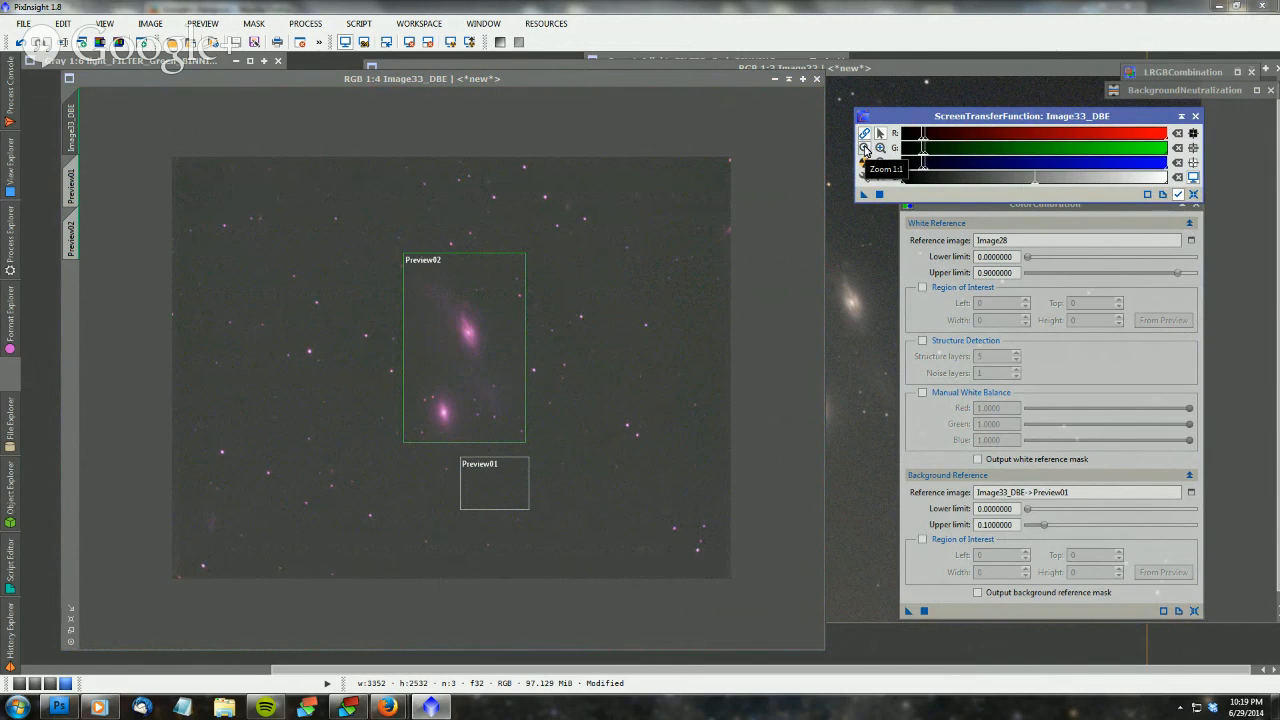
click(866, 165)
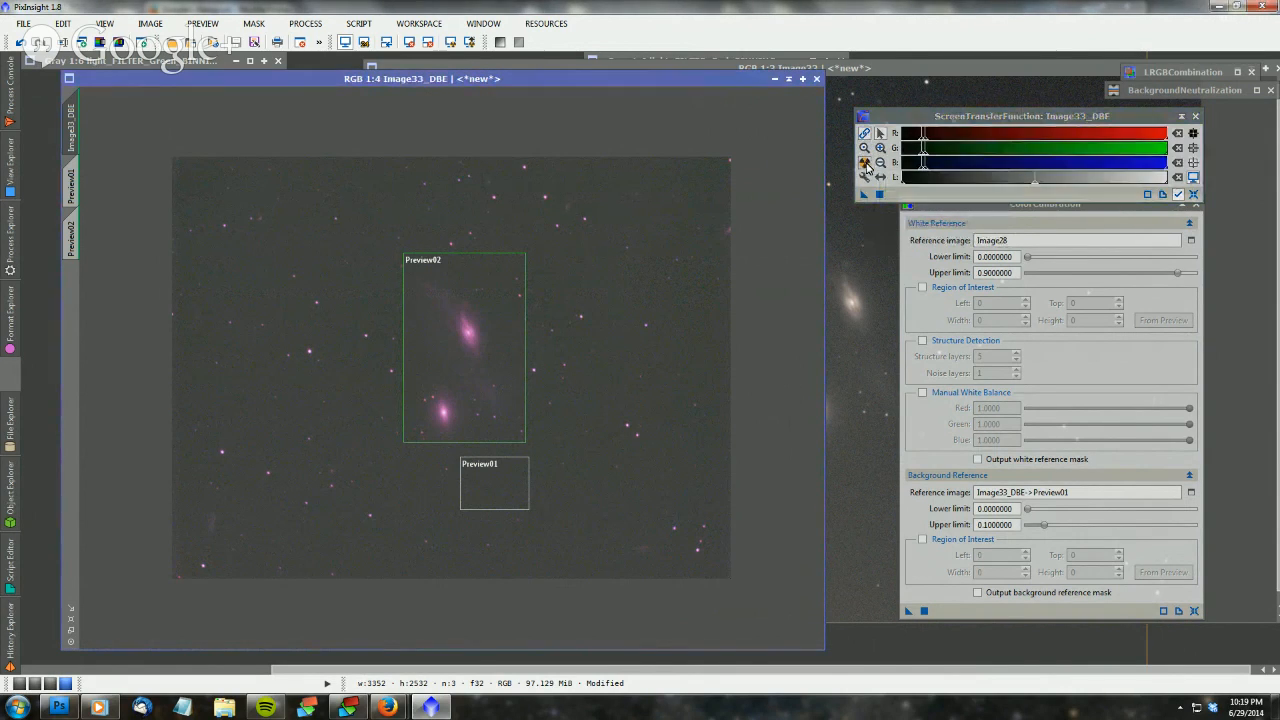
click(19, 43)
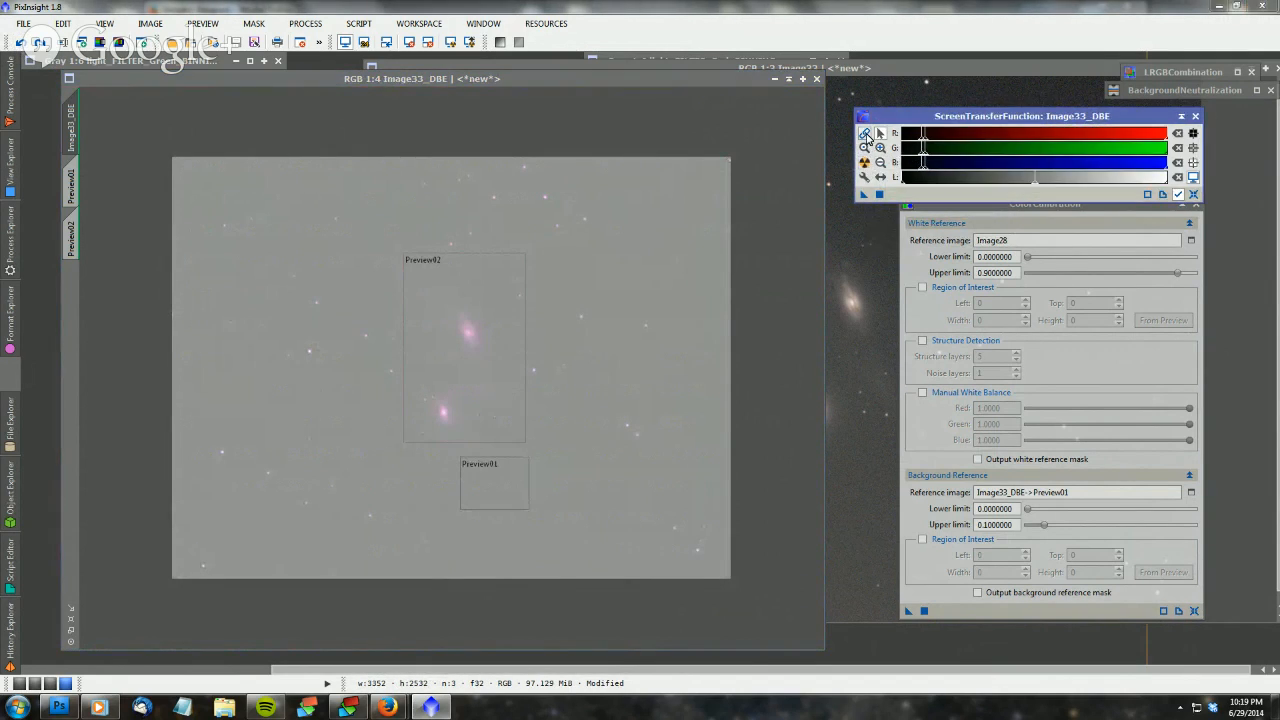
click(865, 162)
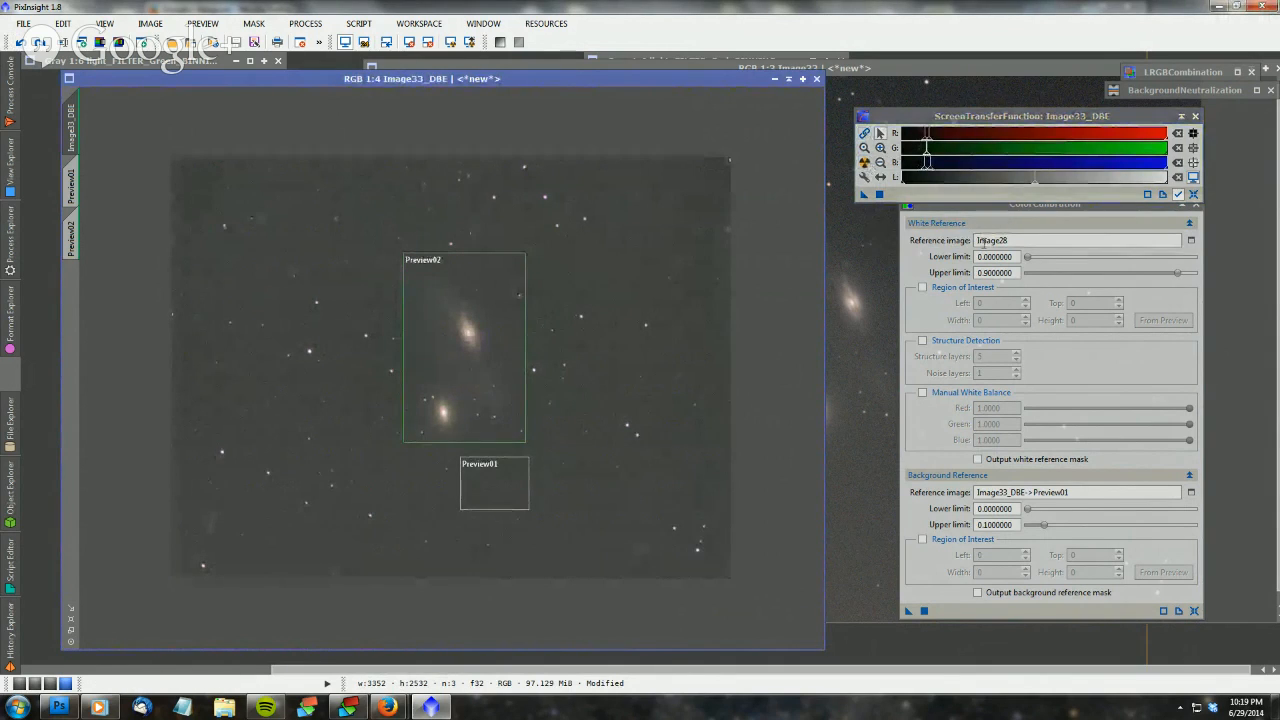
Set Image33_DBE->Preview02 as the ColorCalibration white reference image and apply the process to Image33_DBE
click(1191, 242)
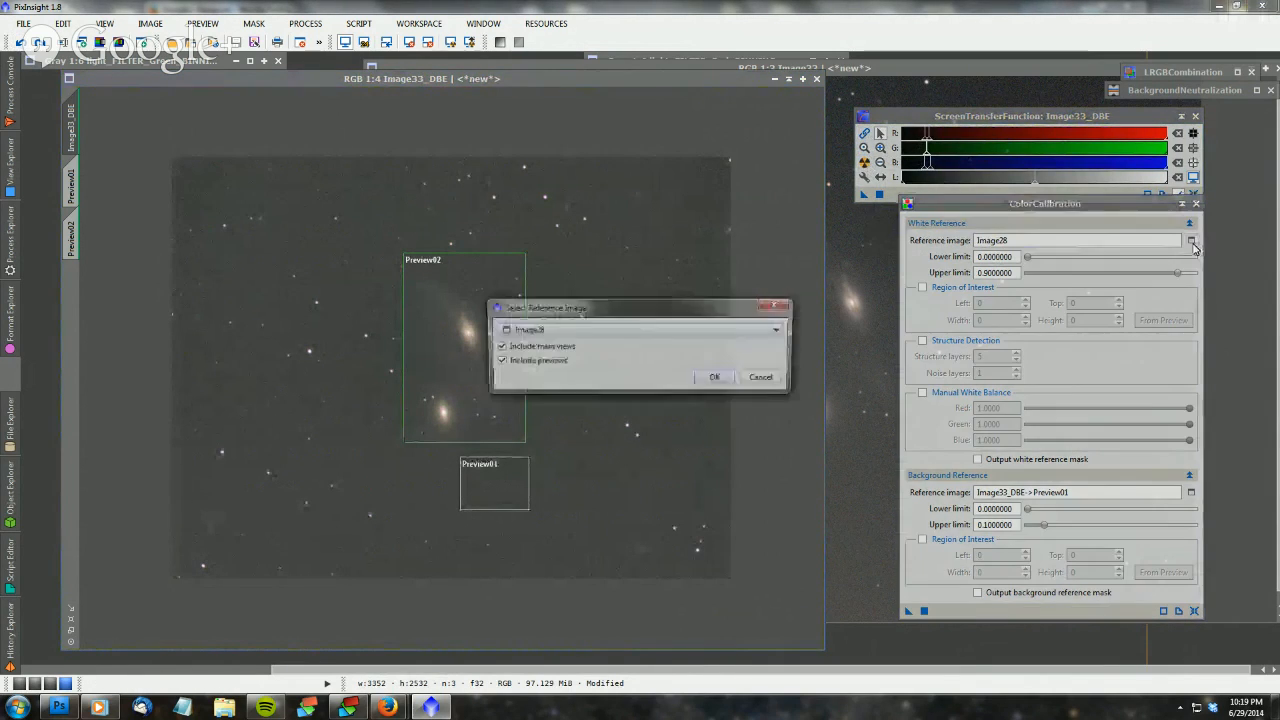
click(655, 330)
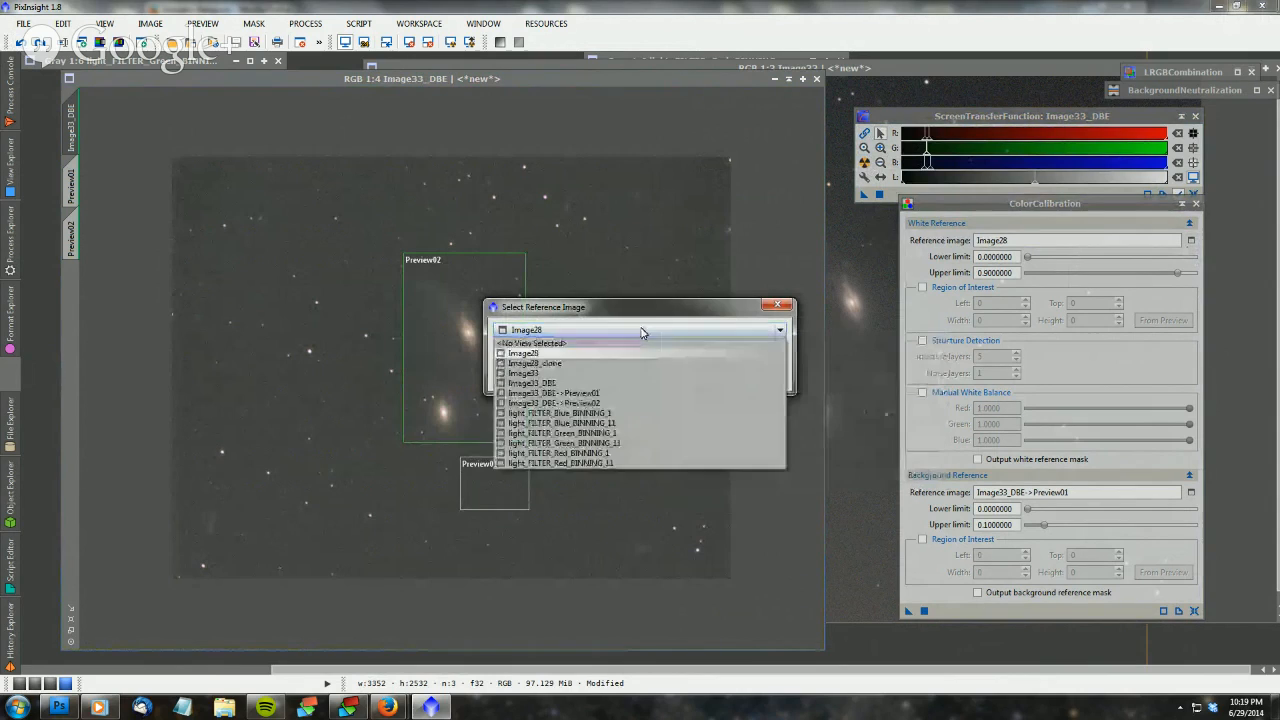
click(567, 403)
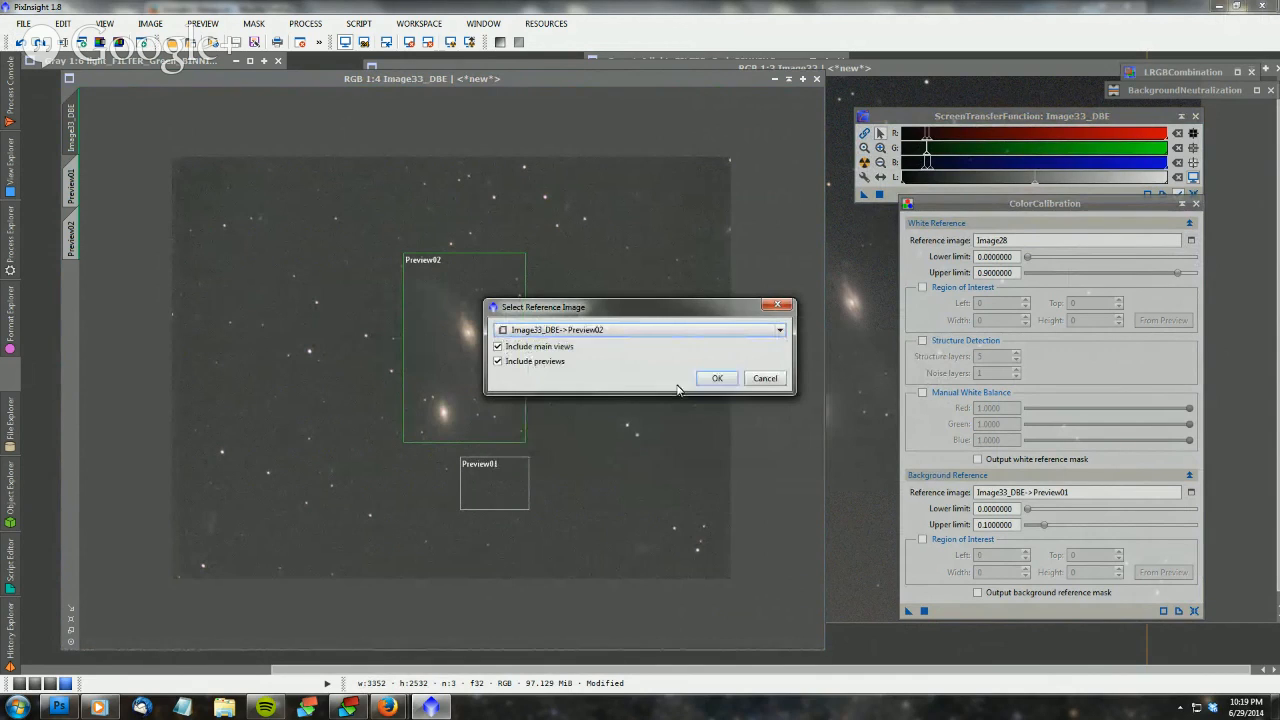
click(712, 376)
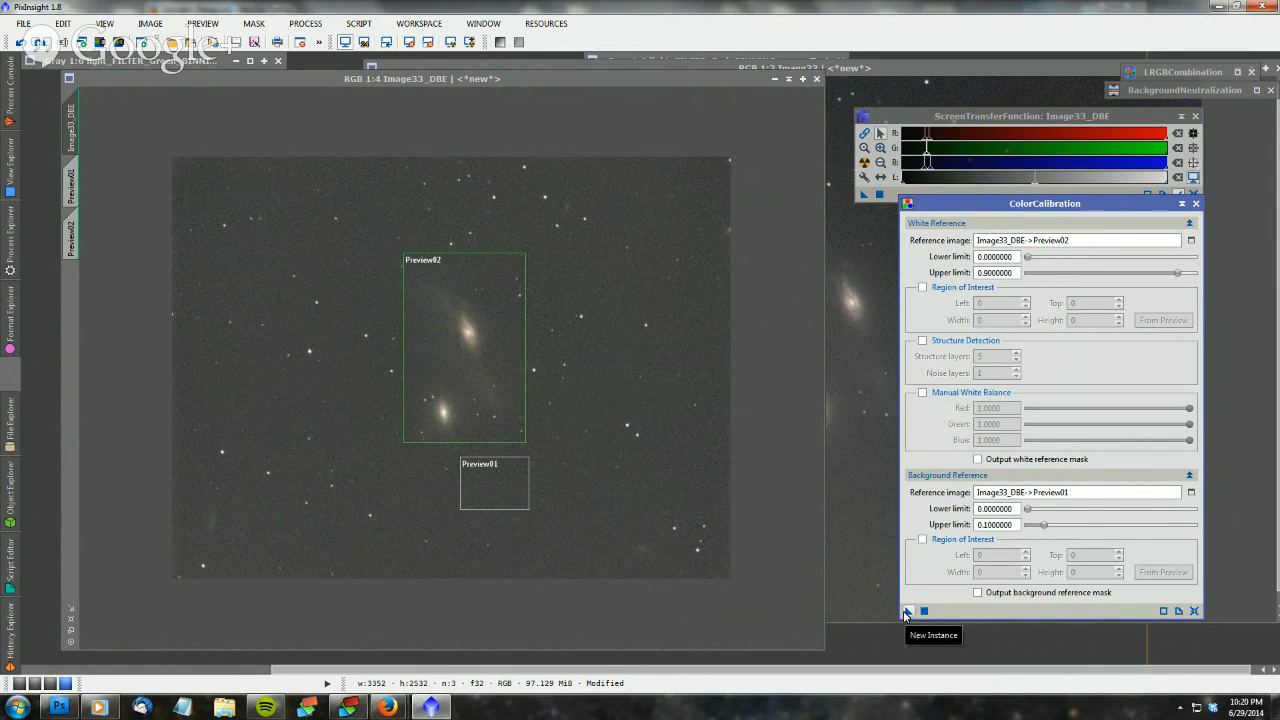
drag(911, 613, 590, 392)
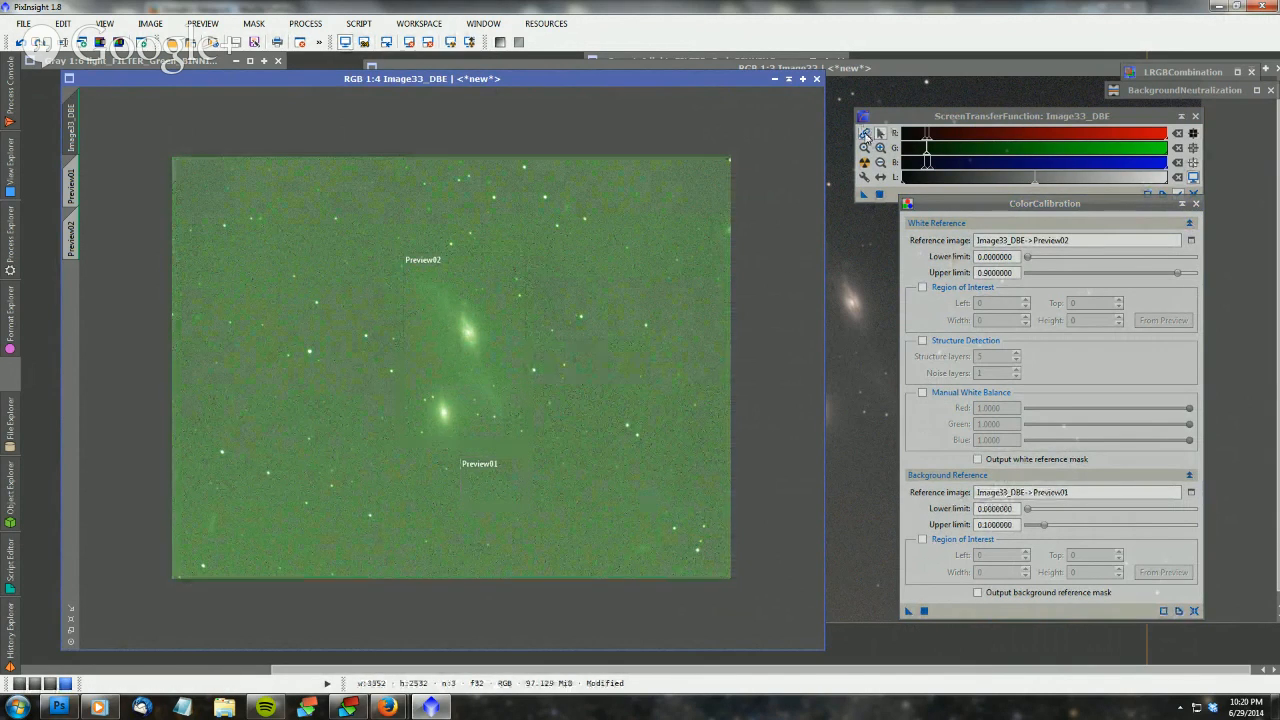
Refresh the auto stretch of the newly calibrated Image33_DBE and compare its linked and unlinked channel stretches
click(864, 163)
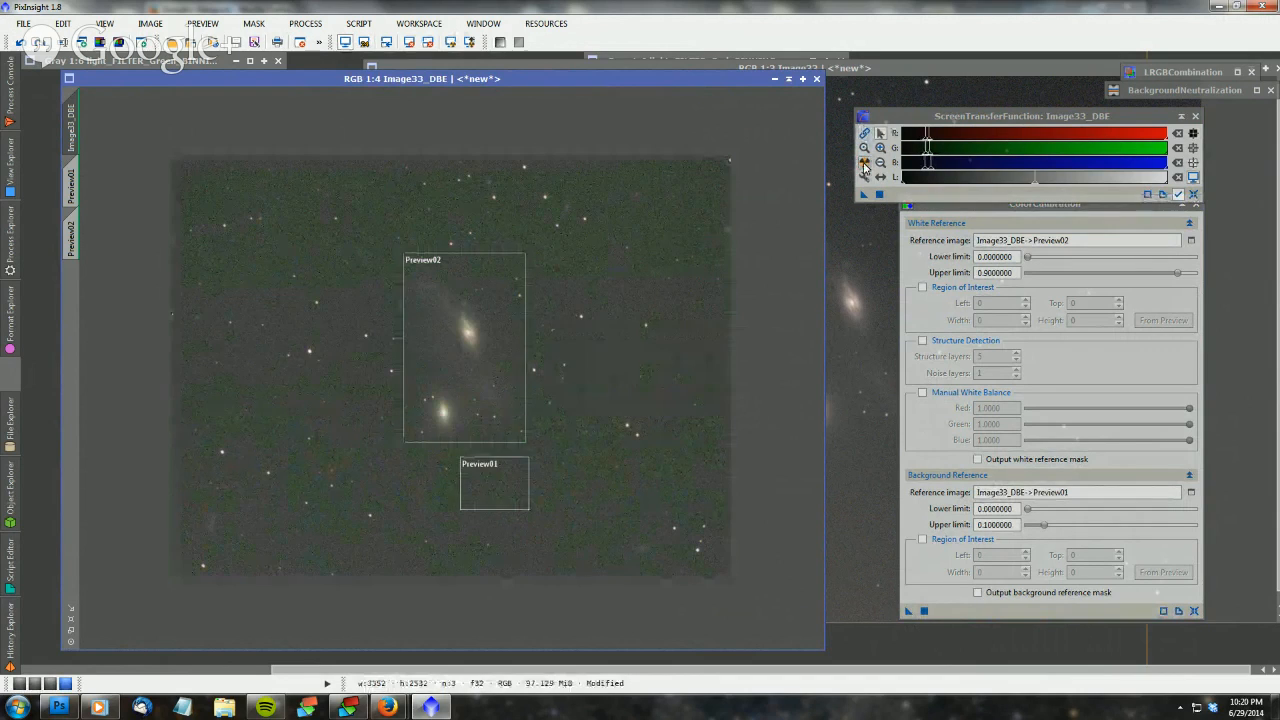
click(864, 134)
click(865, 165)
click(865, 133)
click(866, 162)
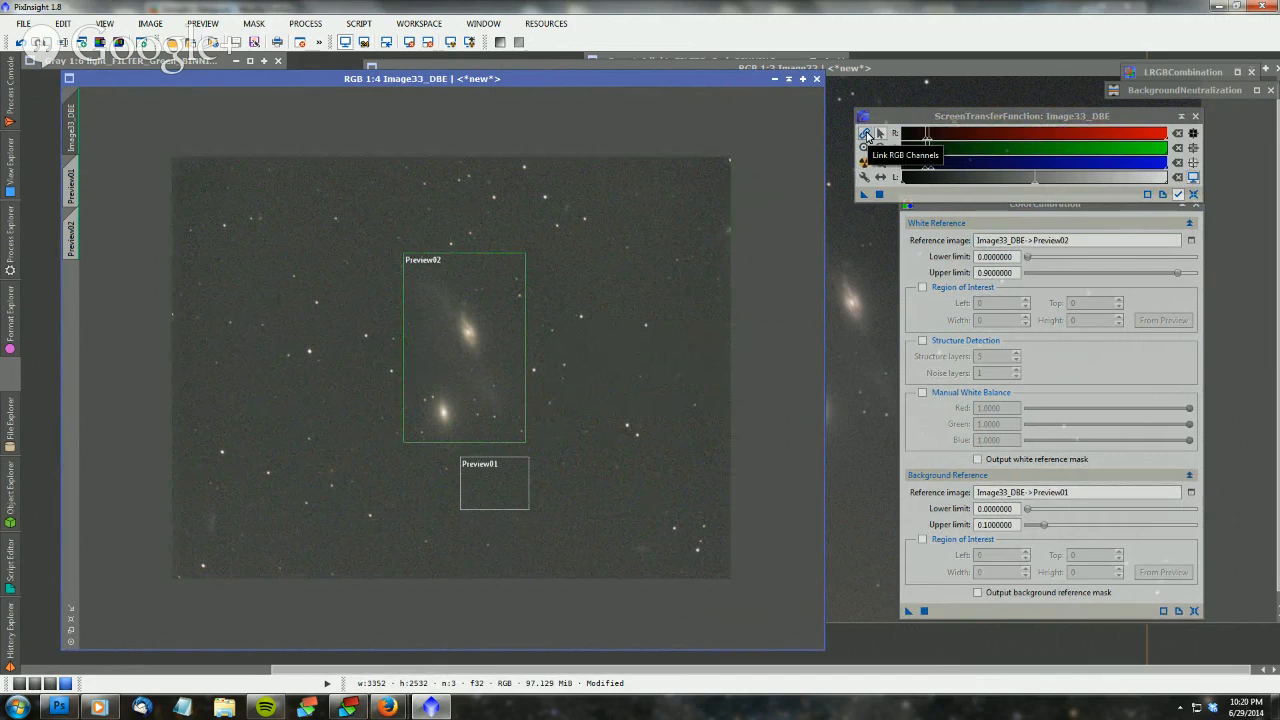
Alternate the Image33_DBE auto stretch between linked and unlinked RGB channels and inspect the color of the galaxies and background
click(867, 136)
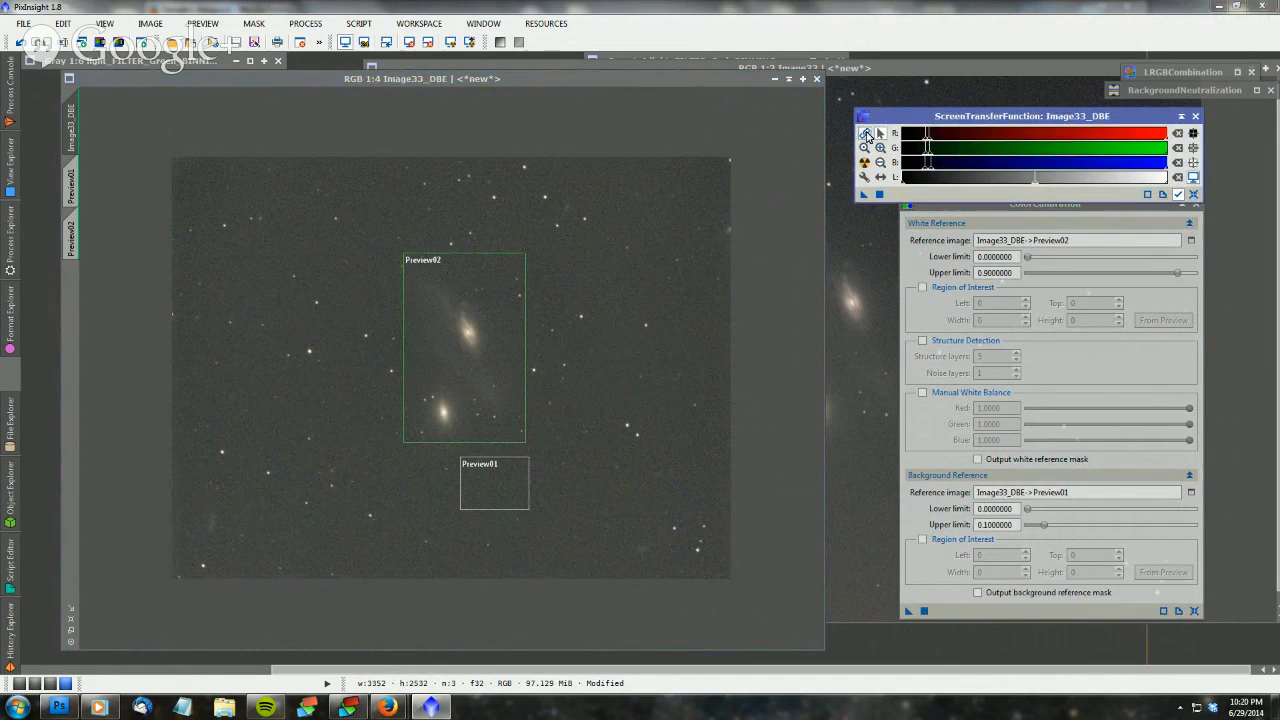
click(865, 166)
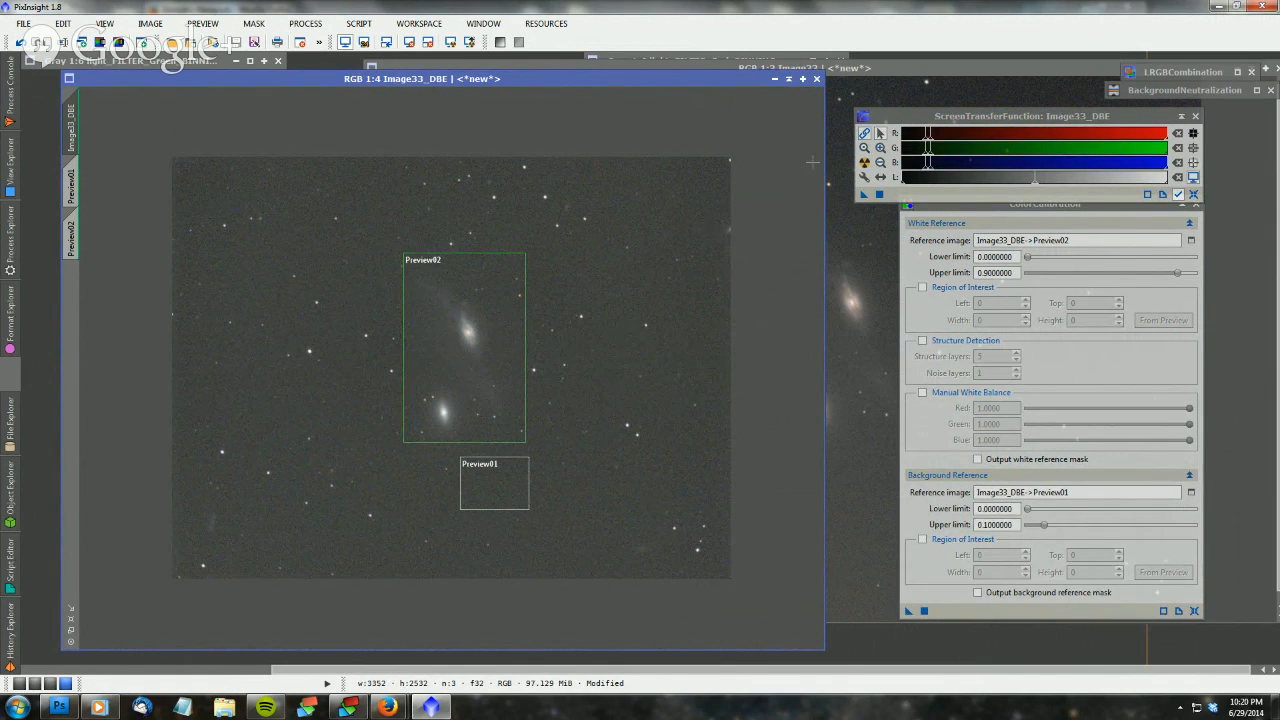
click(866, 146)
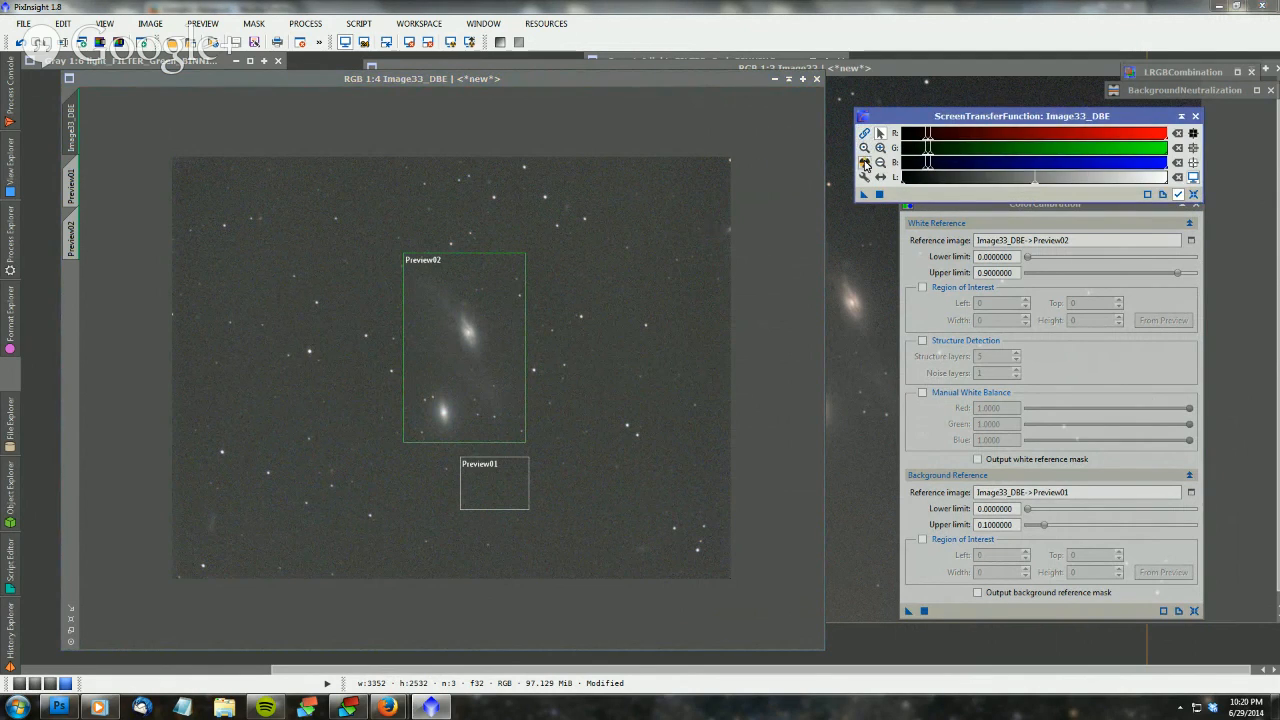
click(866, 163)
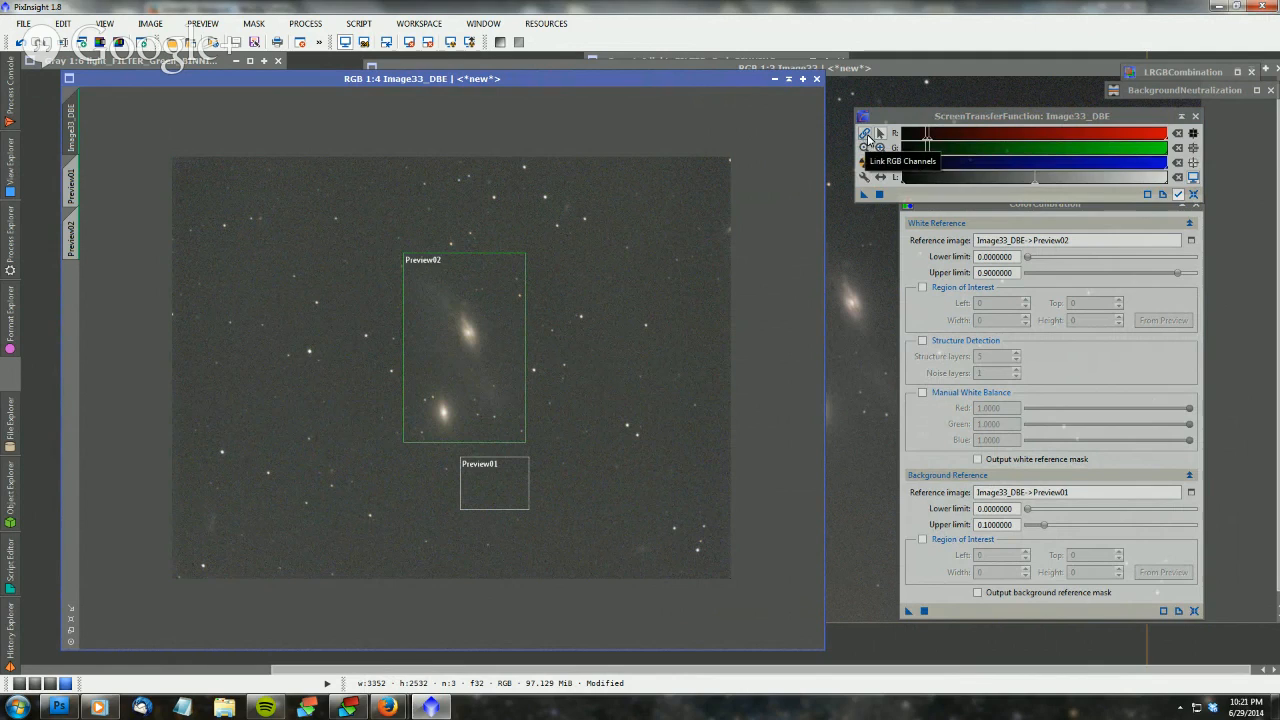
click(866, 163)
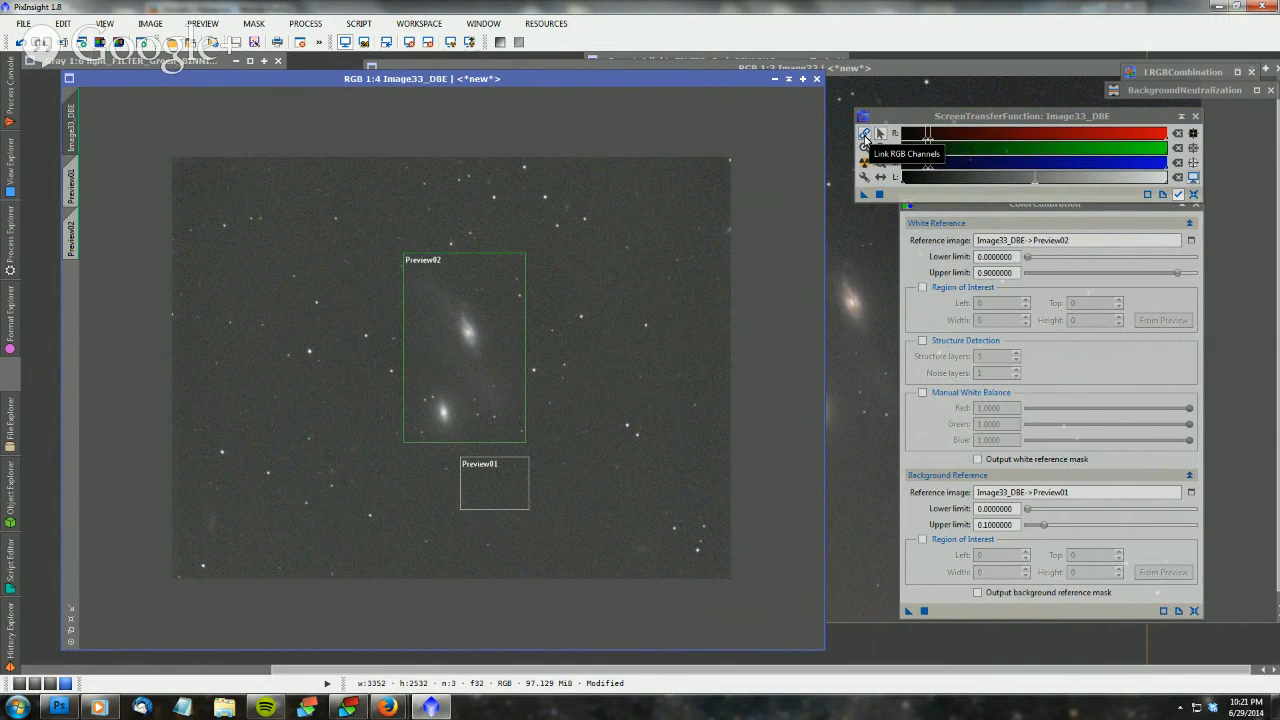
click(866, 140)
drag(926, 141, 926, 143)
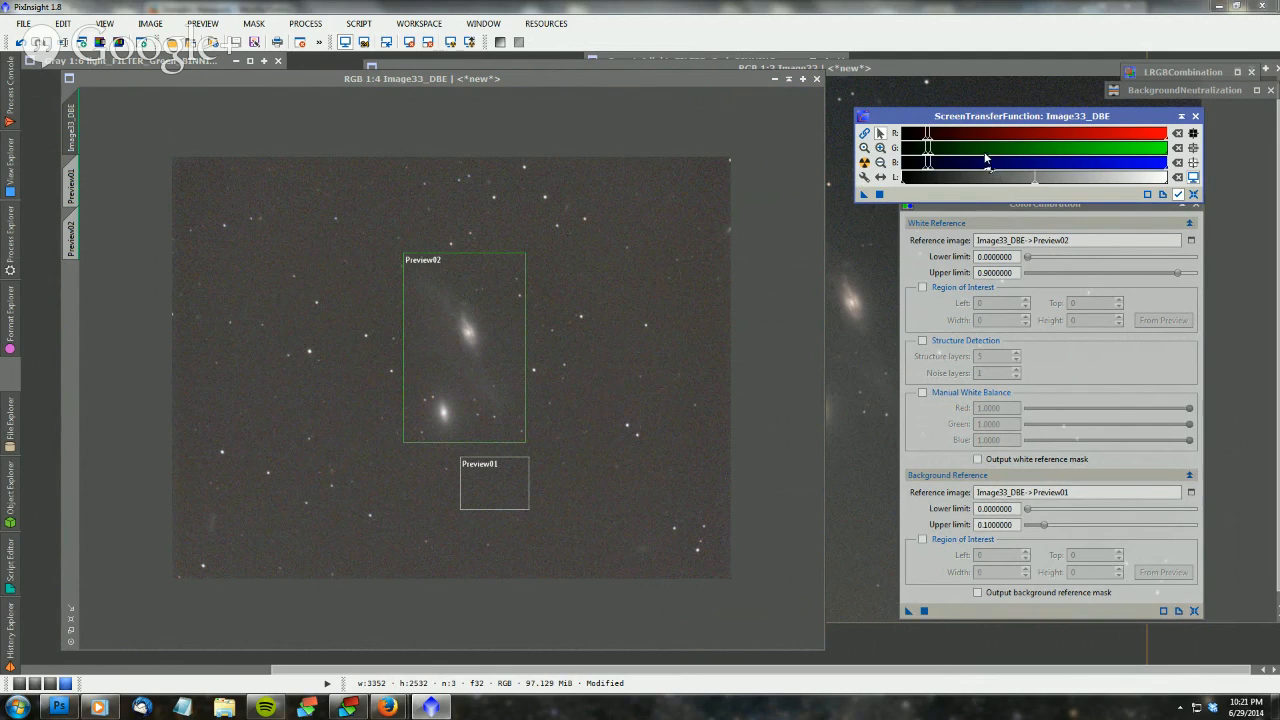
drag(970, 118, 978, 89)
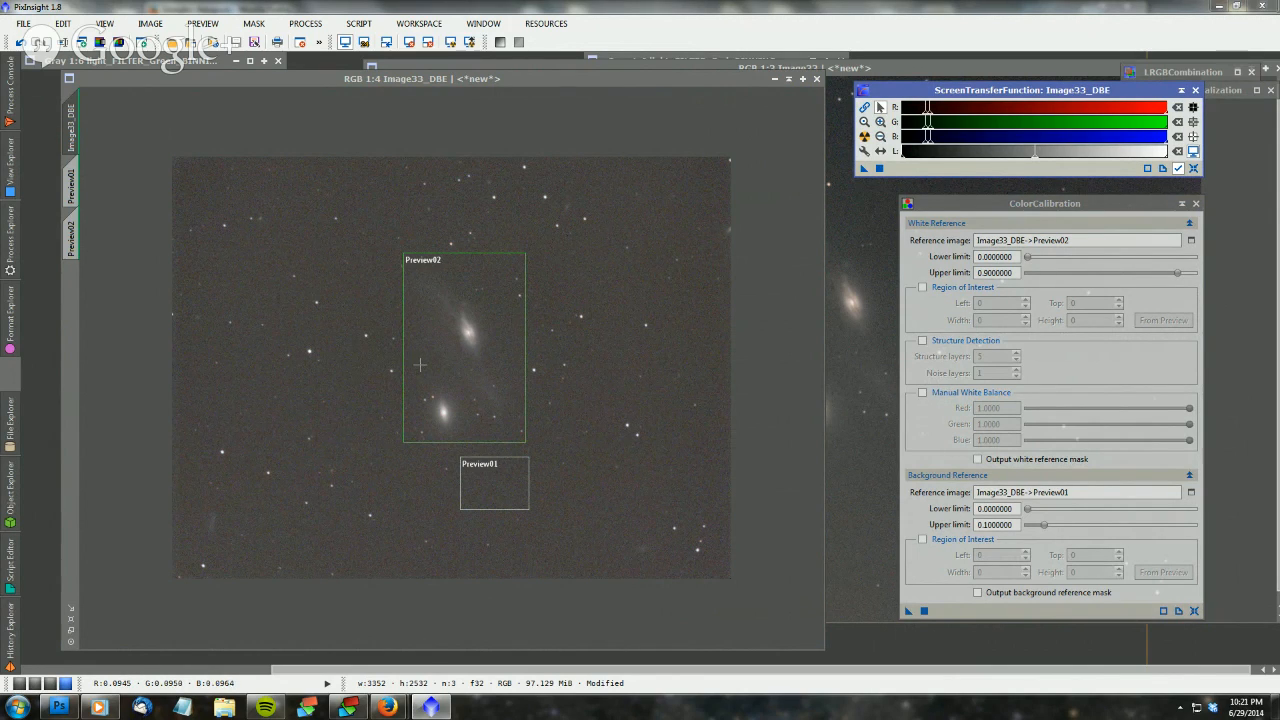
scroll(420, 365, up, 1)
scroll(420, 365, down, 1)
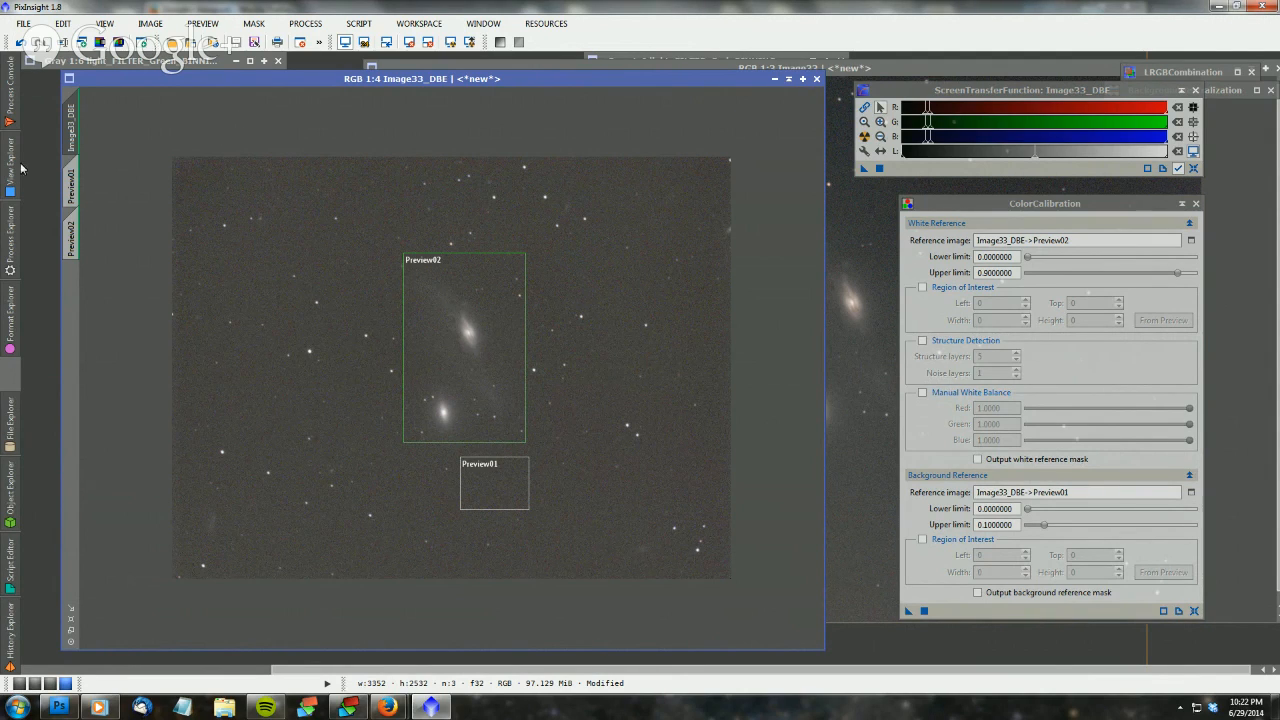
Open HistogramTransformation from the favorite processes, place it beneath ScreenTransferFunction, and reset its parameters to the defaults
click(12, 242)
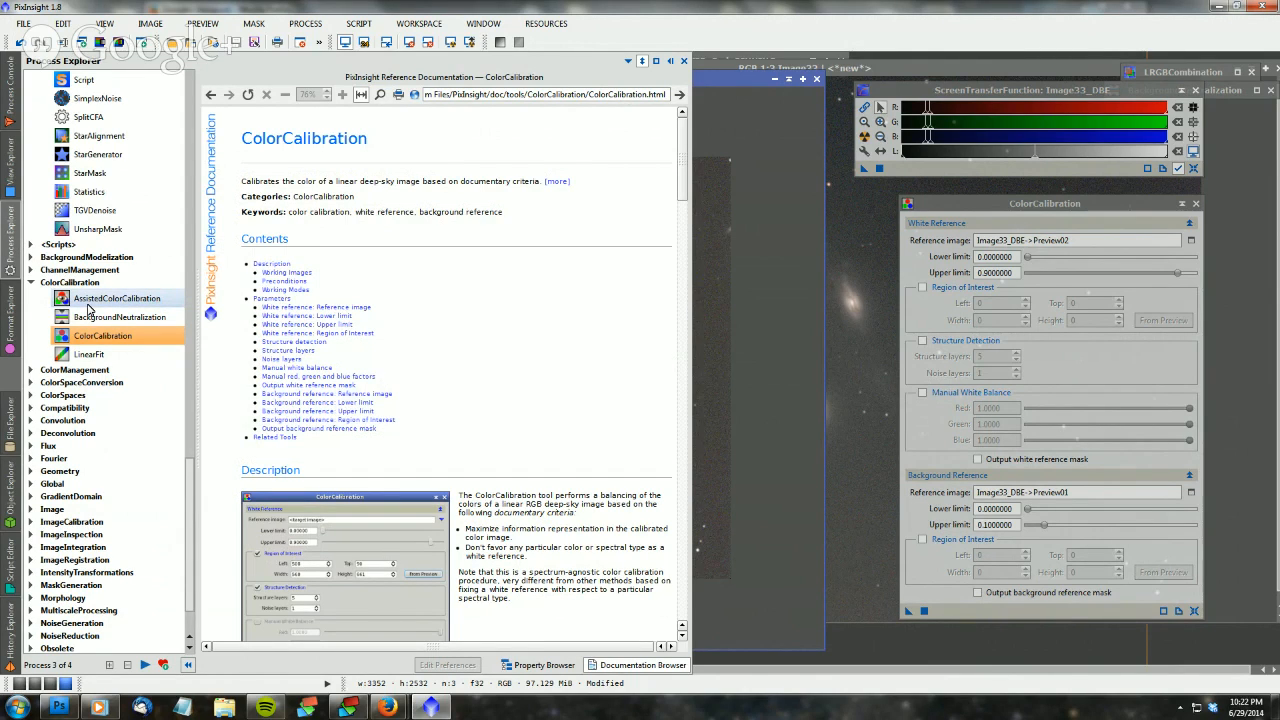
scroll(88, 311, up, 4)
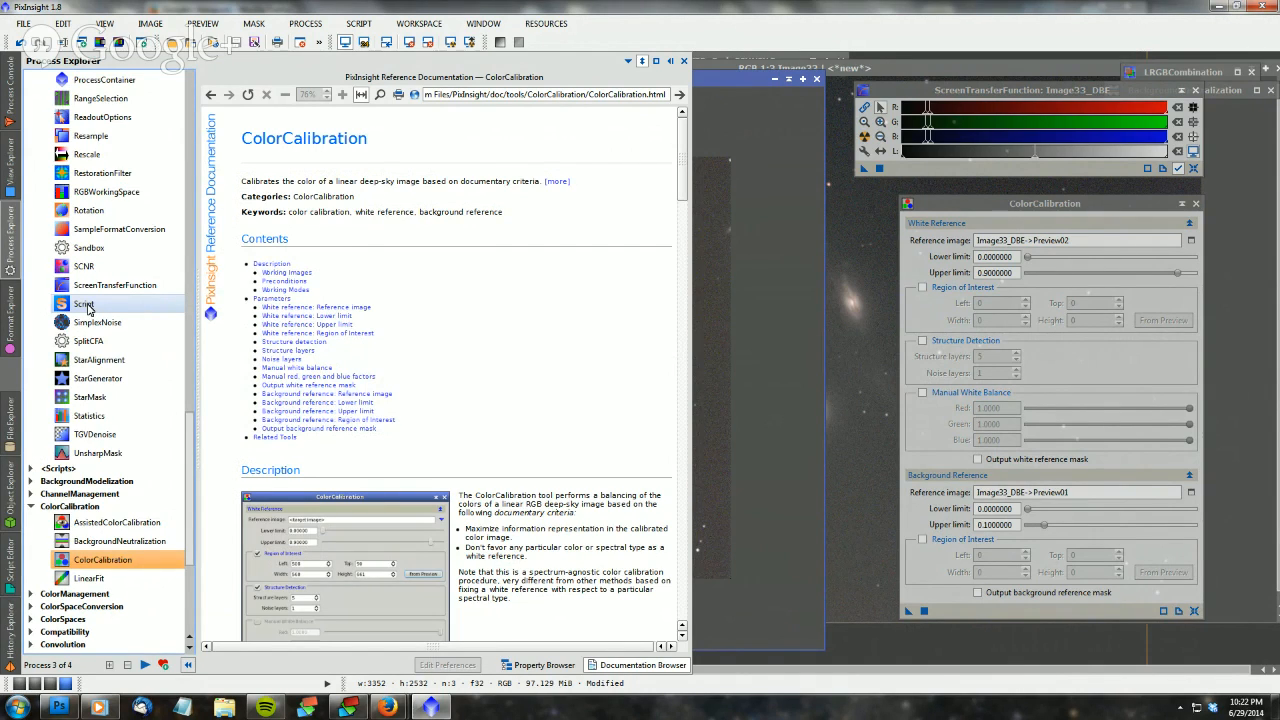
scroll(88, 309, up, 4)
scroll(88, 309, up, 5)
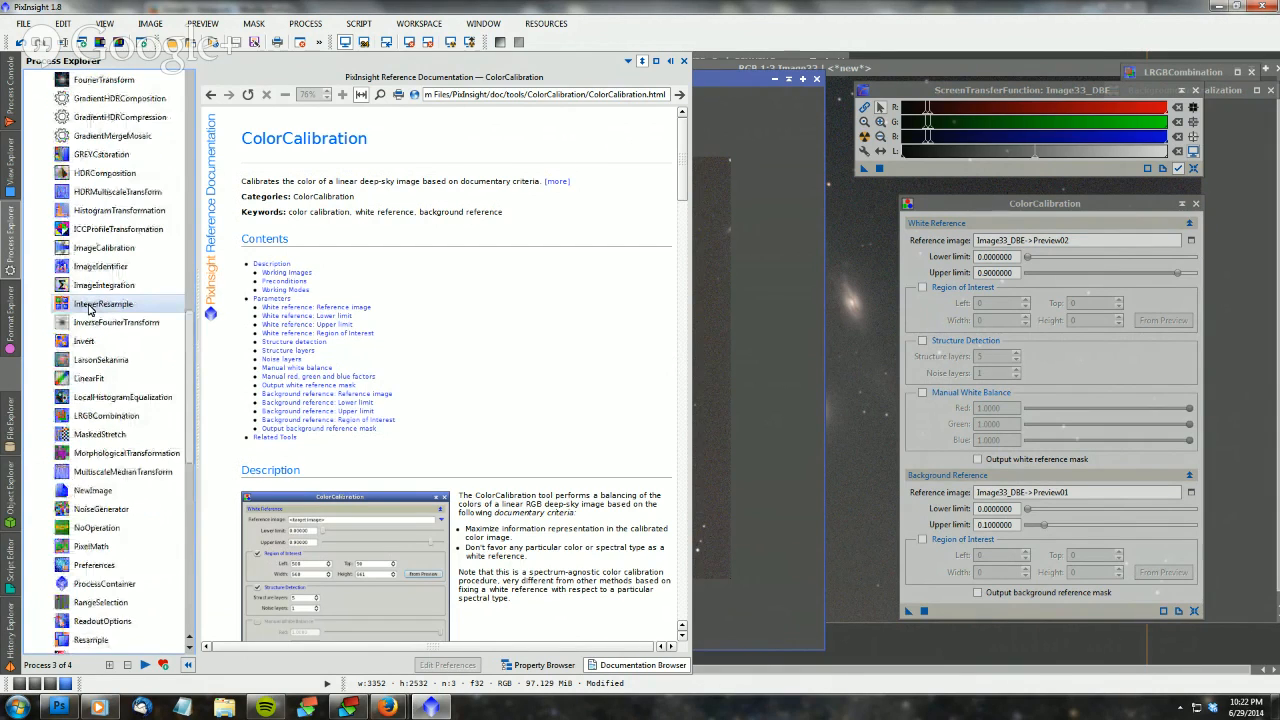
scroll(92, 310, up, 15)
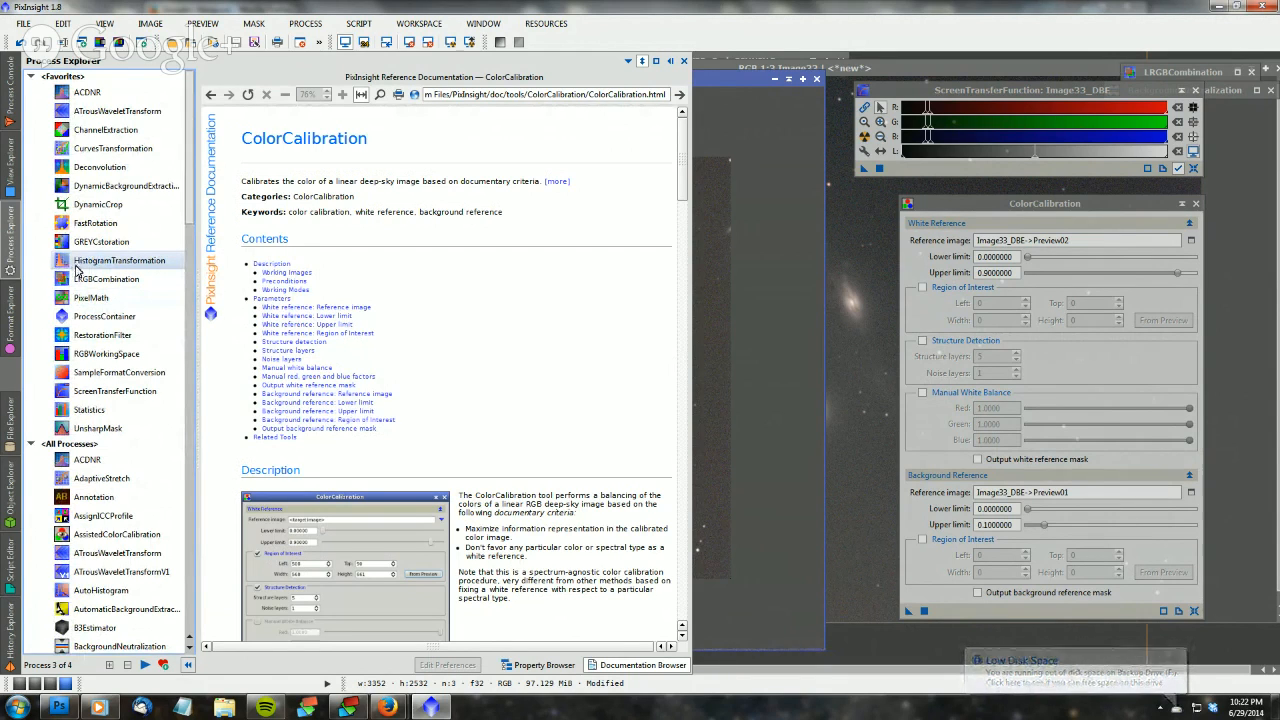
double_click(76, 268)
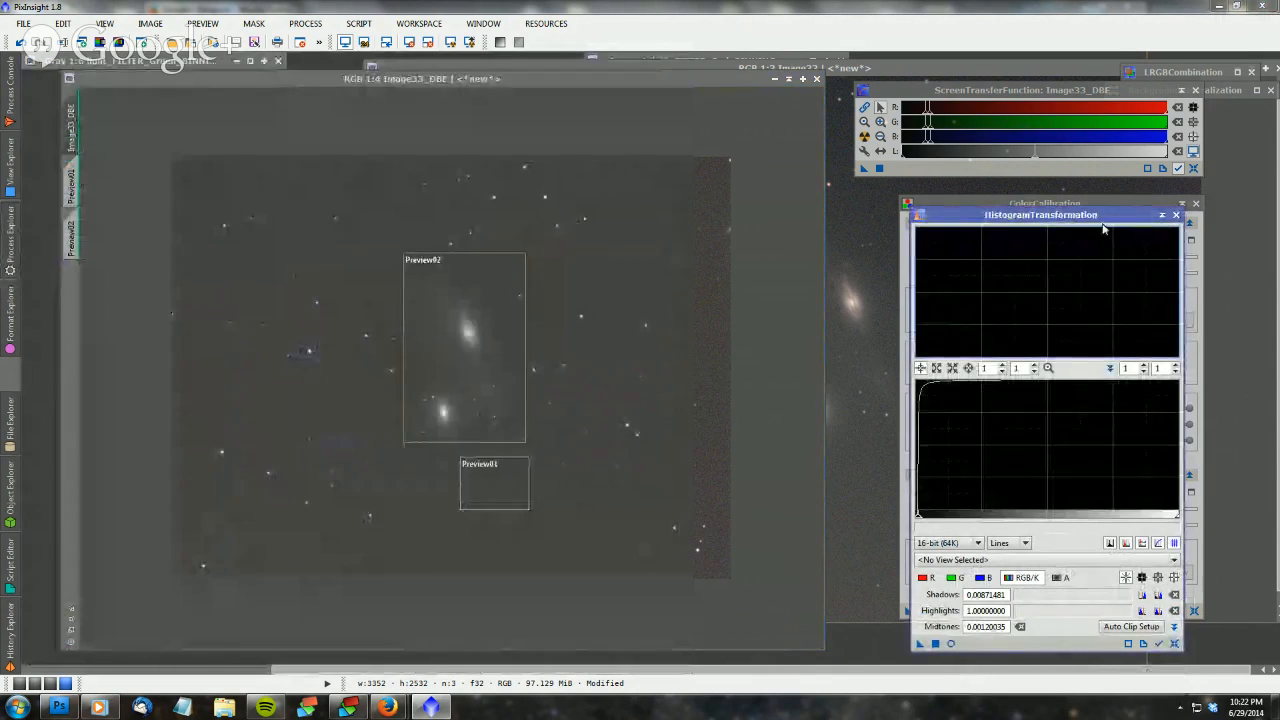
drag(1136, 222, 1145, 202)
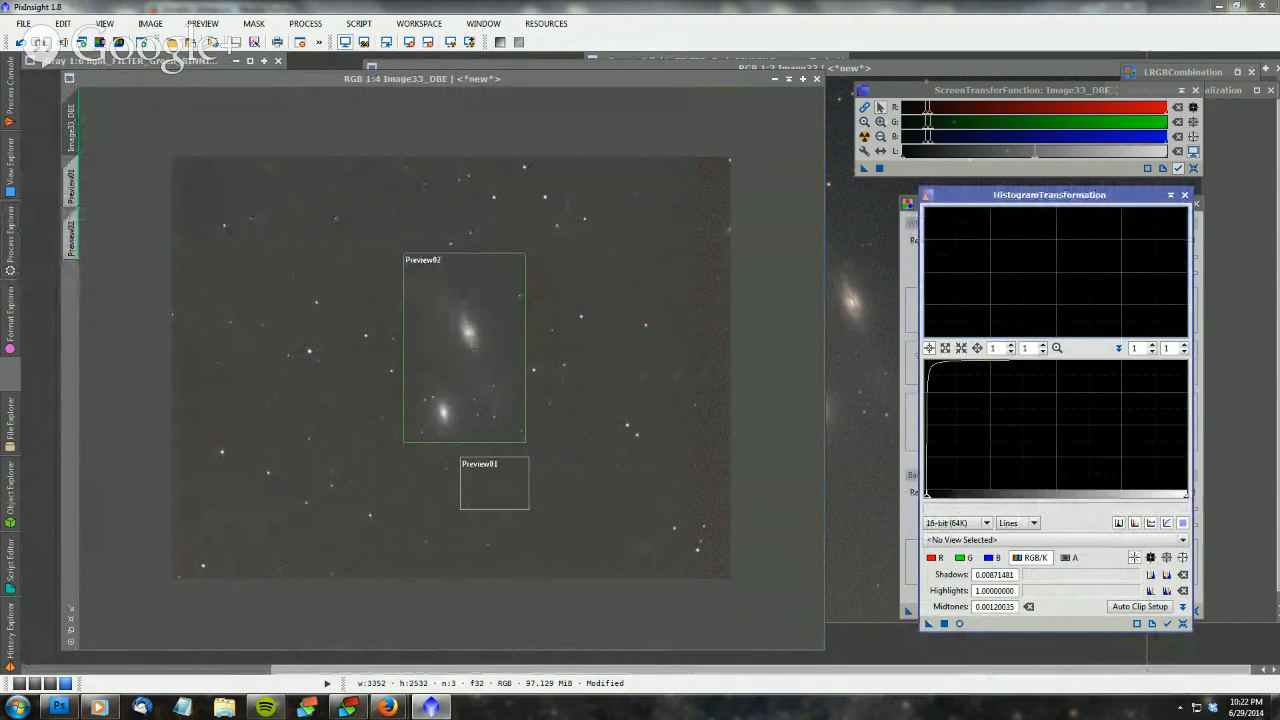
click(1183, 624)
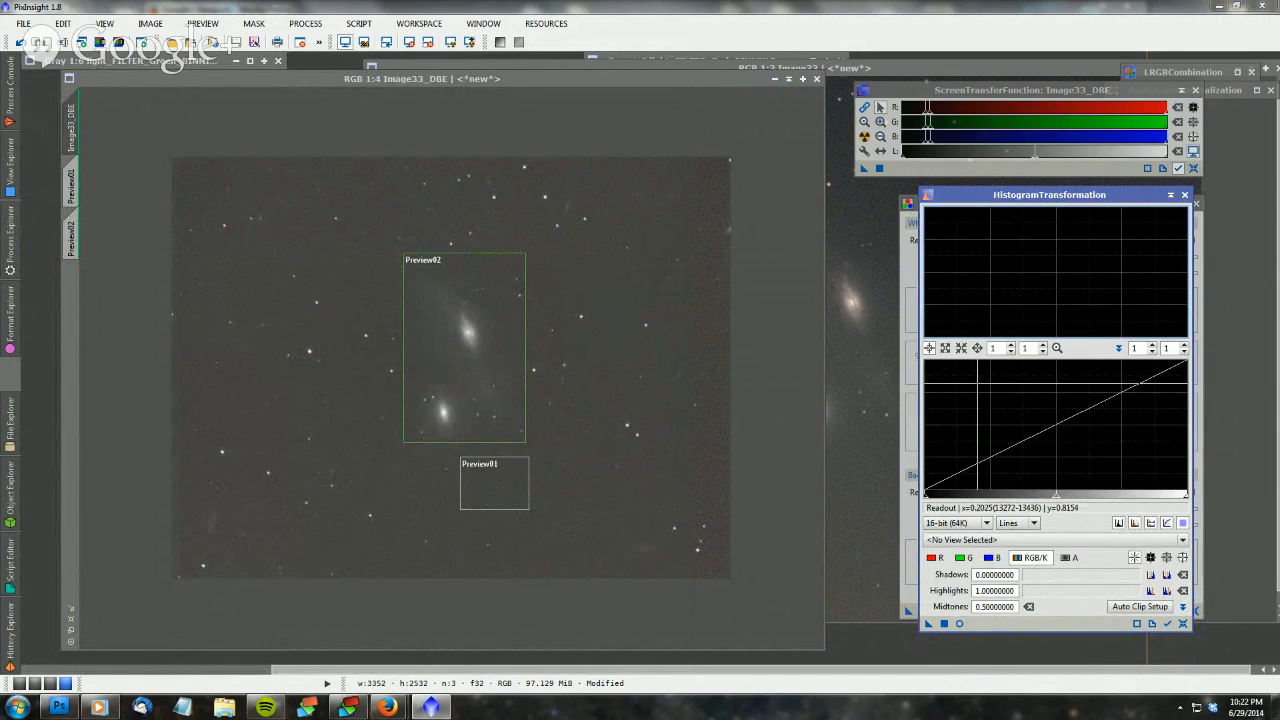
Clone Image33_DBE into its own window and make HistogramTransformation track the active view
click(993, 89)
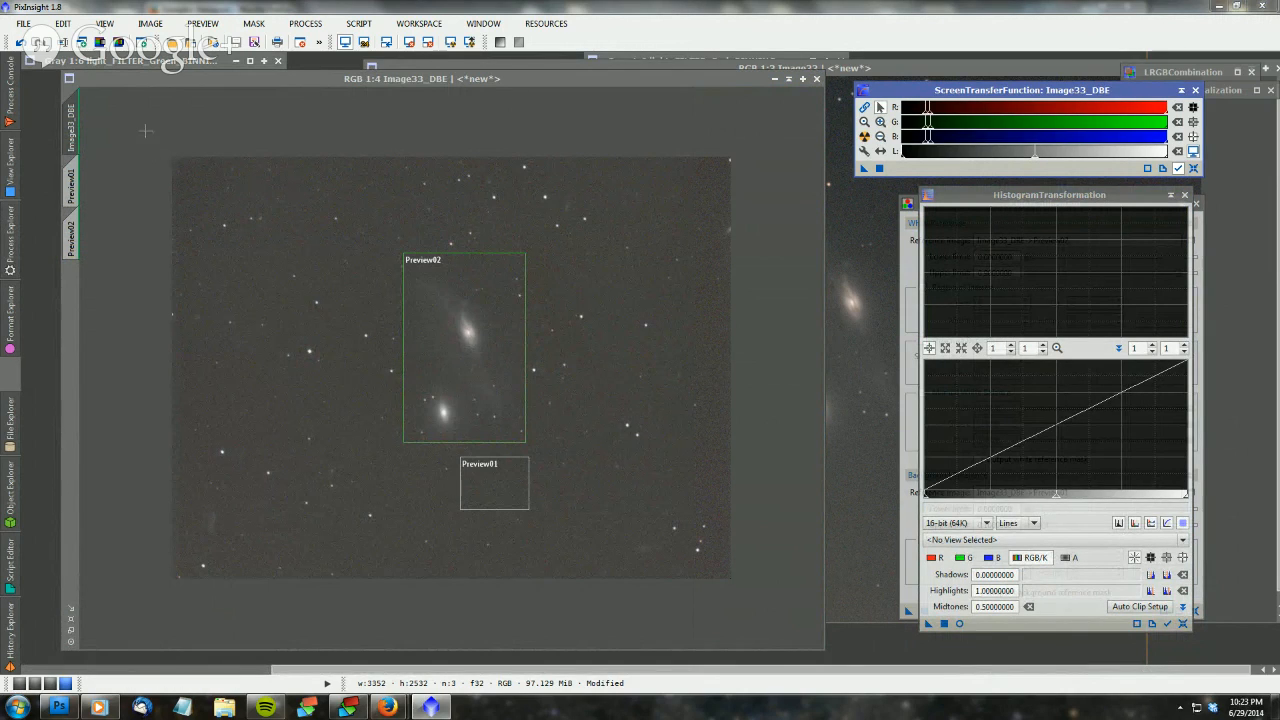
drag(74, 123, 215, 182)
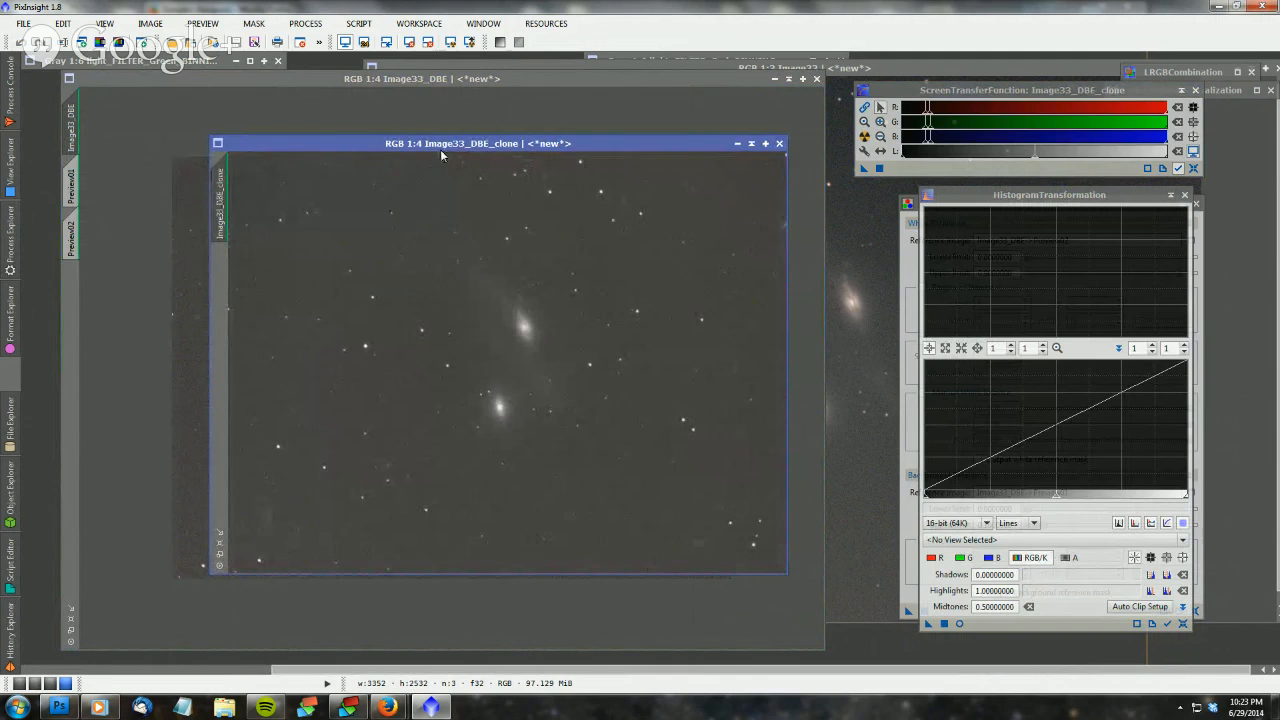
click(893, 95)
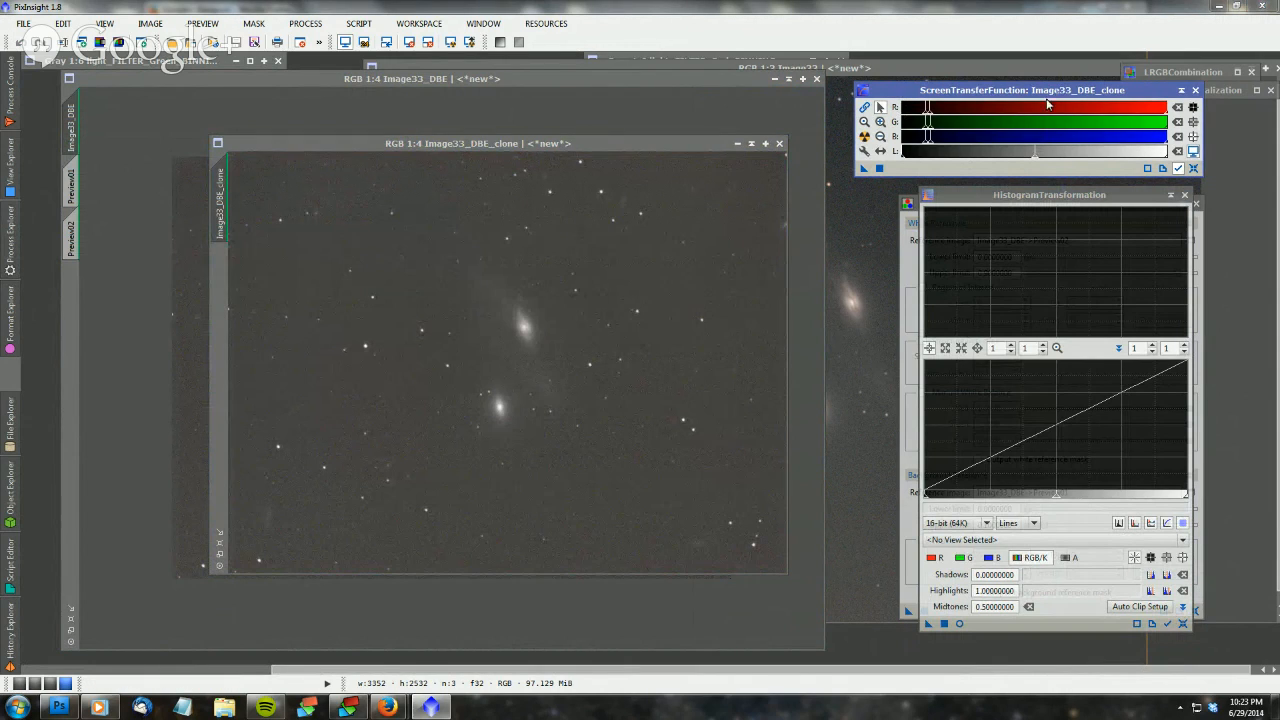
click(1030, 199)
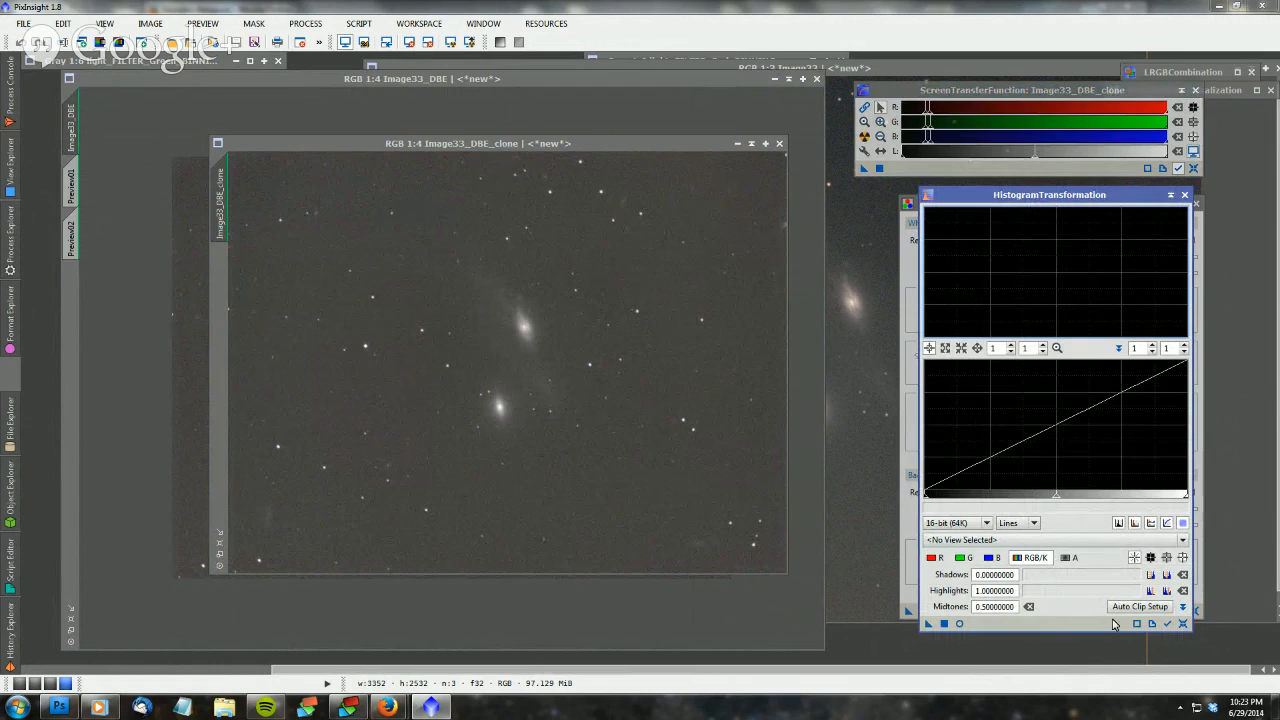
click(1167, 623)
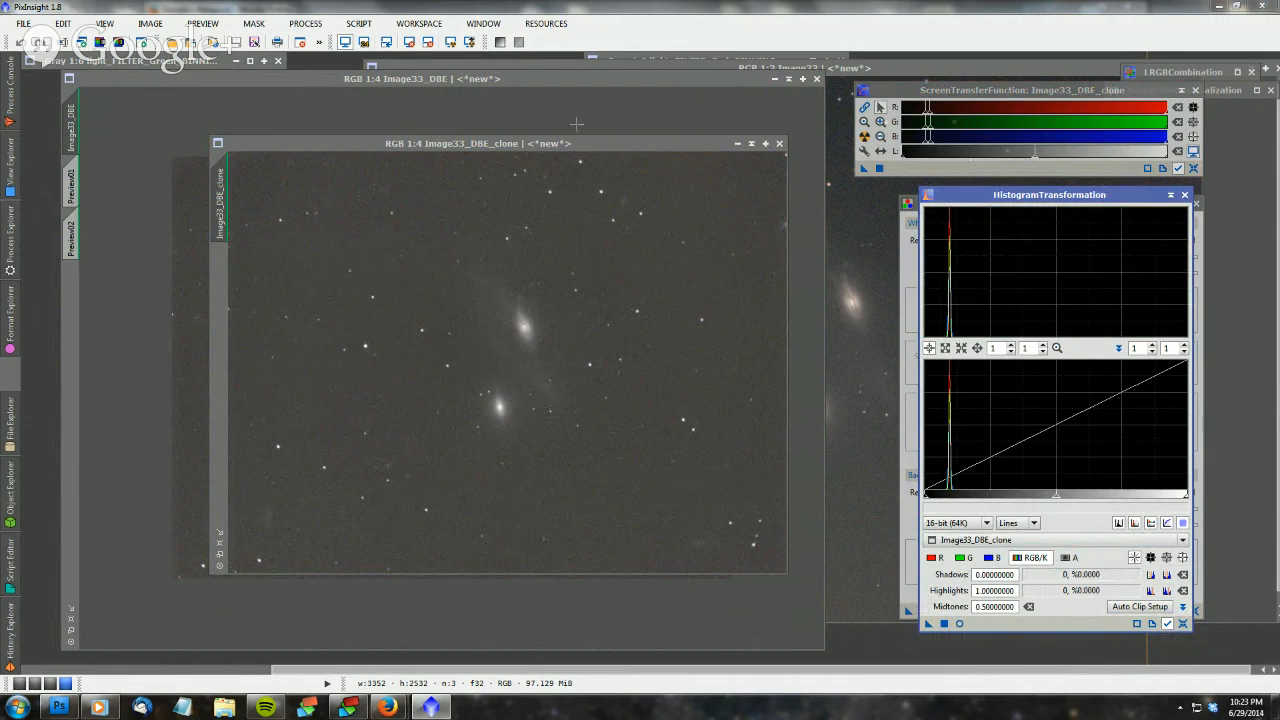
Transfer the clone's ScreenTransferFunction stretch into HistogramTransformation and reset the screen stretch on Image33_DBE_clone
click(498, 145)
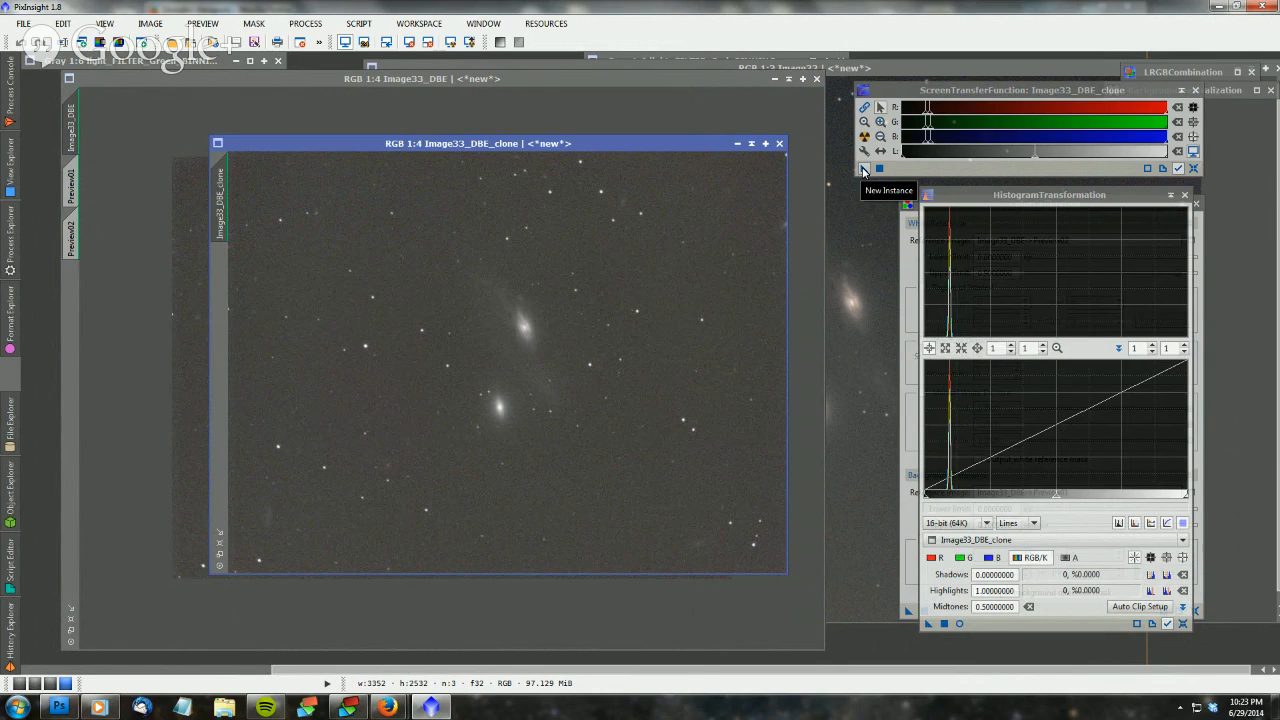
drag(864, 170, 979, 624)
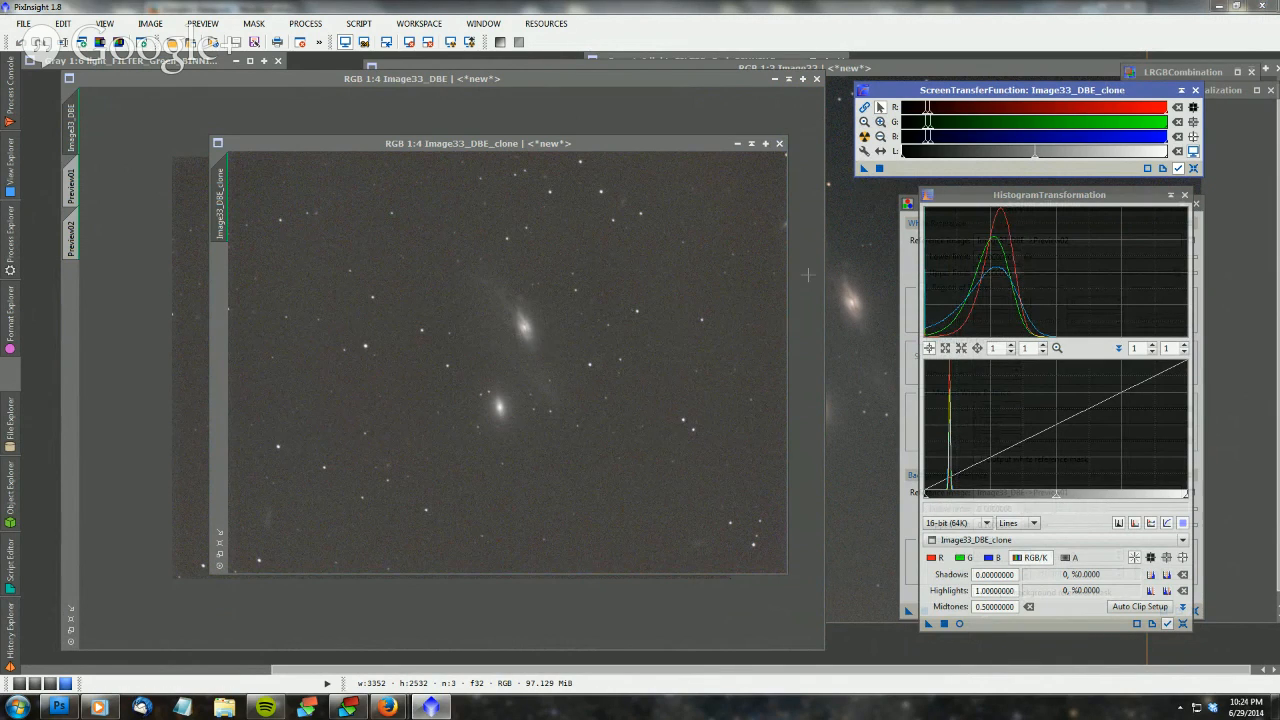
click(1193, 169)
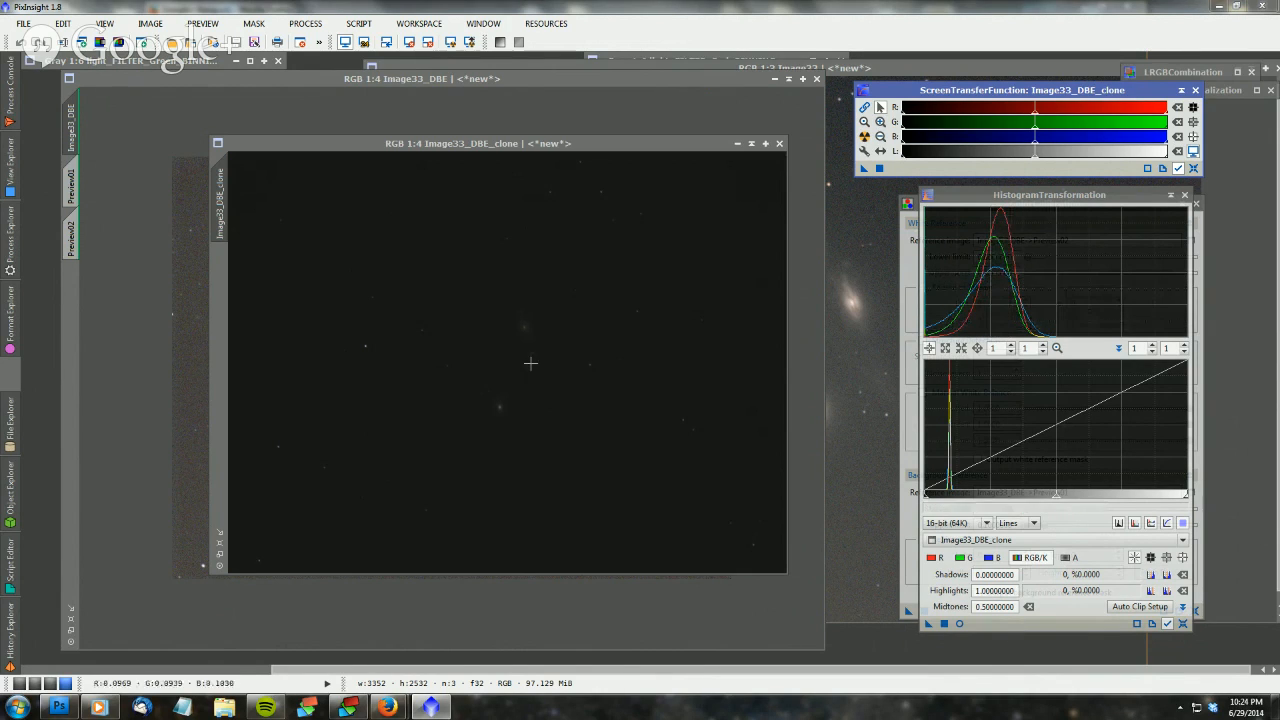
click(575, 143)
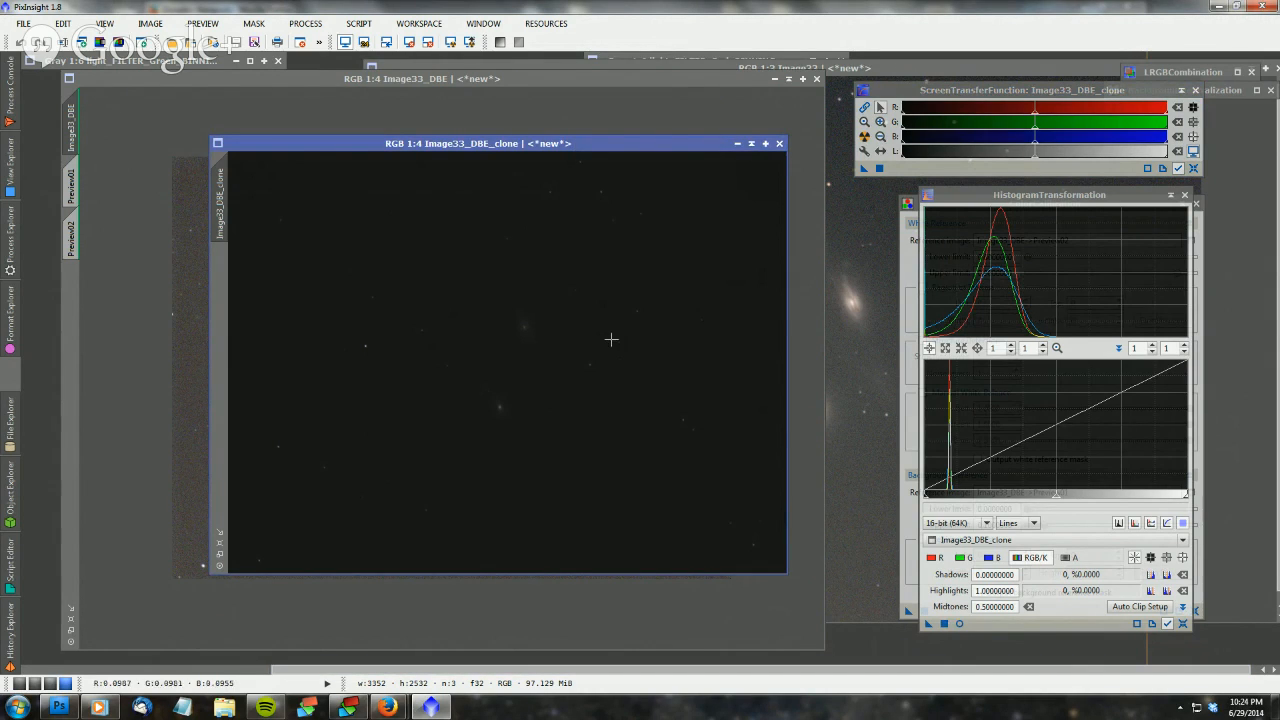
Preview HistogramTransformation on Image33_DBE_clone in real time, trying midtones of about 0.75 and highlights of 0.80 before restoring both
click(960, 624)
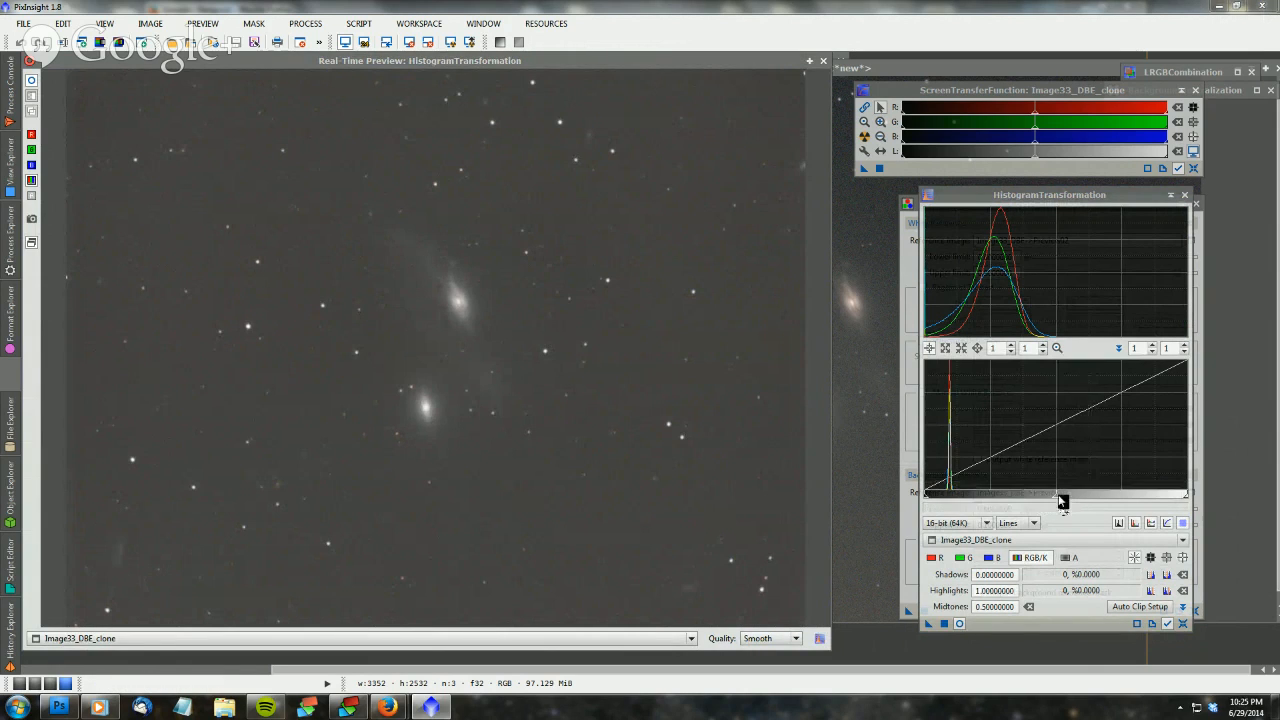
drag(1053, 500, 1118, 490)
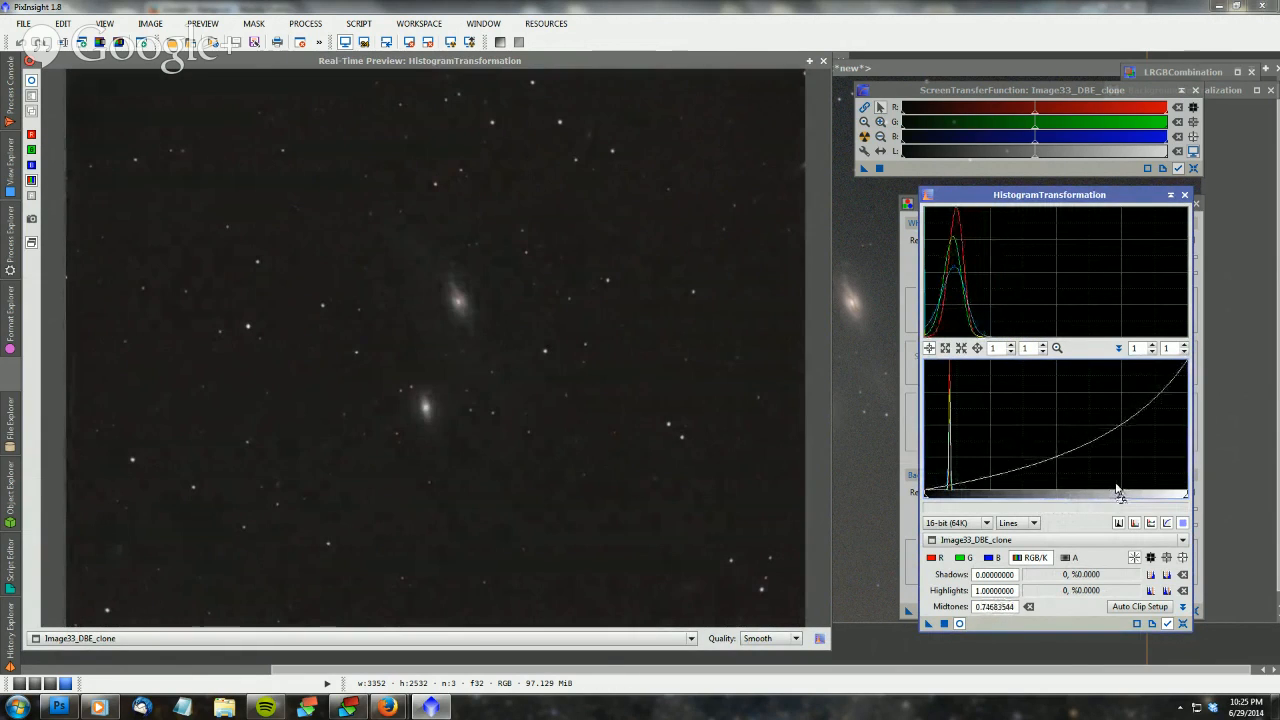
drag(1118, 490, 1056, 491)
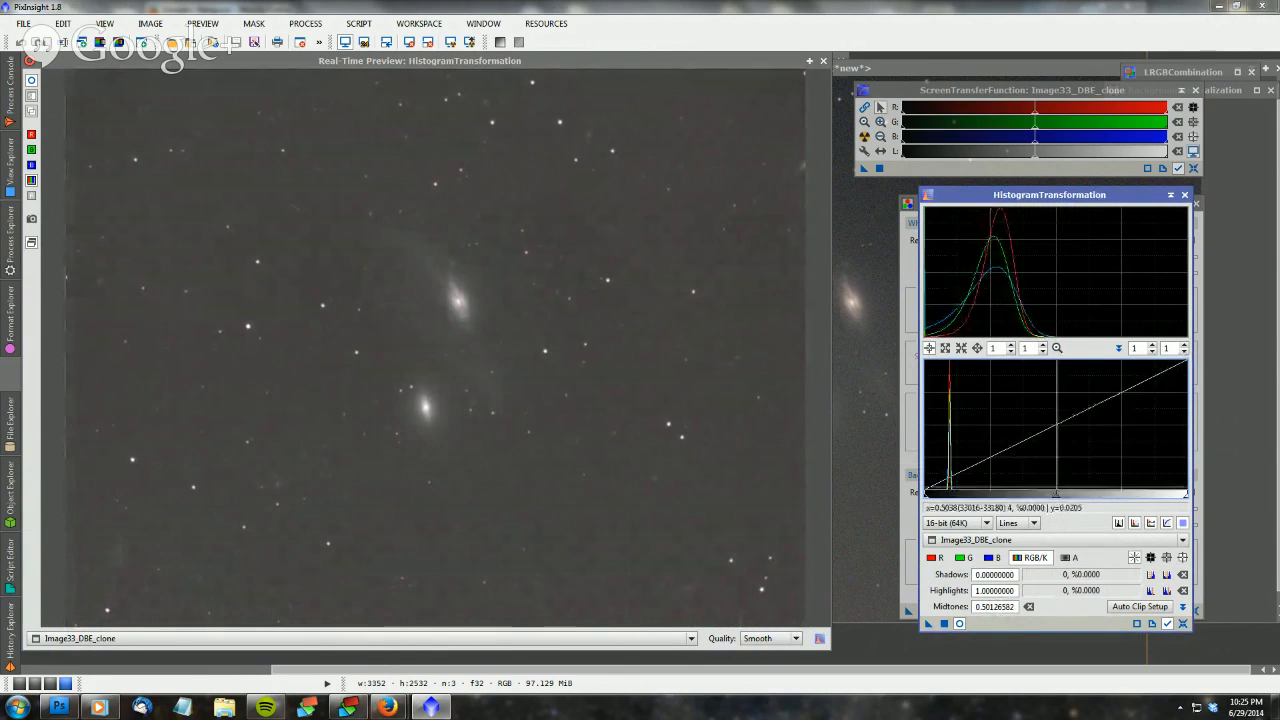
drag(1186, 493, 1134, 502)
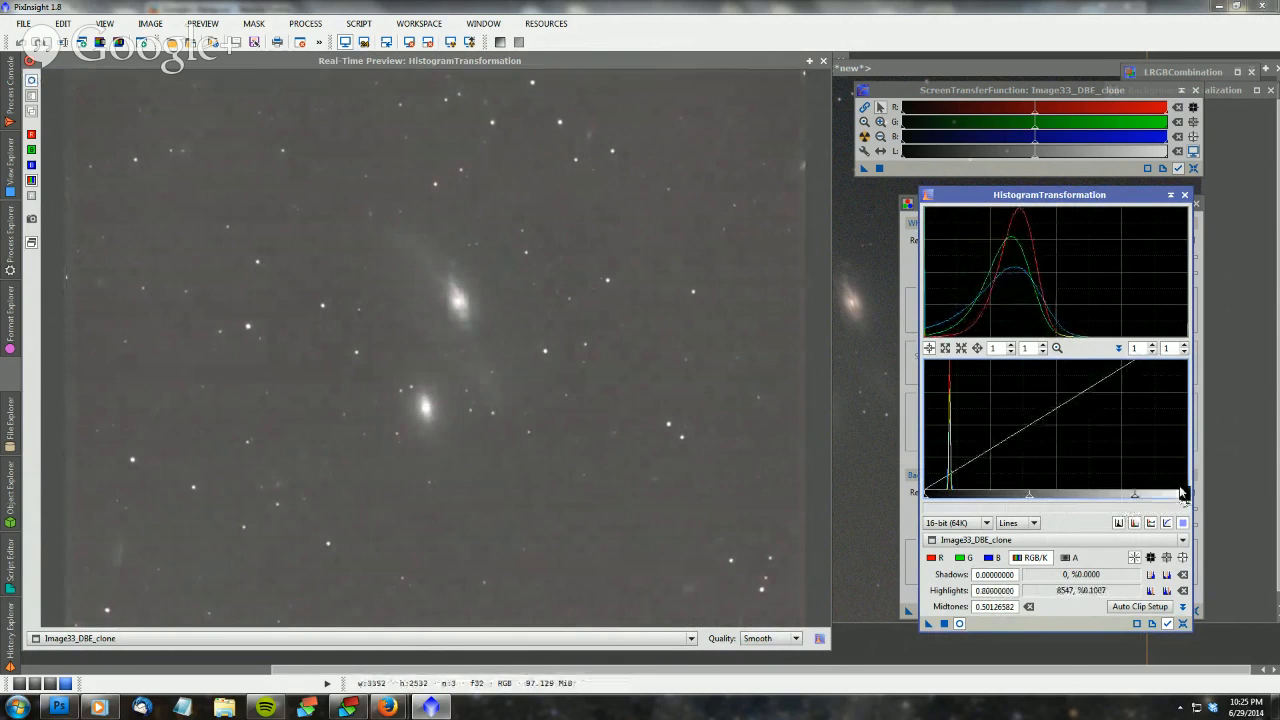
click(1182, 492)
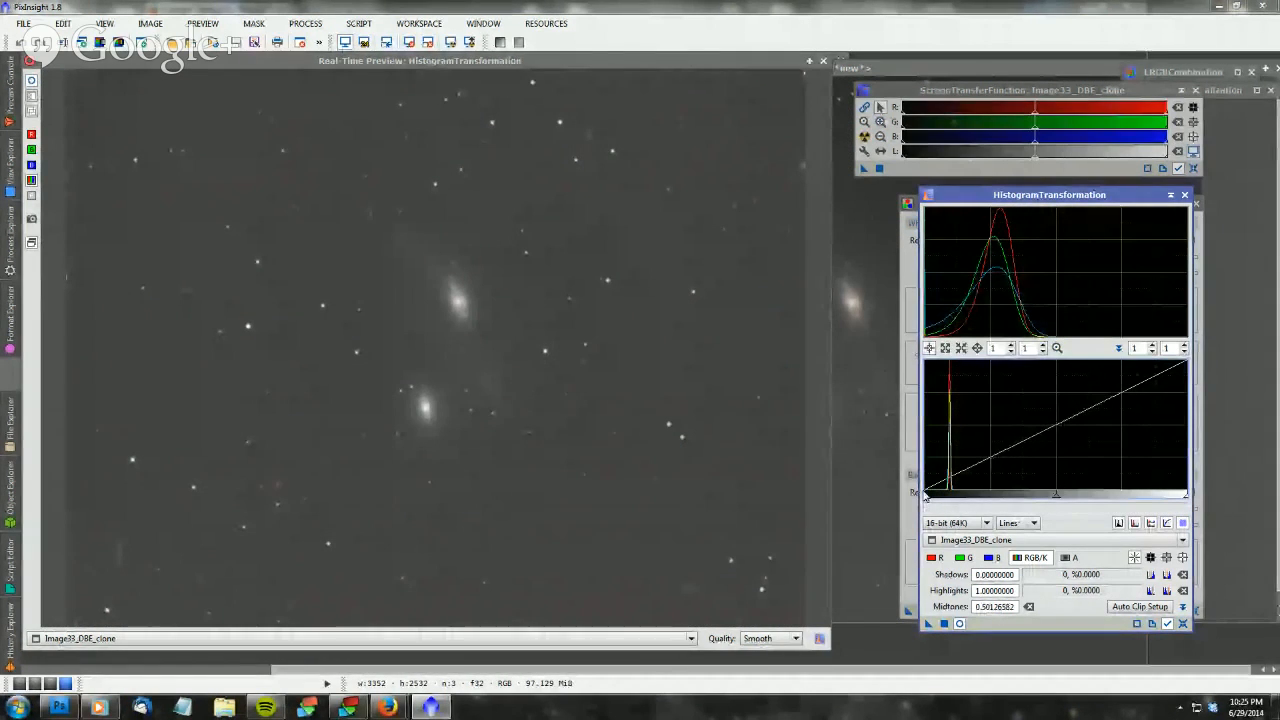
mouse_move(922, 494)
mouse_down()
mouse_move(956, 505)
mouse_move(920, 514)
mouse_up()
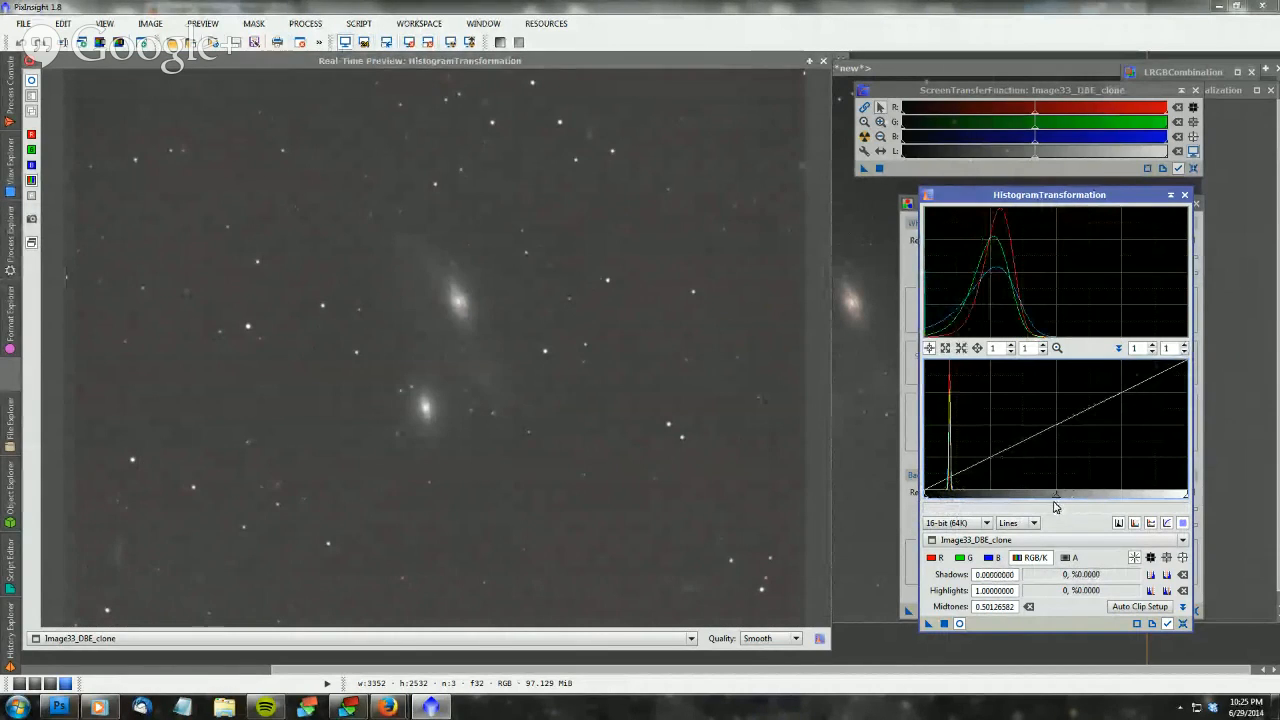
Set the RGB/K midtones to about 0.711, close the real-time preview, and apply HistogramTransformation to Image33_DBE_clone
drag(1055, 498, 1111, 502)
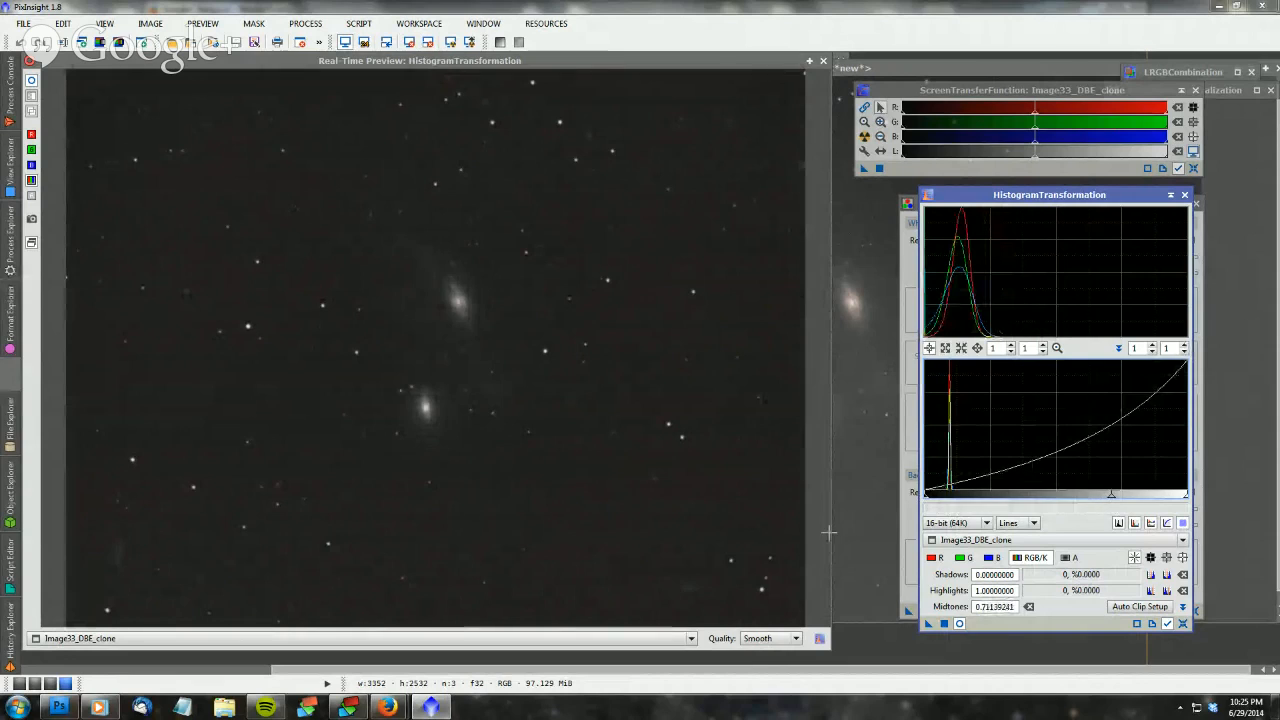
click(823, 61)
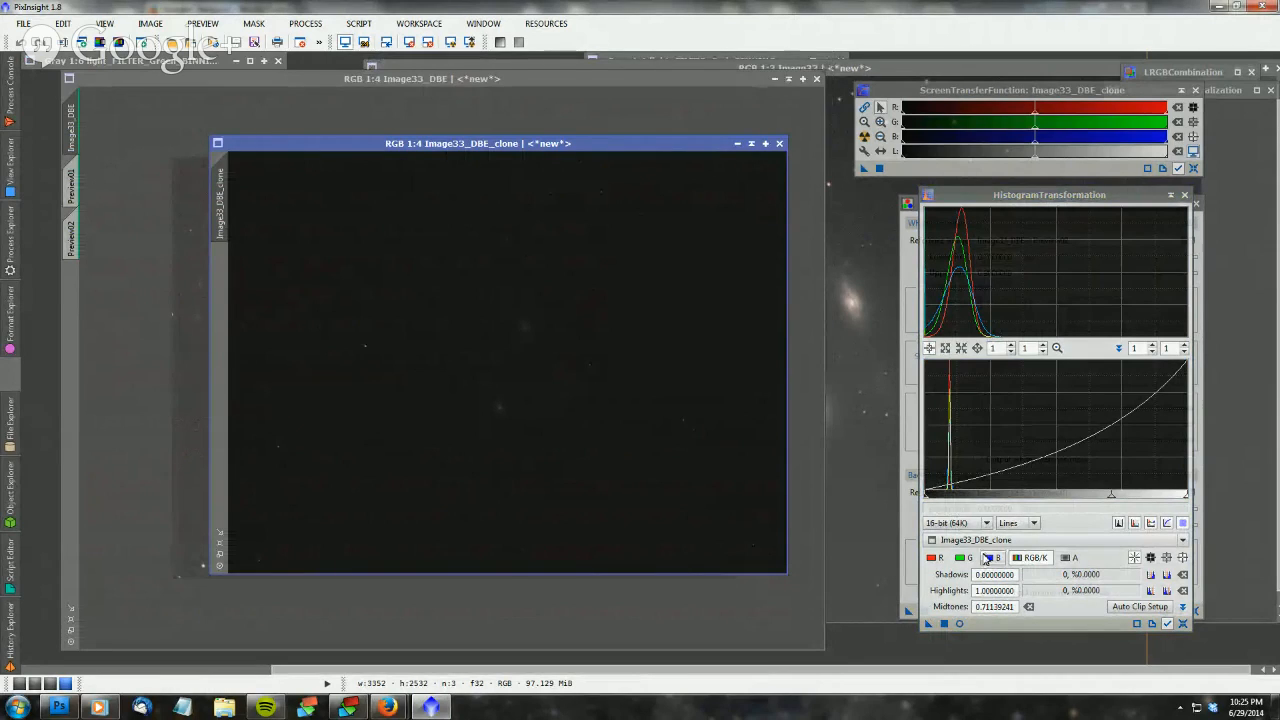
click(931, 625)
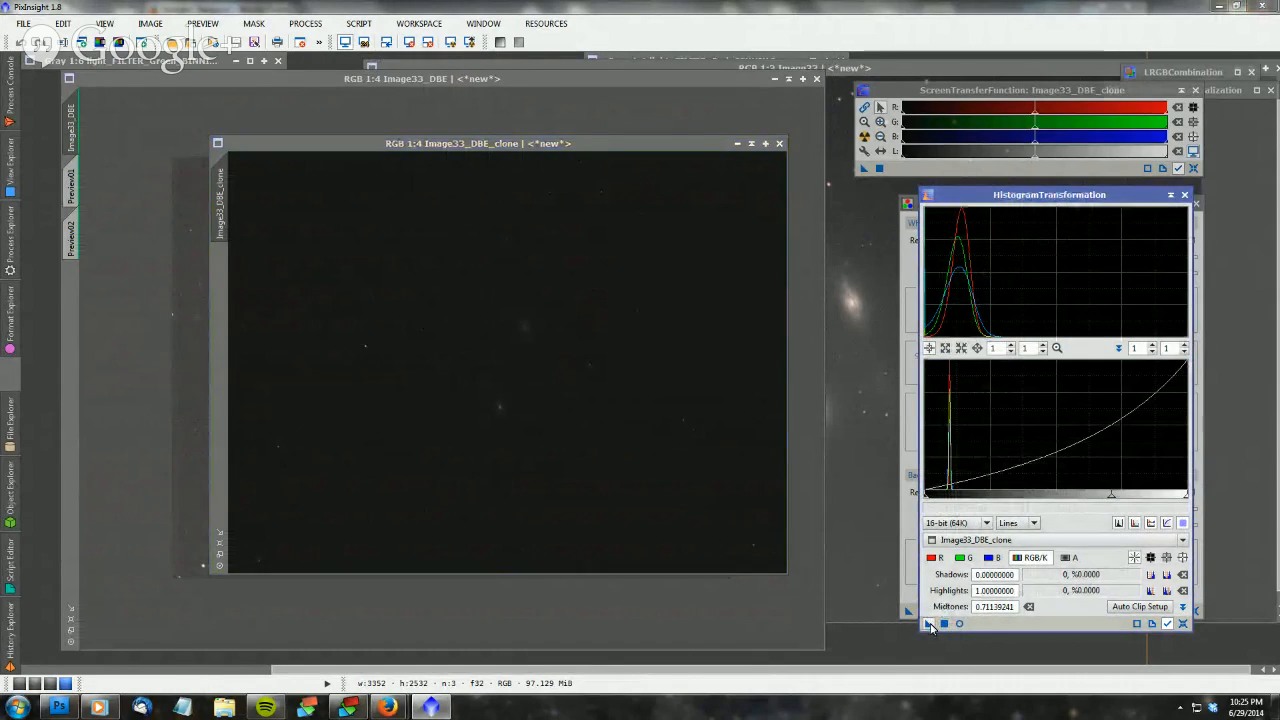
drag(930, 626, 531, 402)
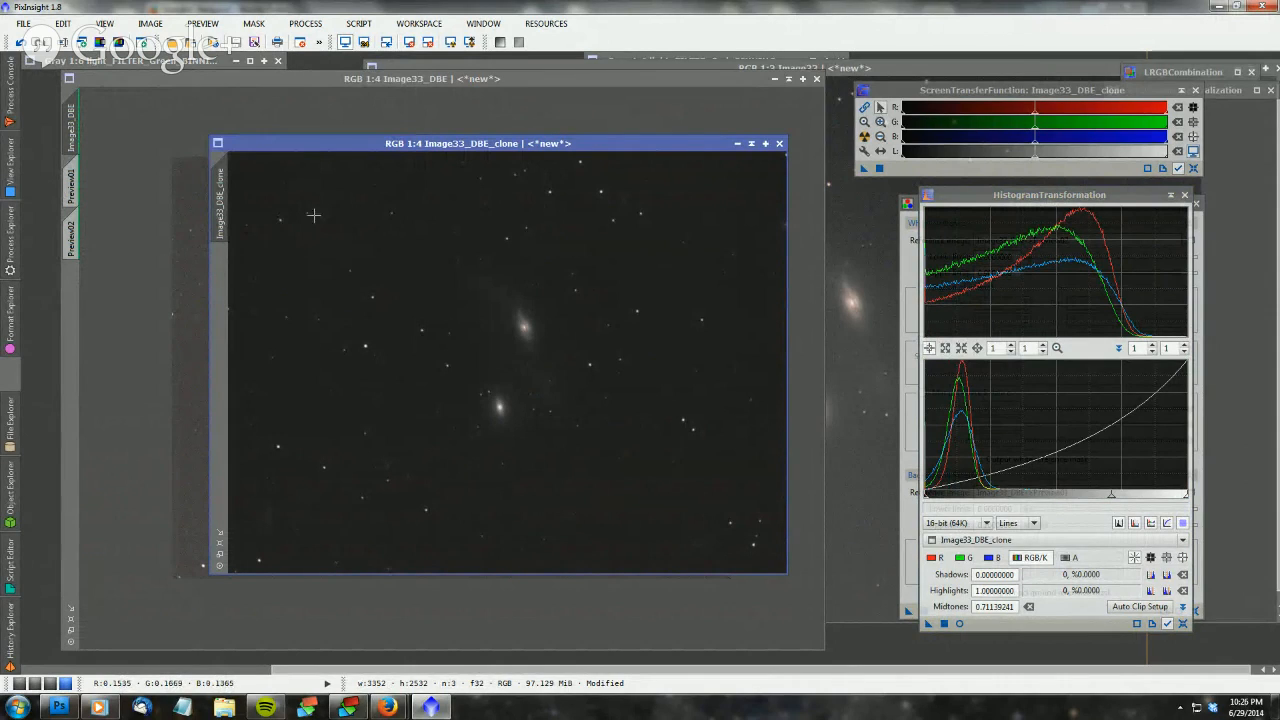
mouse_move(216, 201)
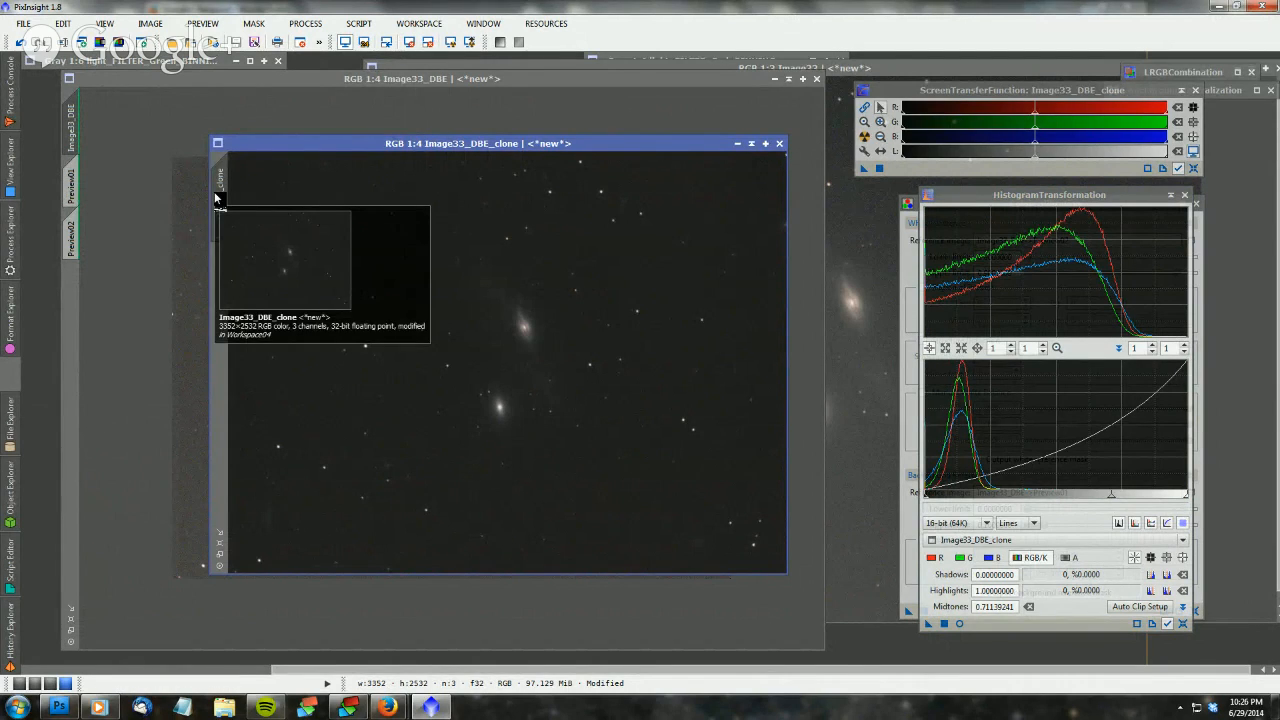
Apply Image33_DBE_clone as a mask on Image33_DBE, then collapse the clone's window and park it clear of the image
drag(216, 200, 66, 330)
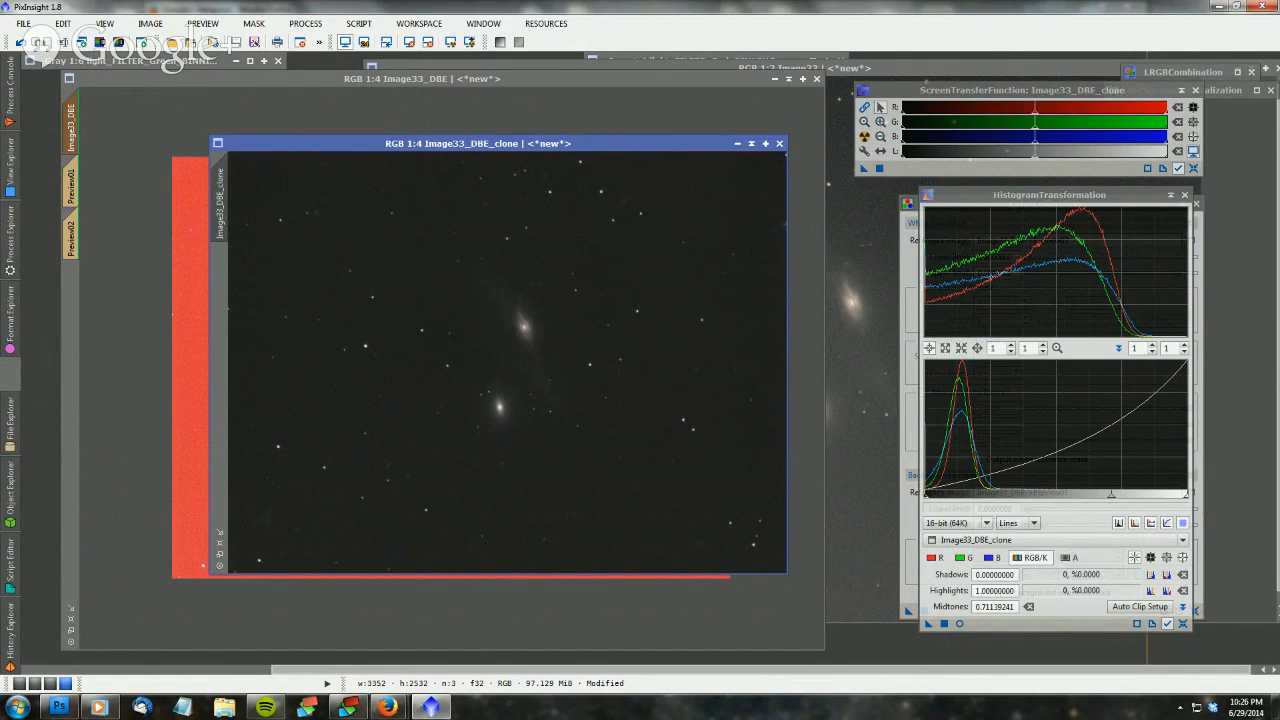
click(765, 148)
double_click(286, 148)
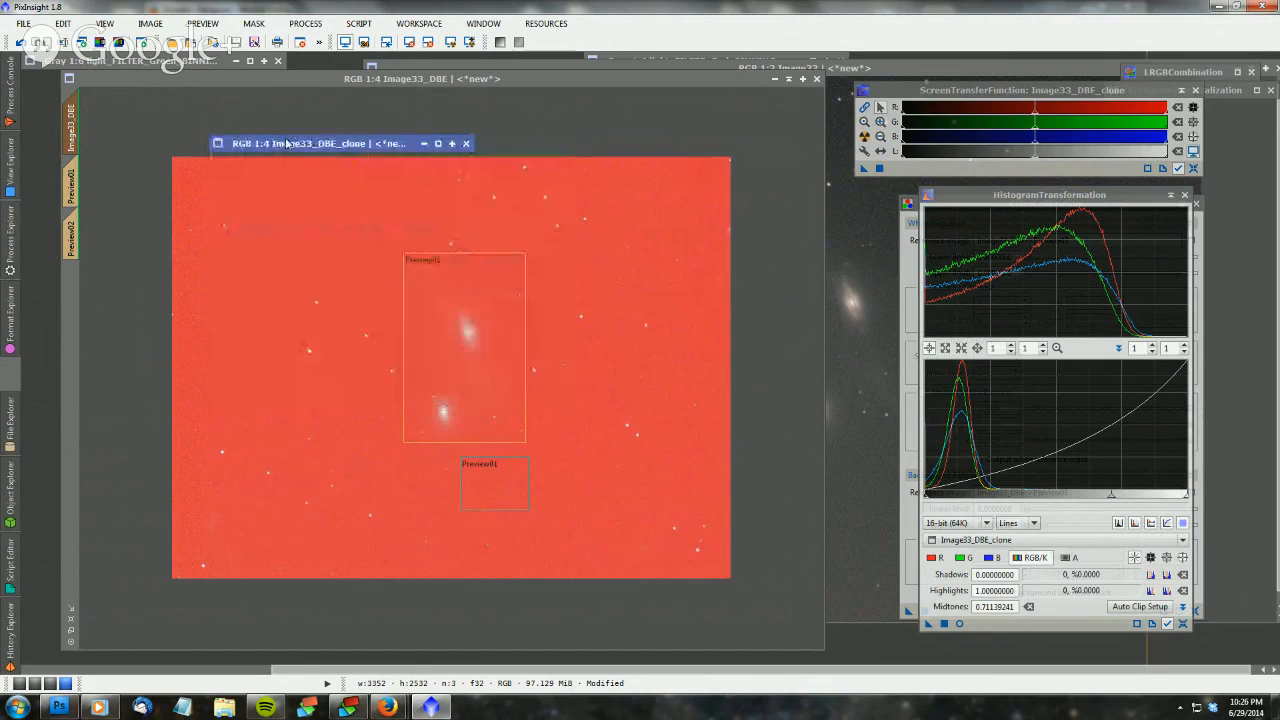
mouse_move(286, 148)
mouse_down()
mouse_move(985, 168)
mouse_move(1092, 570)
mouse_move(1032, 490)
mouse_move(1080, 657)
mouse_up()
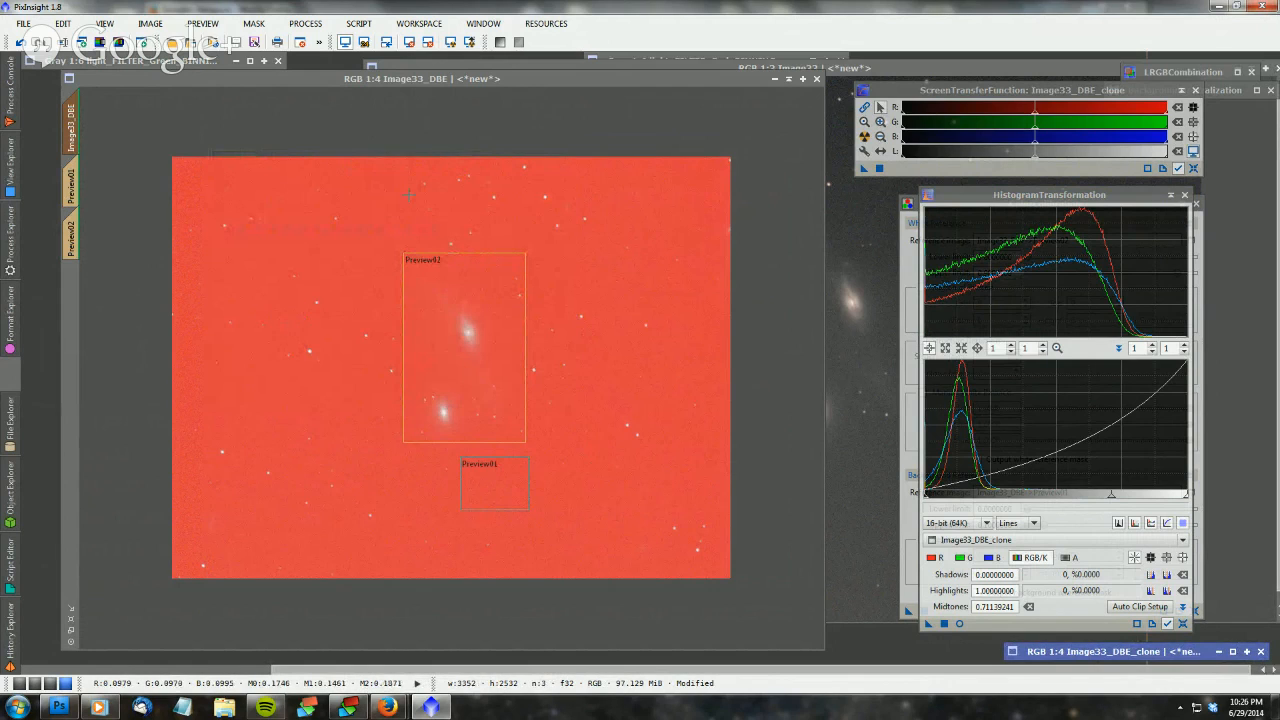
scroll(426, 190, up, 1)
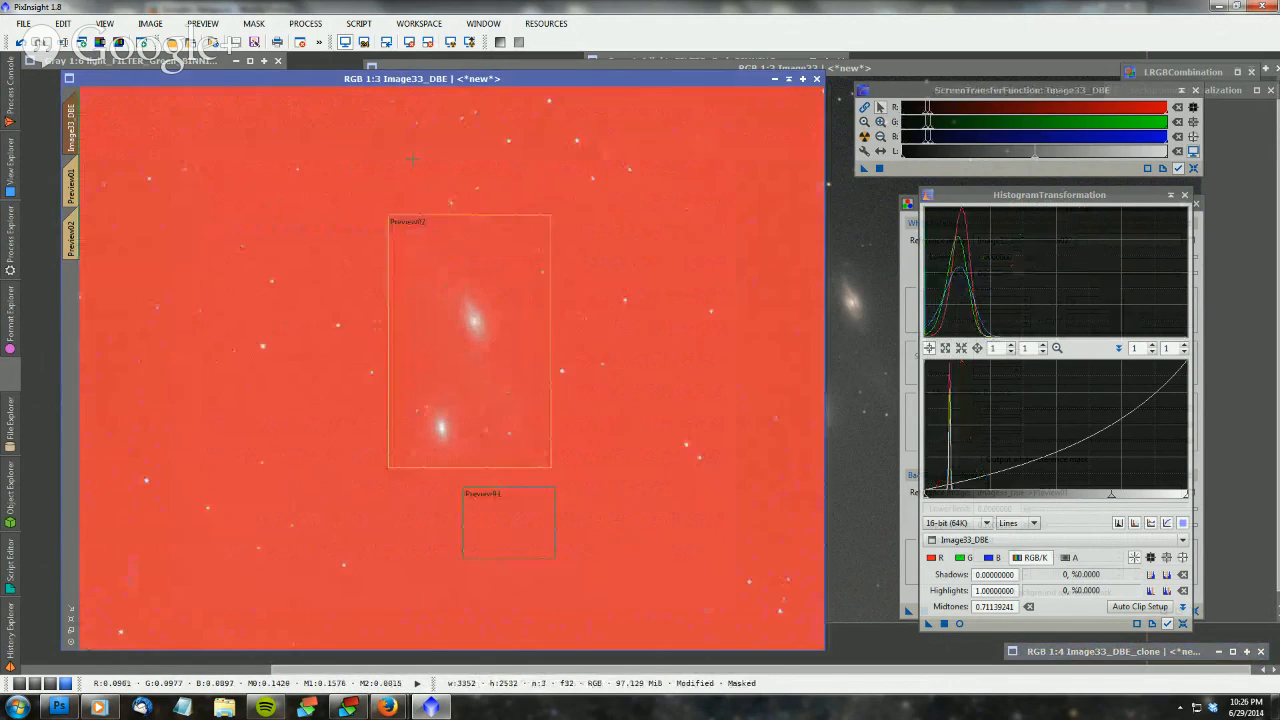
Hide the mask overlay on Image33_DBE to view the unobstructed image, then show the overlay again
click(262, 26)
click(285, 111)
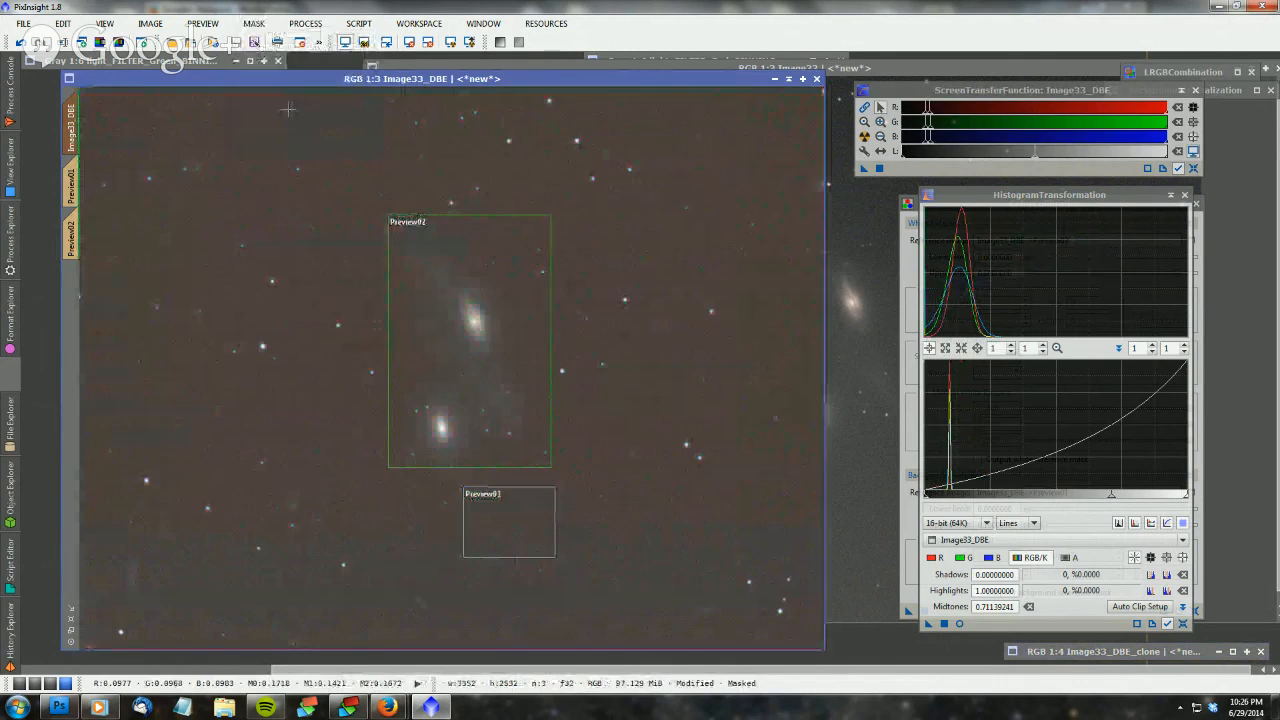
click(253, 23)
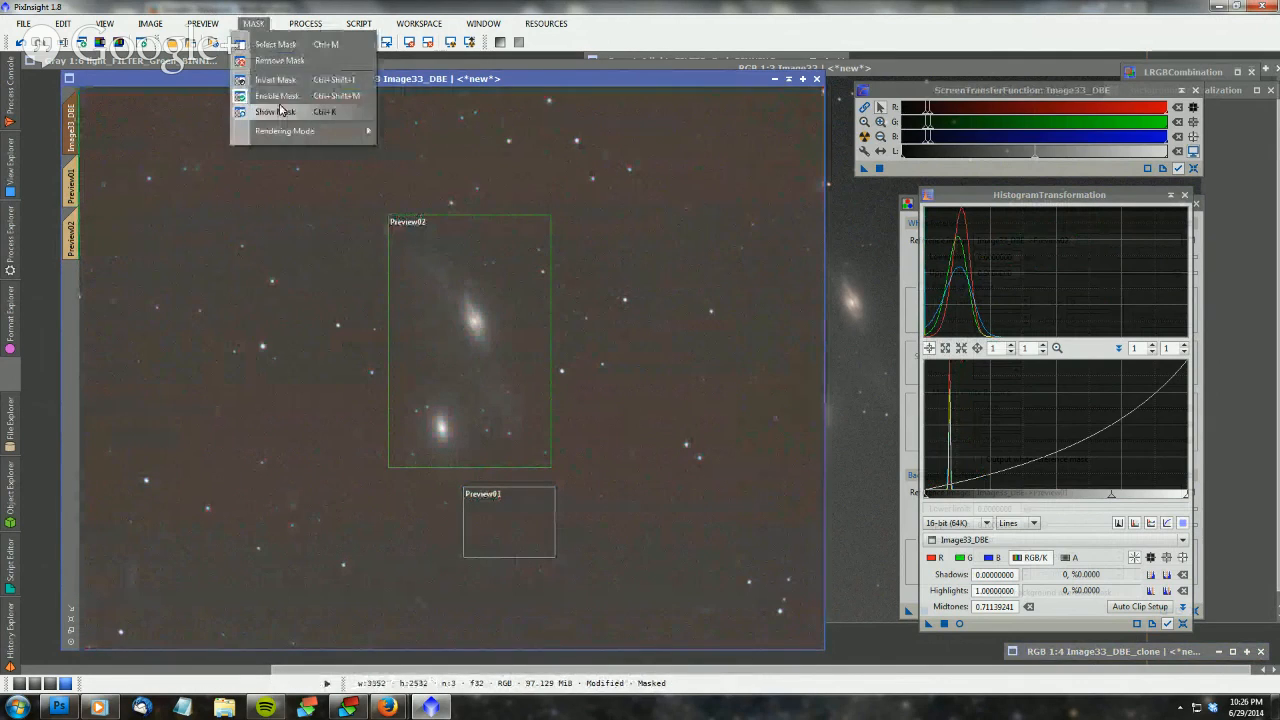
click(284, 113)
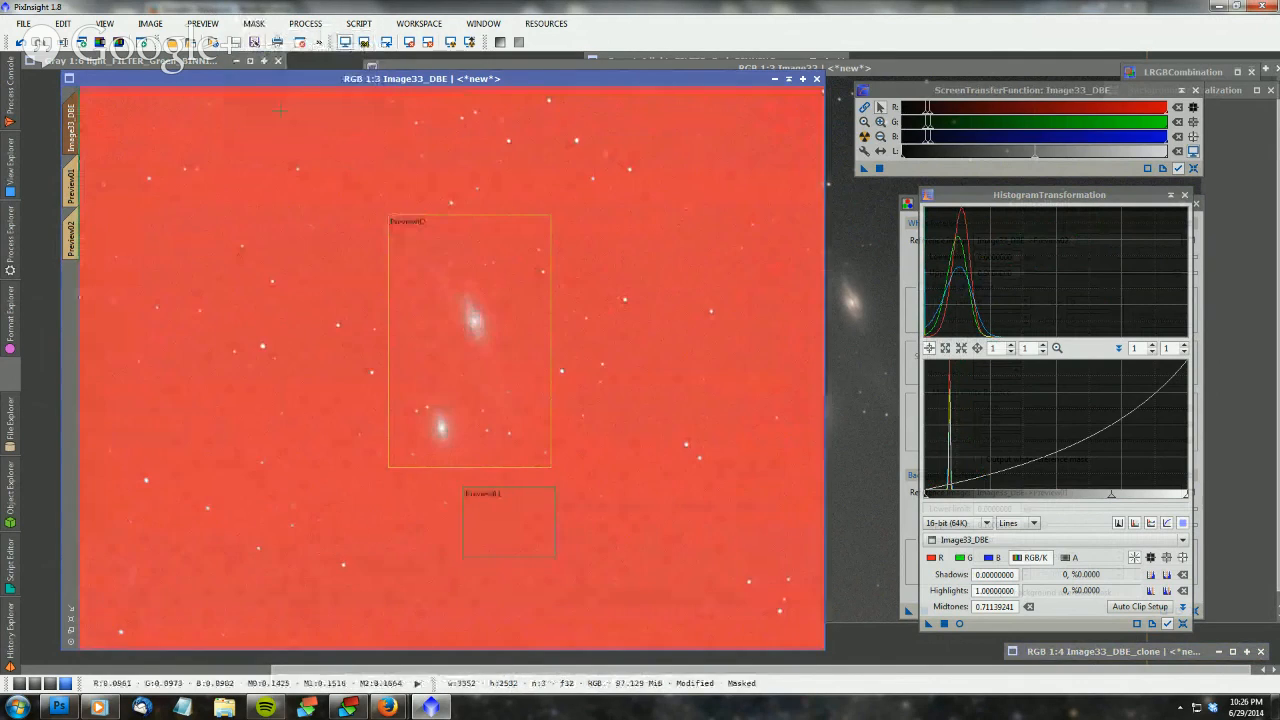
Invert the mask on Image33_DBE, restore its original polarity, and invert it once more to compare the protected areas
click(254, 24)
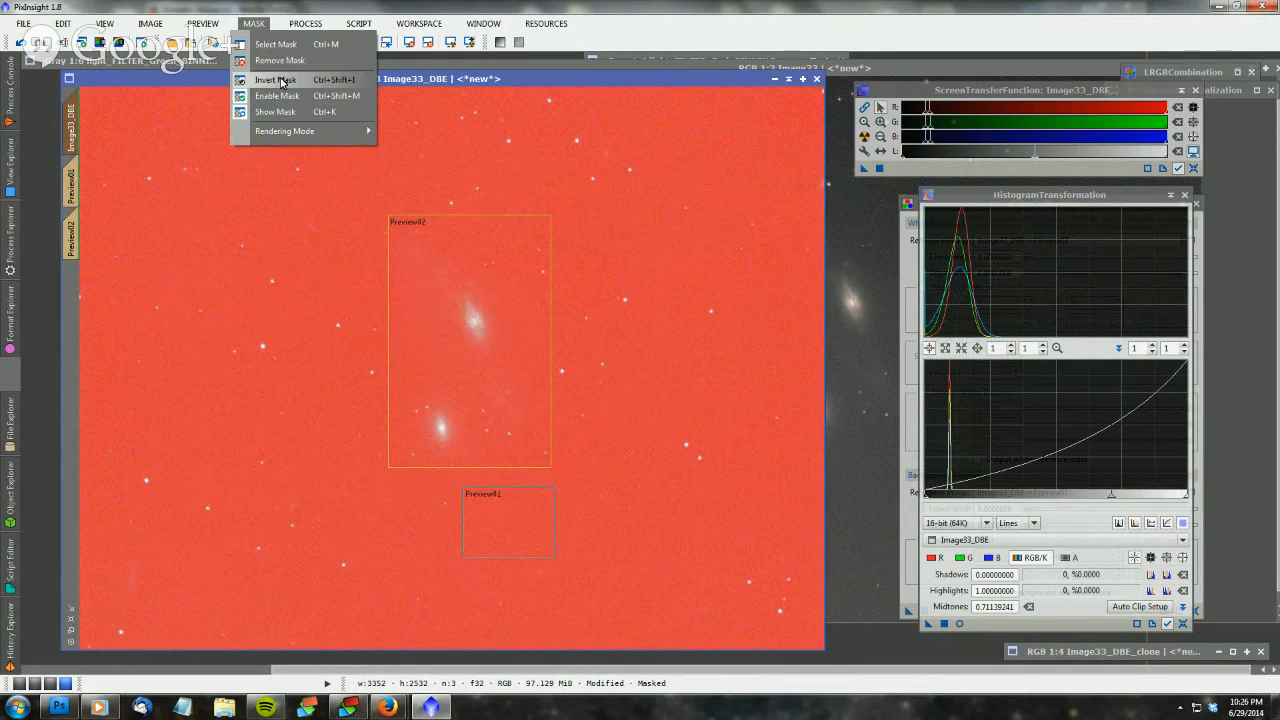
click(282, 80)
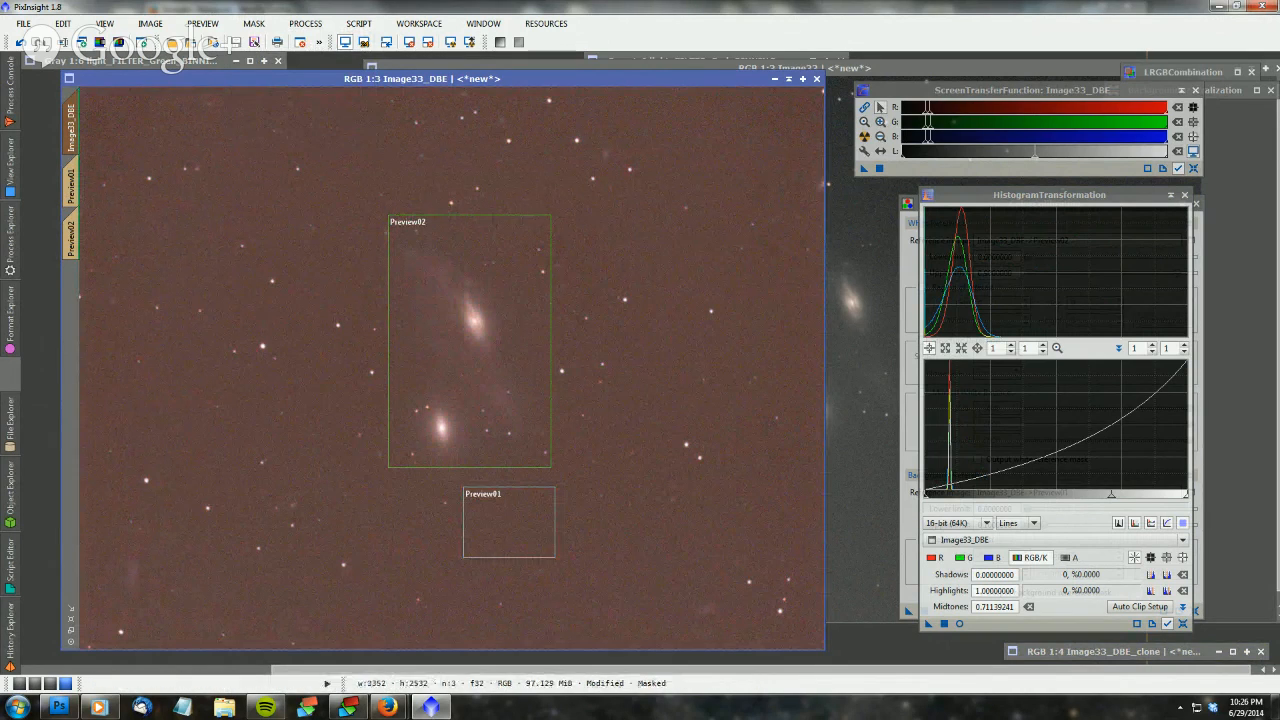
click(244, 24)
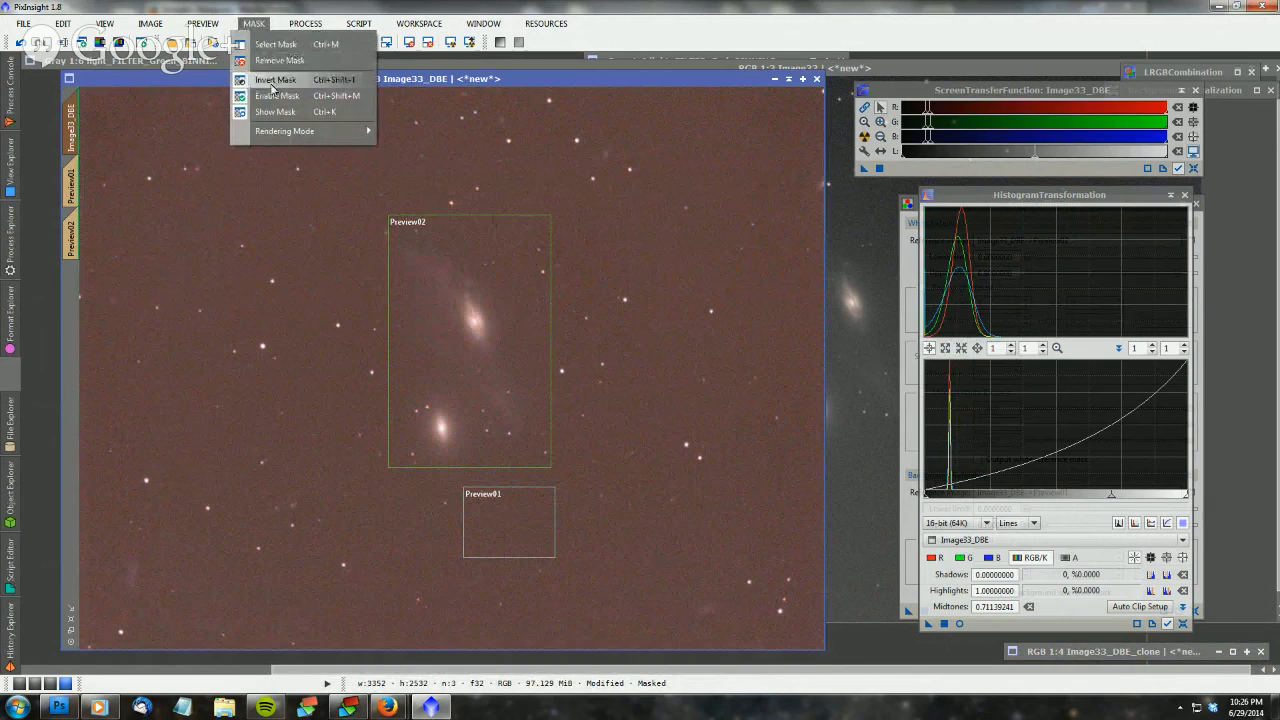
click(270, 83)
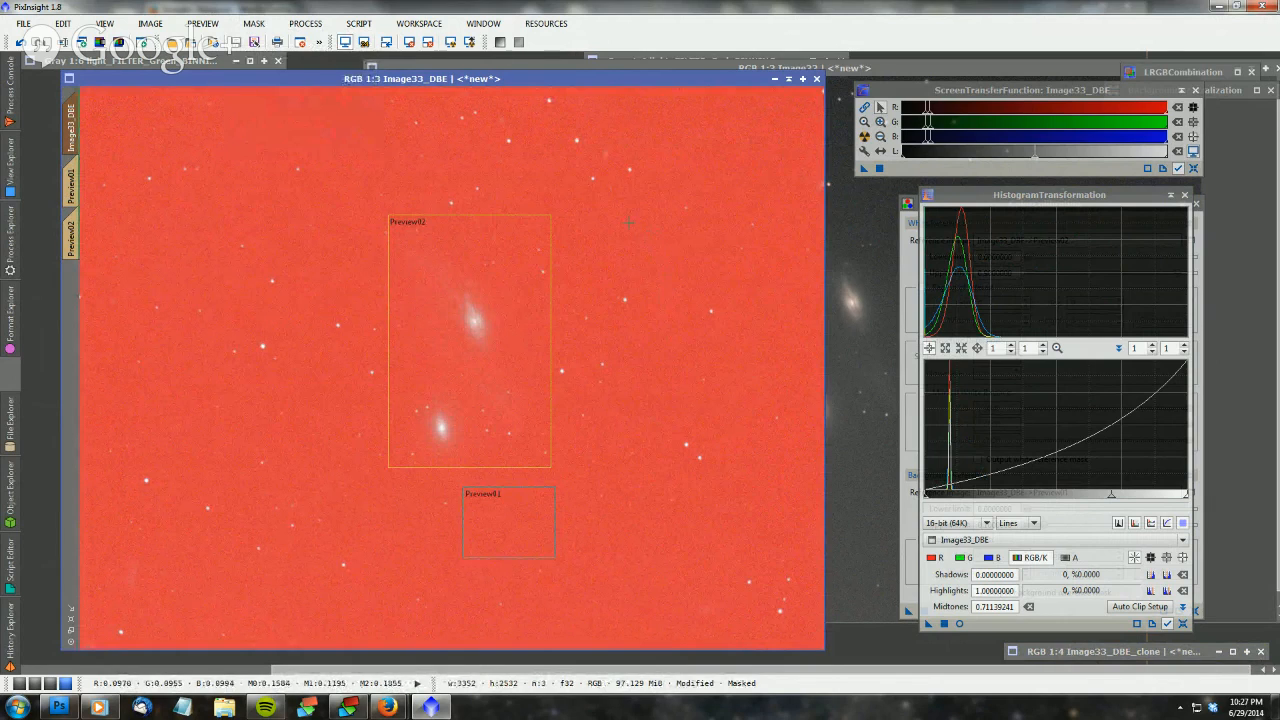
click(258, 23)
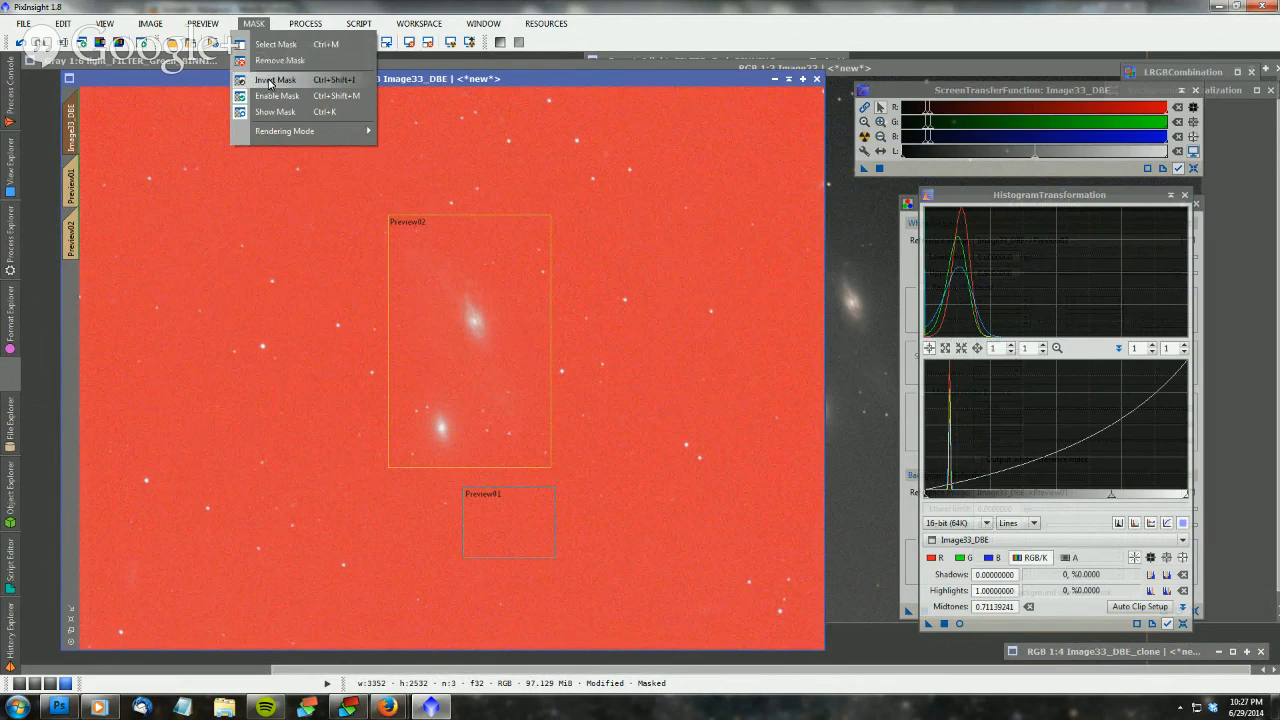
click(269, 80)
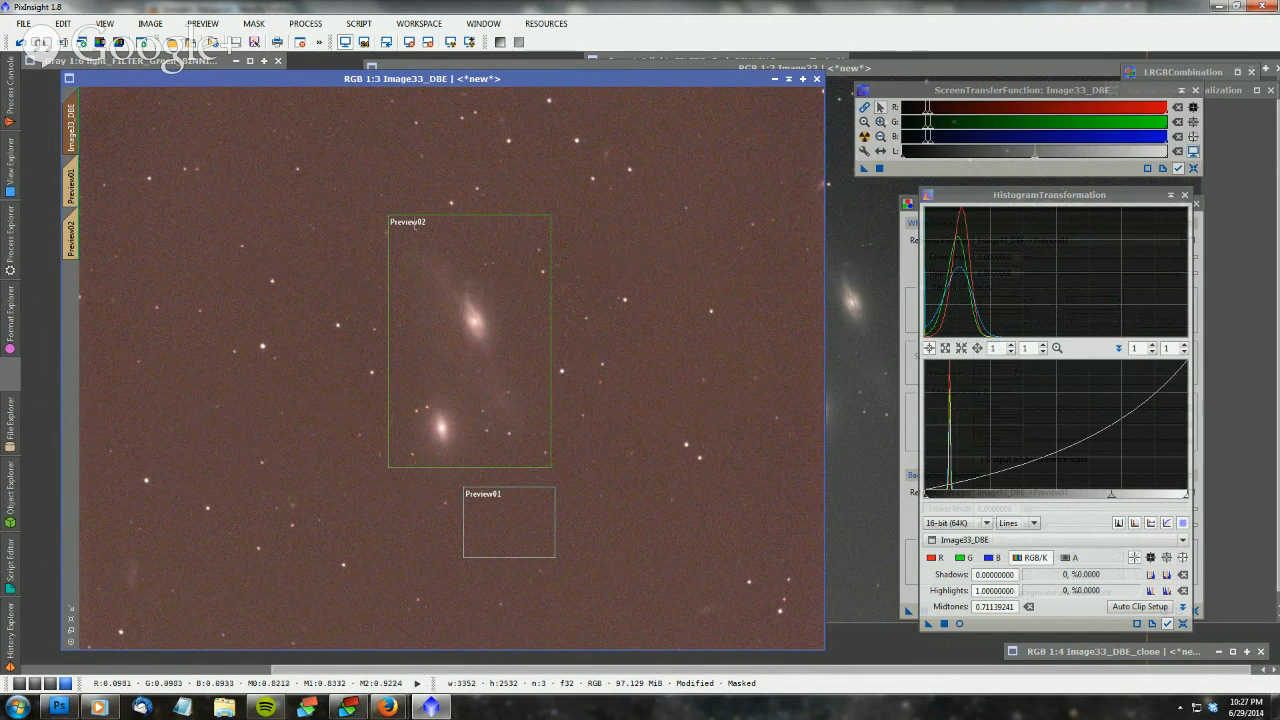
click(253, 24)
mouse_move(312, 131)
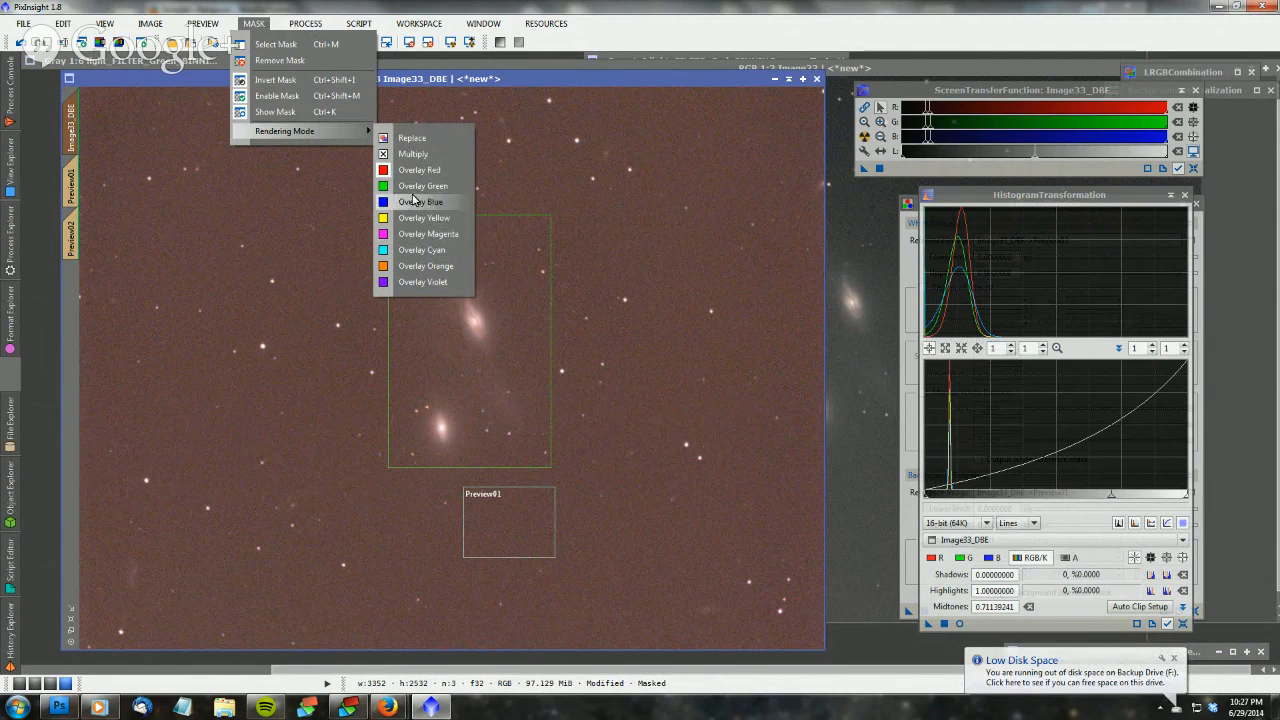
click(775, 12)
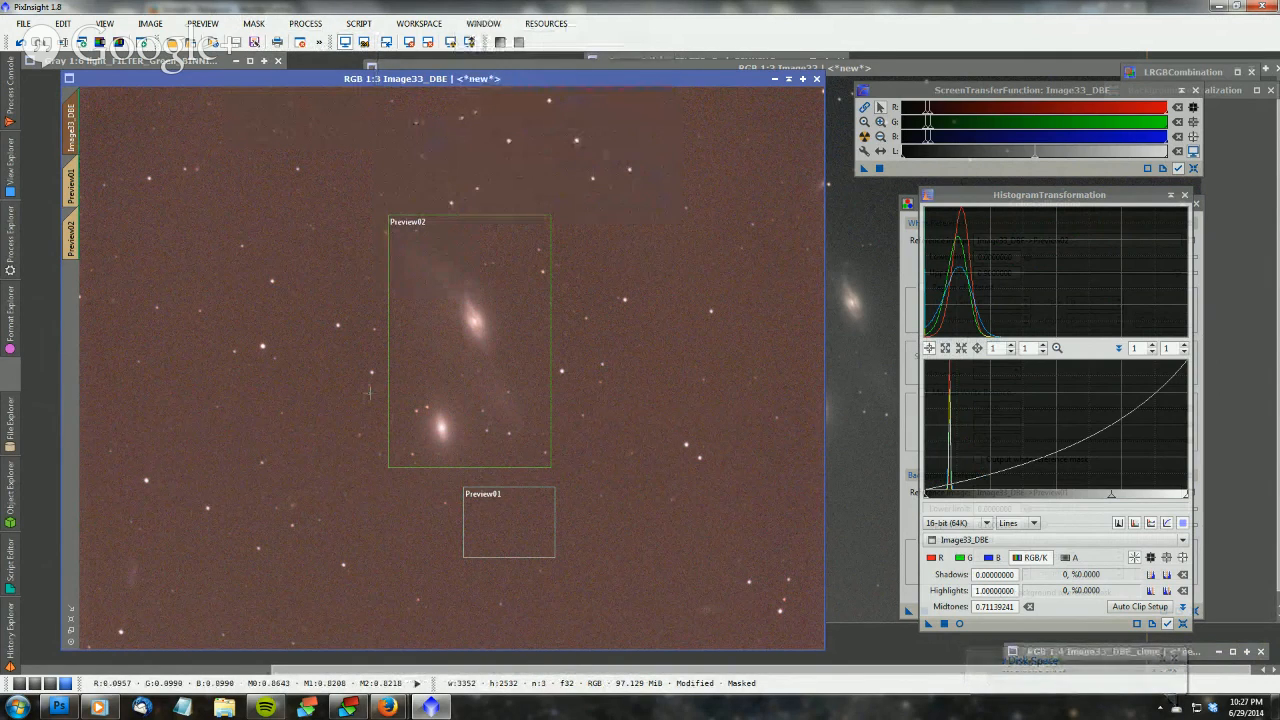
mouse_move(5, 245)
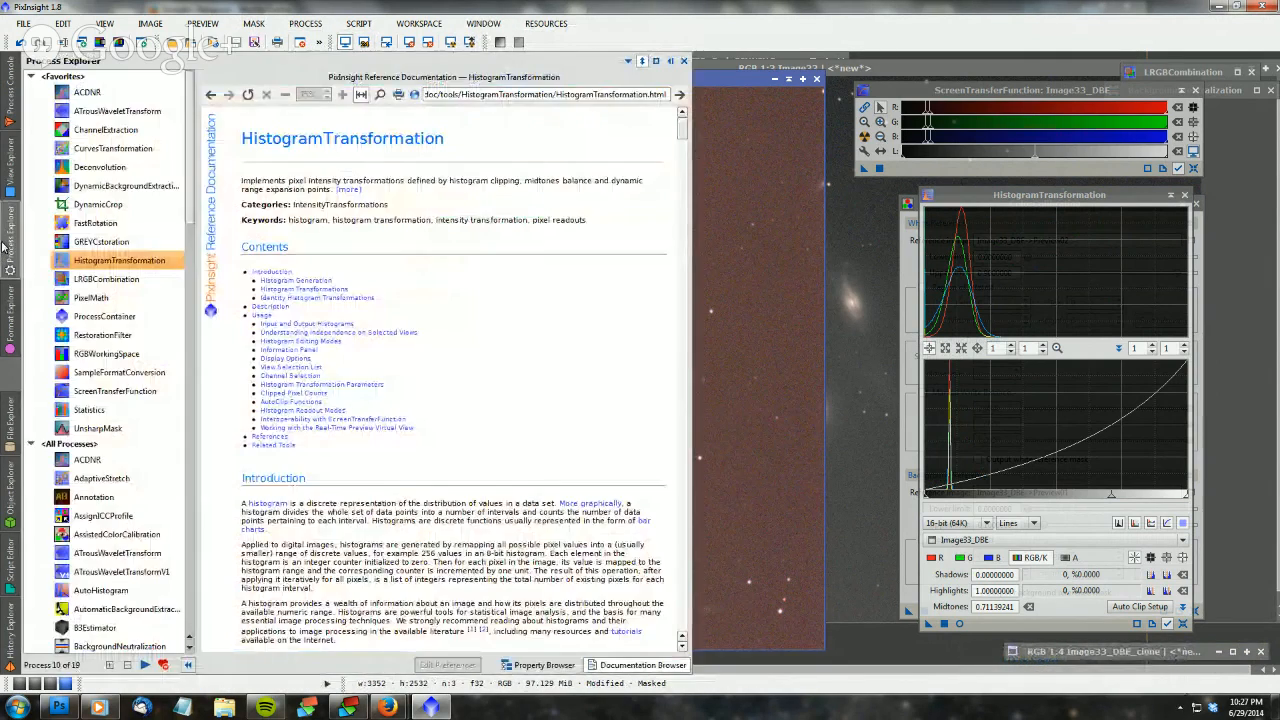
scroll(113, 426, down, 5)
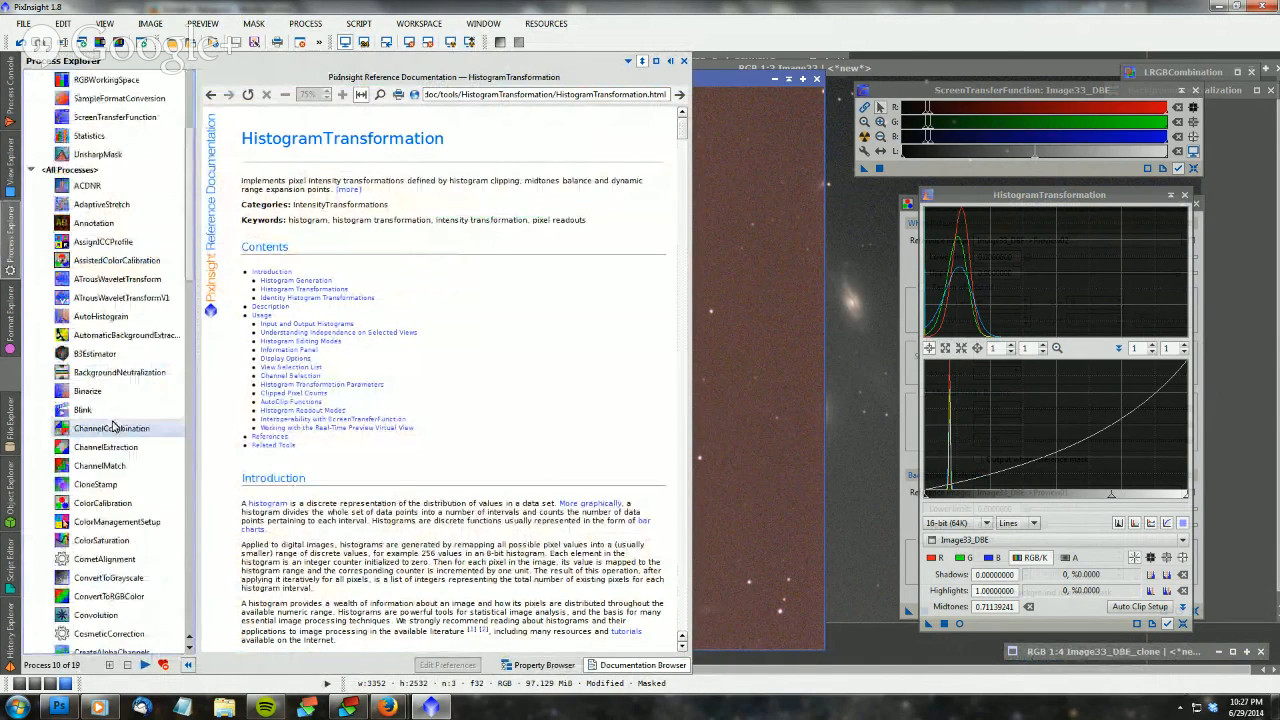
scroll(113, 430, down, 15)
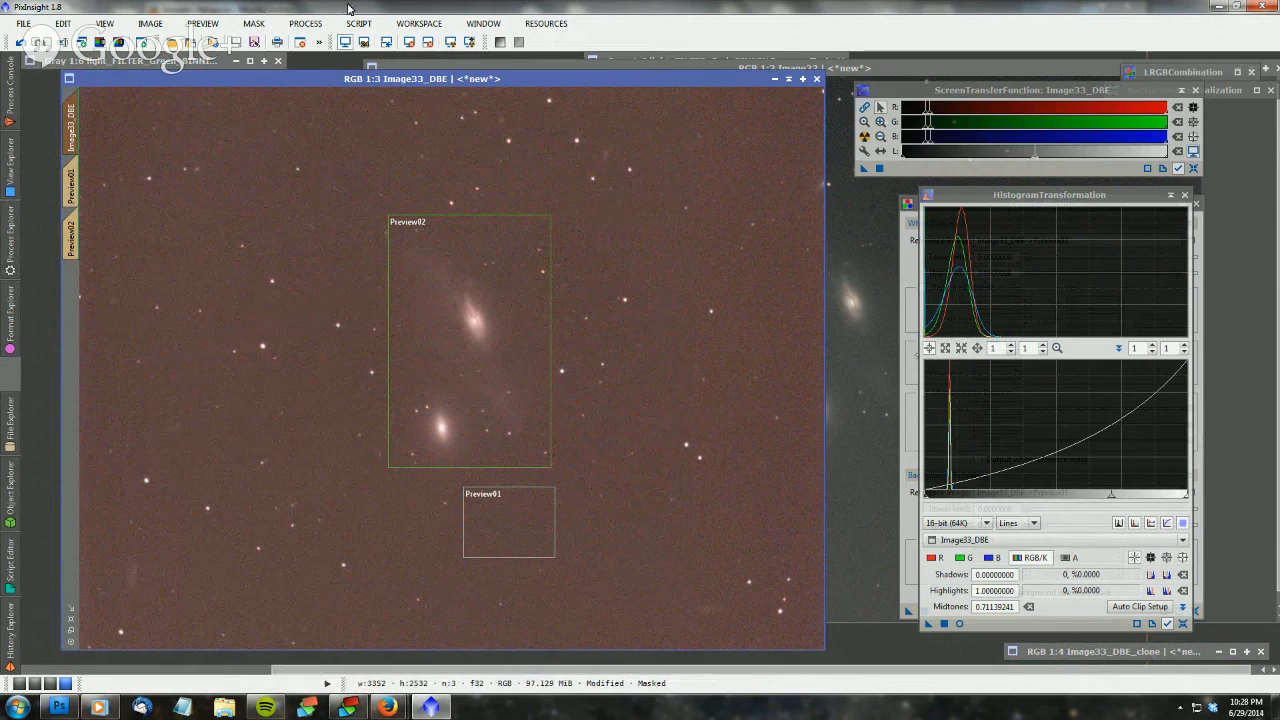
Remove the mask from Image33_DBE and reset HistogramTransformation to its default settings
click(248, 24)
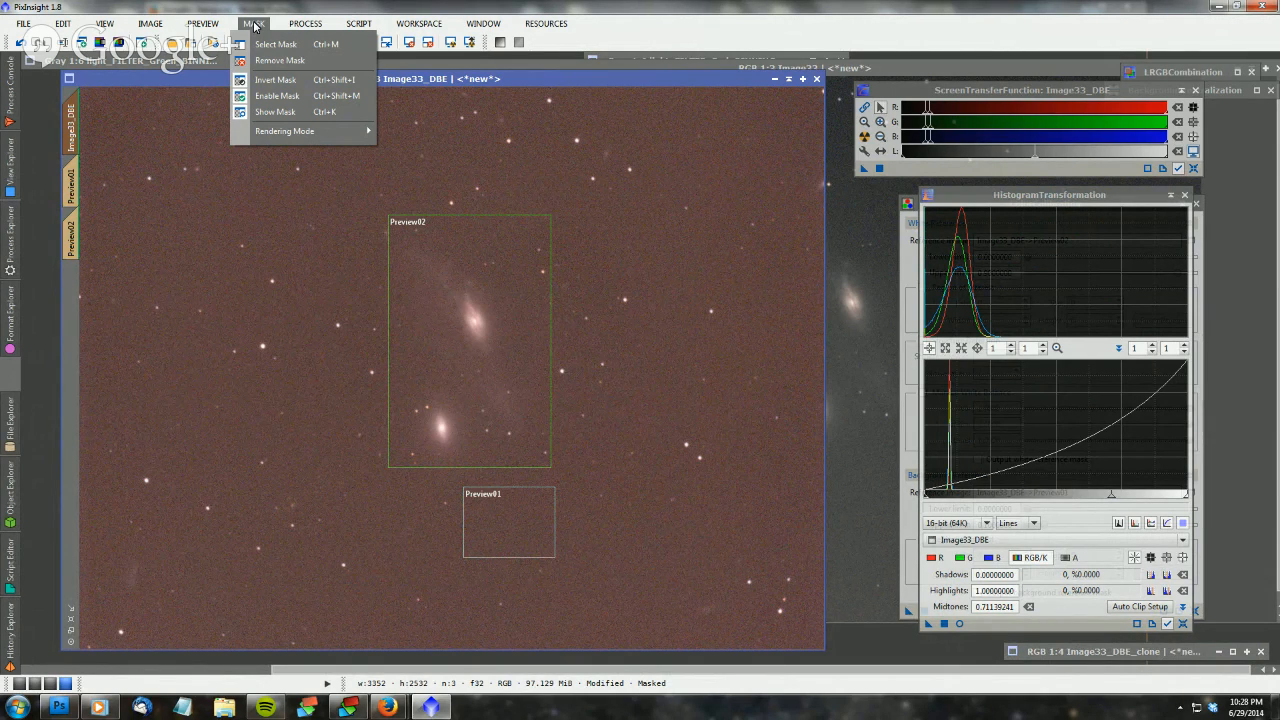
click(275, 60)
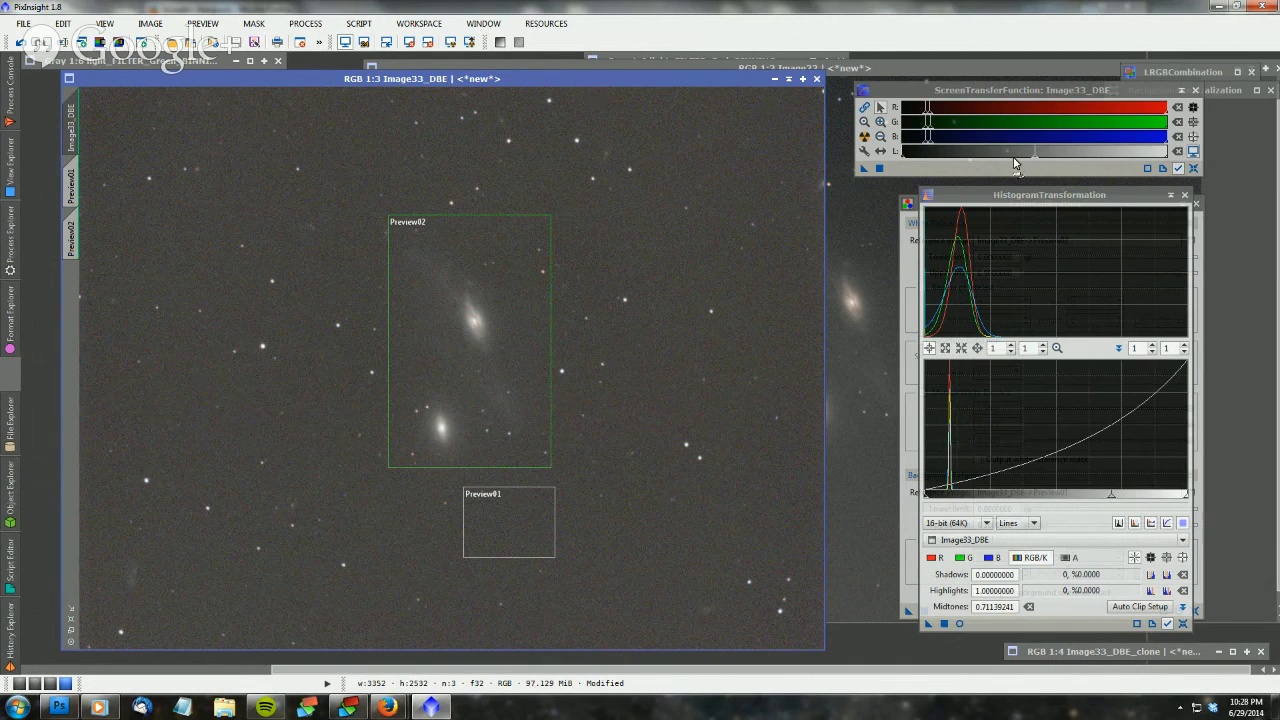
click(988, 92)
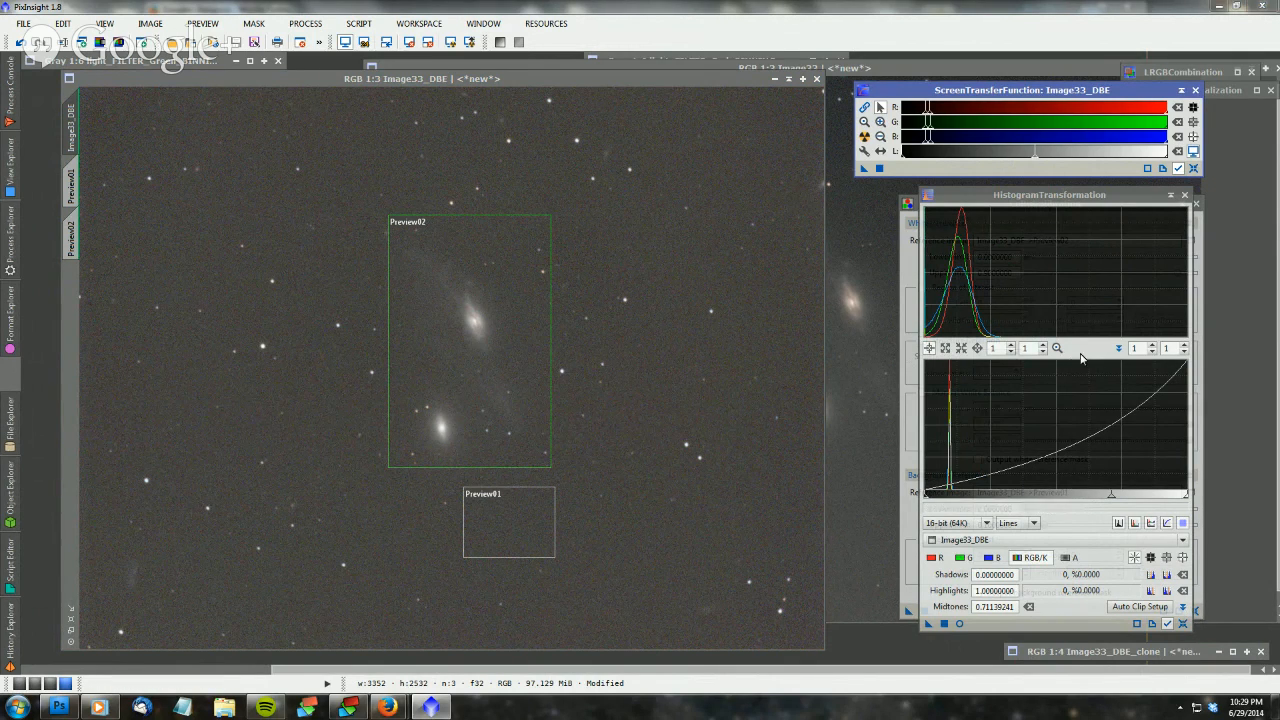
click(1183, 623)
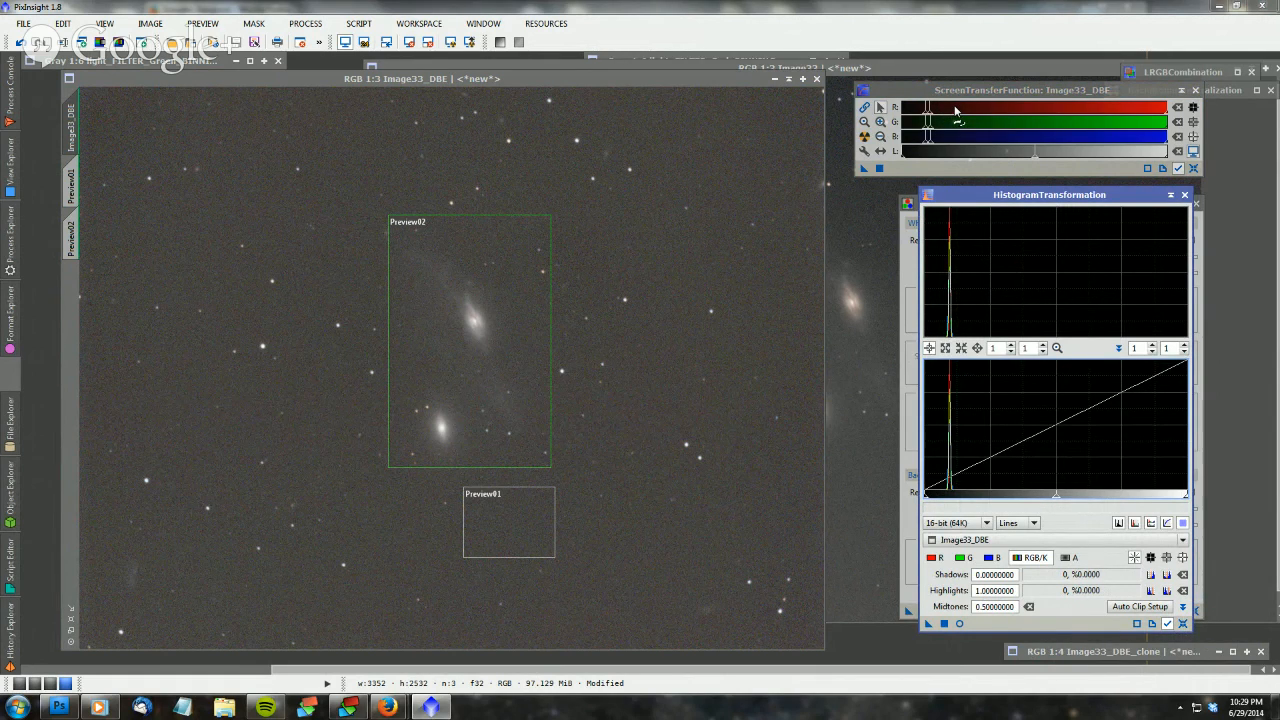
Reset the ScreenTransferFunction stretch on Image33_DBE and hide the image's preview frames
drag(942, 112, 964, 119)
scroll(961, 110, up, 1)
drag(647, 74, 648, 70)
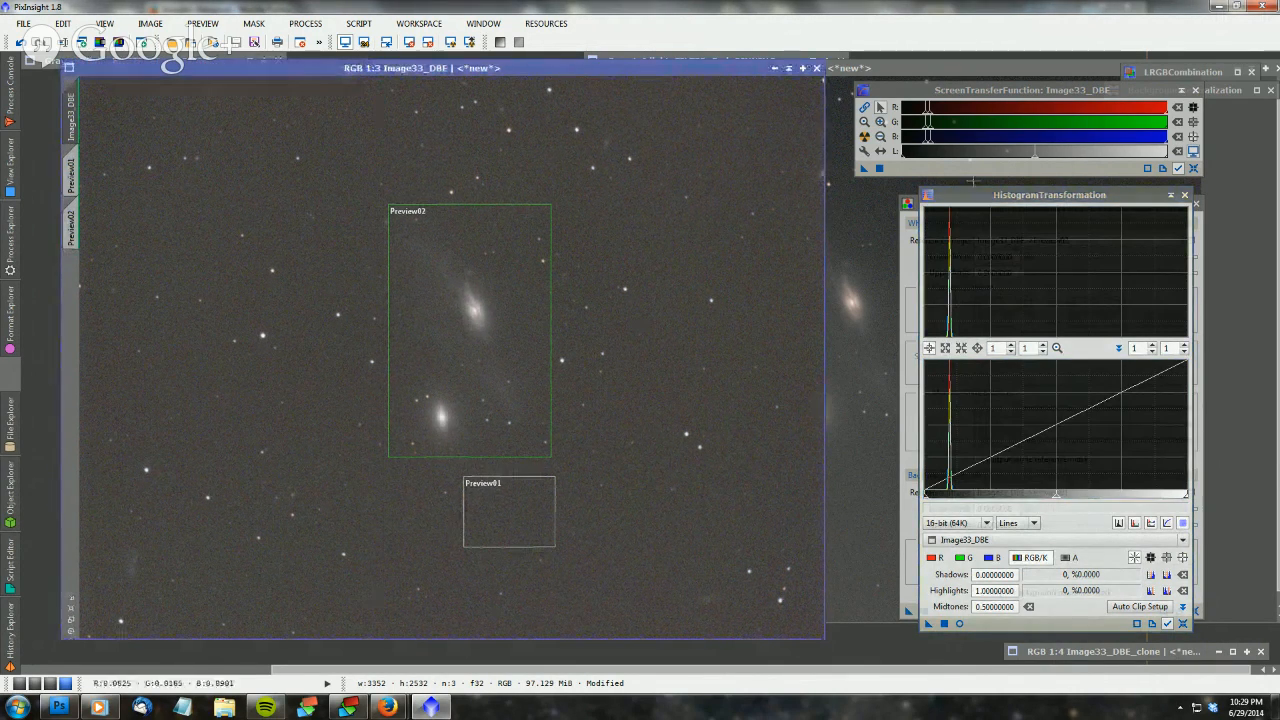
click(1192, 169)
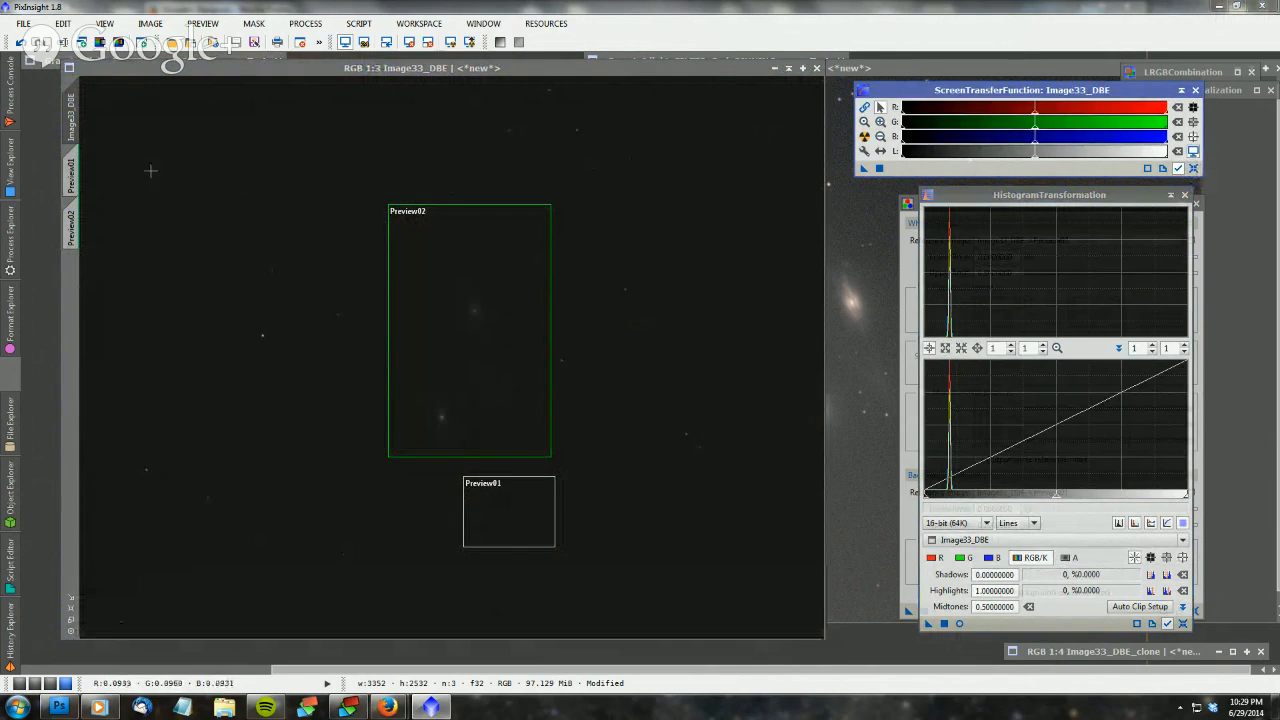
click(202, 23)
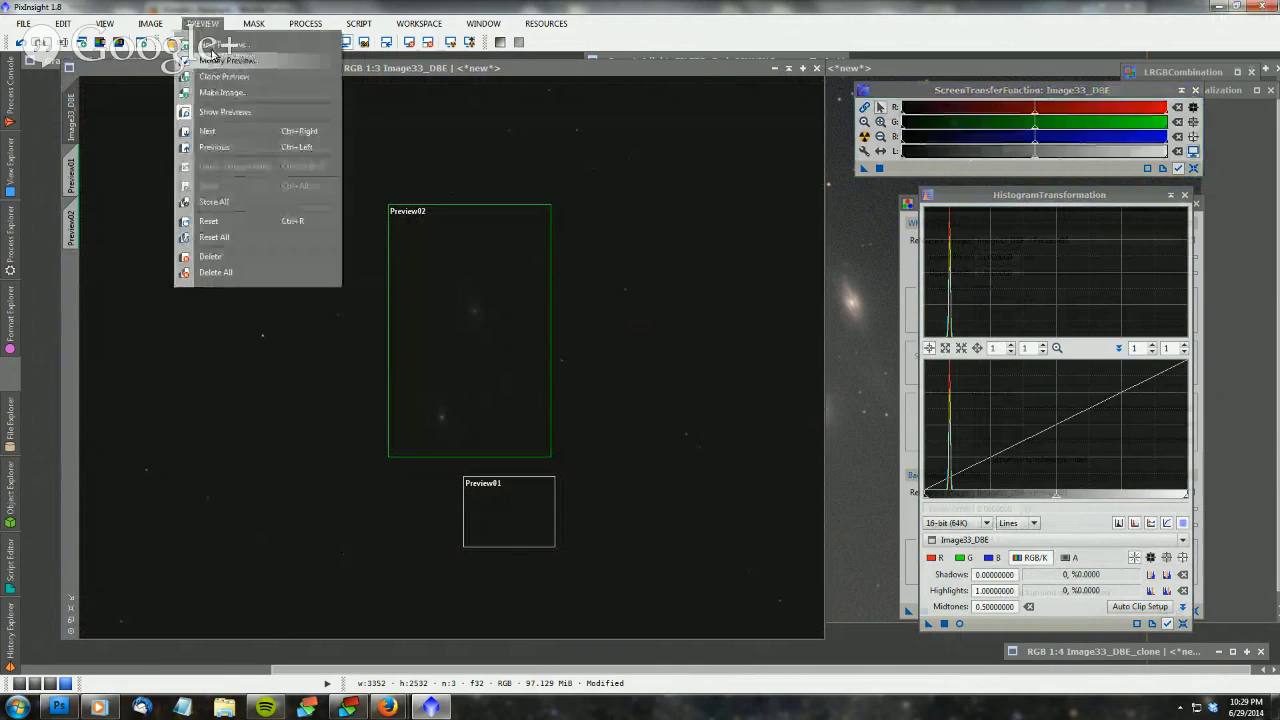
click(219, 116)
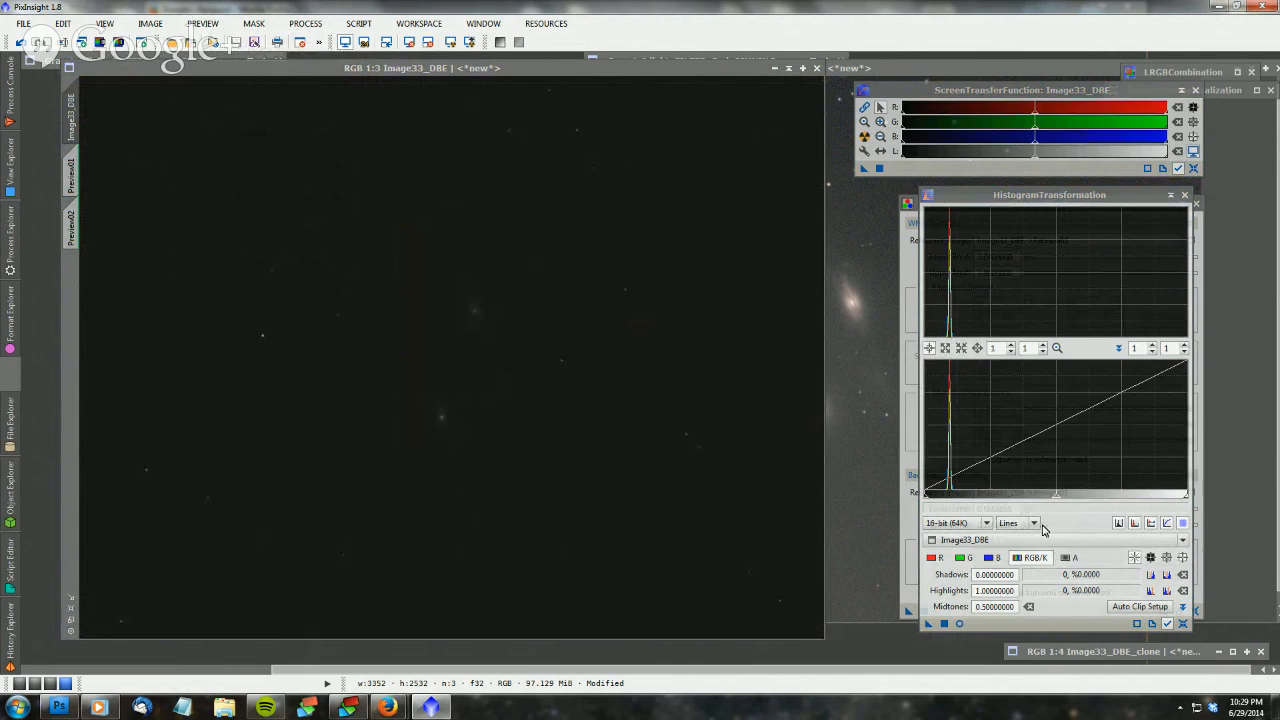
Start the HistogramTransformation real-time preview on Image33_DBE, lower the RGB/K midtones to about 0.235, and raise the shadows to about 0.071
click(960, 624)
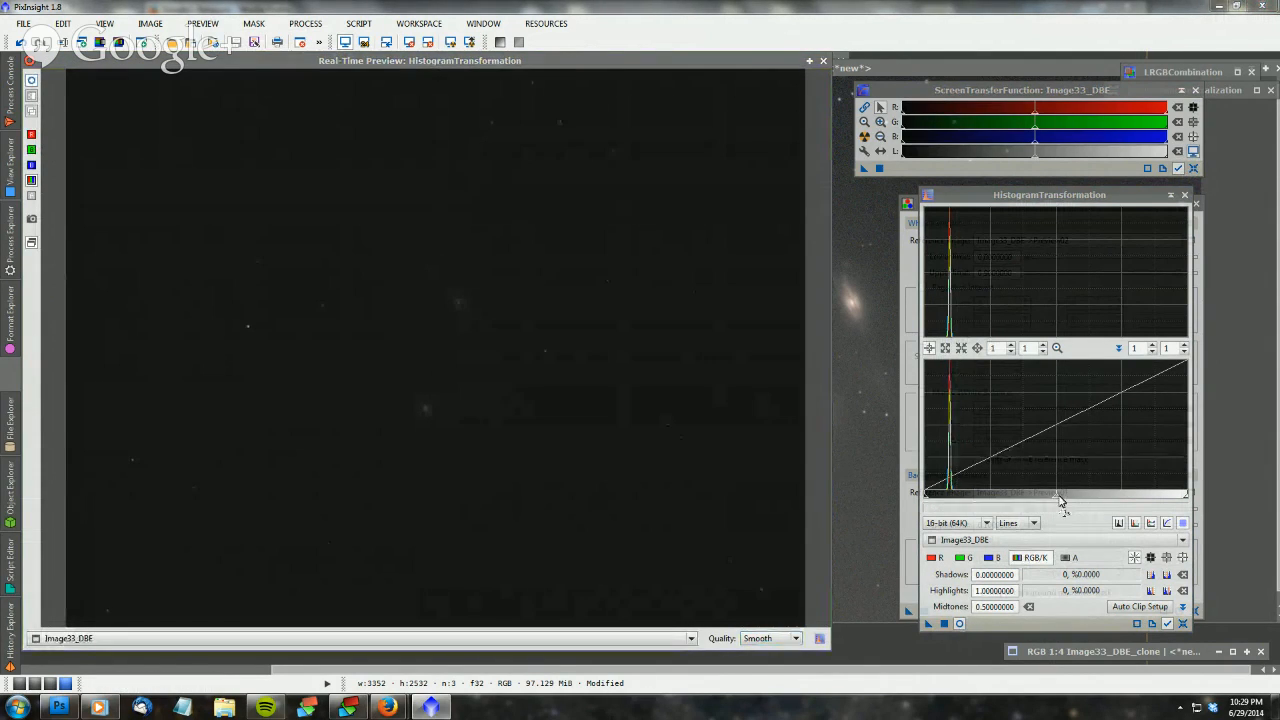
drag(1058, 501, 987, 499)
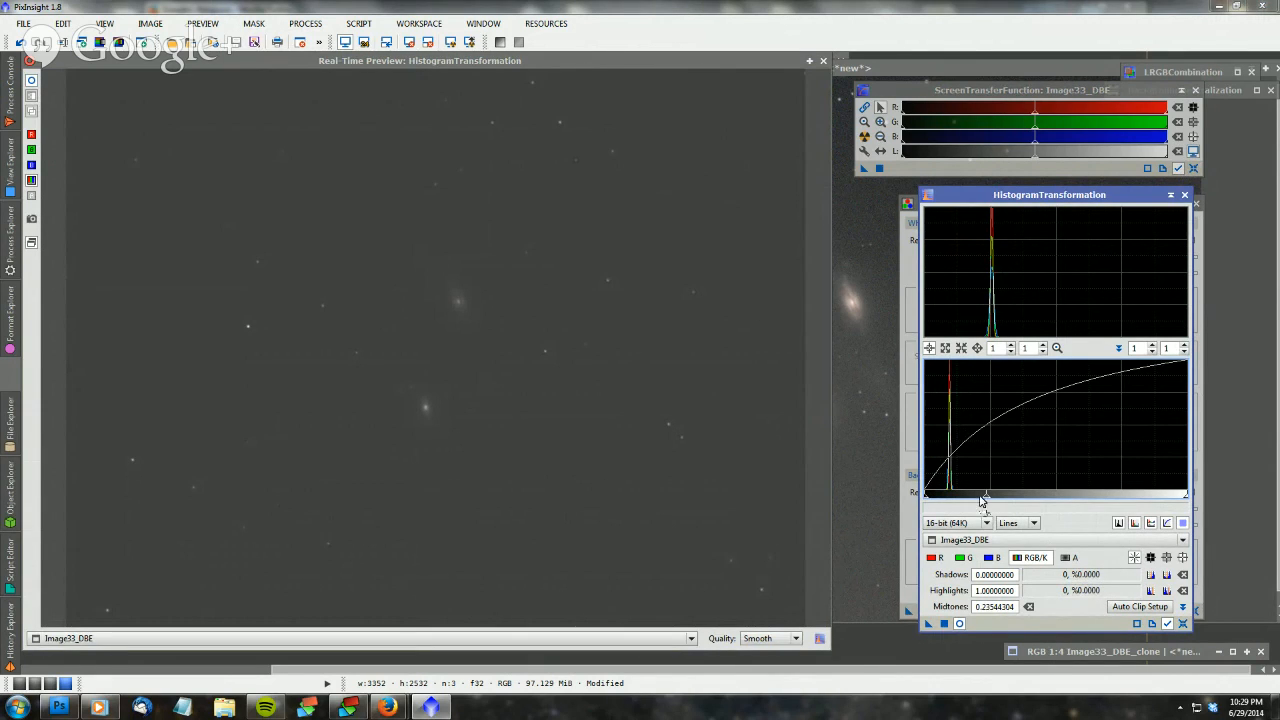
drag(986, 495, 930, 497)
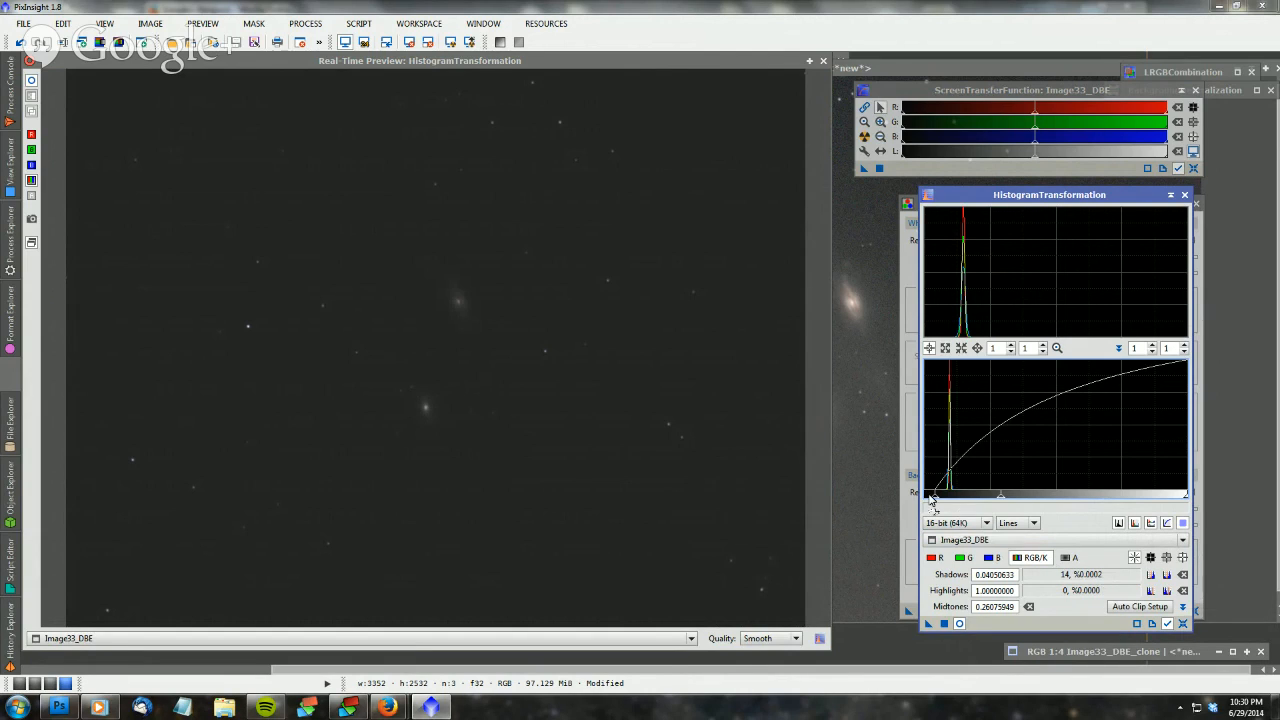
drag(930, 497, 940, 497)
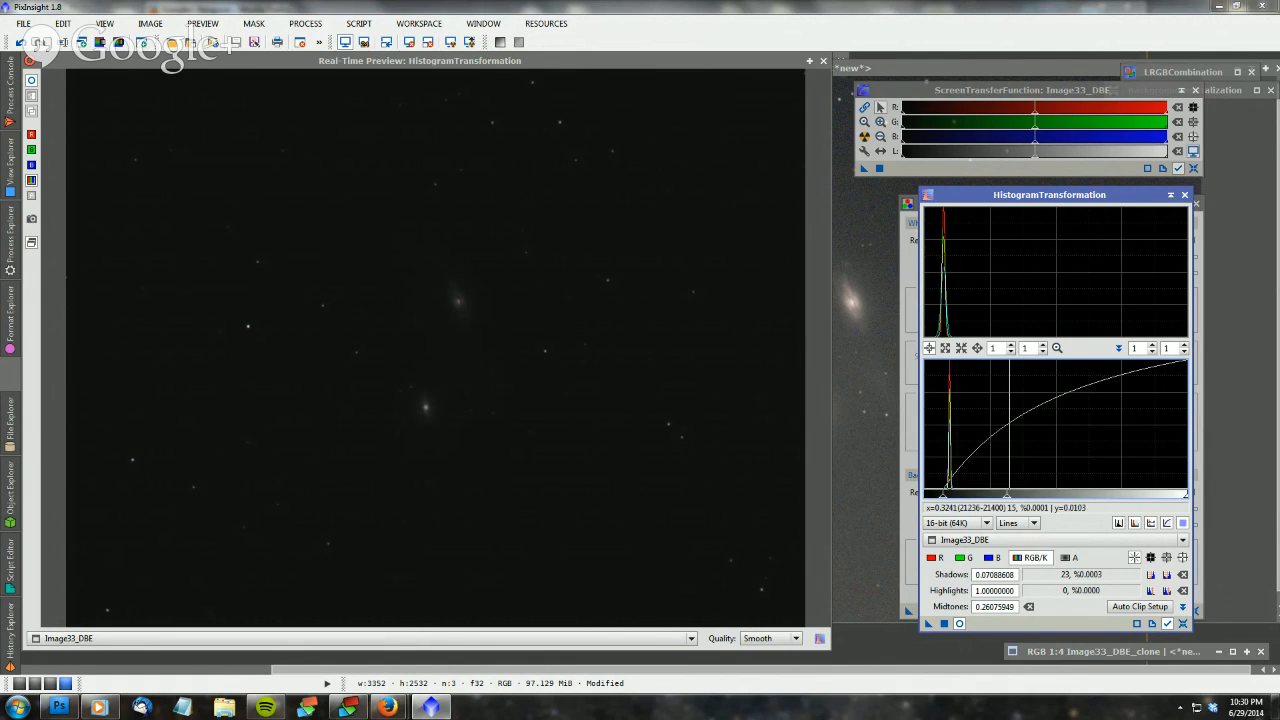
Strengthen the previewed stretch by lowering the RGB/K midtones in stages to about 0.044 and raising the shadows to about 0.076
drag(1008, 498, 966, 495)
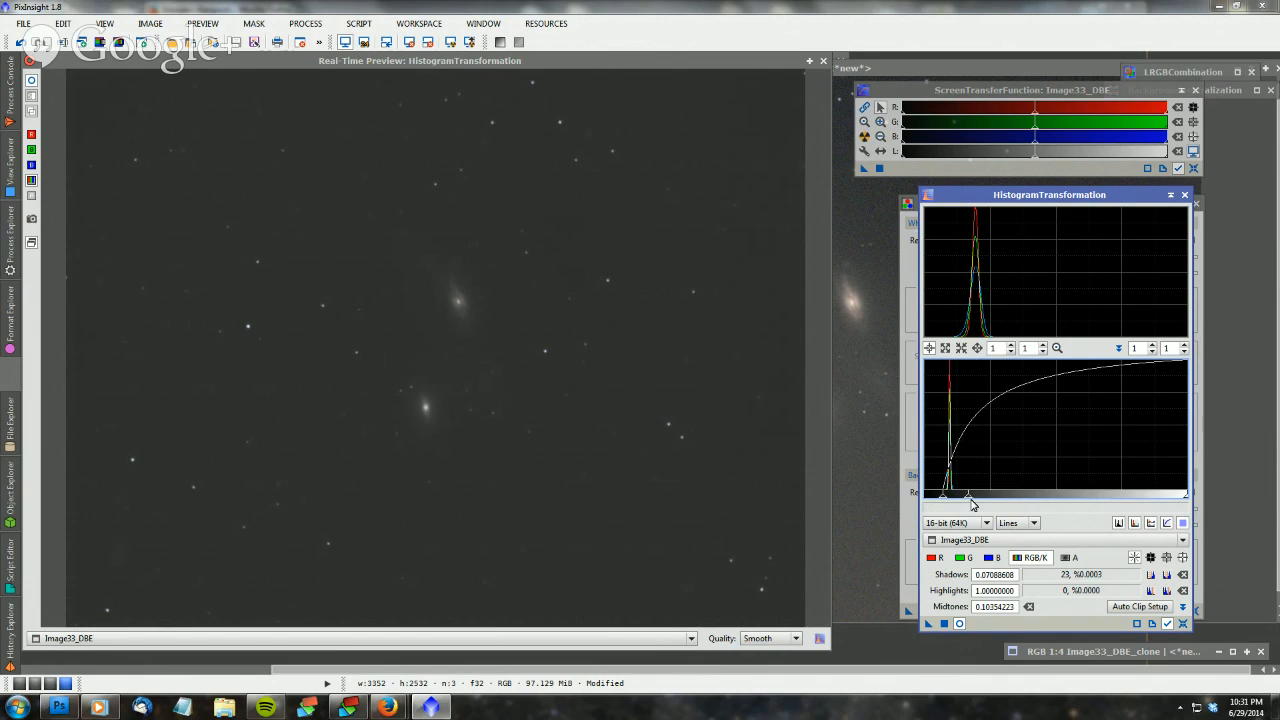
drag(966, 500, 958, 494)
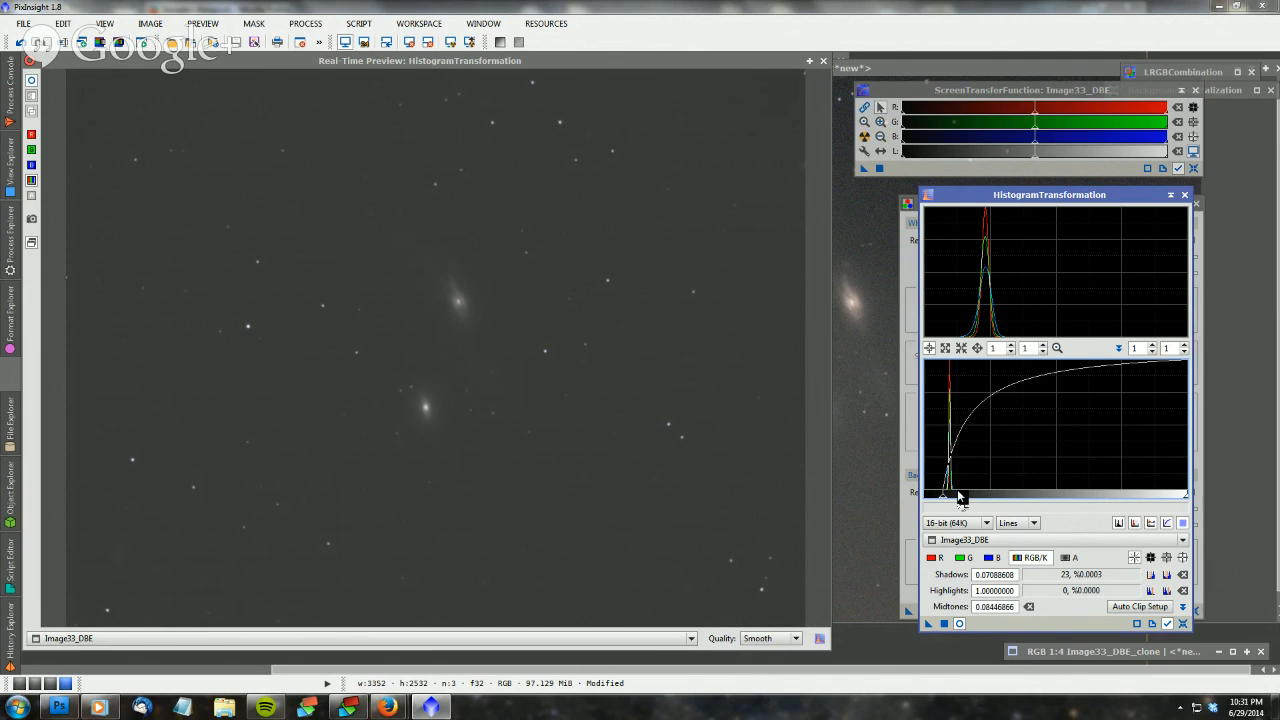
drag(960, 497, 952, 497)
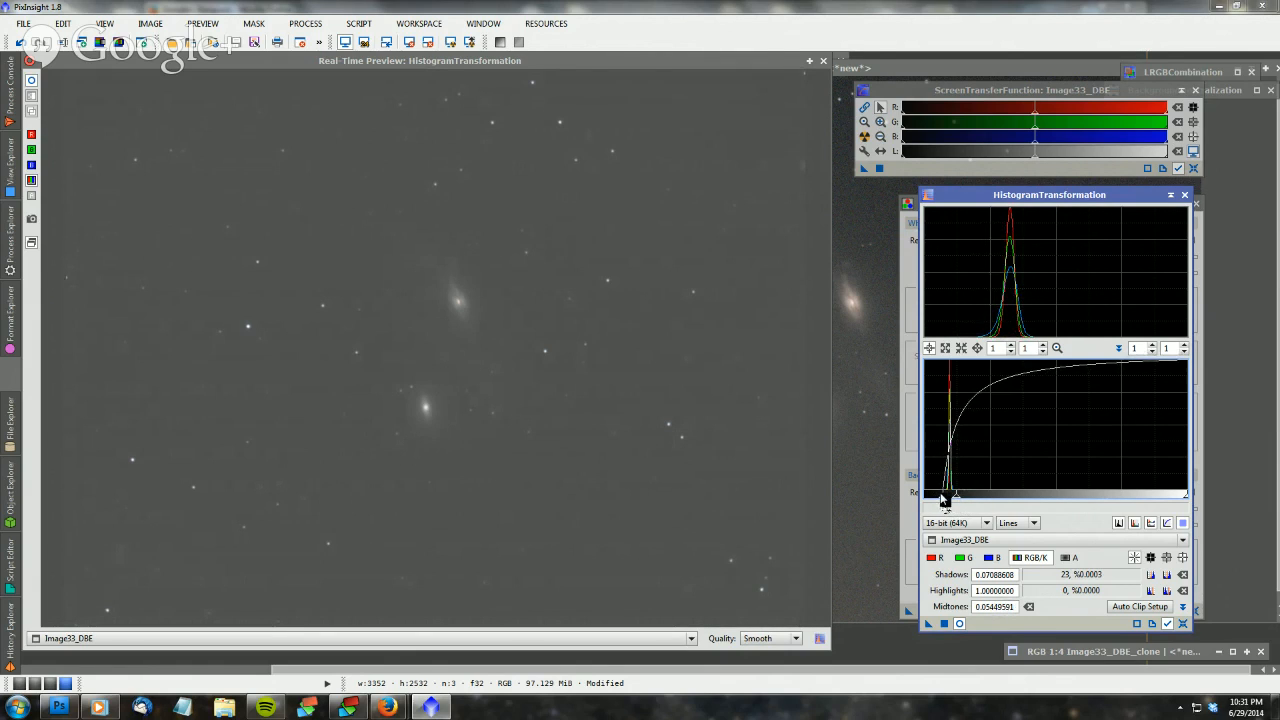
drag(940, 500, 944, 502)
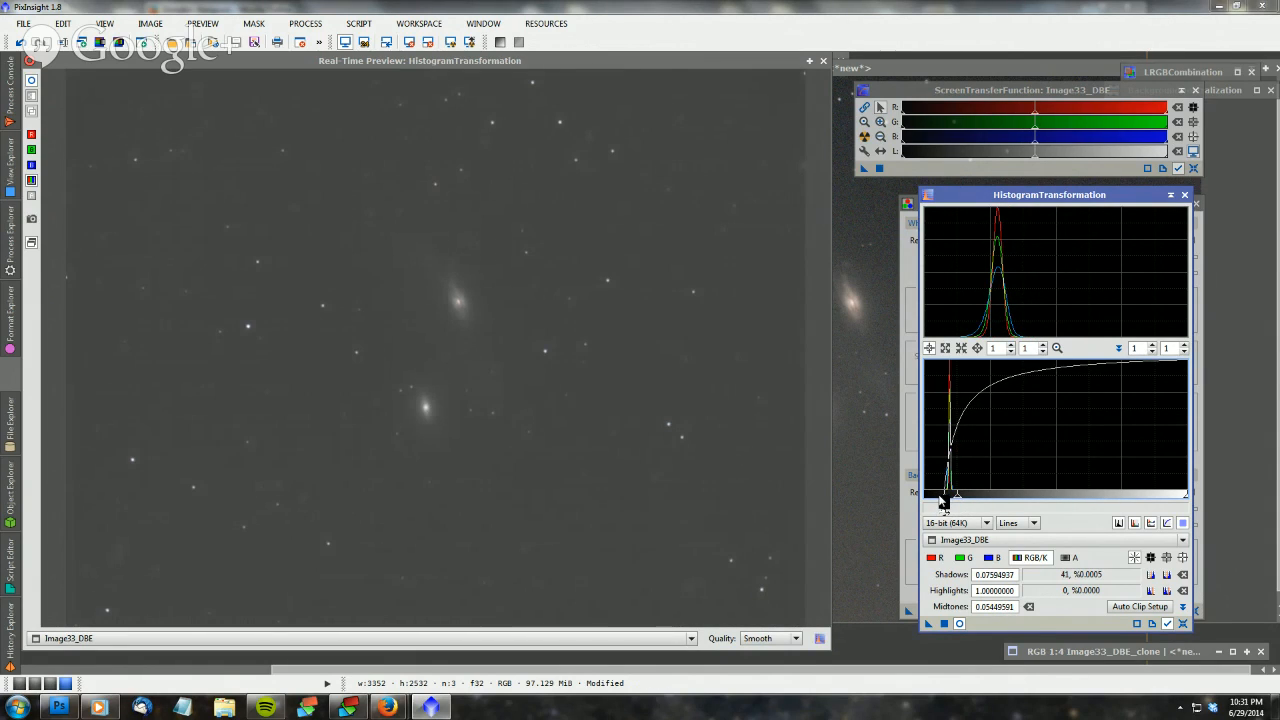
drag(954, 500, 953, 500)
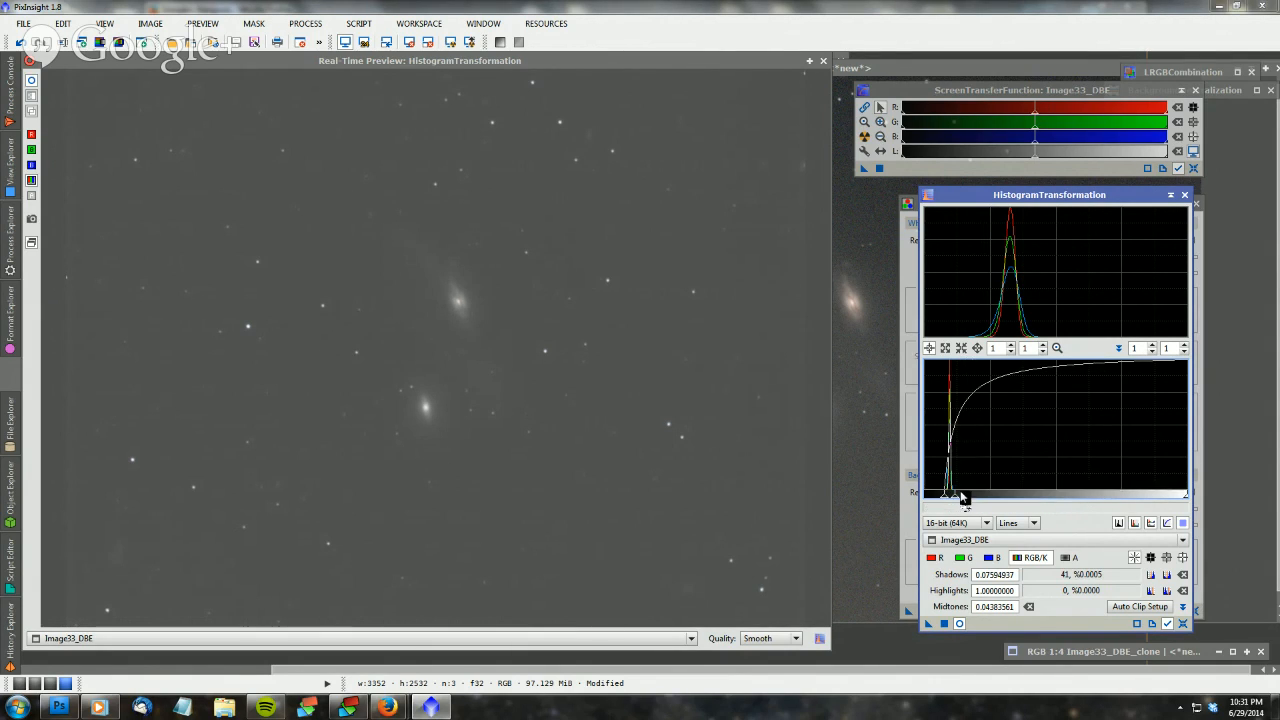
Raise the RGB/K midtones to about 0.064, close the real-time preview, and apply the HistogramTransformation to Image33_DBE
scroll(965, 470, up, 2)
scroll(1010, 460, down, 2)
scroll(1005, 465, up, 2)
scroll(1010, 440, up, 3)
scroll(1072, 470, up, 1)
drag(1086, 487, 1122, 487)
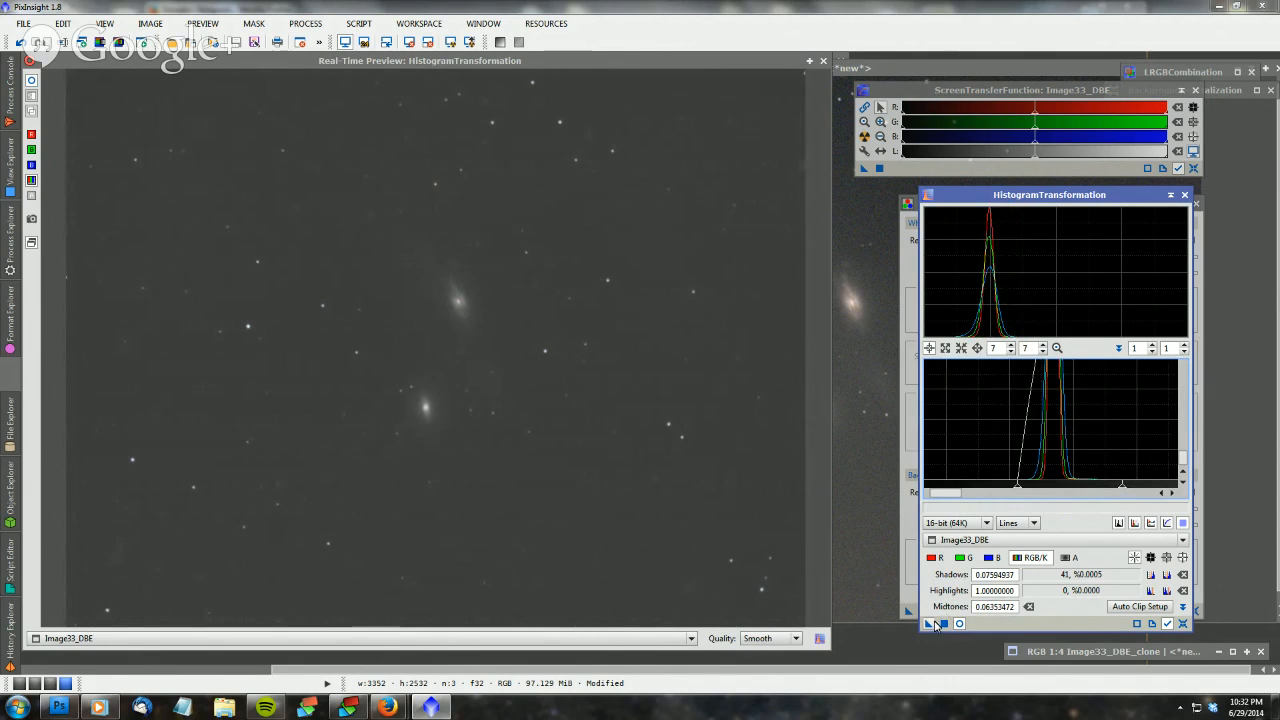
click(822, 62)
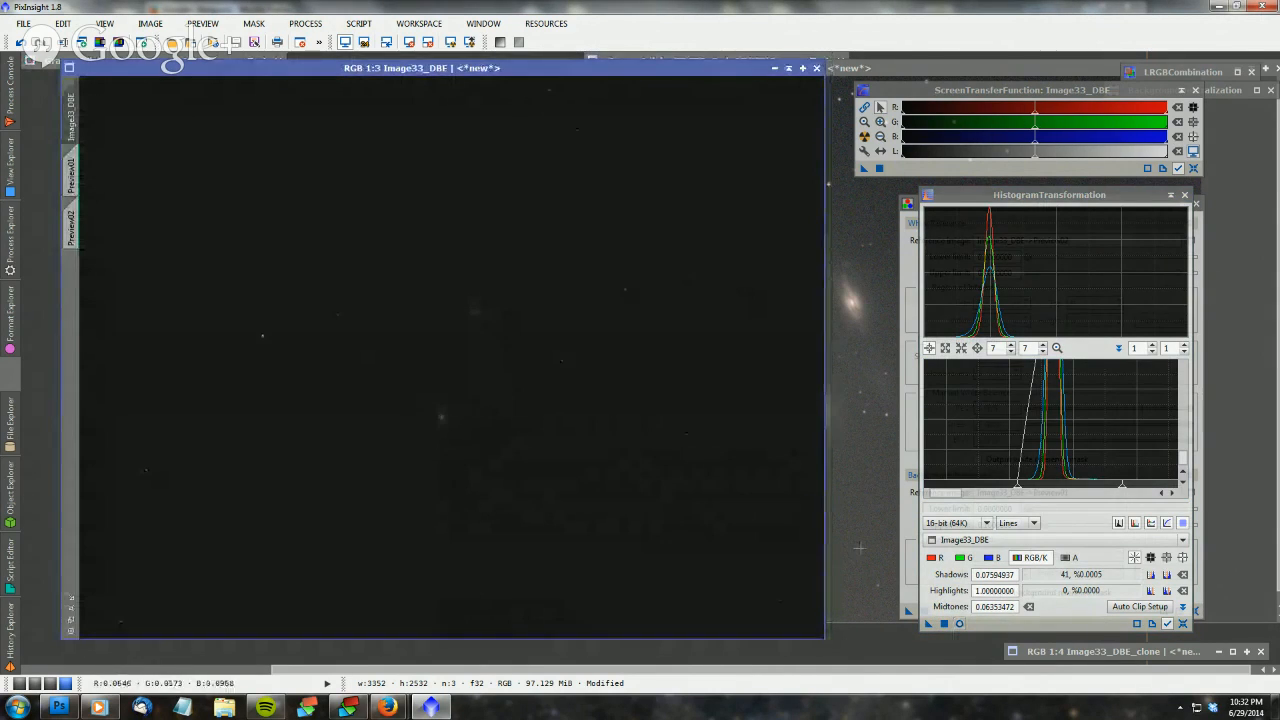
drag(929, 626, 731, 480)
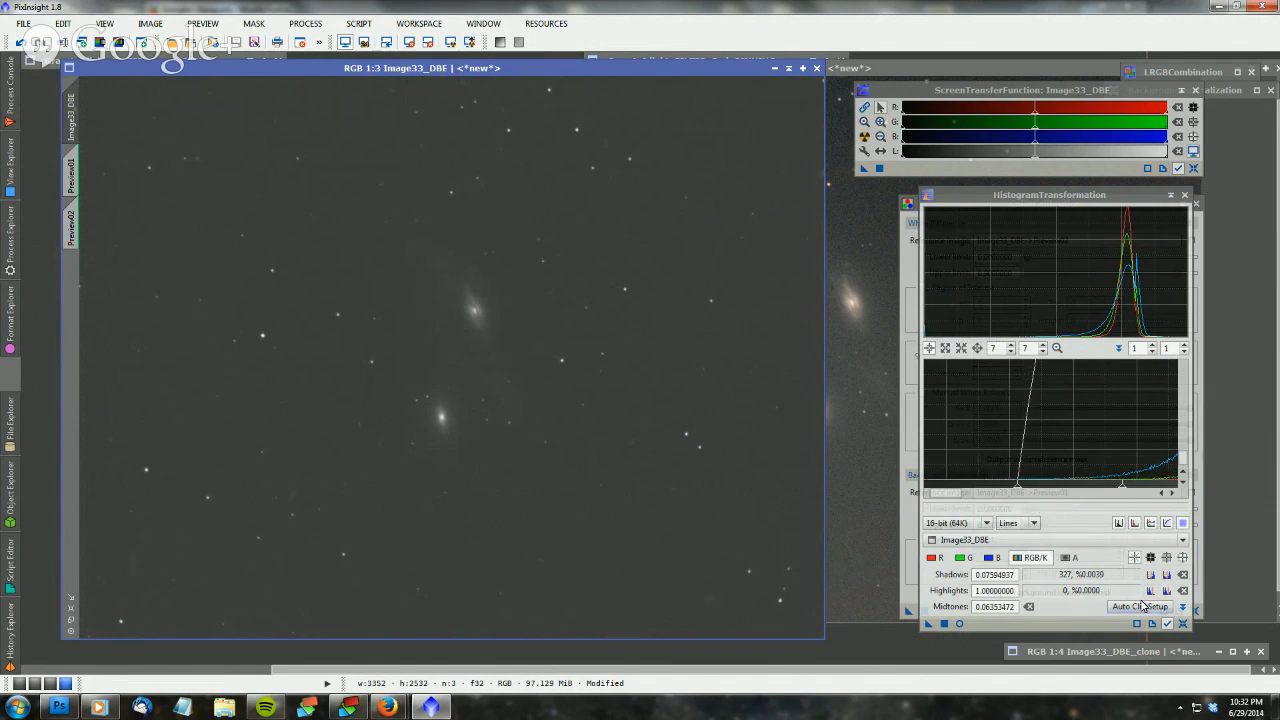
Reset HistogramTransformation and preview a second stretch on Image33_DBE, moving the RGB/K midtones to about 0.220 and back up to about 0.504
click(1182, 624)
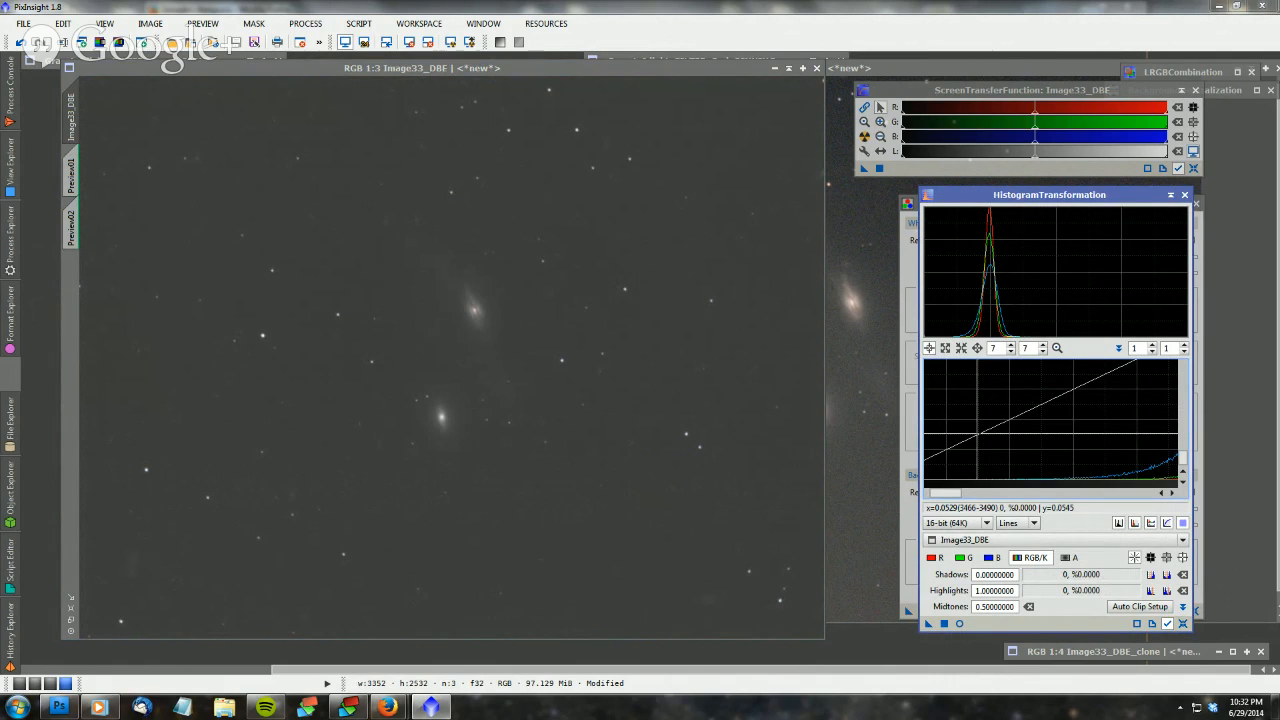
scroll(977, 433, up, 6)
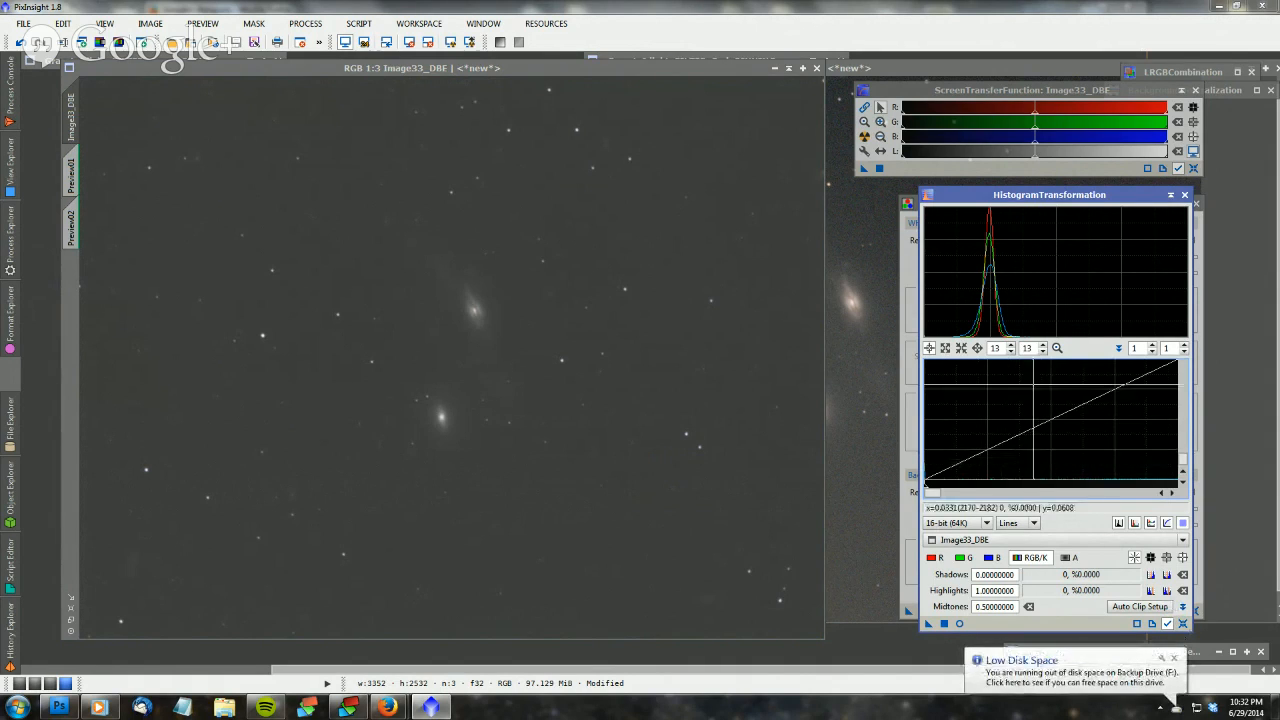
click(1056, 348)
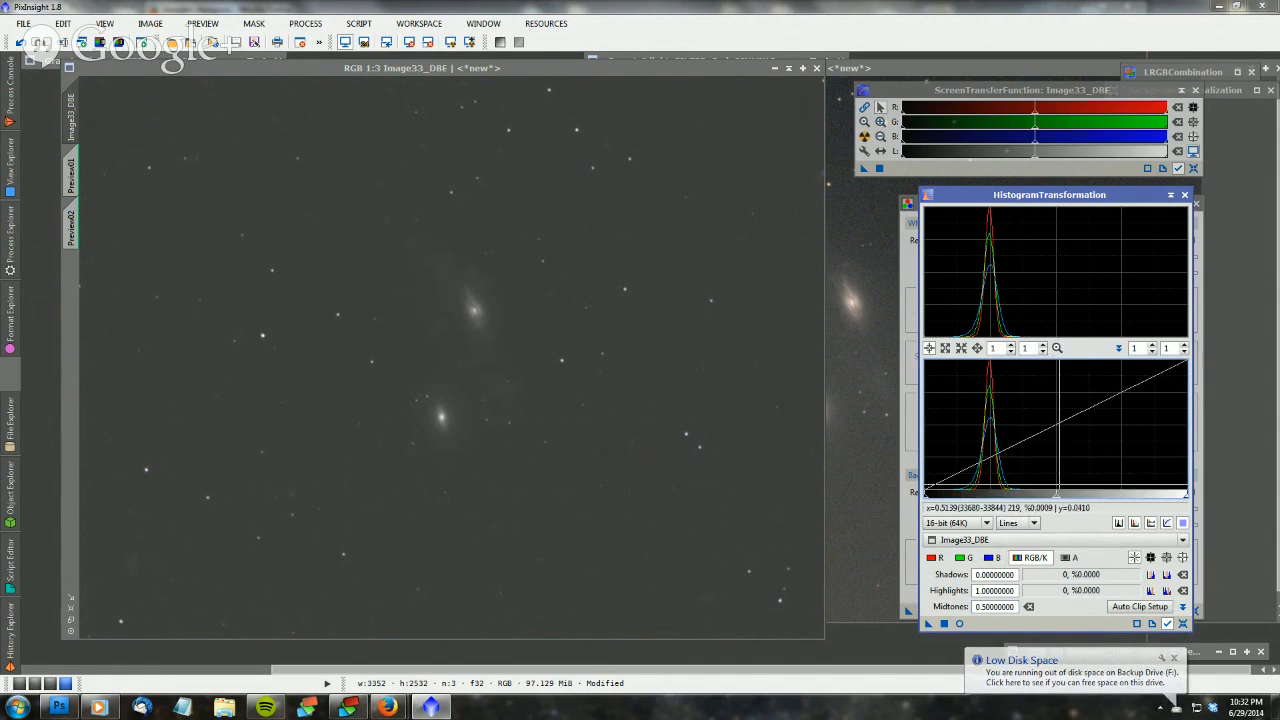
drag(1055, 497, 980, 496)
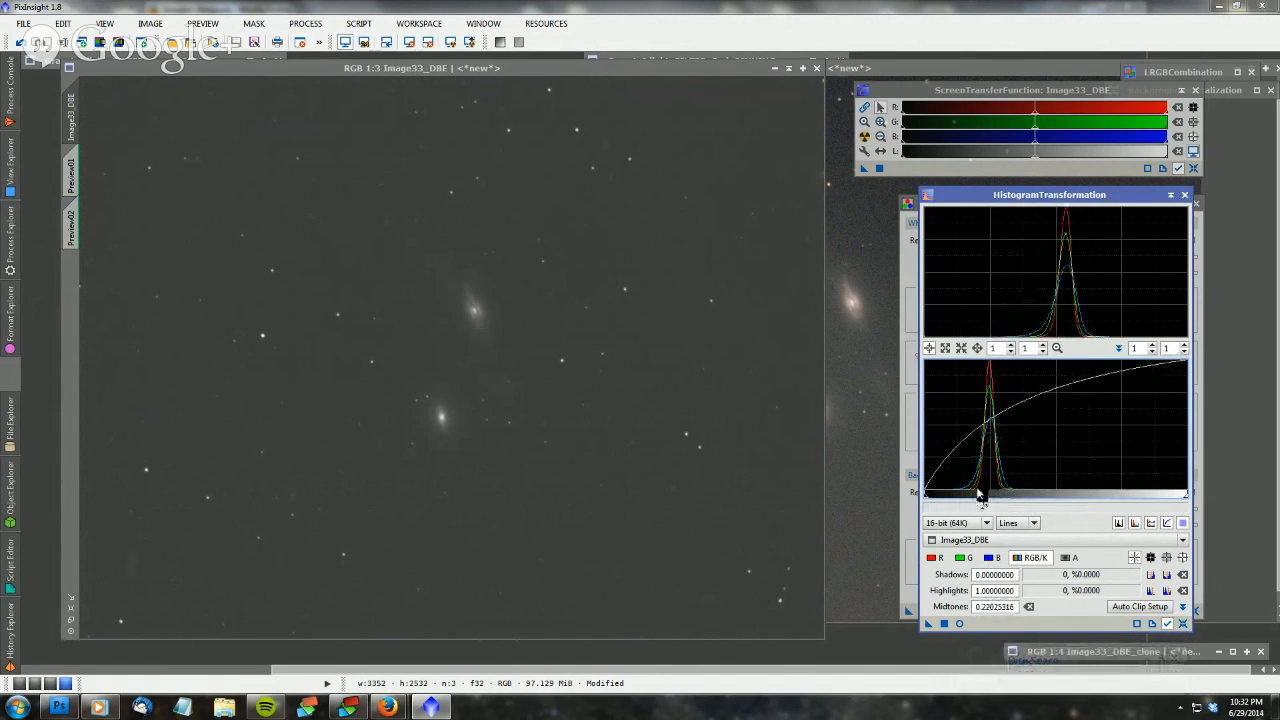
click(959, 623)
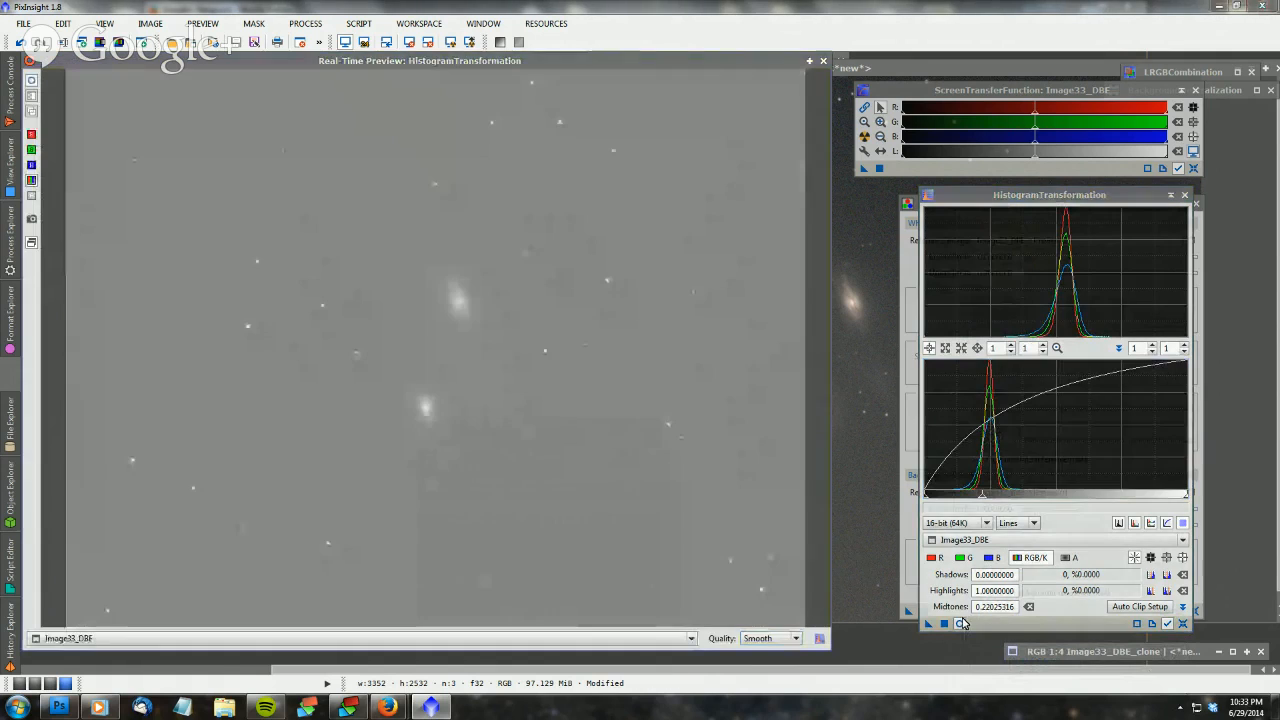
drag(983, 497, 1057, 497)
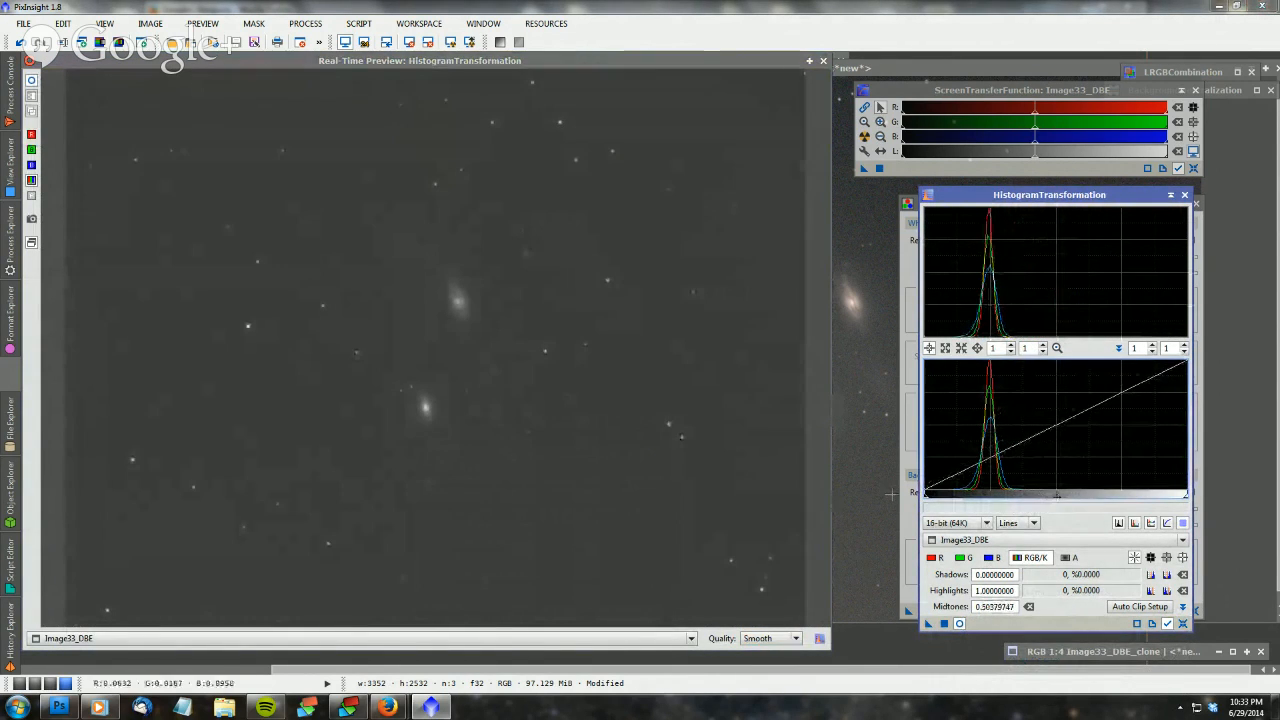
Shape the previewed second stretch by raising the RGB/K shadows in stages to about 0.159 and lowering the midtones to about 0.279
drag(926, 497, 950, 500)
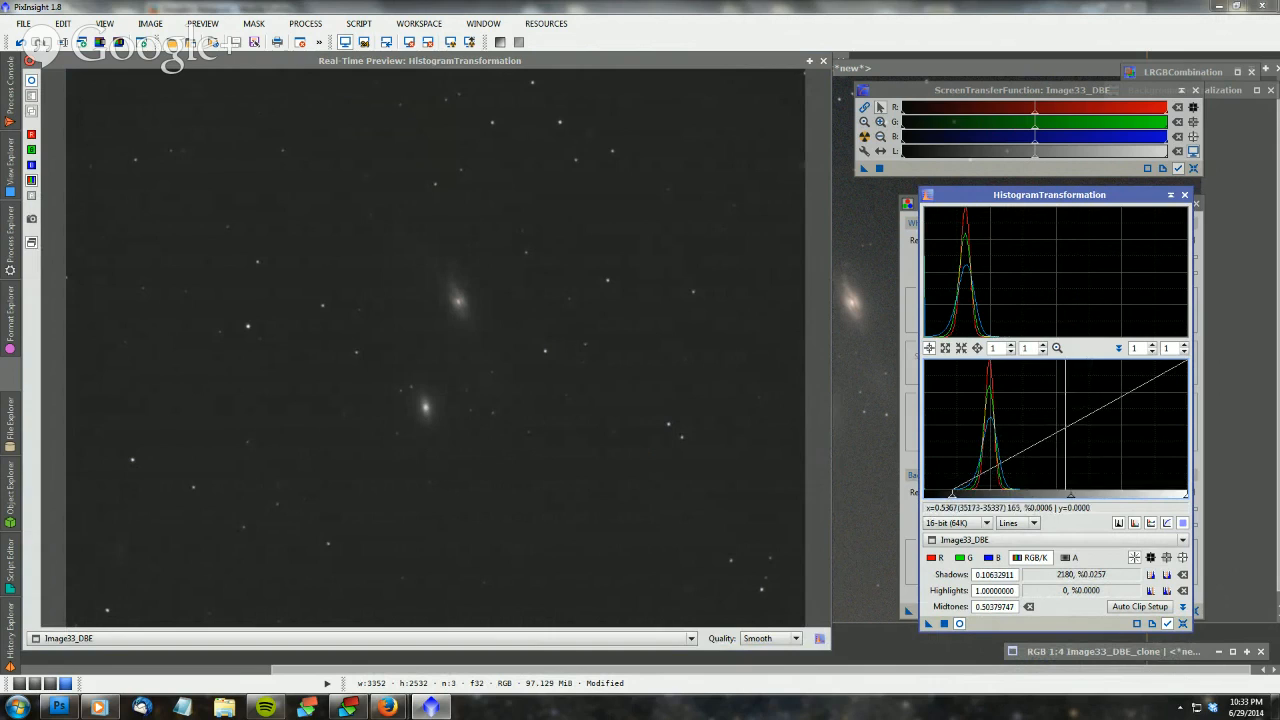
drag(1068, 498, 1035, 501)
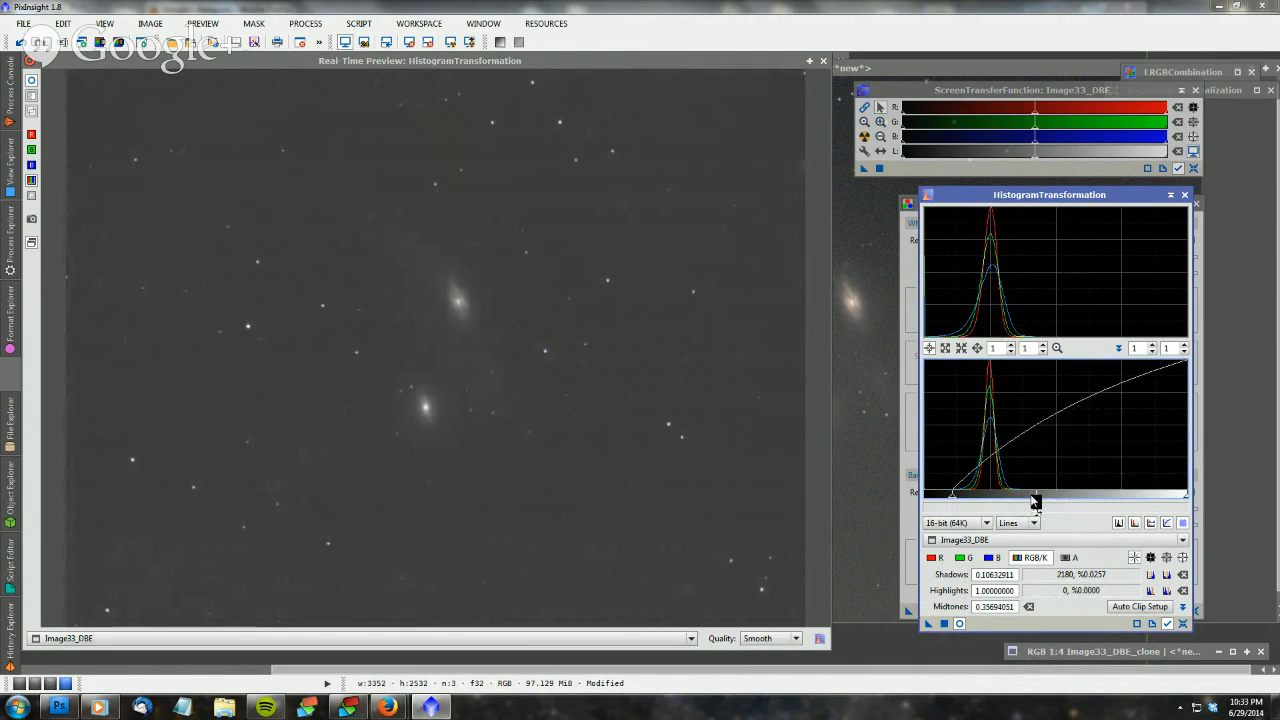
drag(1035, 501, 1031, 501)
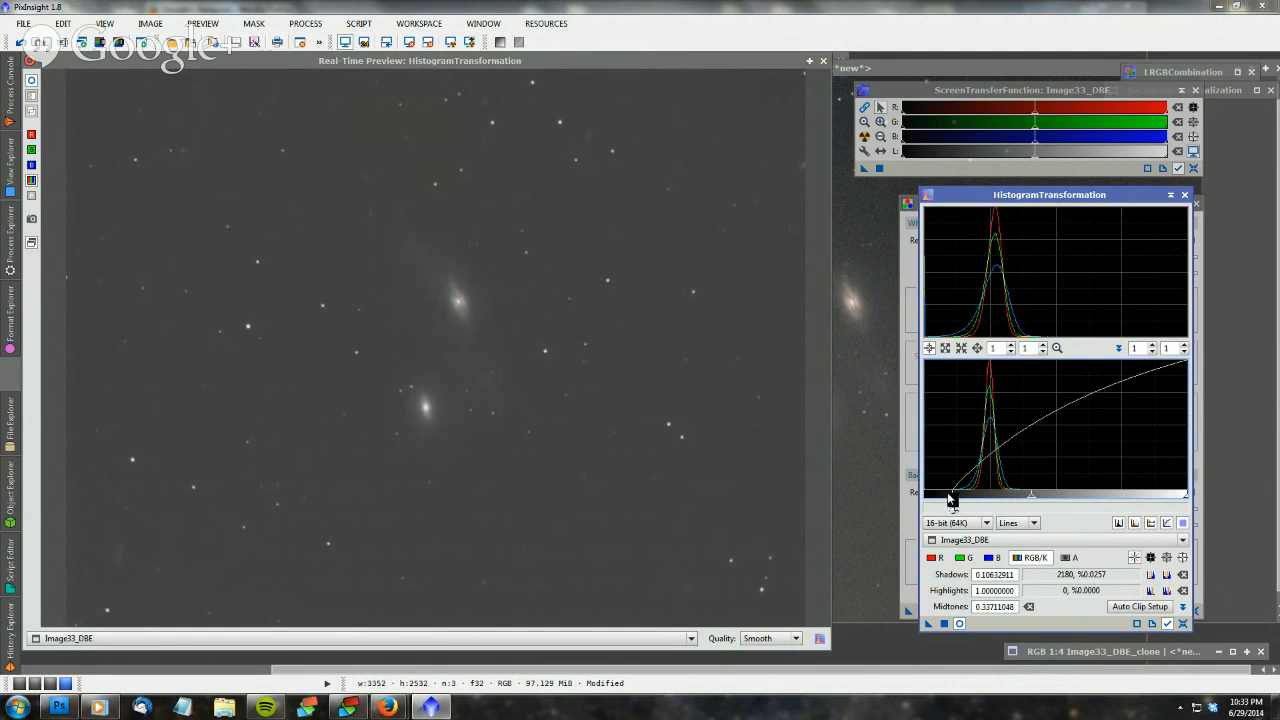
drag(951, 500, 992, 502)
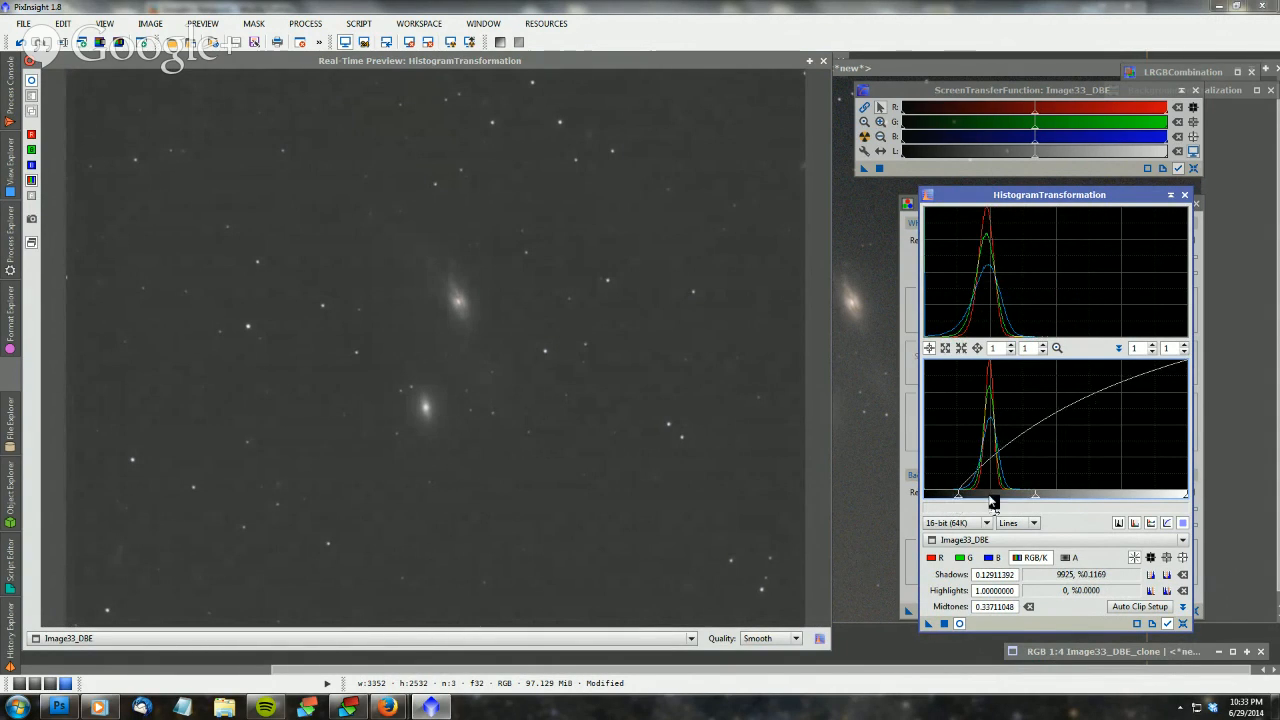
drag(1034, 500, 1021, 499)
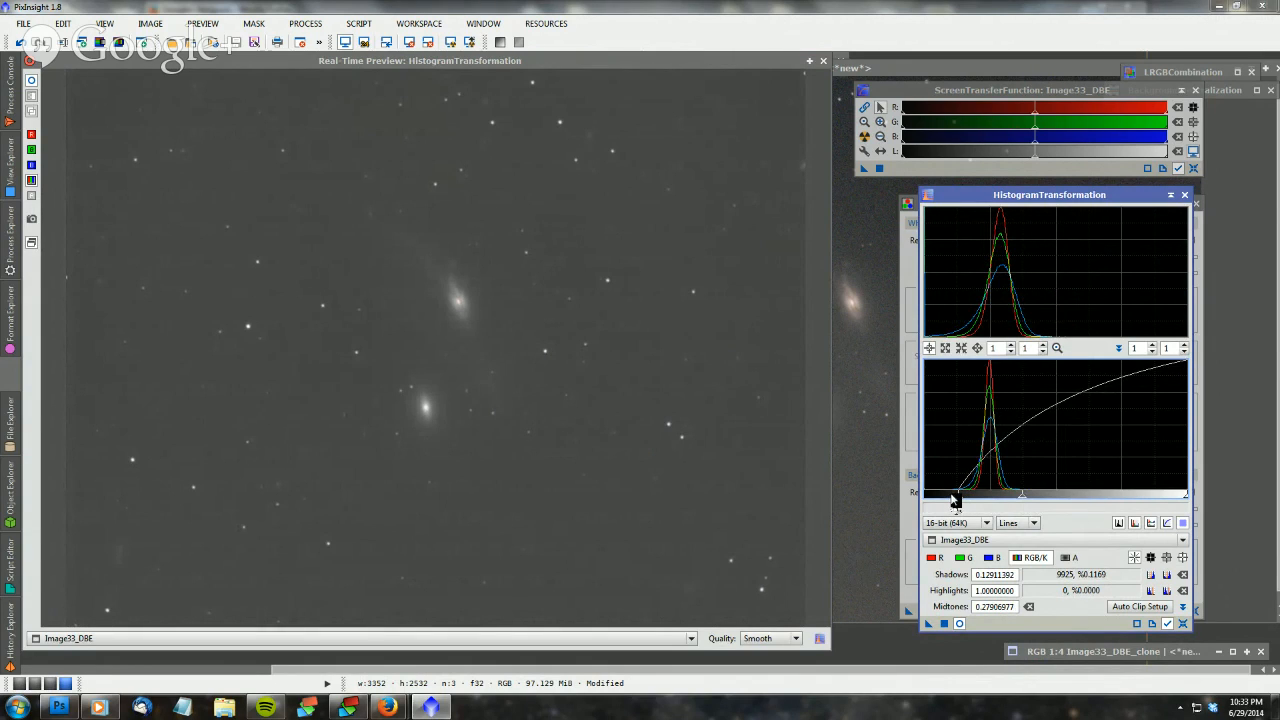
drag(955, 500, 965, 500)
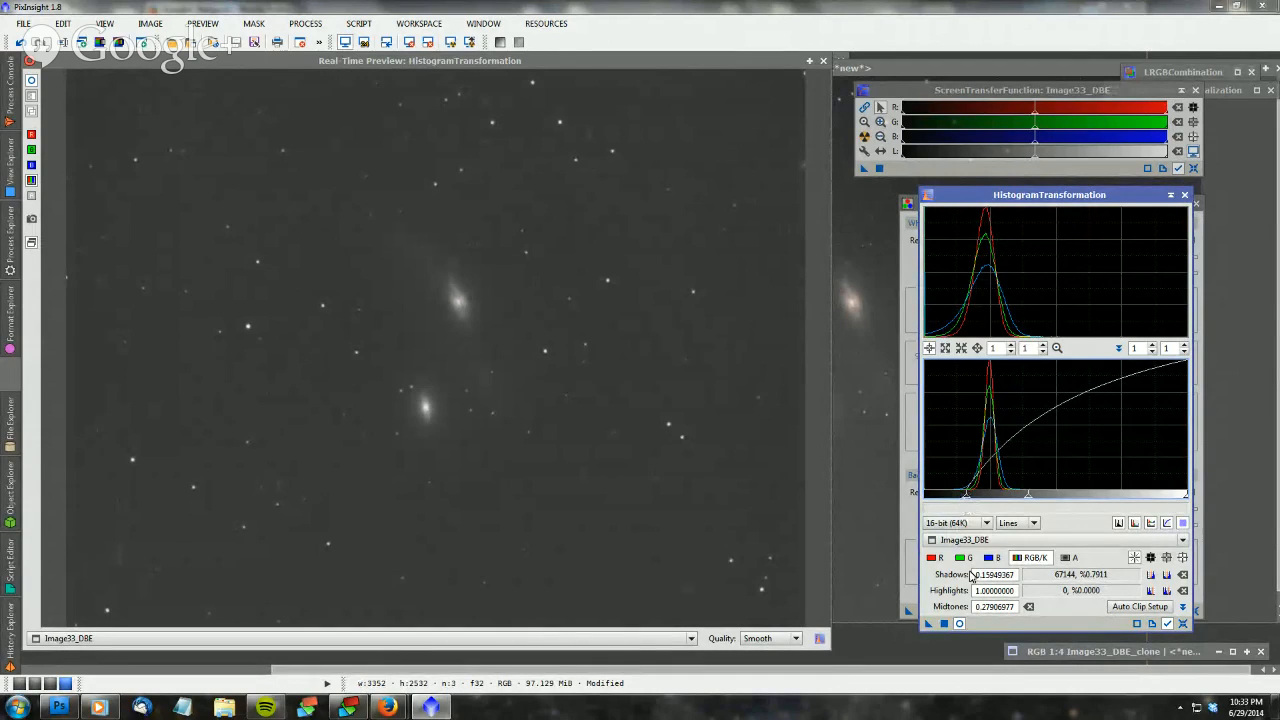
Close the real-time preview and apply the second HistogramTransformation stretch to Image33_DBE
click(944, 624)
click(823, 61)
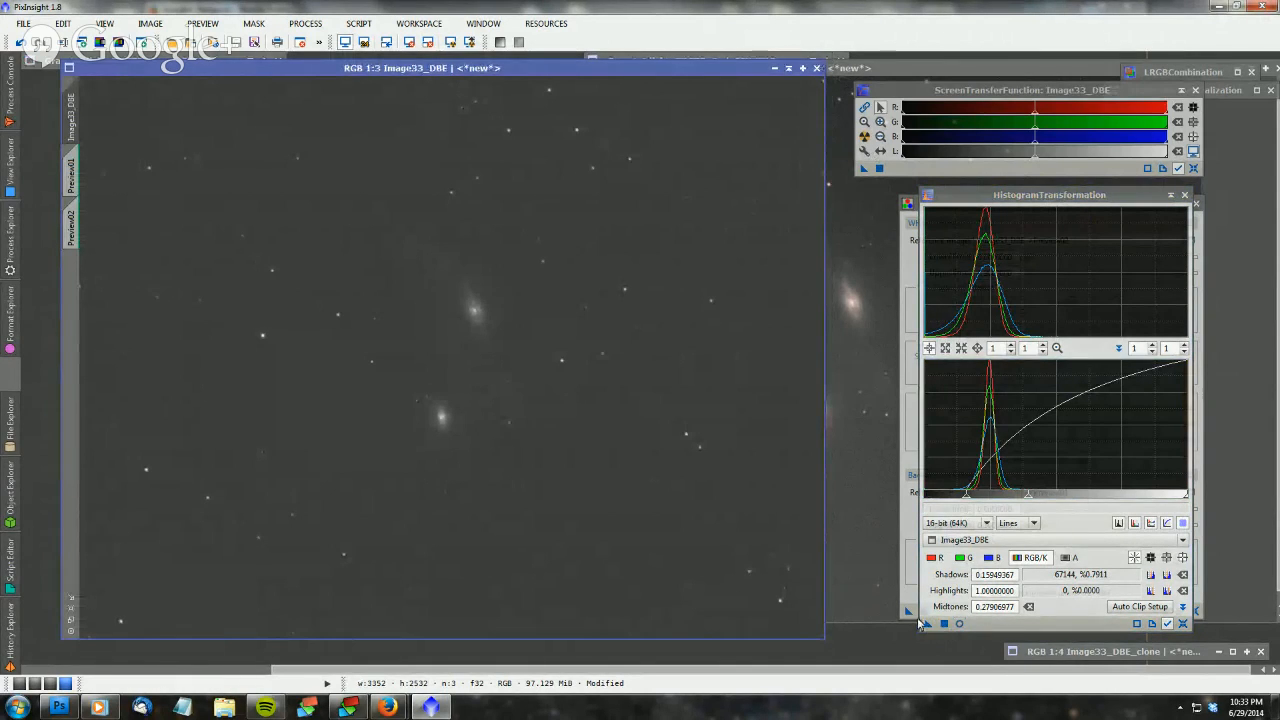
drag(927, 623, 607, 453)
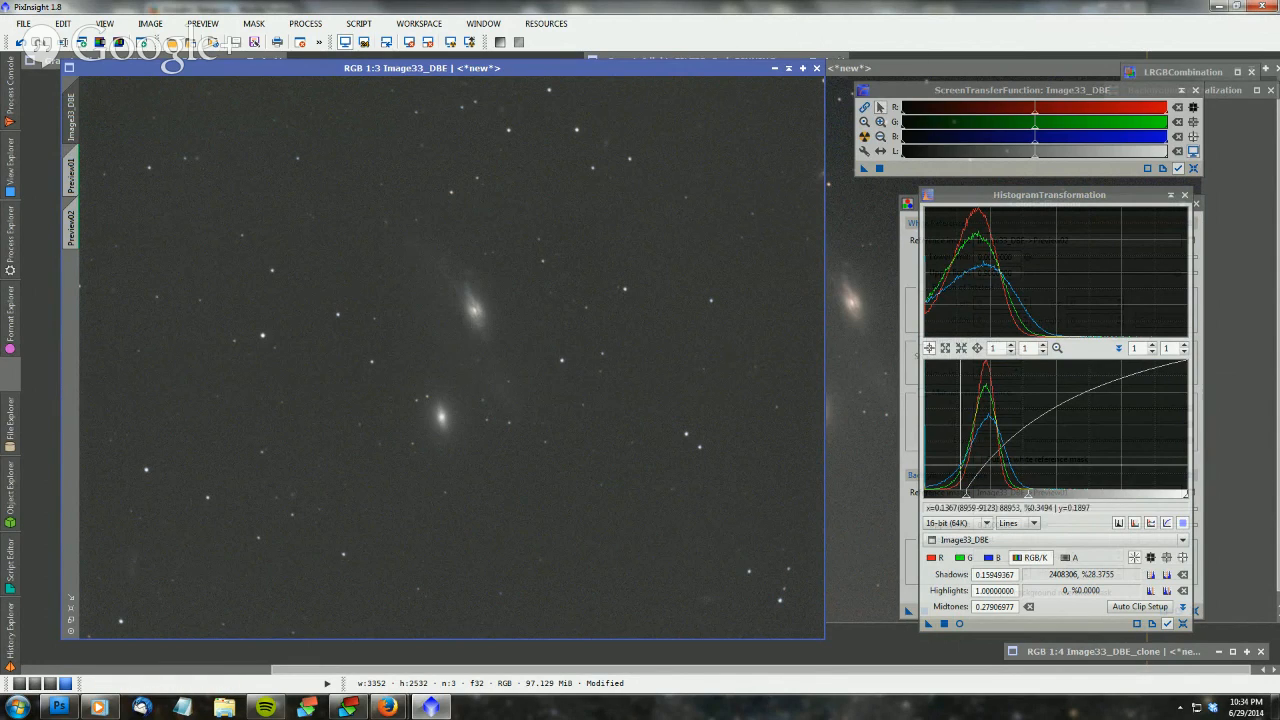
Reset HistogramTransformation, raise the RGB/K midtones to about 0.587 in a new real-time preview, and apply this darkening to Image33_DBE
click(1183, 624)
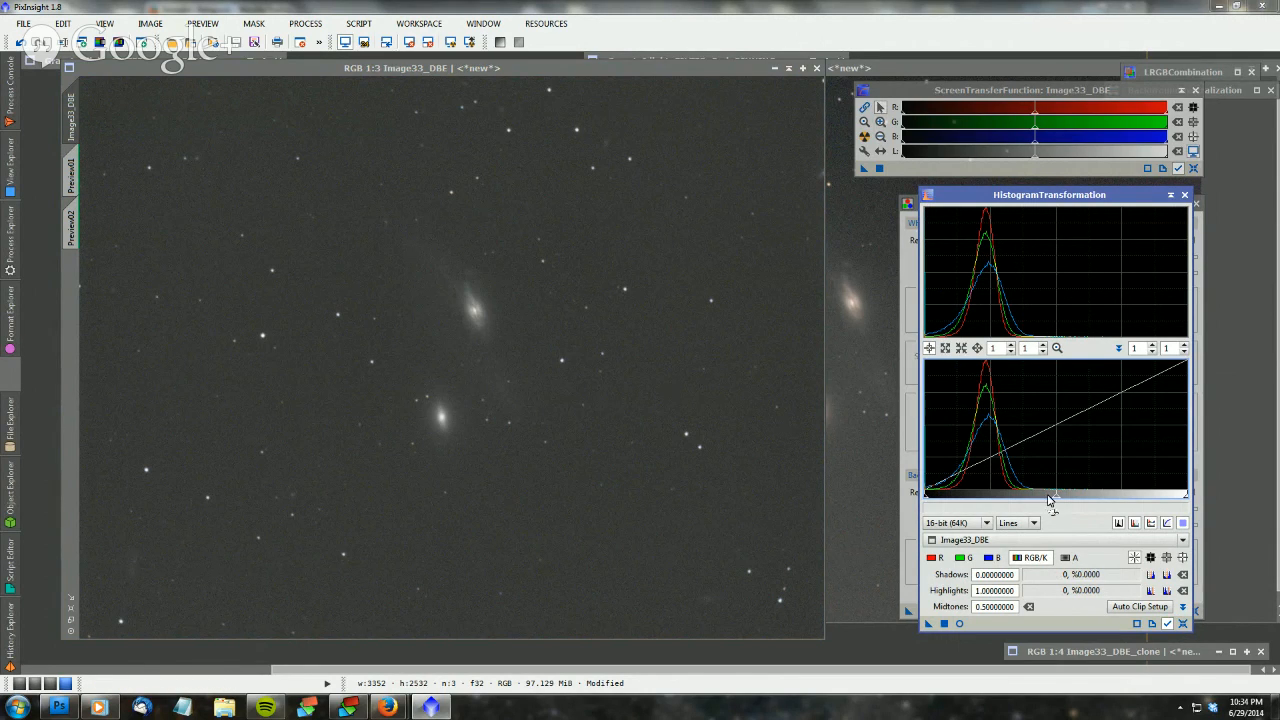
click(959, 624)
drag(1056, 497, 1075, 497)
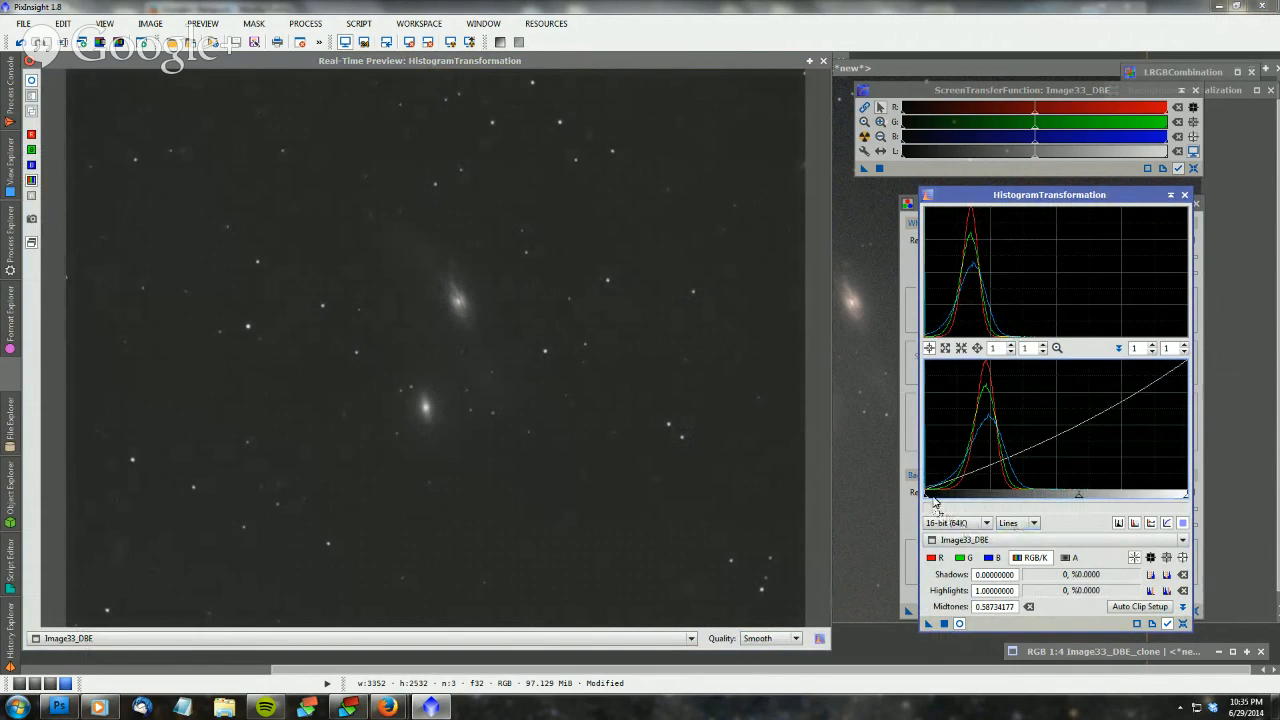
drag(1188, 497, 1188, 497)
click(946, 624)
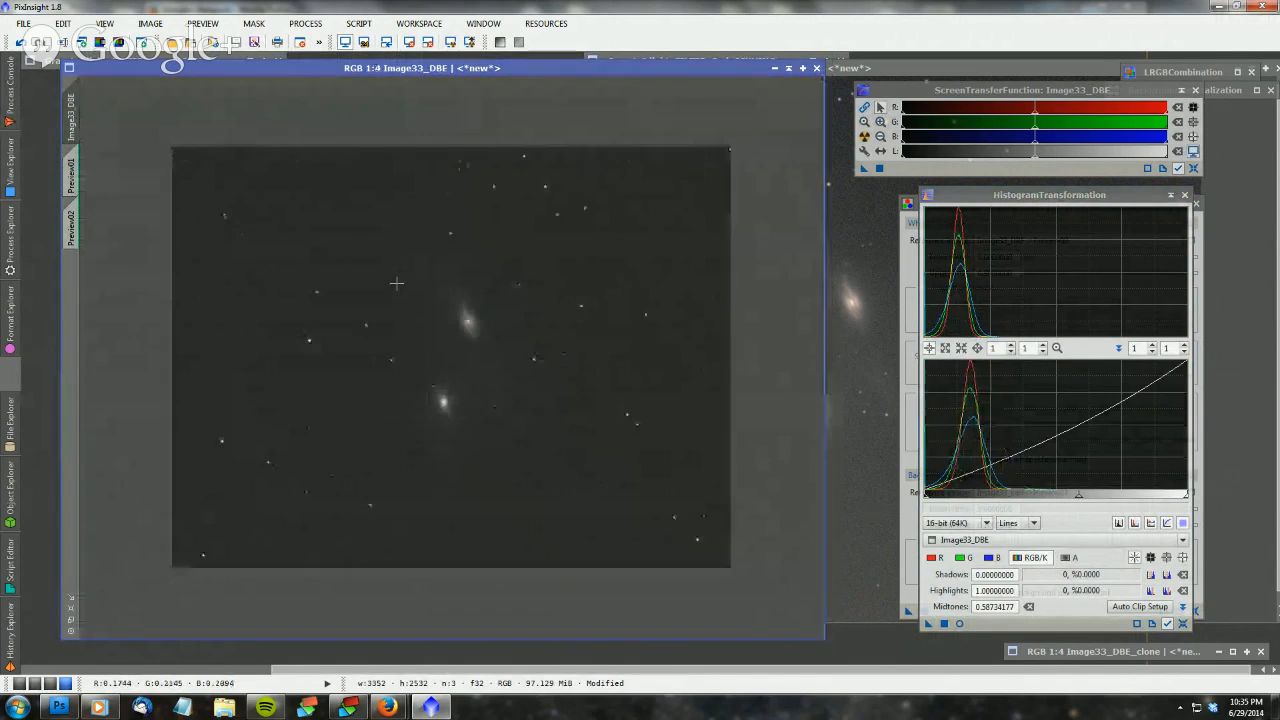
Check the stretched galaxies in Image33_DBE up close and open the ColorSaturation process
key(ctrl+plus)
scroll(397, 283, up, 1)
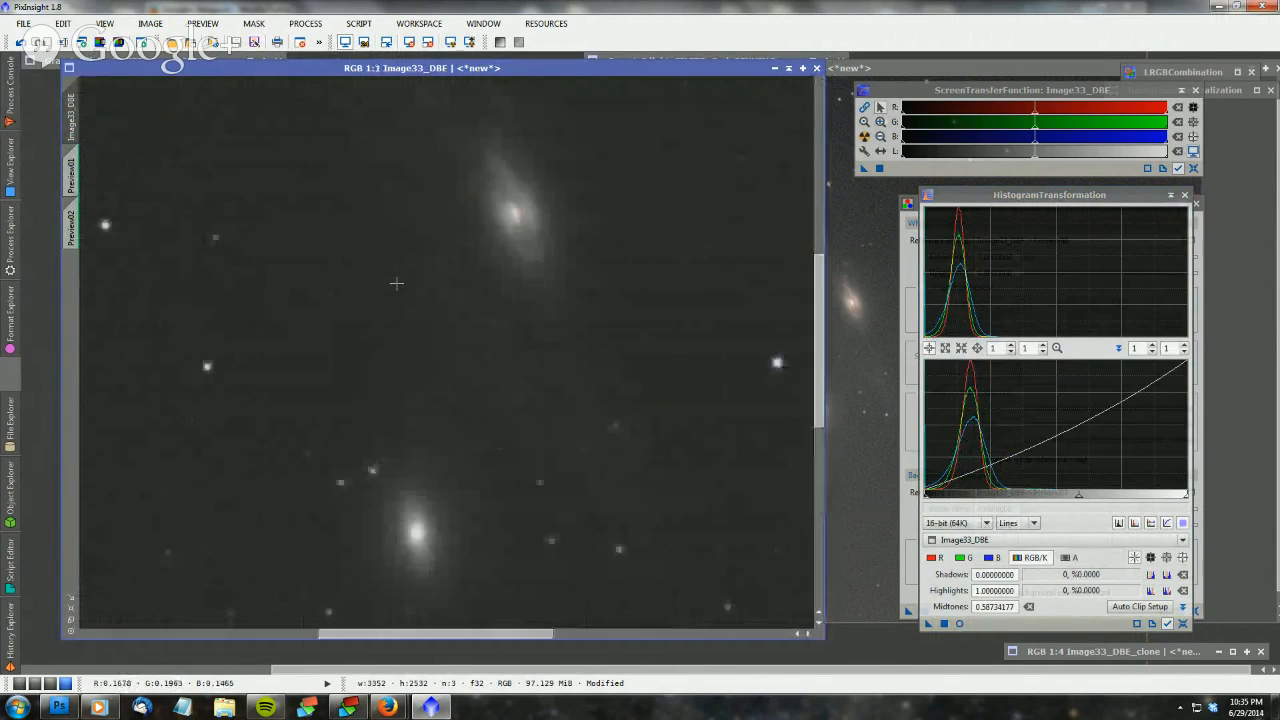
scroll(397, 283, down, 2)
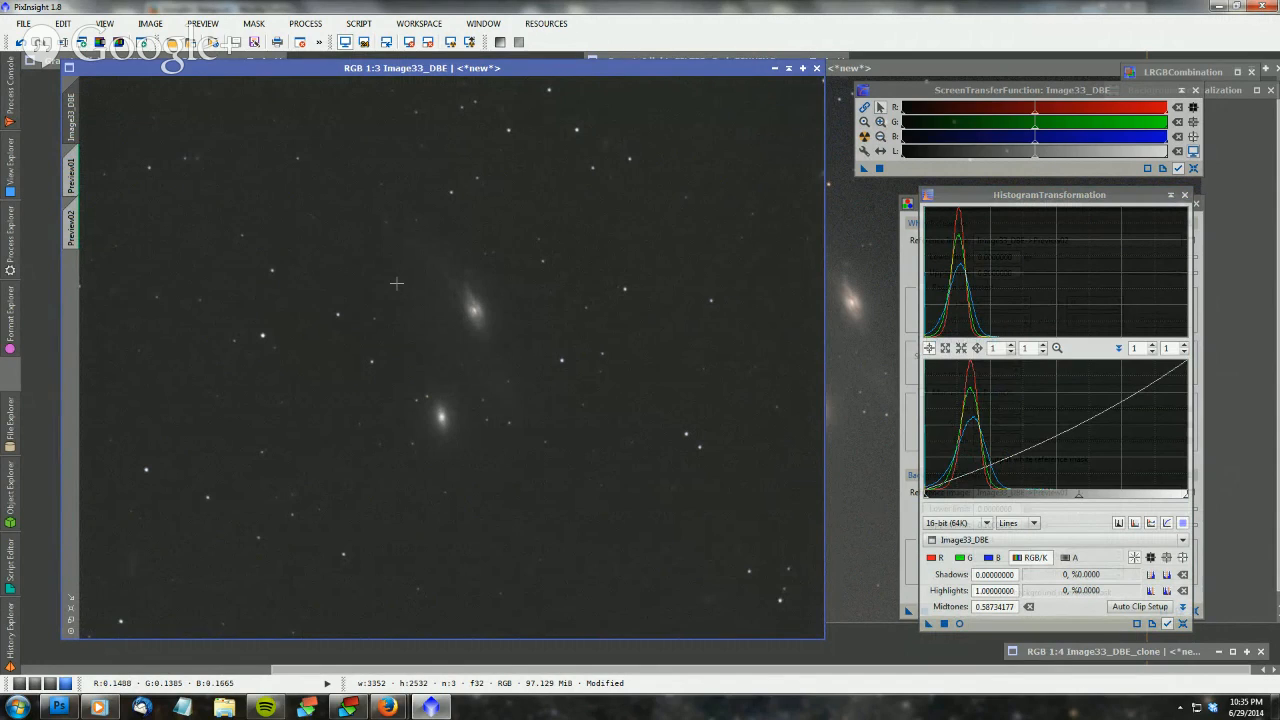
scroll(397, 283, up, 1)
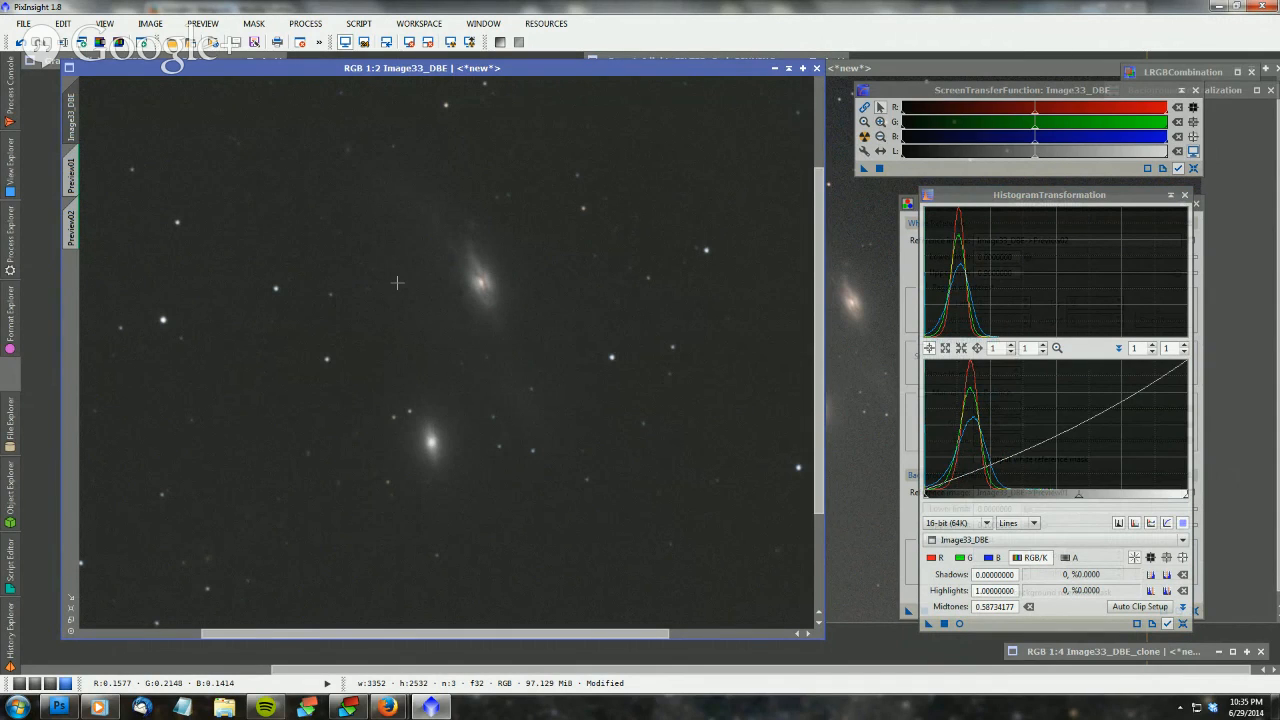
click(5, 237)
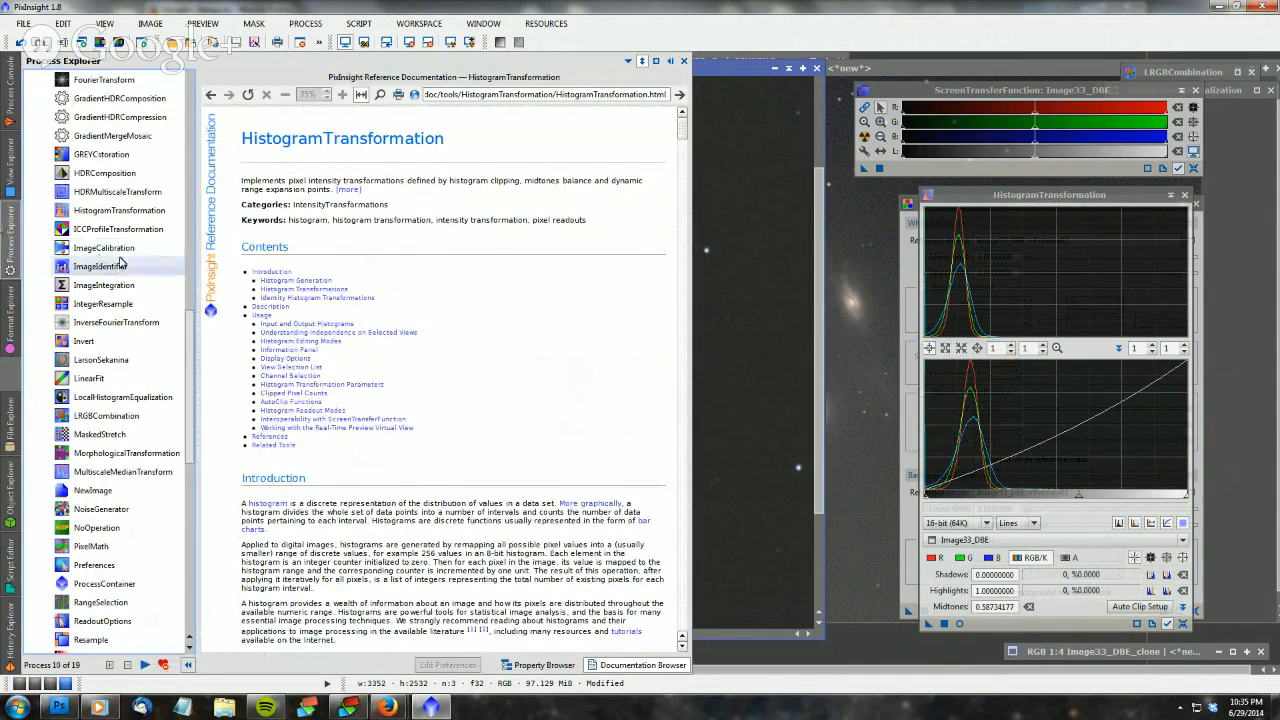
scroll(120, 263, up, 1)
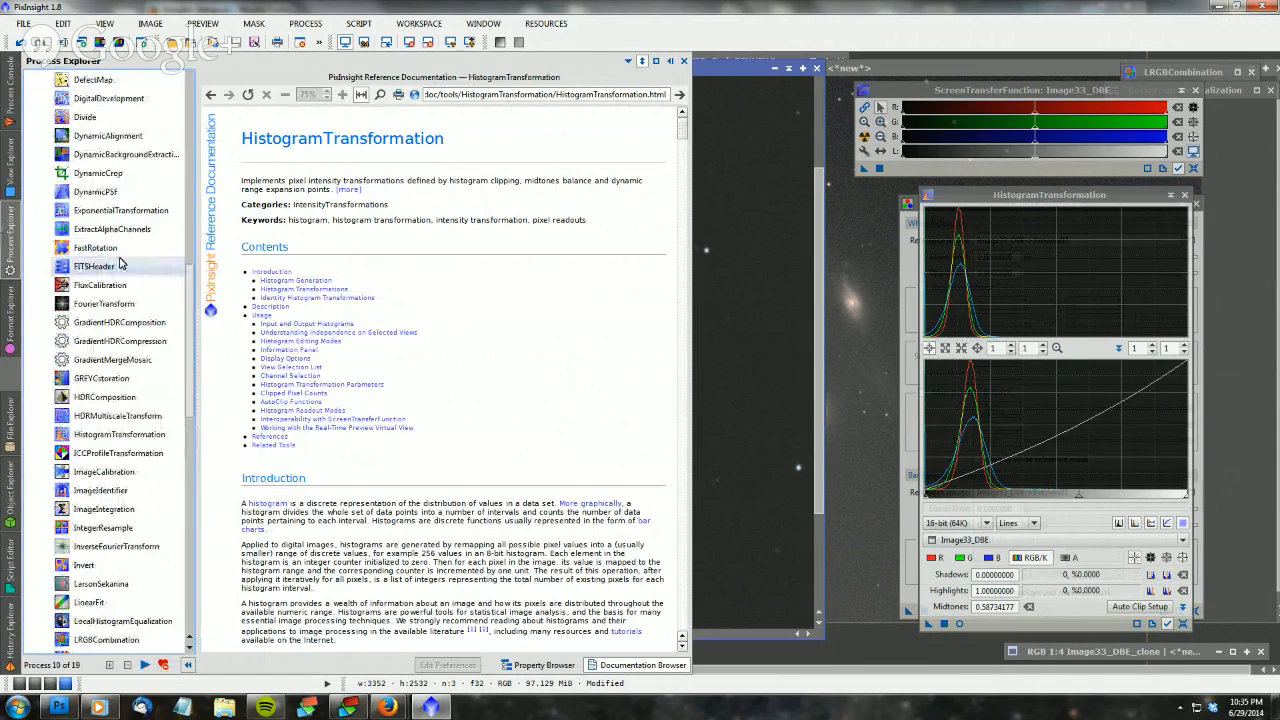
scroll(120, 335, down, 8)
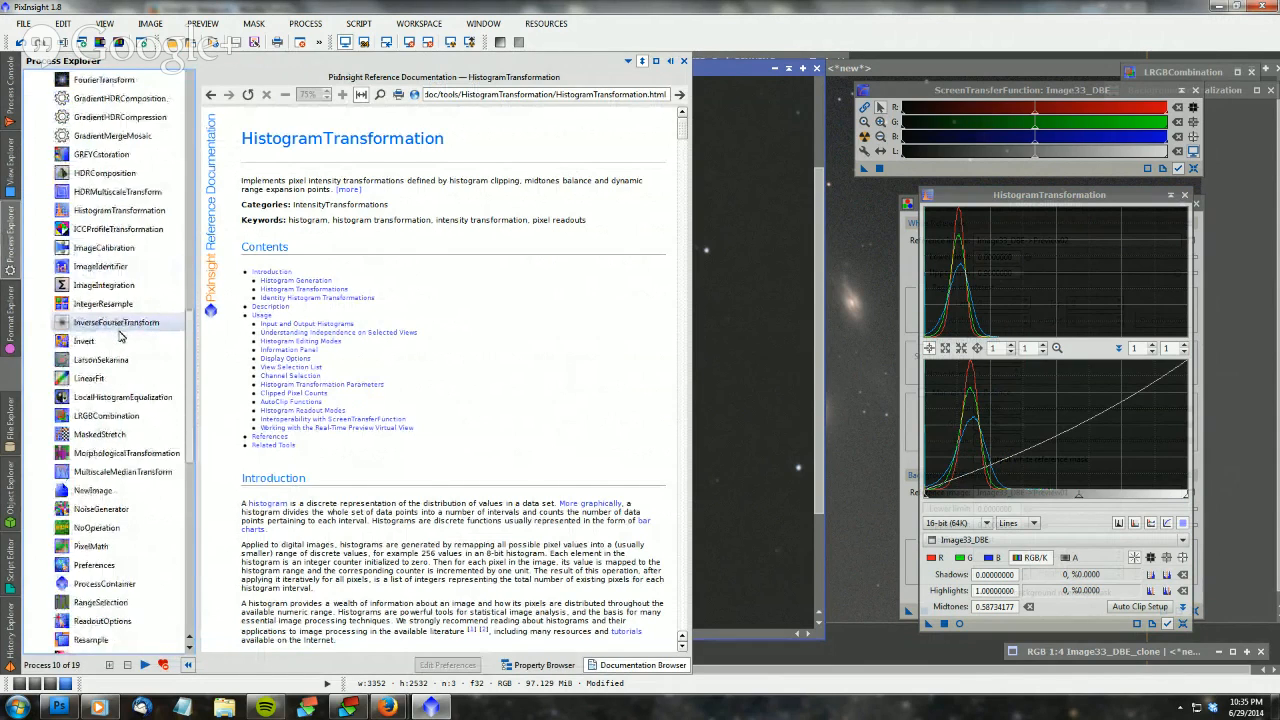
scroll(119, 336, down, 5)
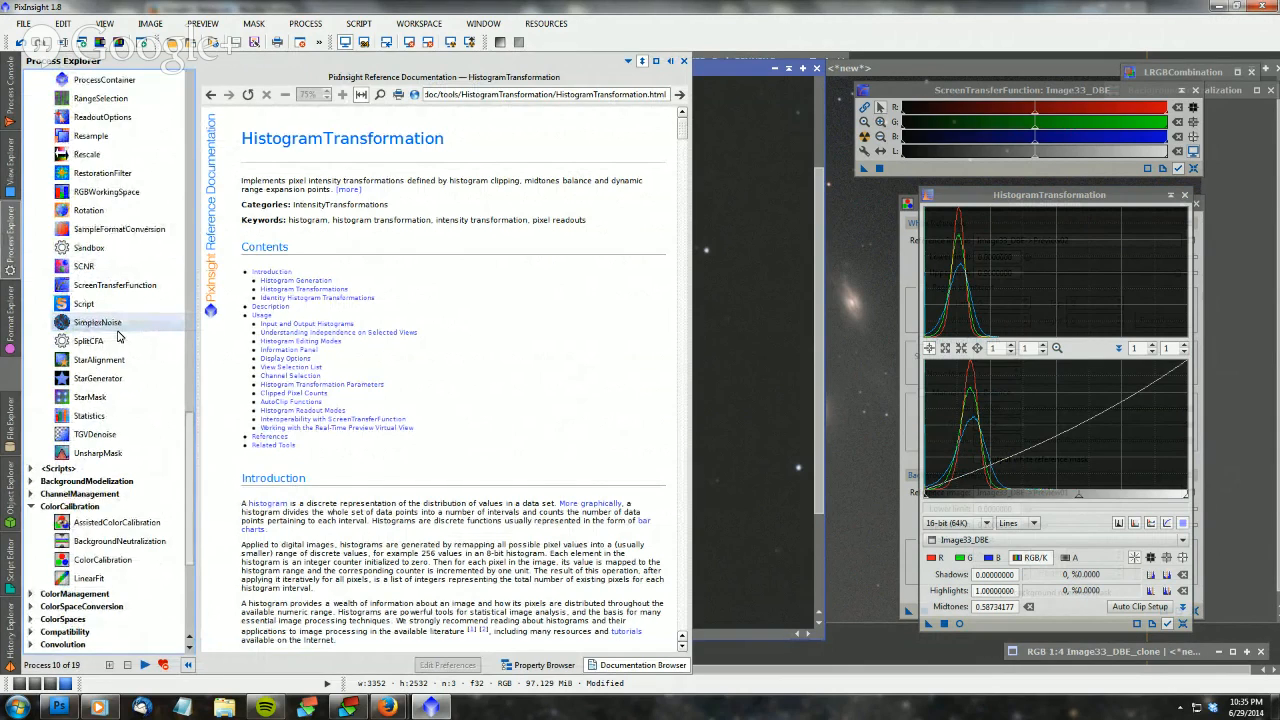
scroll(107, 405, up, 9)
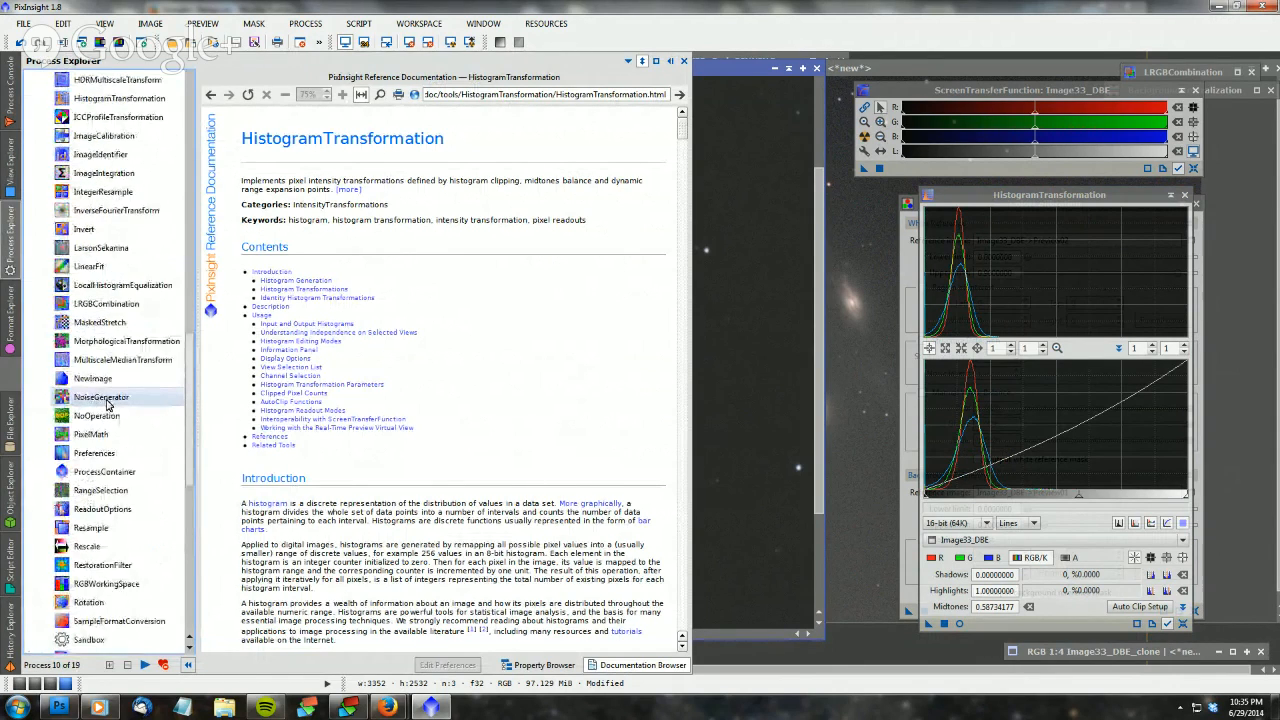
scroll(107, 400, up, 8)
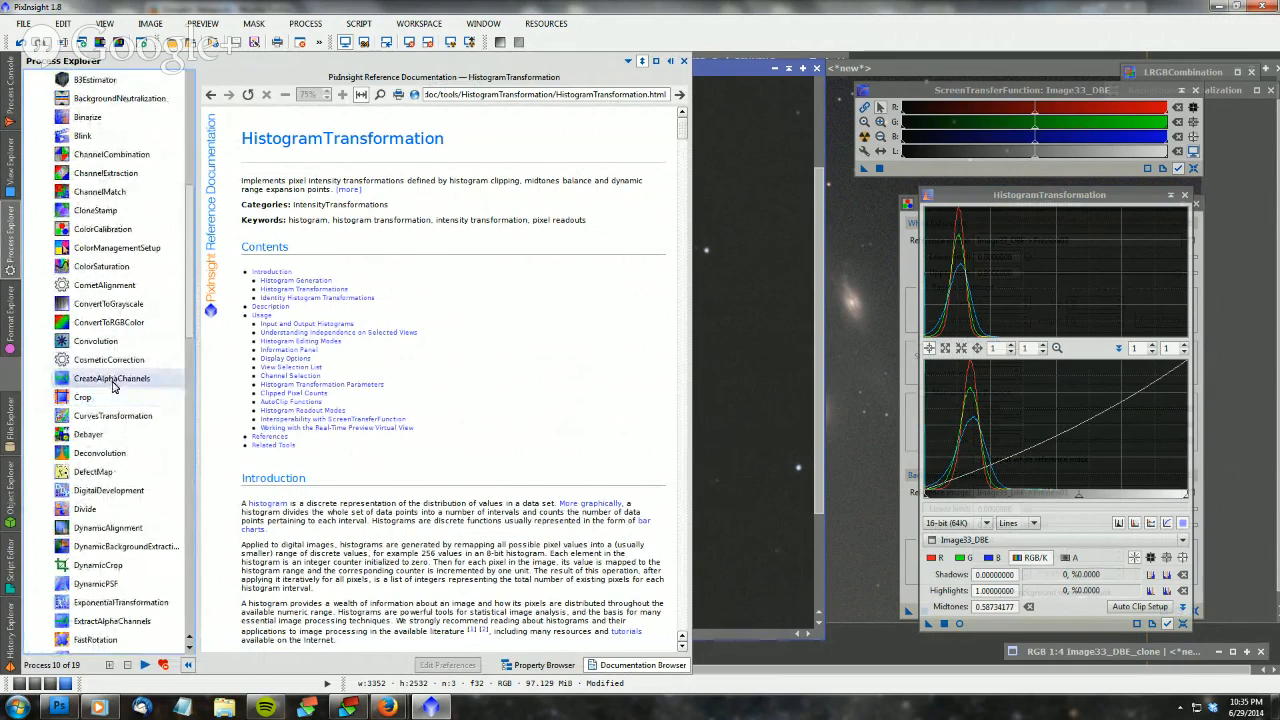
double_click(88, 272)
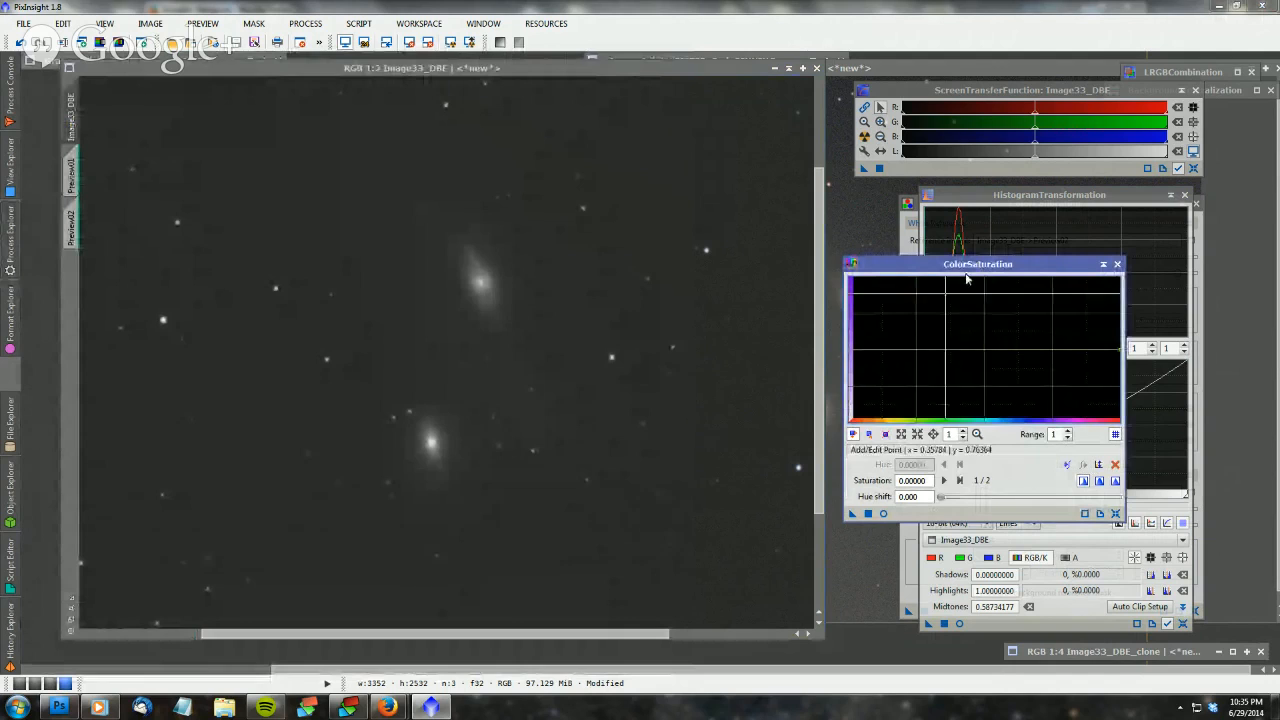
Preview ColorSaturation on Image33_DBE, add a curve point at hue 0.527 with saturation 0.882, and apply the boost
click(883, 514)
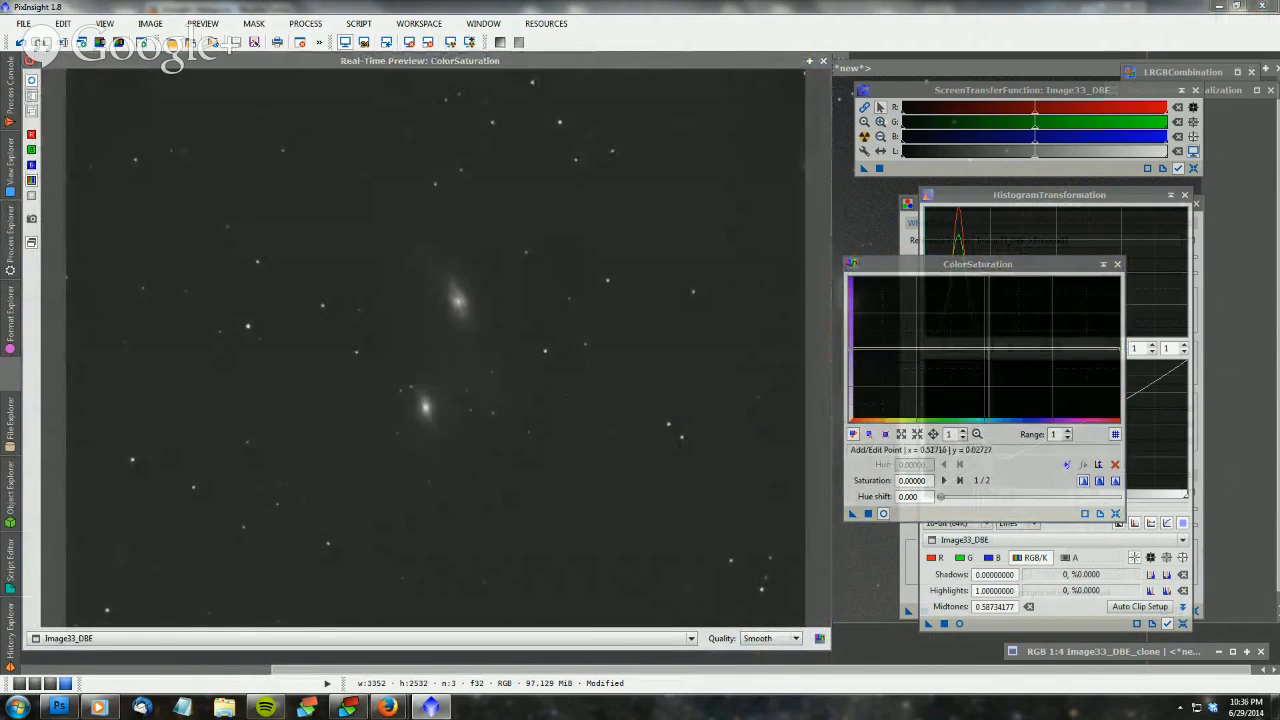
click(988, 326)
drag(988, 326, 991, 284)
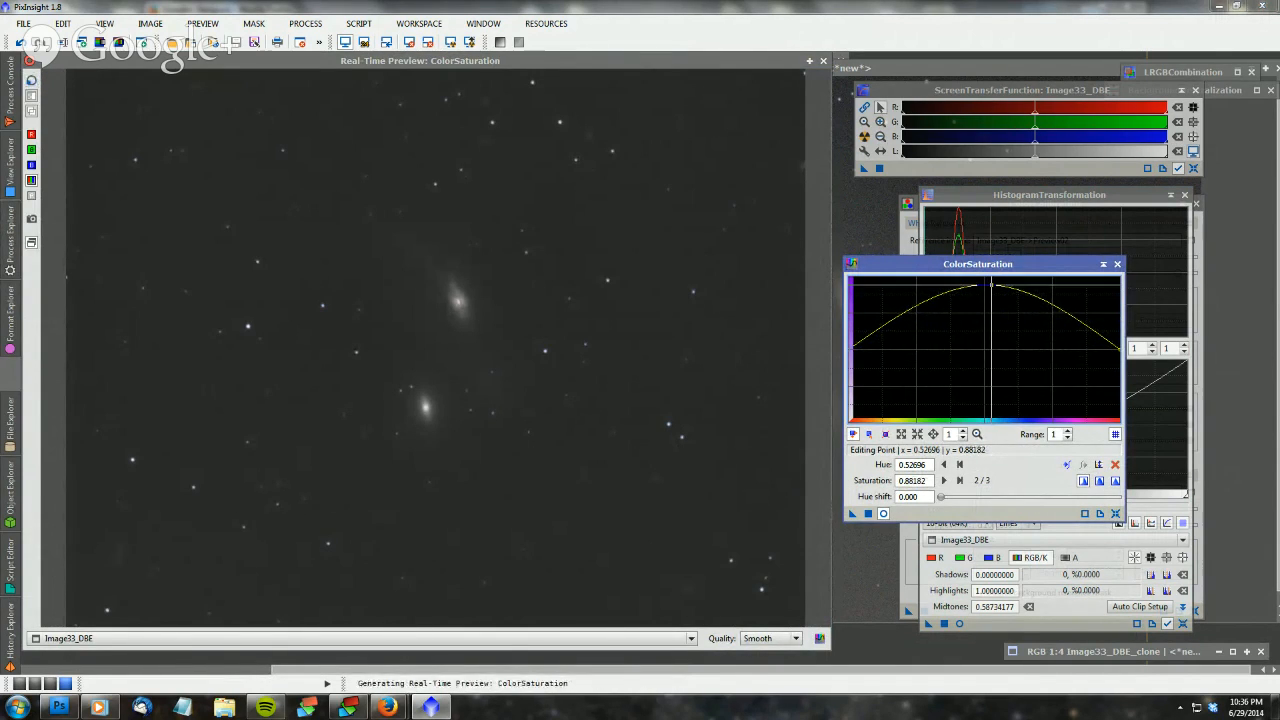
click(867, 514)
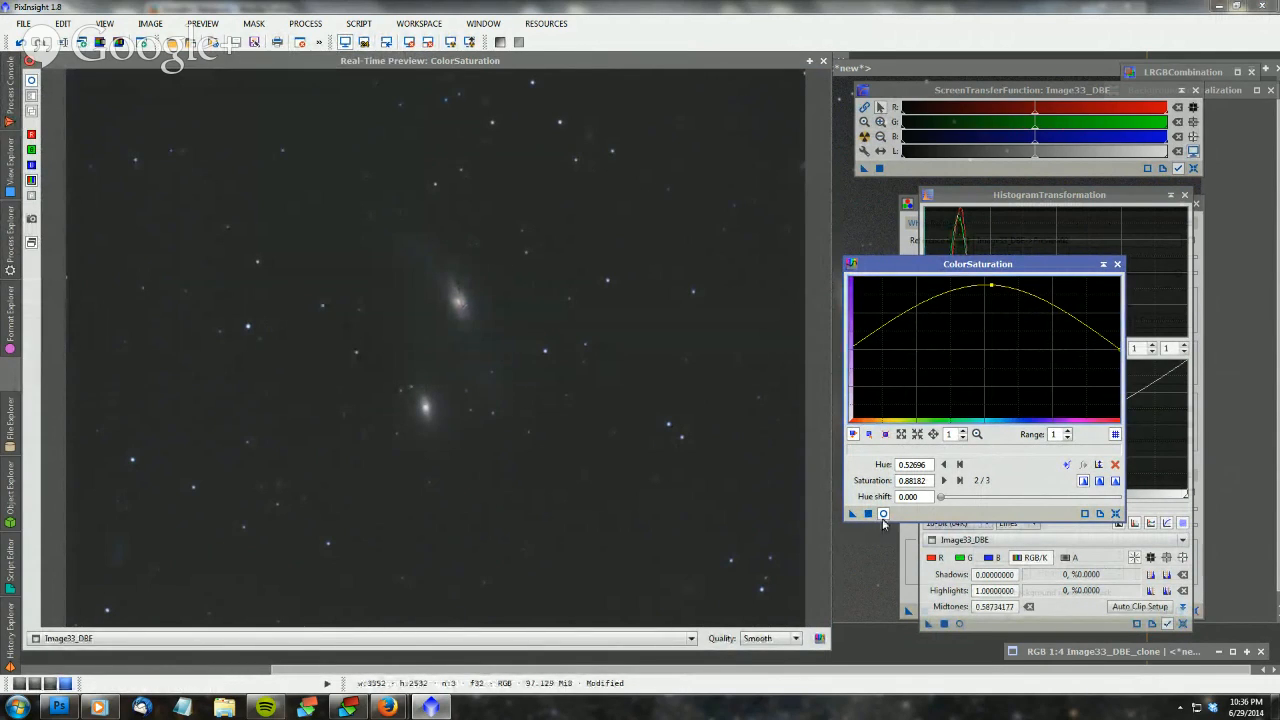
Reset ColorSaturation to its defaults and close its real-time preview and dialog
click(1114, 514)
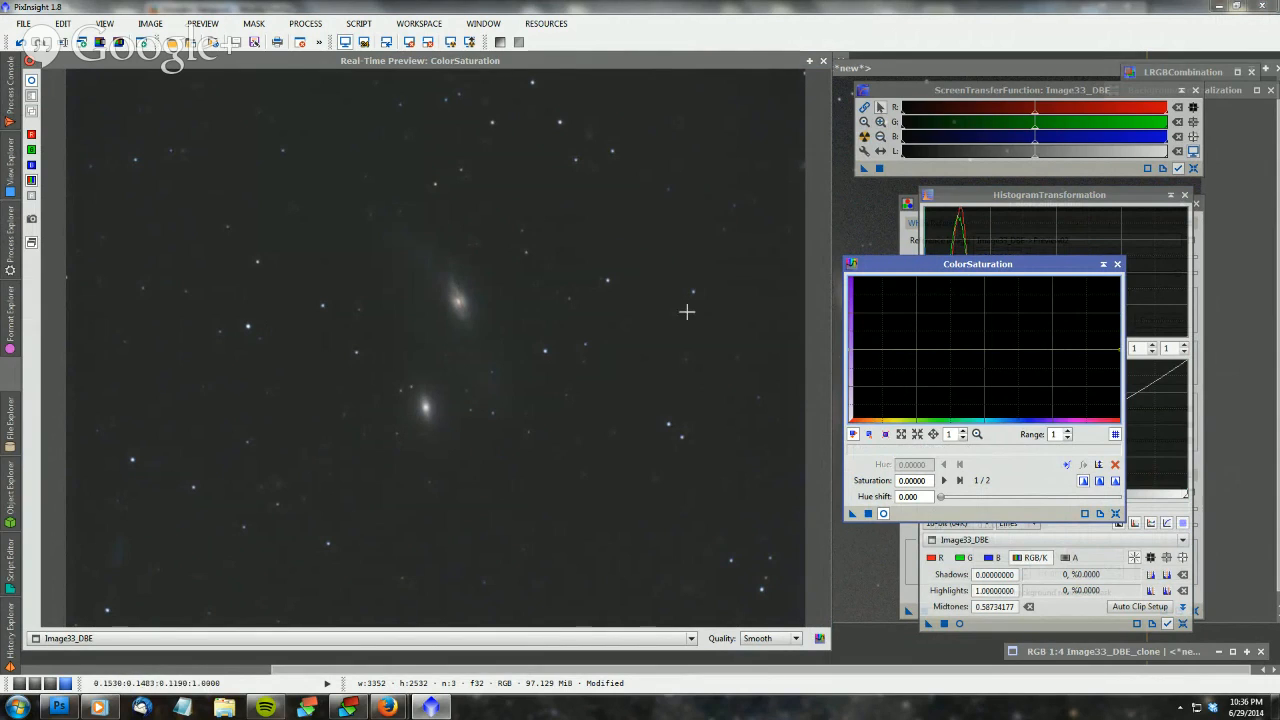
click(822, 62)
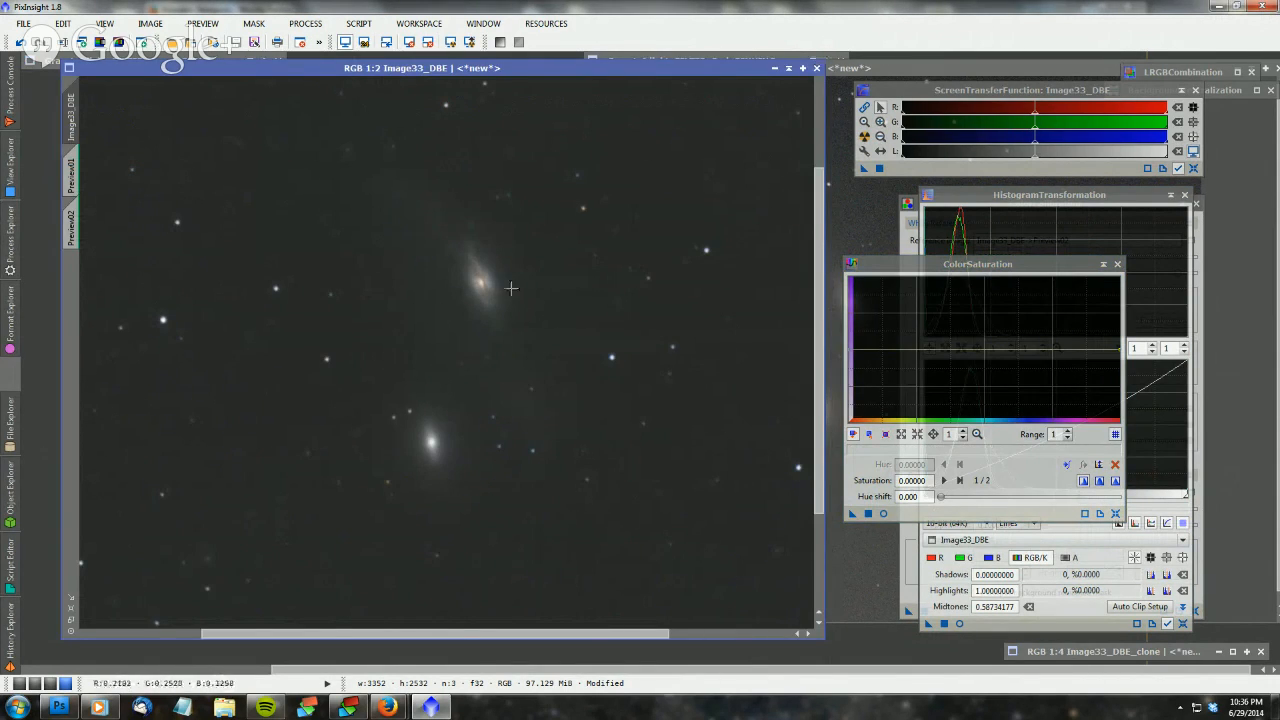
click(1116, 264)
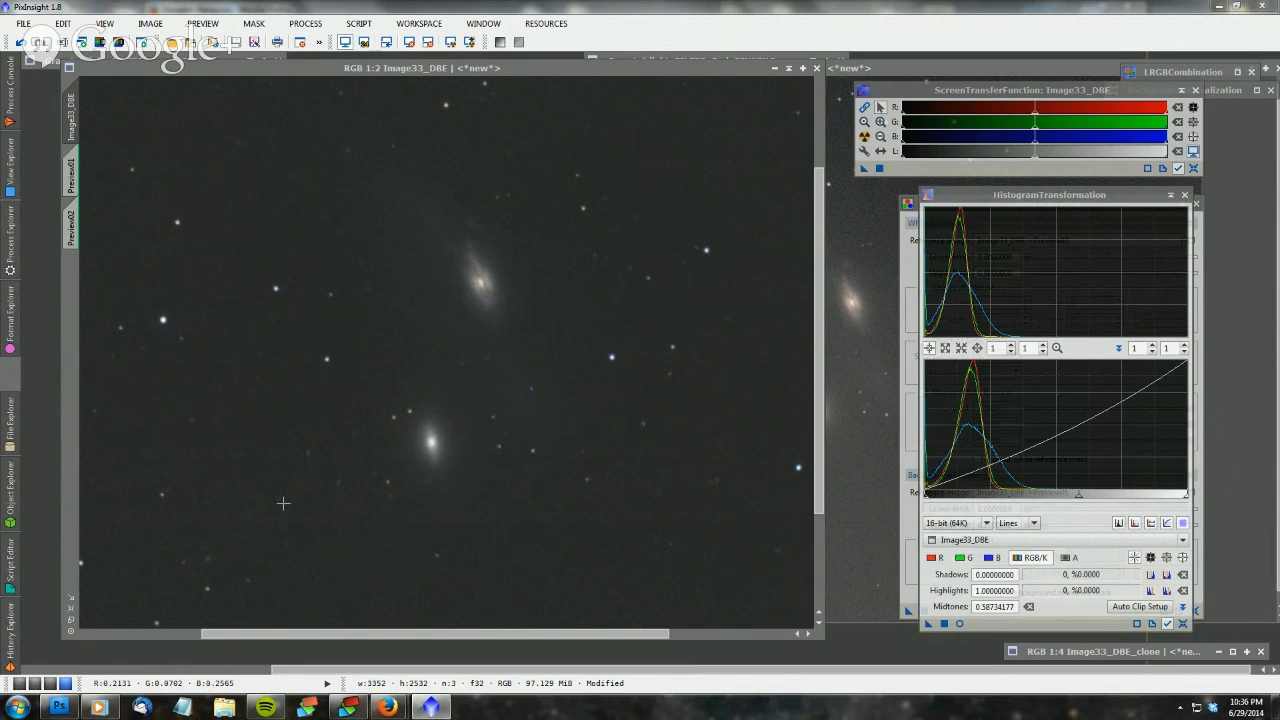
Switch to the Google+ Hangouts window in Firefox and stop sharing the screen
mouse_move(387, 707)
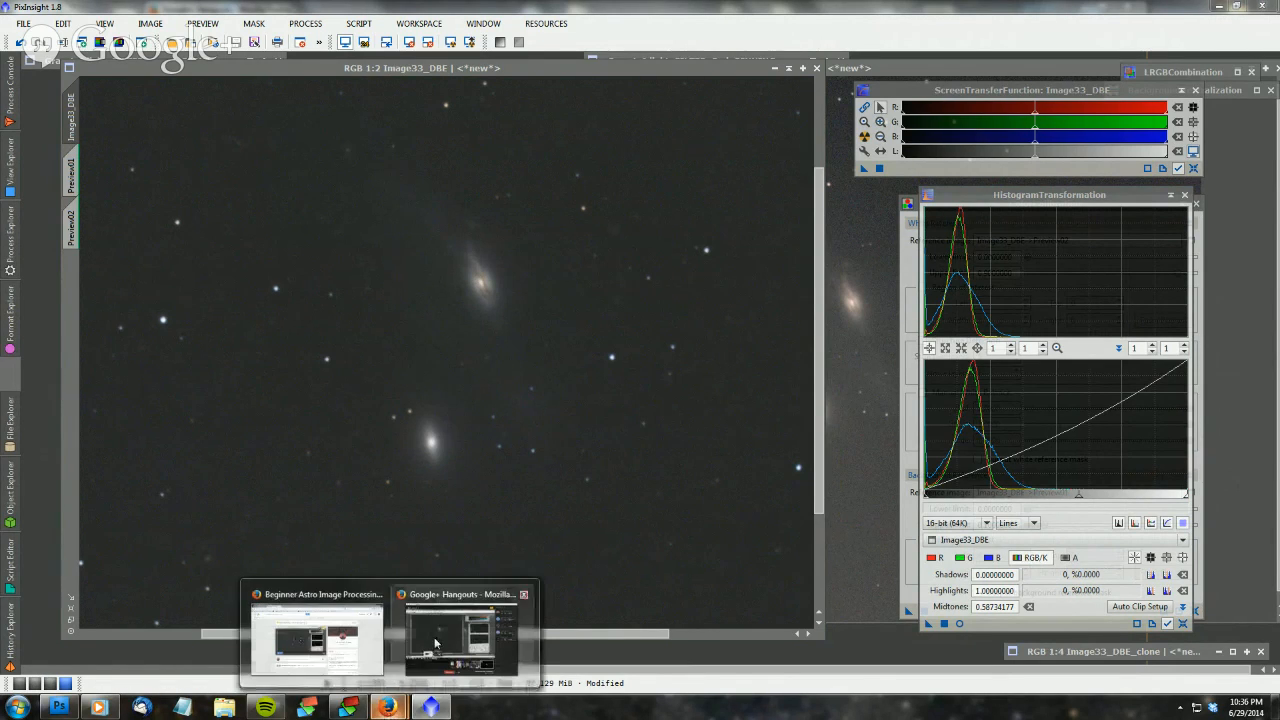
click(435, 643)
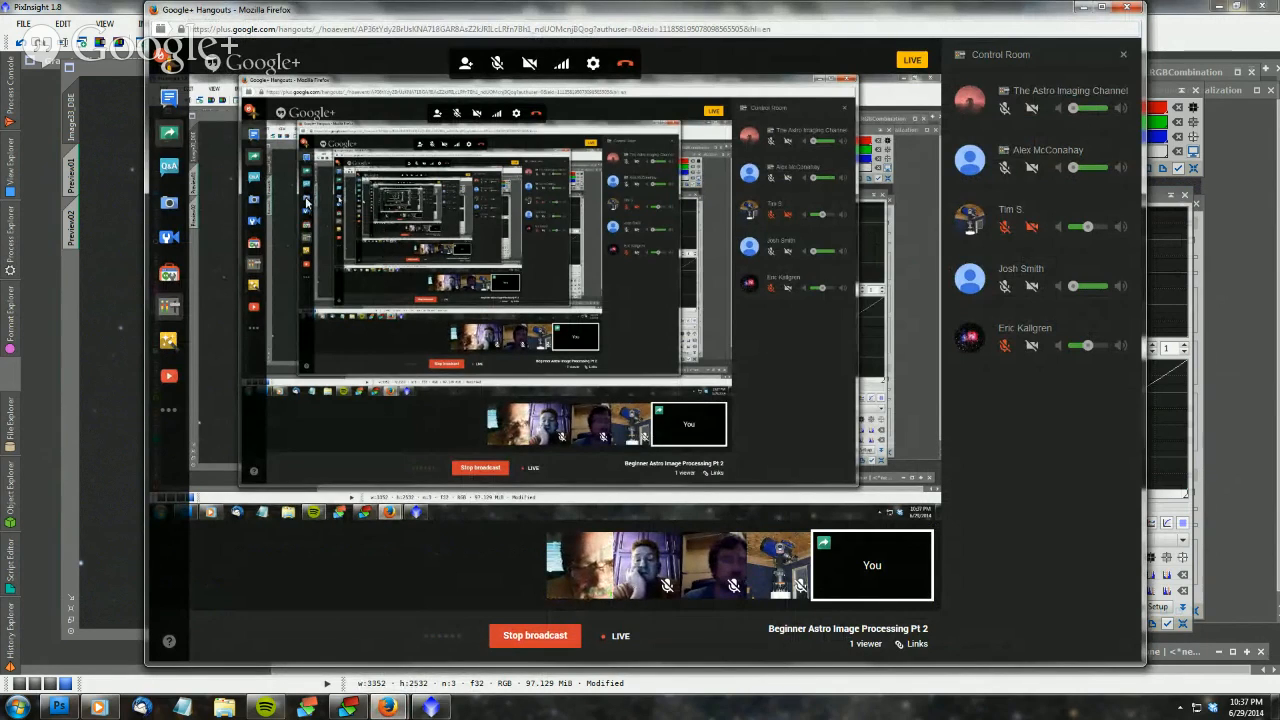
click(182, 137)
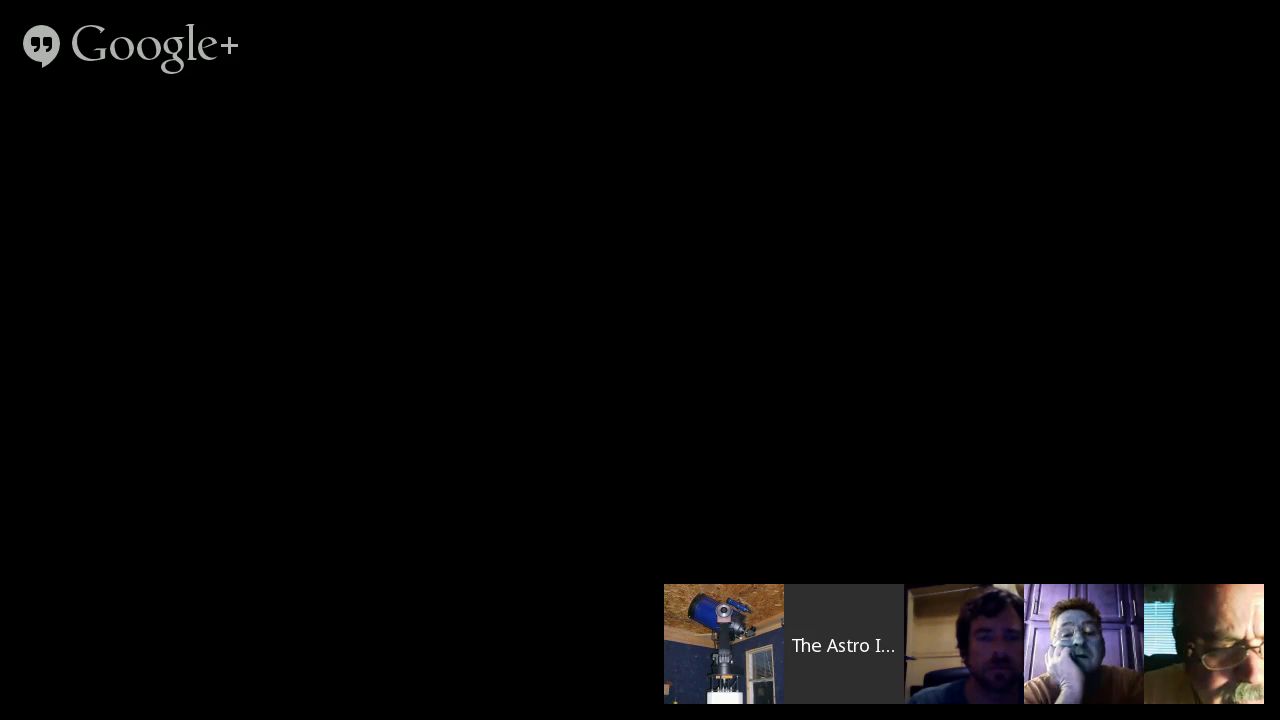